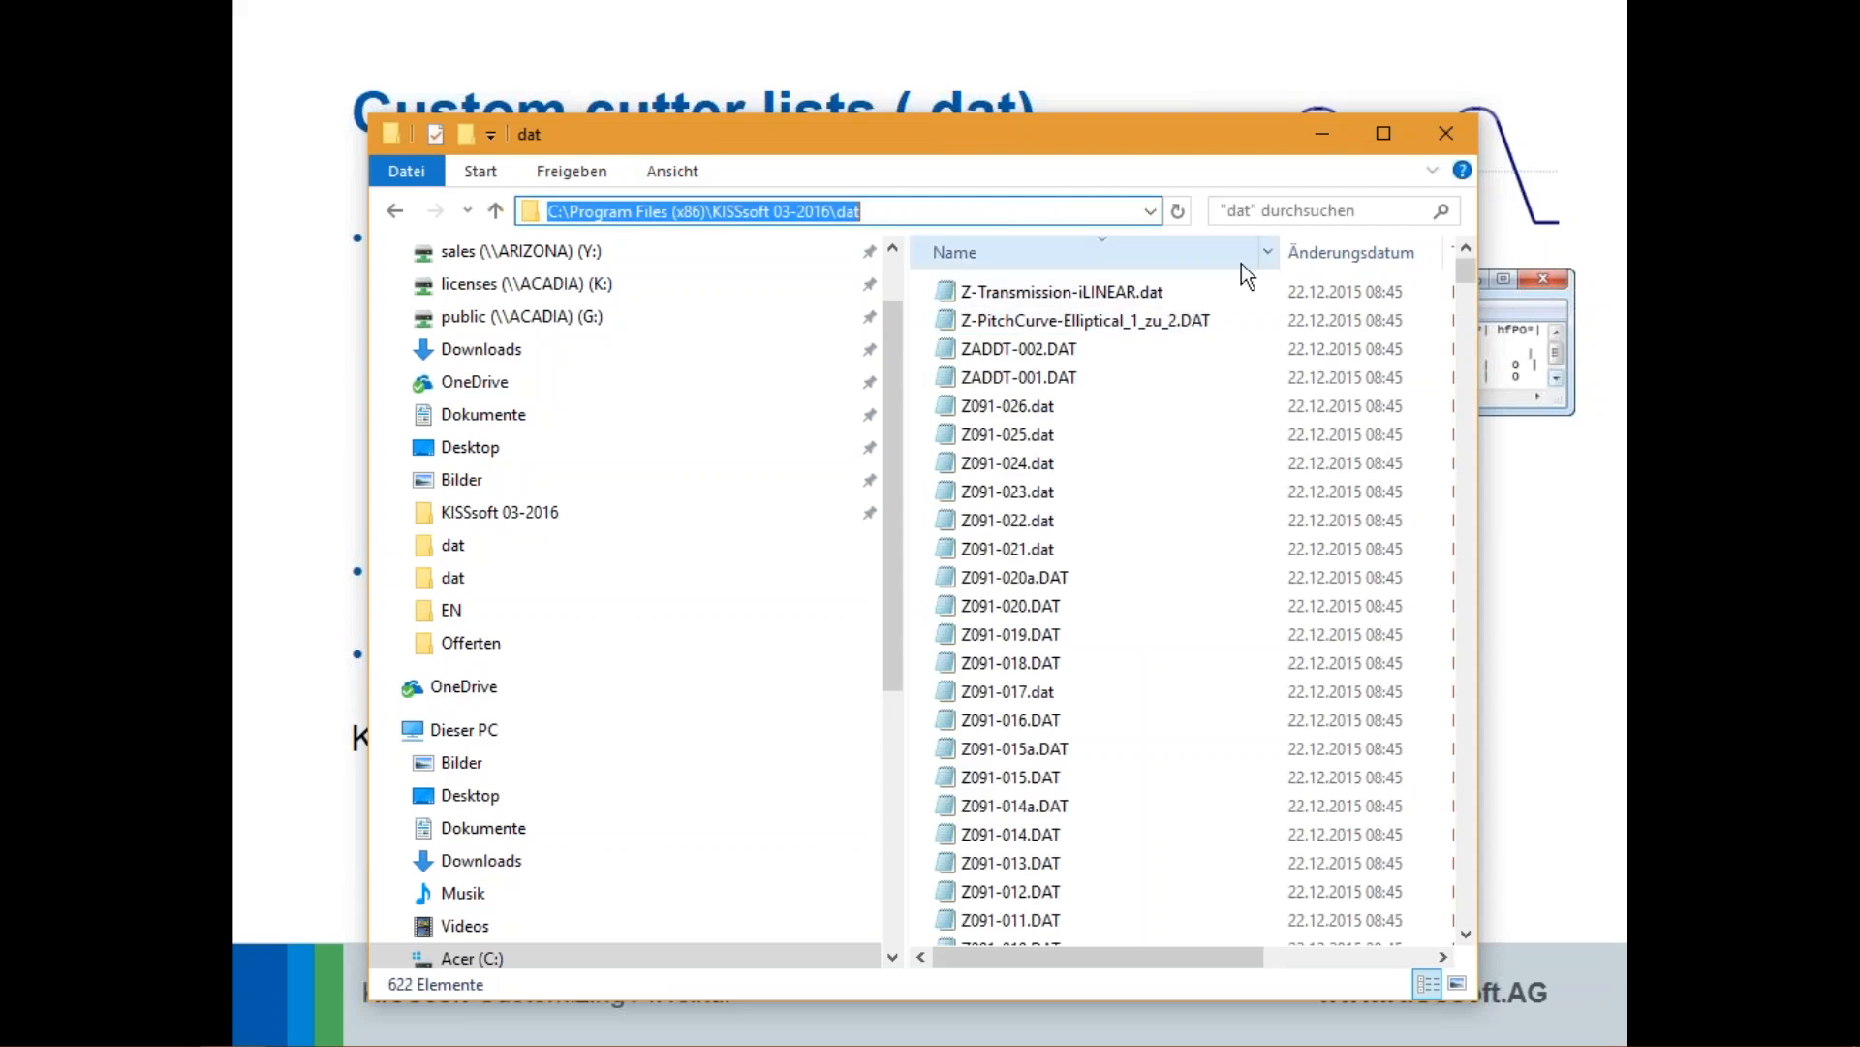
Open Z000-BP.dat from the KISSsoft dat folder, examine how its cutter profile table is structured, and close it
left_click_drag(1466, 284, 1465, 641)
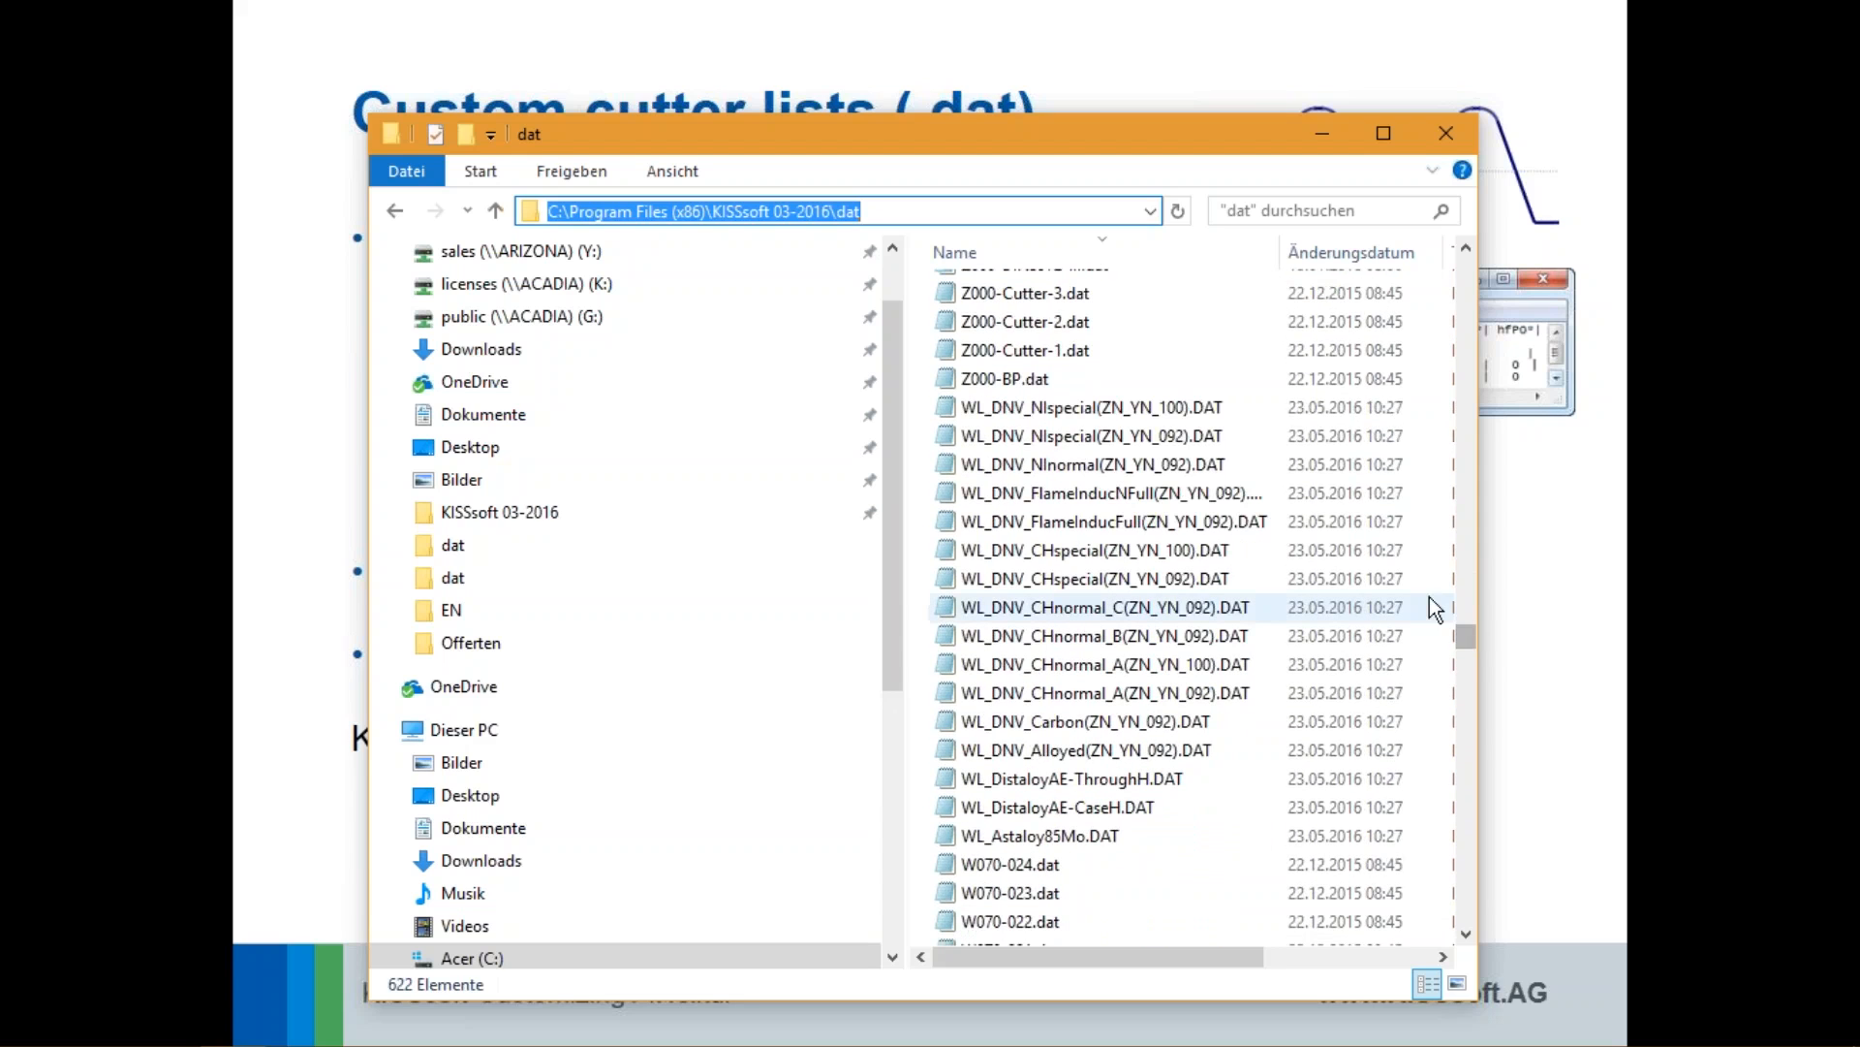
double_click(1013, 379)
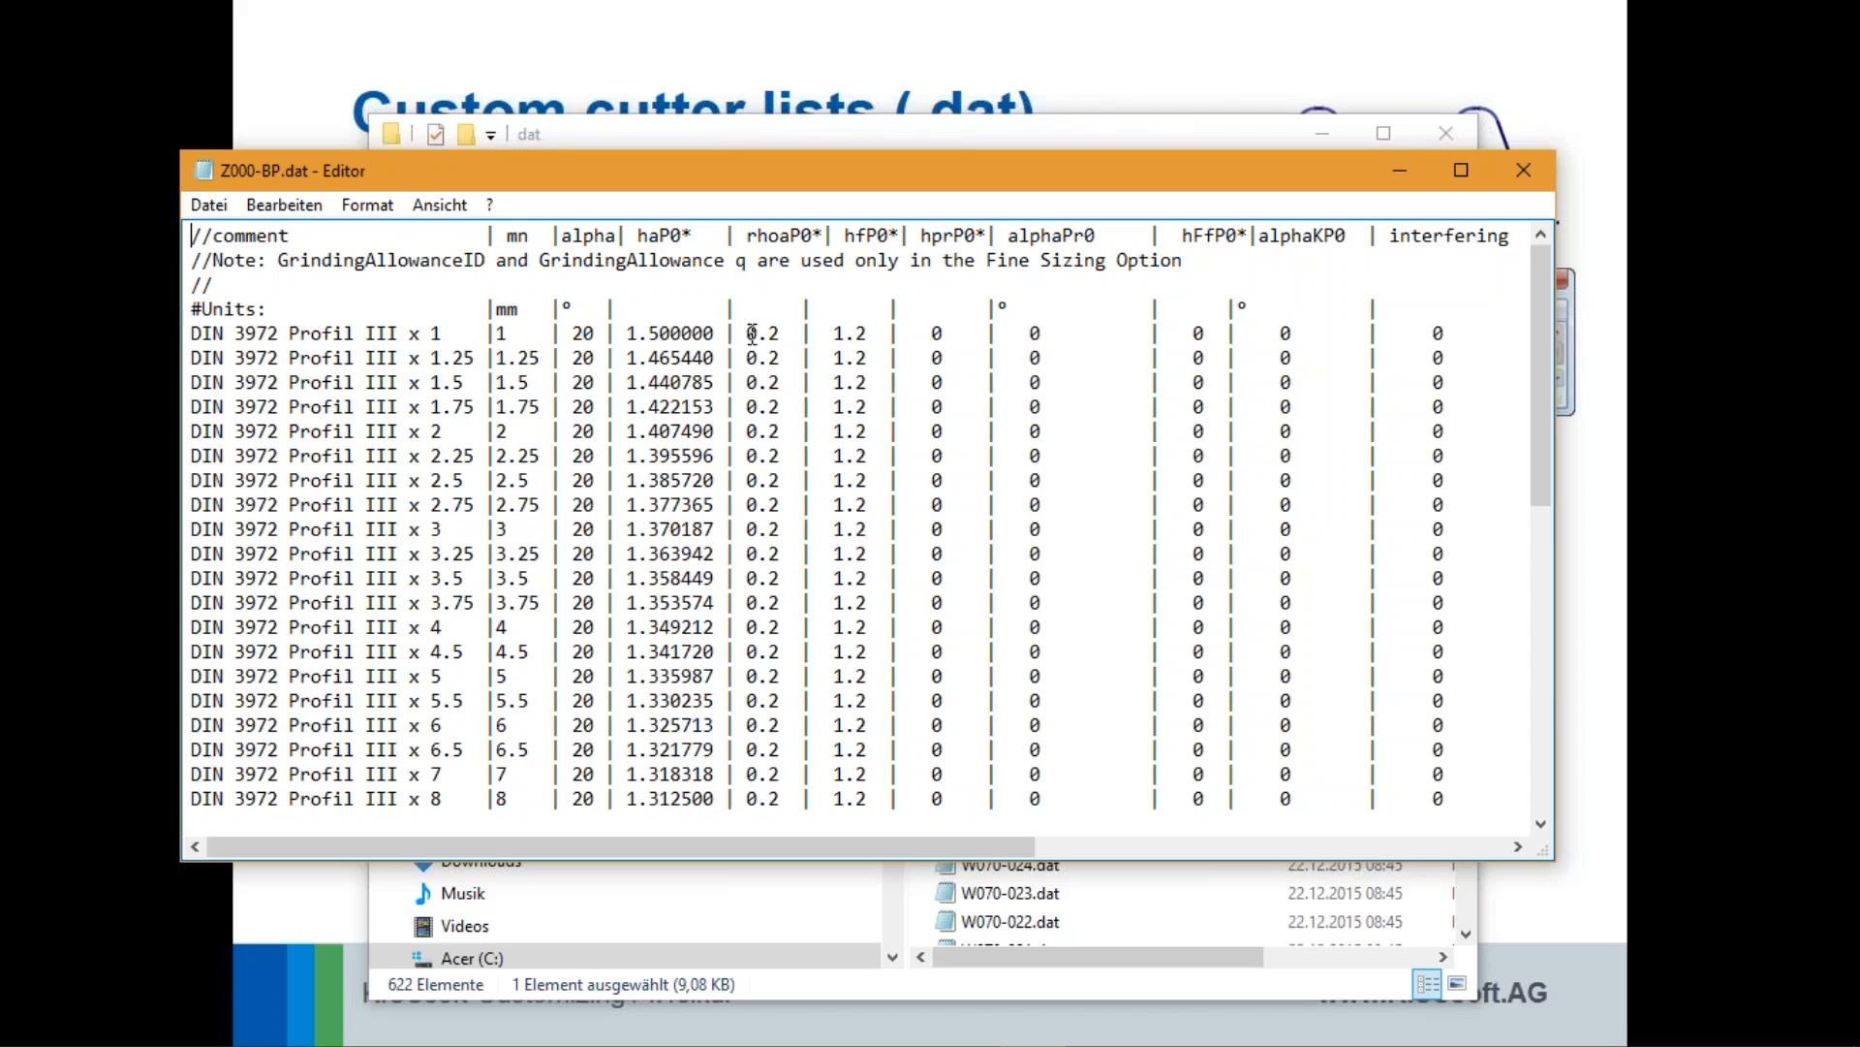
left_click(1523, 171)
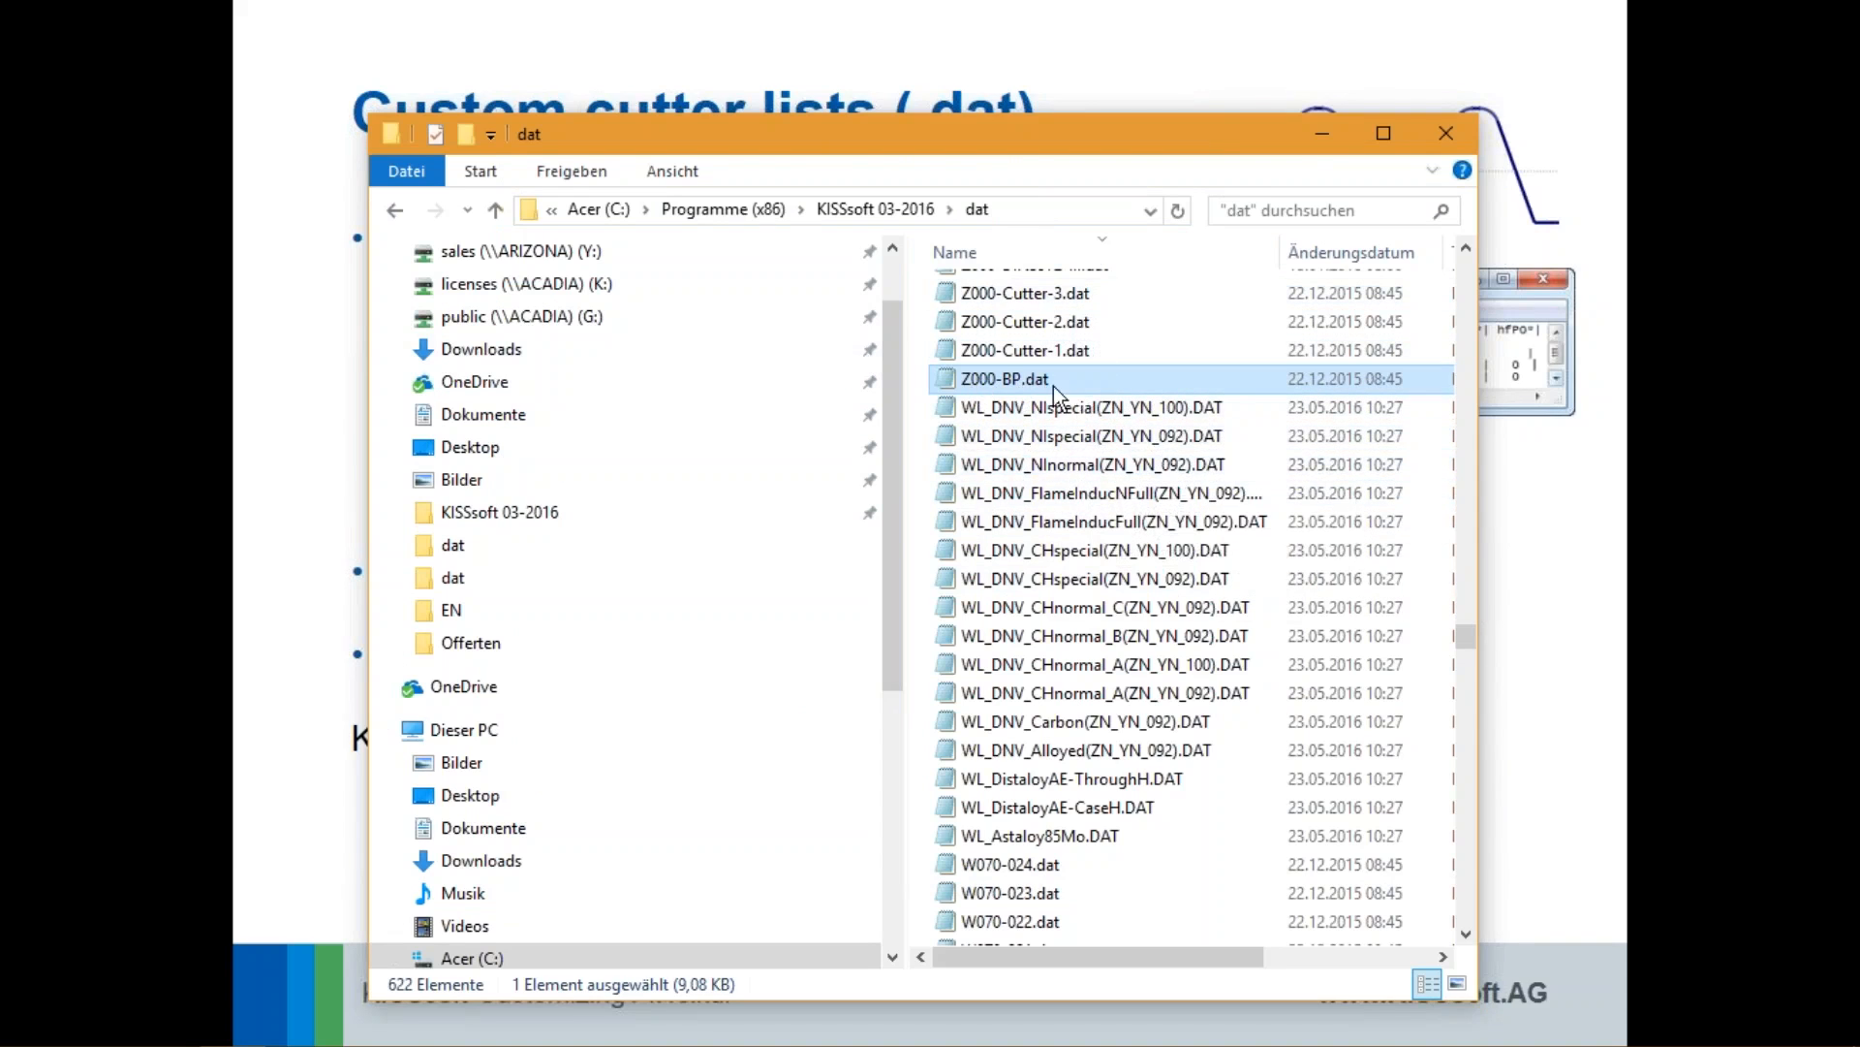
Go to the ext folder of the KISSsoft 03-2016 installation and examine its path and the dat, rpt and rps subfolders
left_click(887, 208)
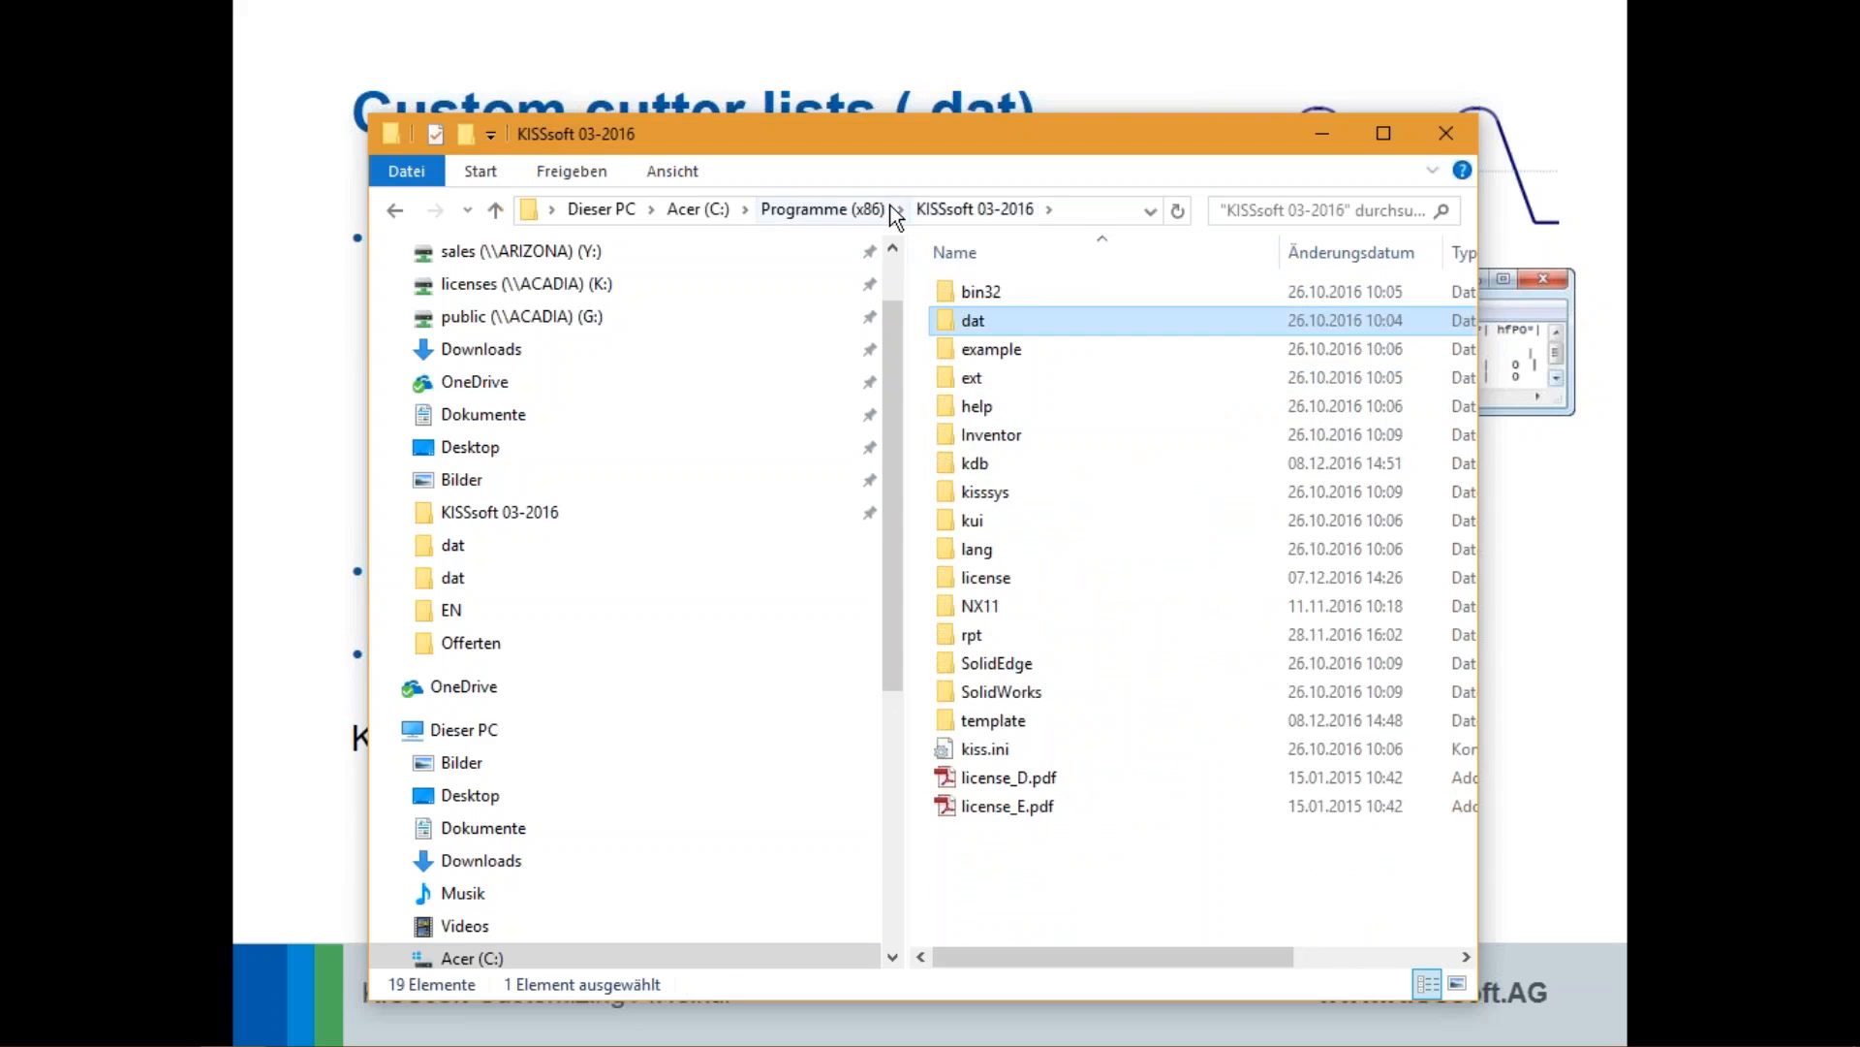
left_click(1033, 380)
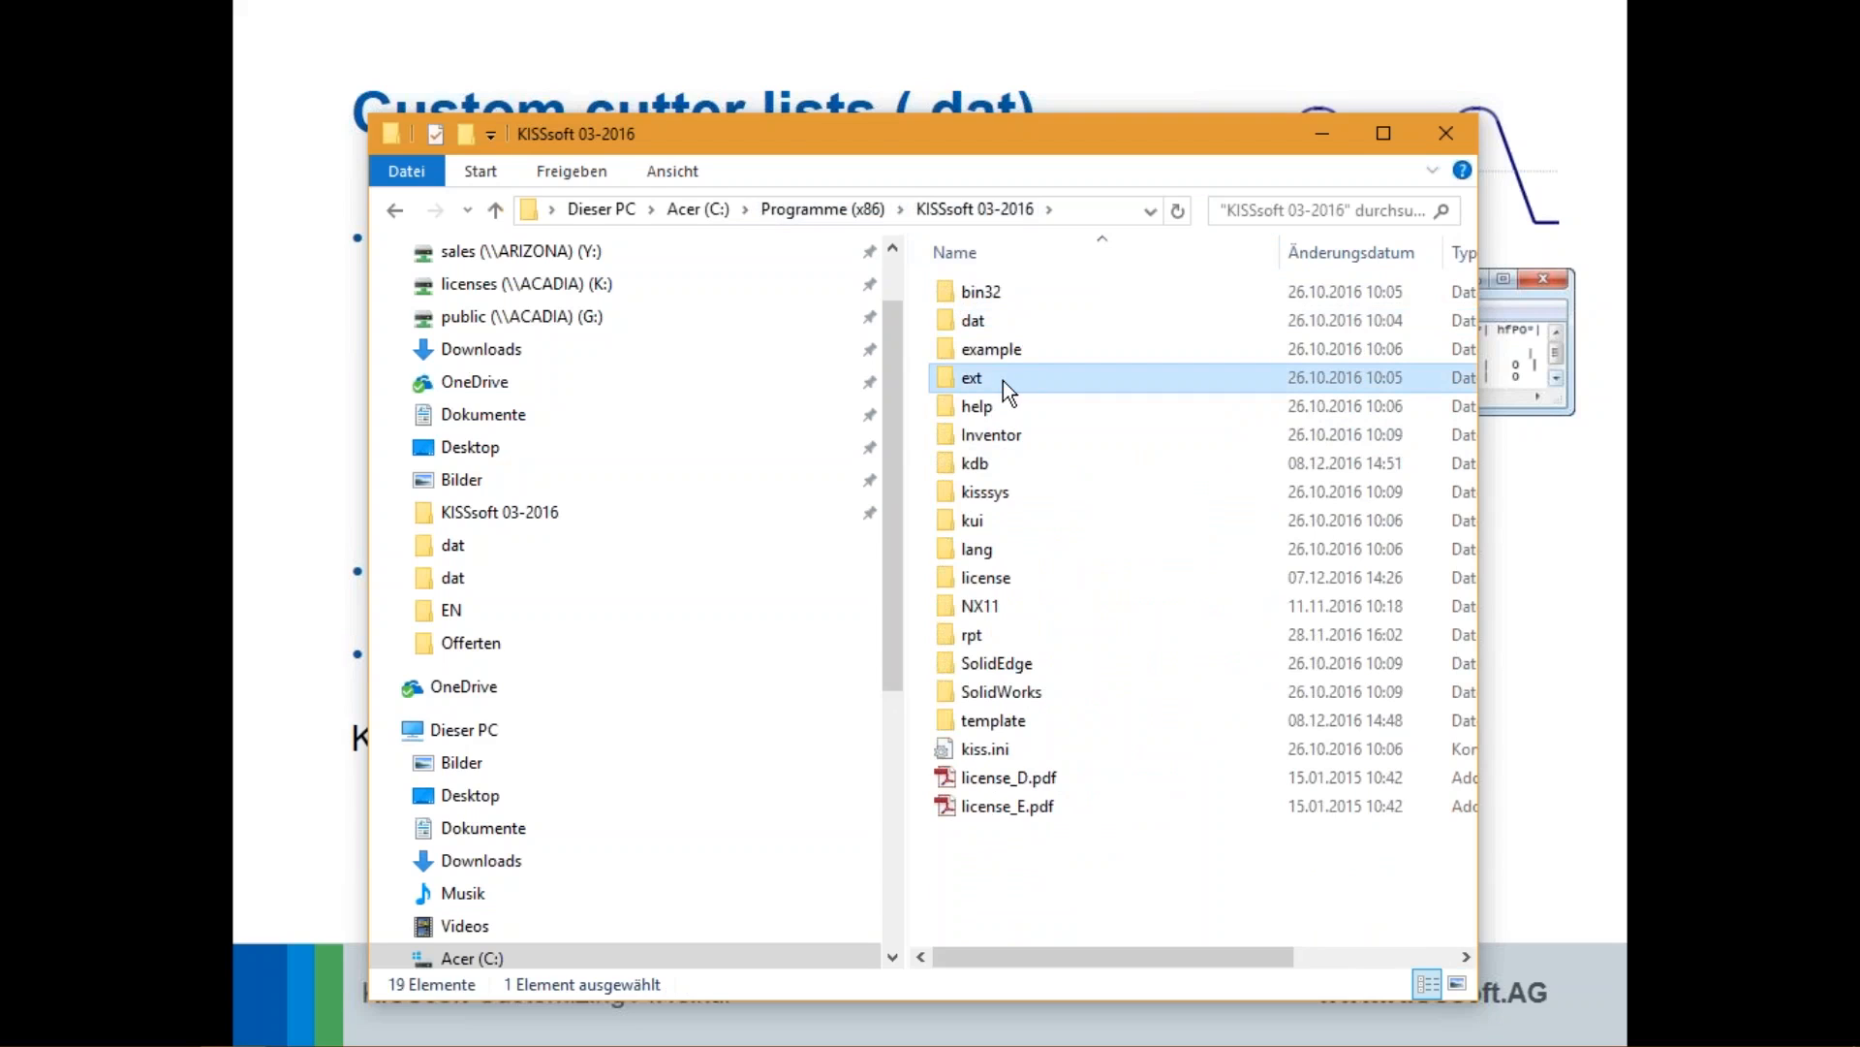
double_click(1002, 379)
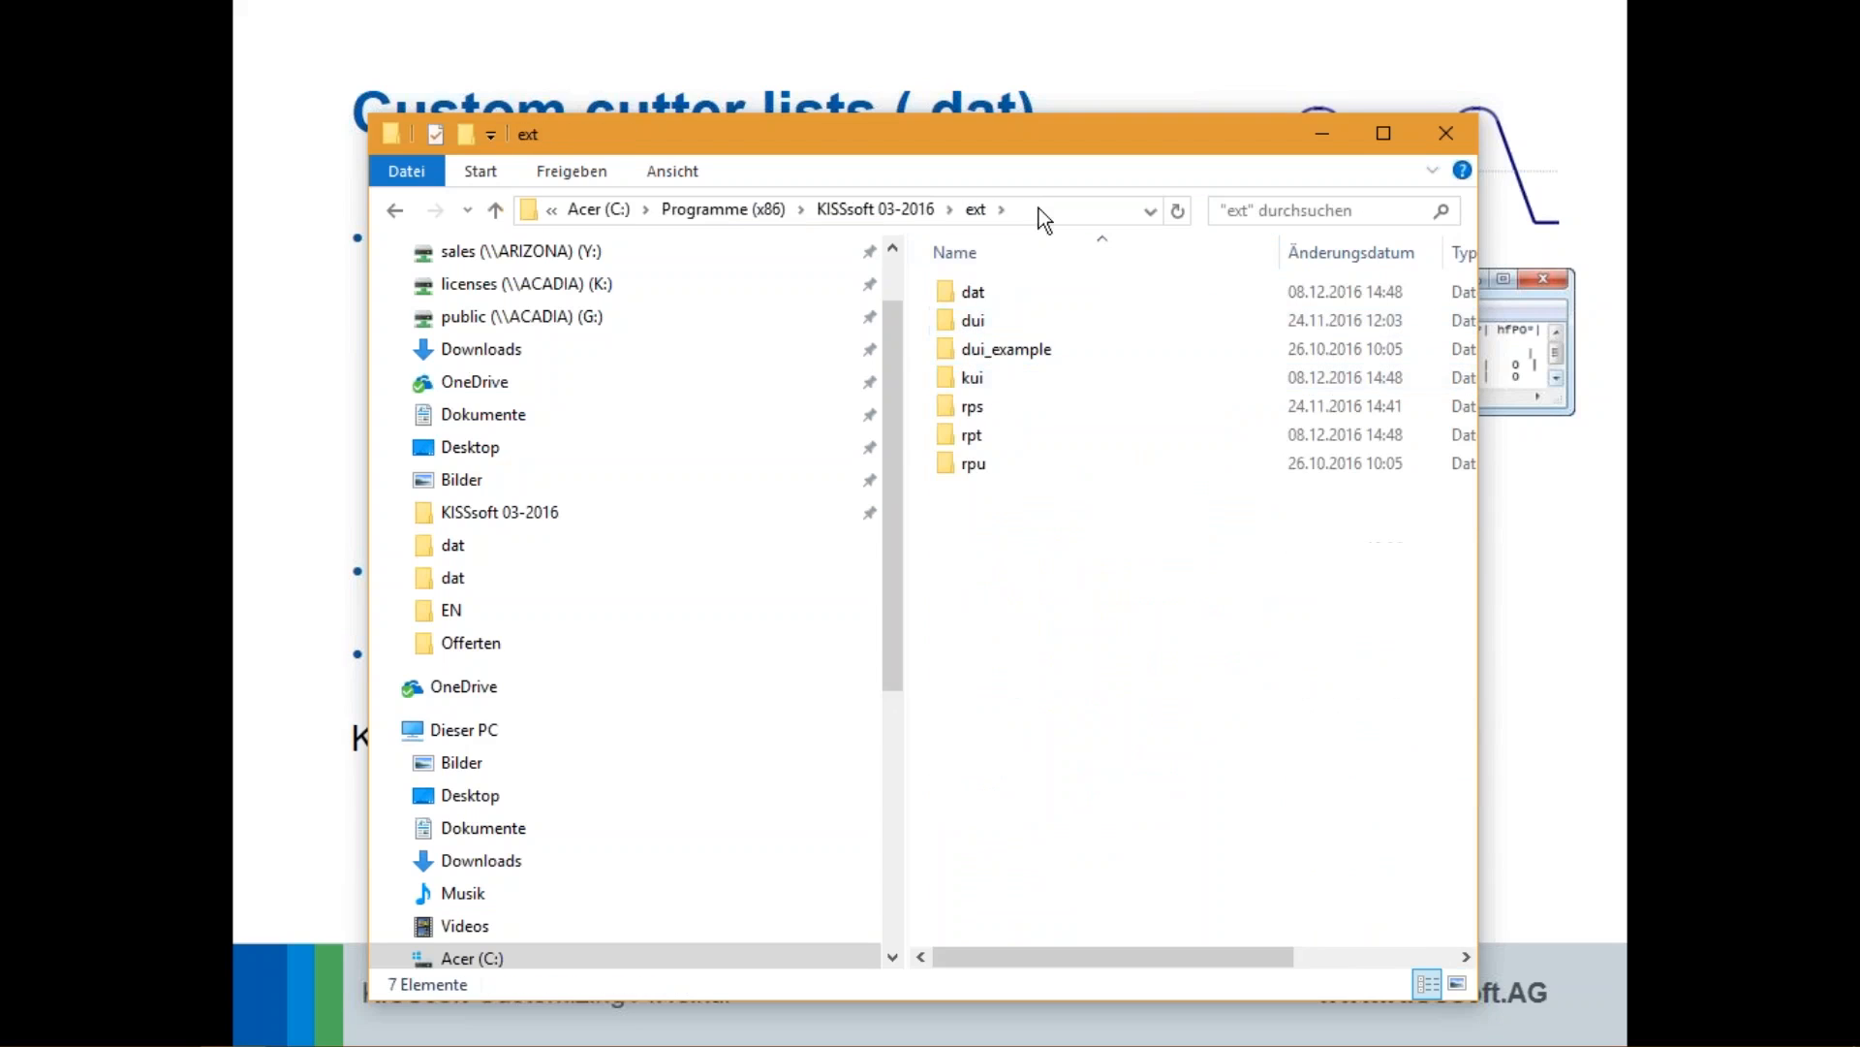
left_click(1083, 211)
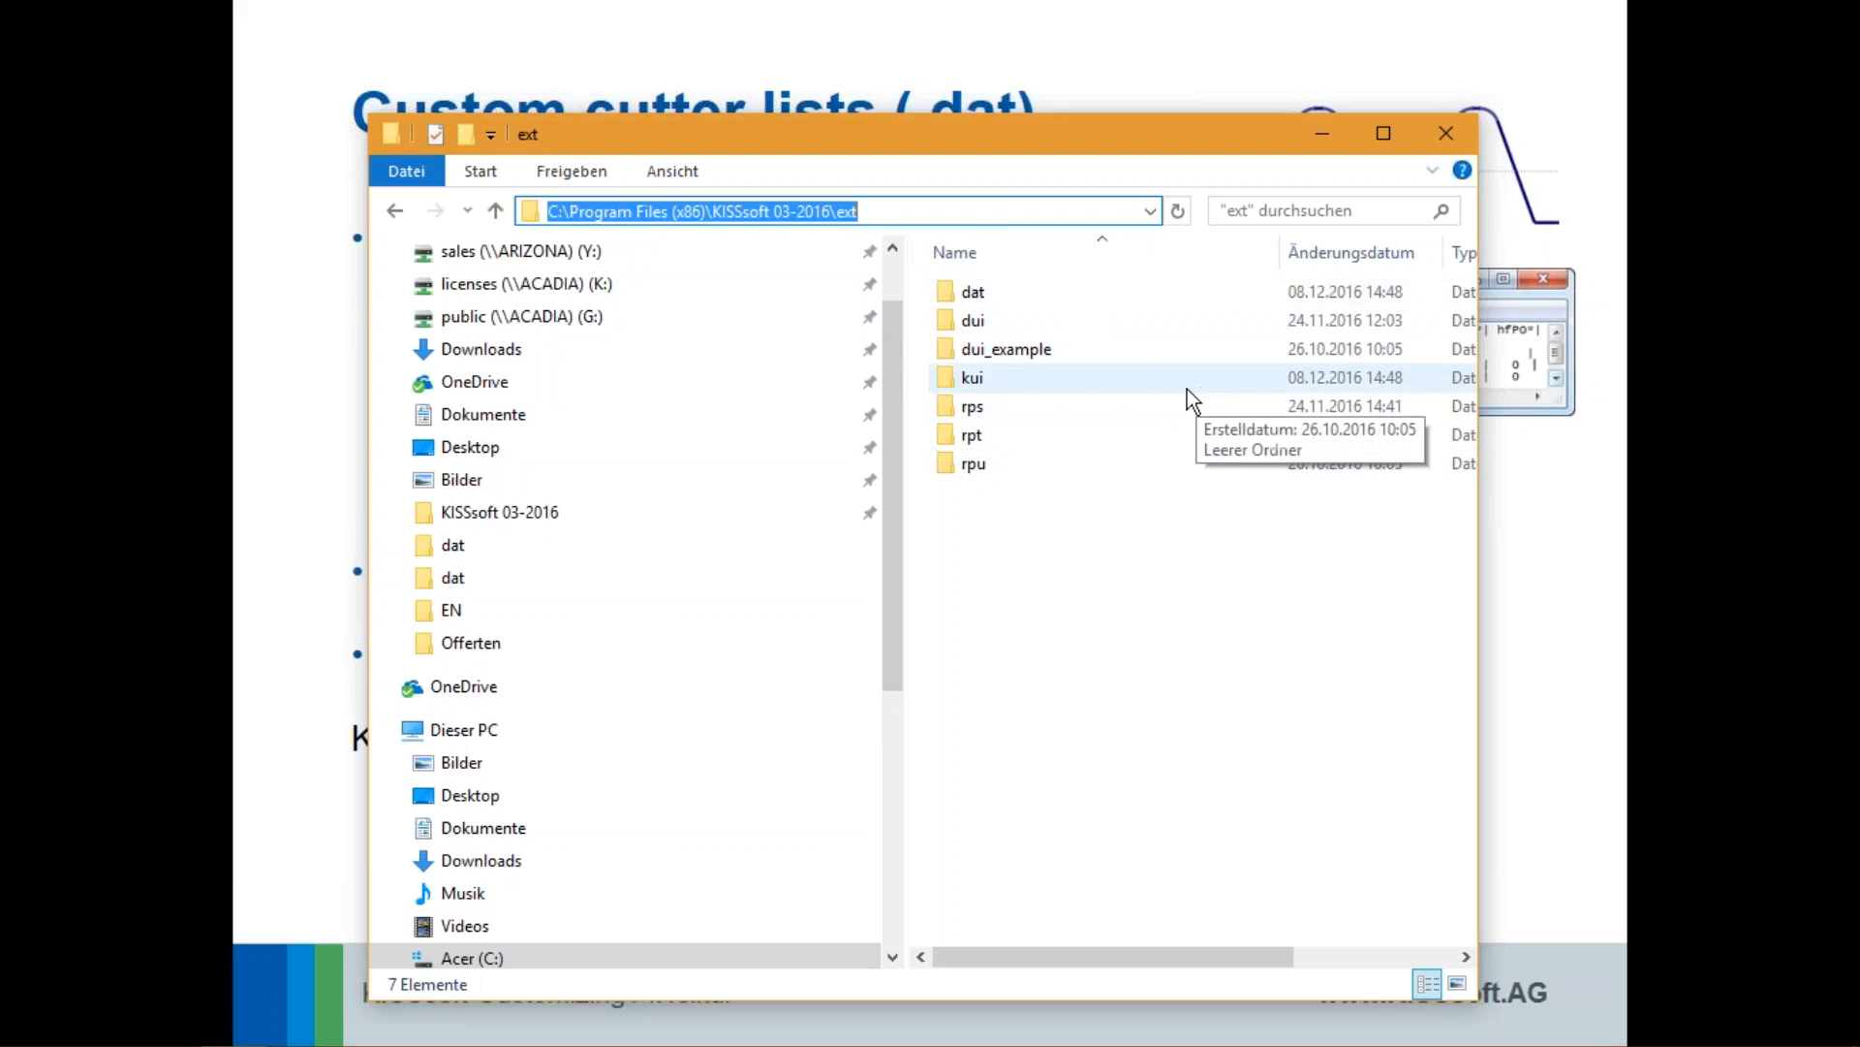
left_click(979, 293)
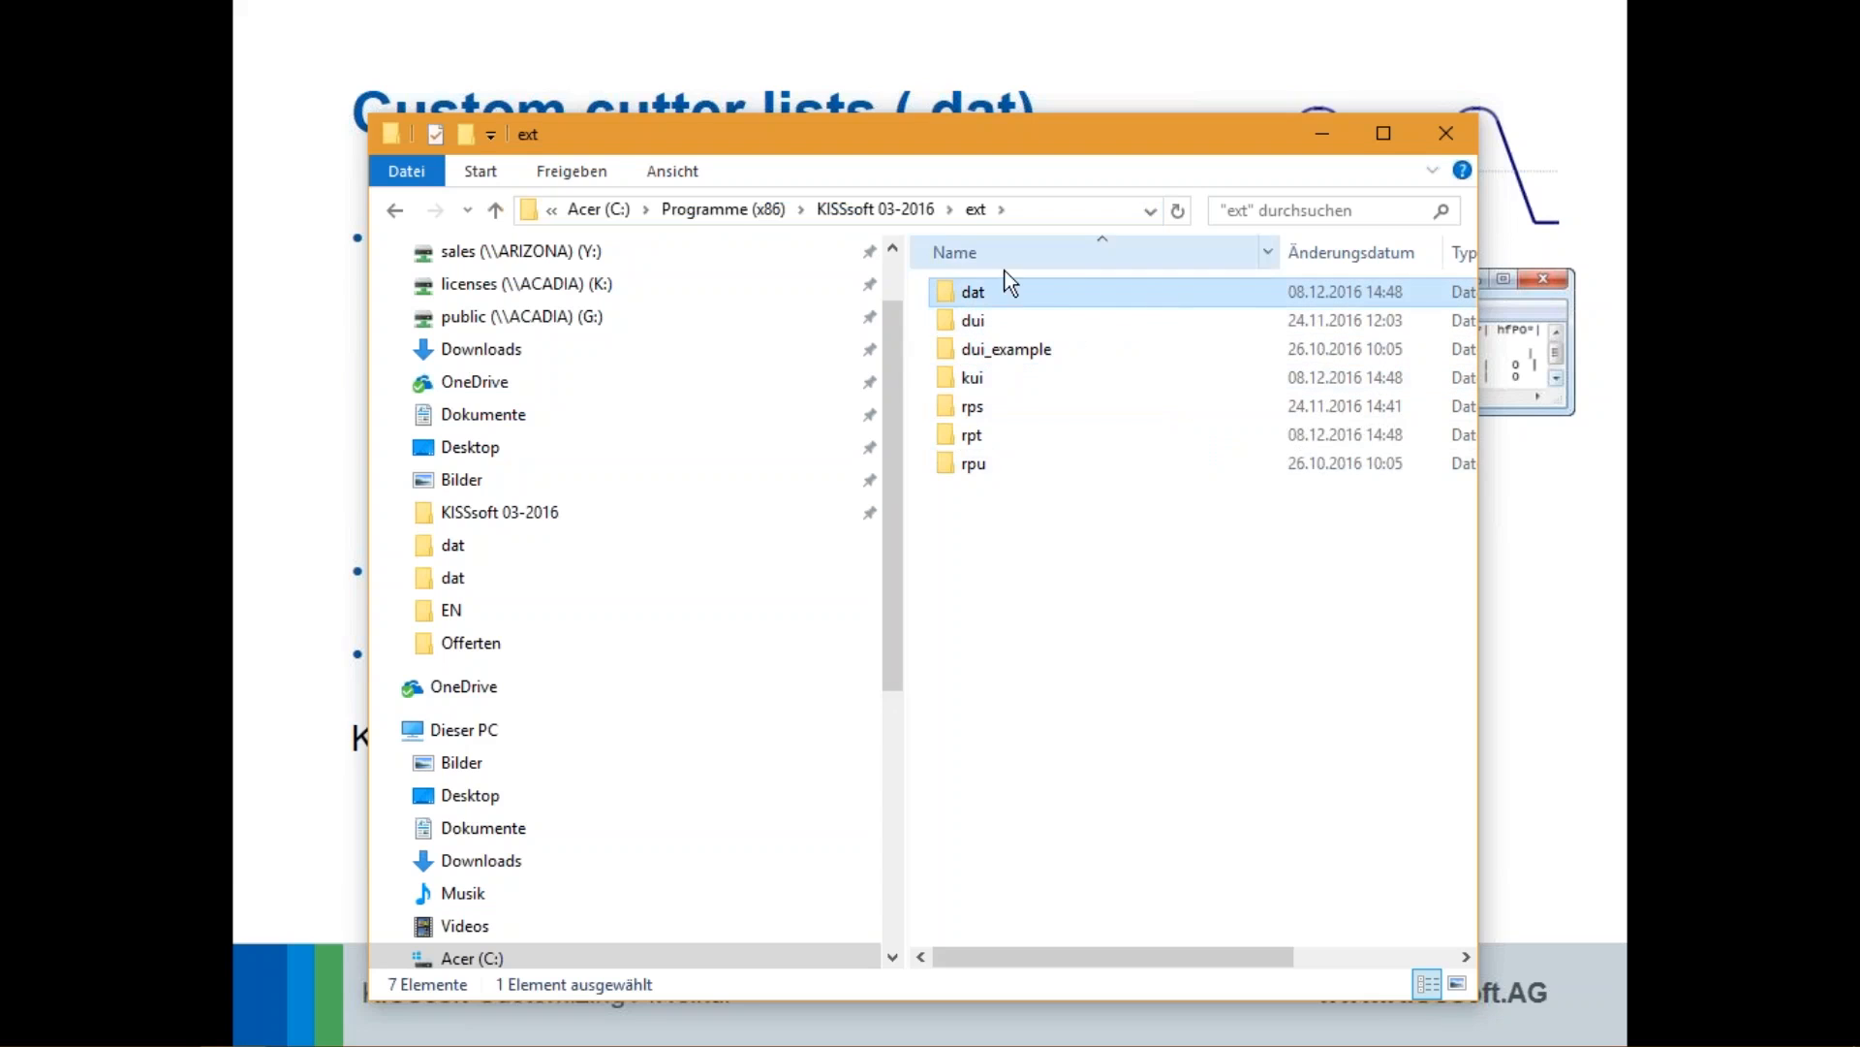
left_click(1019, 433)
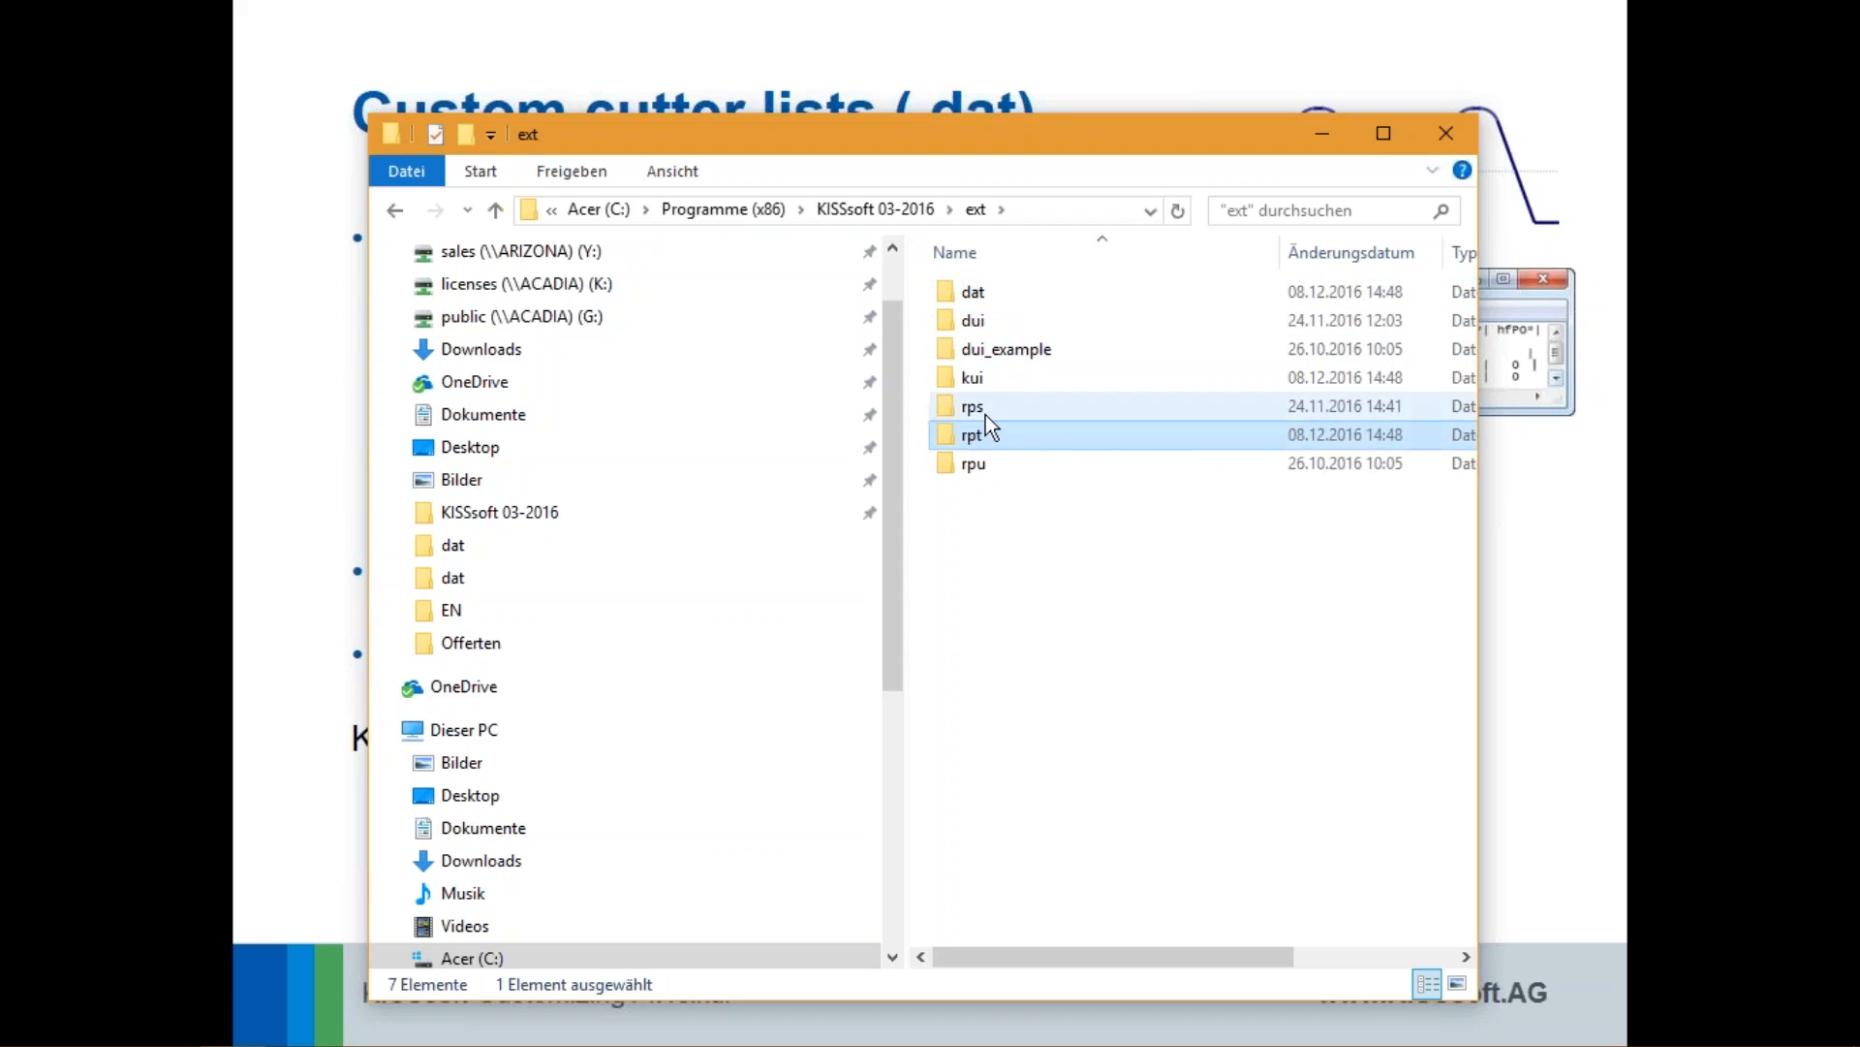
left_click(986, 415)
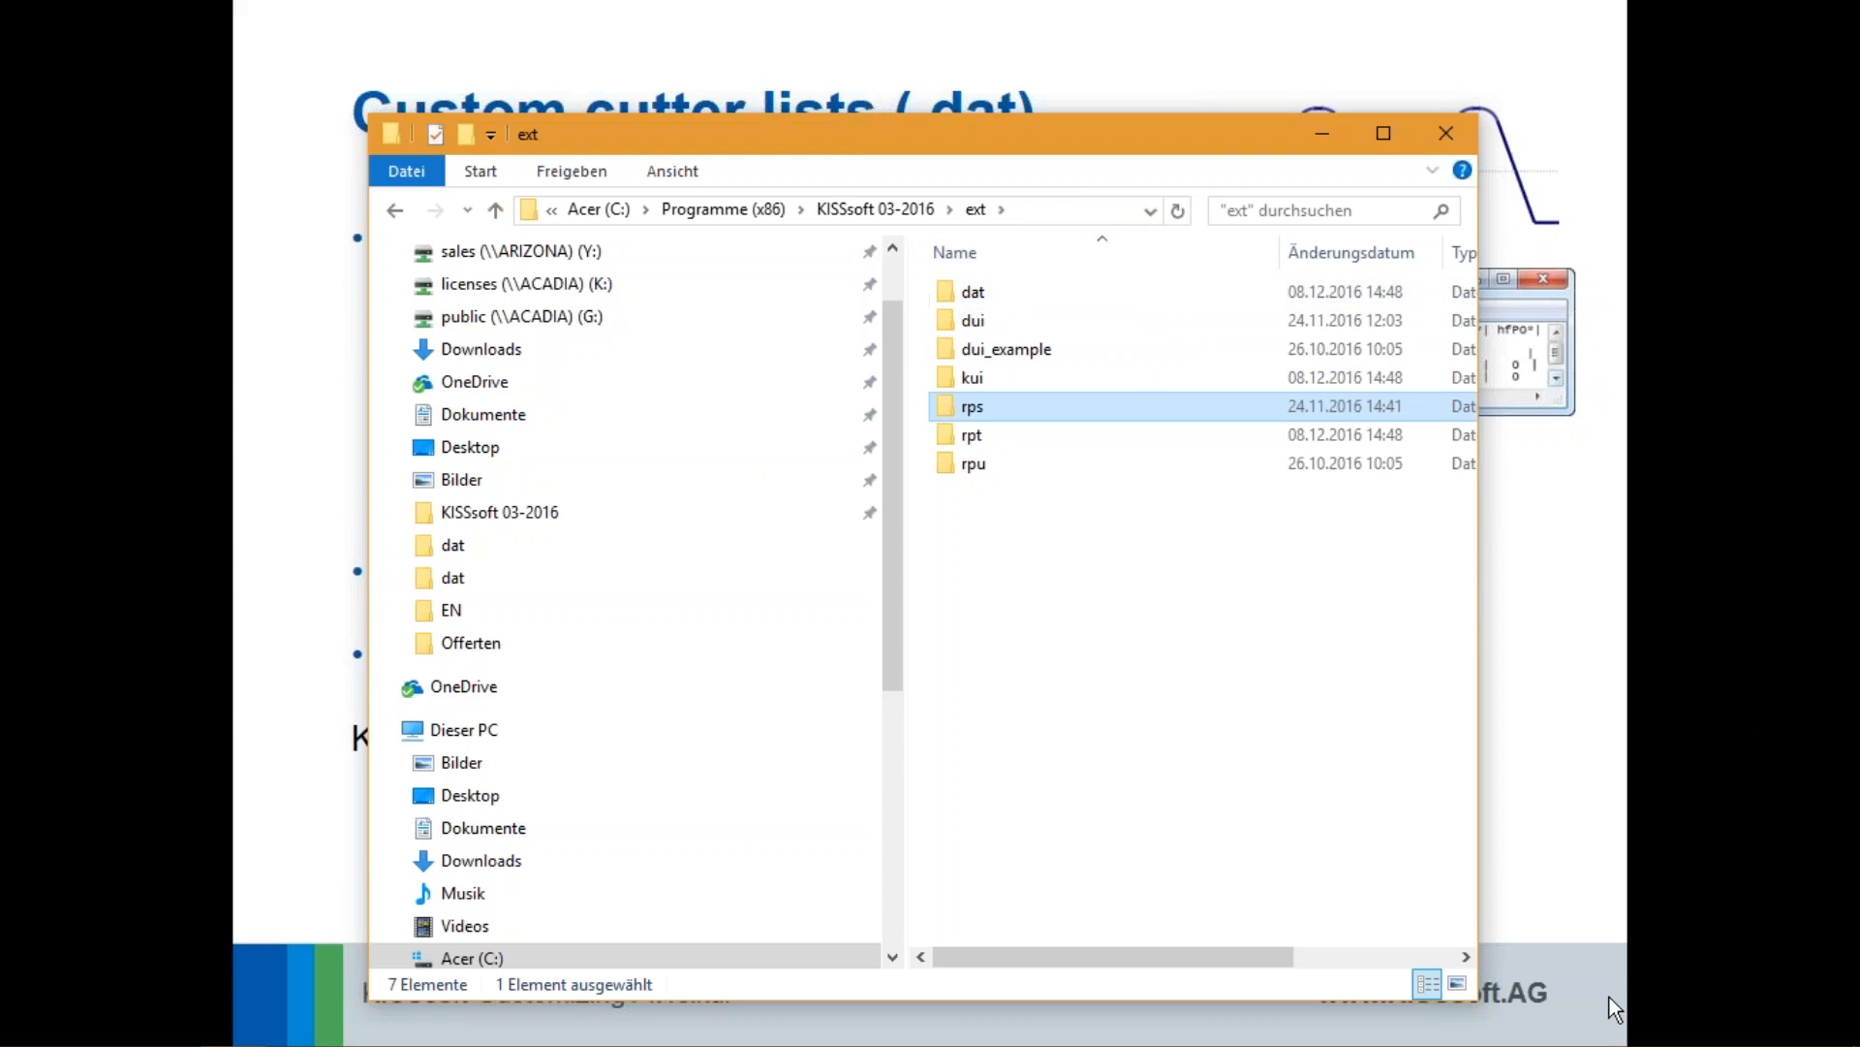
Switch to the PowerPoint presentation, end its slide show and minimize it to reach the desktop
key("alt+Tab")
key("Tab")
key("Tab")
key("Tab")
mouse_move(502, 1041)
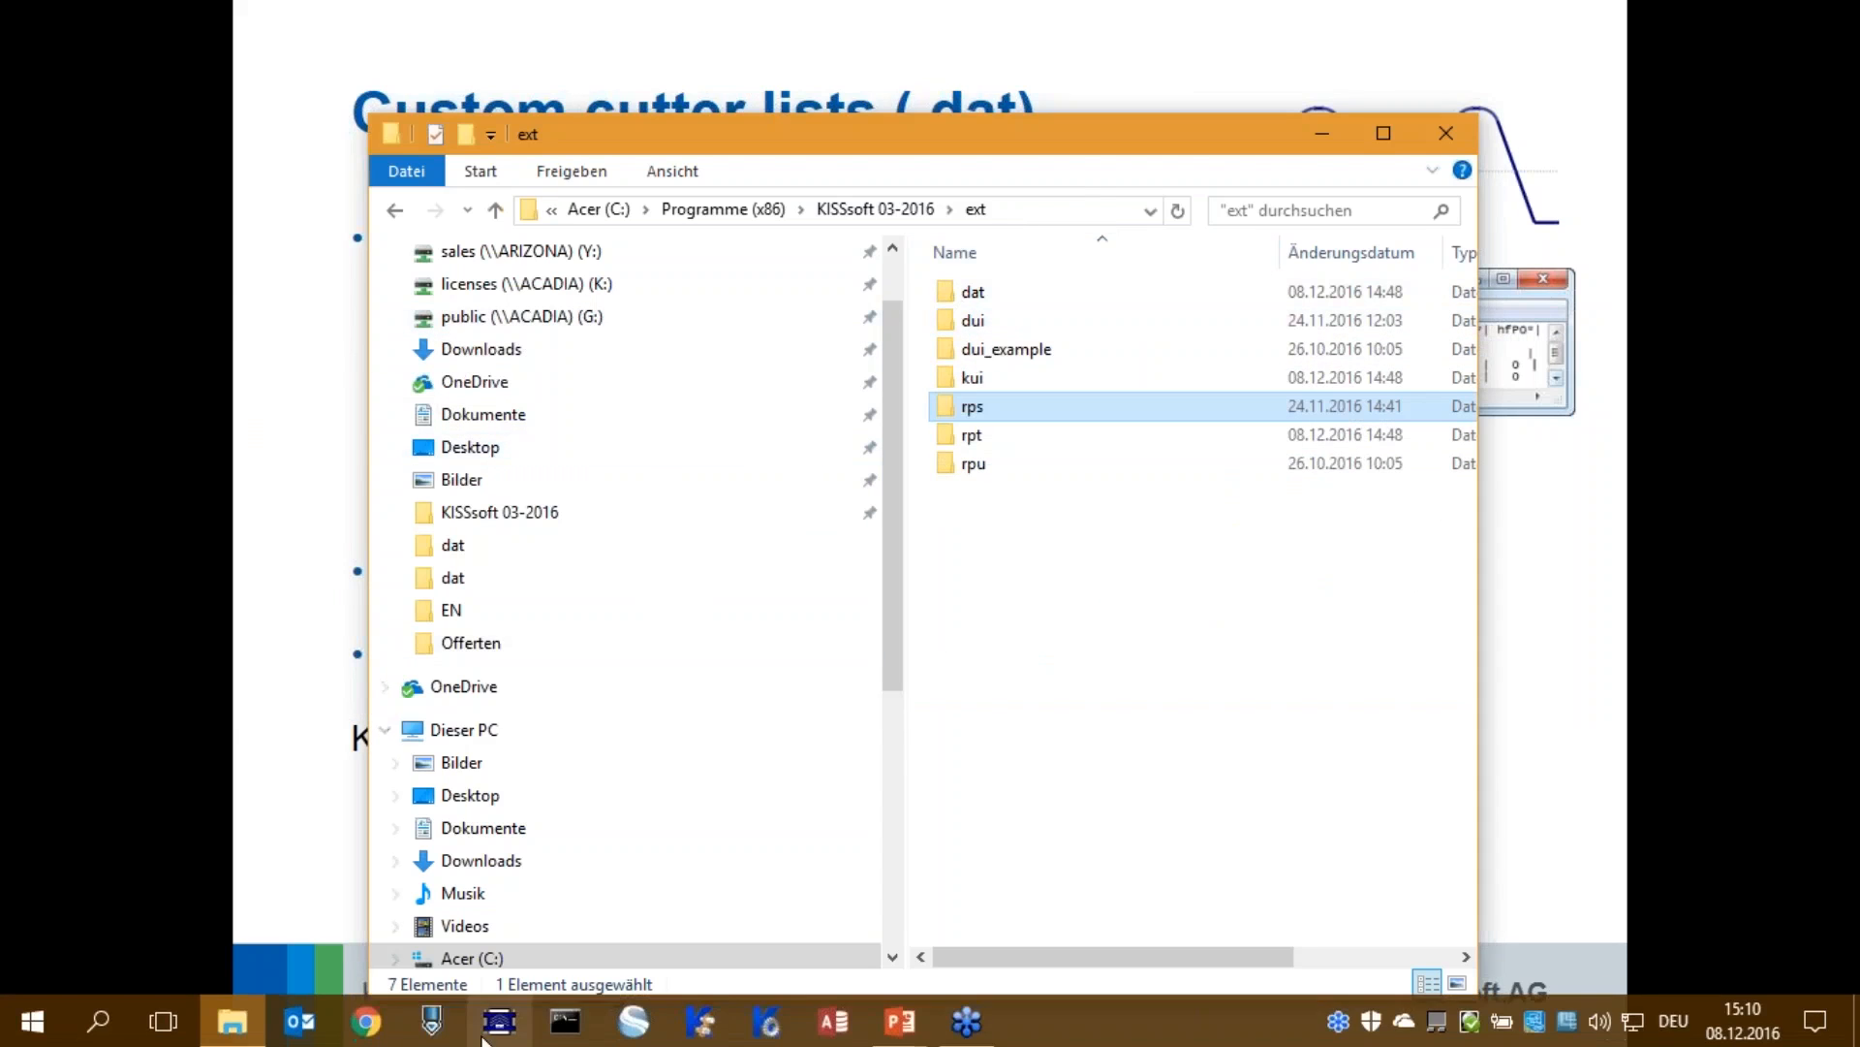
left_click(897, 1032)
left_click(900, 1027)
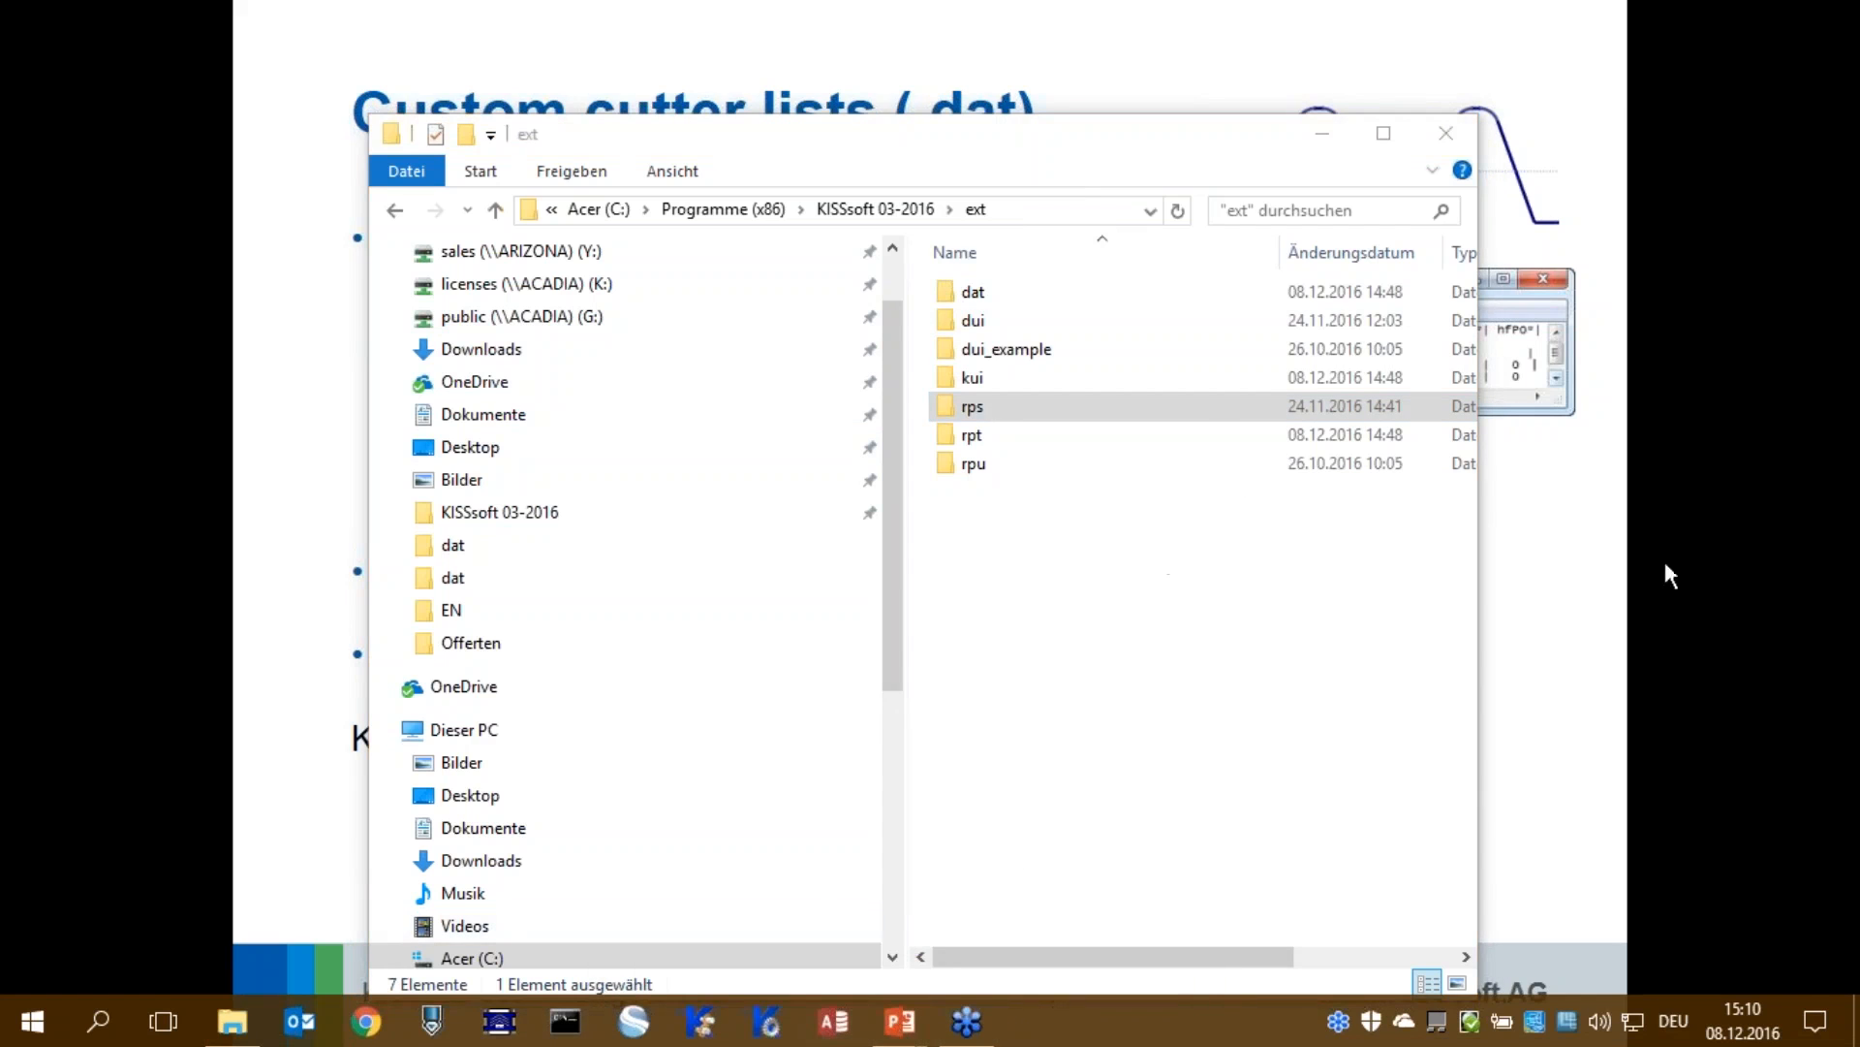
left_click(1669, 709)
key("Escape")
left_click(1702, 17)
Open the Customizing-COM folder from the desktop and go to EN\01-Custom-Tools\ext\dat
double_click(1621, 39)
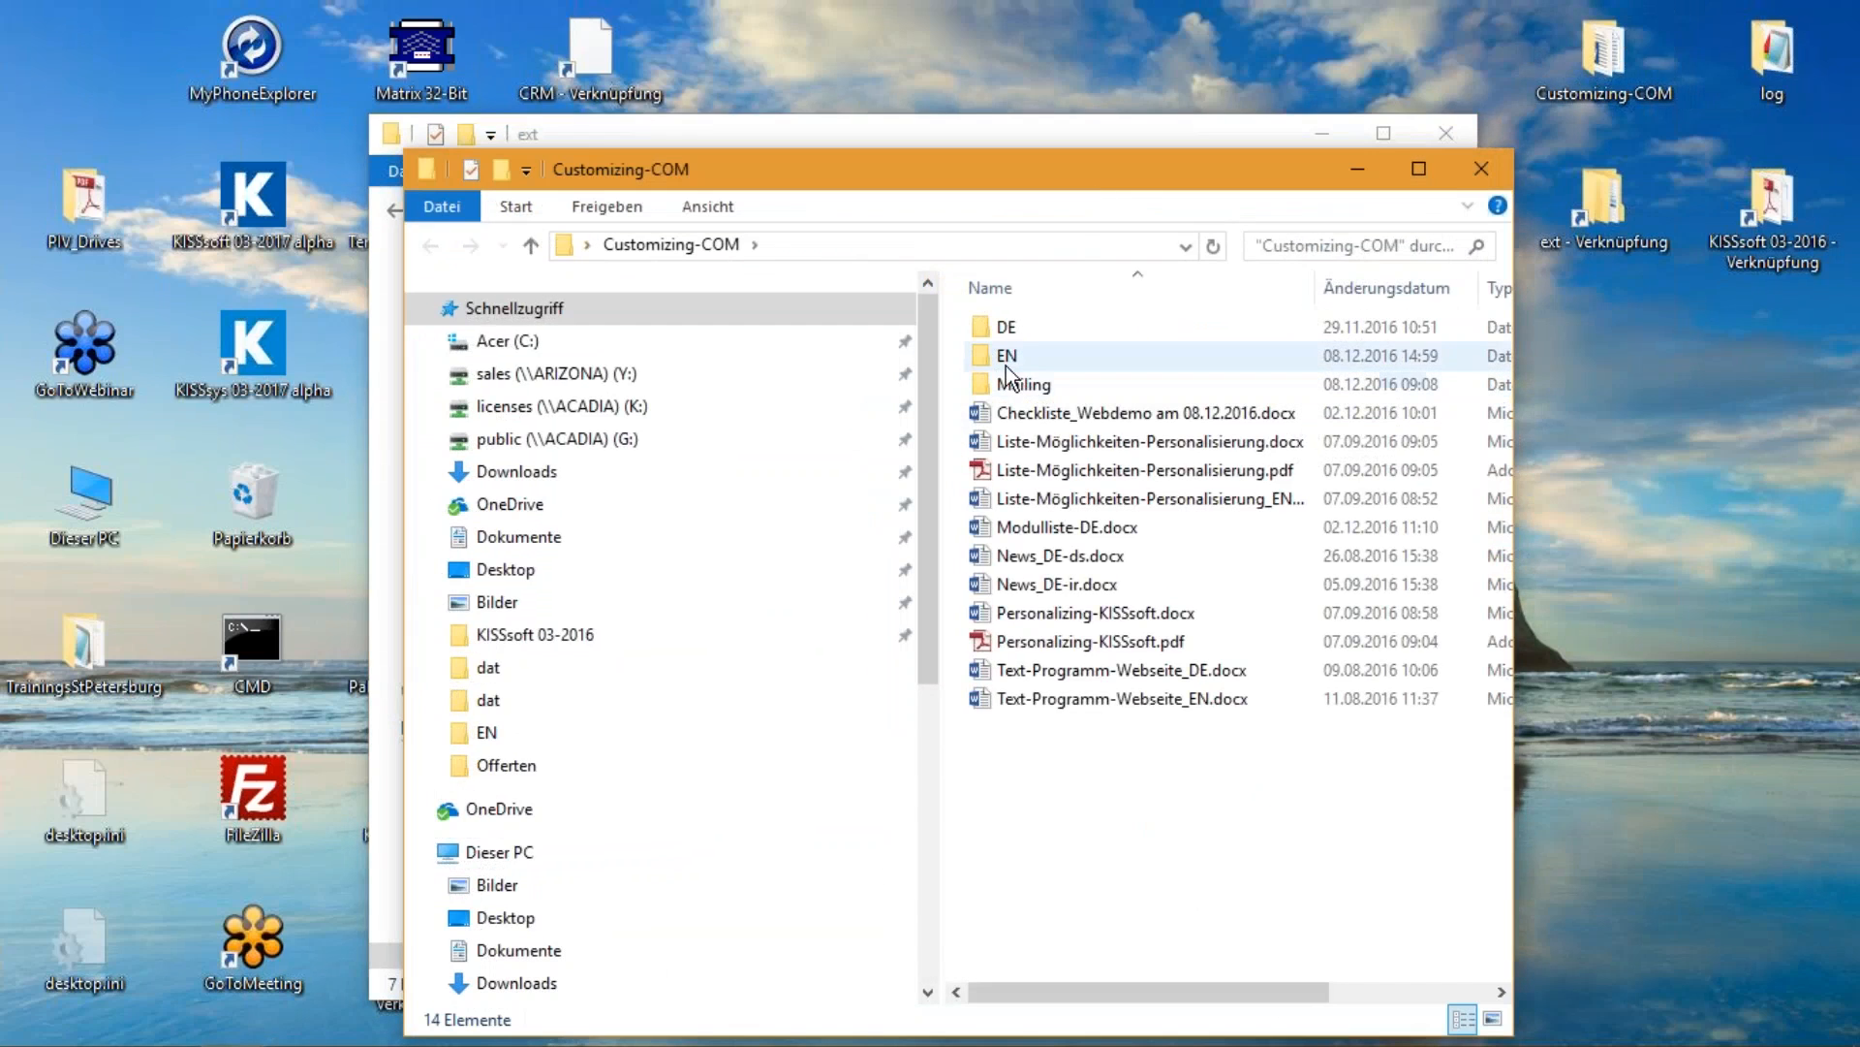
double_click(1008, 355)
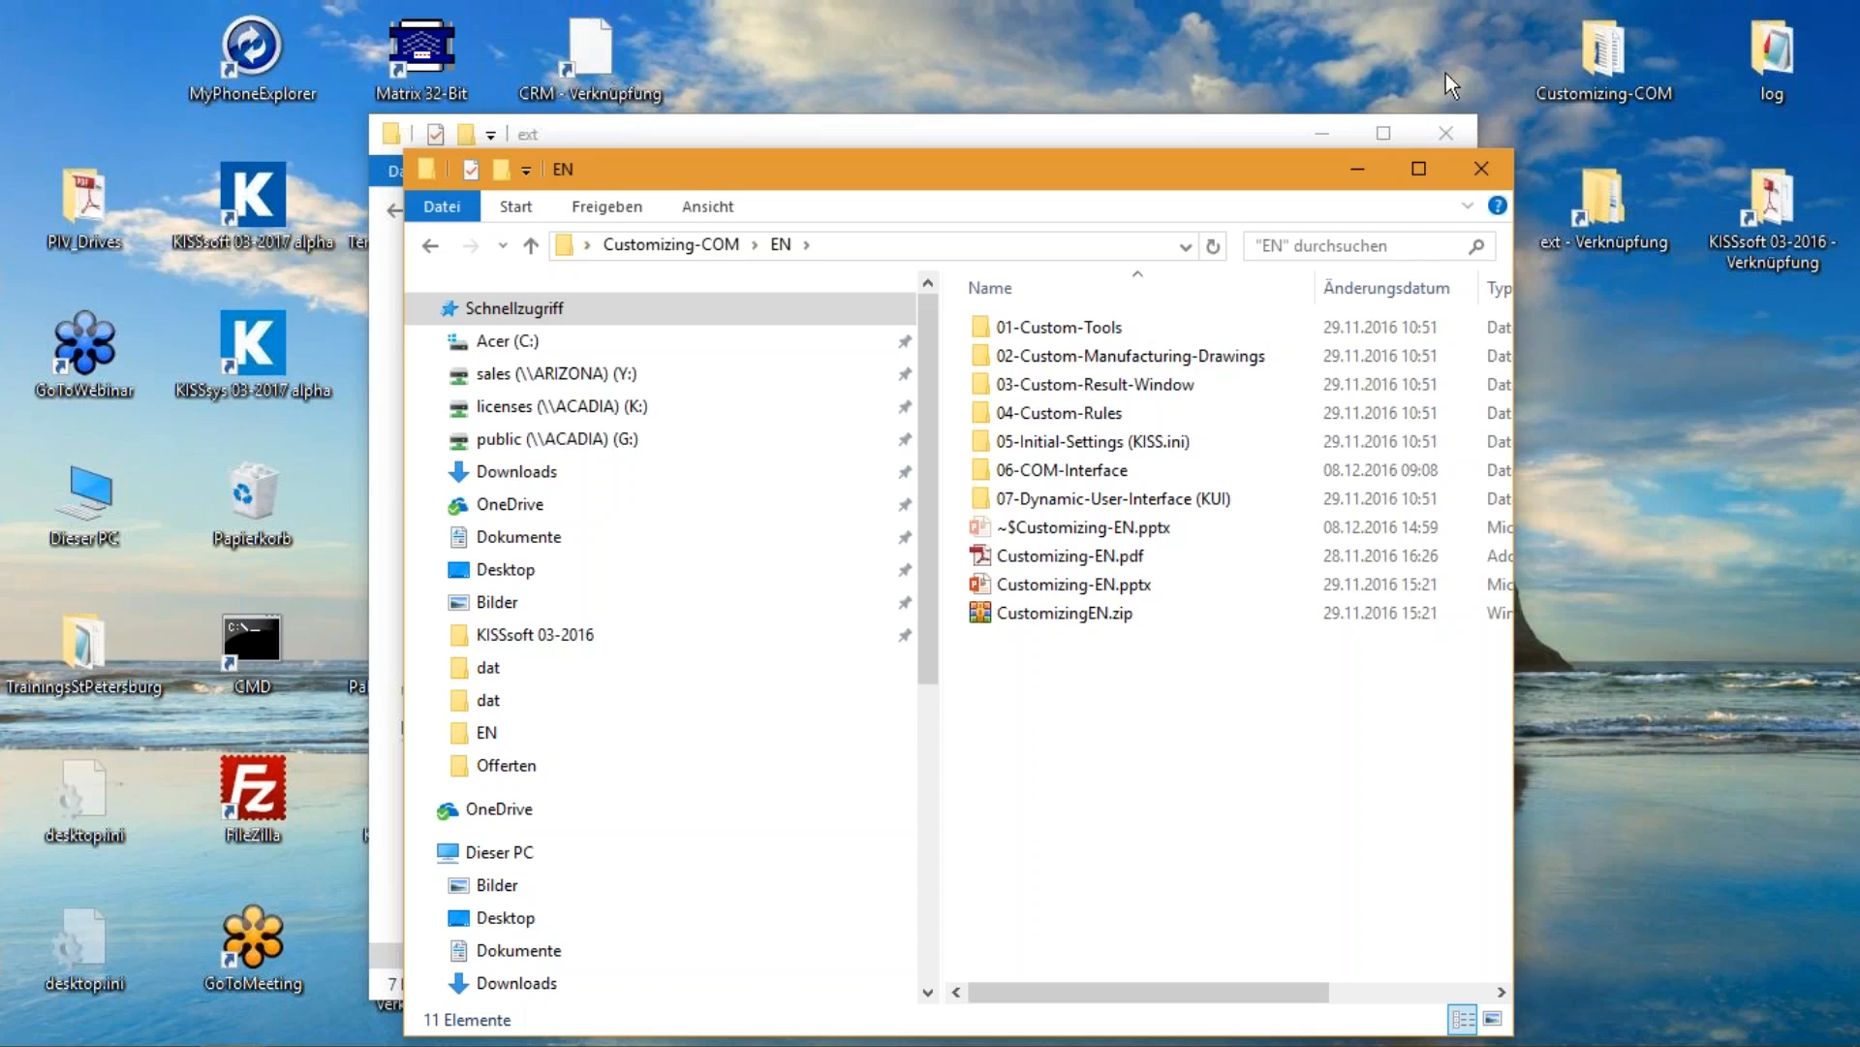
double_click(1162, 325)
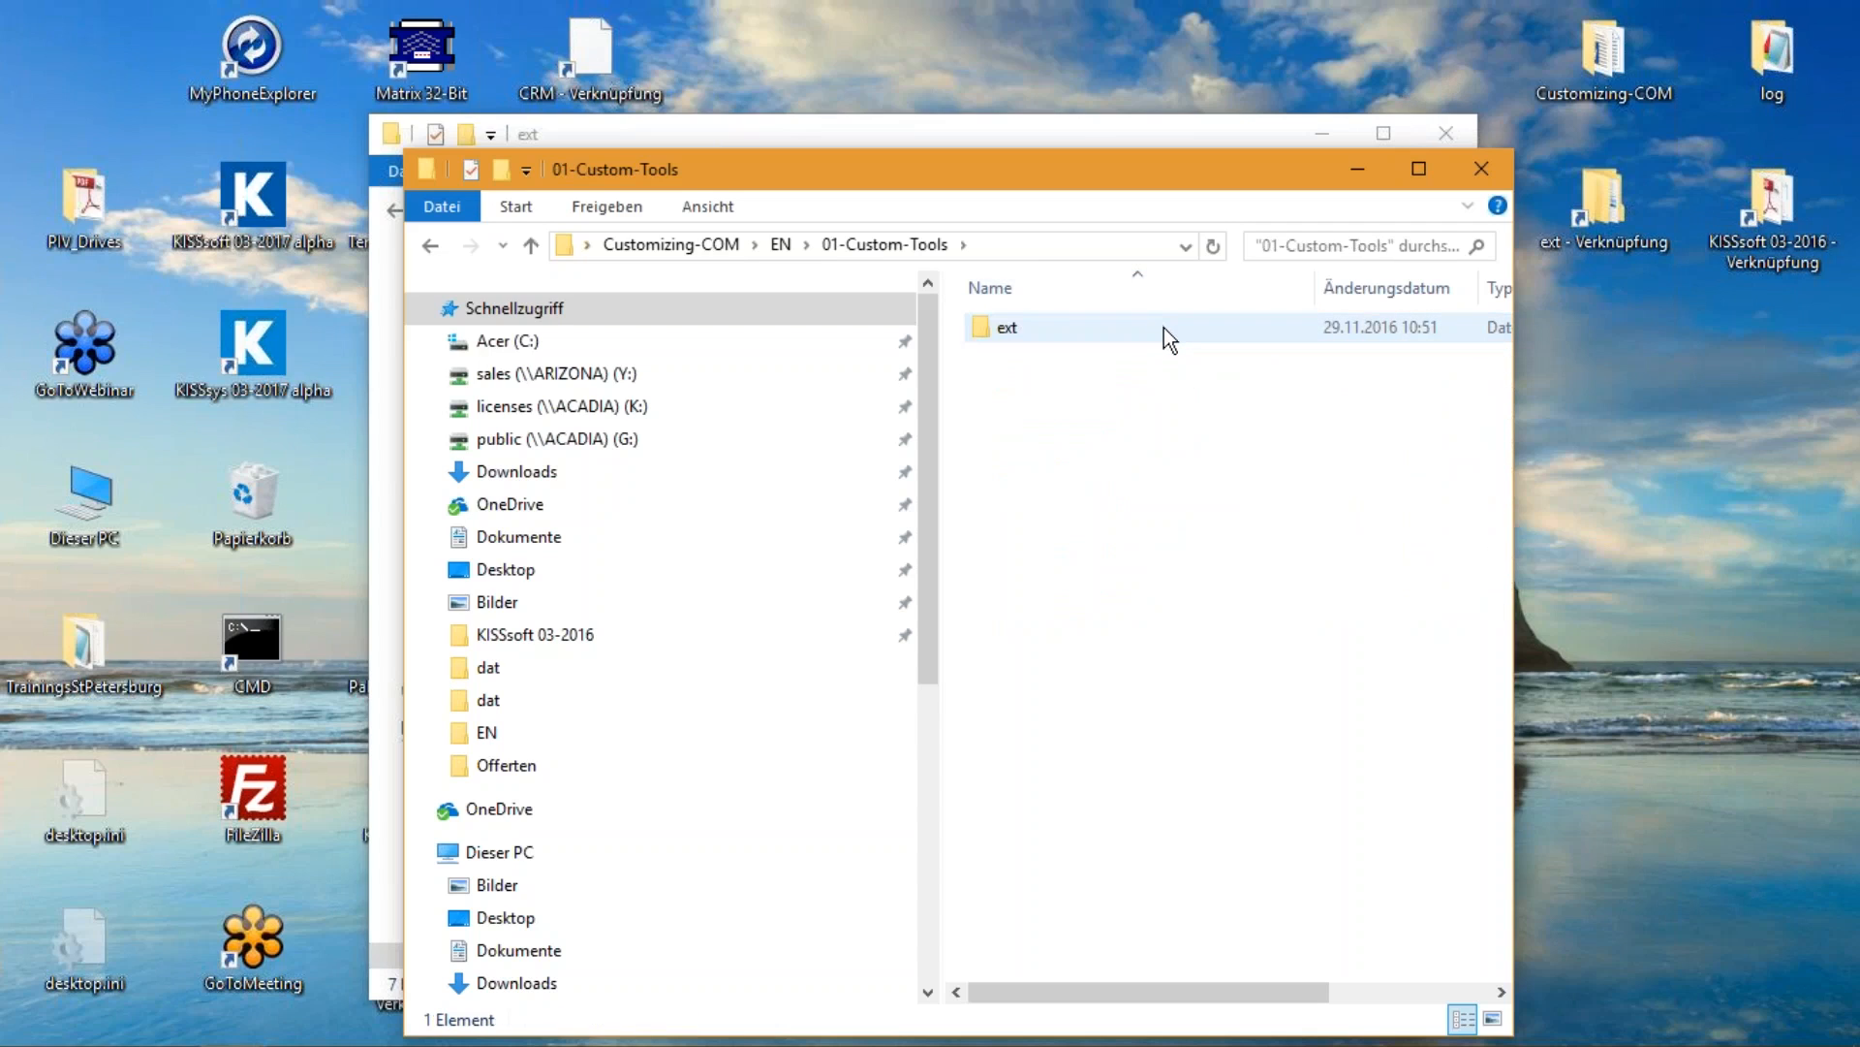
double_click(1165, 327)
double_click(1162, 329)
left_click_drag(1087, 456, 1075, 308)
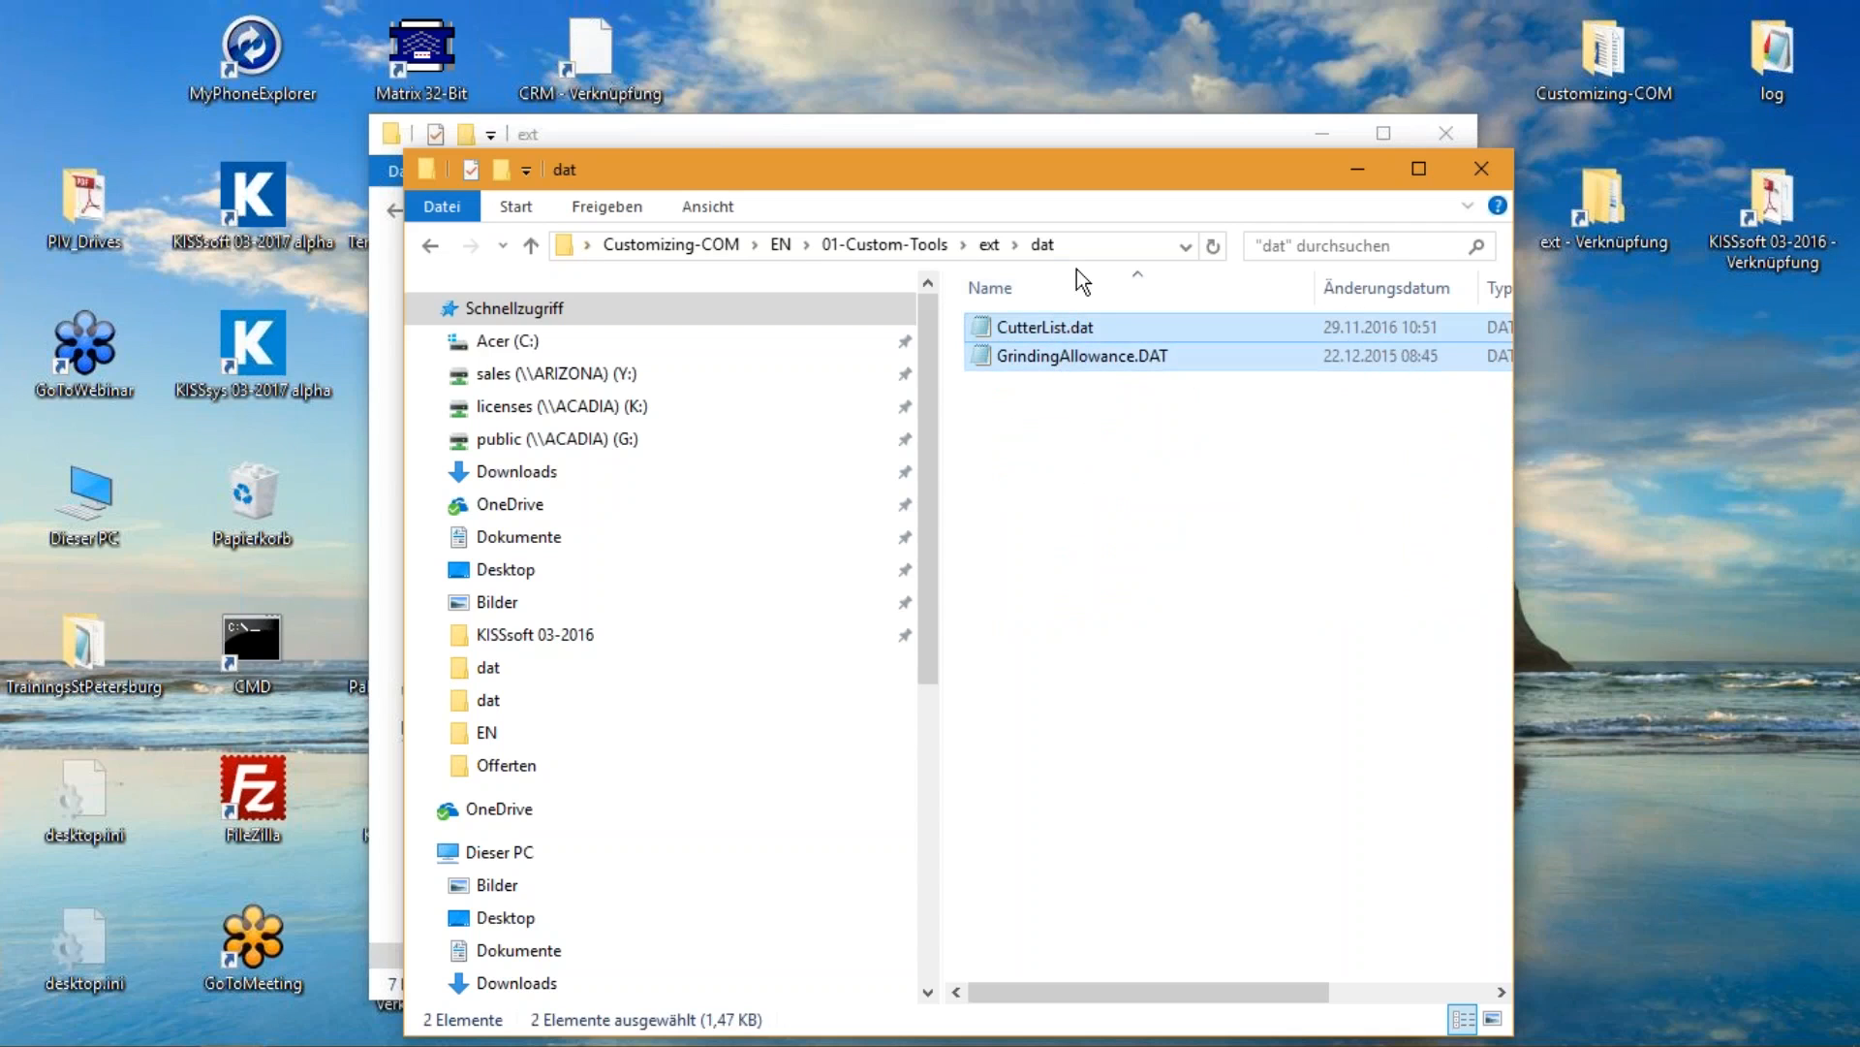
Open CutterList.dat in a maximized editor and relabel its first cutter entry "KISSsoft CutterNr. 1"
left_click(1045, 334)
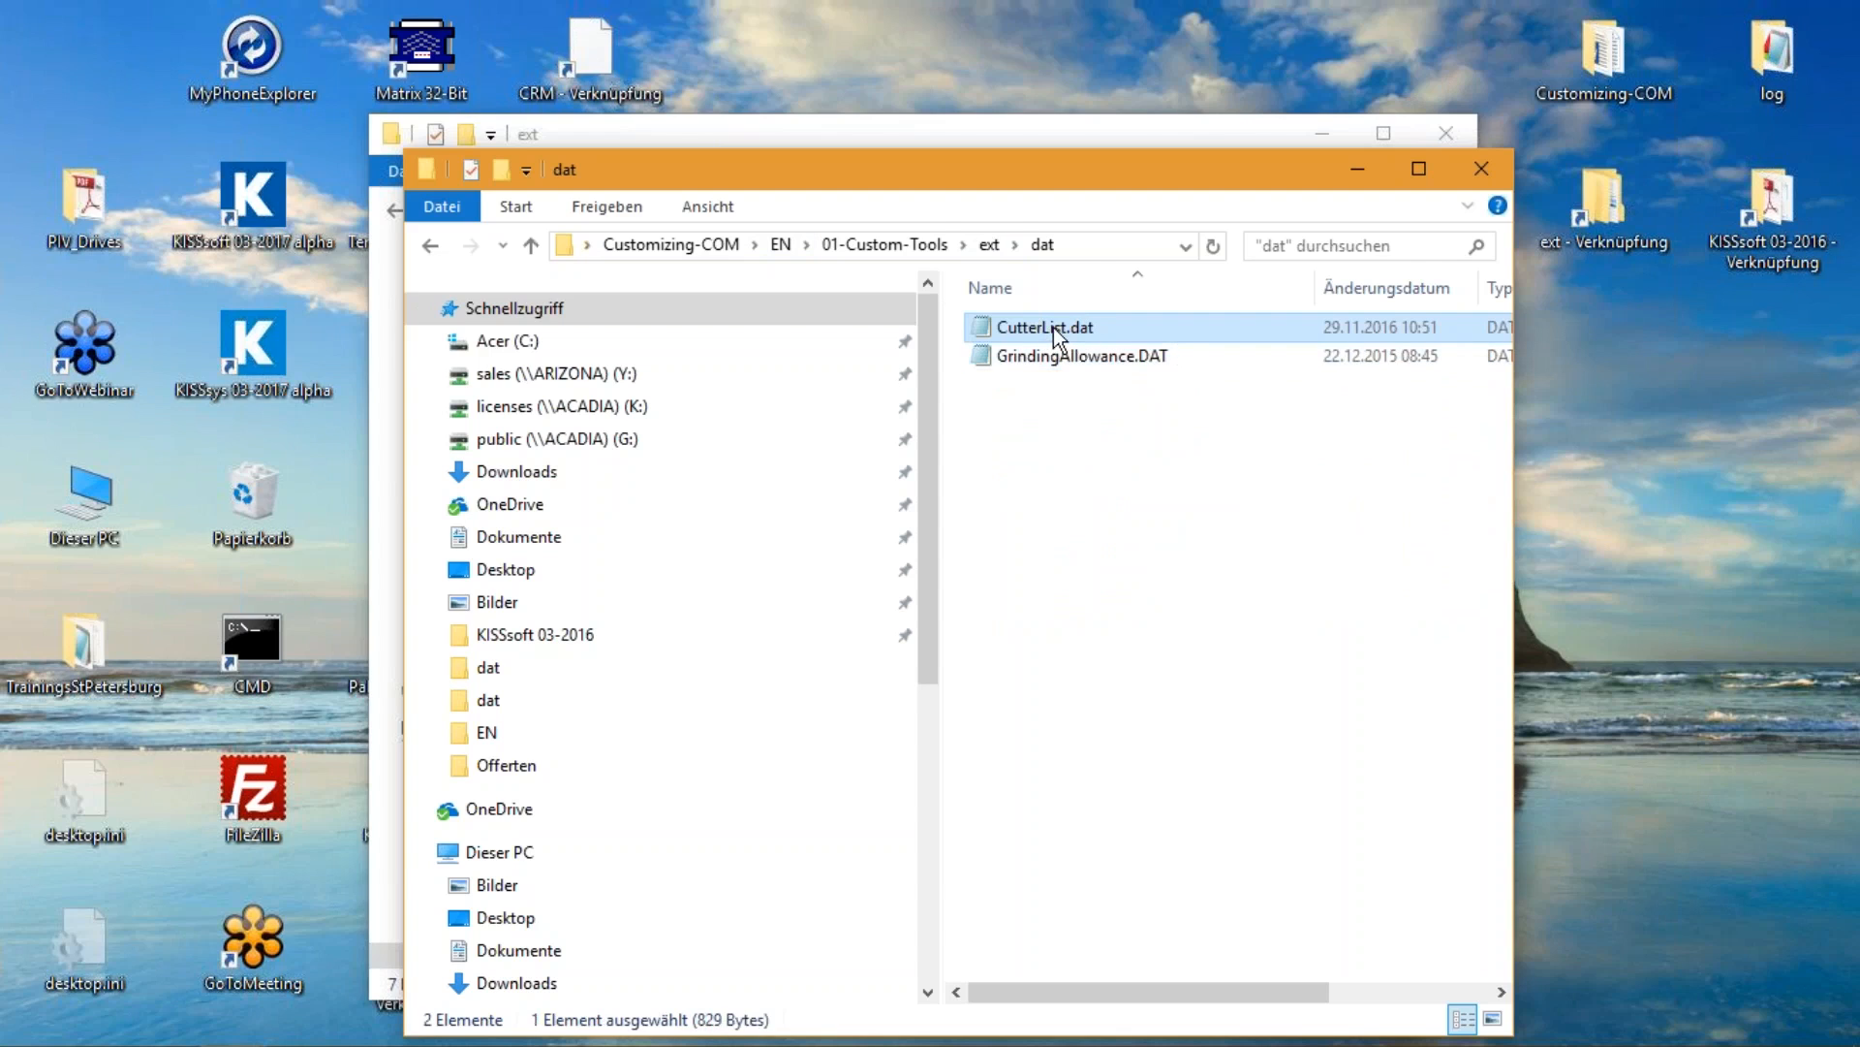
double_click(1055, 328)
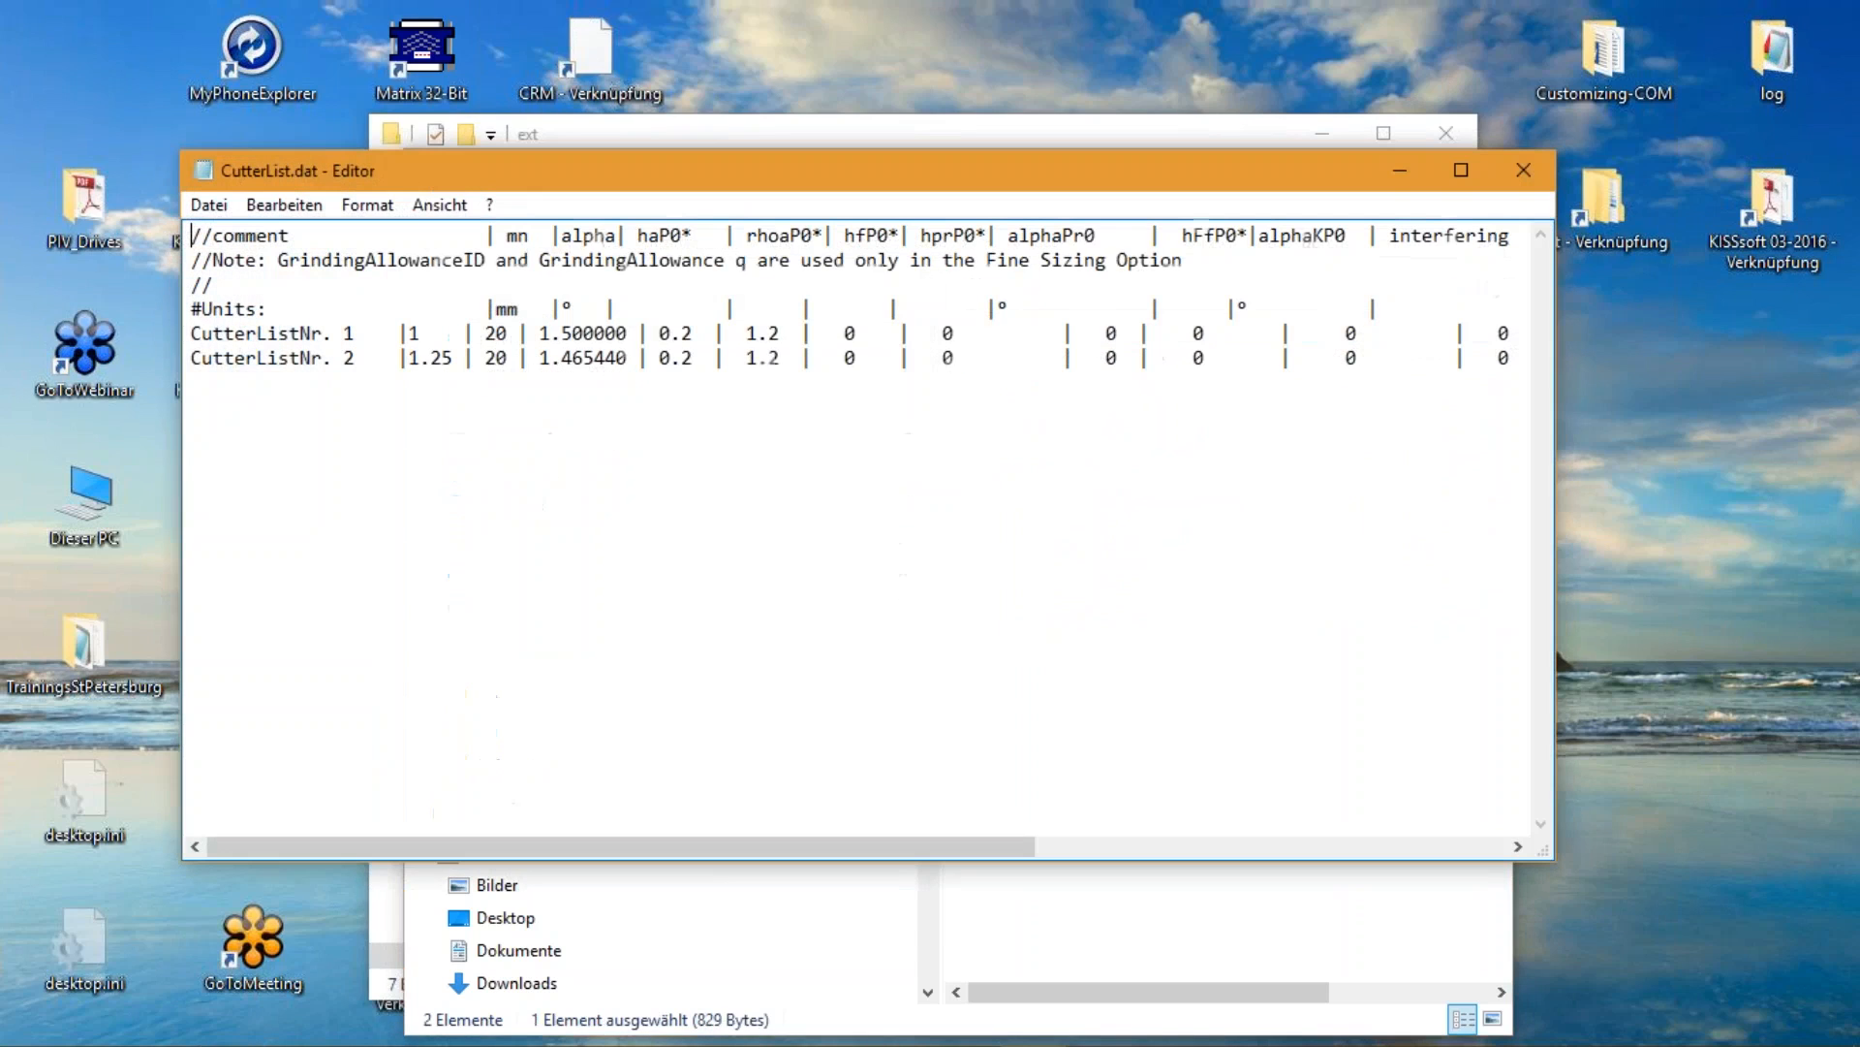
double_click(420, 178)
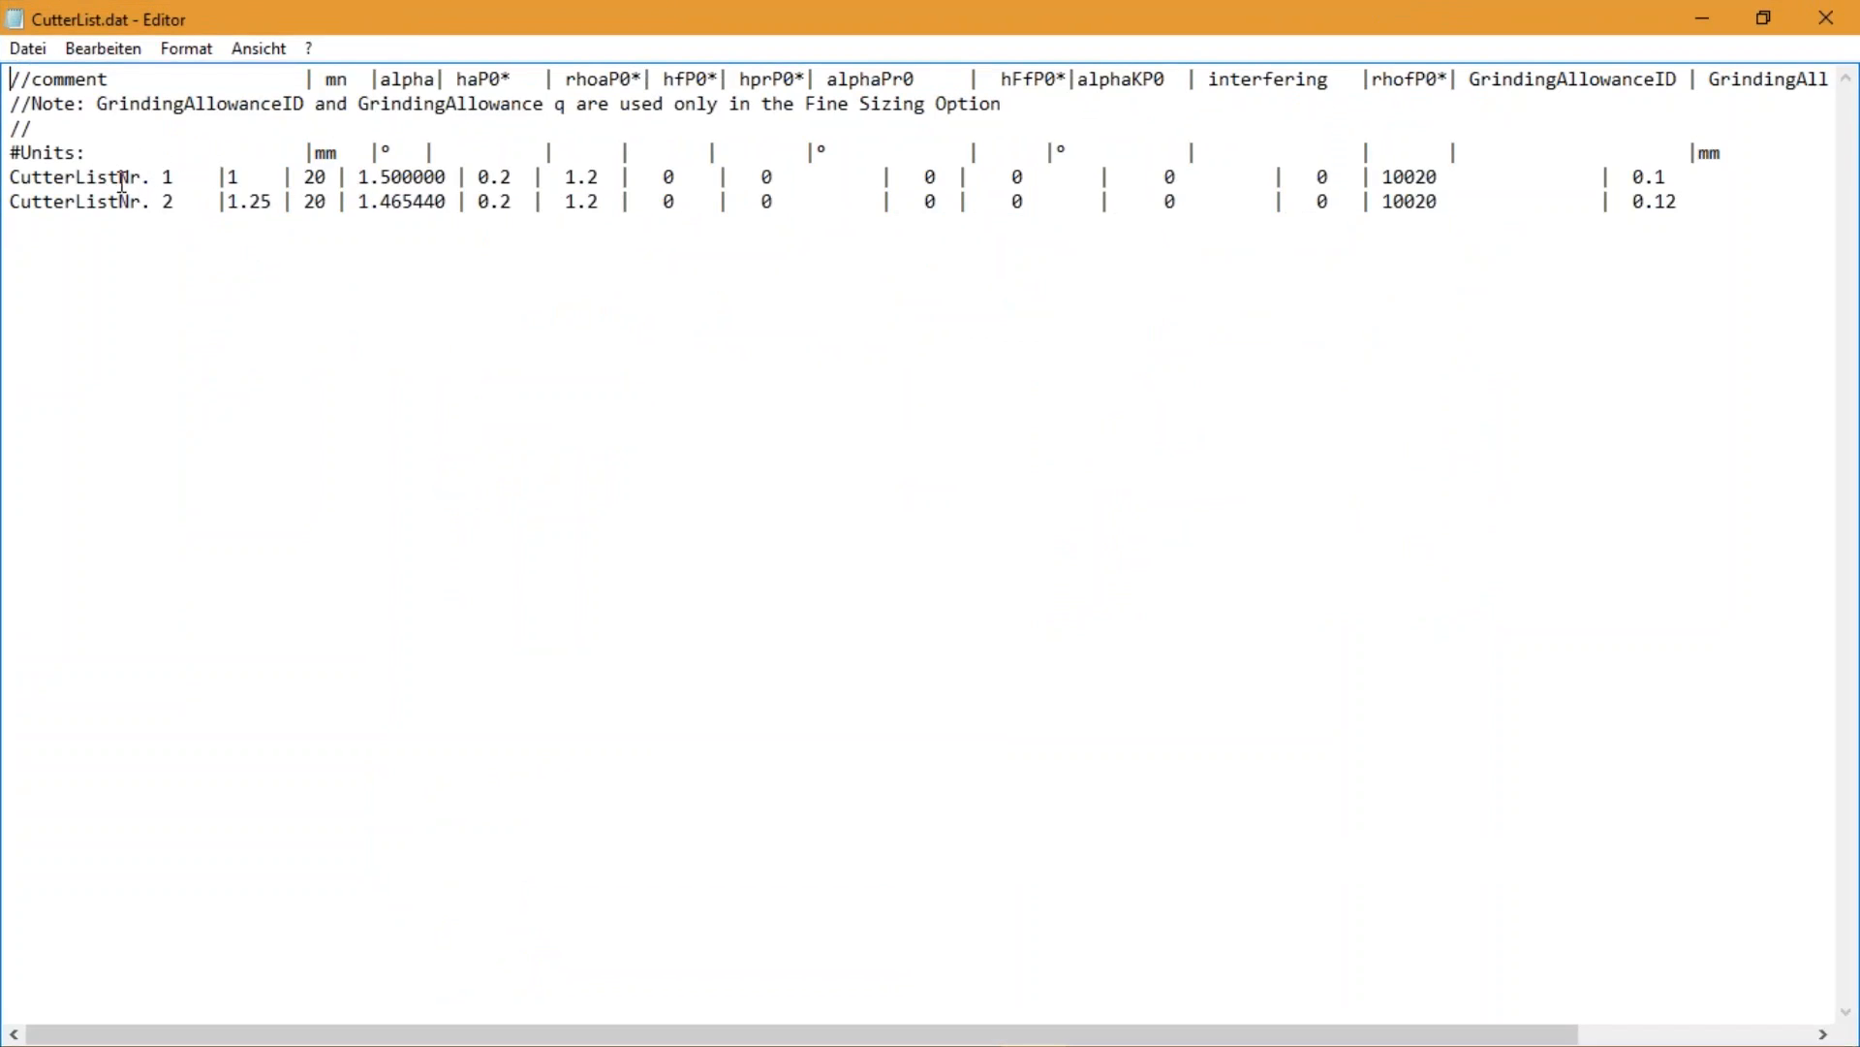
left_click(12, 177)
type("KISSsoft")
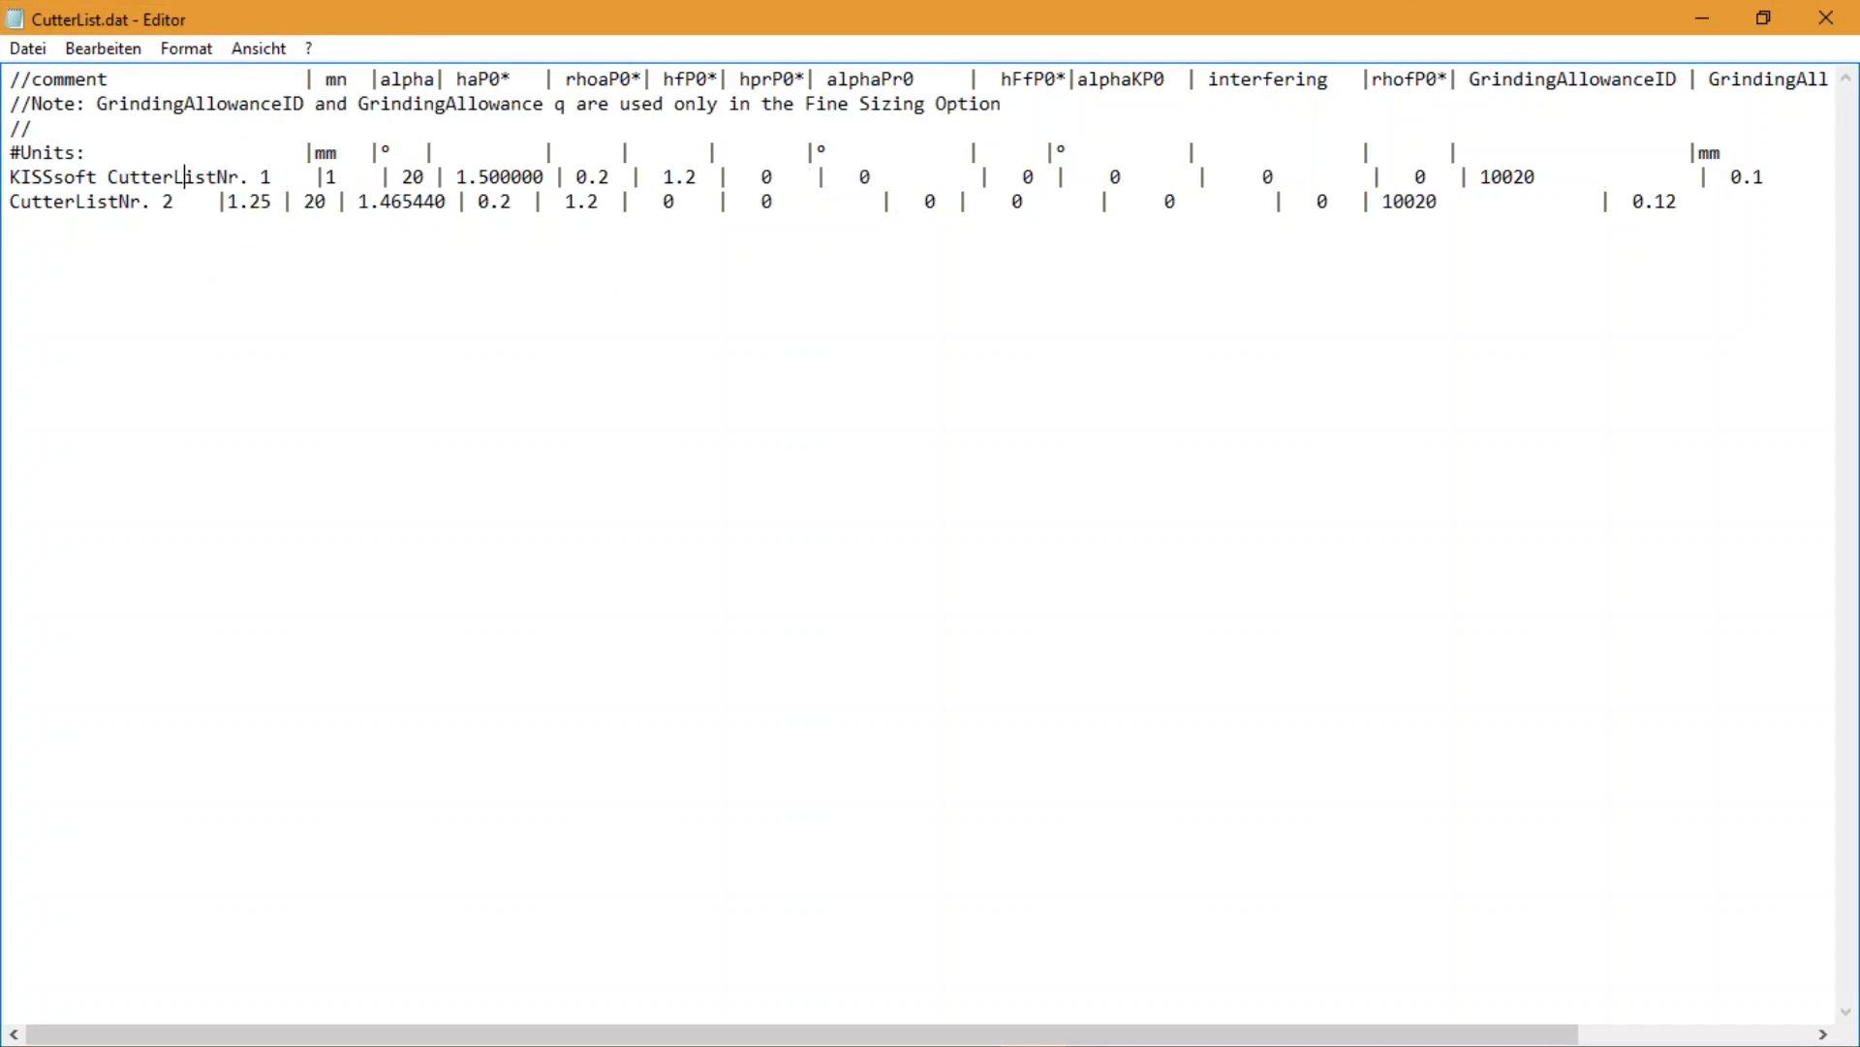
key("Delete")
key("Delete")
key("Delete")
key("Delete")
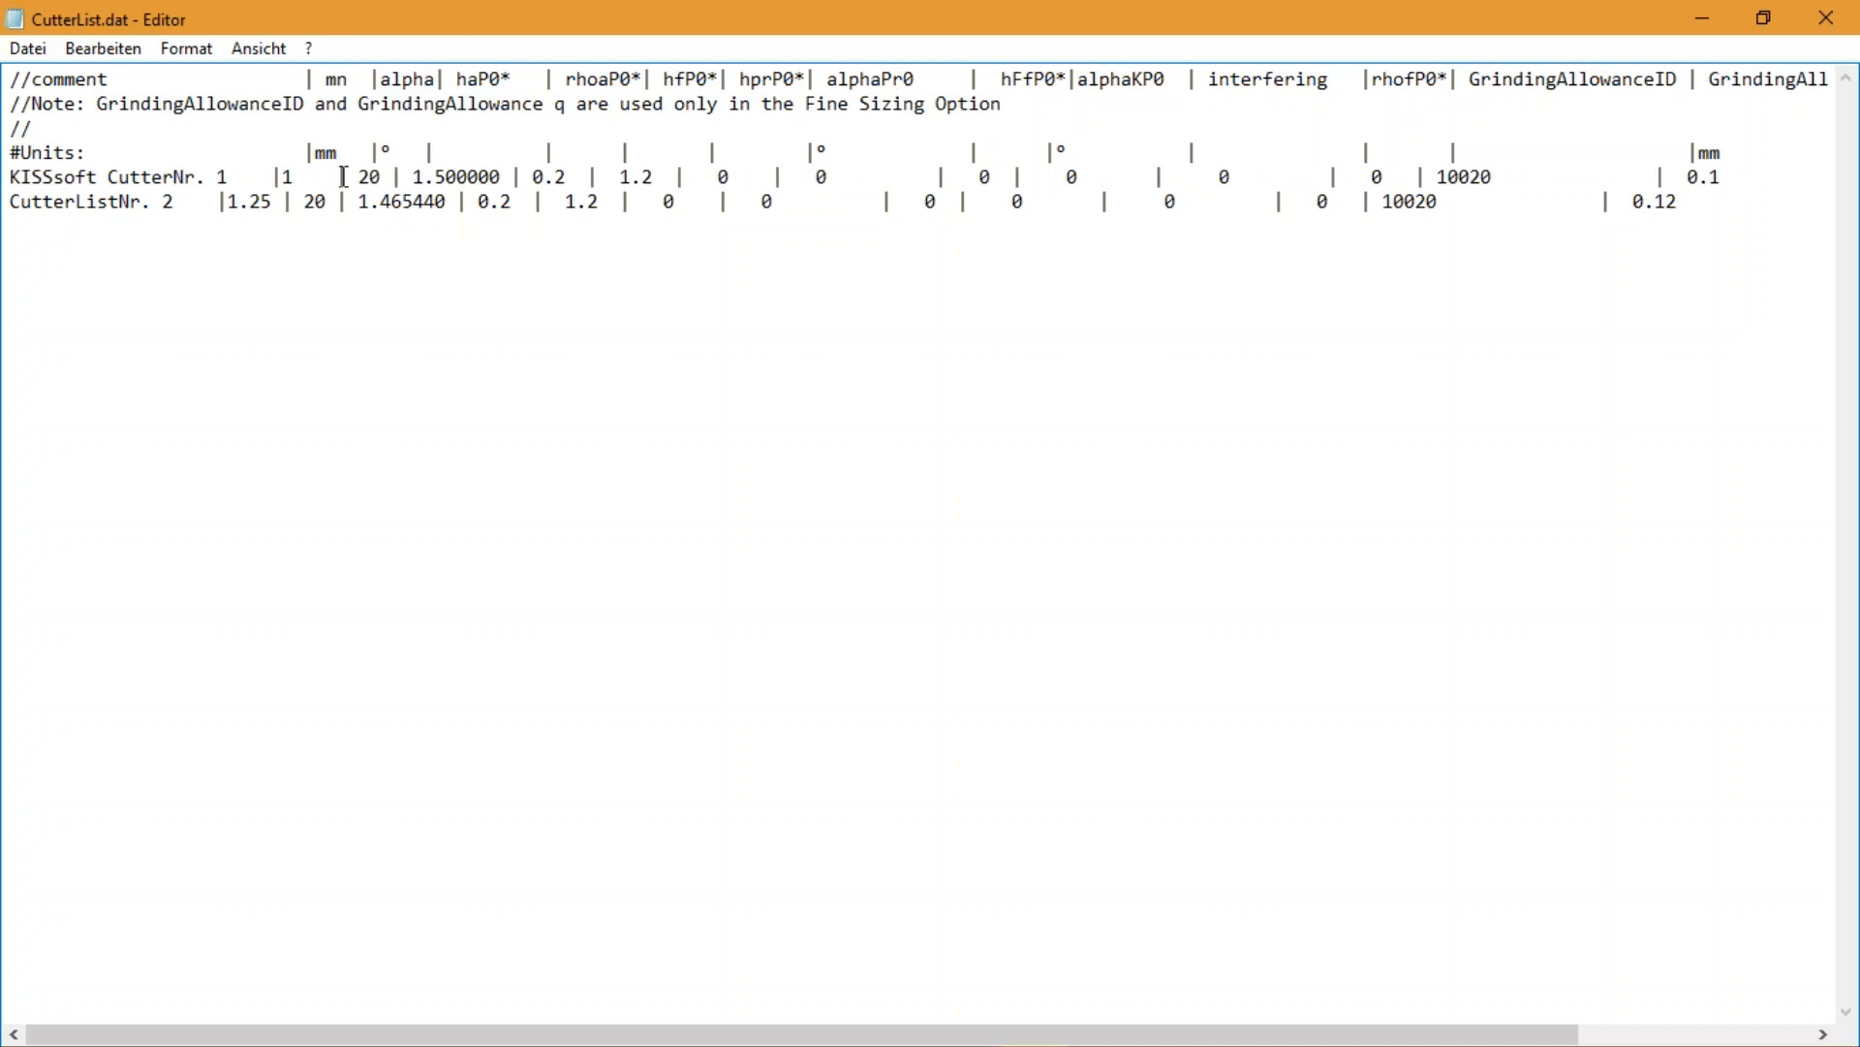
Adjust the two cutter labels to read "KISSsoft Cutter Nr. 1" and "KISSsoft Cutter Nr. 2"
left_click_drag(175, 176, 152, 209)
type("KISSsoft Cutter")
type("Nr.")
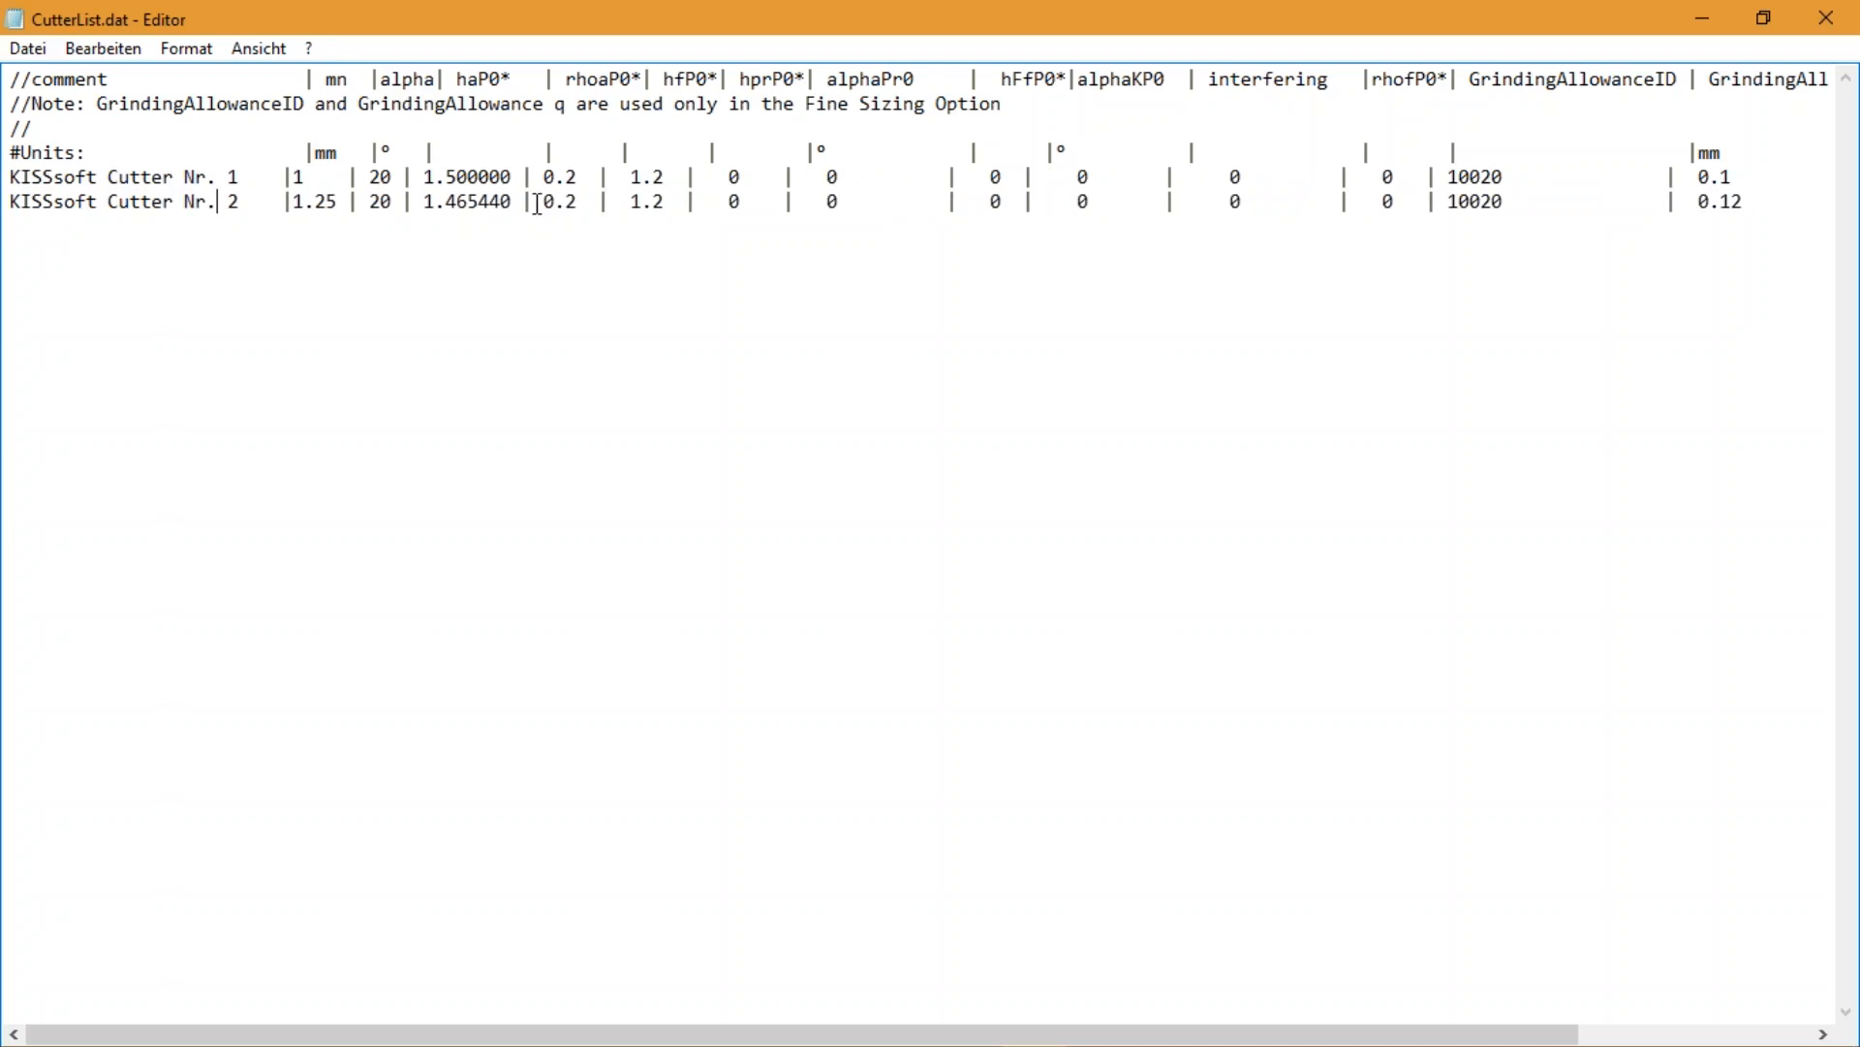
Save the changes to CutterList.dat and close the file
left_click(326, 176)
left_click(26, 50)
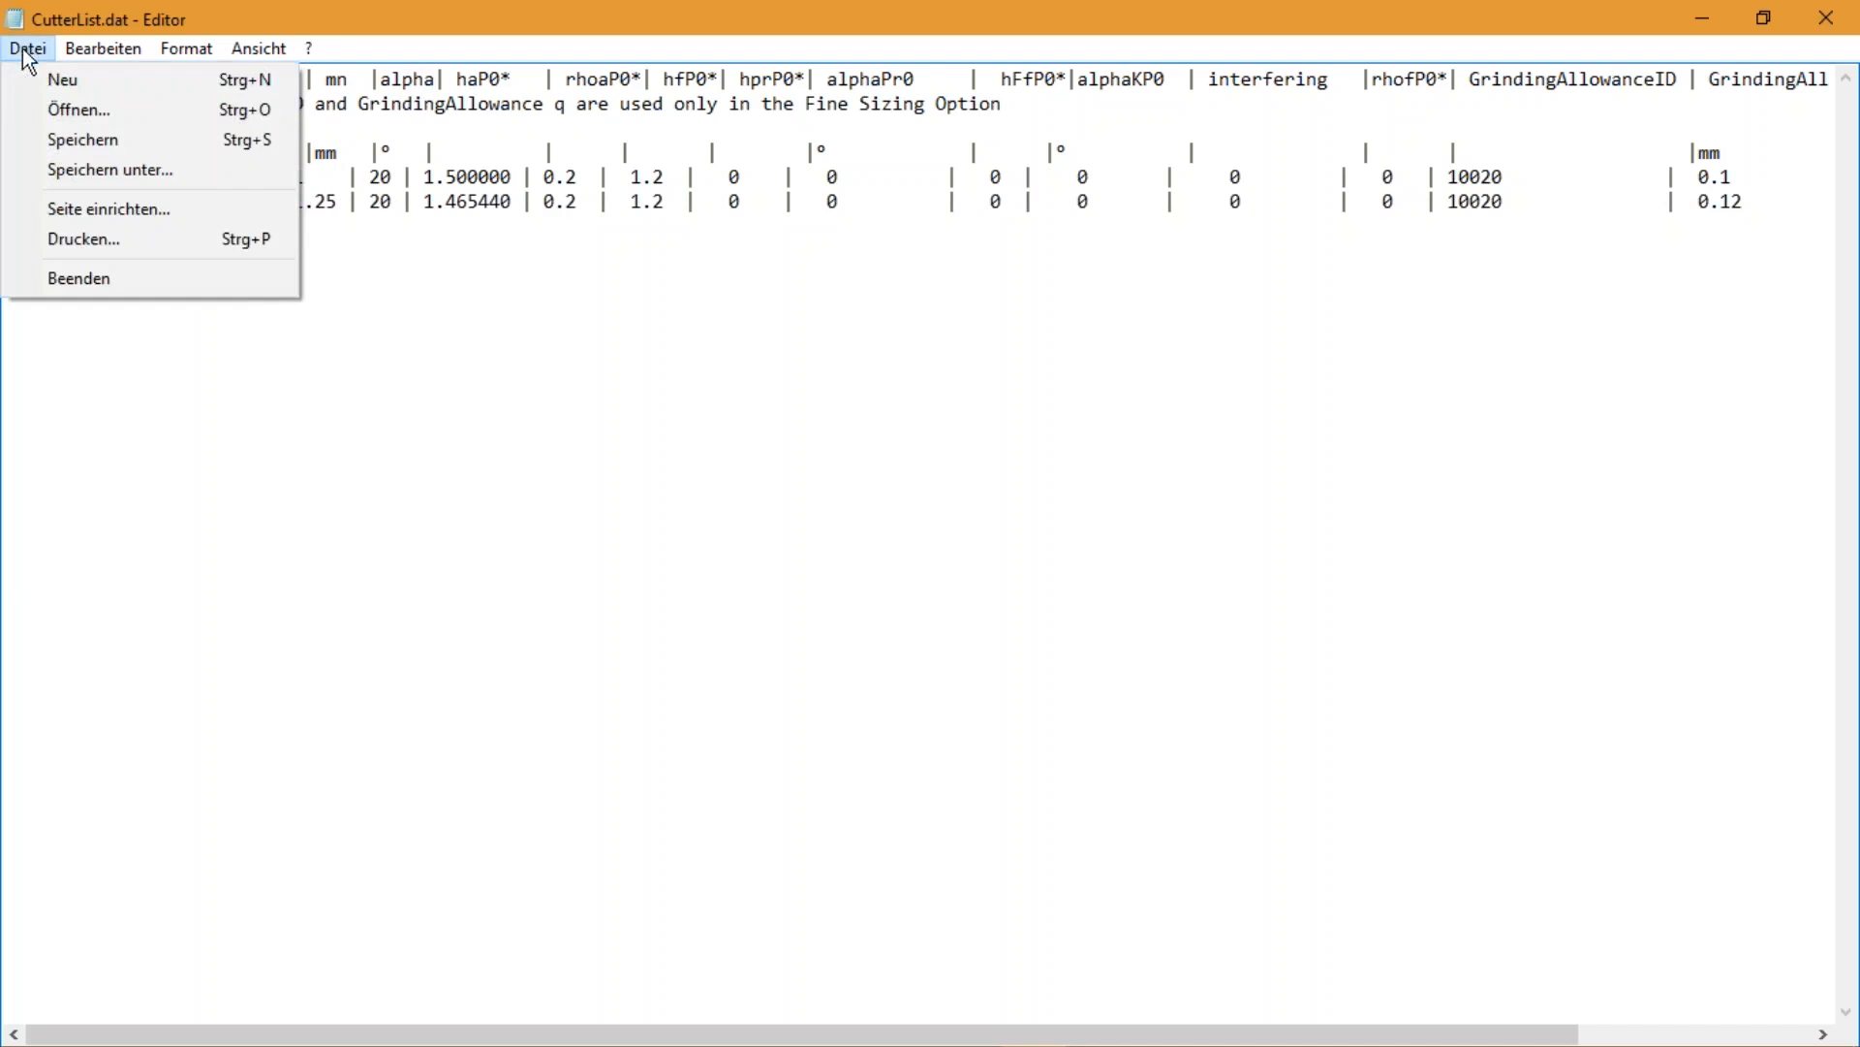
left_click(68, 145)
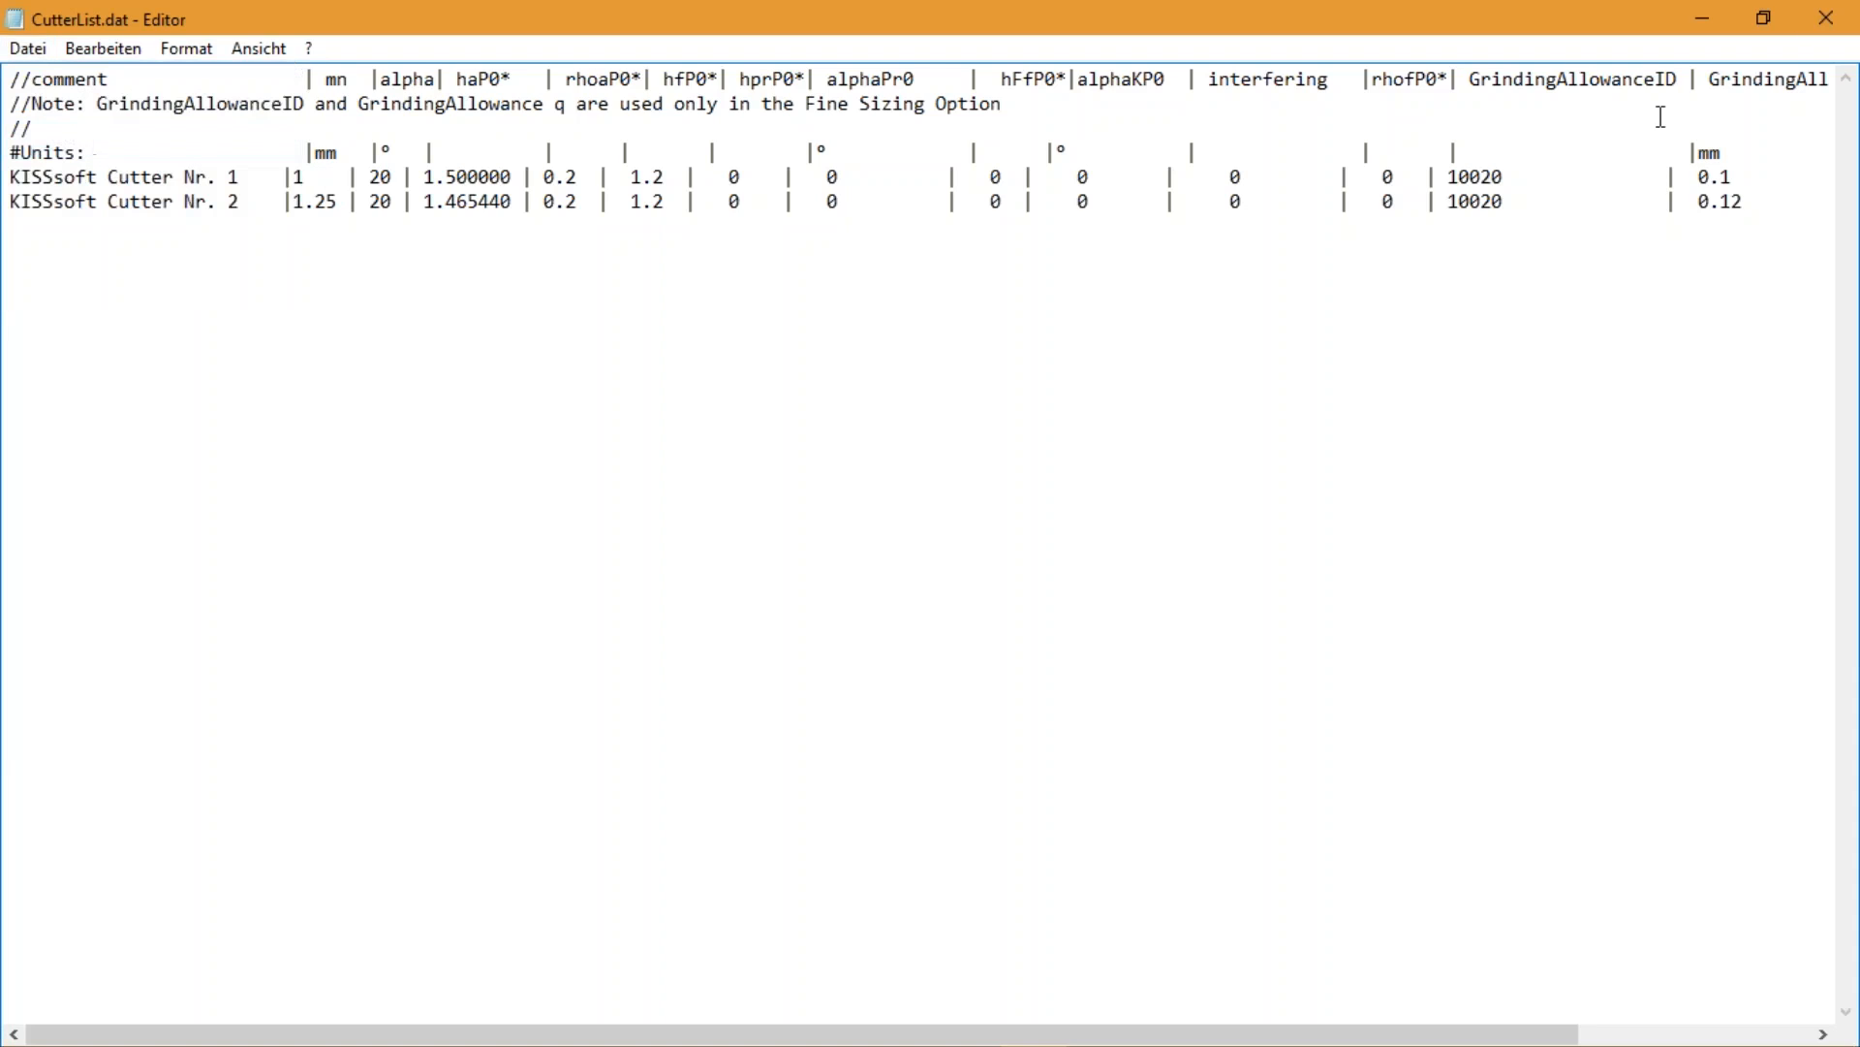
left_click(1844, 20)
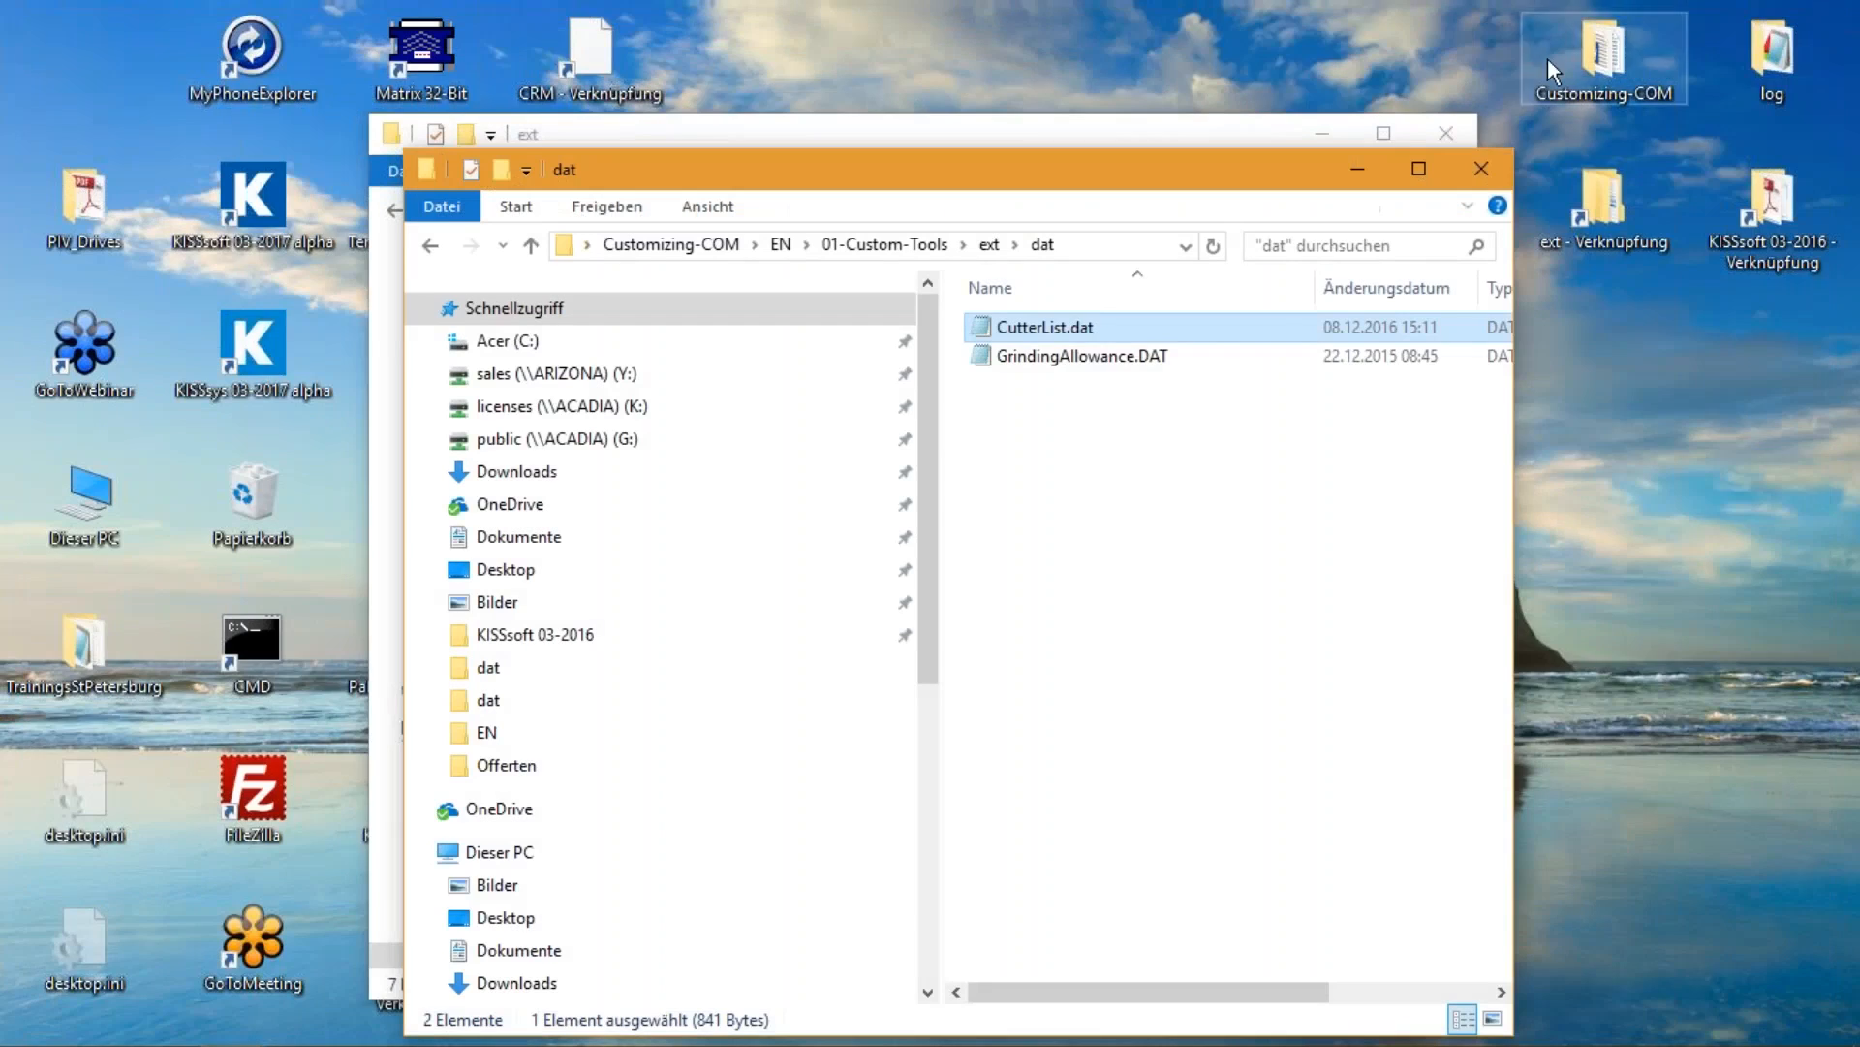
Open GrindingAllowance.DAT, examine the grinding allowance values listed per module, and close it
double_click(1066, 357)
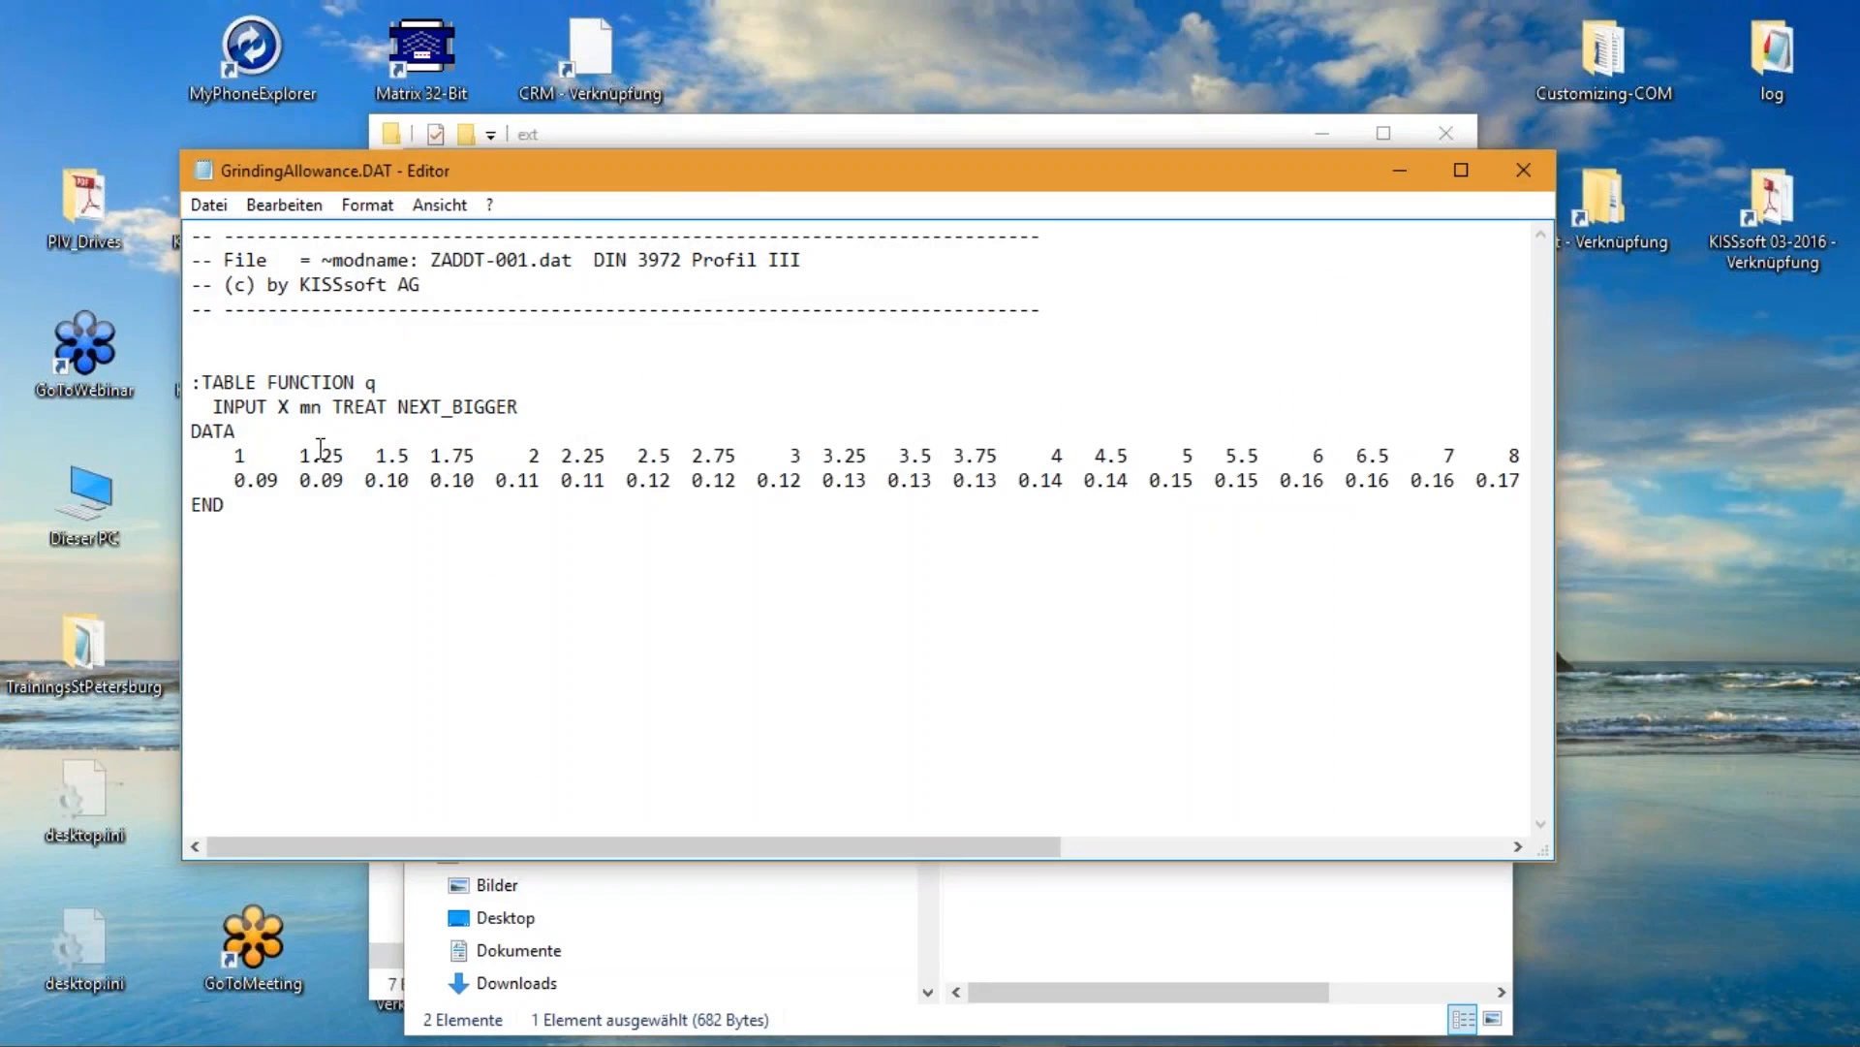
left_click(228, 481)
left_click(1515, 183)
Copy CutterList.dat and GrindingAllowance.DAT together from the custom tools dat folder
left_click_drag(1130, 518, 1108, 327)
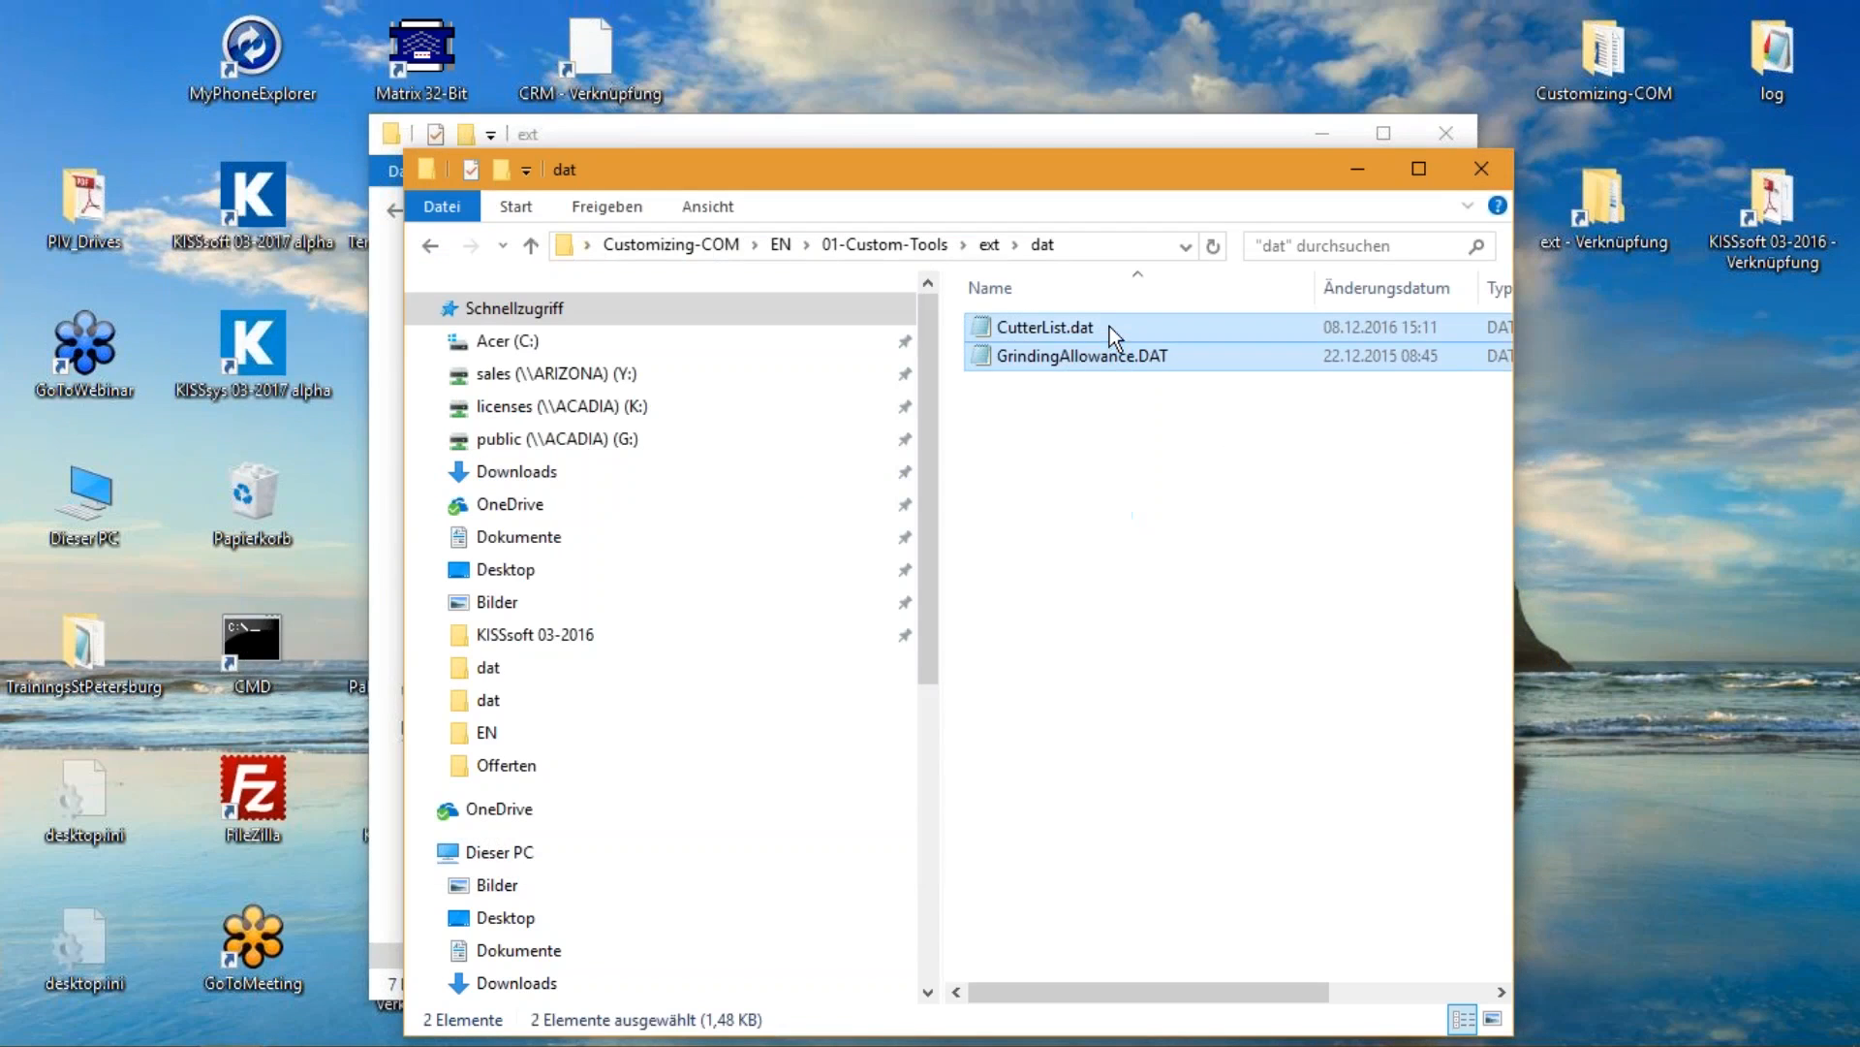
right_click(1037, 329)
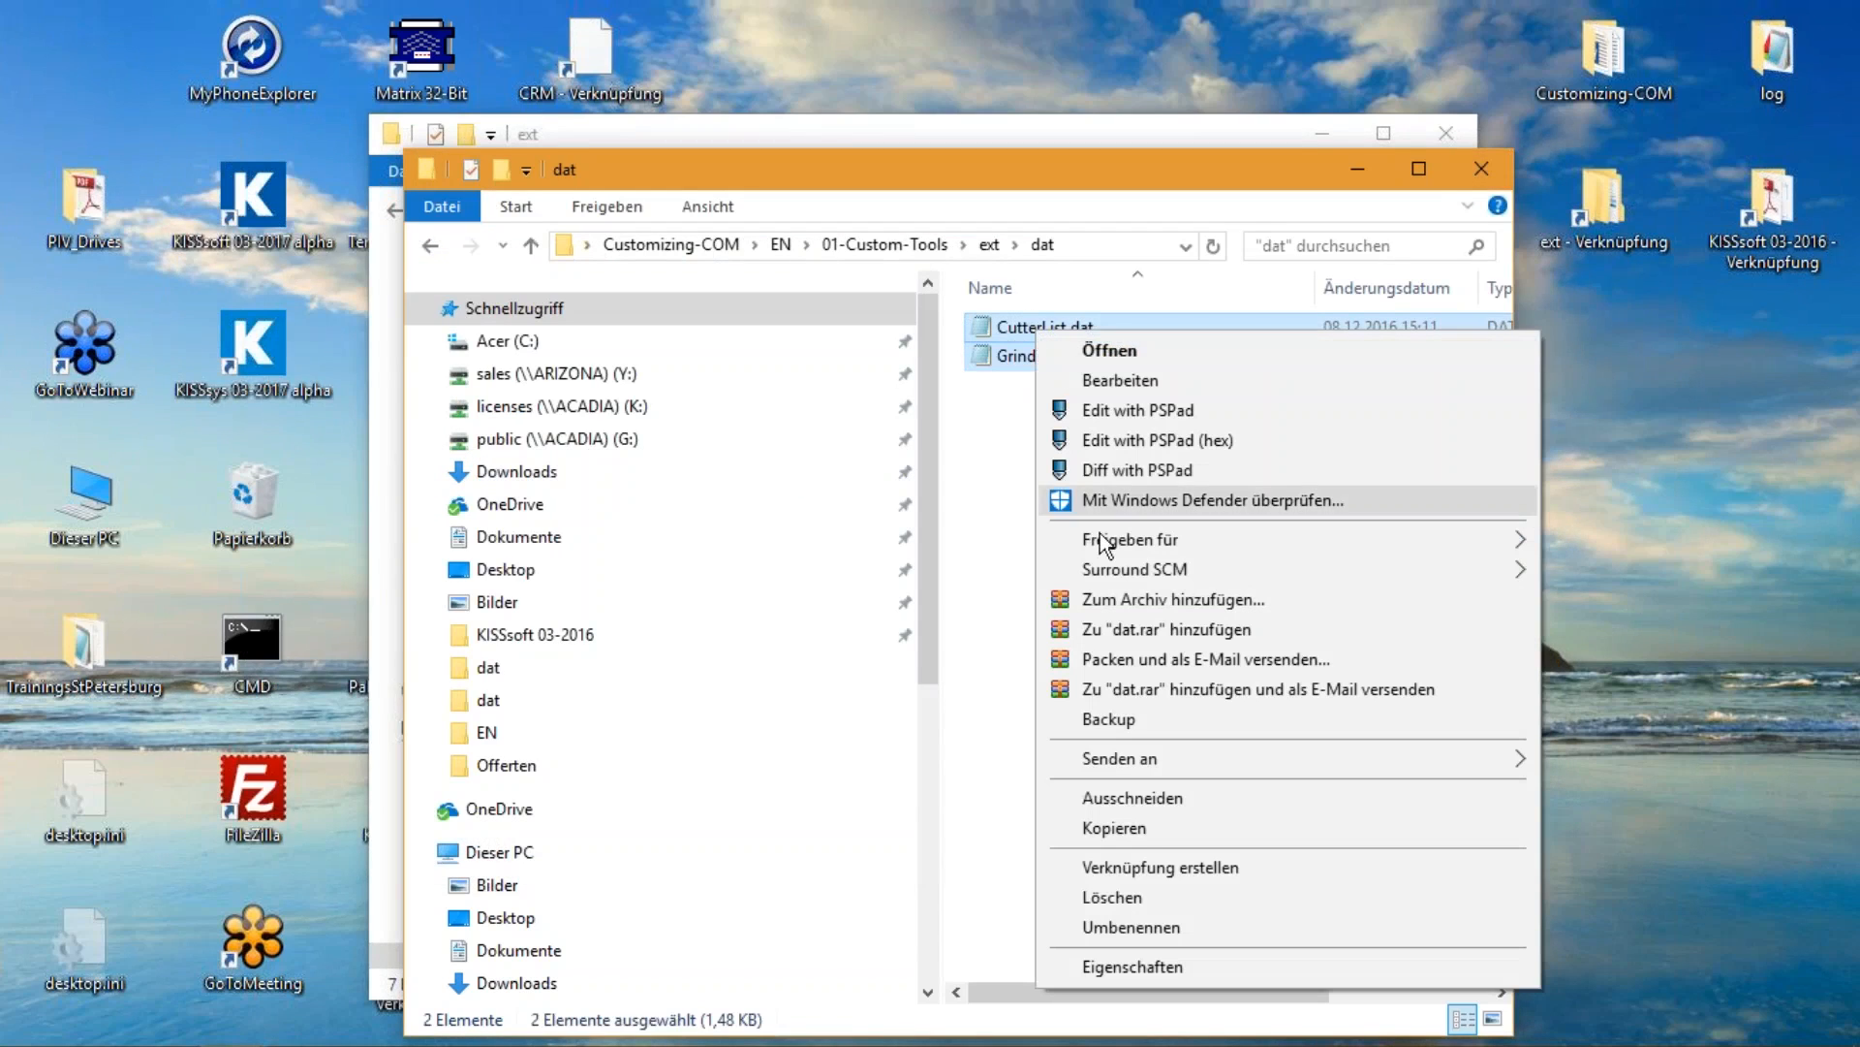
left_click(1124, 829)
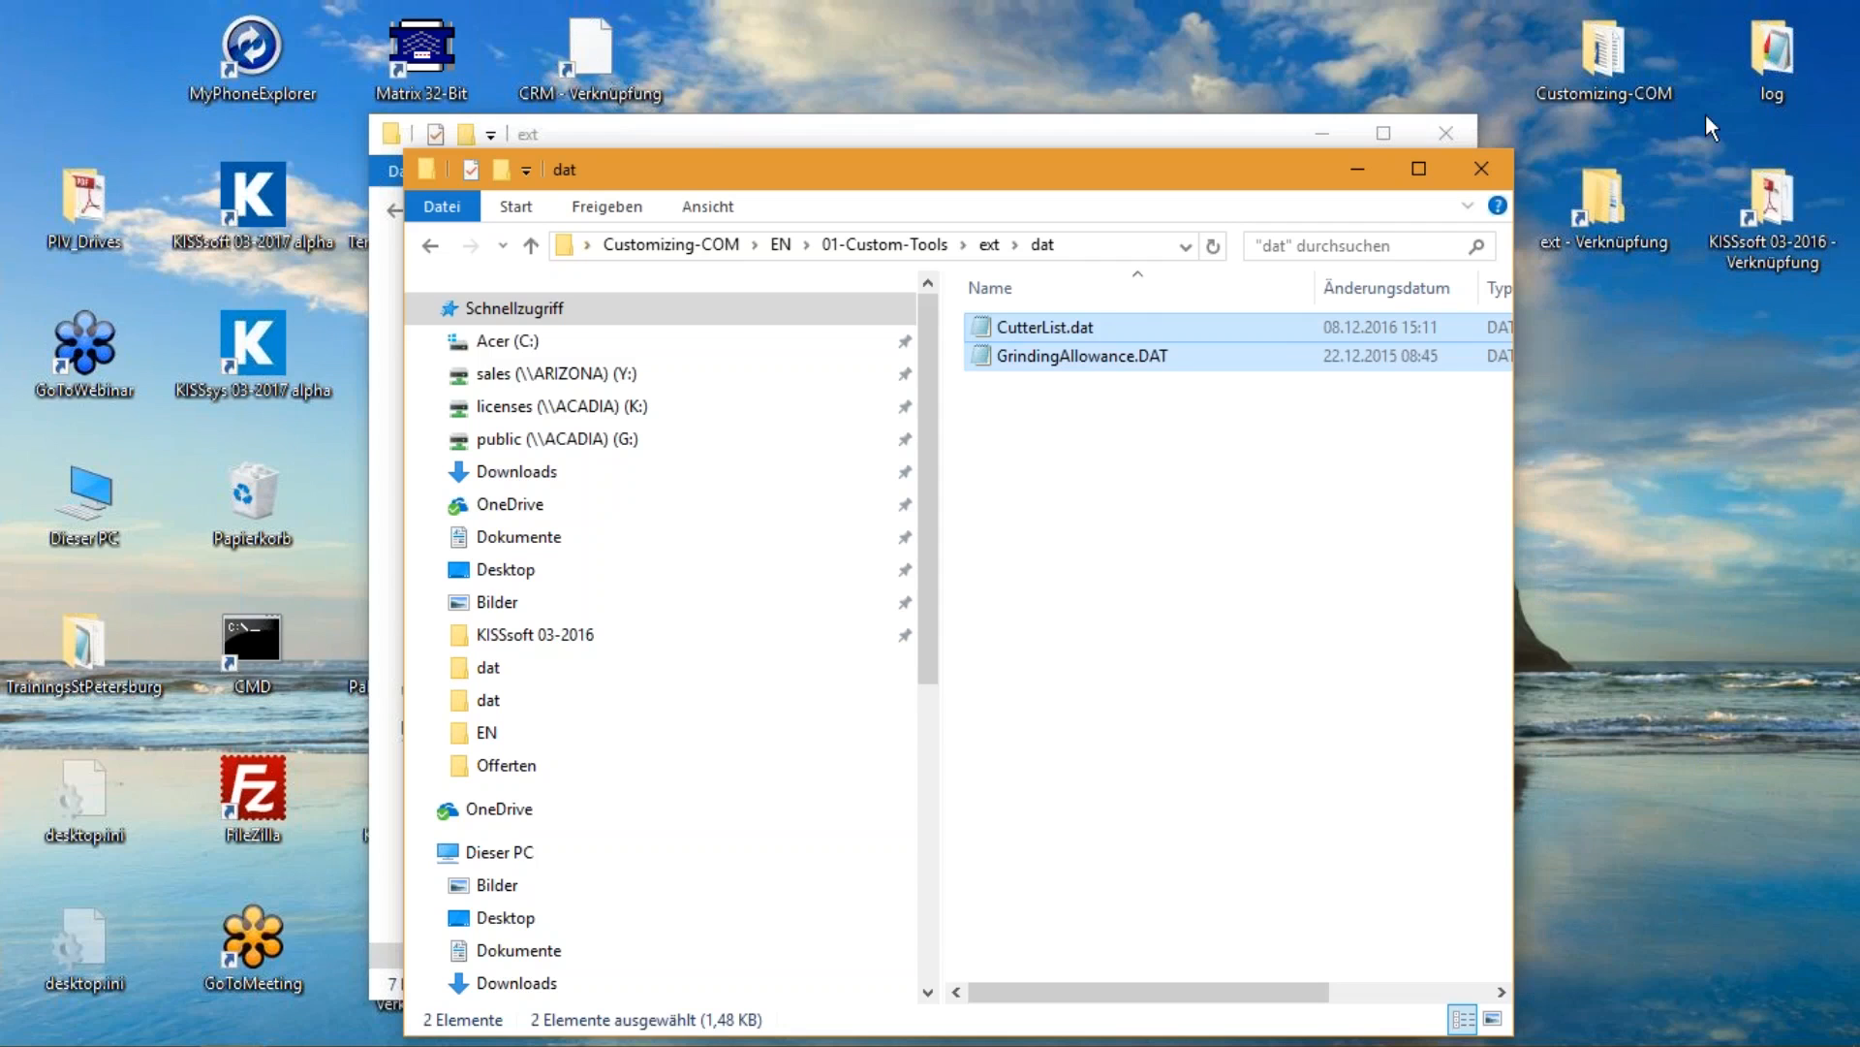
Return to the KISSsoft installation window, compare its dat and ext folders, and finish in the KISSsoft 03-2016 main folder
left_click(977, 138)
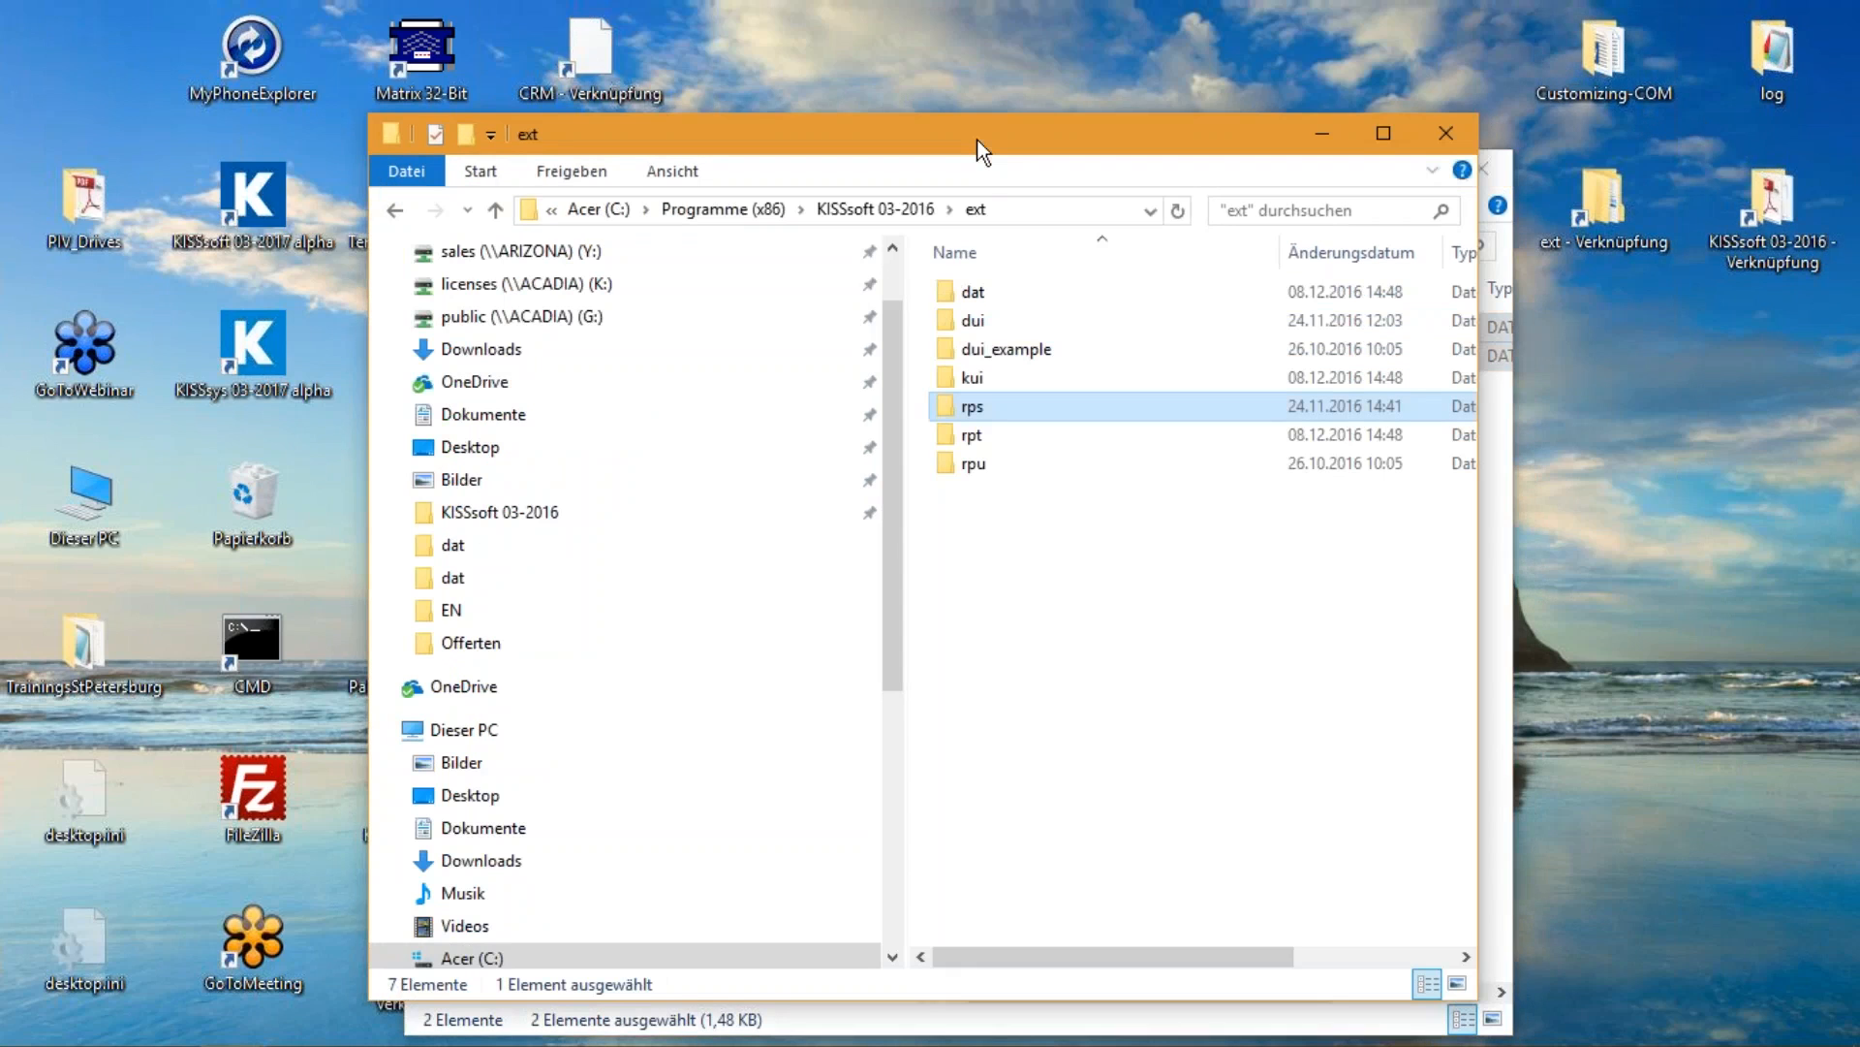
left_click(875, 209)
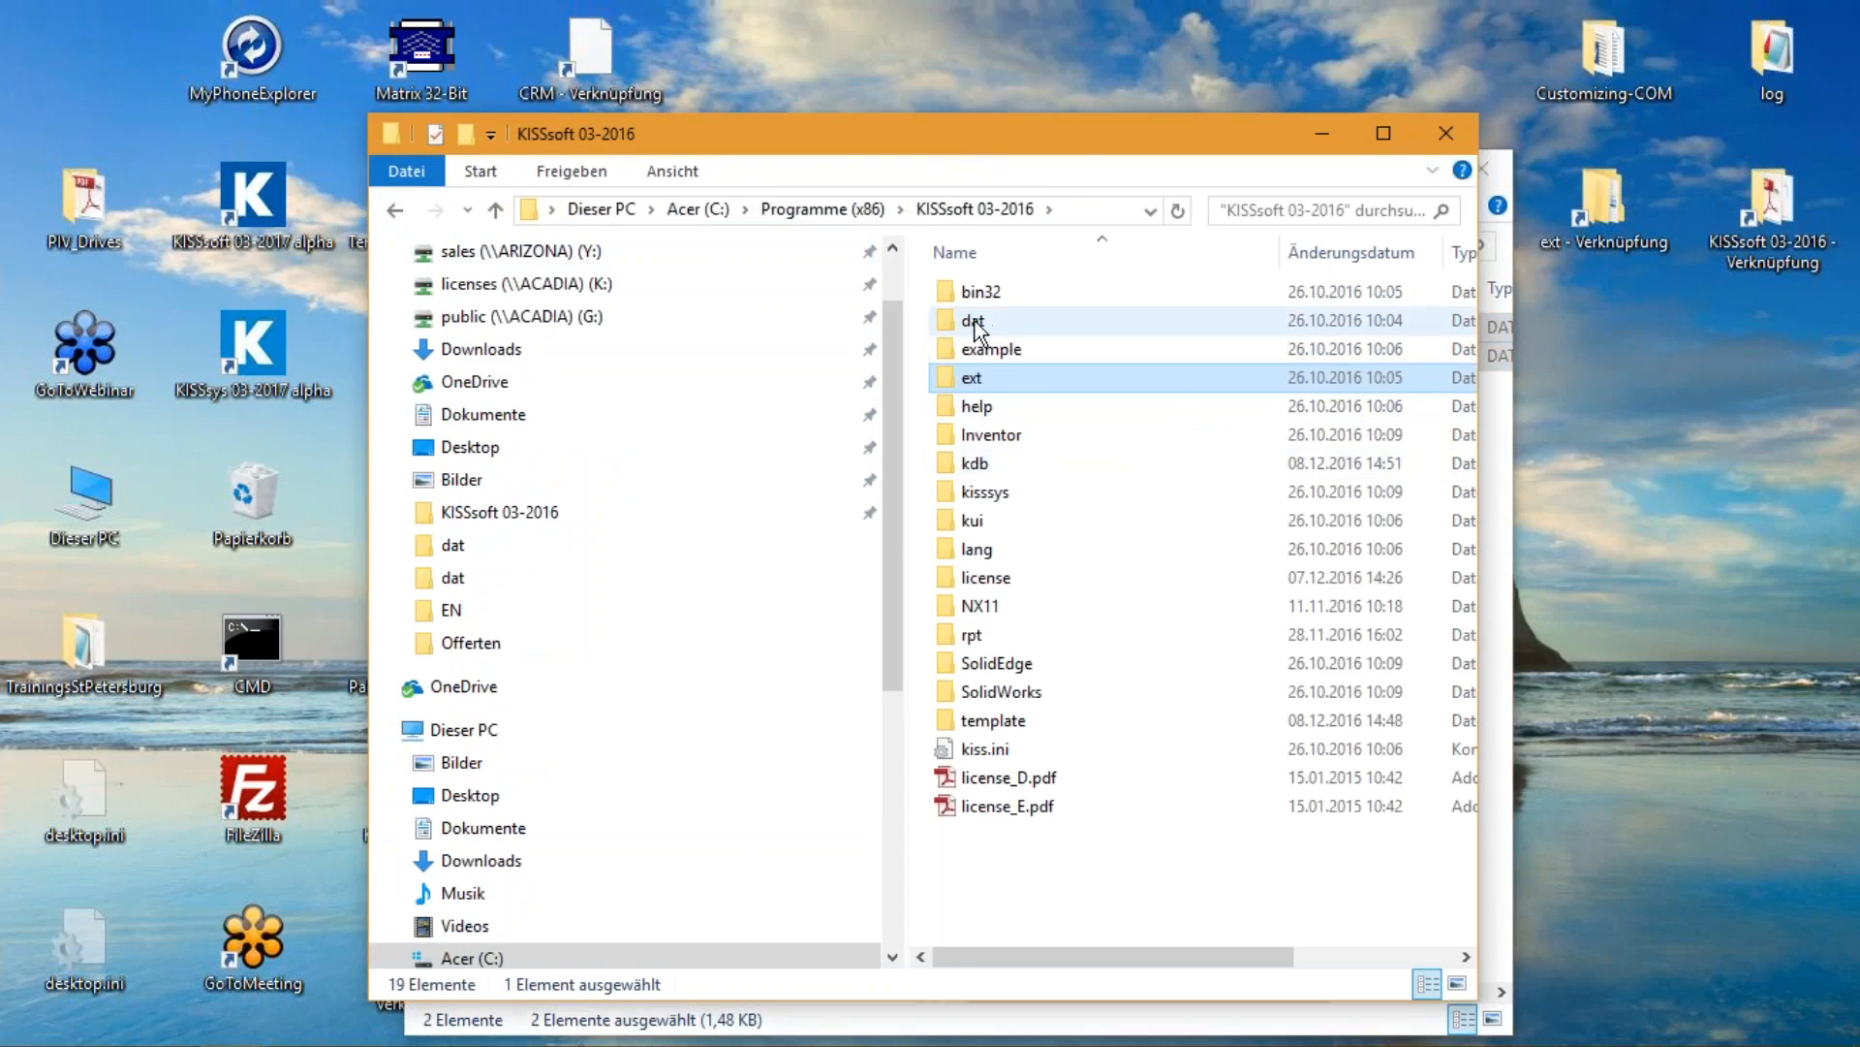
mouse_move(979, 331)
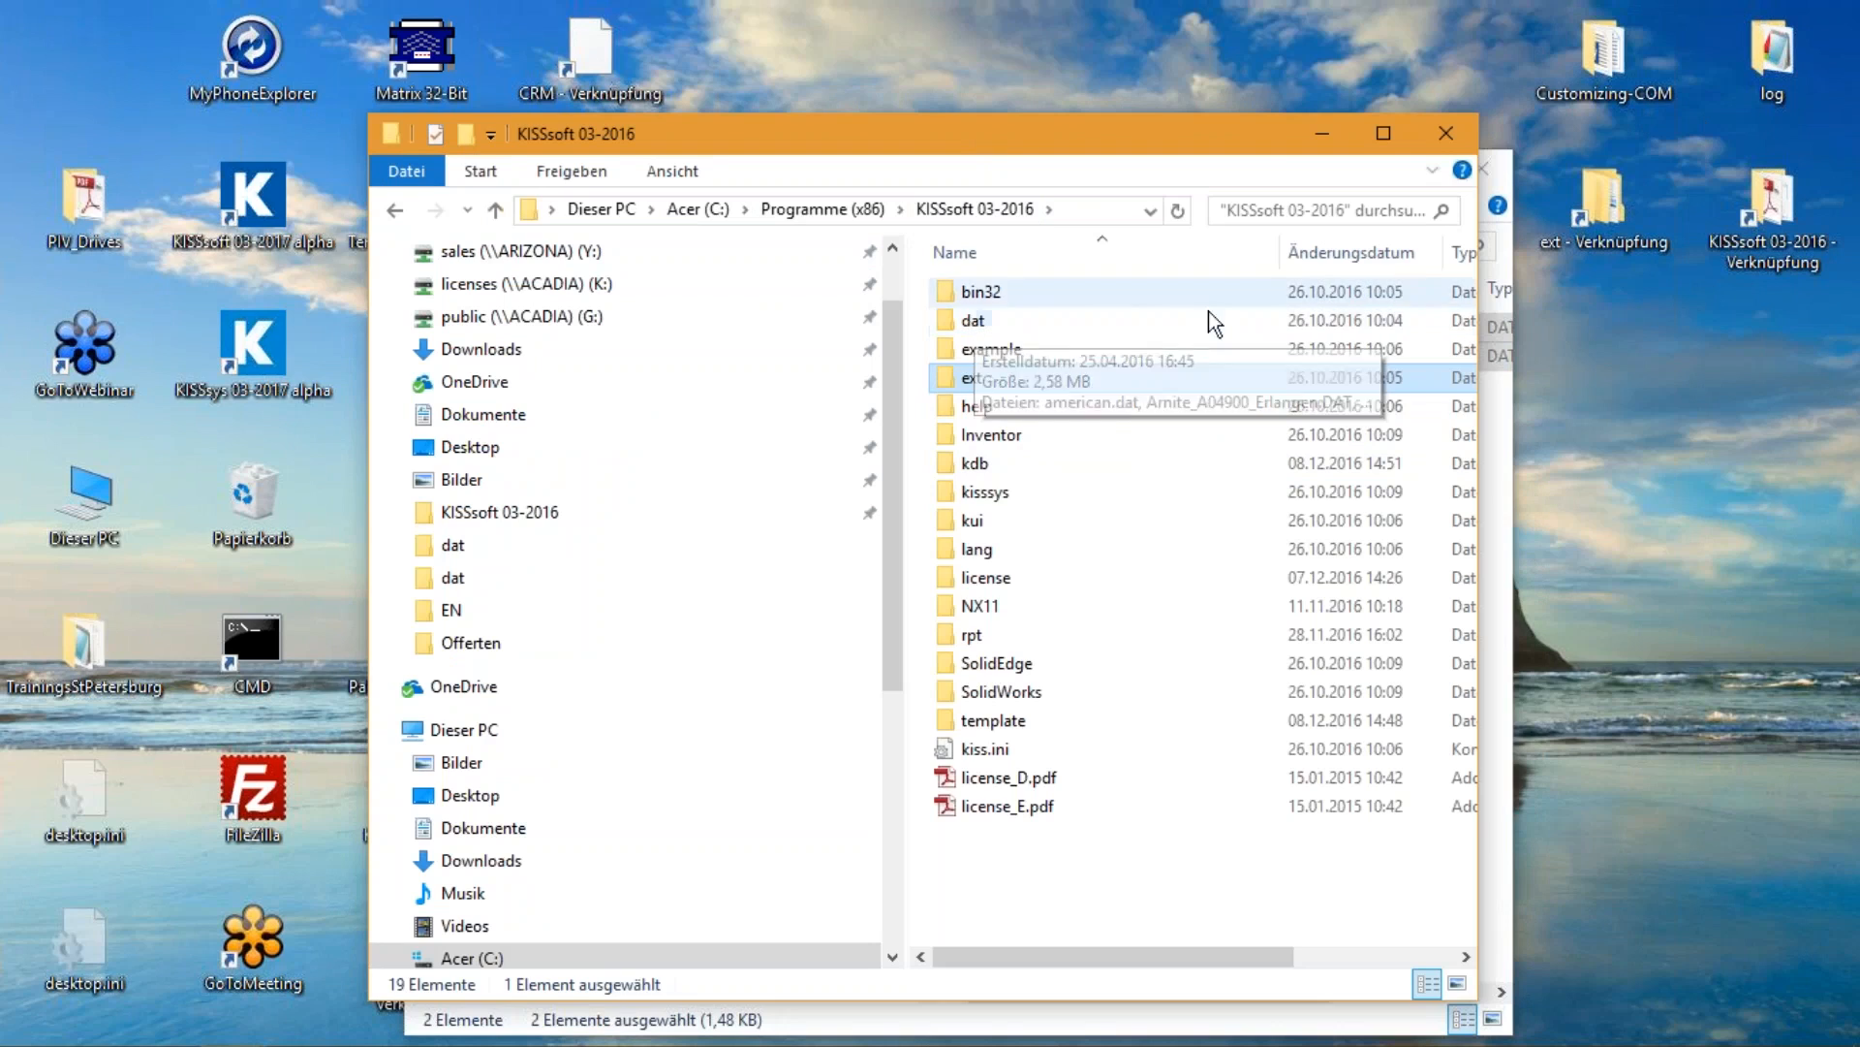
double_click(980, 380)
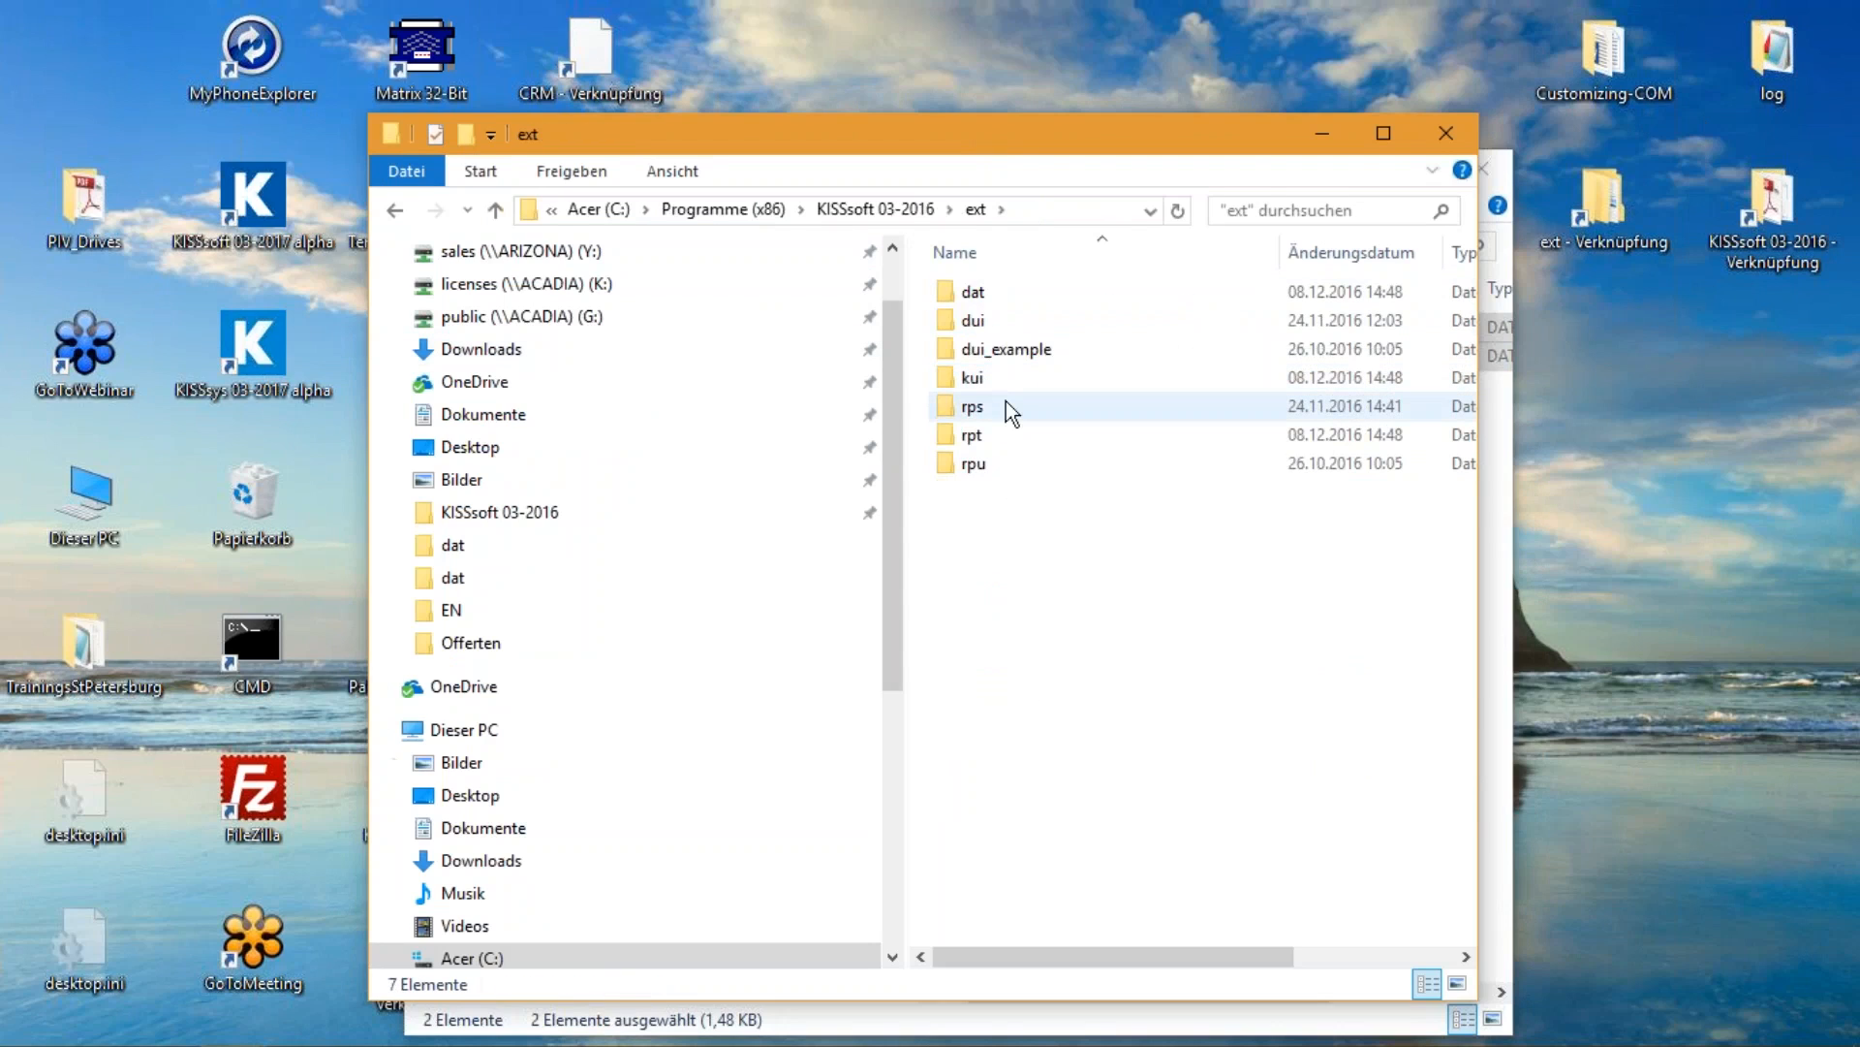
mouse_move(1005, 401)
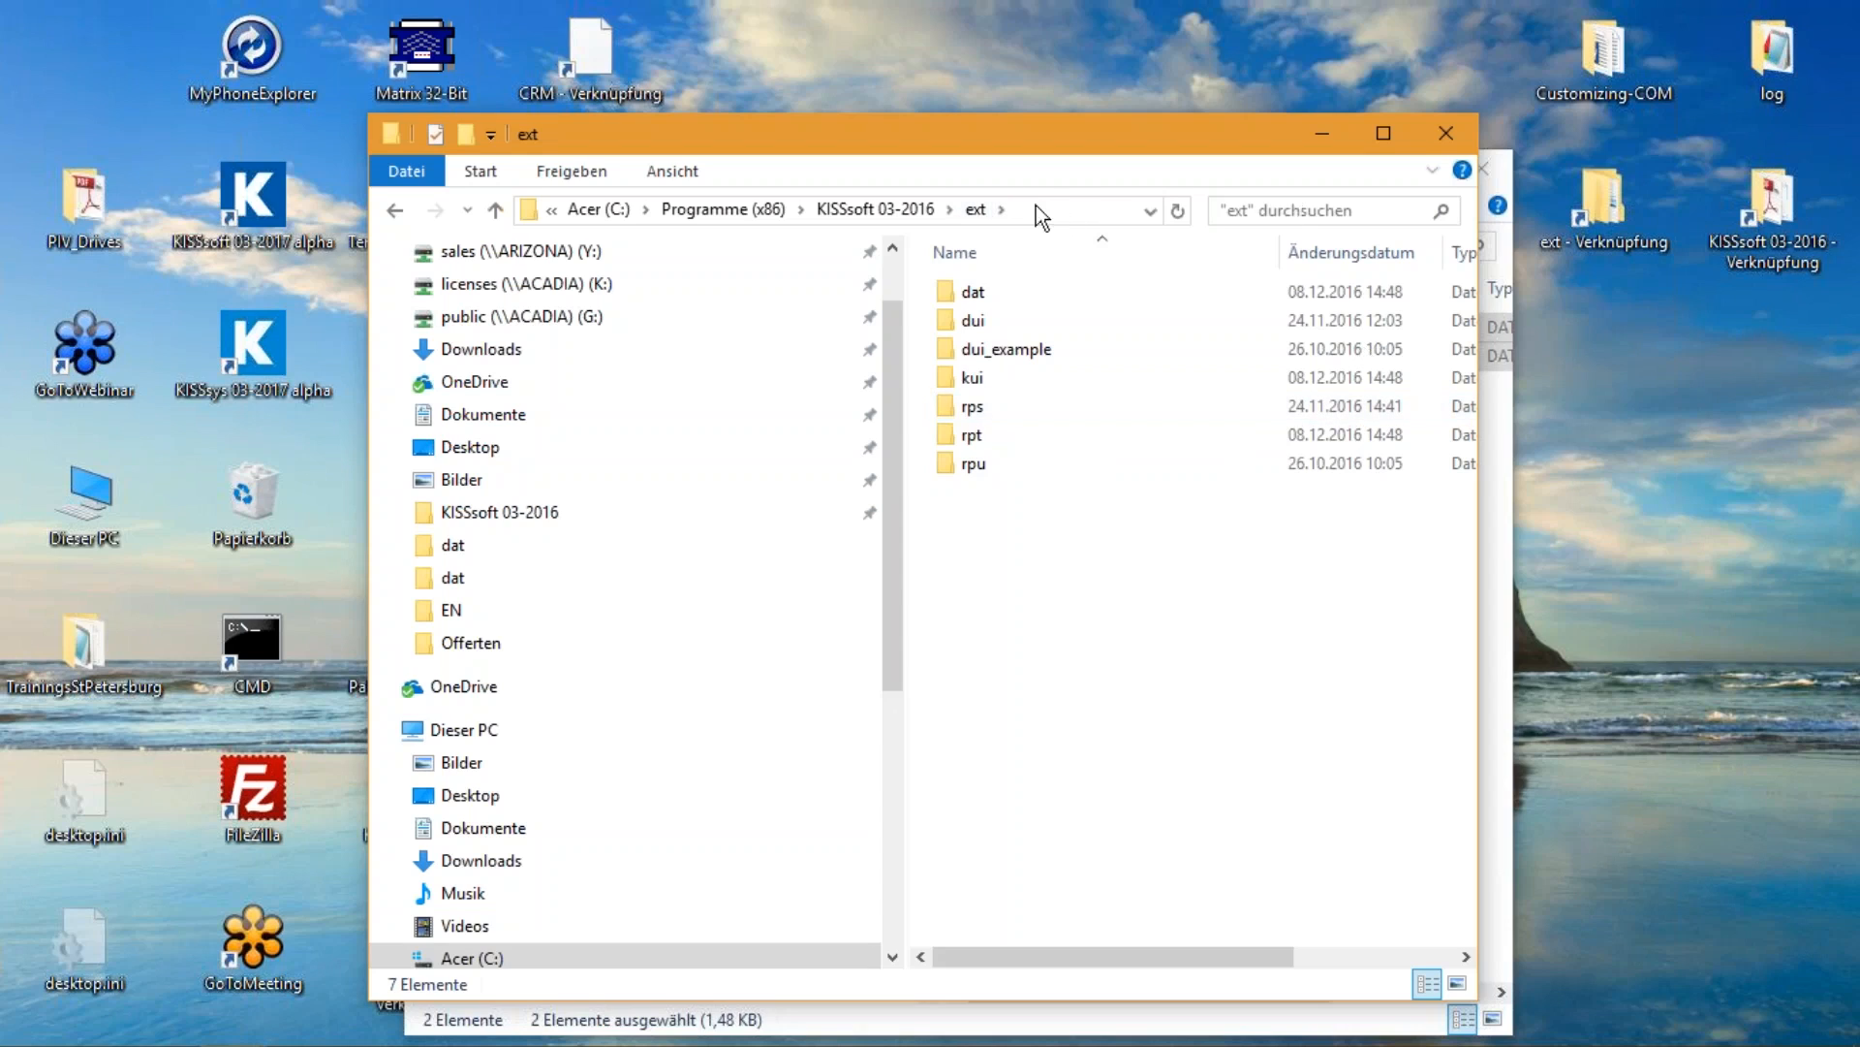
left_click(919, 206)
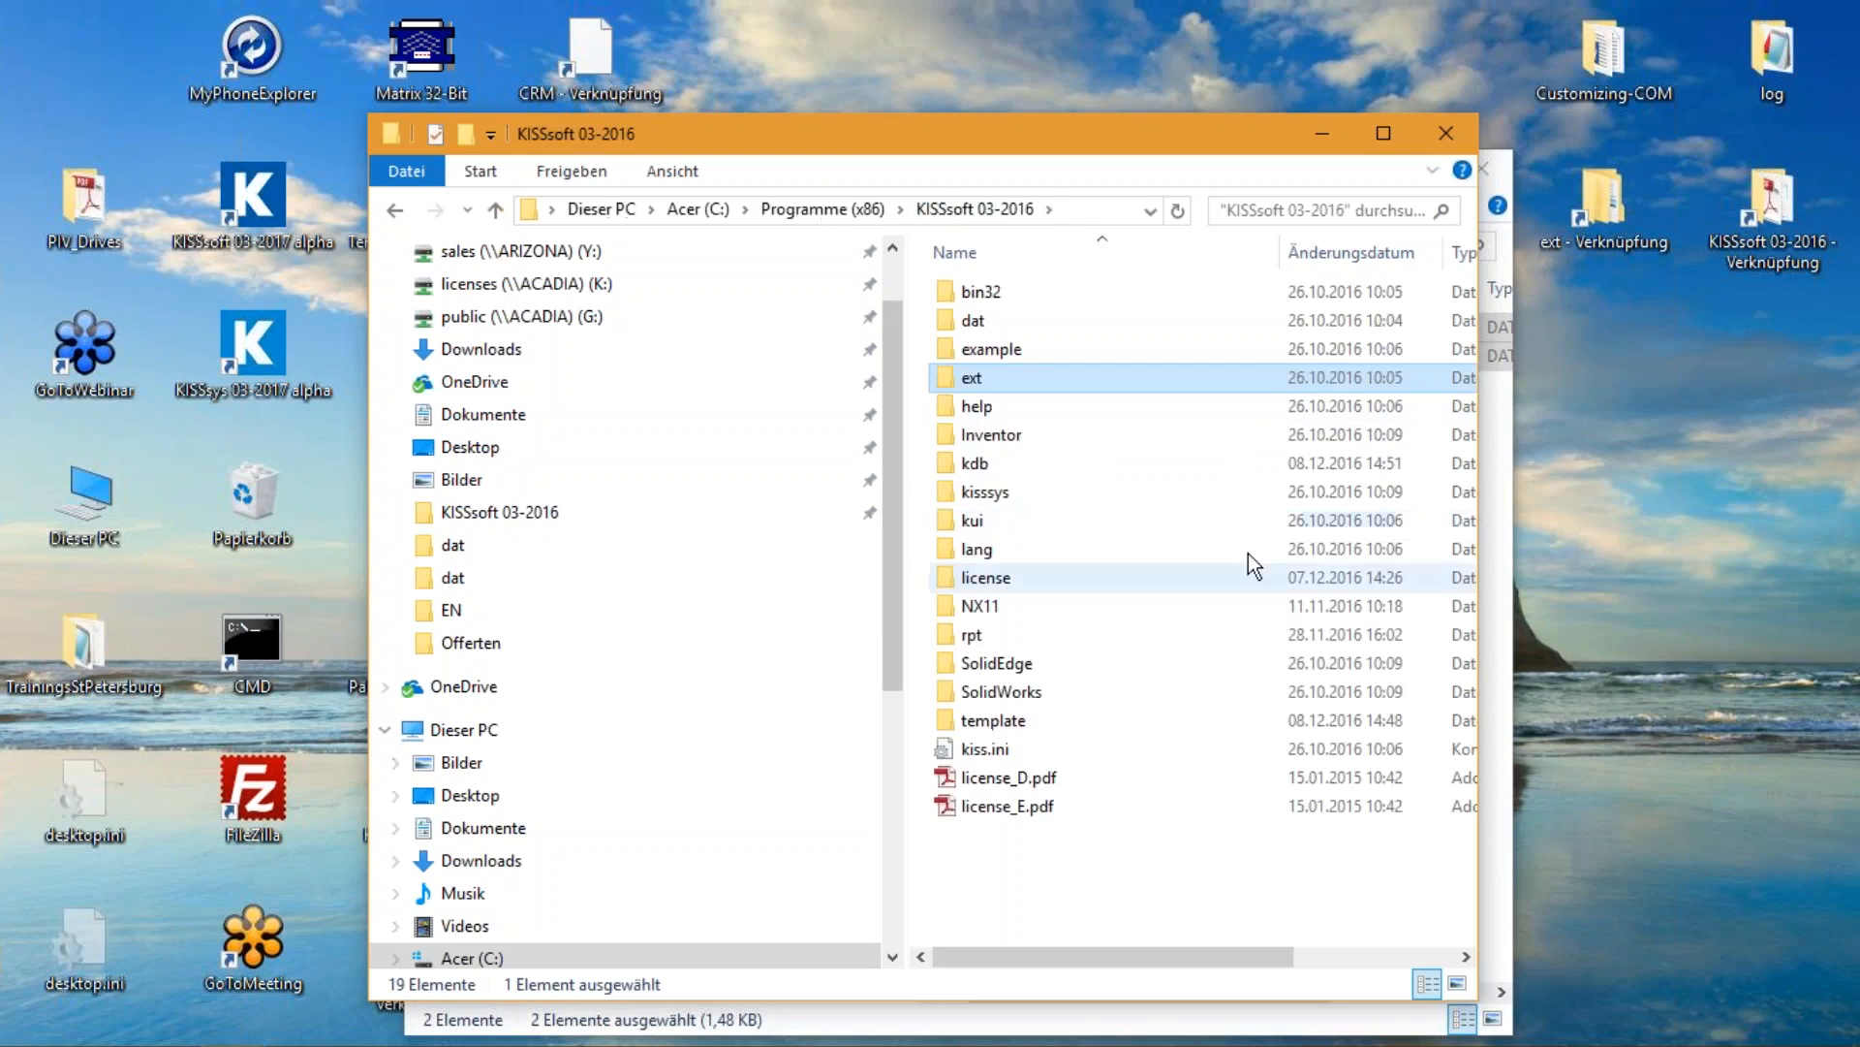
Paste CutterList.dat and GrindingAllowance.DAT into the dat subfolder of the KISSsoft installation's ext folder, authorizing the copy
left_click(1202, 323)
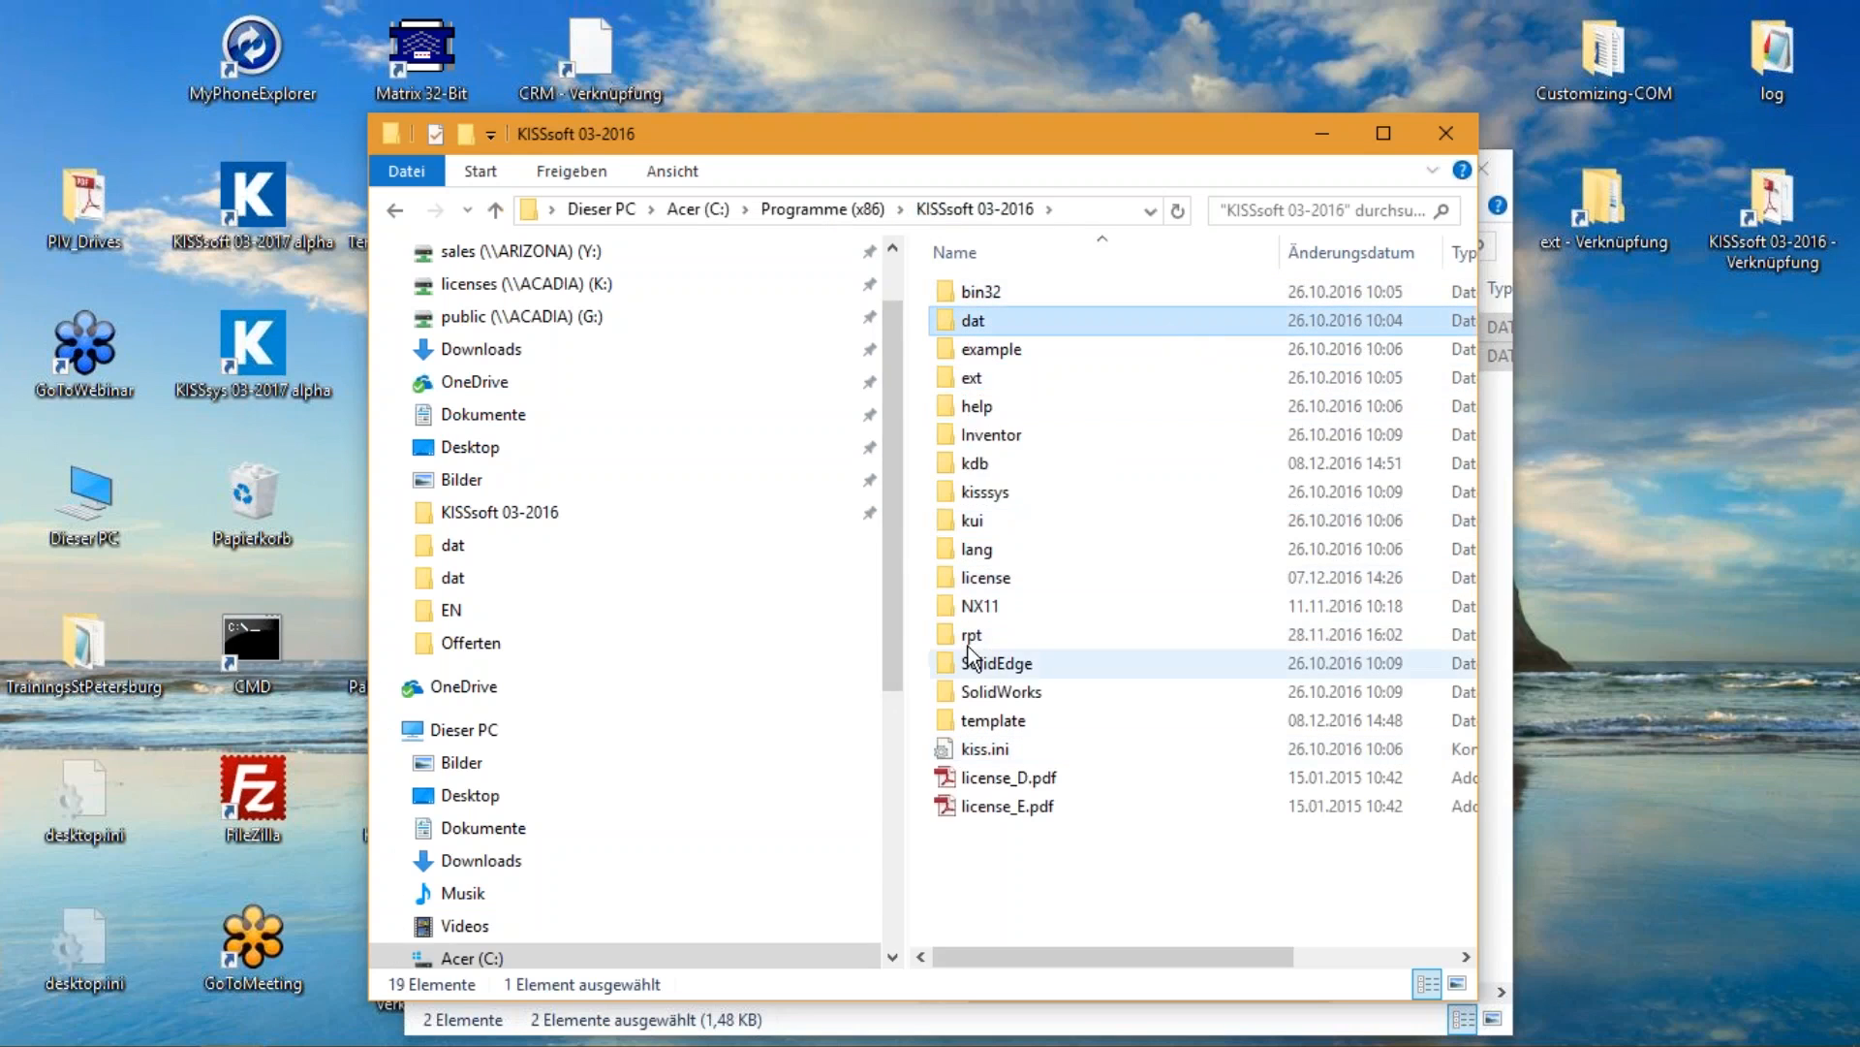
double_click(979, 383)
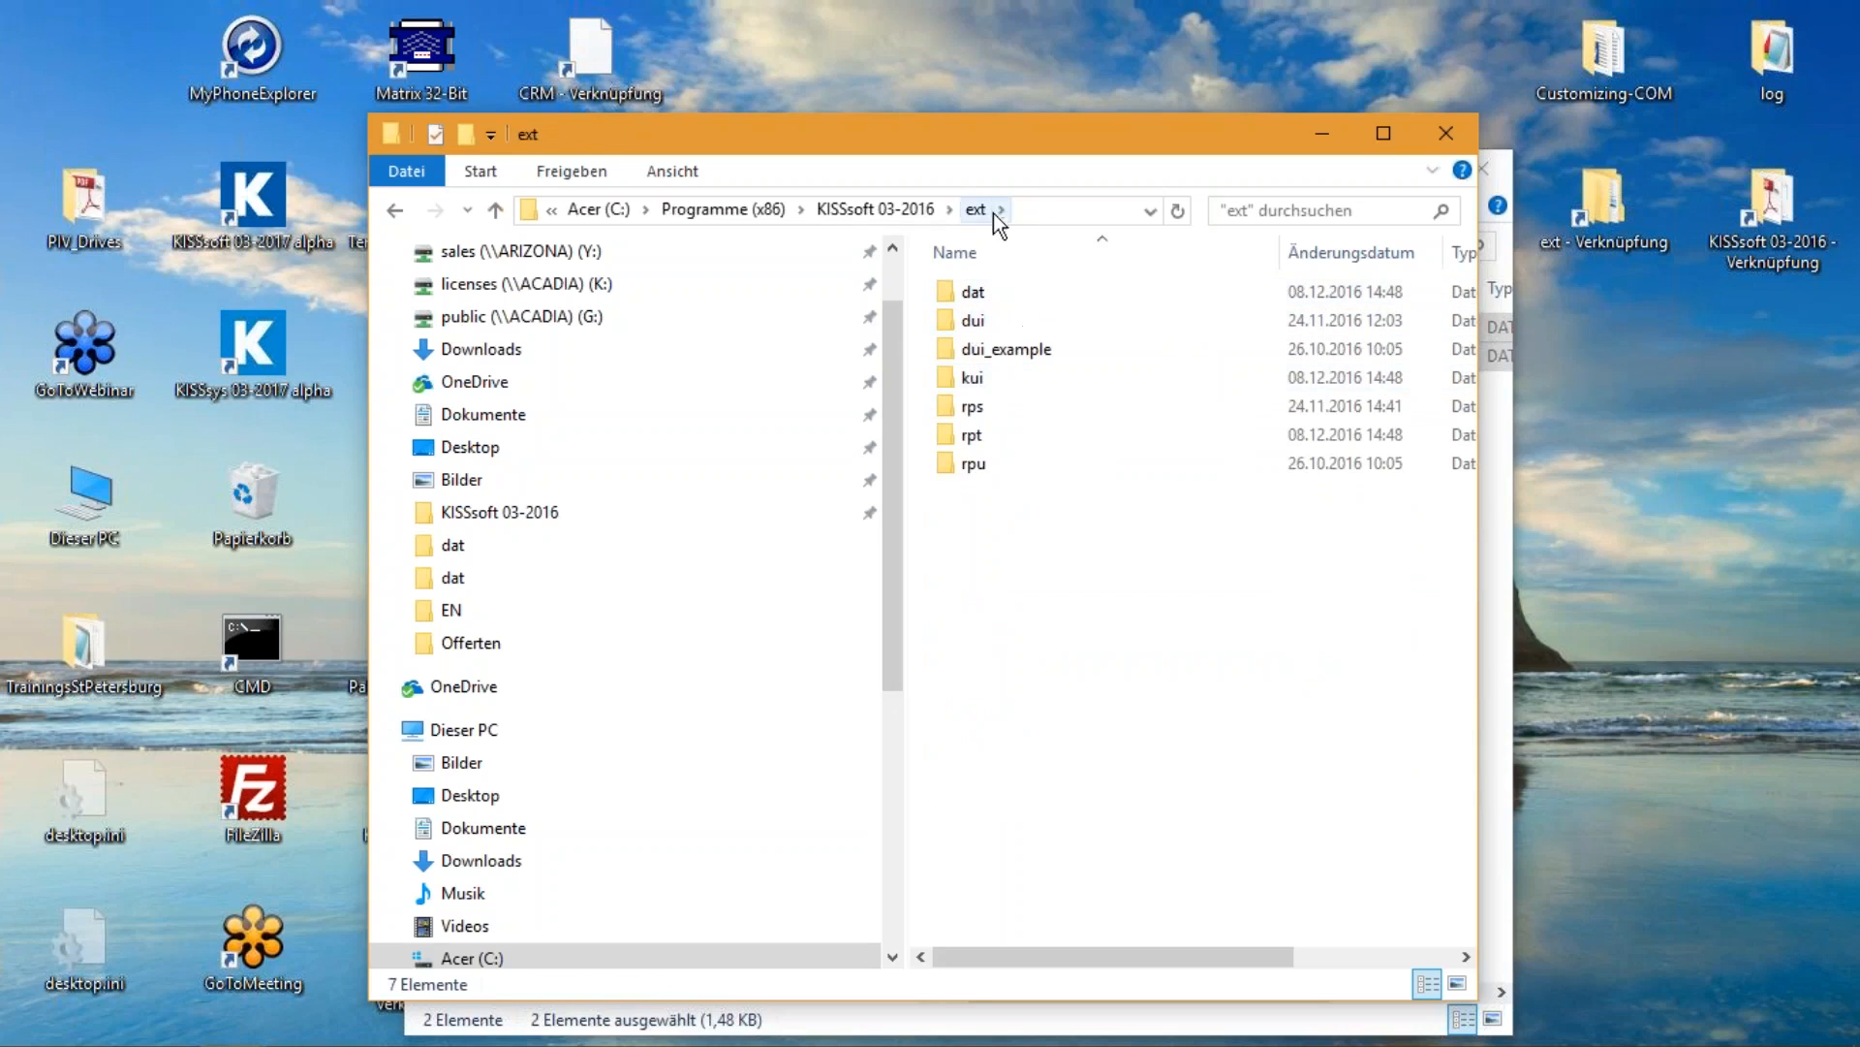
double_click(983, 291)
right_click(1149, 369)
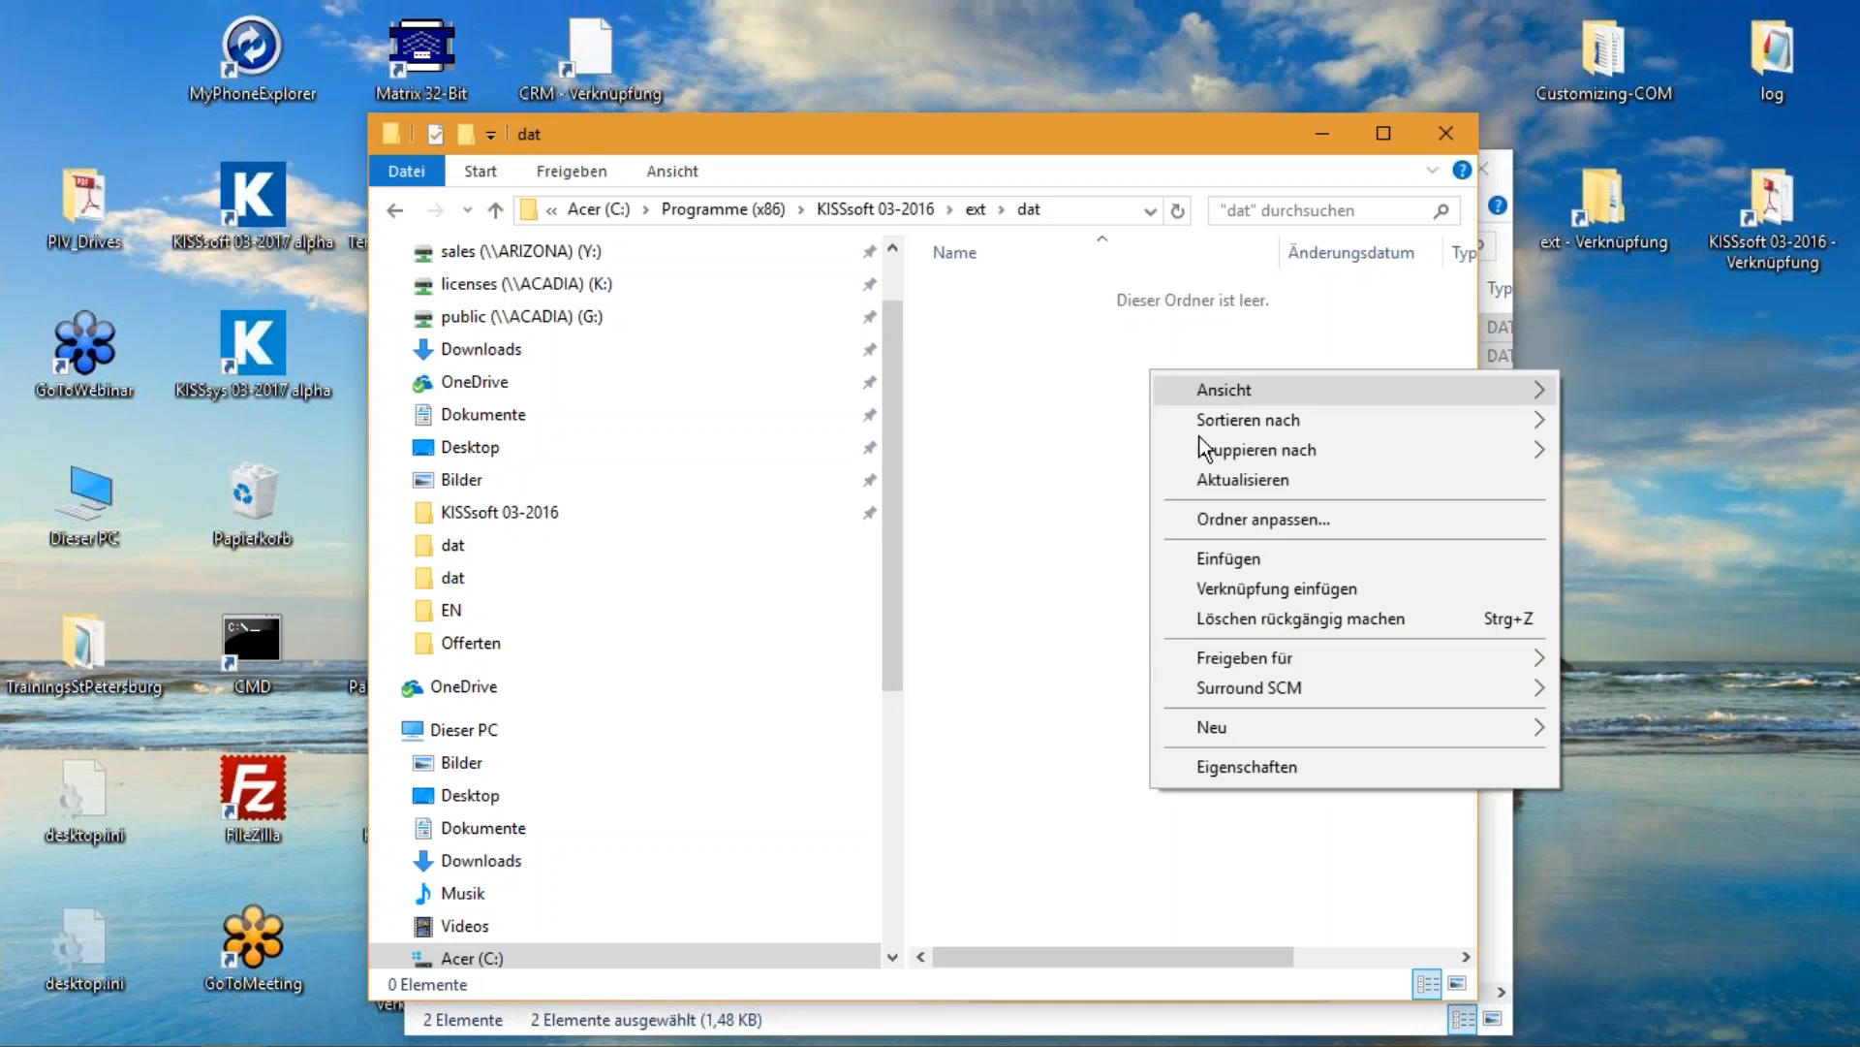
left_click(1250, 560)
left_click(855, 434)
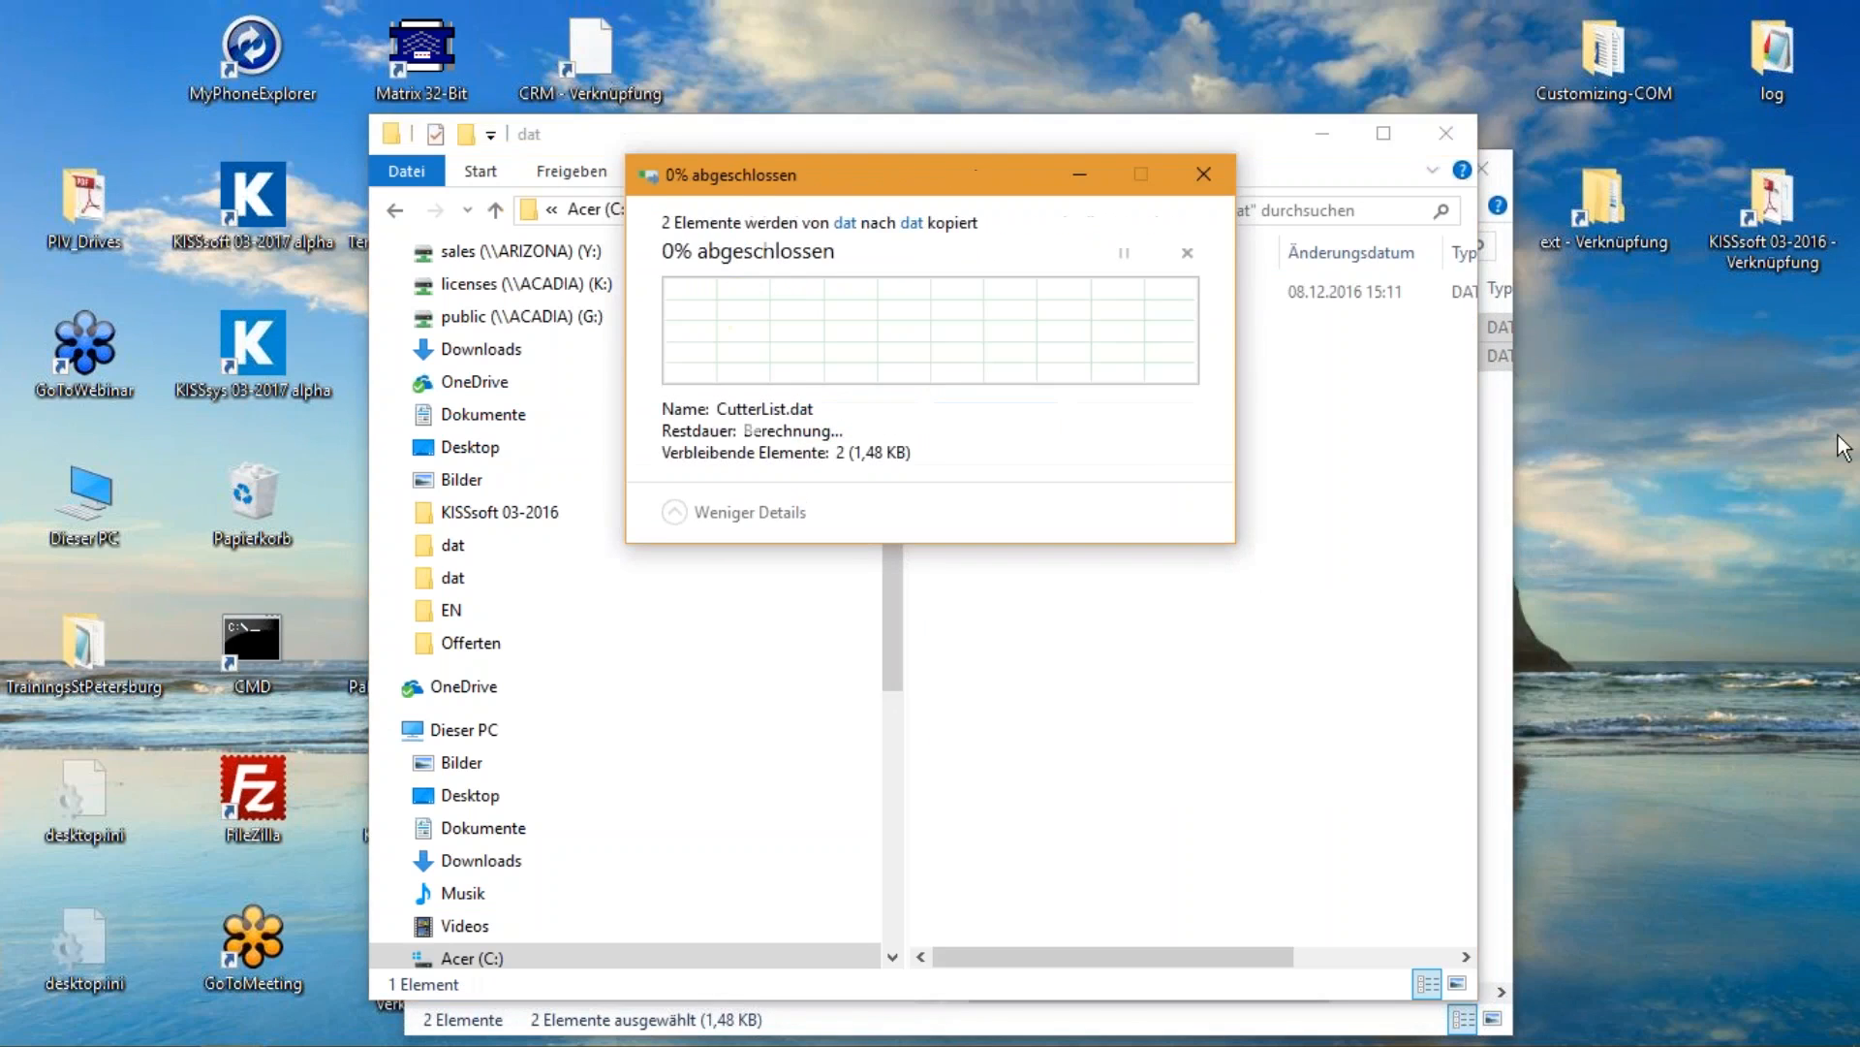
left_click(851, 436)
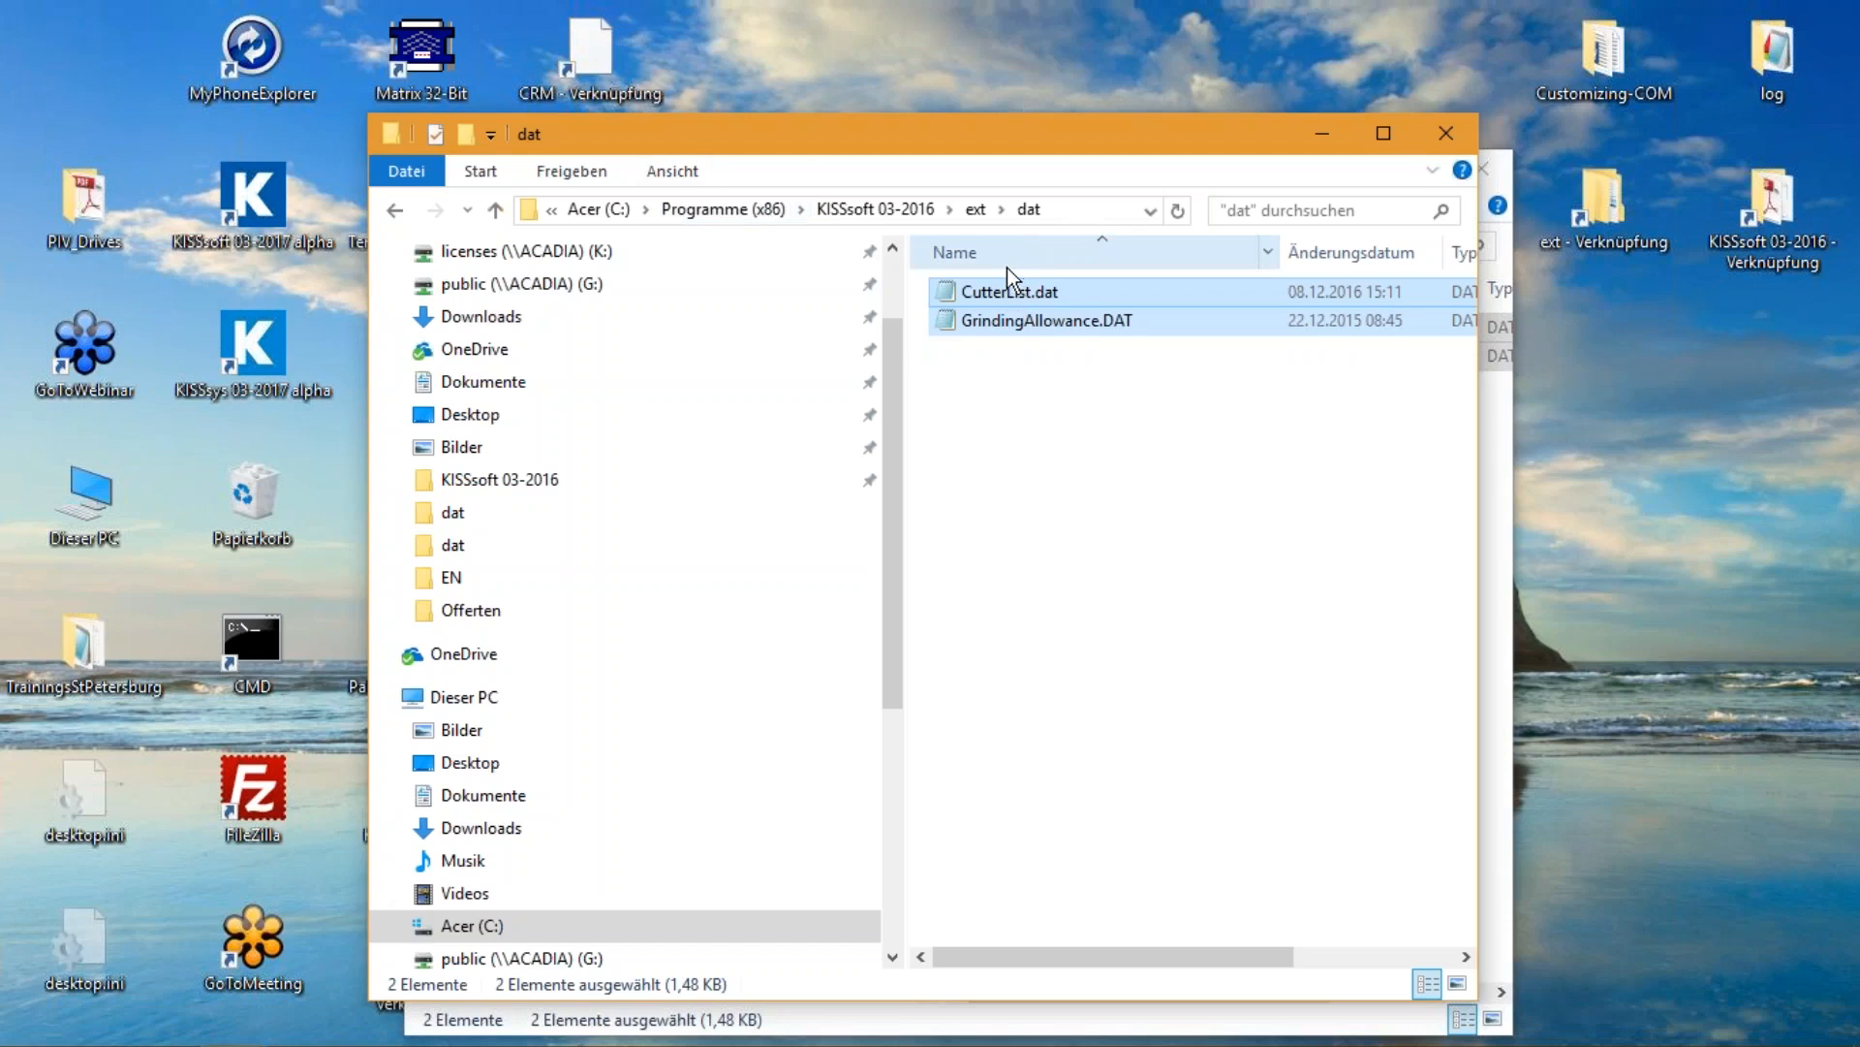
Start KISSsoft 03-2016 as administrator and accept the limited liability notice
mouse_move(896, 1045)
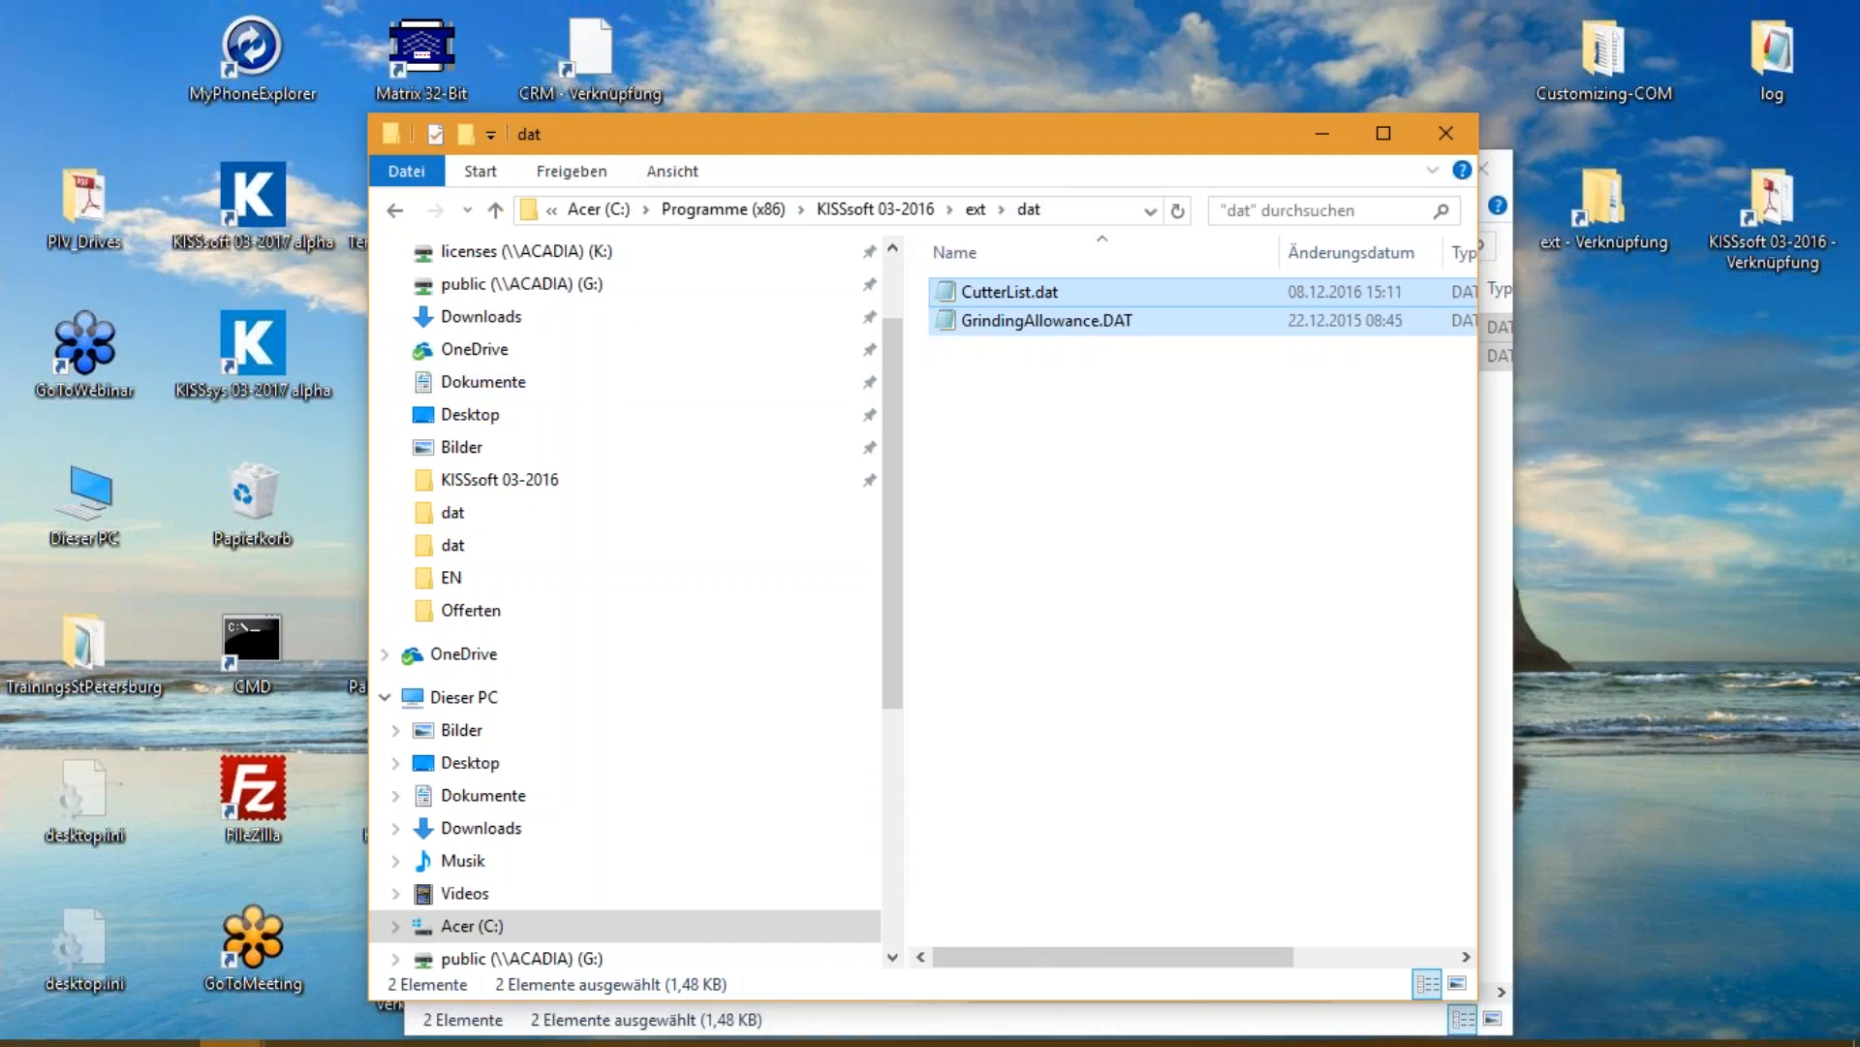
left_click(780, 1028)
right_click(775, 1025)
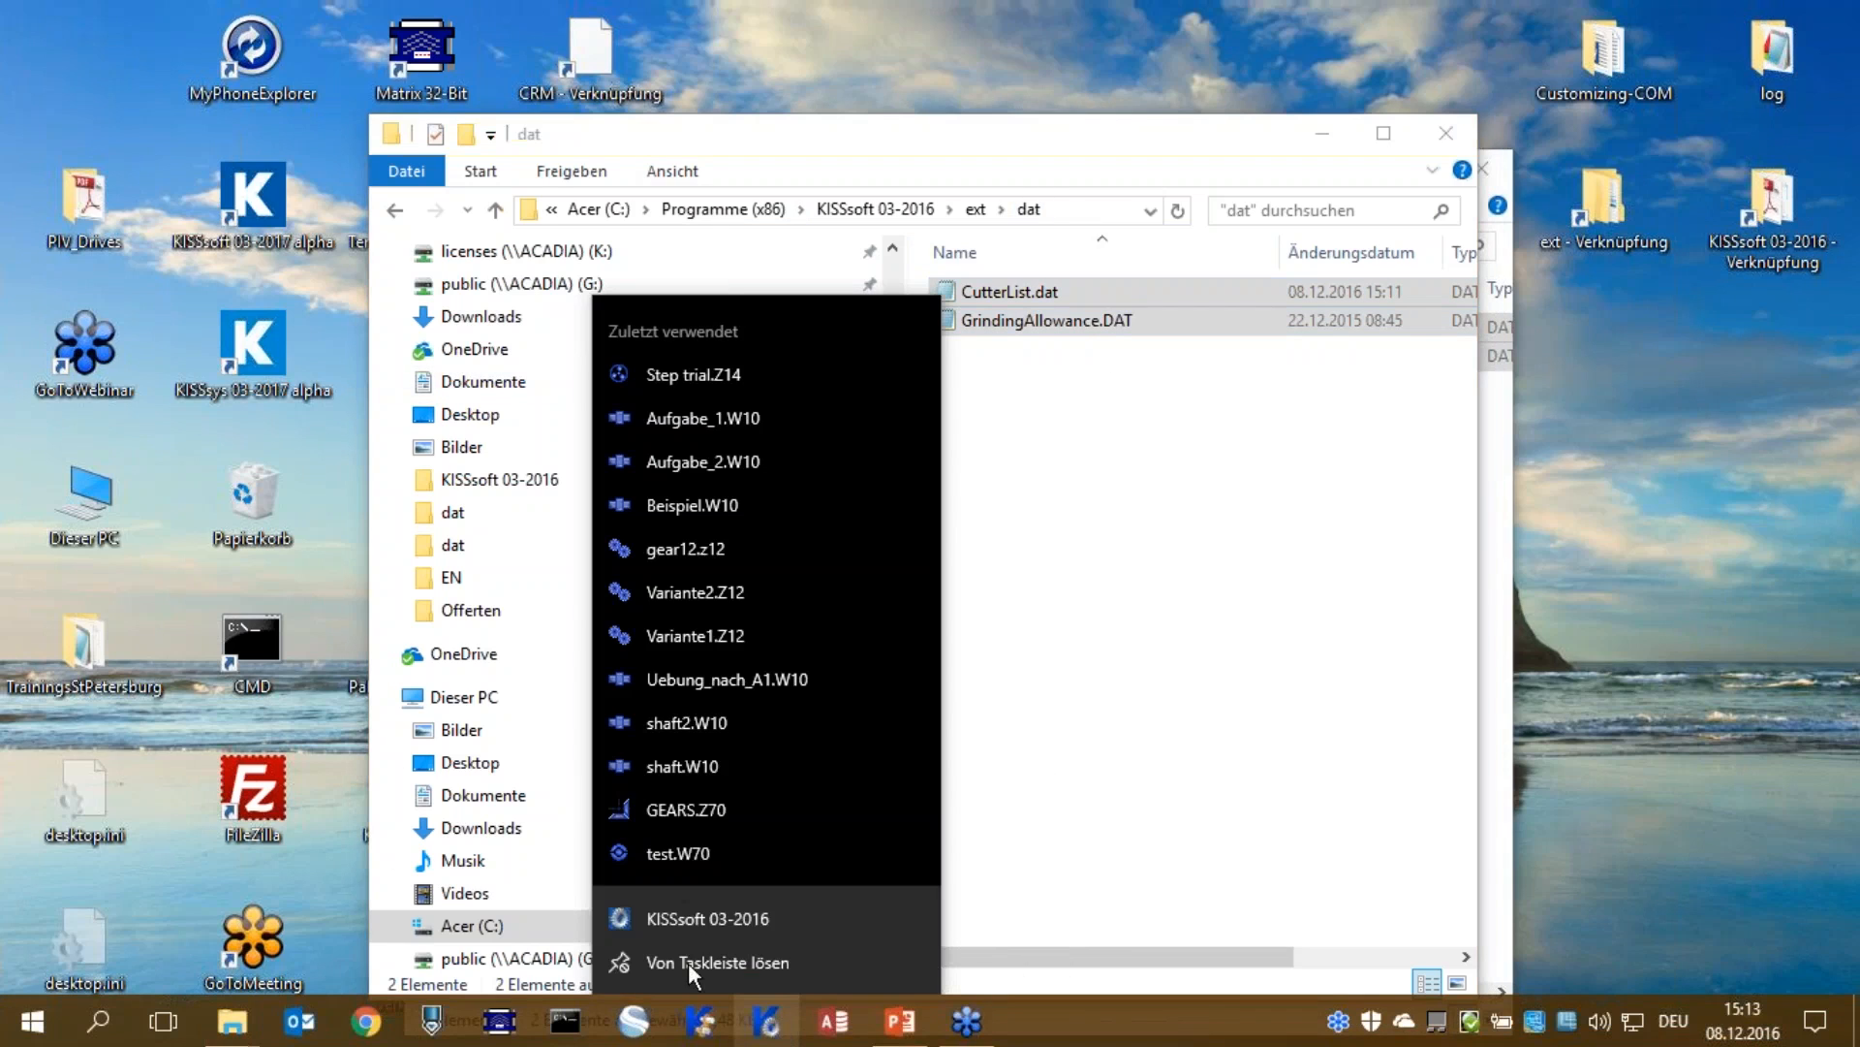
right_click(669, 914)
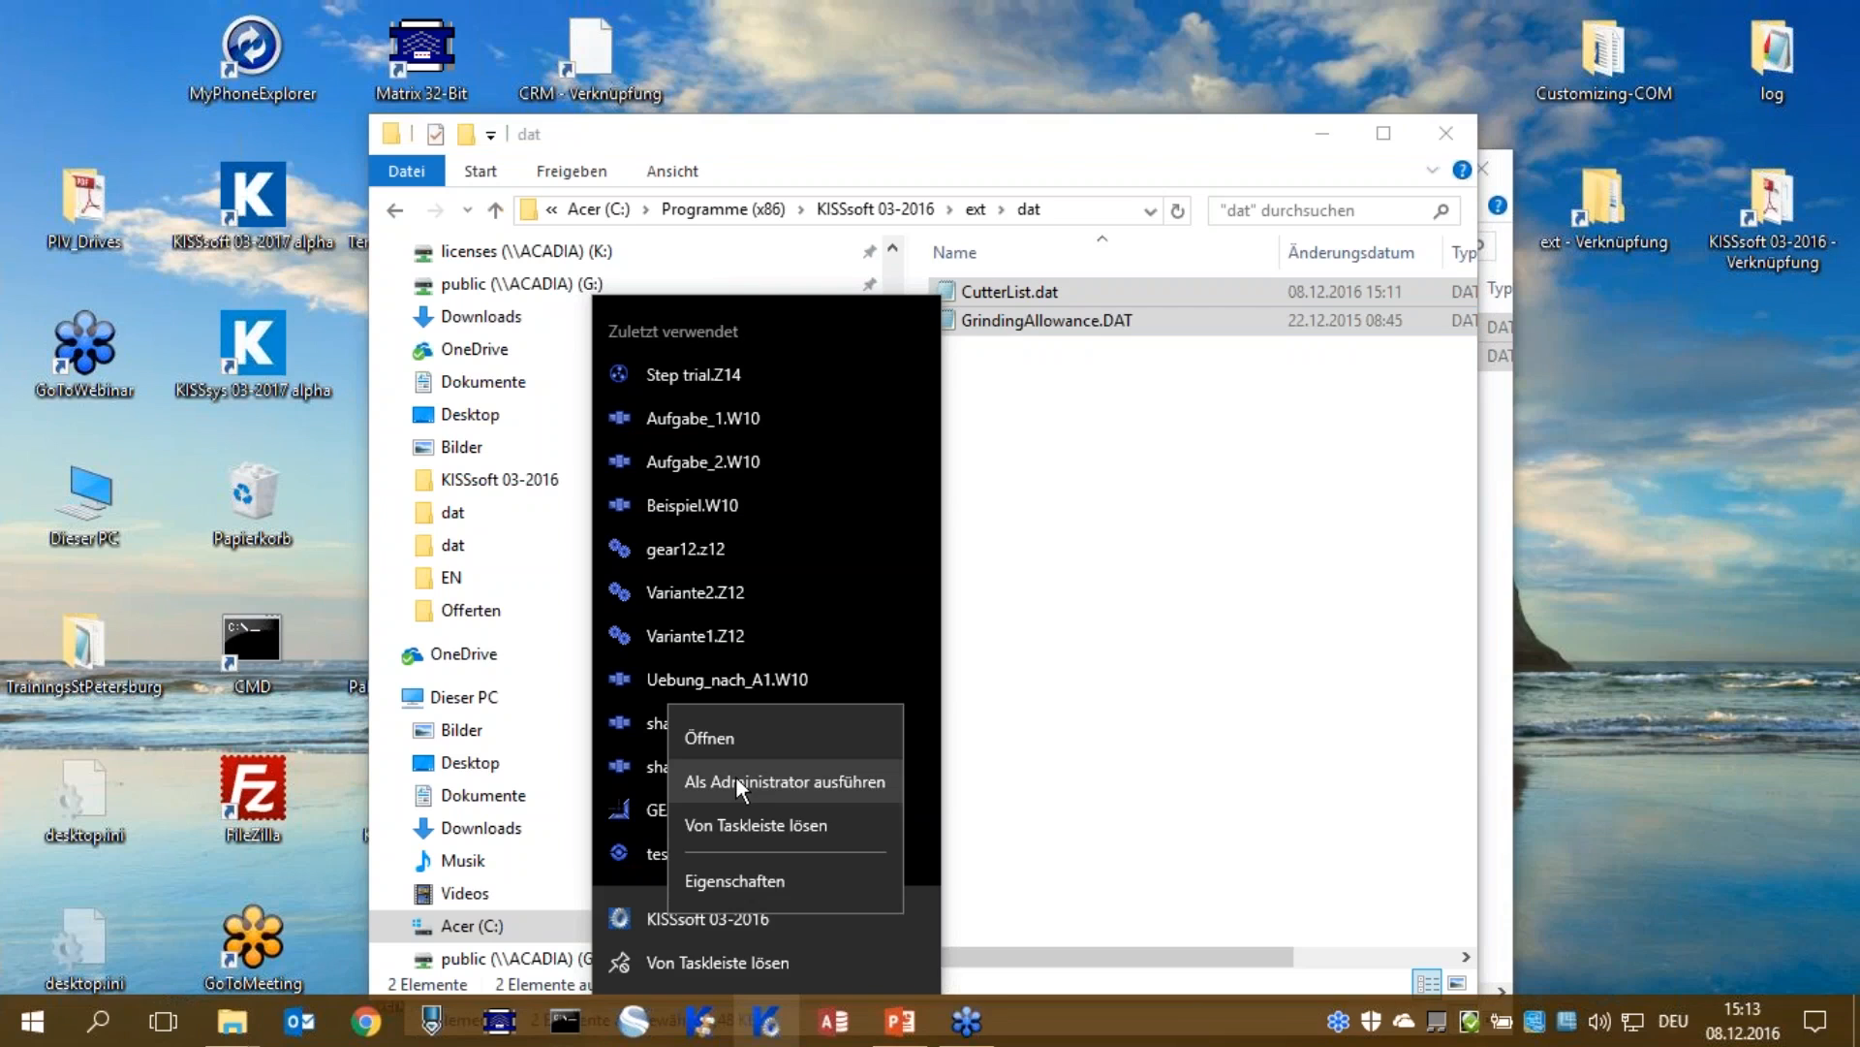
left_click(736, 776)
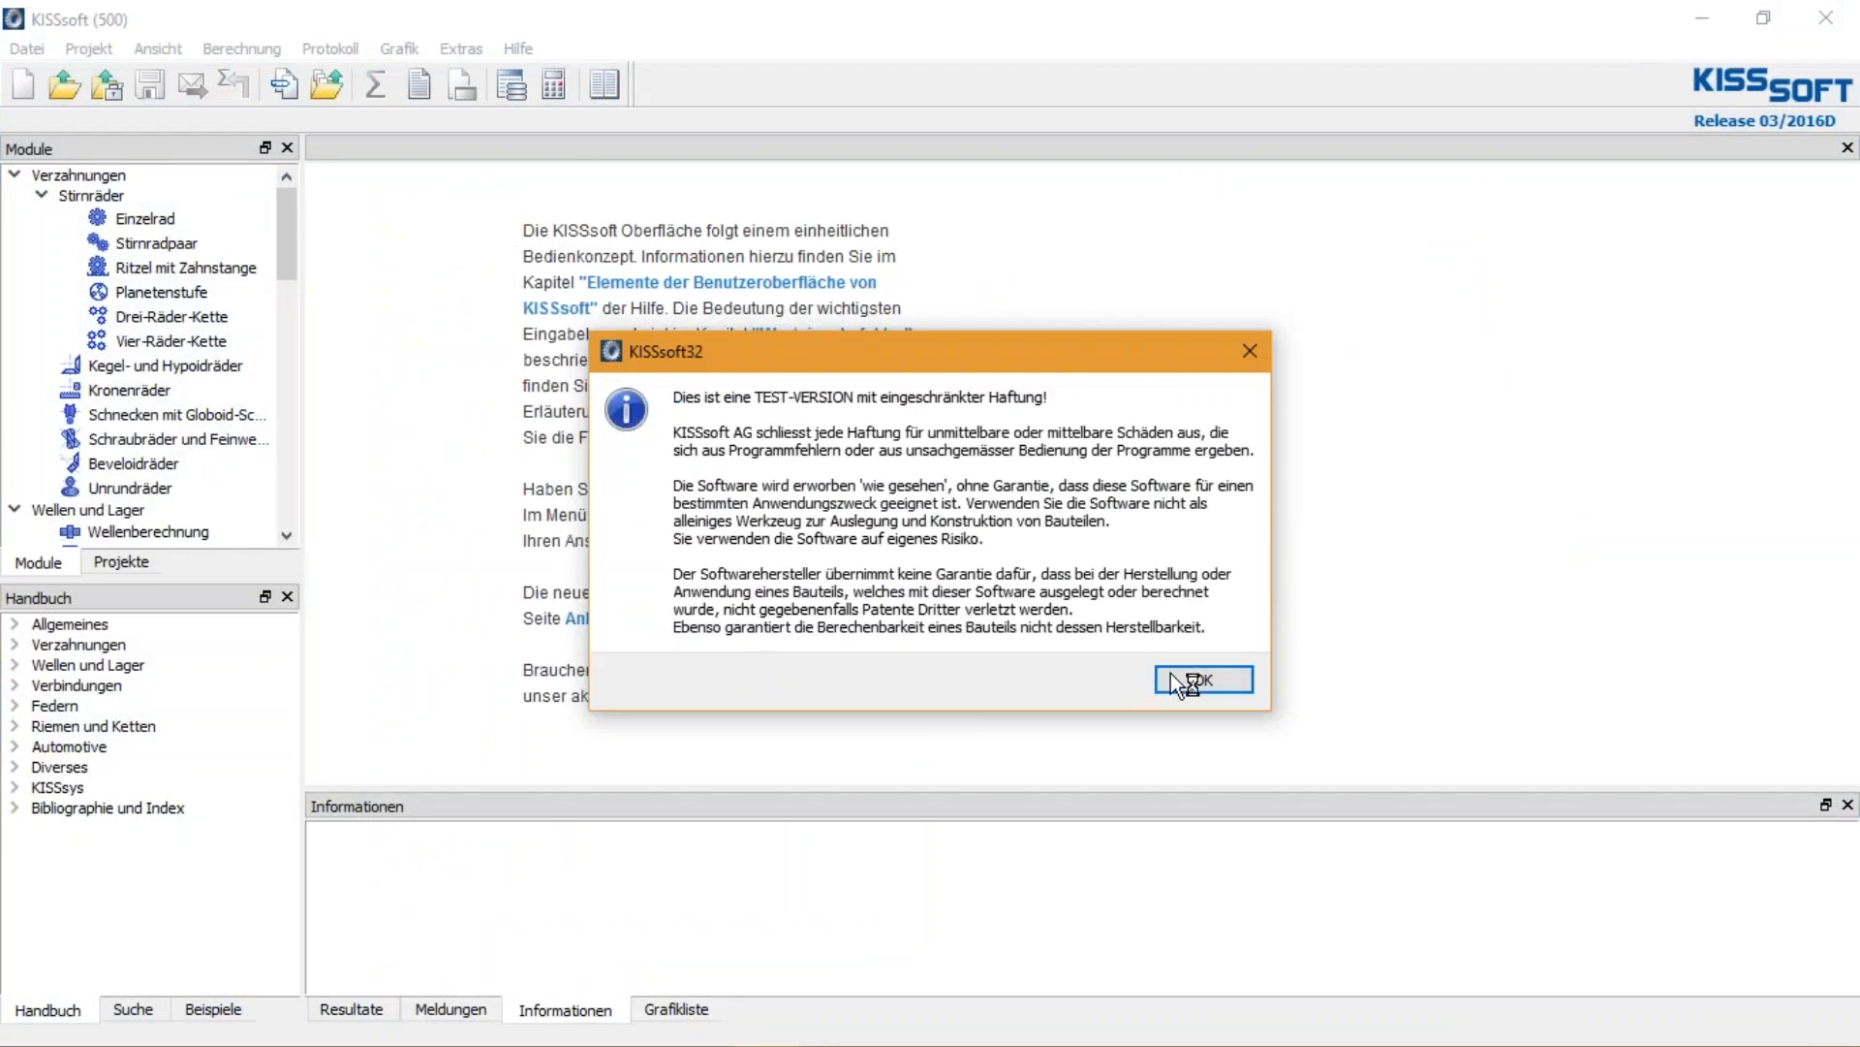
left_click(1180, 678)
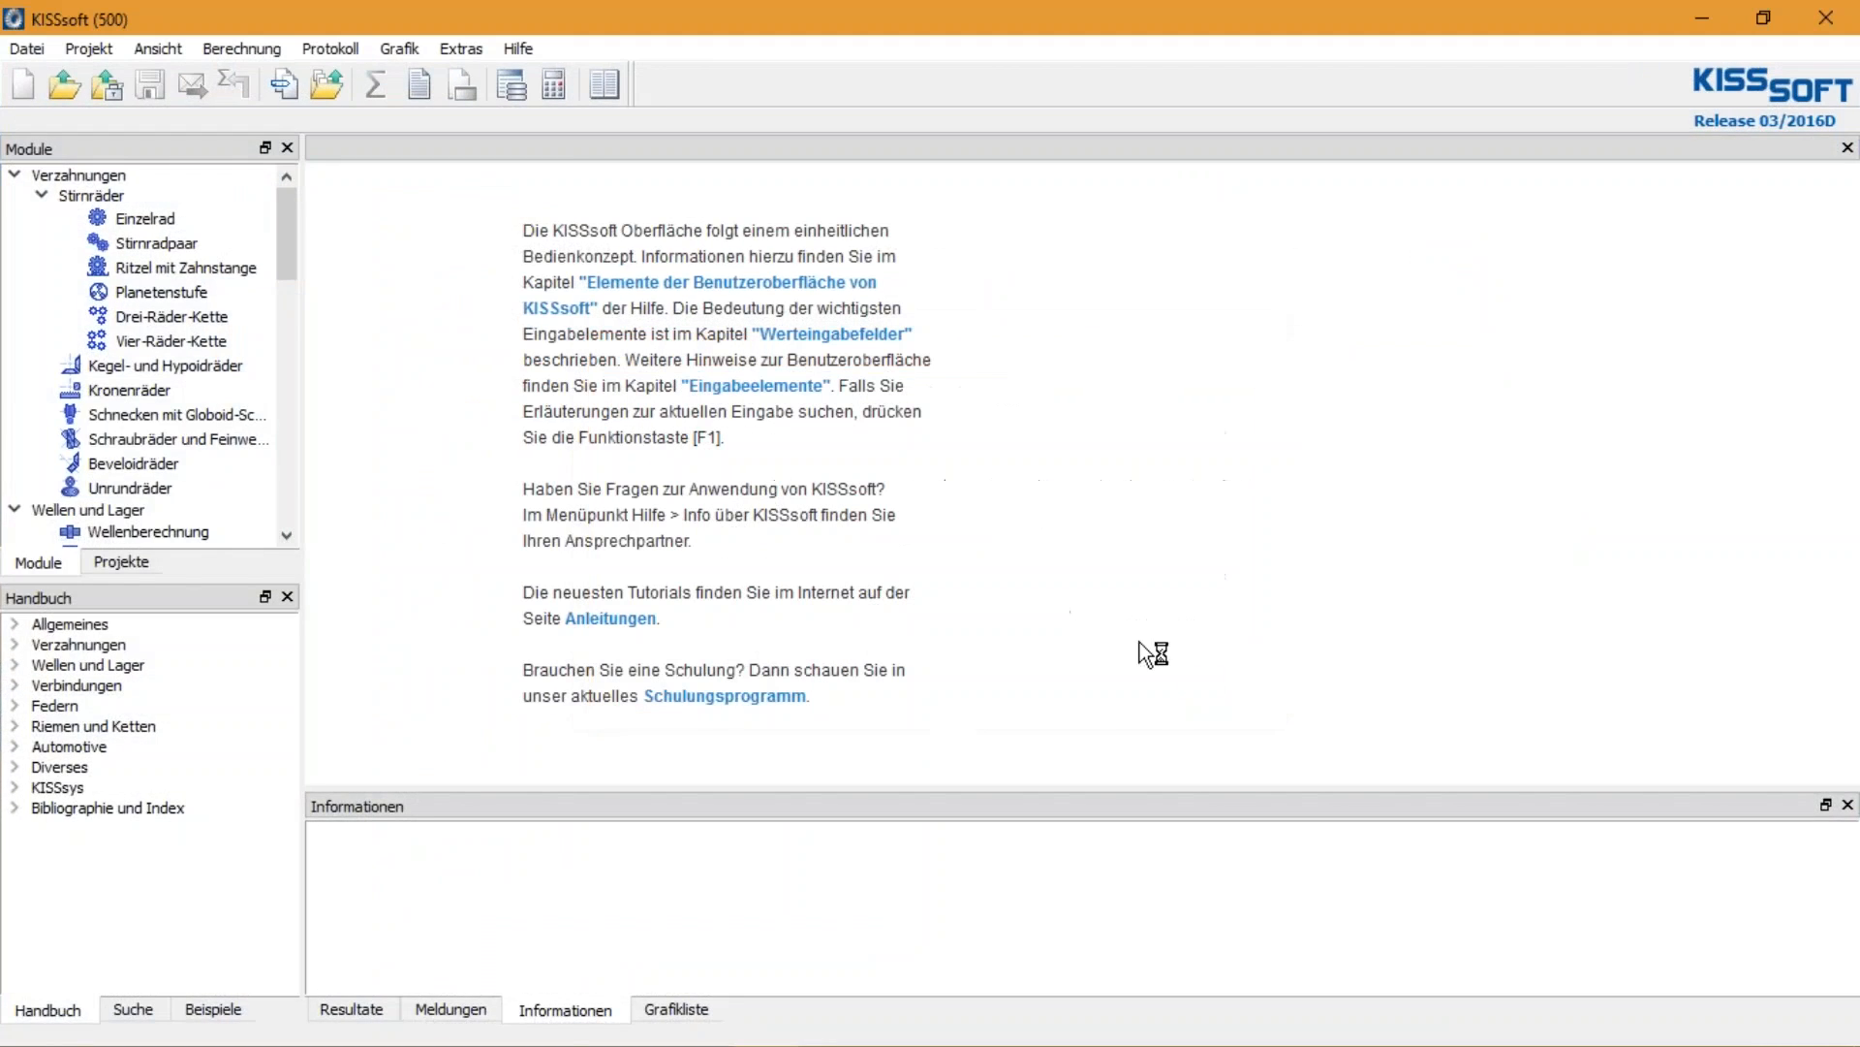
Switch the KISSsoft interface language to English
left_click(464, 50)
mouse_move(533, 254)
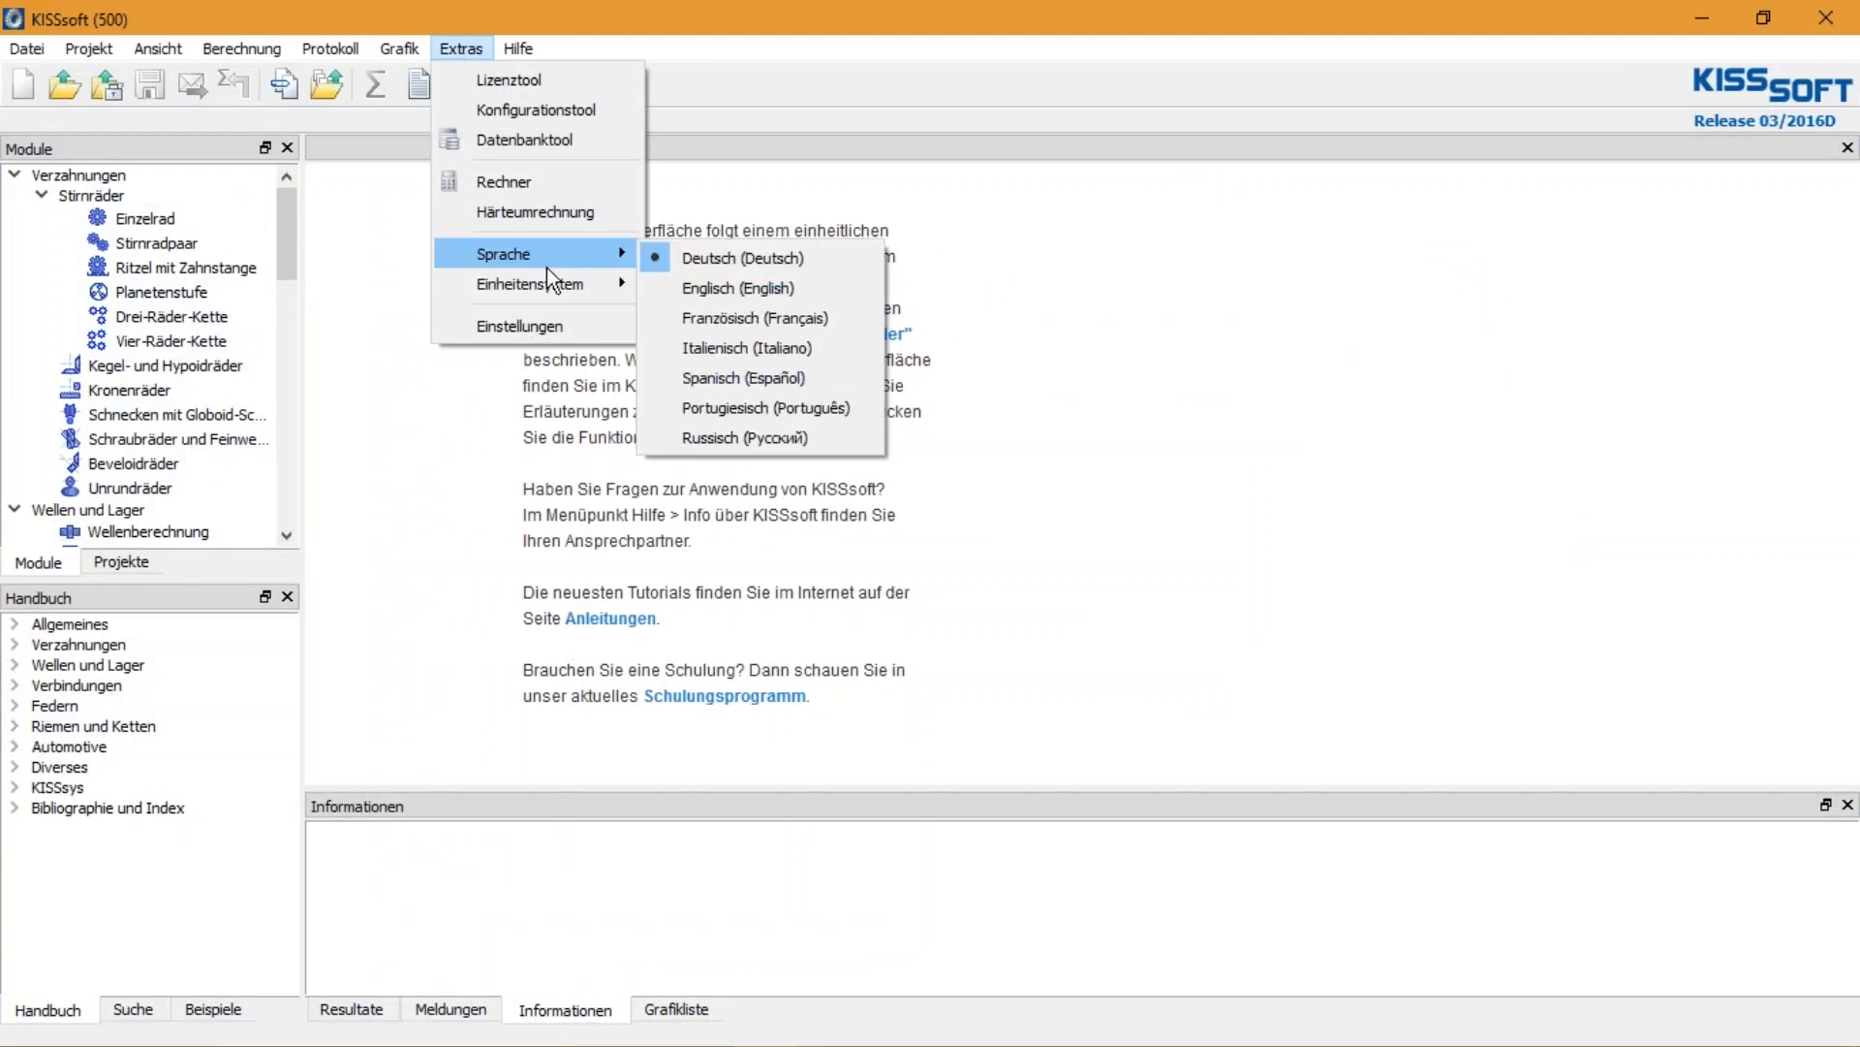
left_click(690, 285)
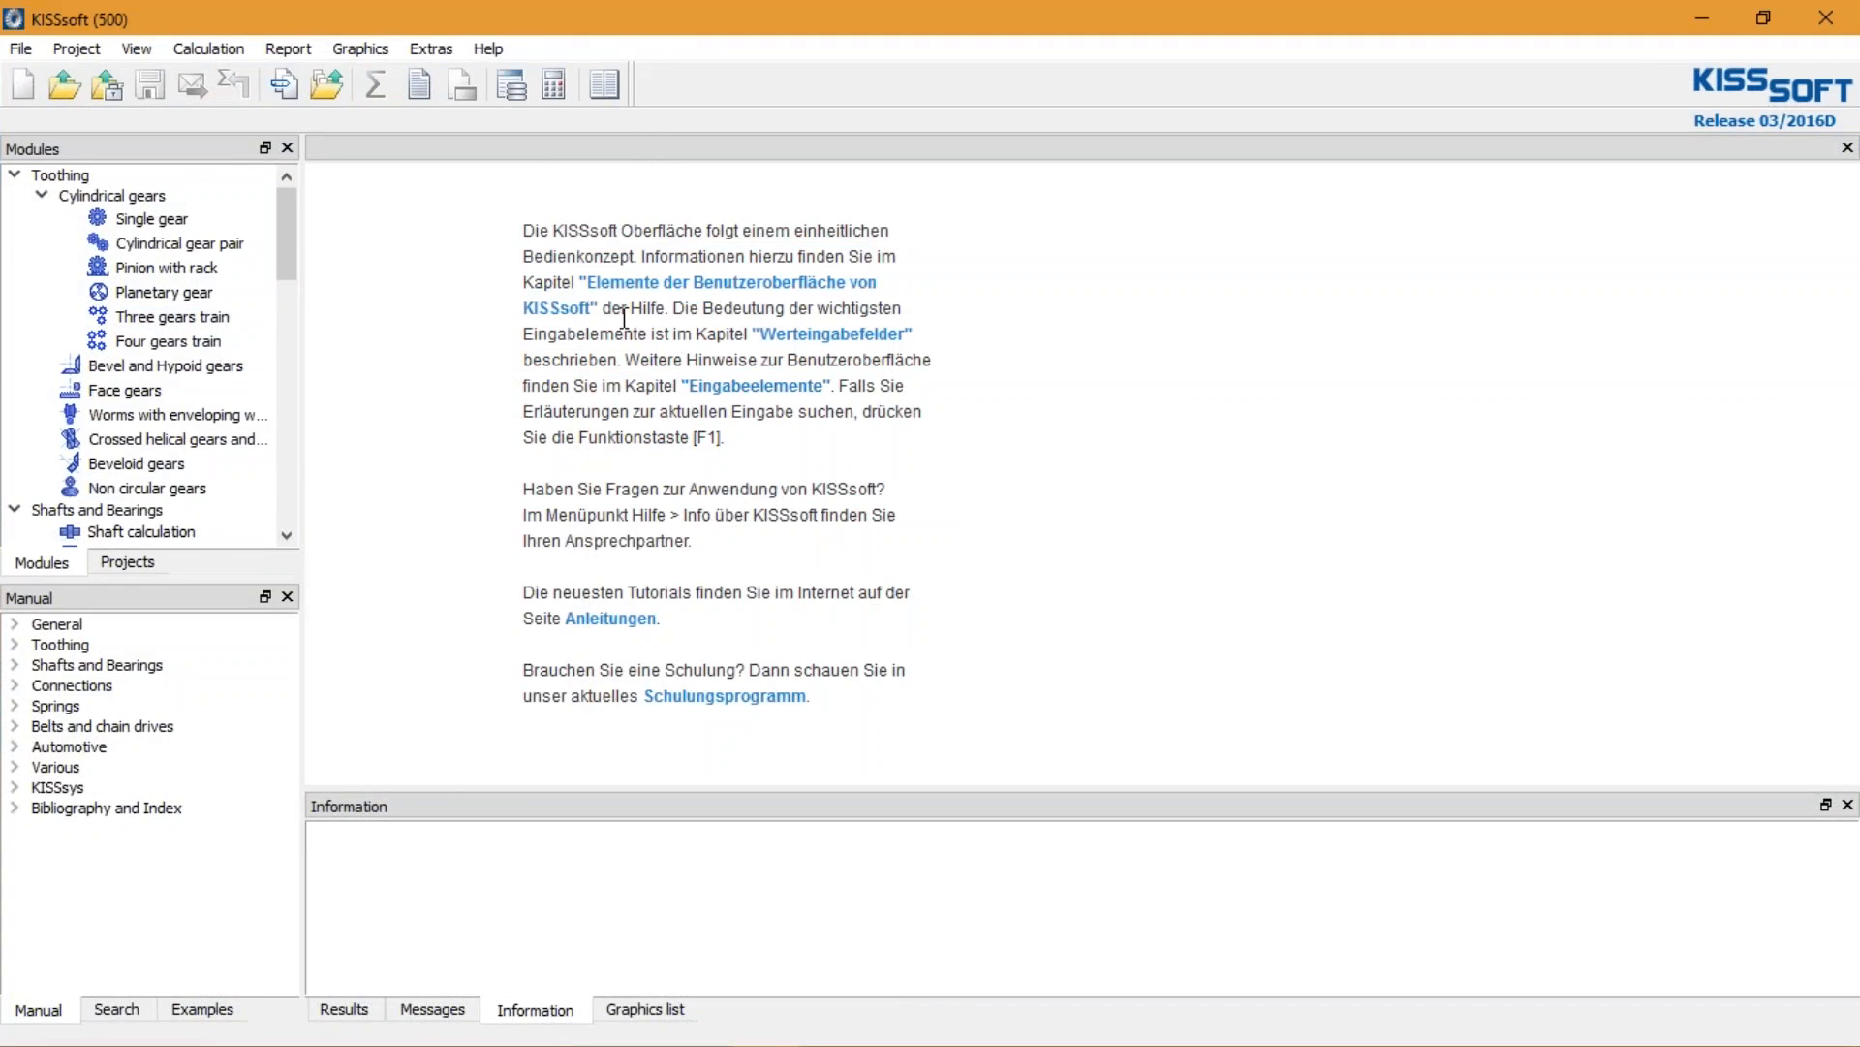
Open the database tool with write authorization and maximize its window
left_click(506, 90)
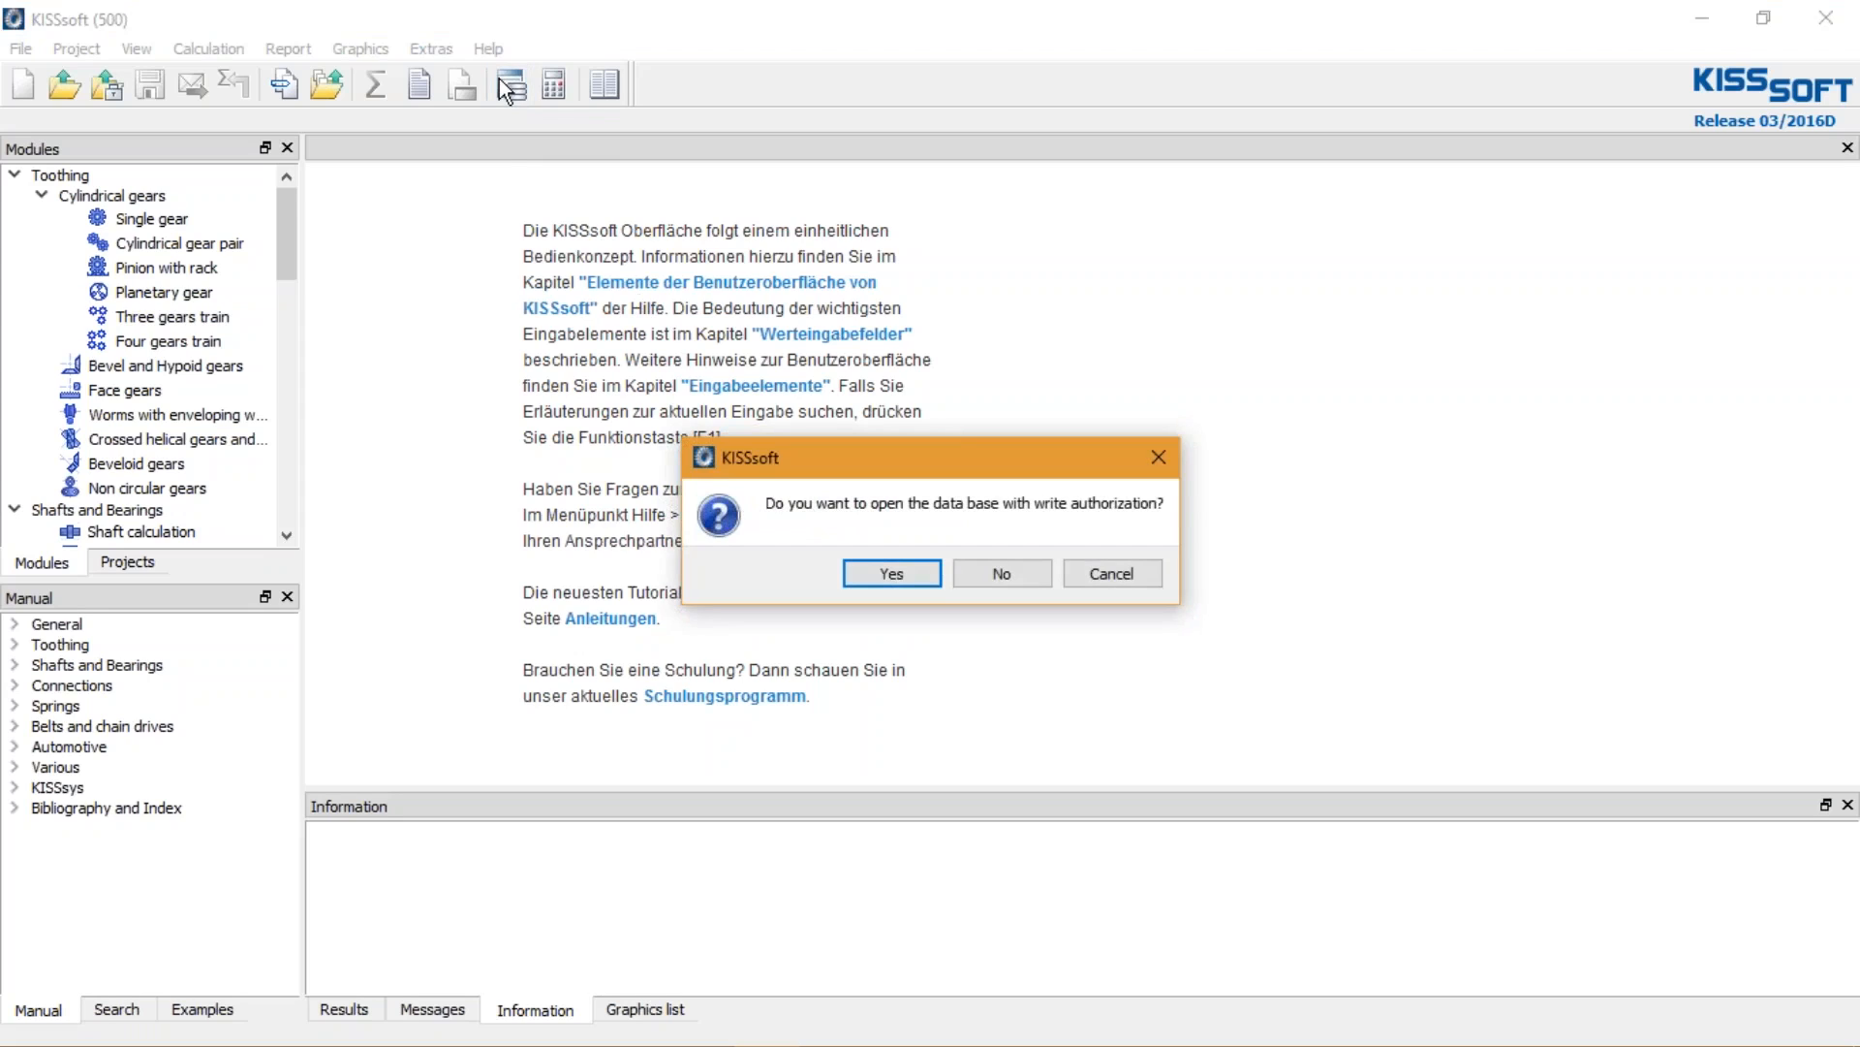
left_click(869, 579)
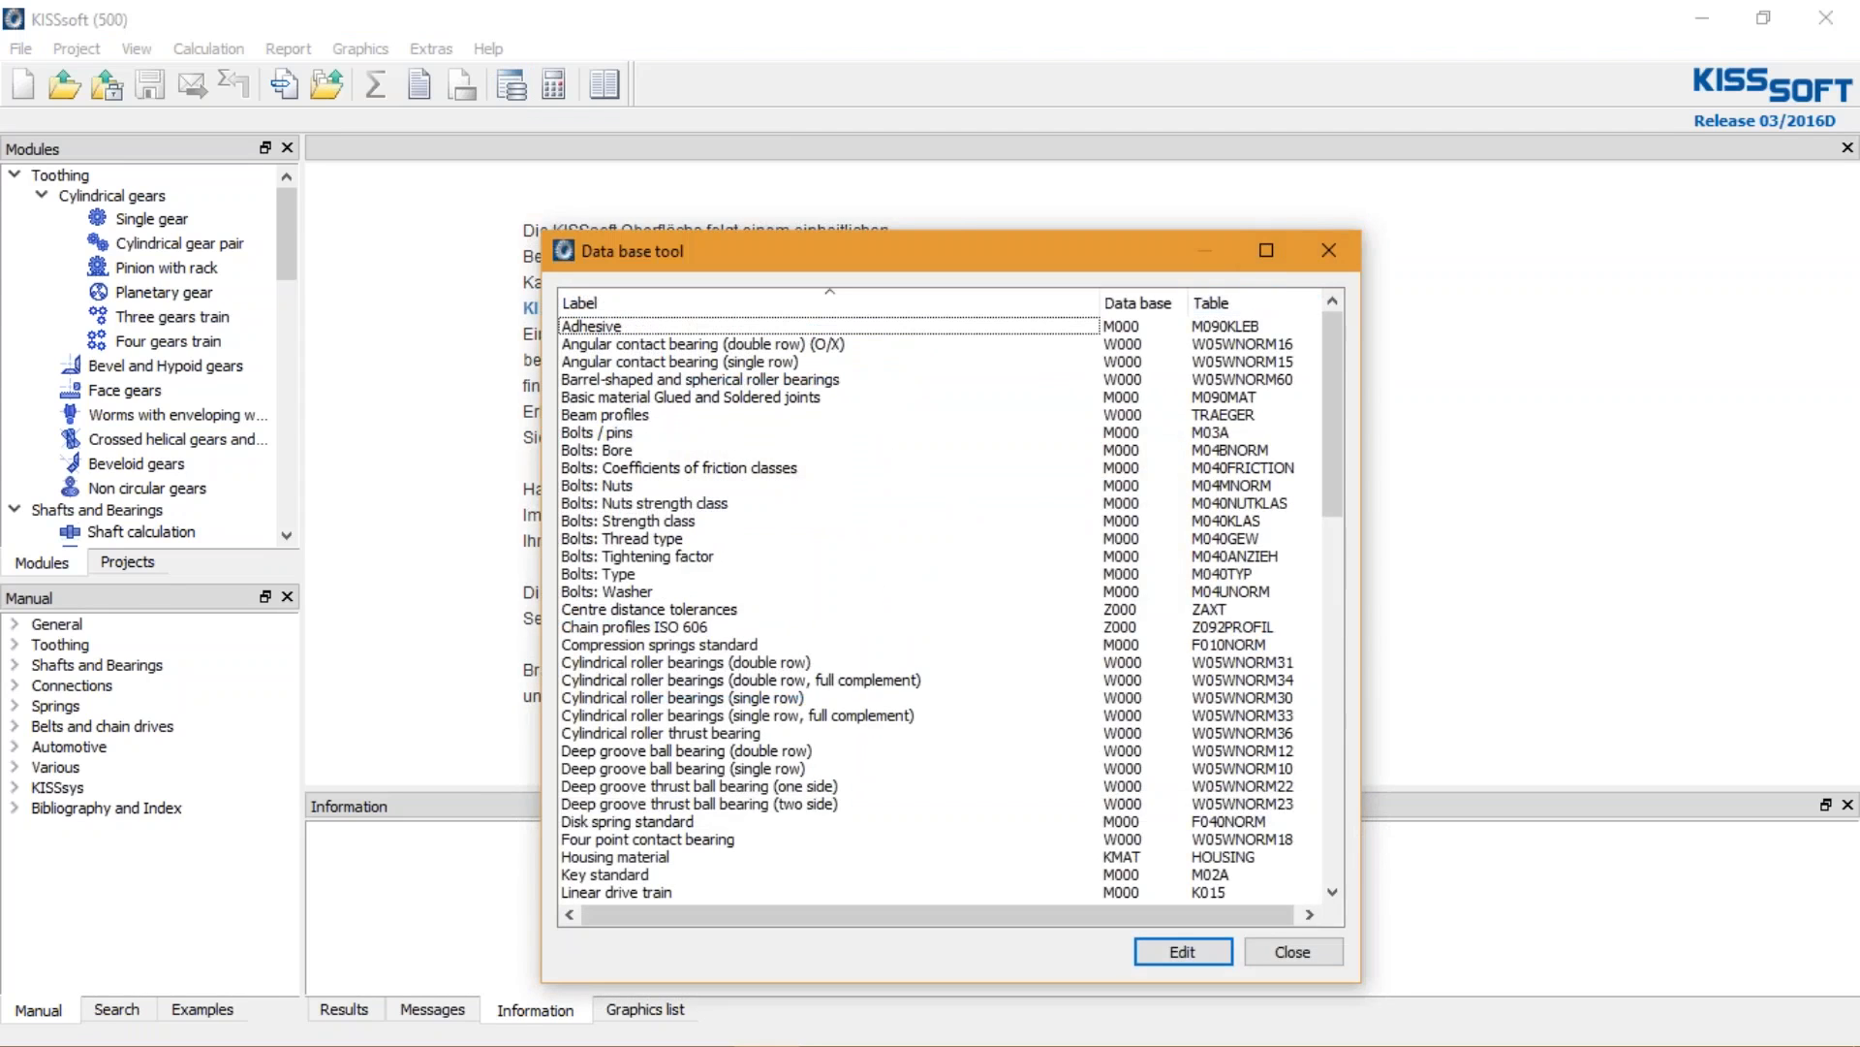
left_click(1265, 250)
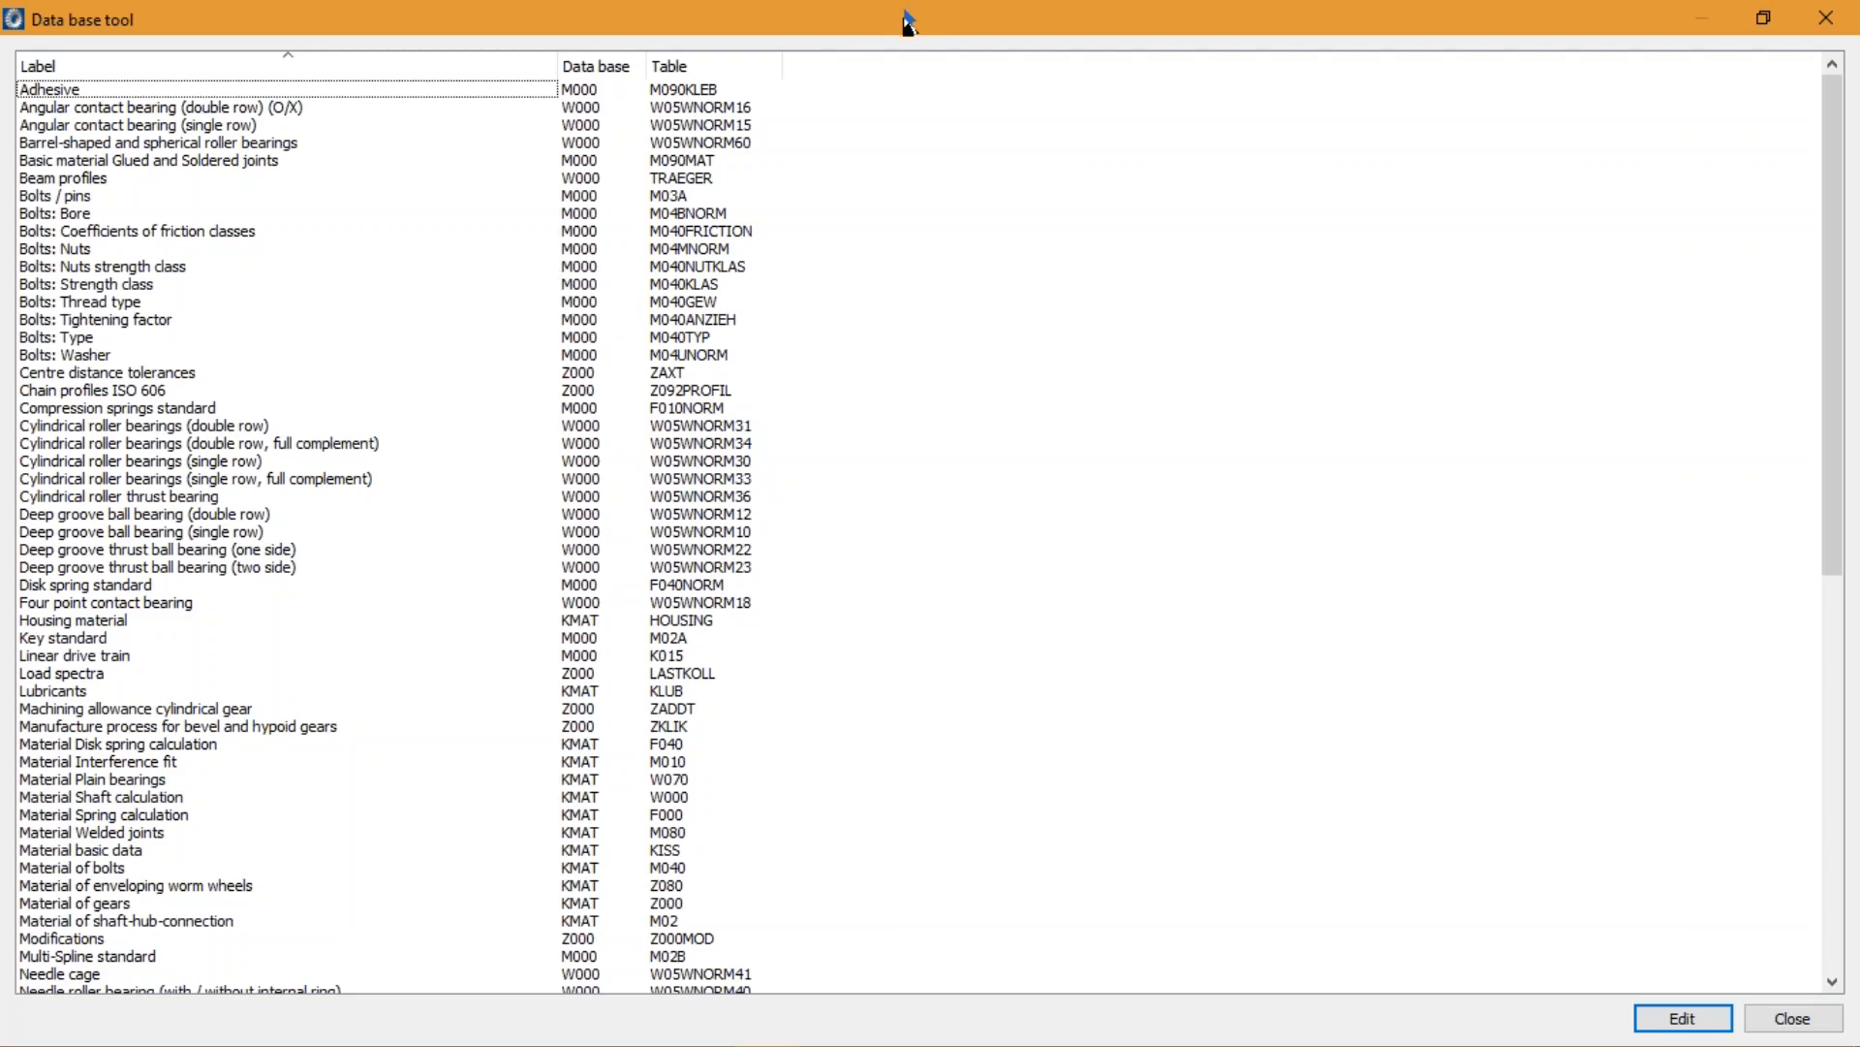
Sort the table list by database and open the Selection of hobbing cutters table in Z000 for editing
left_click(592, 65)
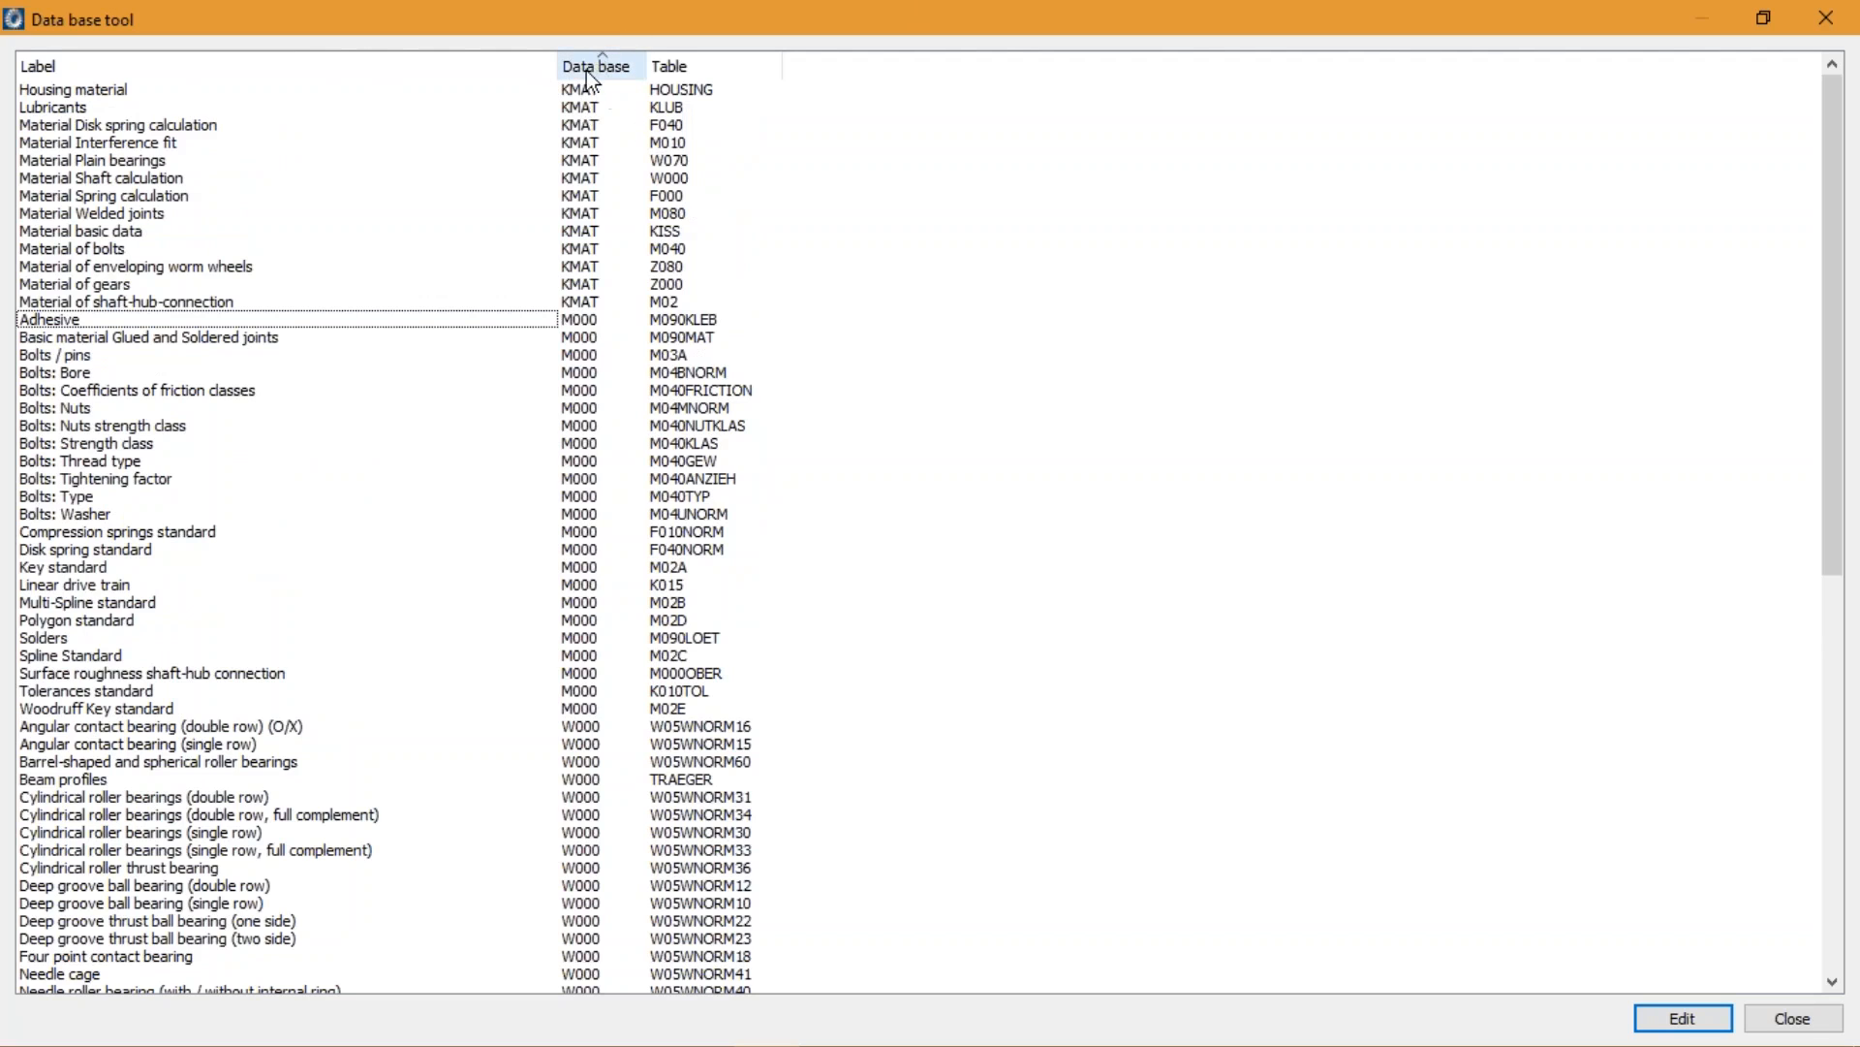
scroll(620, 486, "down", 13)
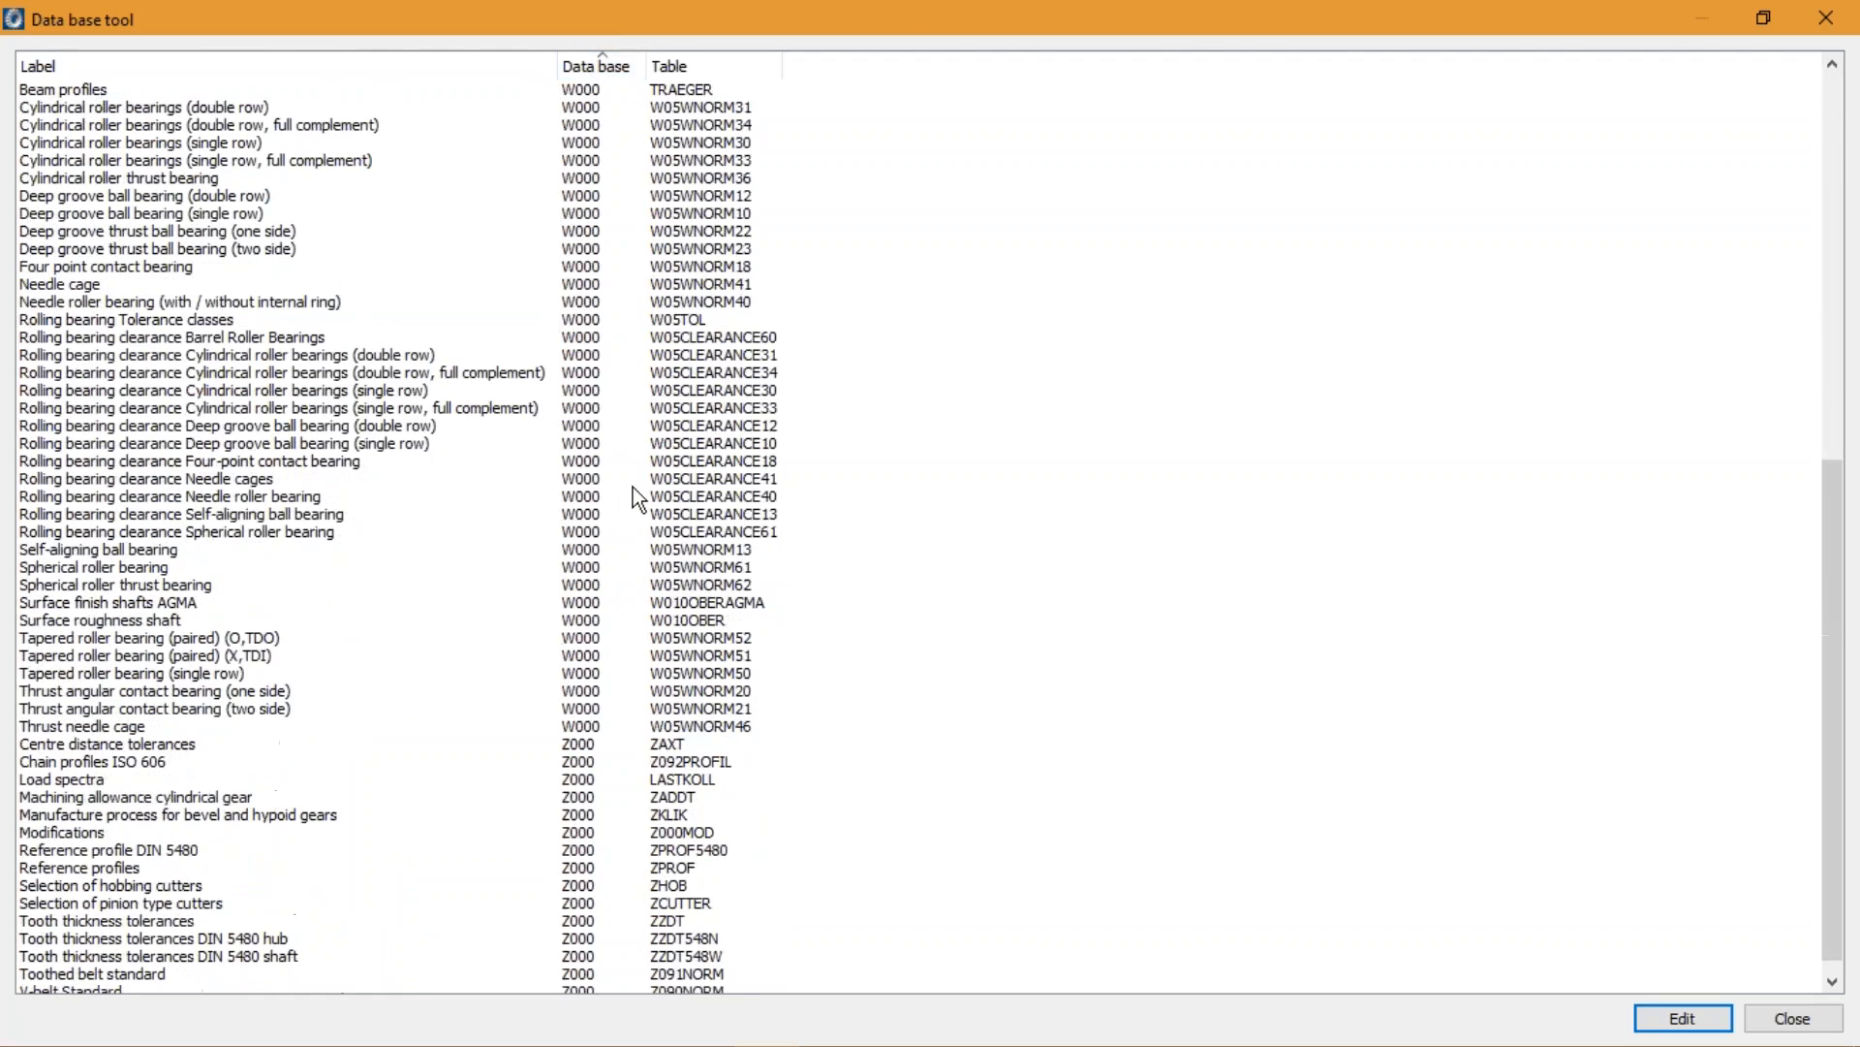
scroll(632, 486, "down", 1)
left_click(577, 725)
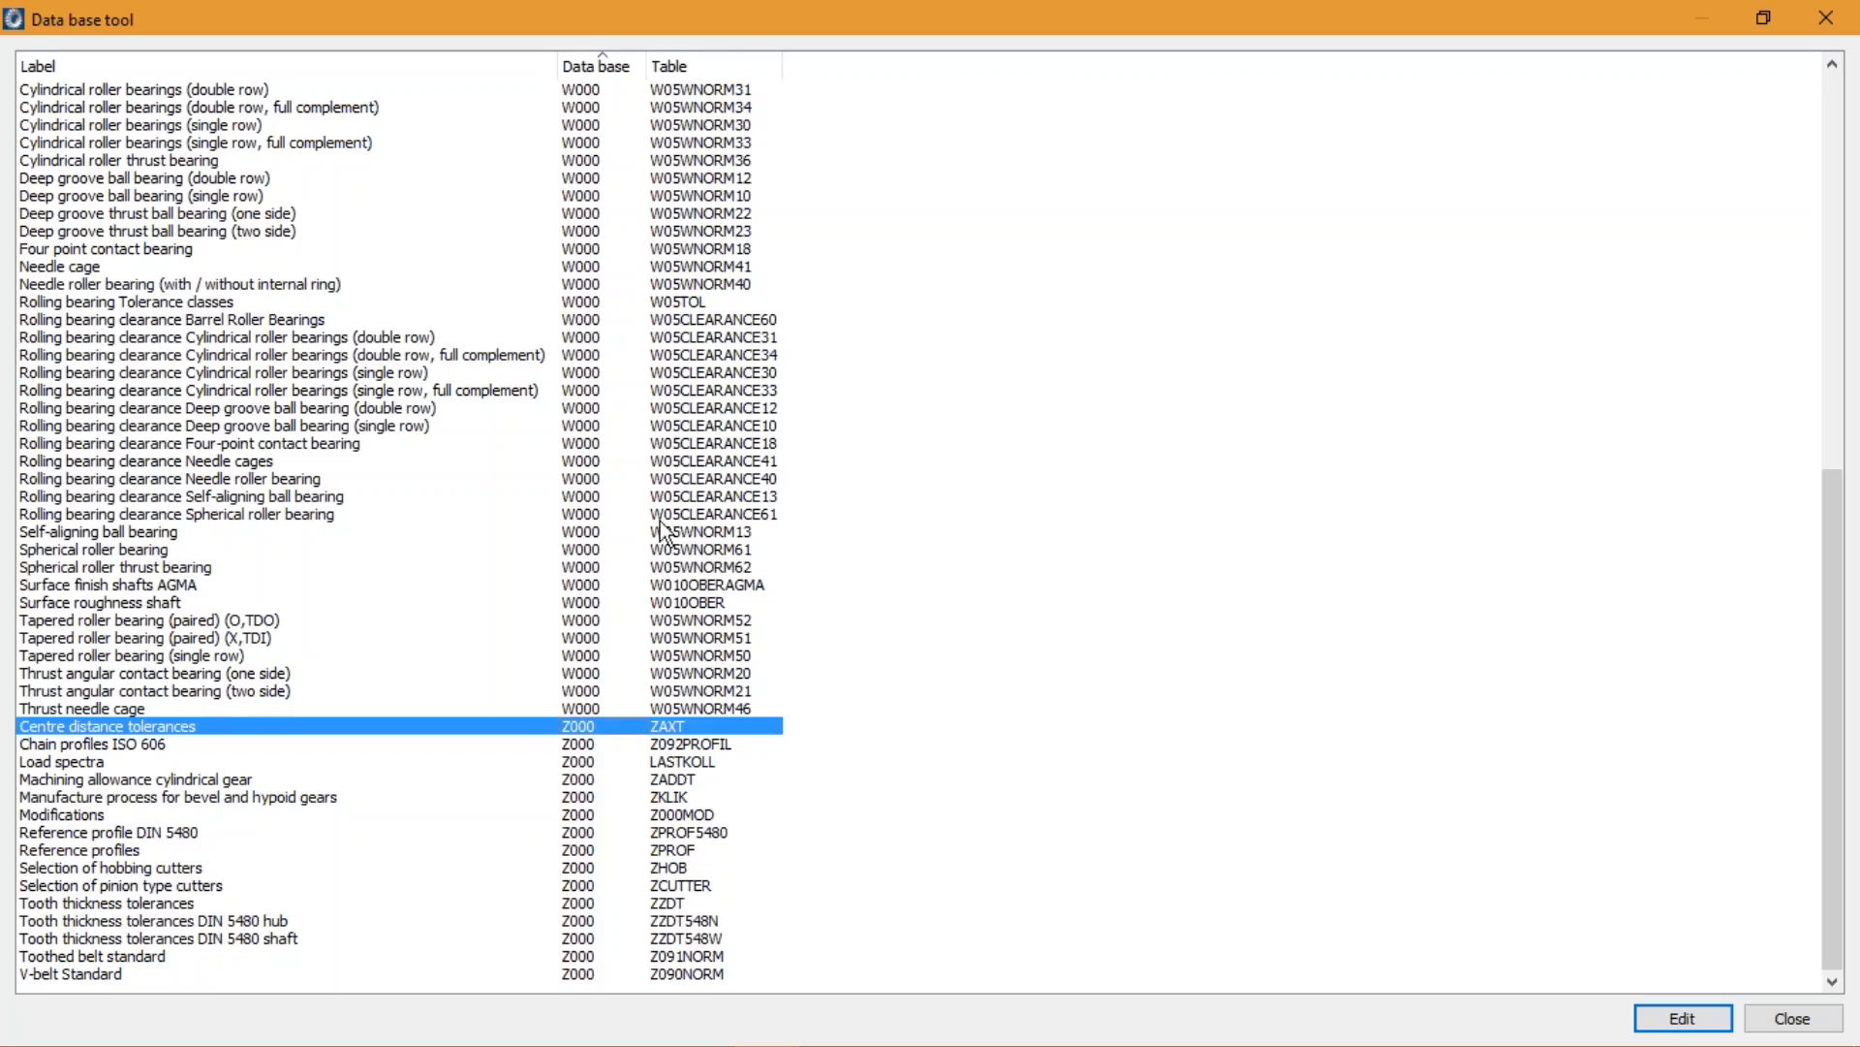
left_click(60, 869)
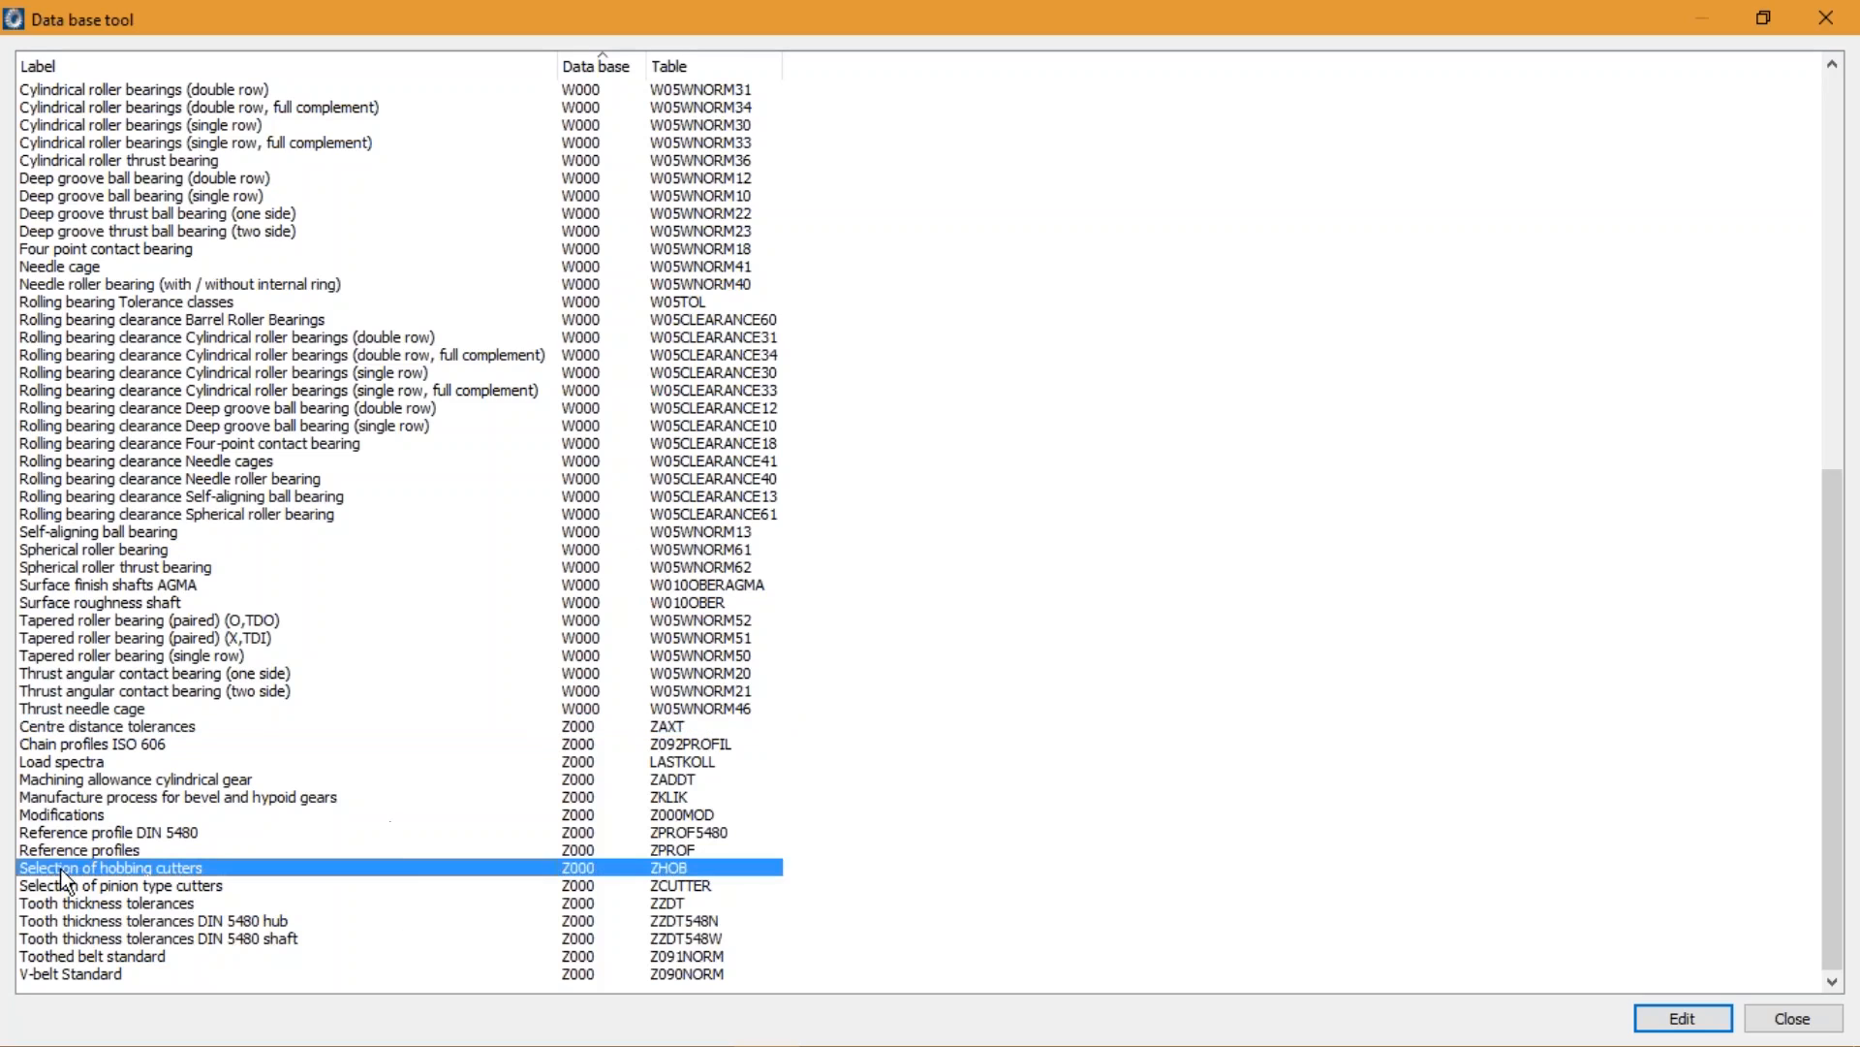
double_click(142, 865)
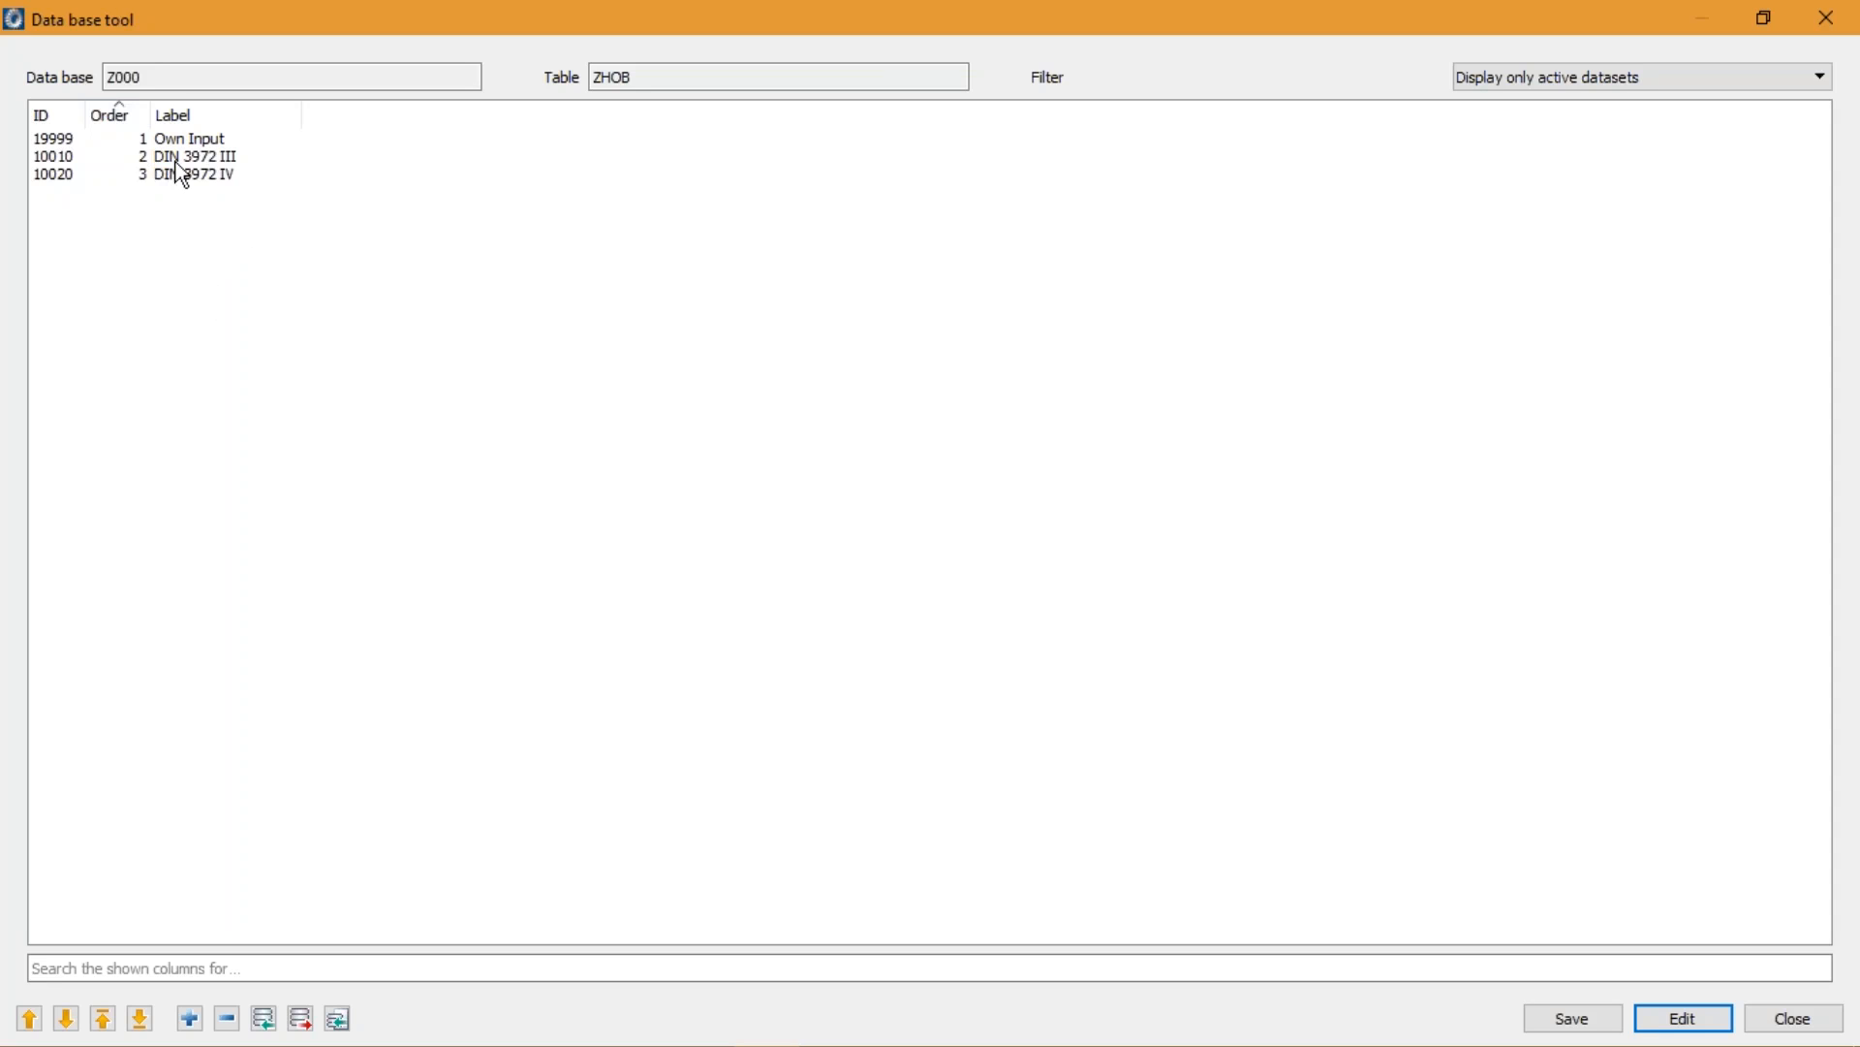
Hide the DIN 3972 III and DIN 3972 IV datasets in the hobbing cutter table
left_click(299, 156)
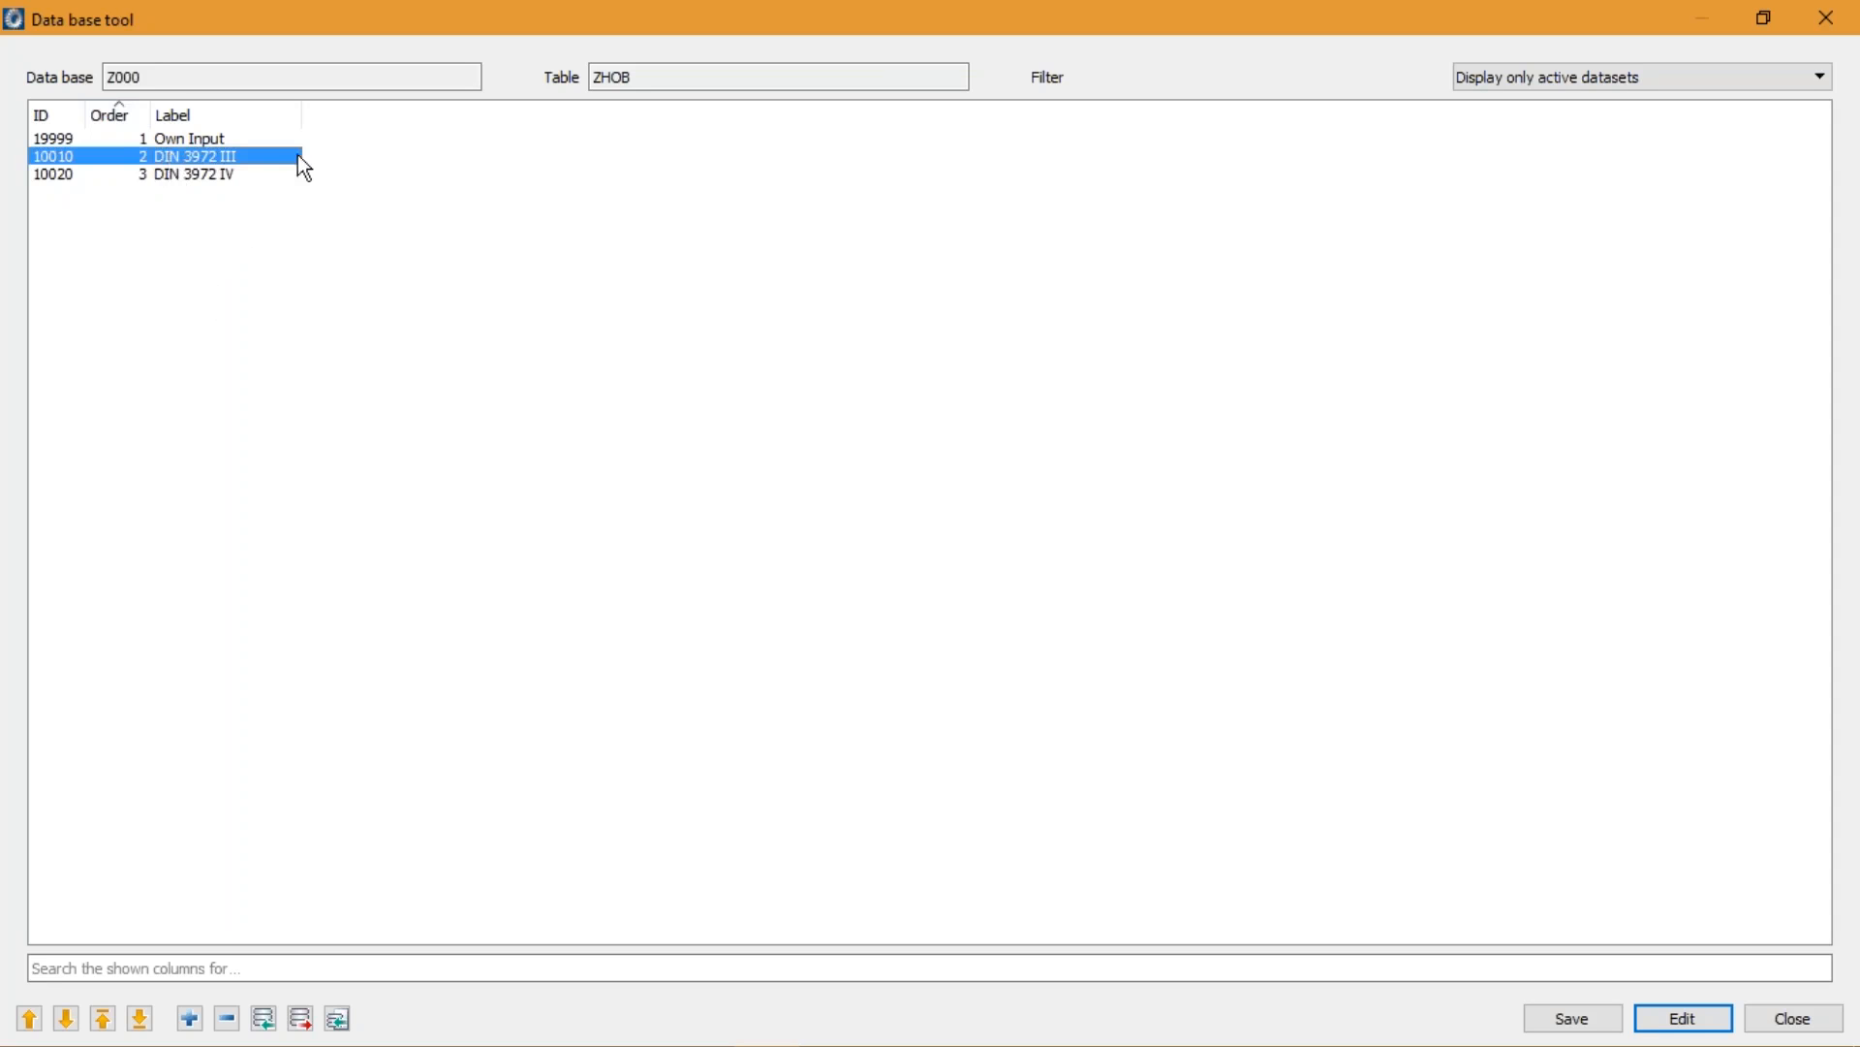
left_click(204, 177, "shift")
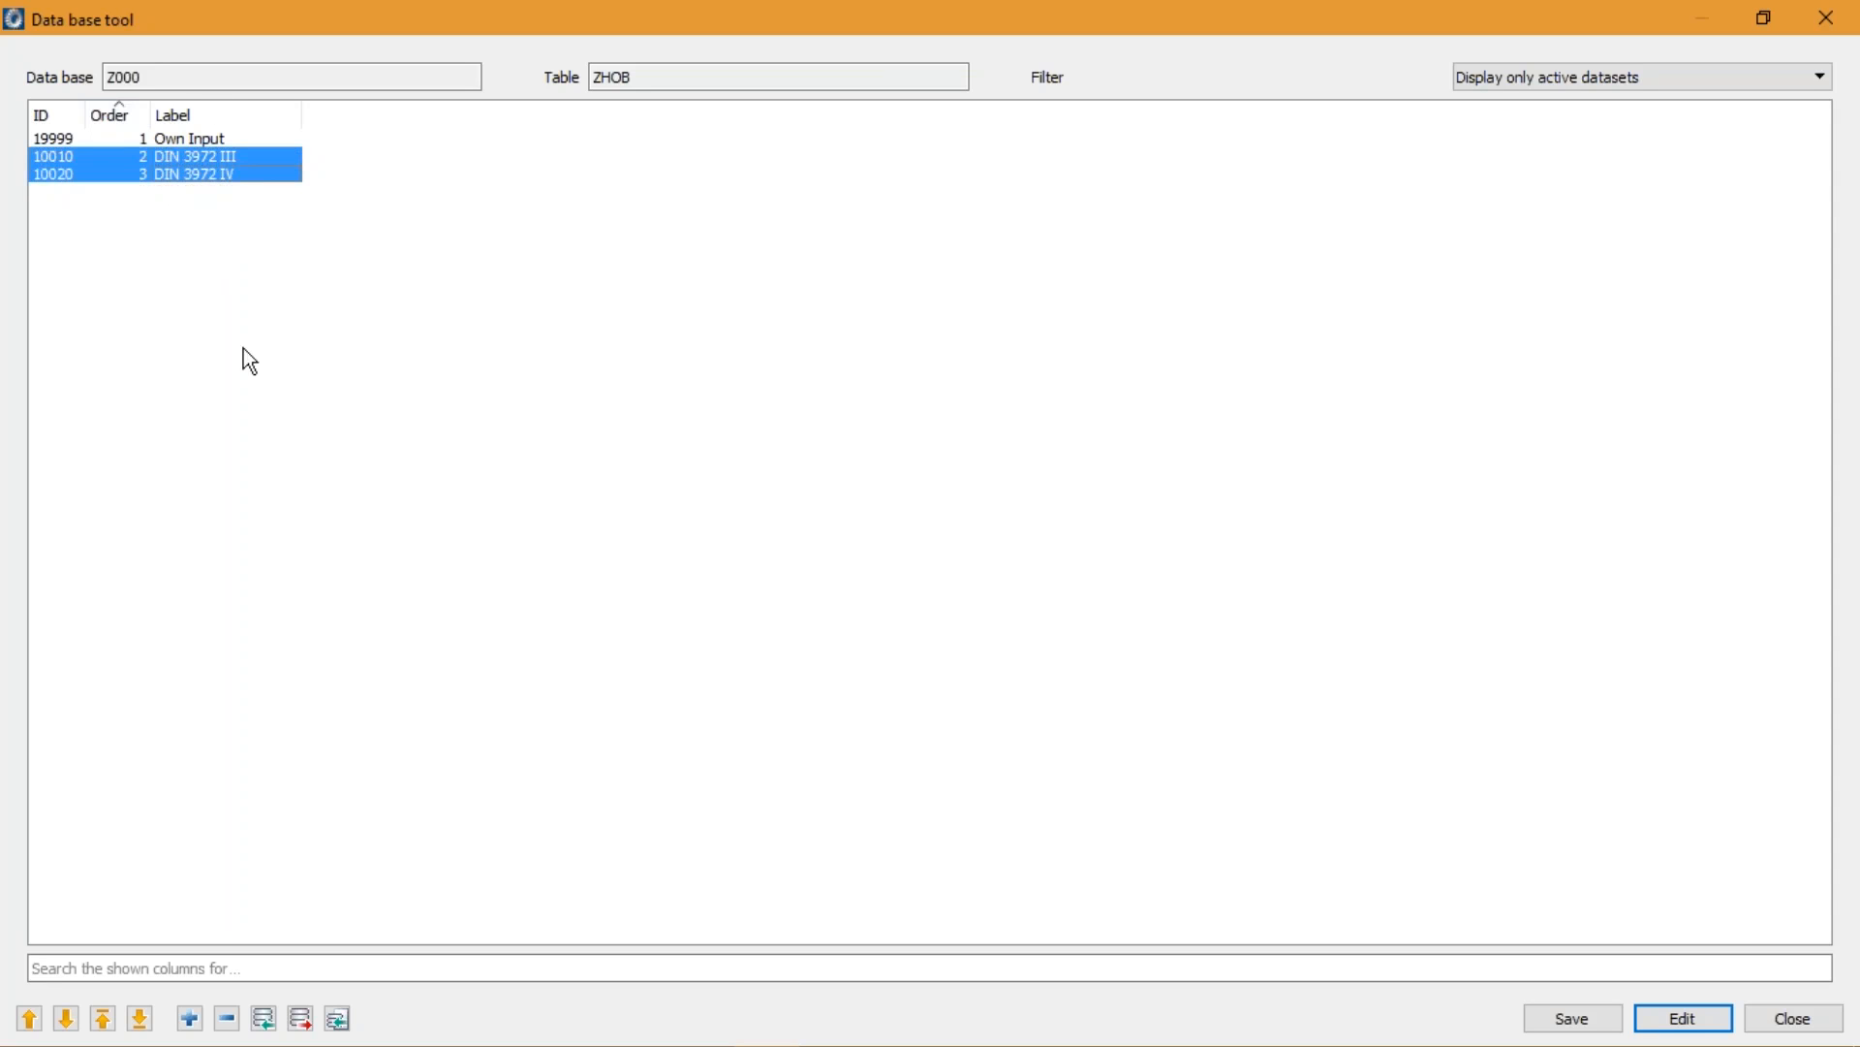
left_click(227, 1022)
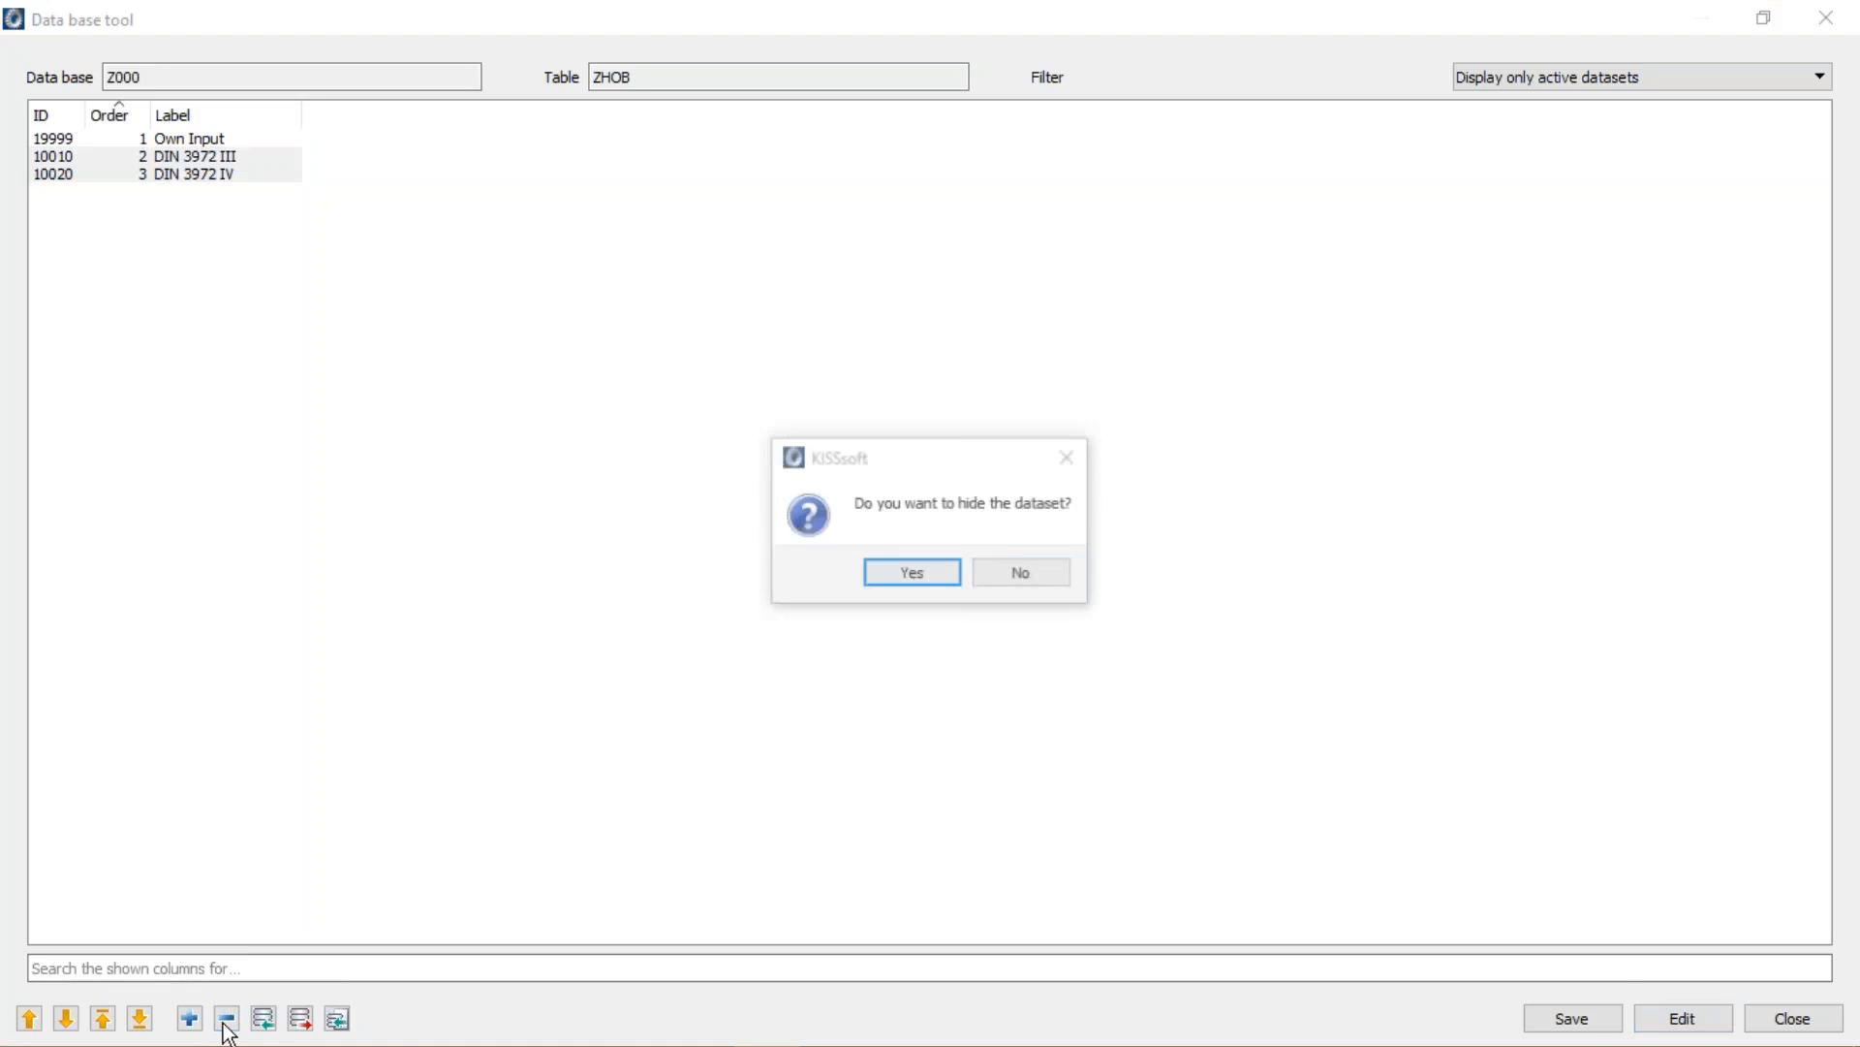
left_click(901, 567)
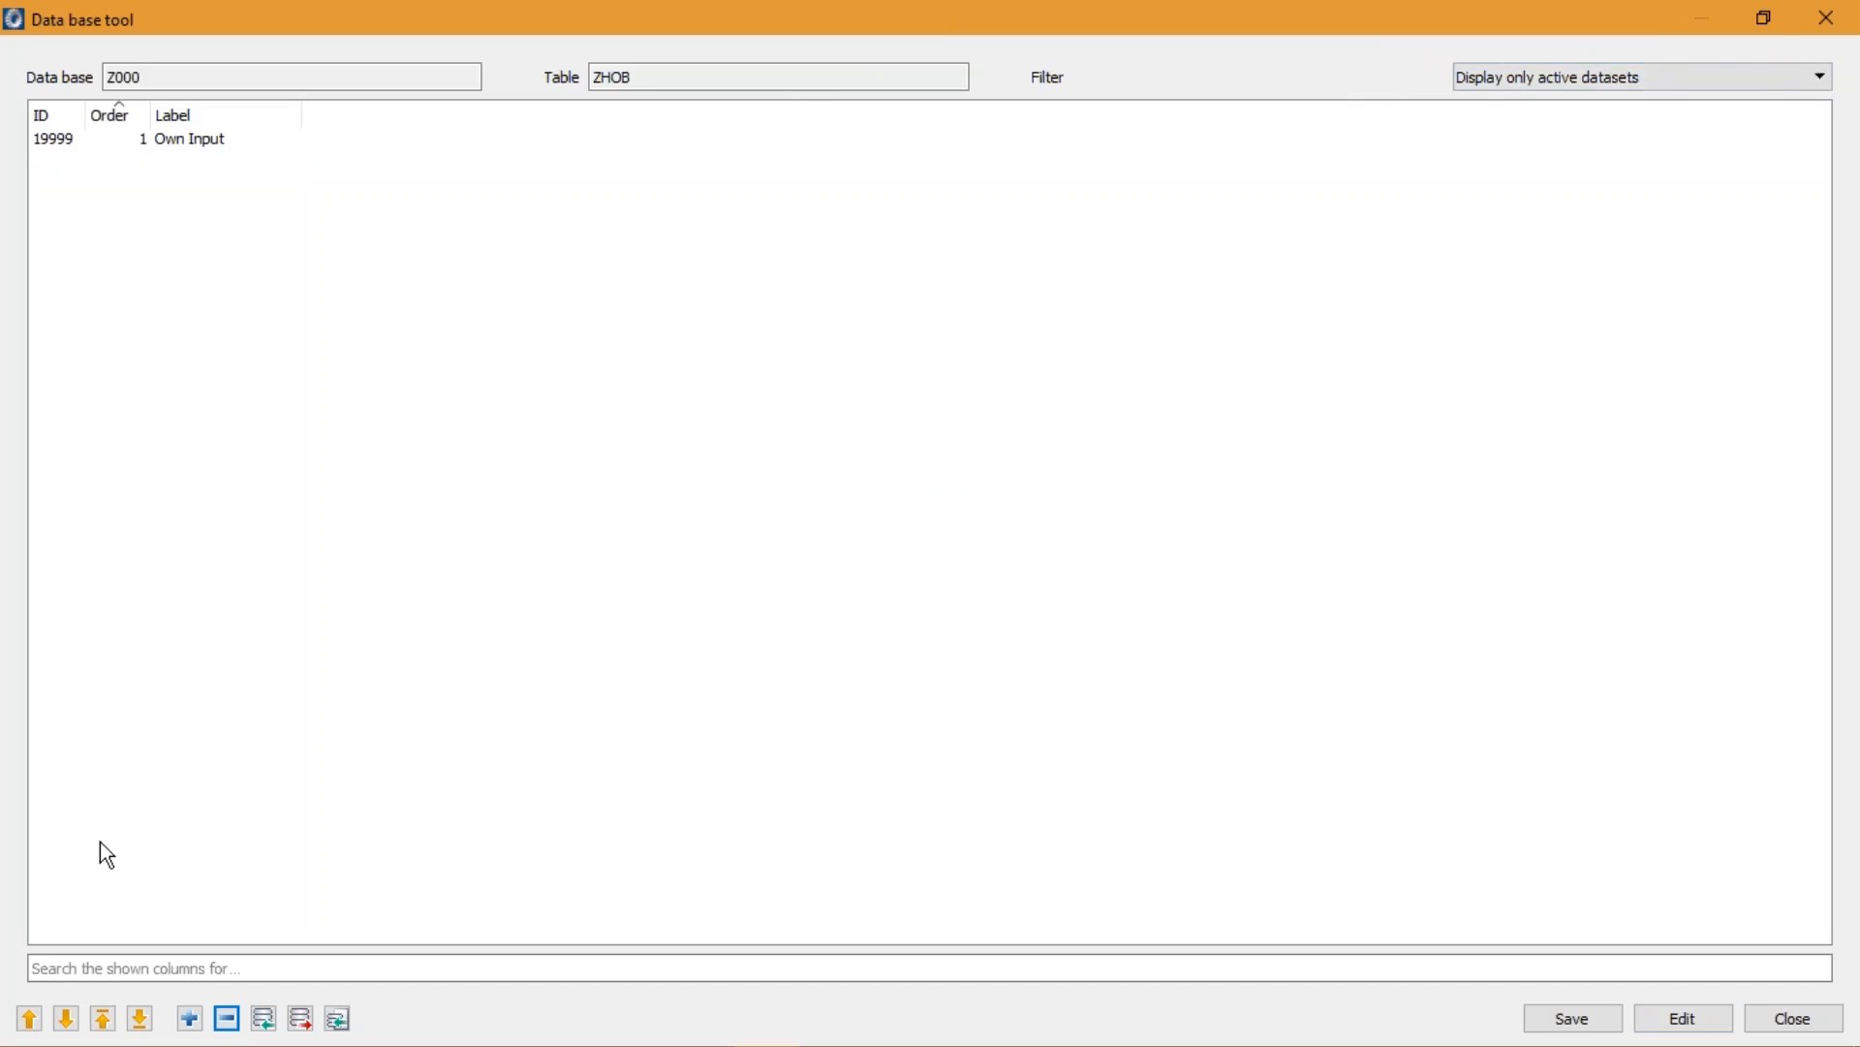
Create a new hobbing cutter entry labelled KISSsoft_Cutters and assign CutterList.dat from the ext dat folder as its file
left_click(189, 1018)
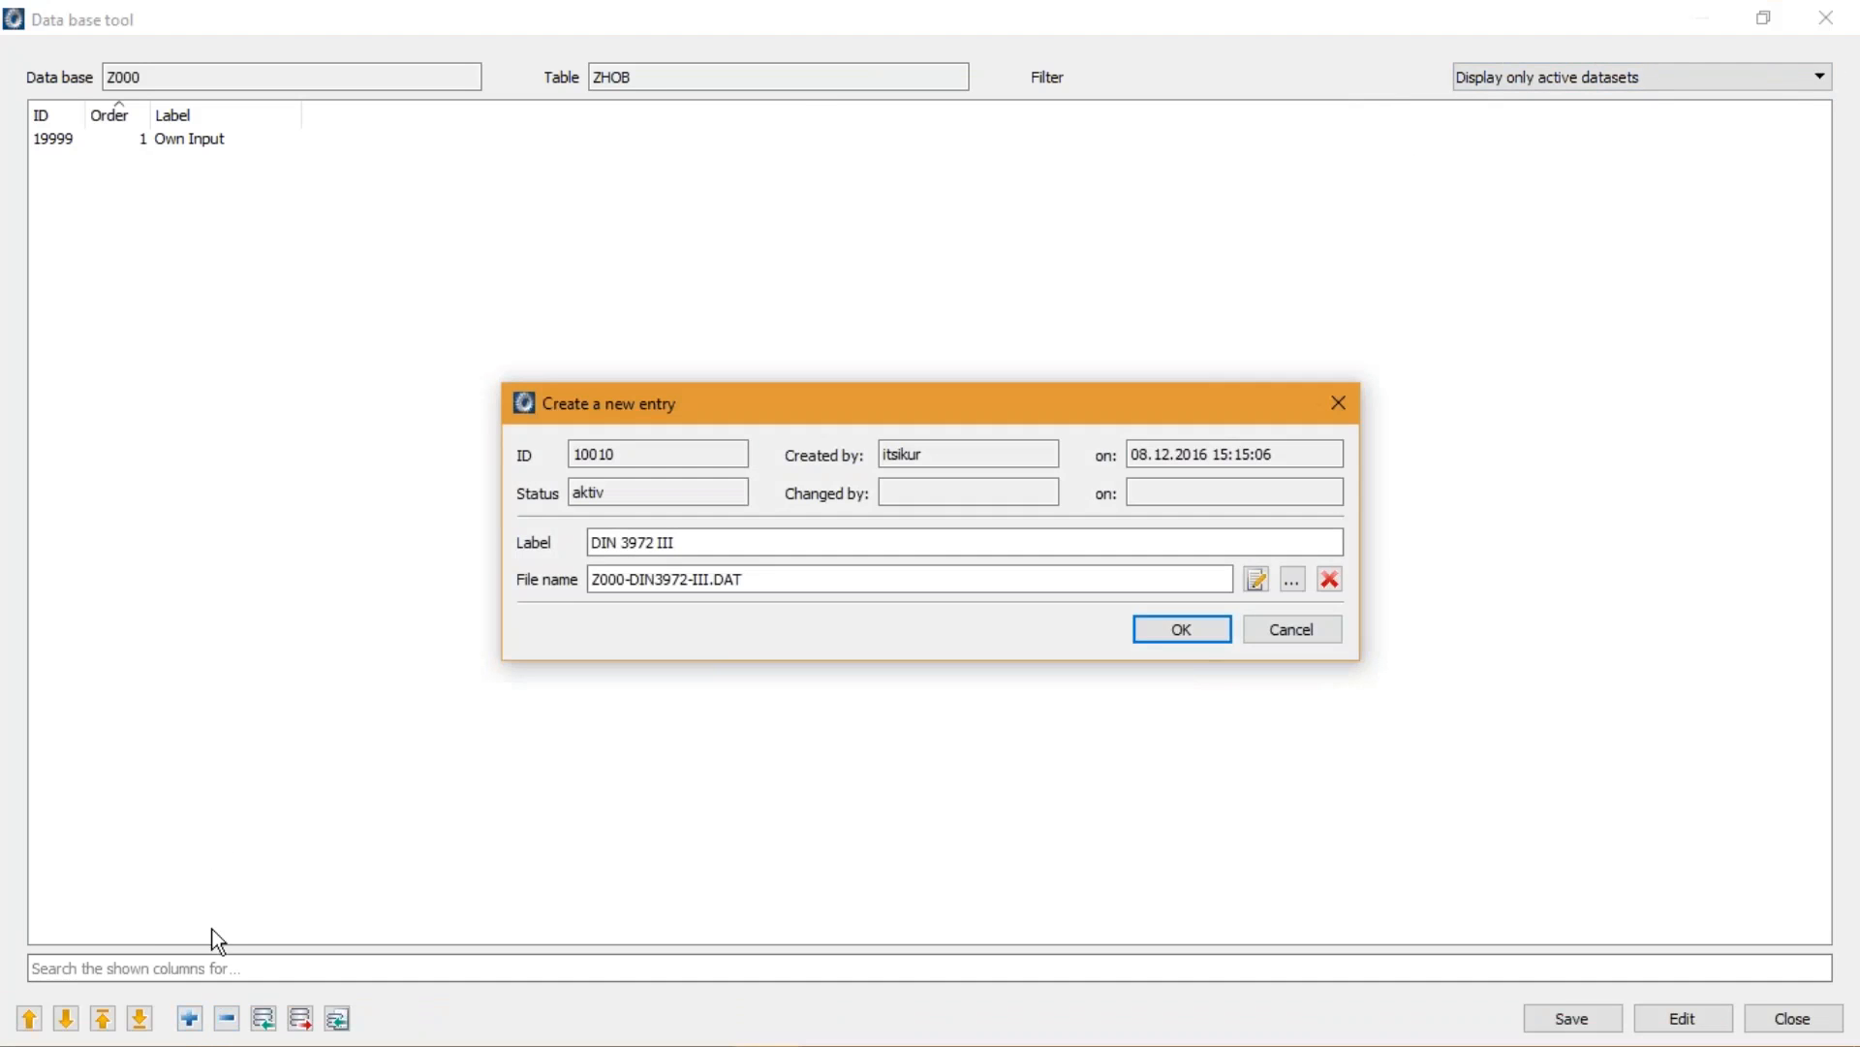
triple_click(730, 552)
type("KISSsoft_Cutters")
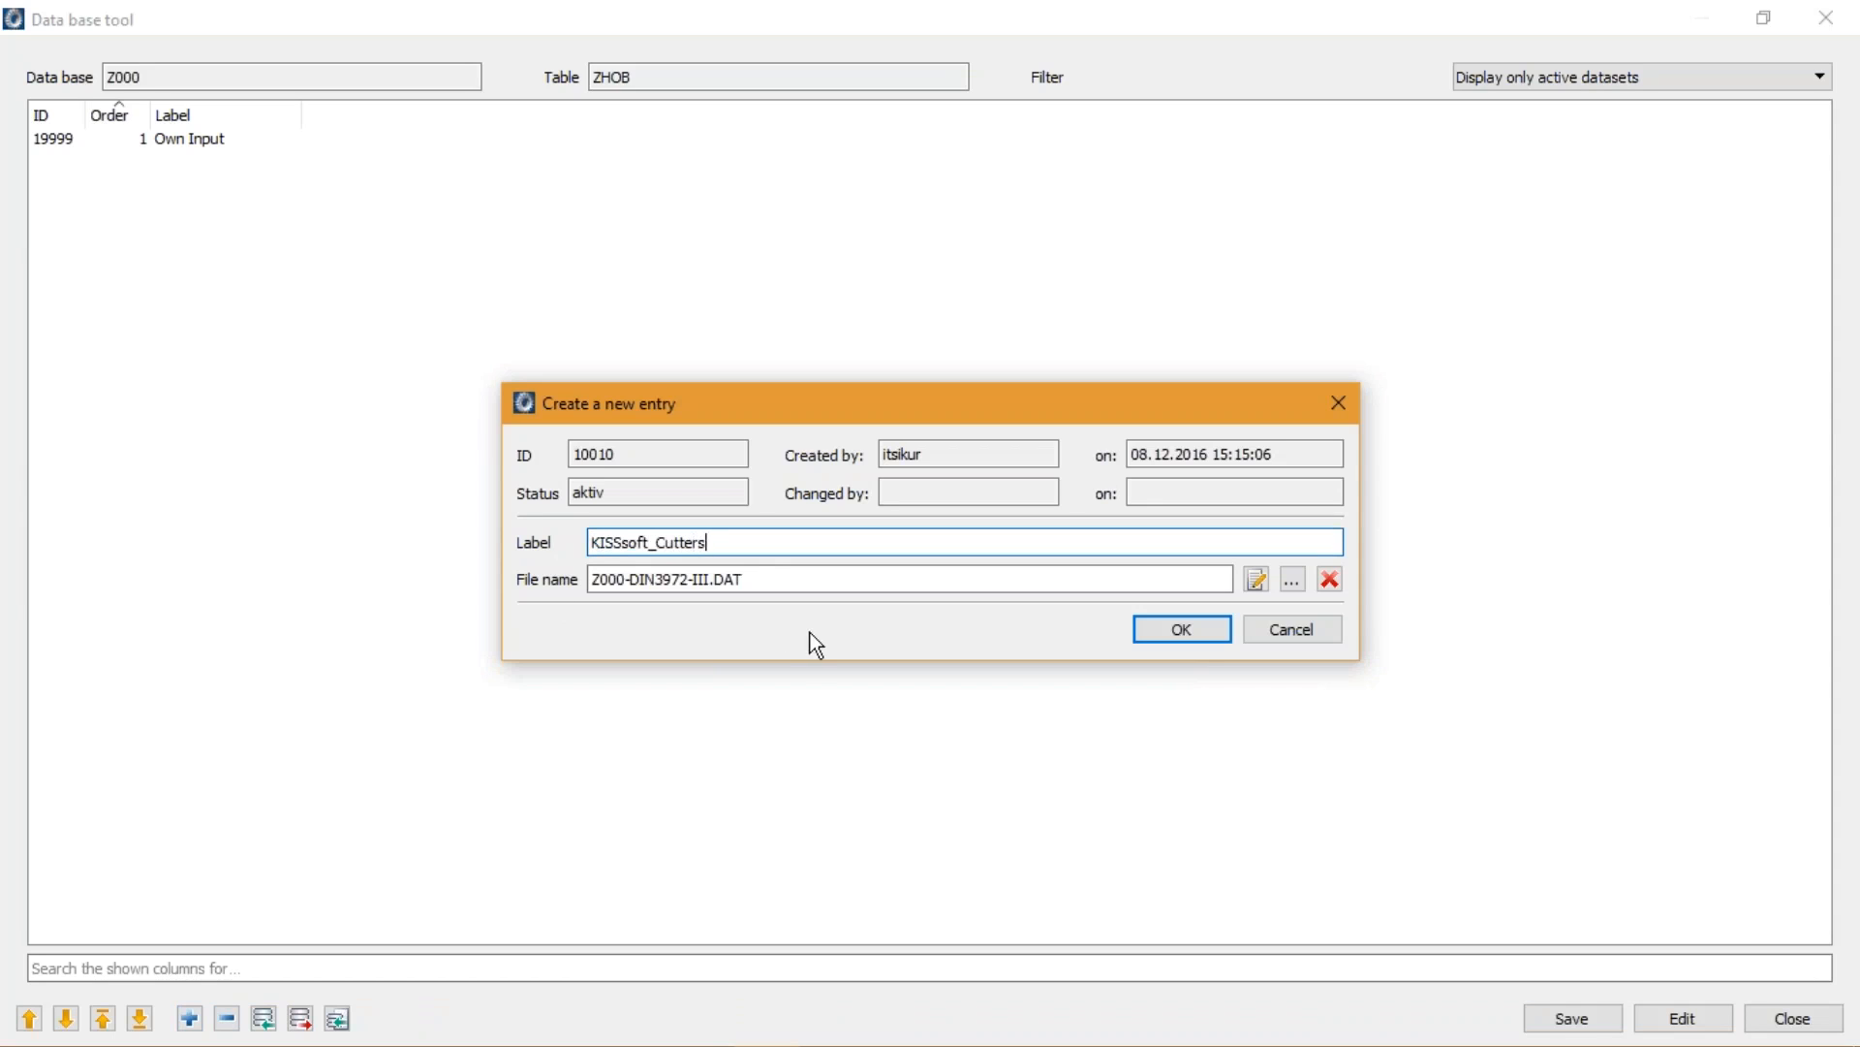
left_click(1295, 584)
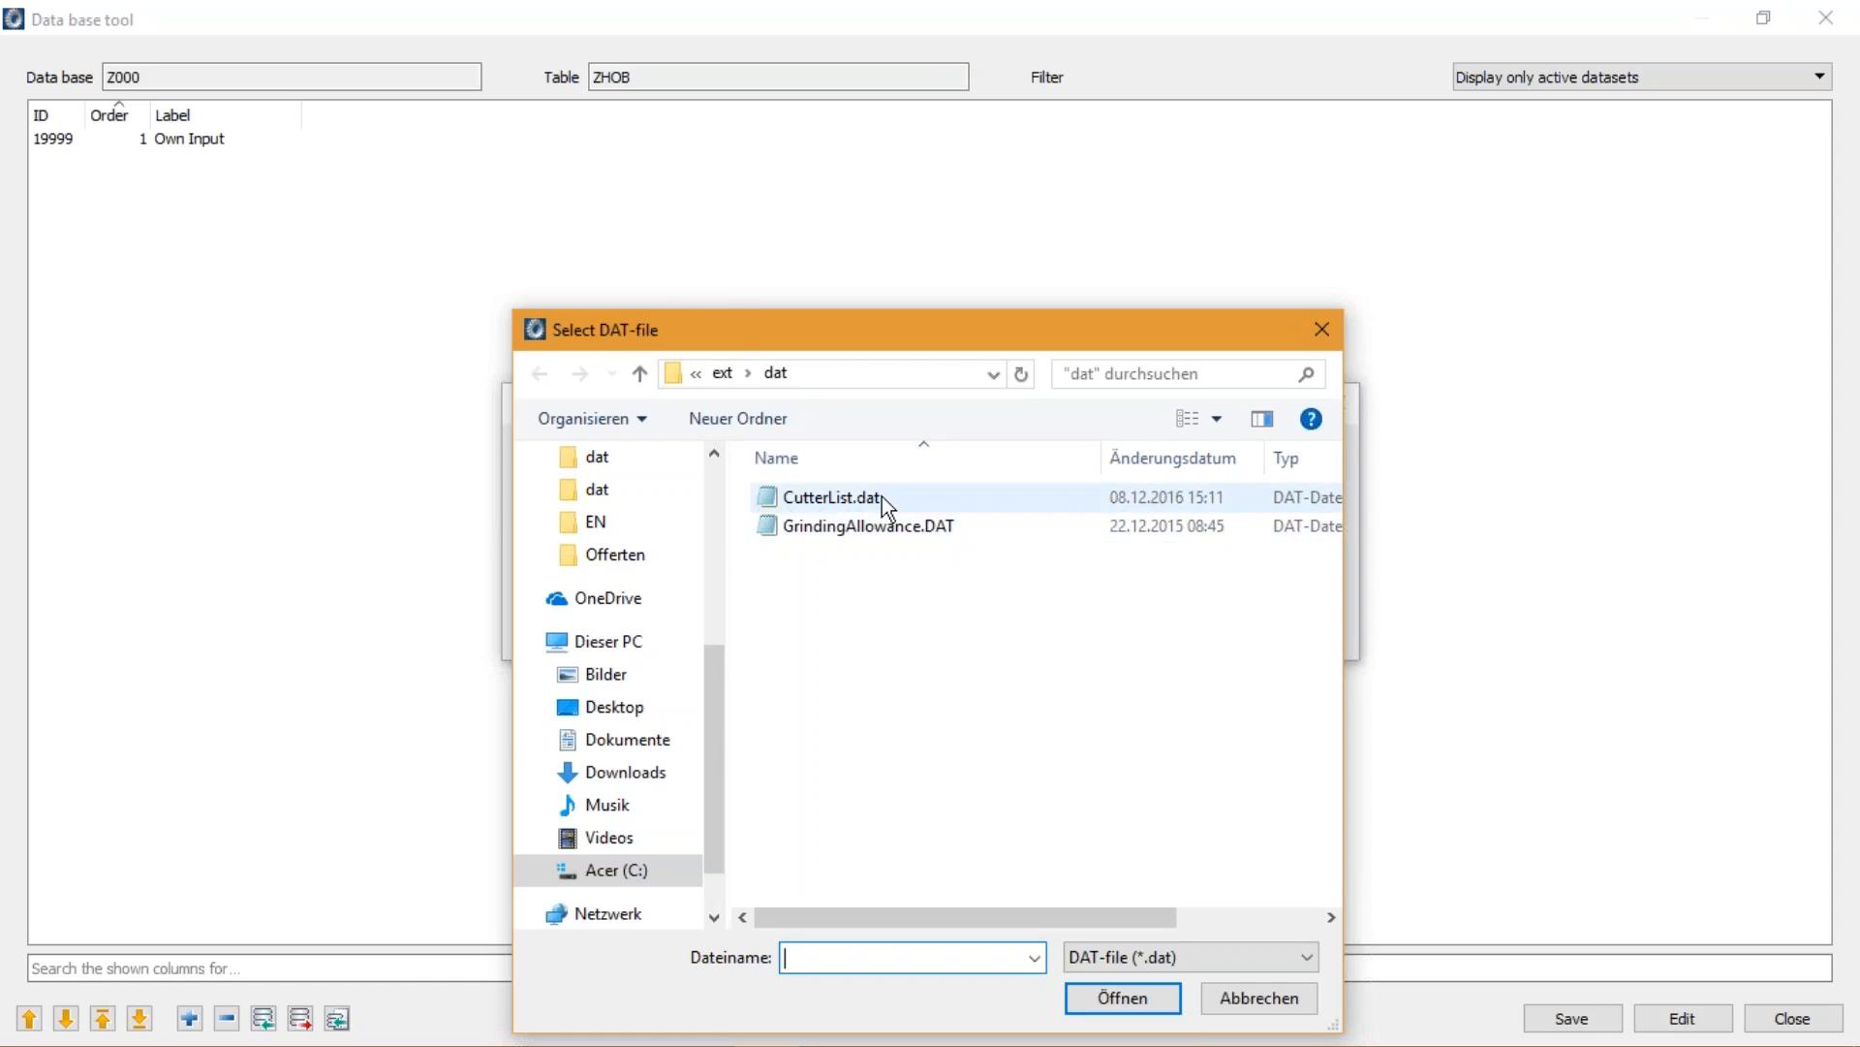
double_click(833, 497)
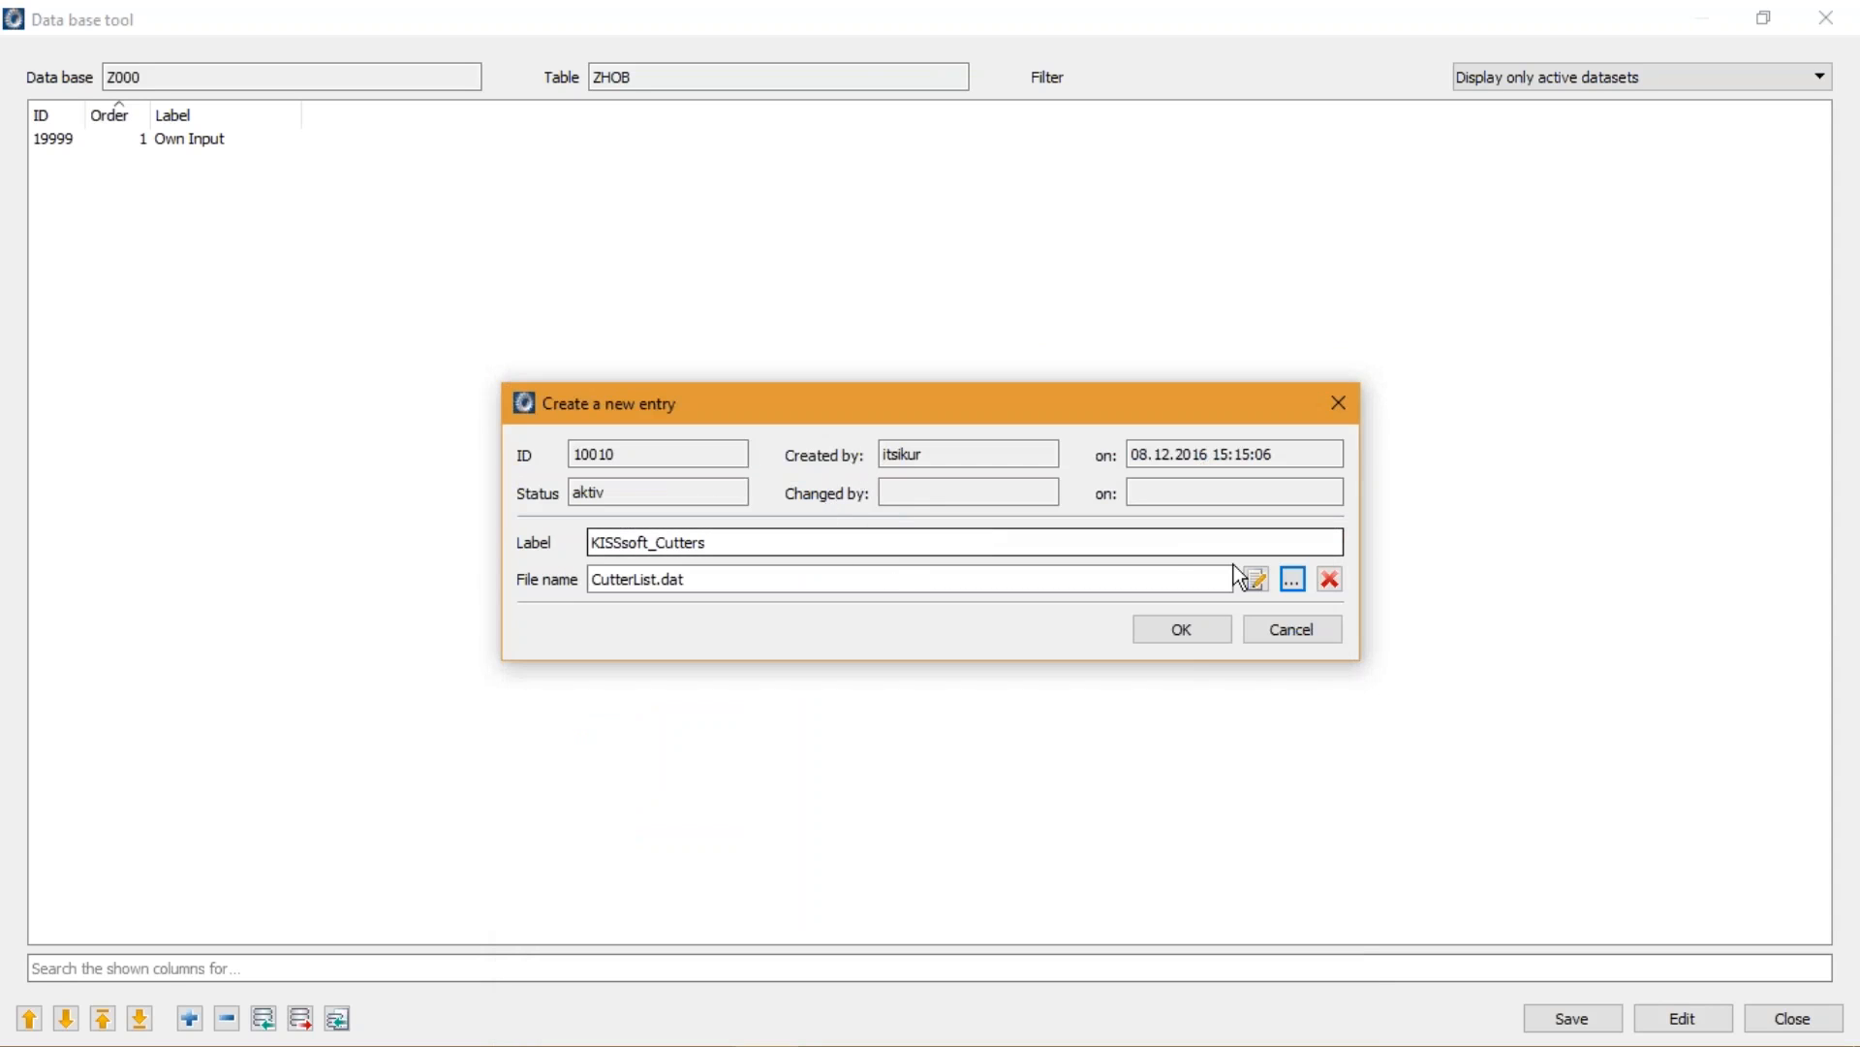
Review the contents of the assigned CutterList.dat and accept the new hobbing cutter entry
left_click(1259, 585)
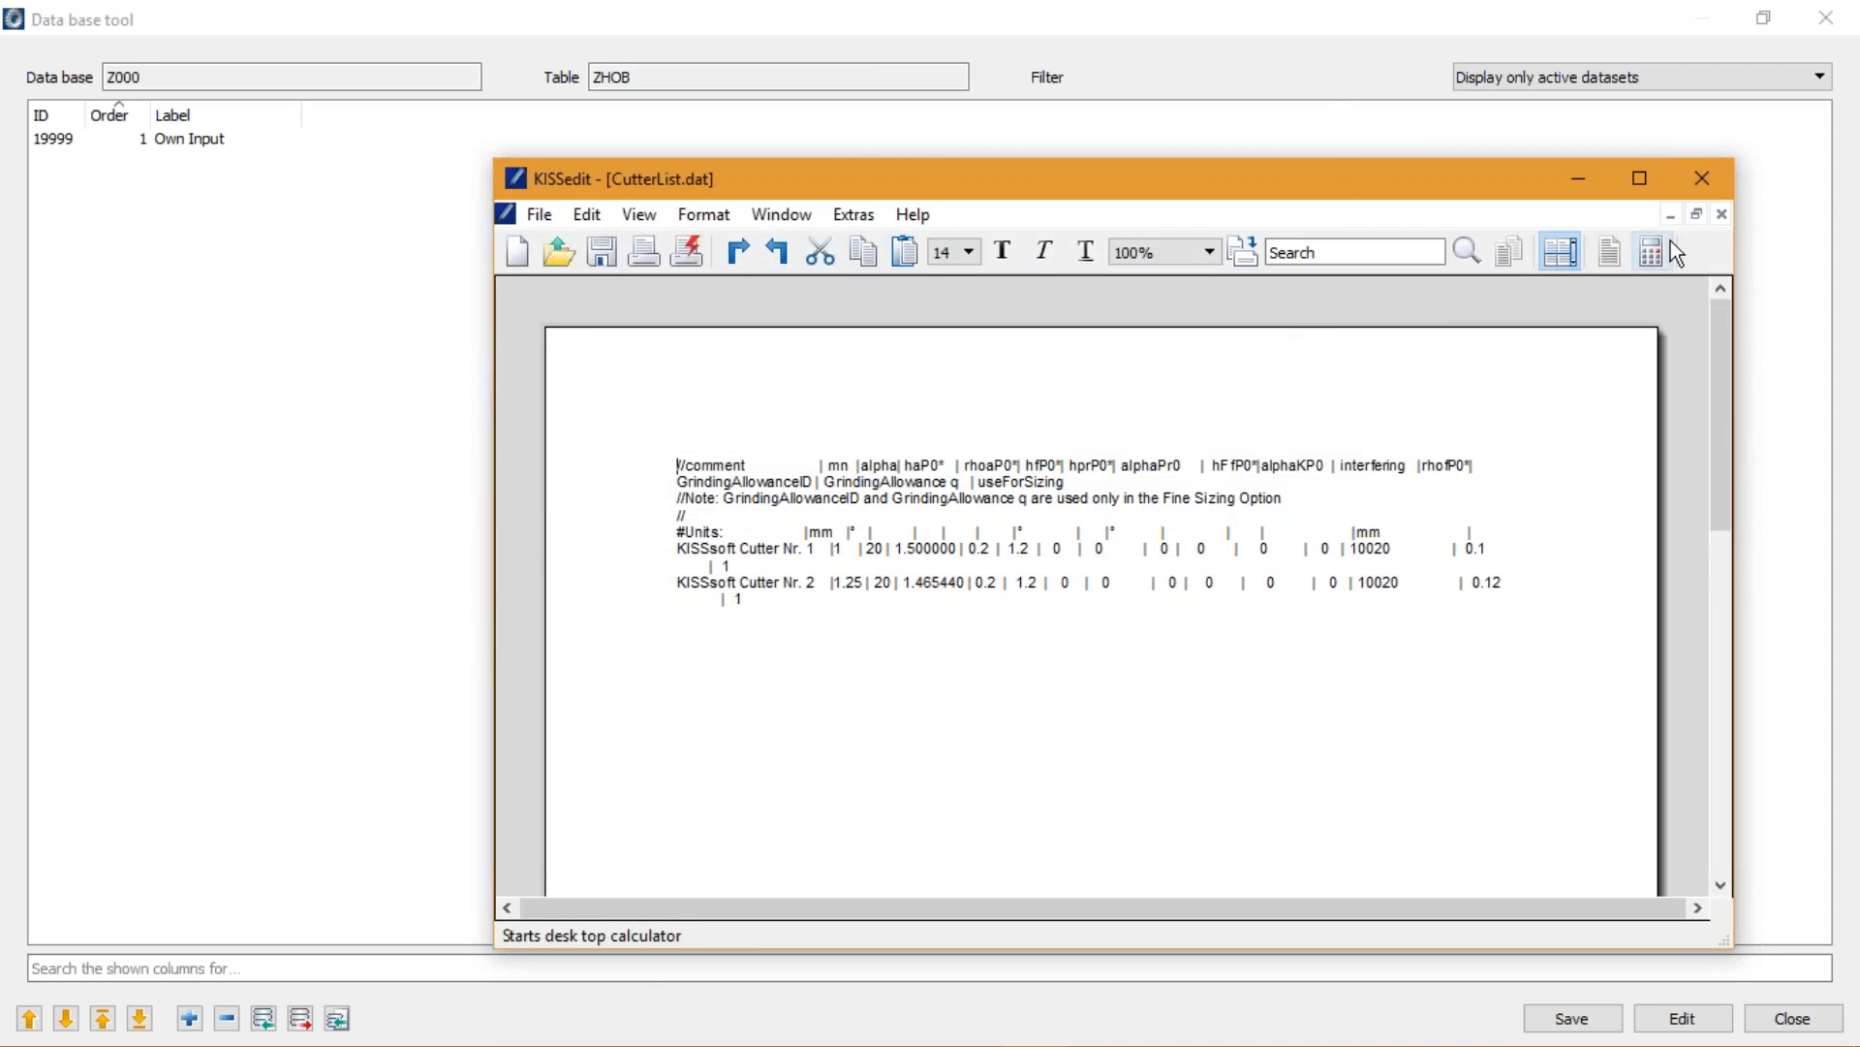
left_click(1718, 176)
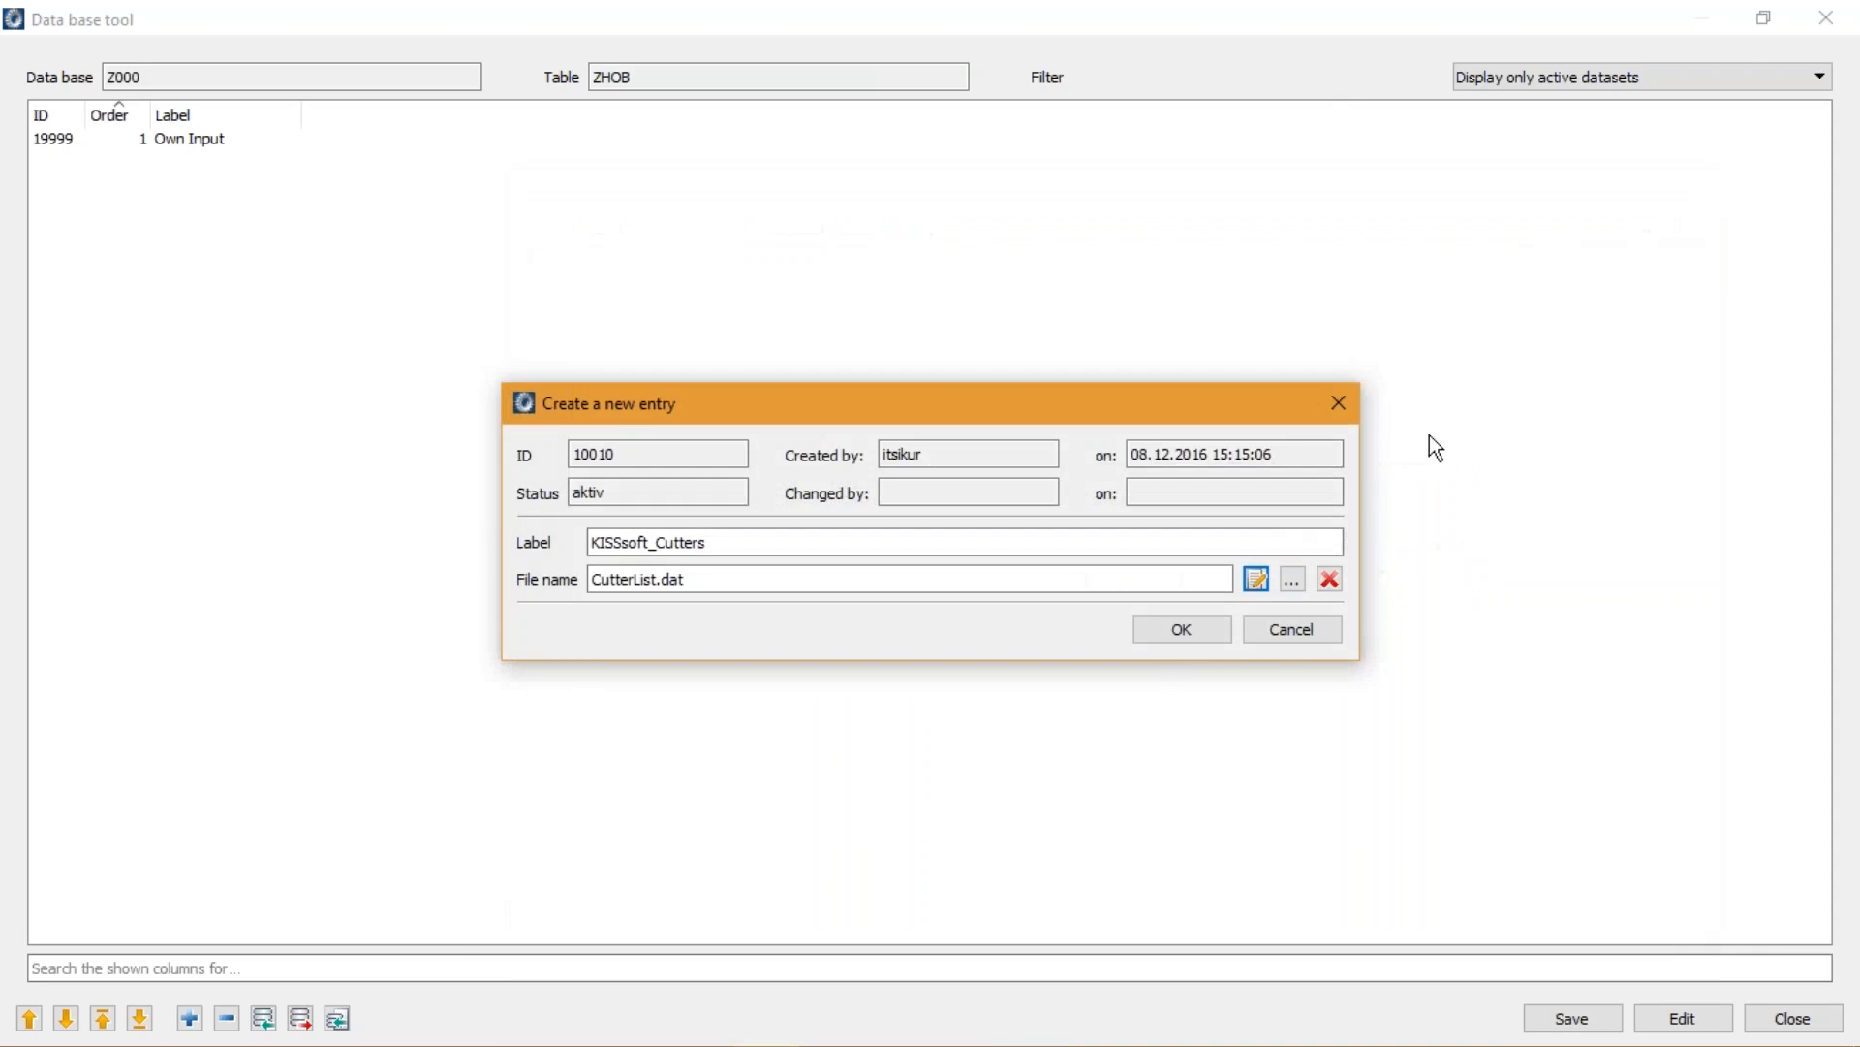
left_click(1166, 636)
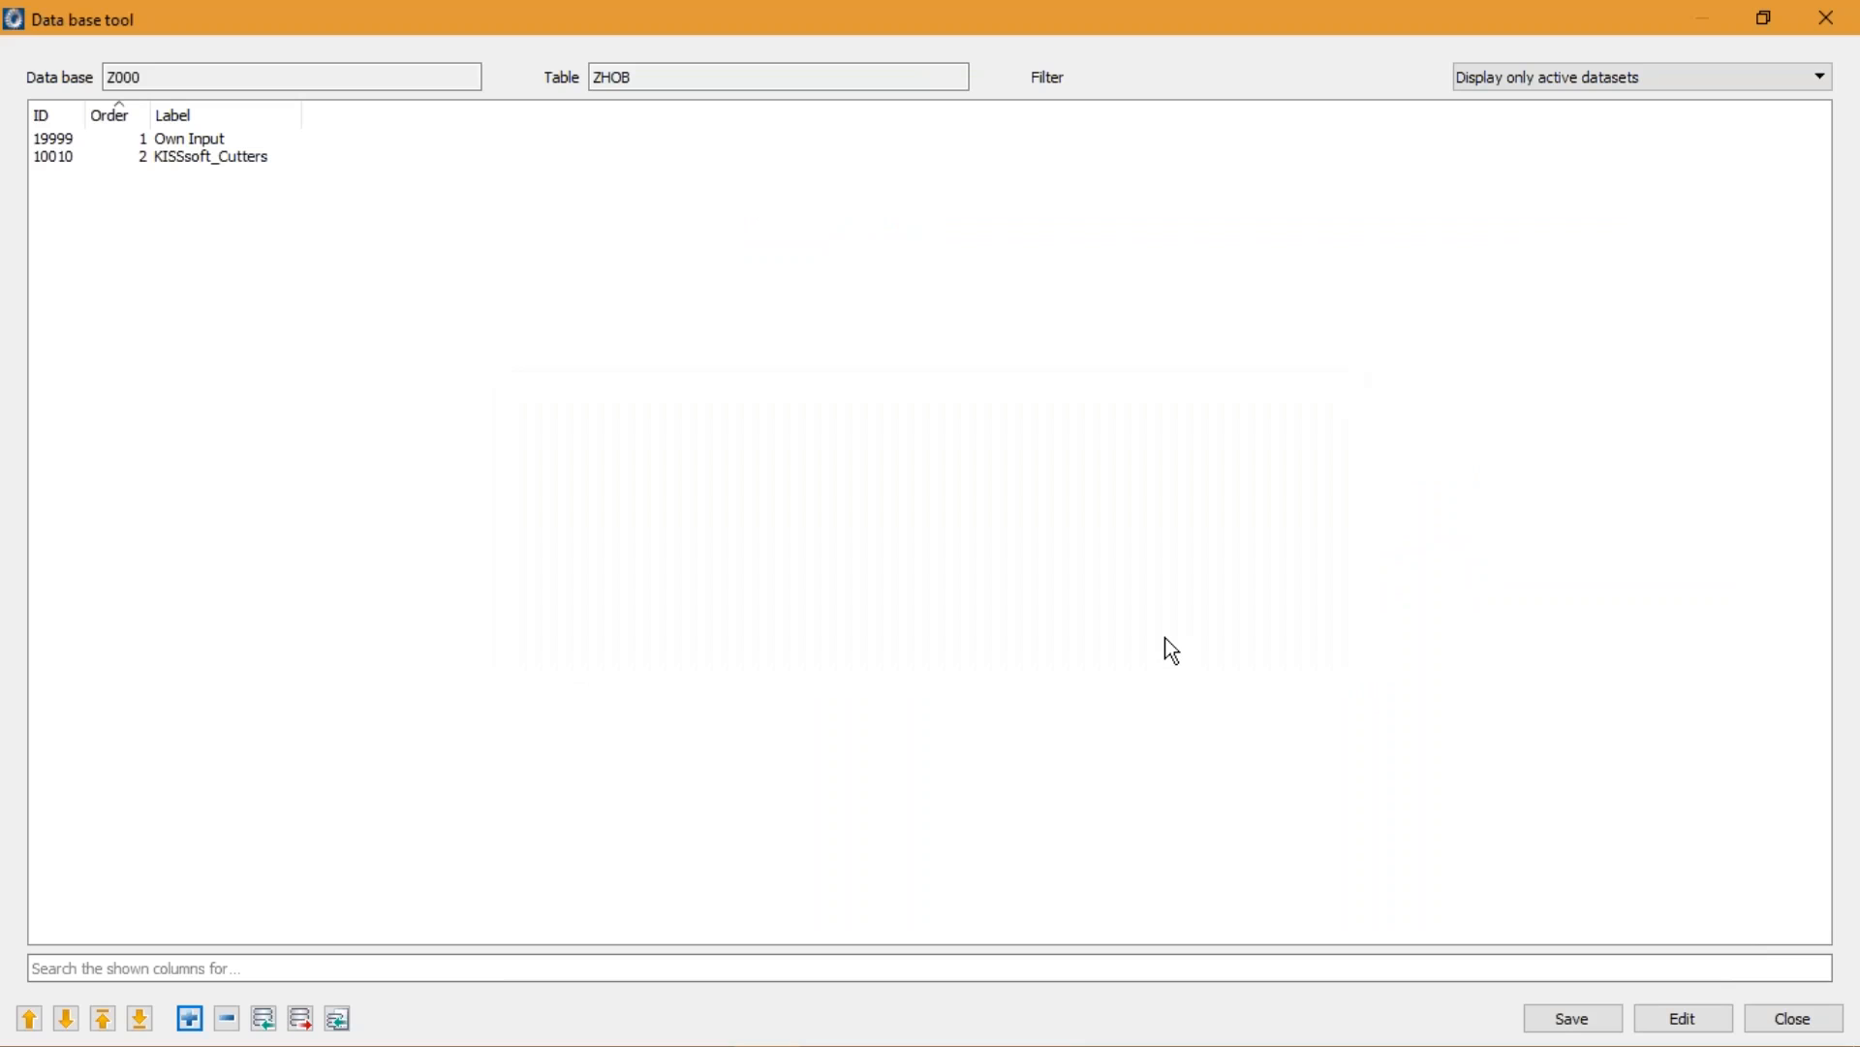
Save the hobbing cutter table to the database and return to the table list
left_click(1563, 1020)
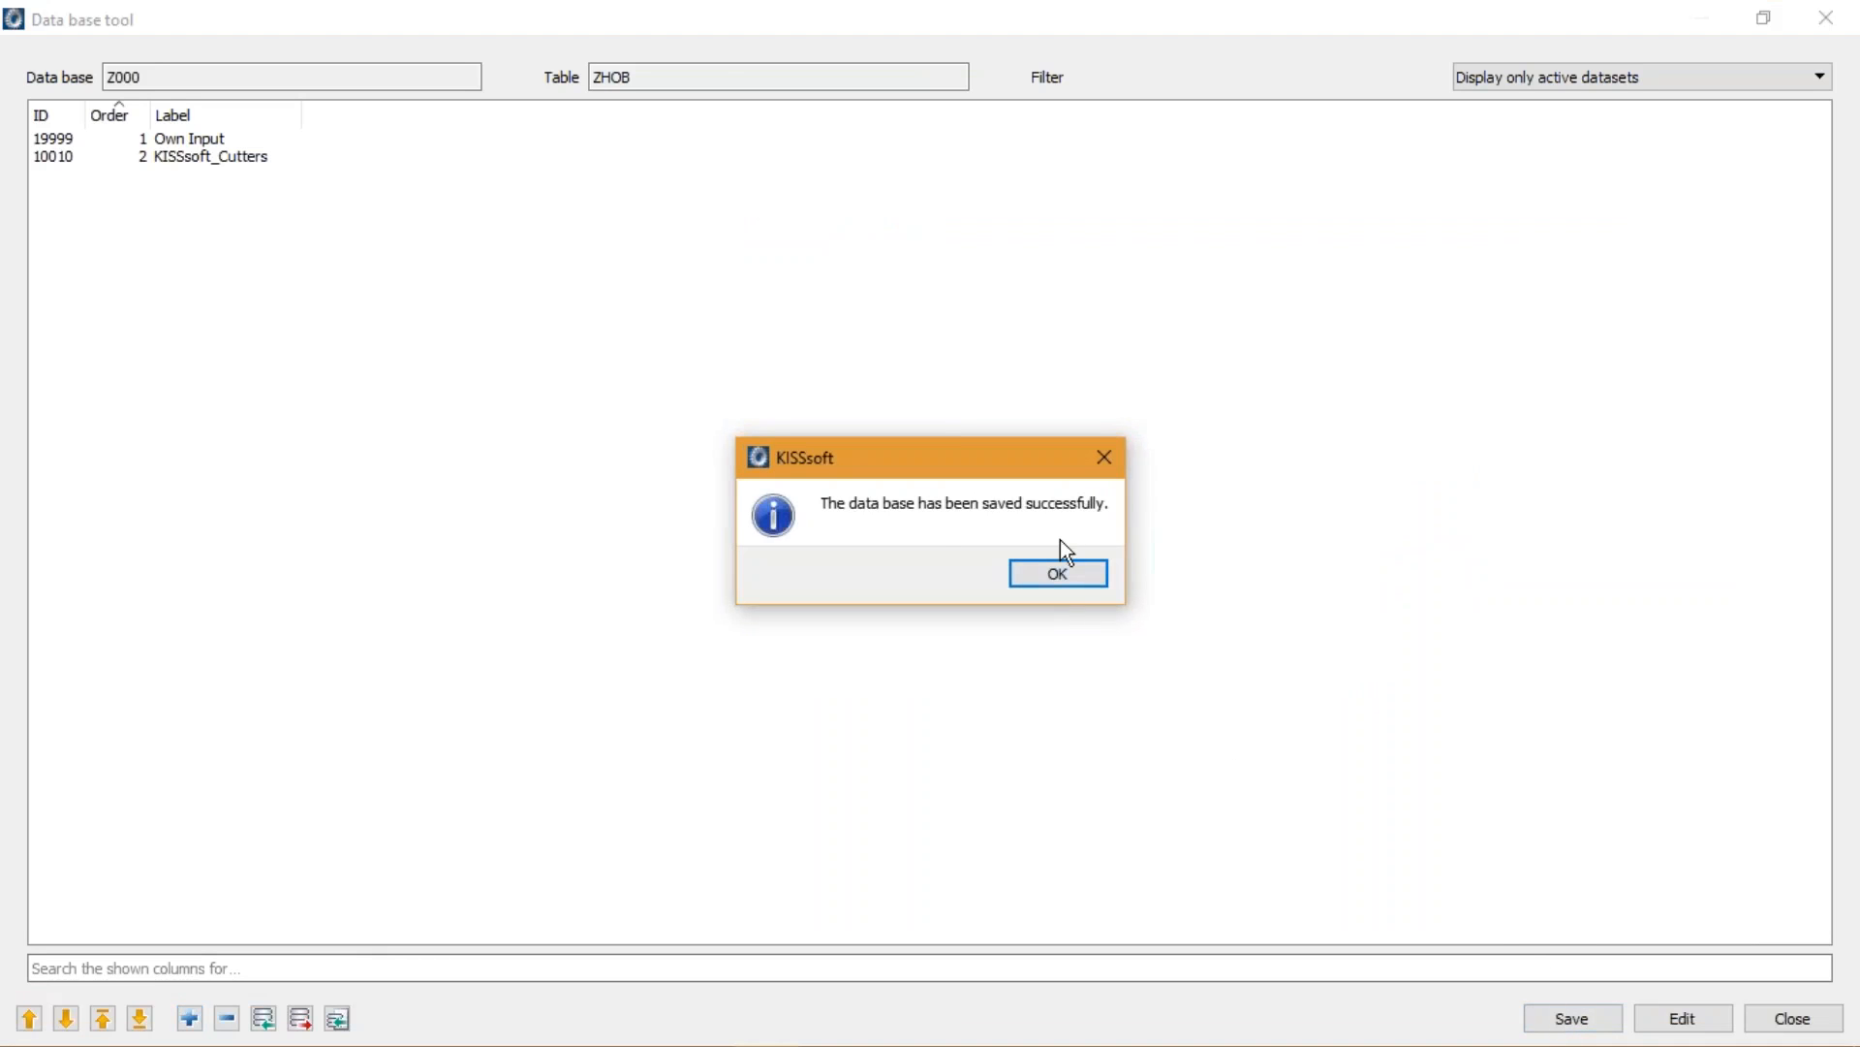
left_click(1054, 580)
left_click(1788, 1021)
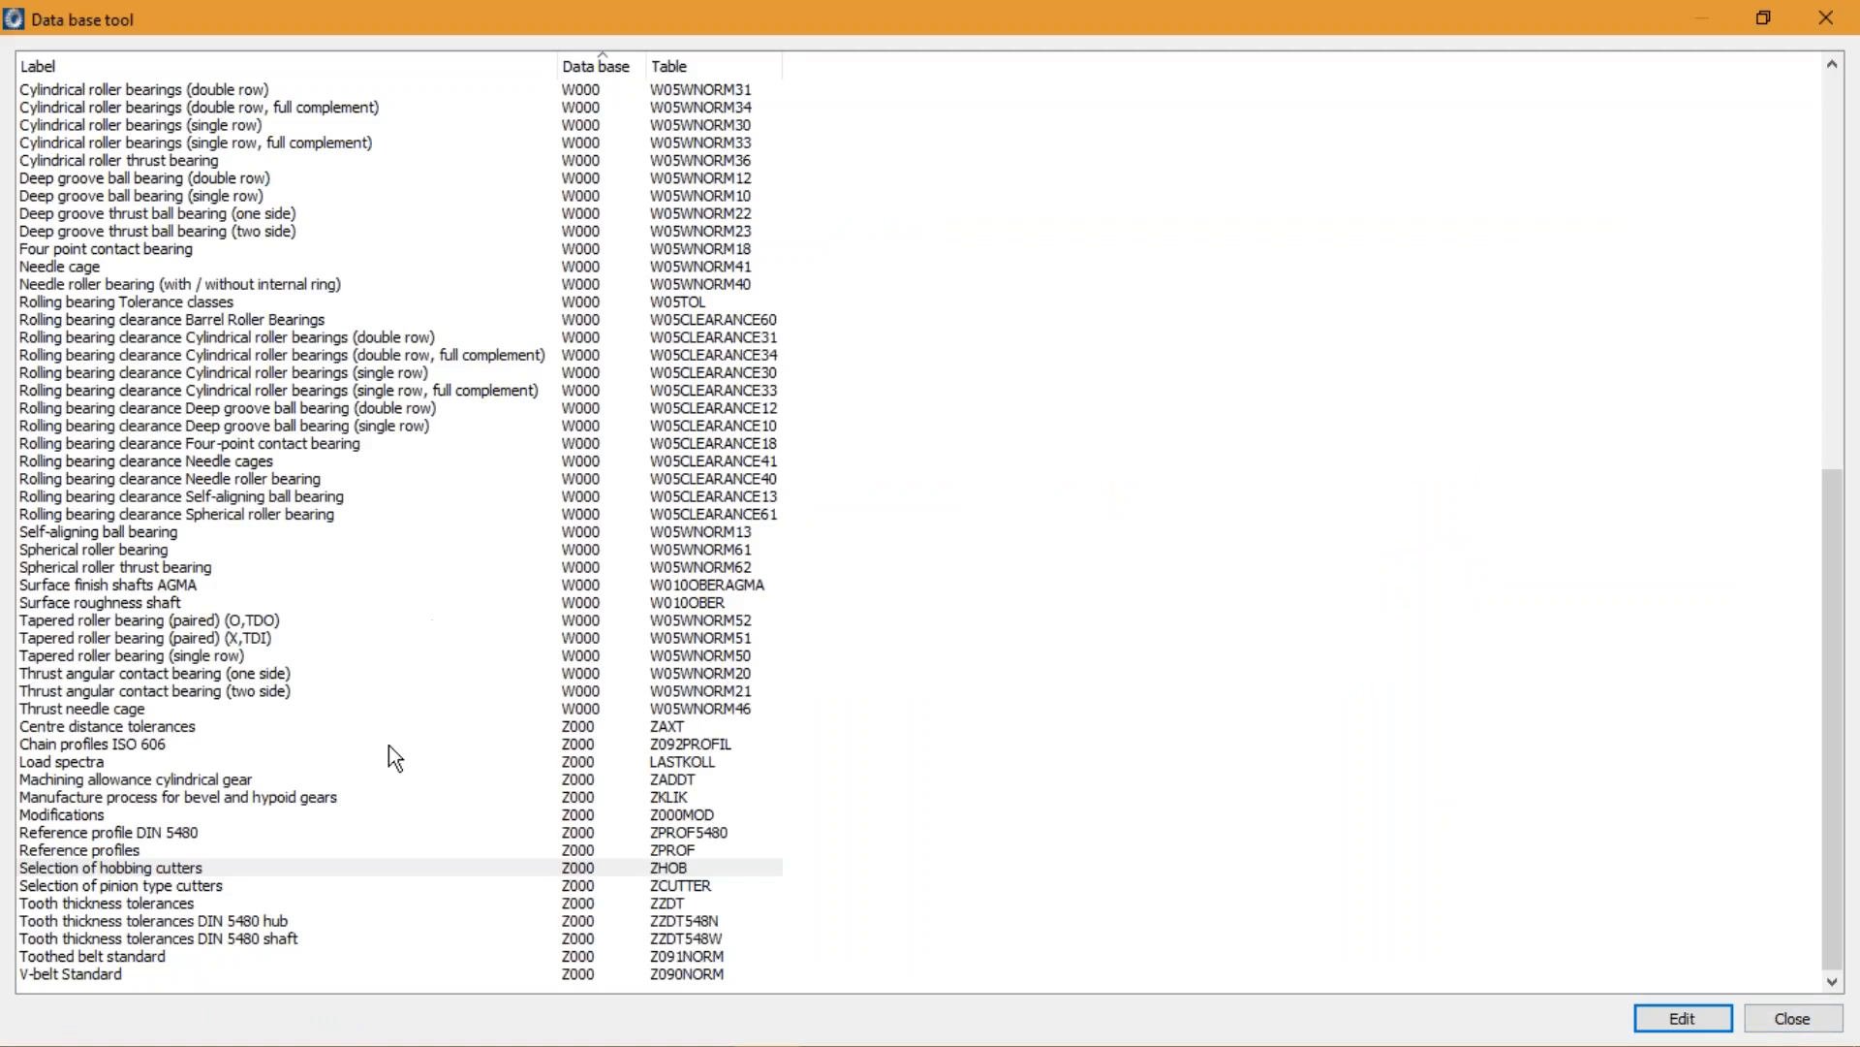
Create a cylindrical gear machining allowance entry labelled KISSsoft Grinding Alowance and assign GrindingAllowance.DAT from ext dat as its file
double_click(106, 778)
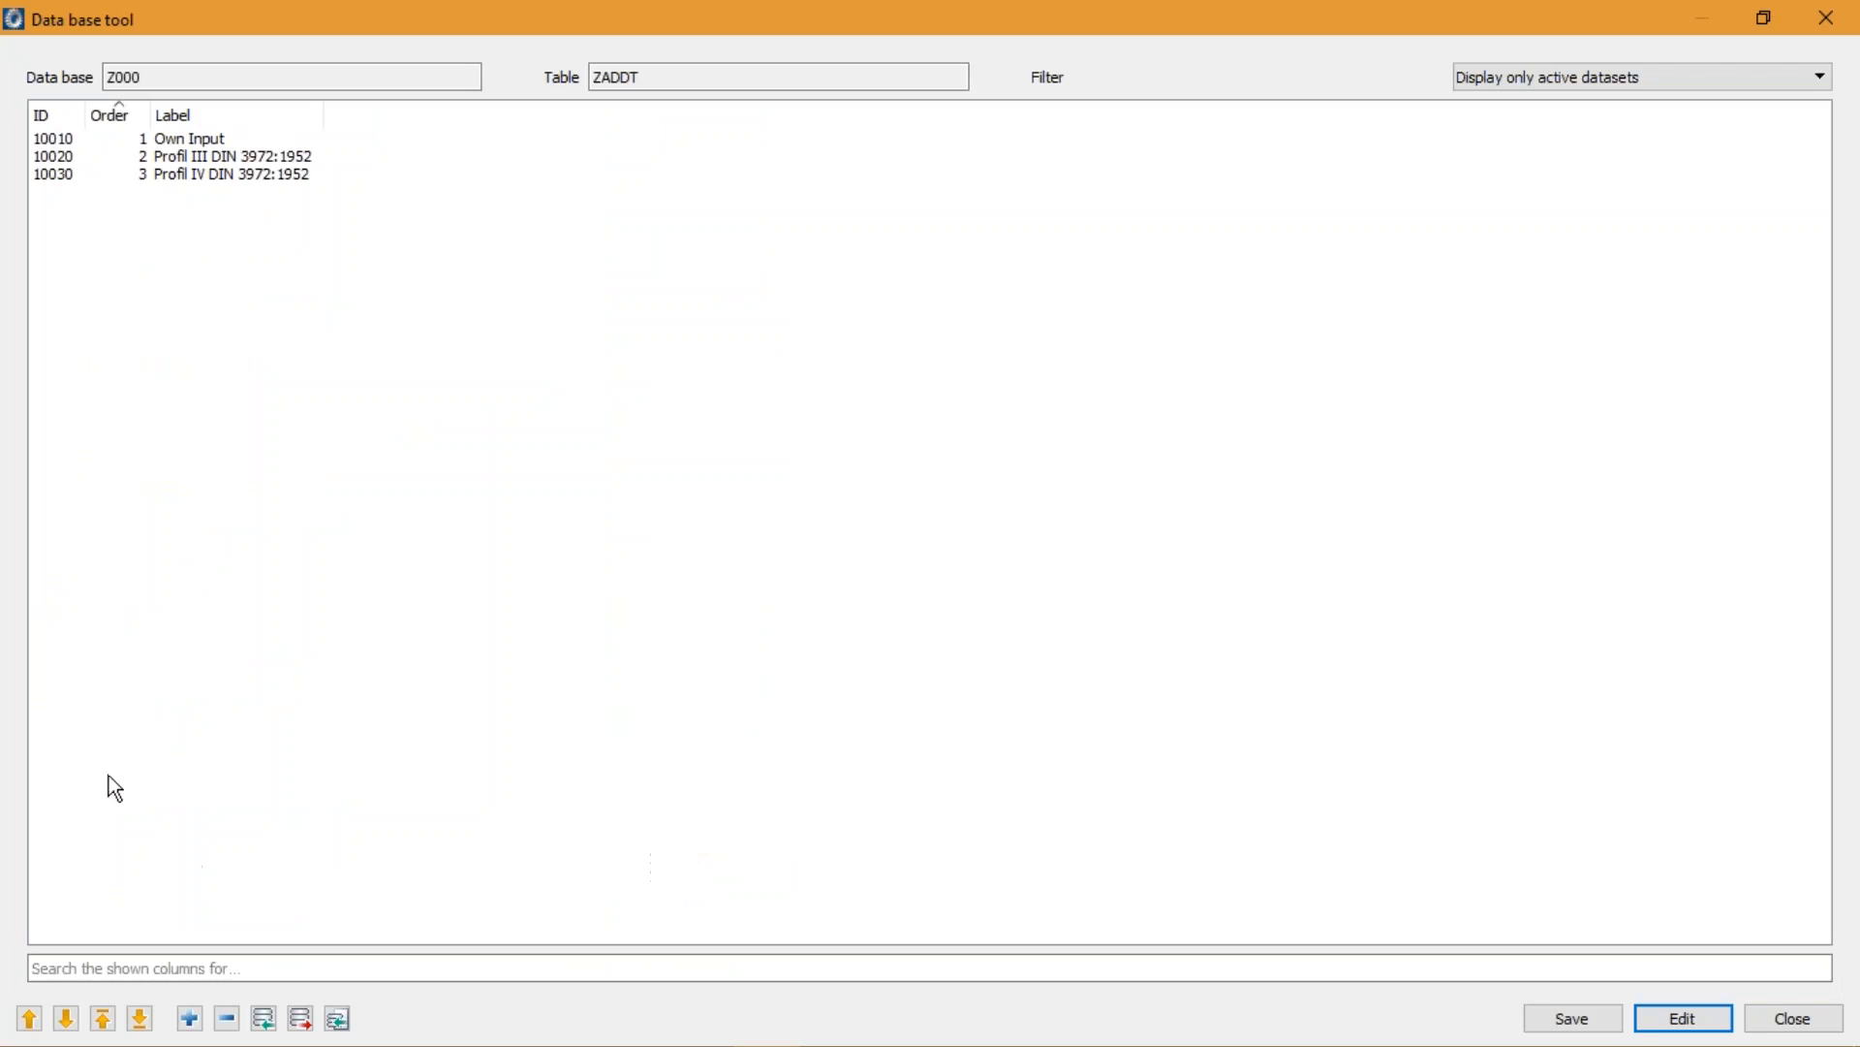
left_click(190, 1019)
left_click_drag(1066, 543, 327, 549)
type("KISSsoft")
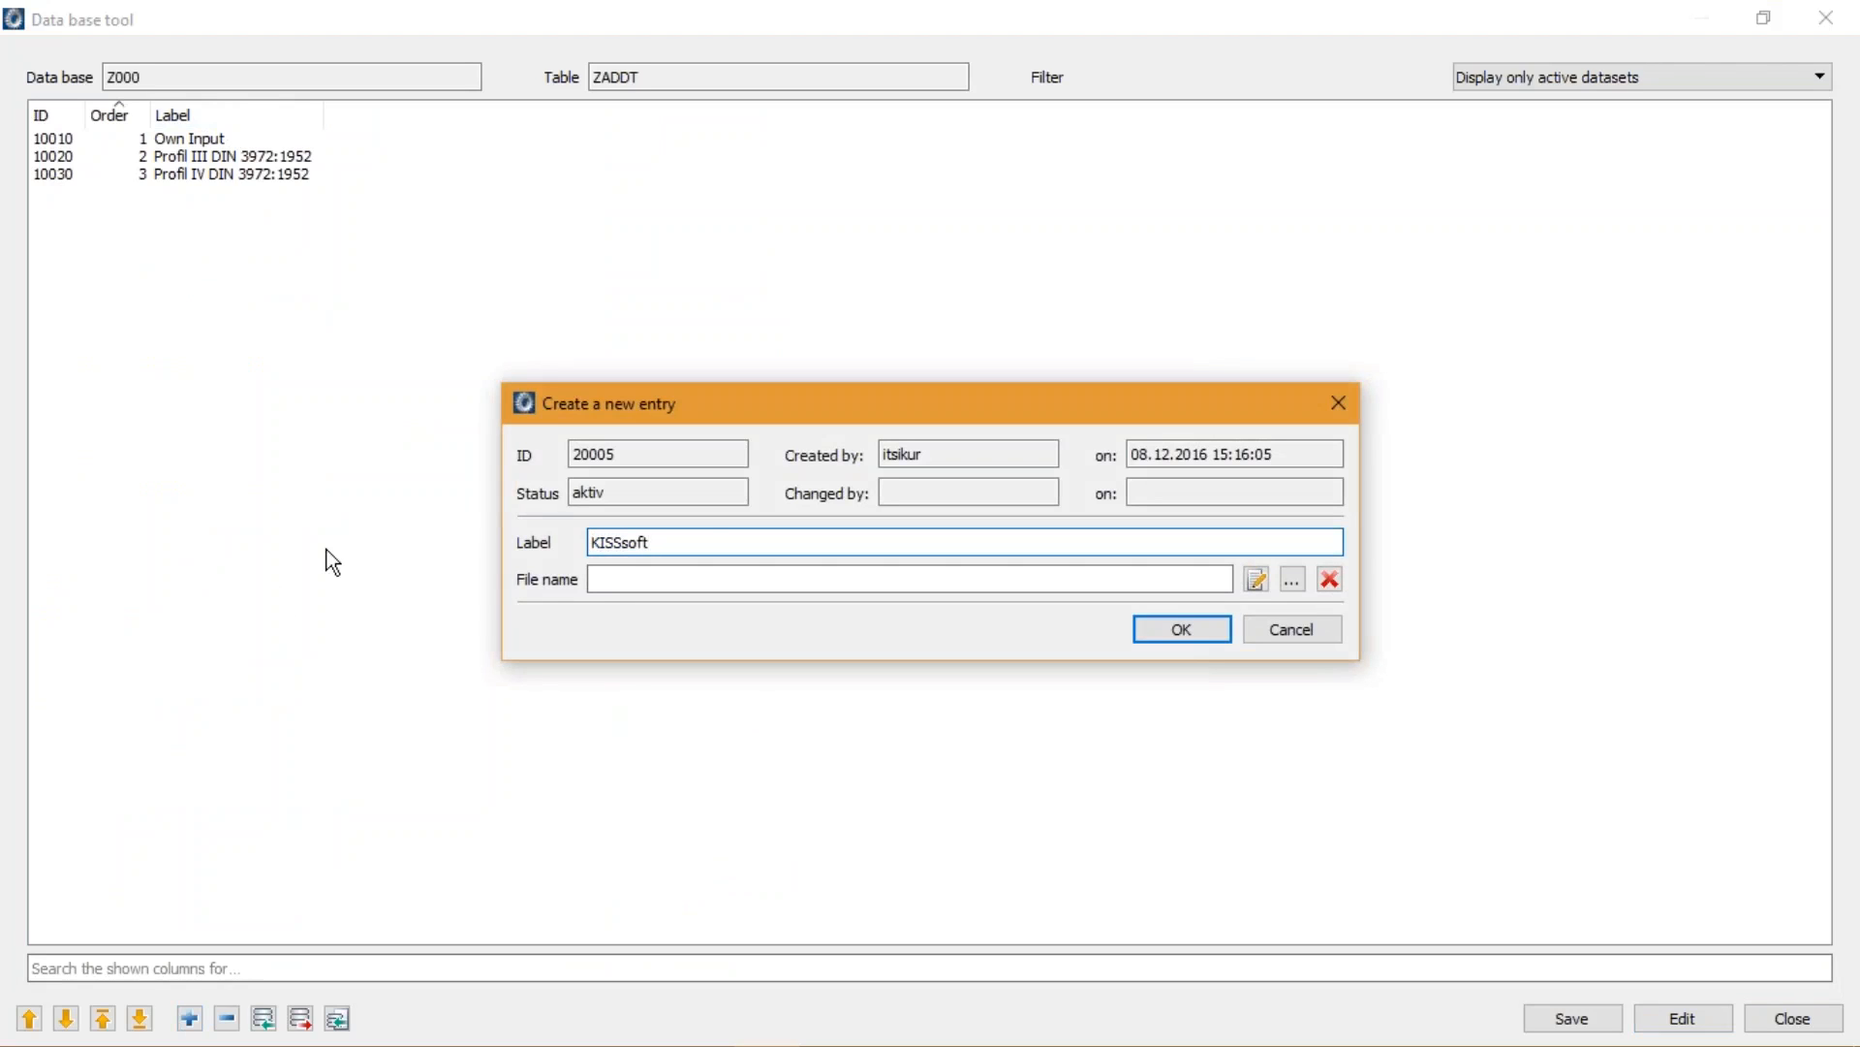
type(" Grinding Alowance")
left_click(1291, 587)
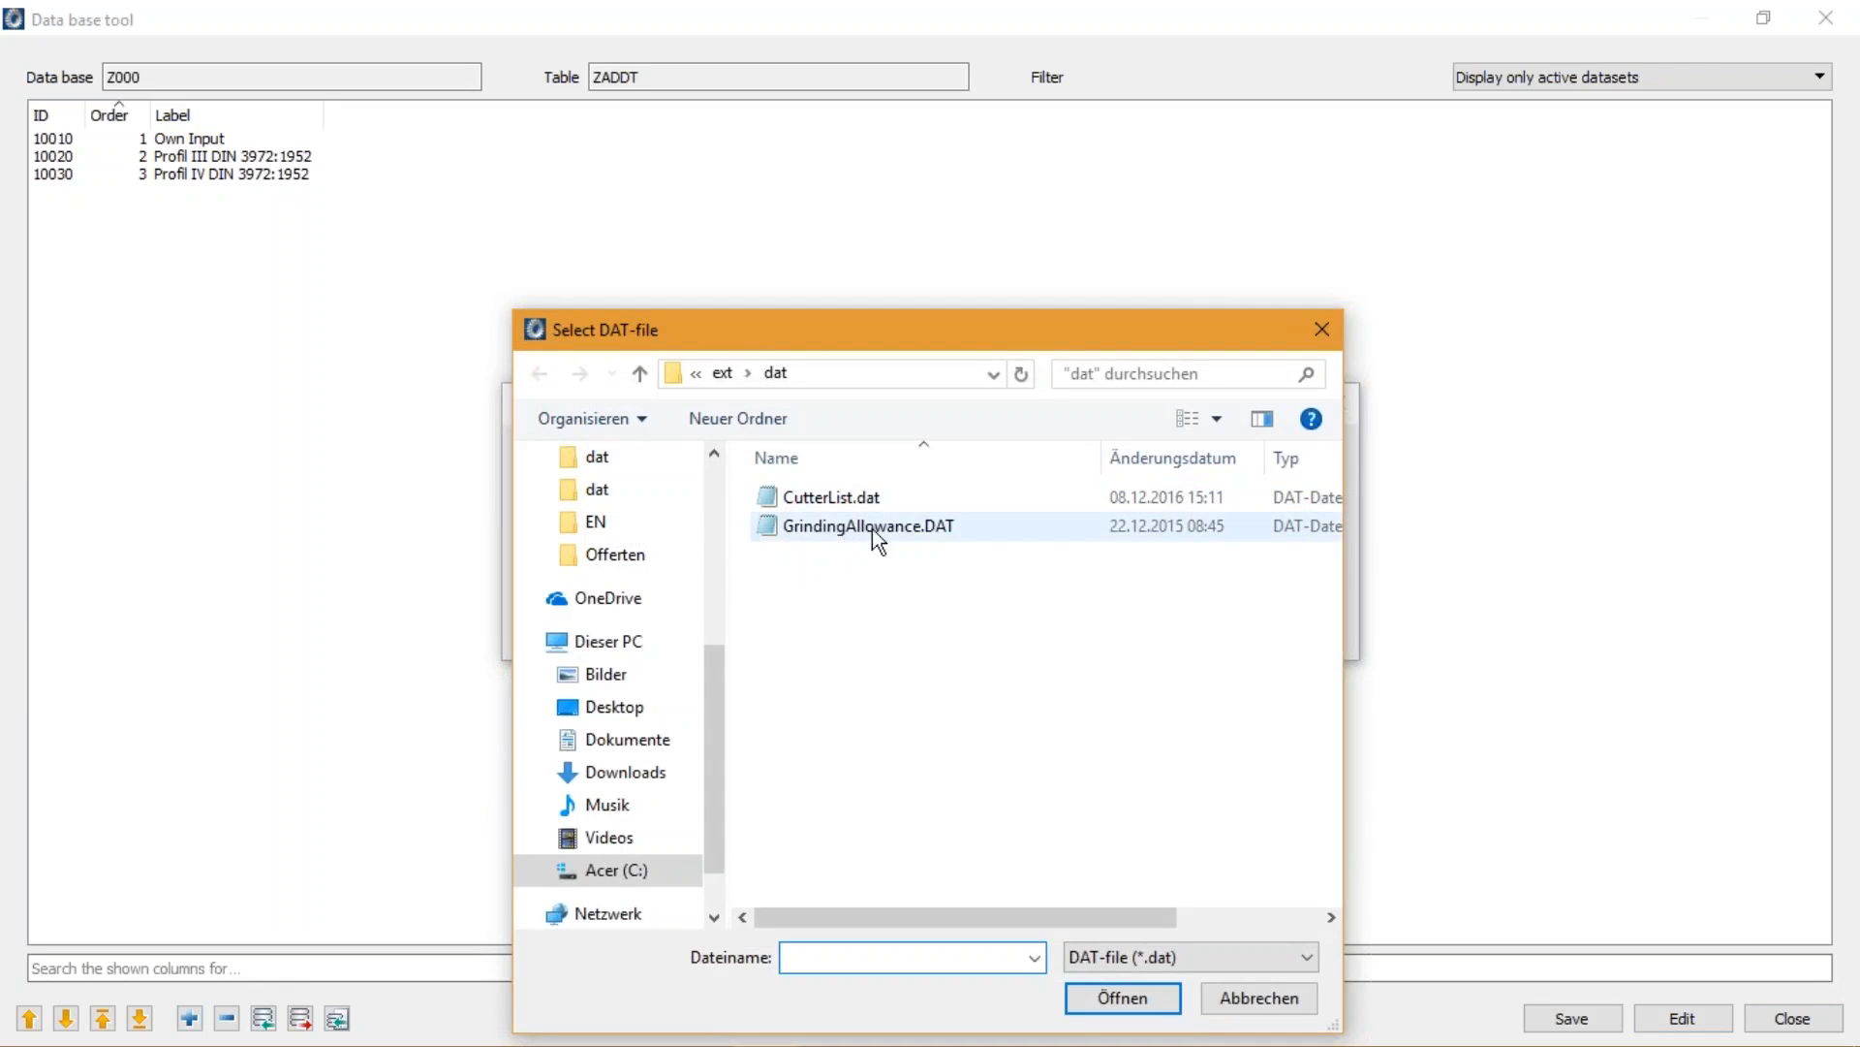
double_click(886, 523)
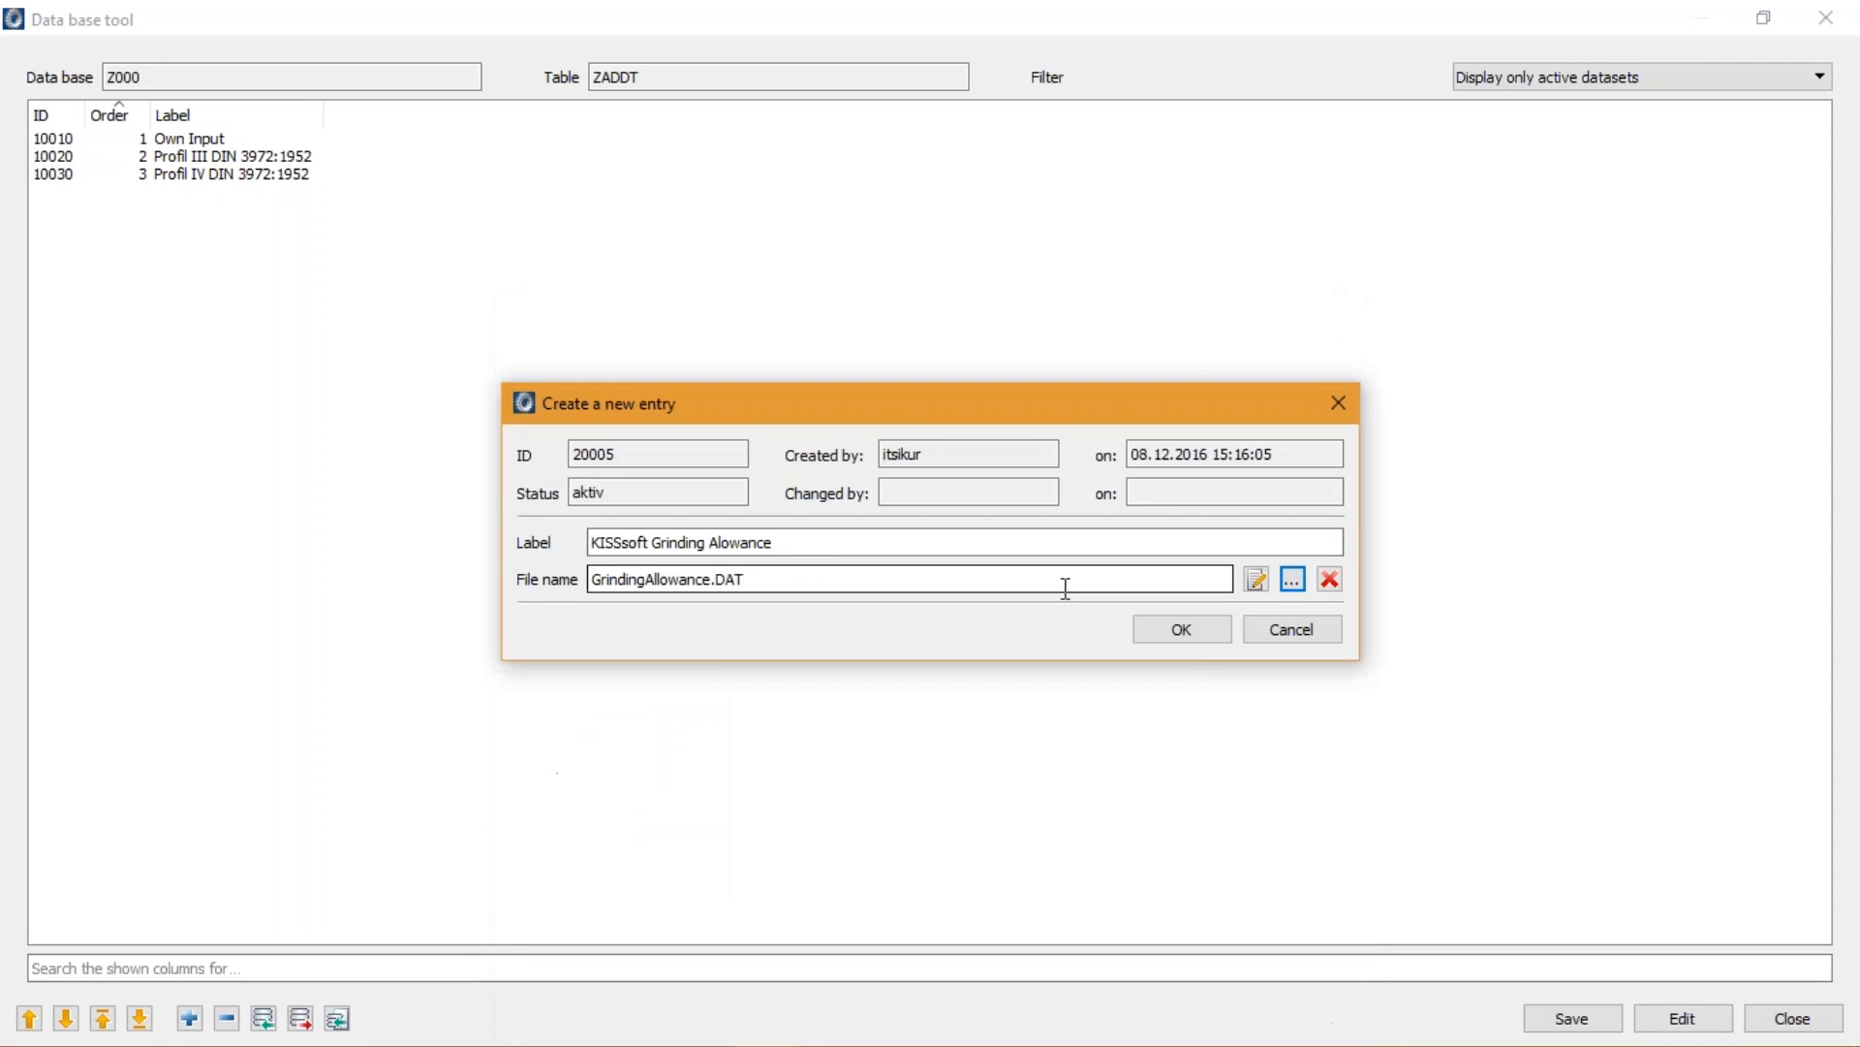
left_click(1171, 631)
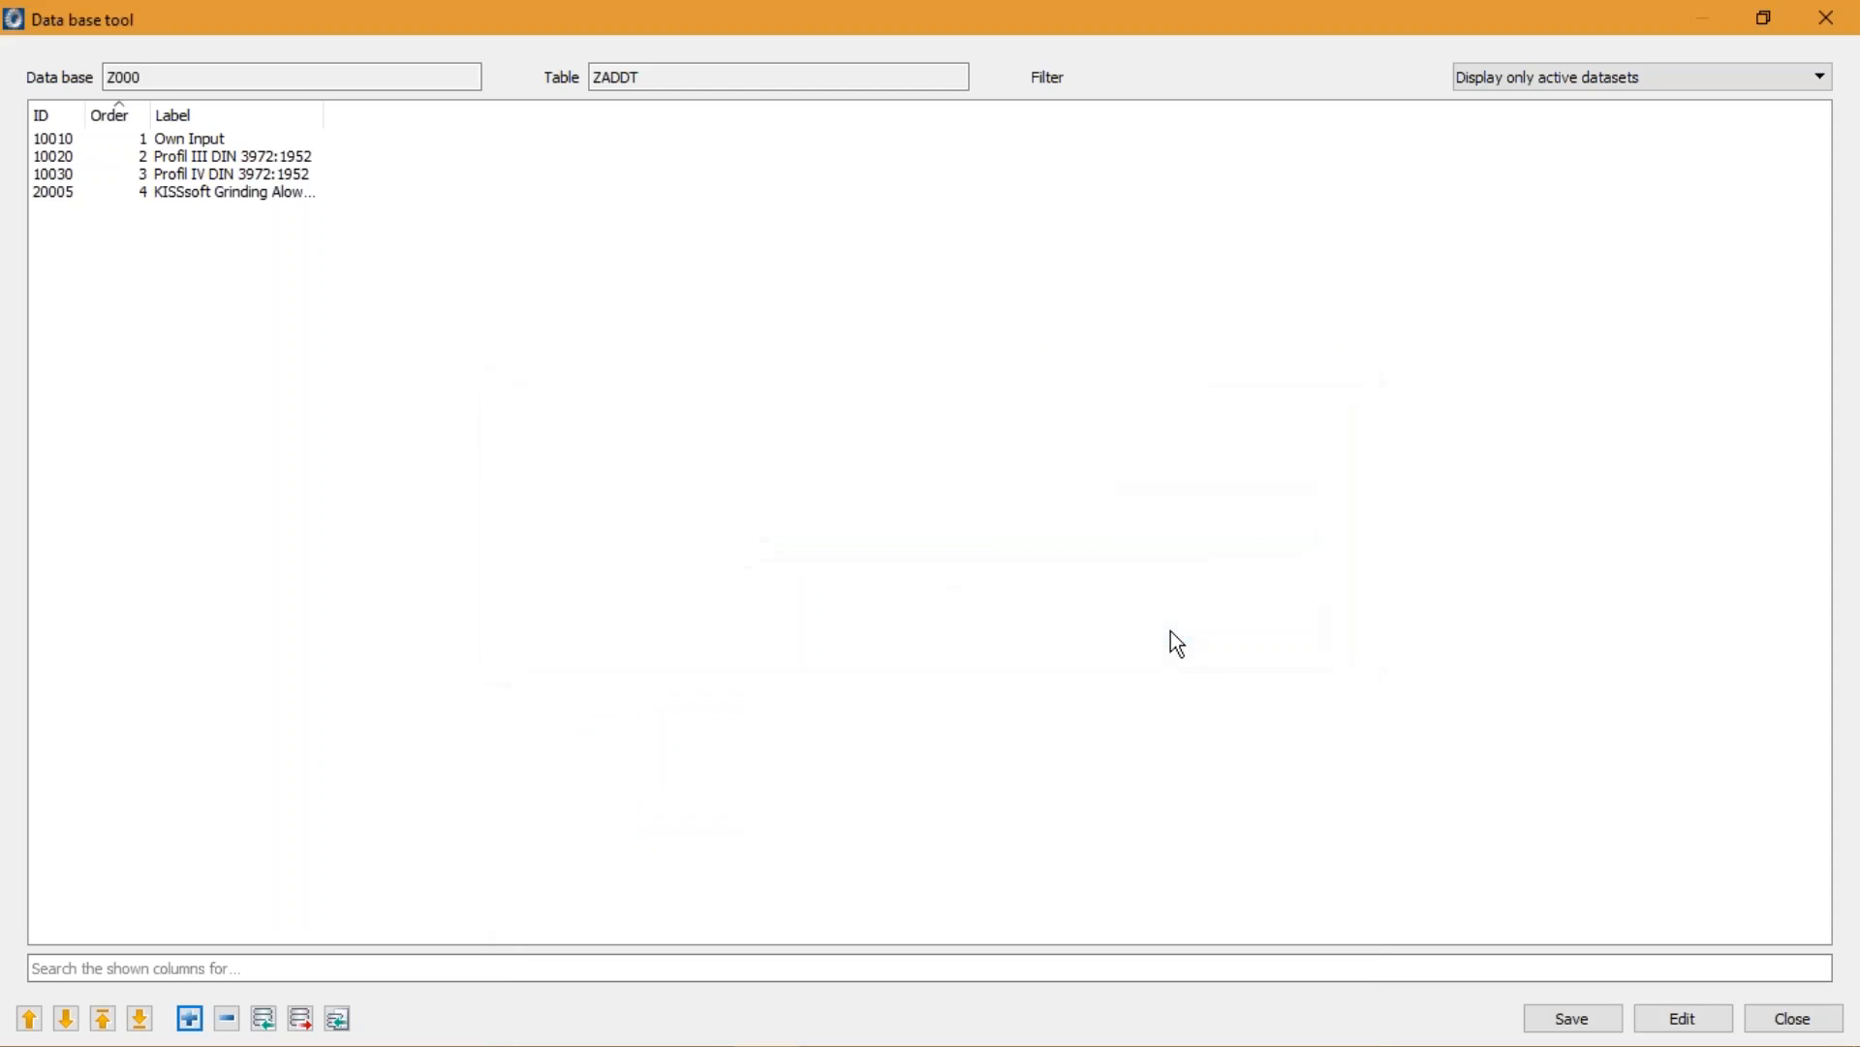
Save the machining allowance table to the database and close the database tool
left_click(1566, 1019)
left_click(1067, 575)
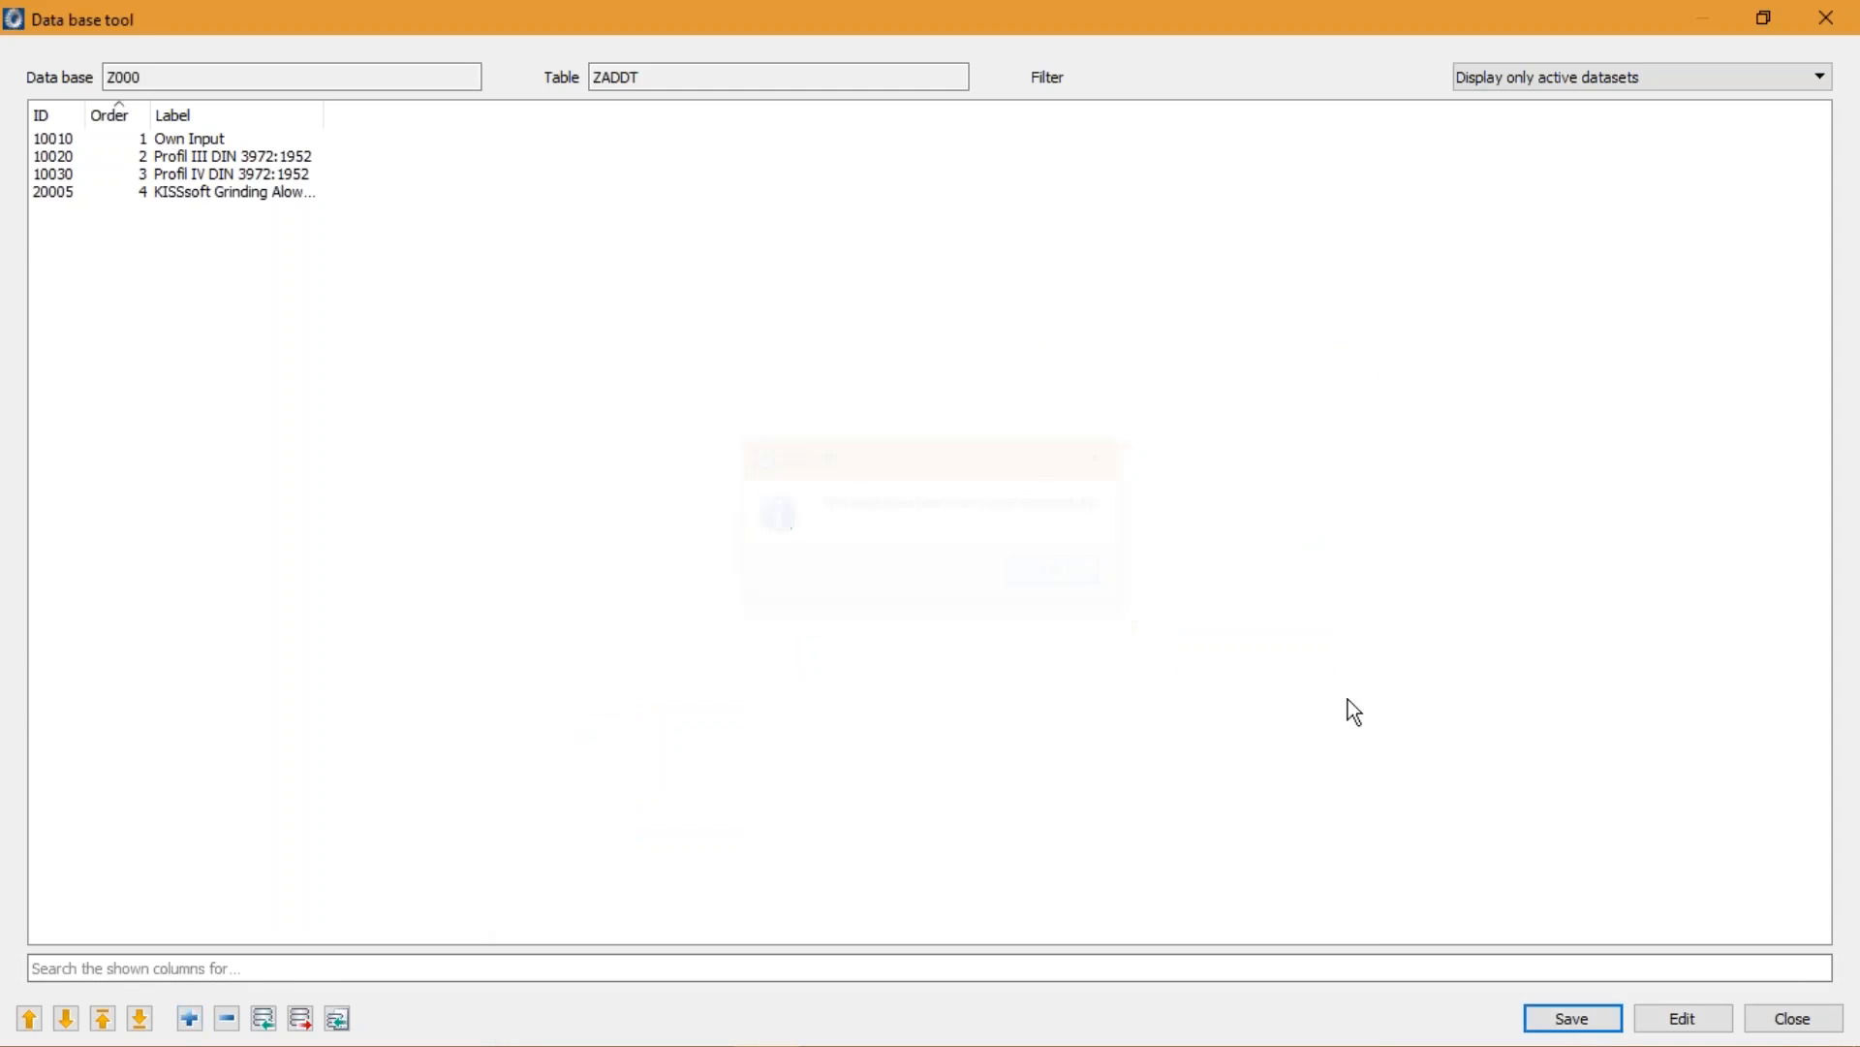
left_click(1792, 1018)
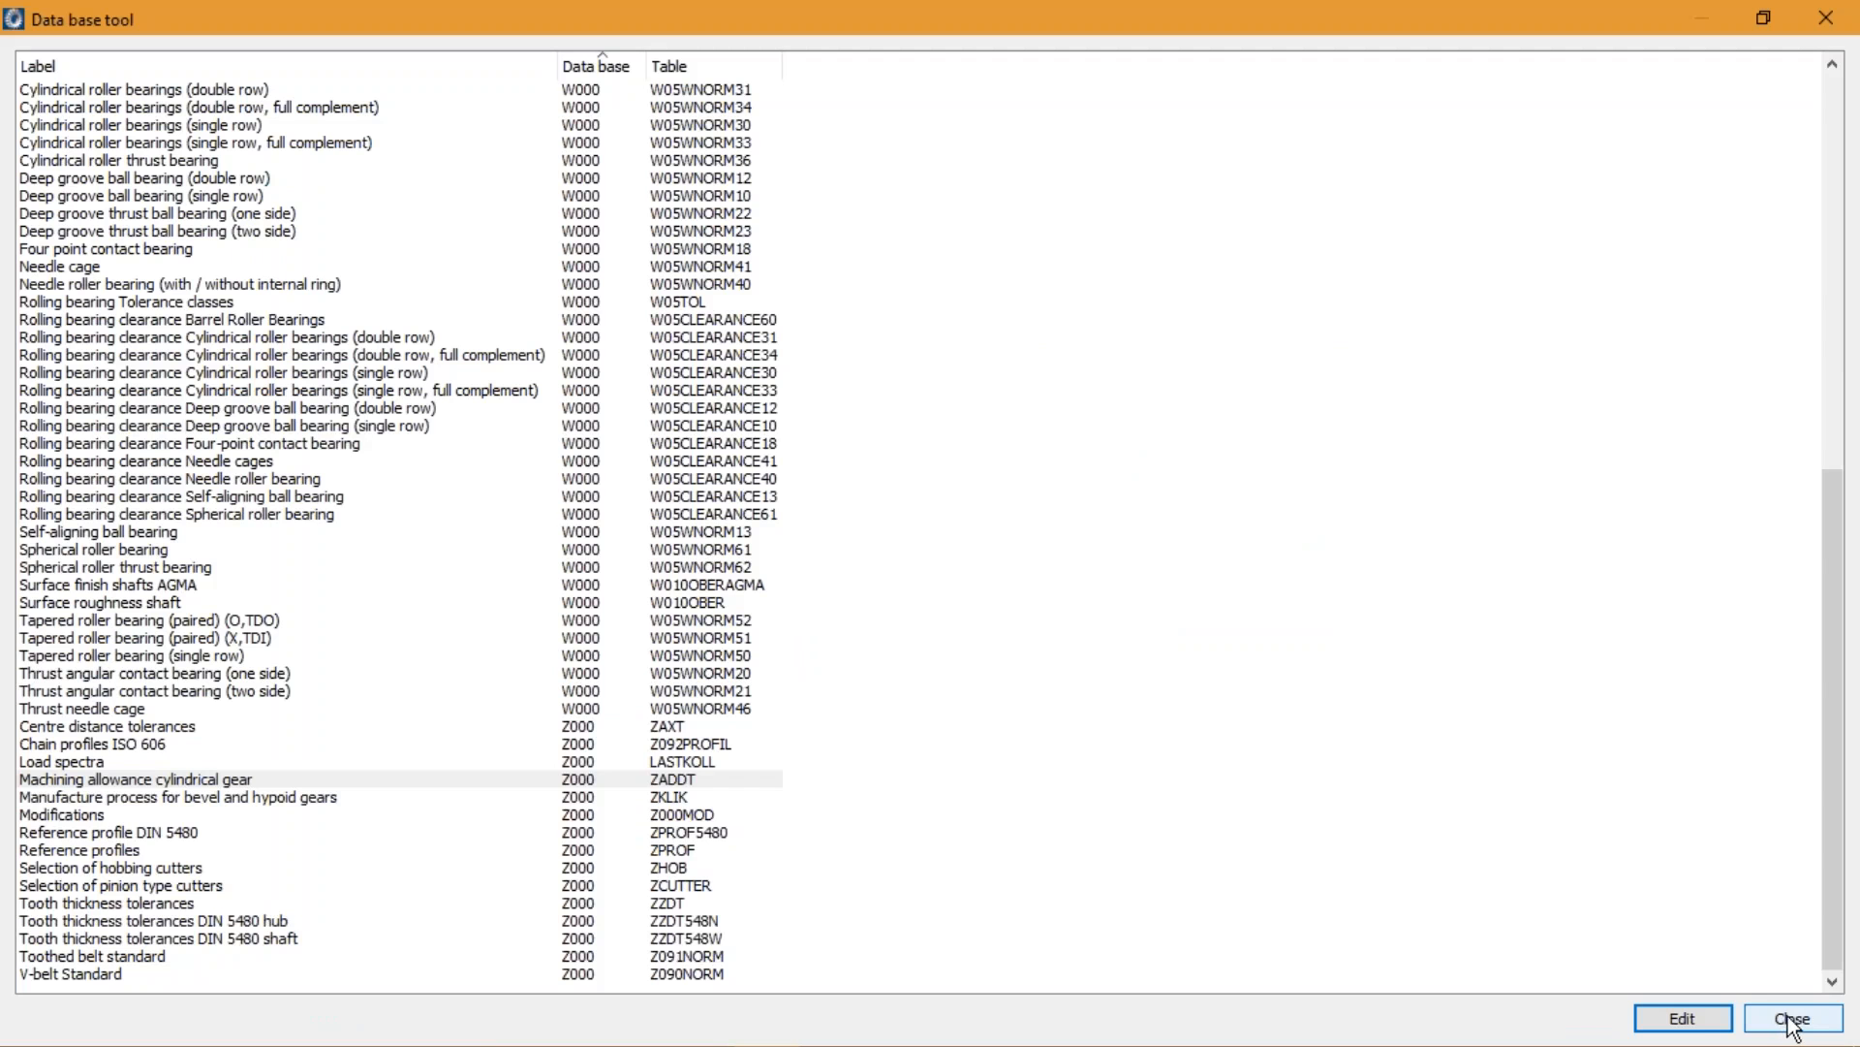
left_click(1792, 1019)
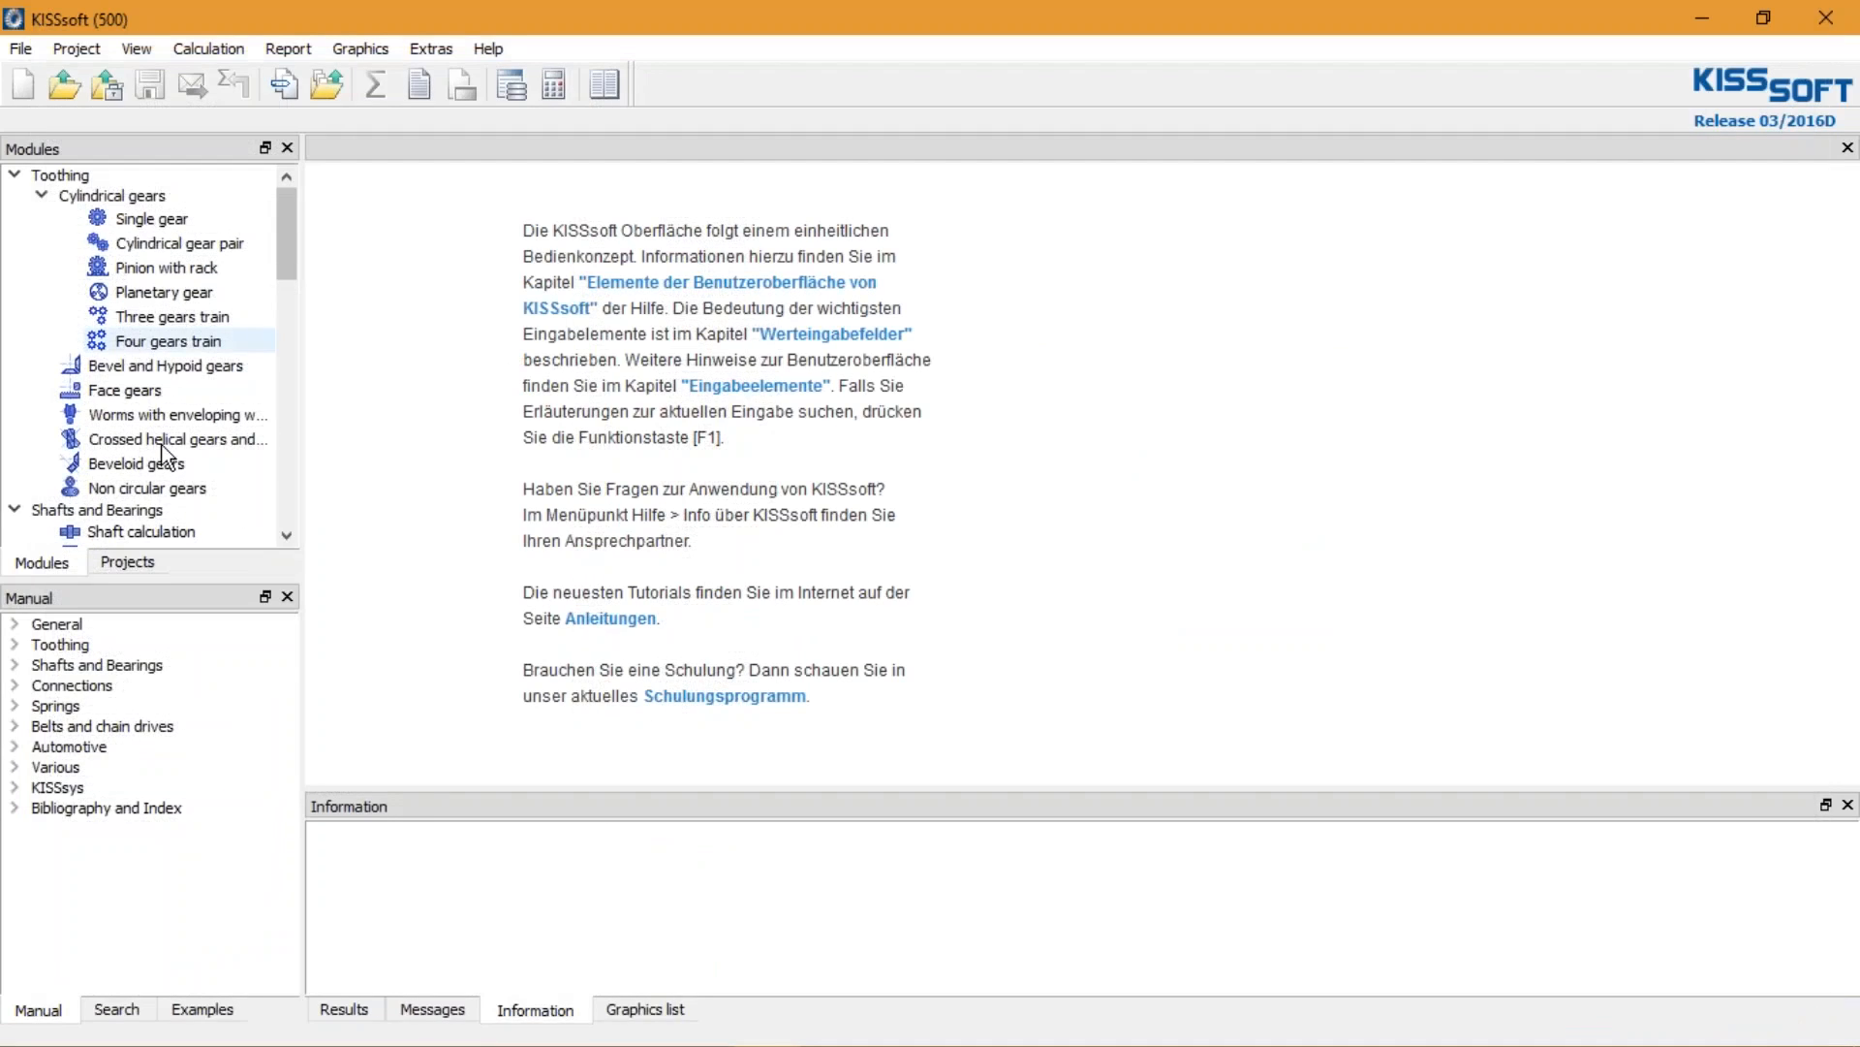
Open the cylindrical gears example CylGearPair 1 (spur gear)
mouse_move(204, 1030)
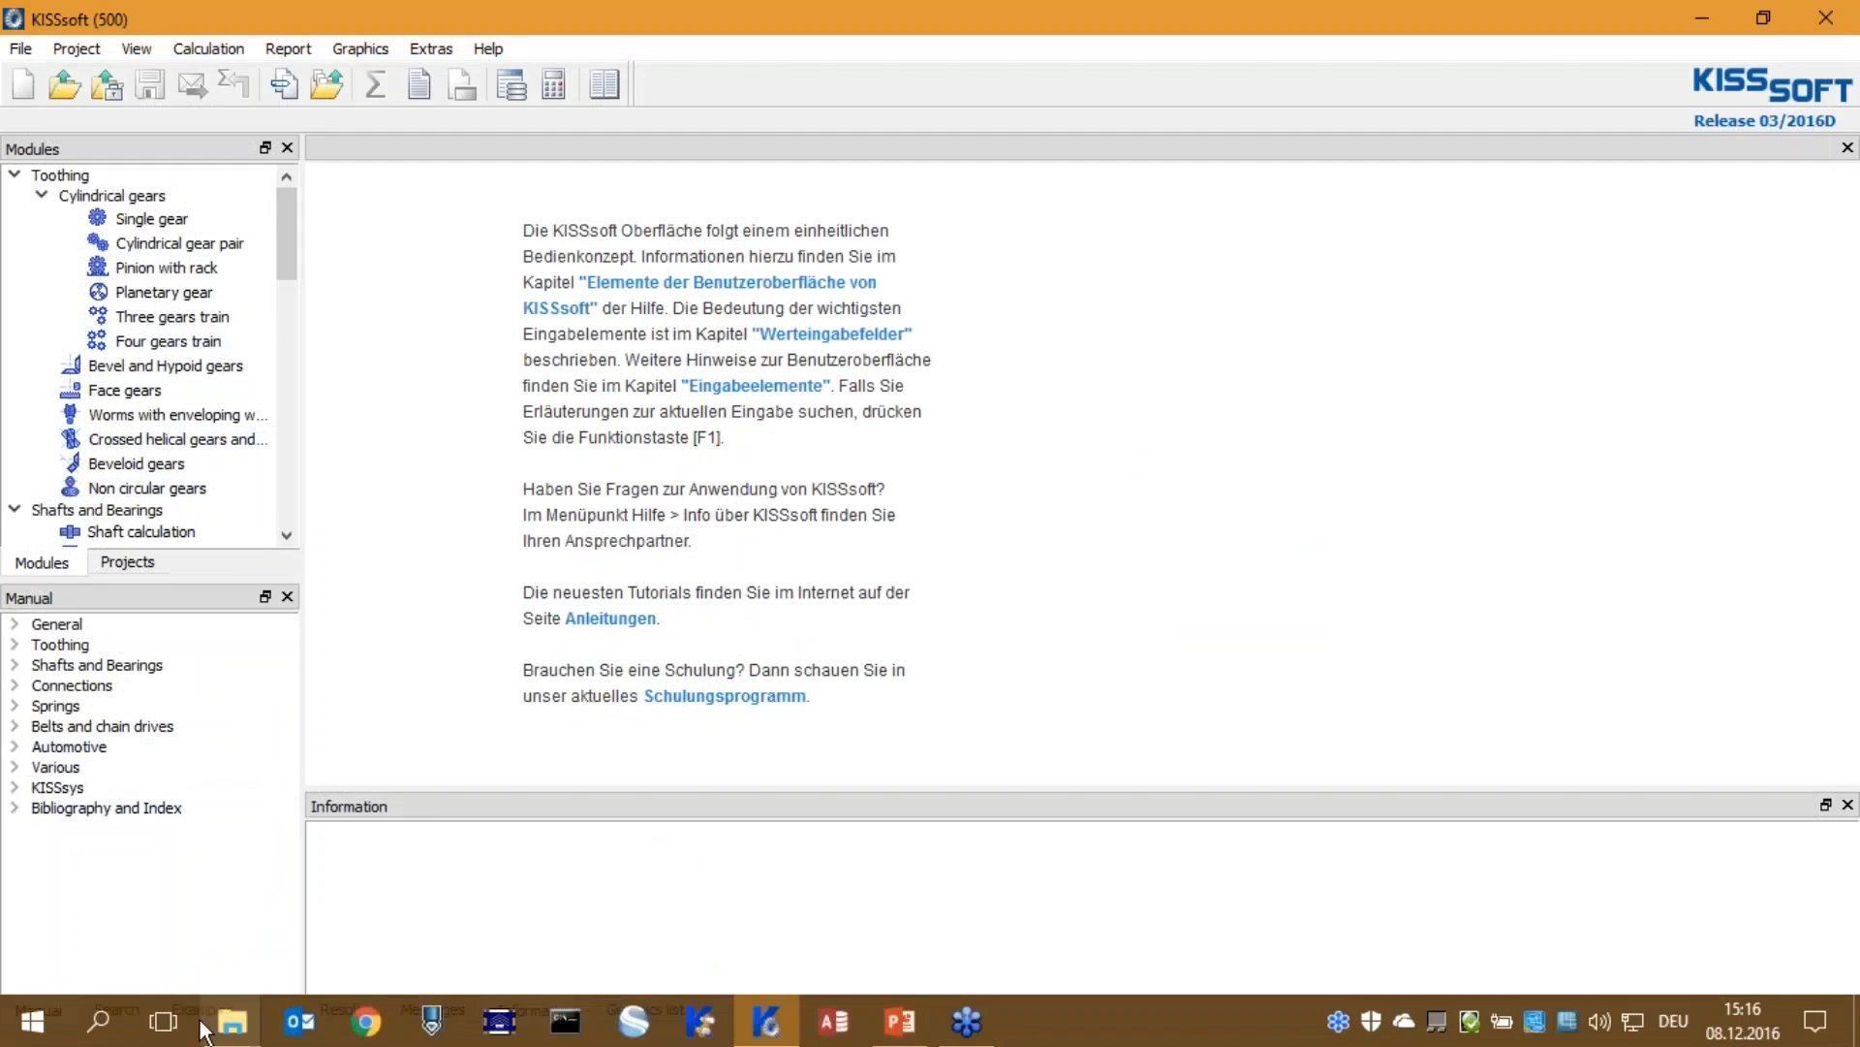
left_click(201, 1008)
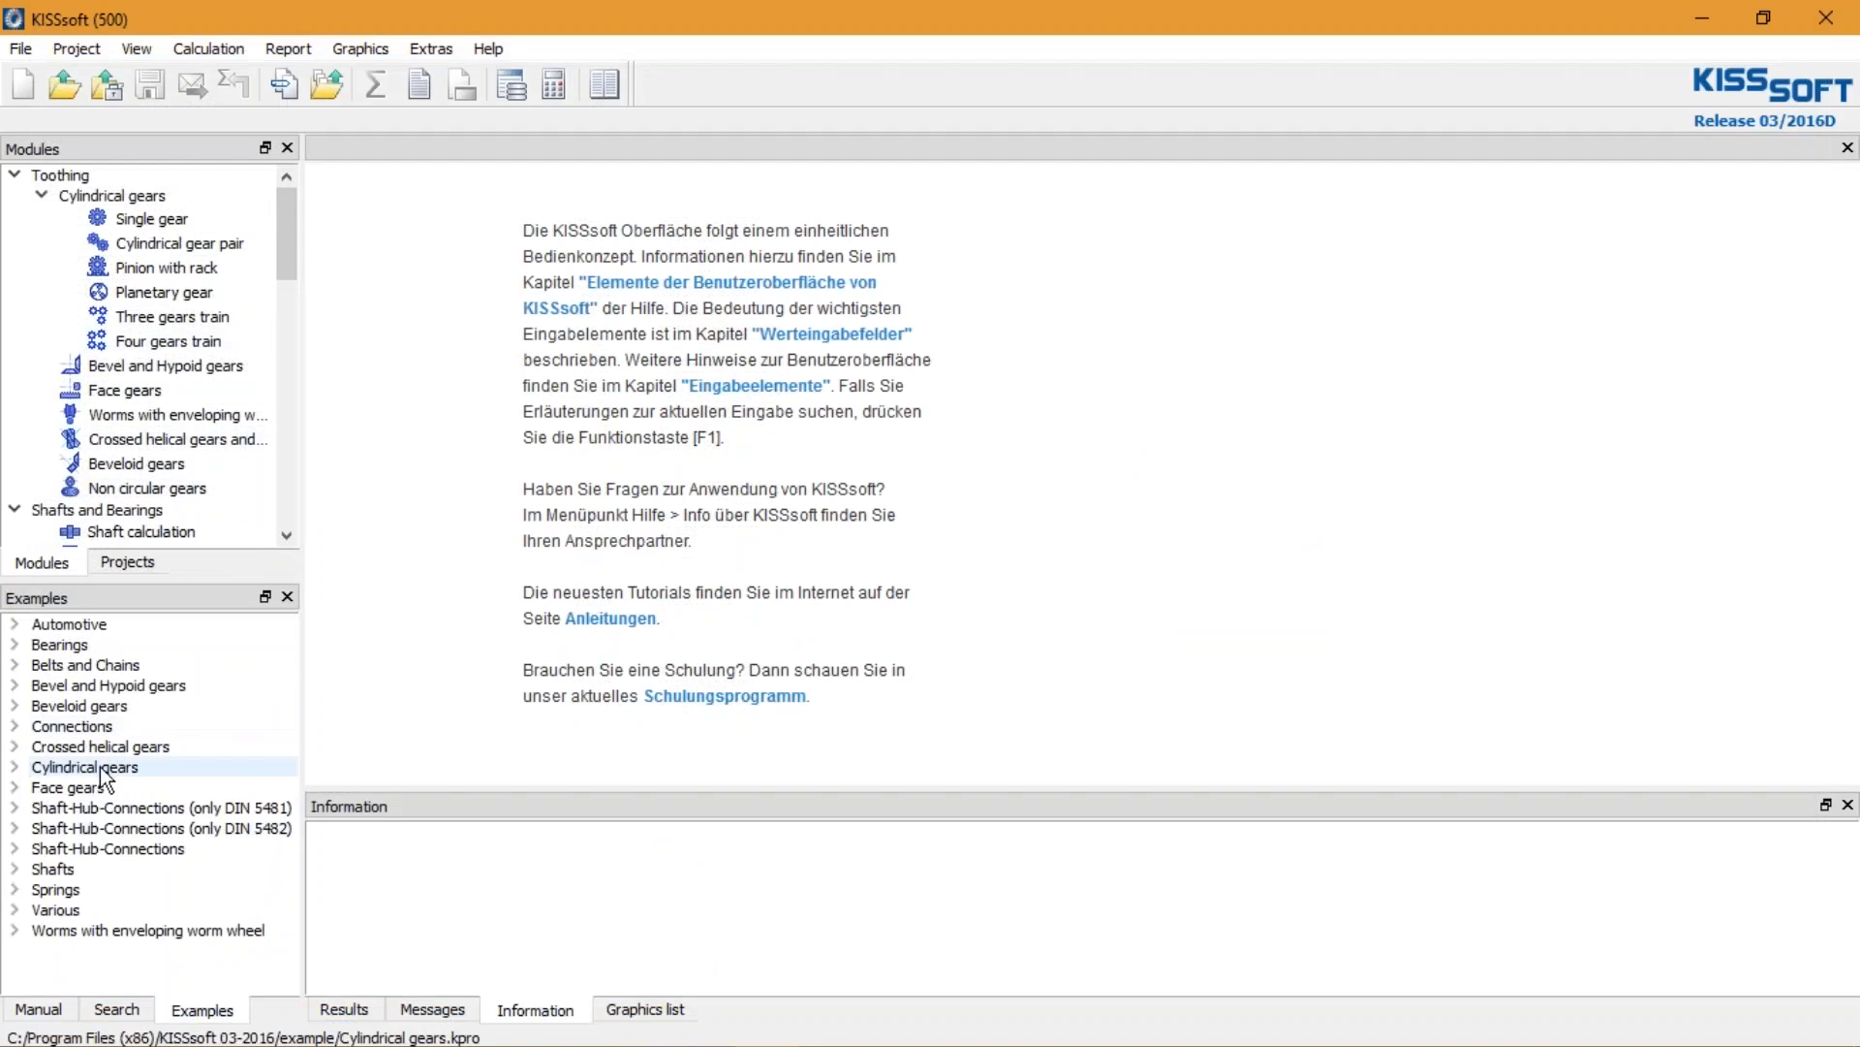
double_click(102, 770)
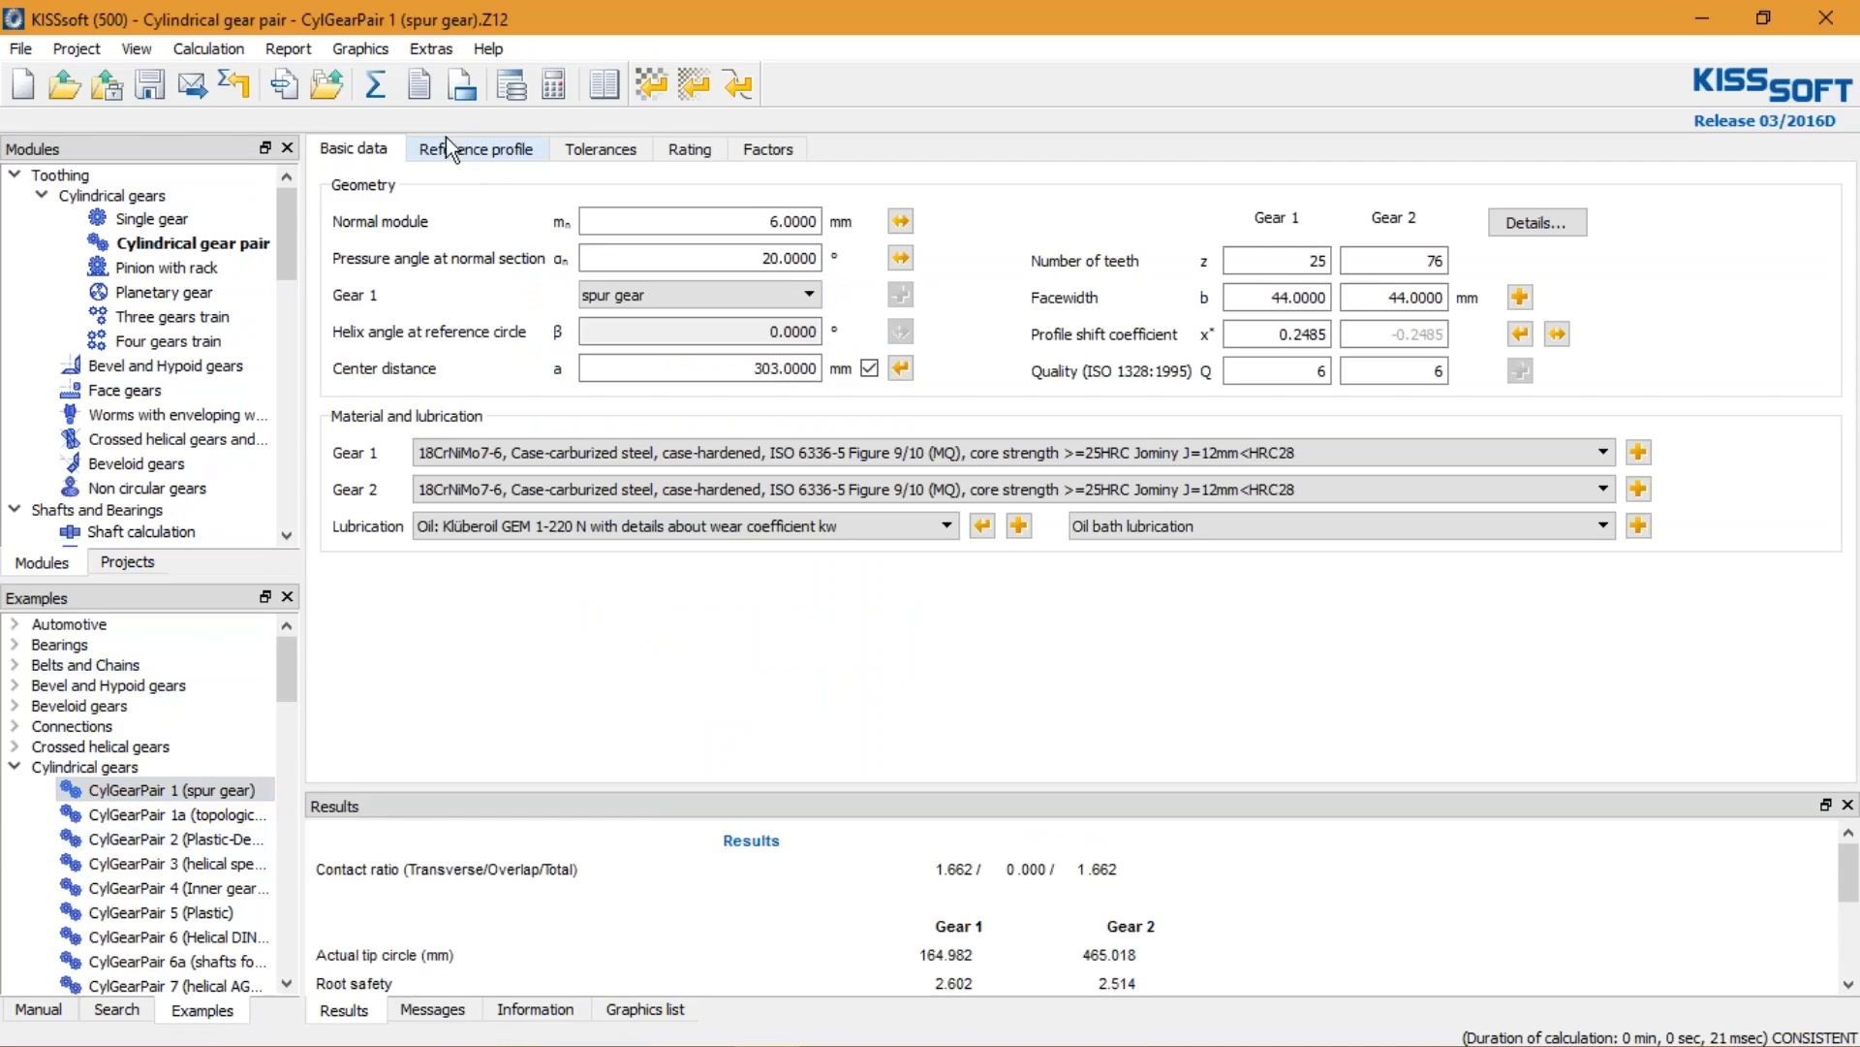
Set gear 1's machining in the reference profile to Grinding allowance: KISSsoft Grinding Alowance and accept the warning
left_click(469, 153)
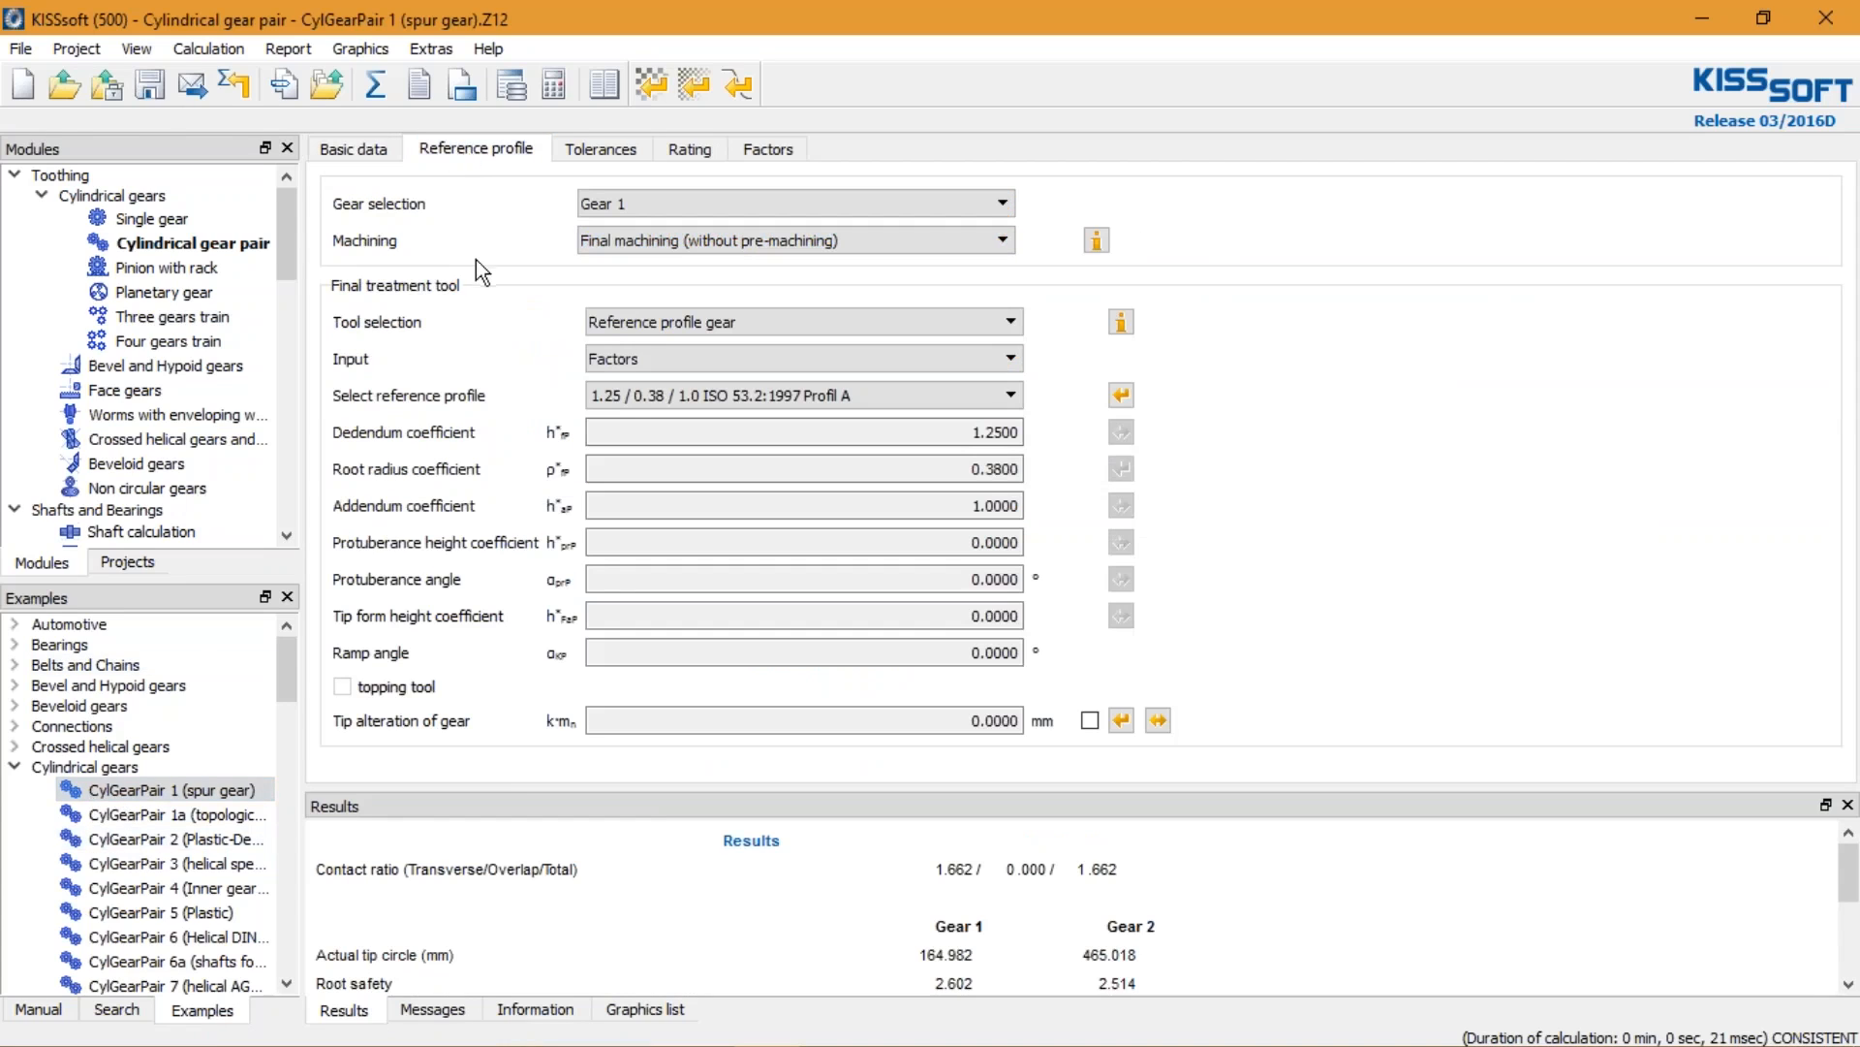
left_click(648, 242)
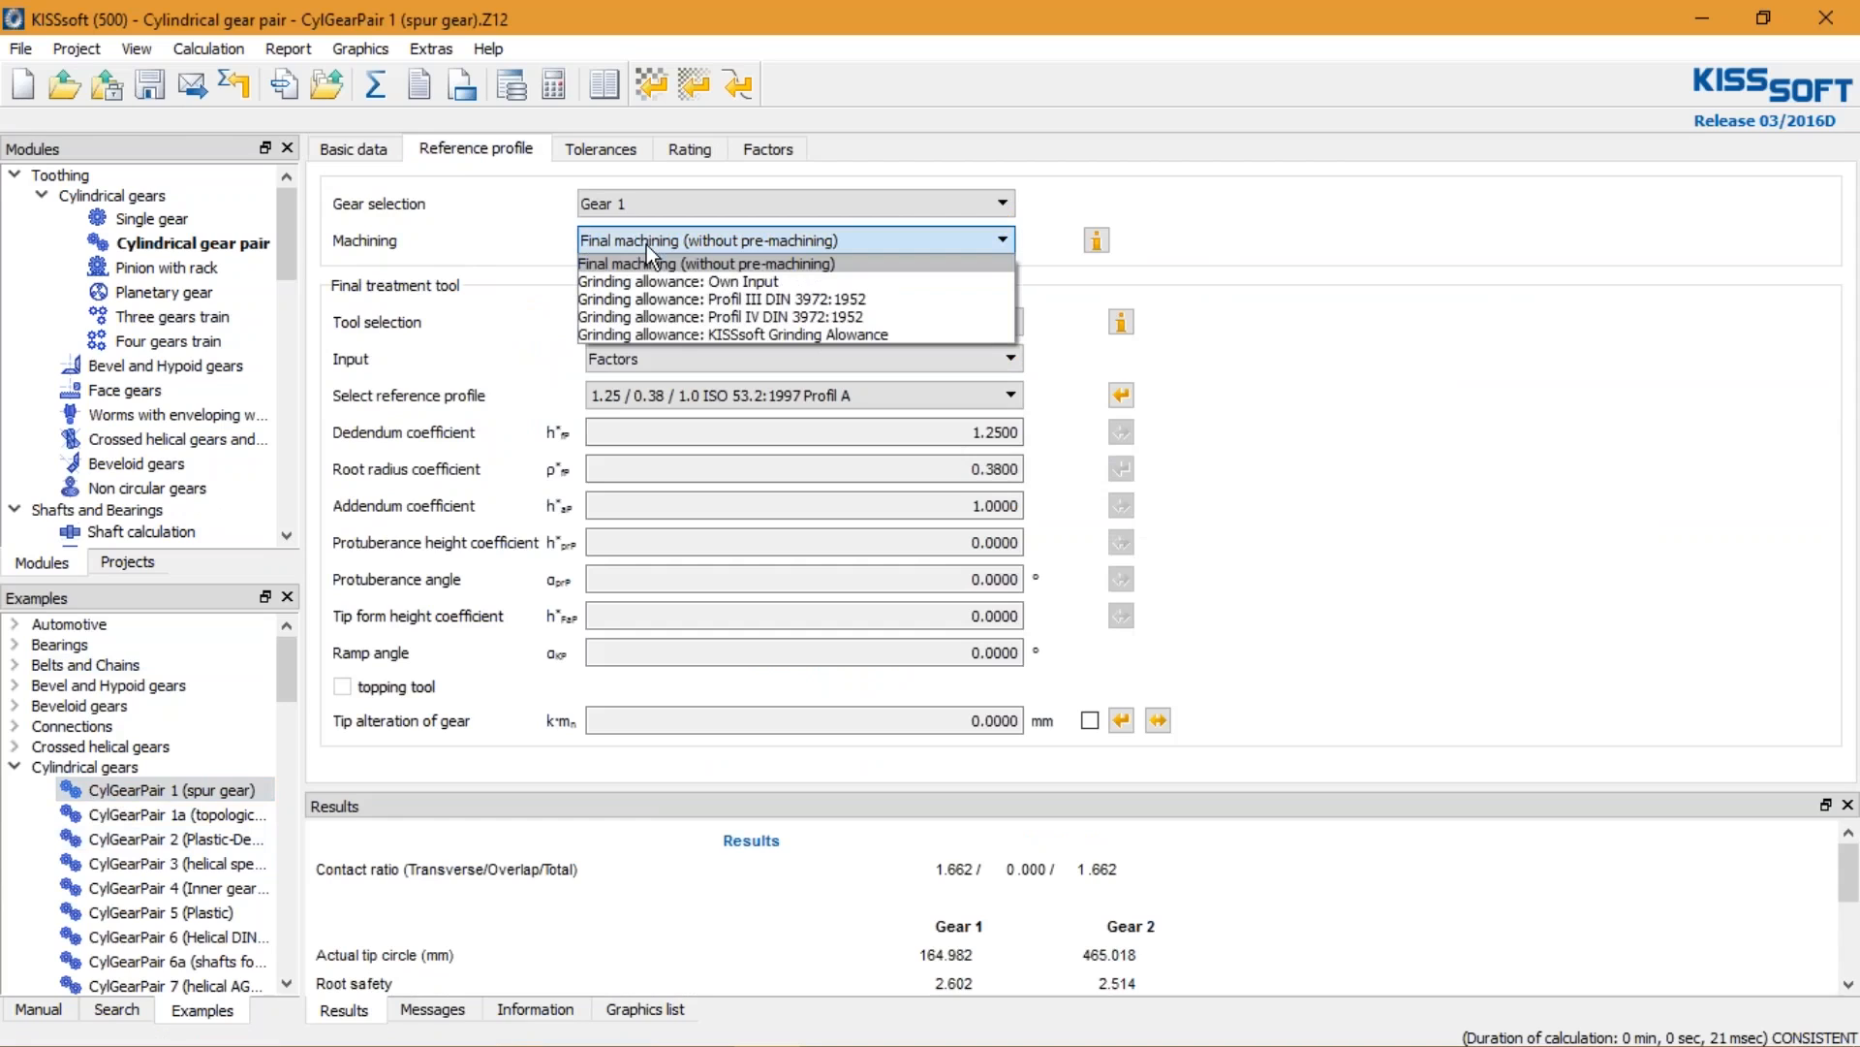
left_click(878, 334)
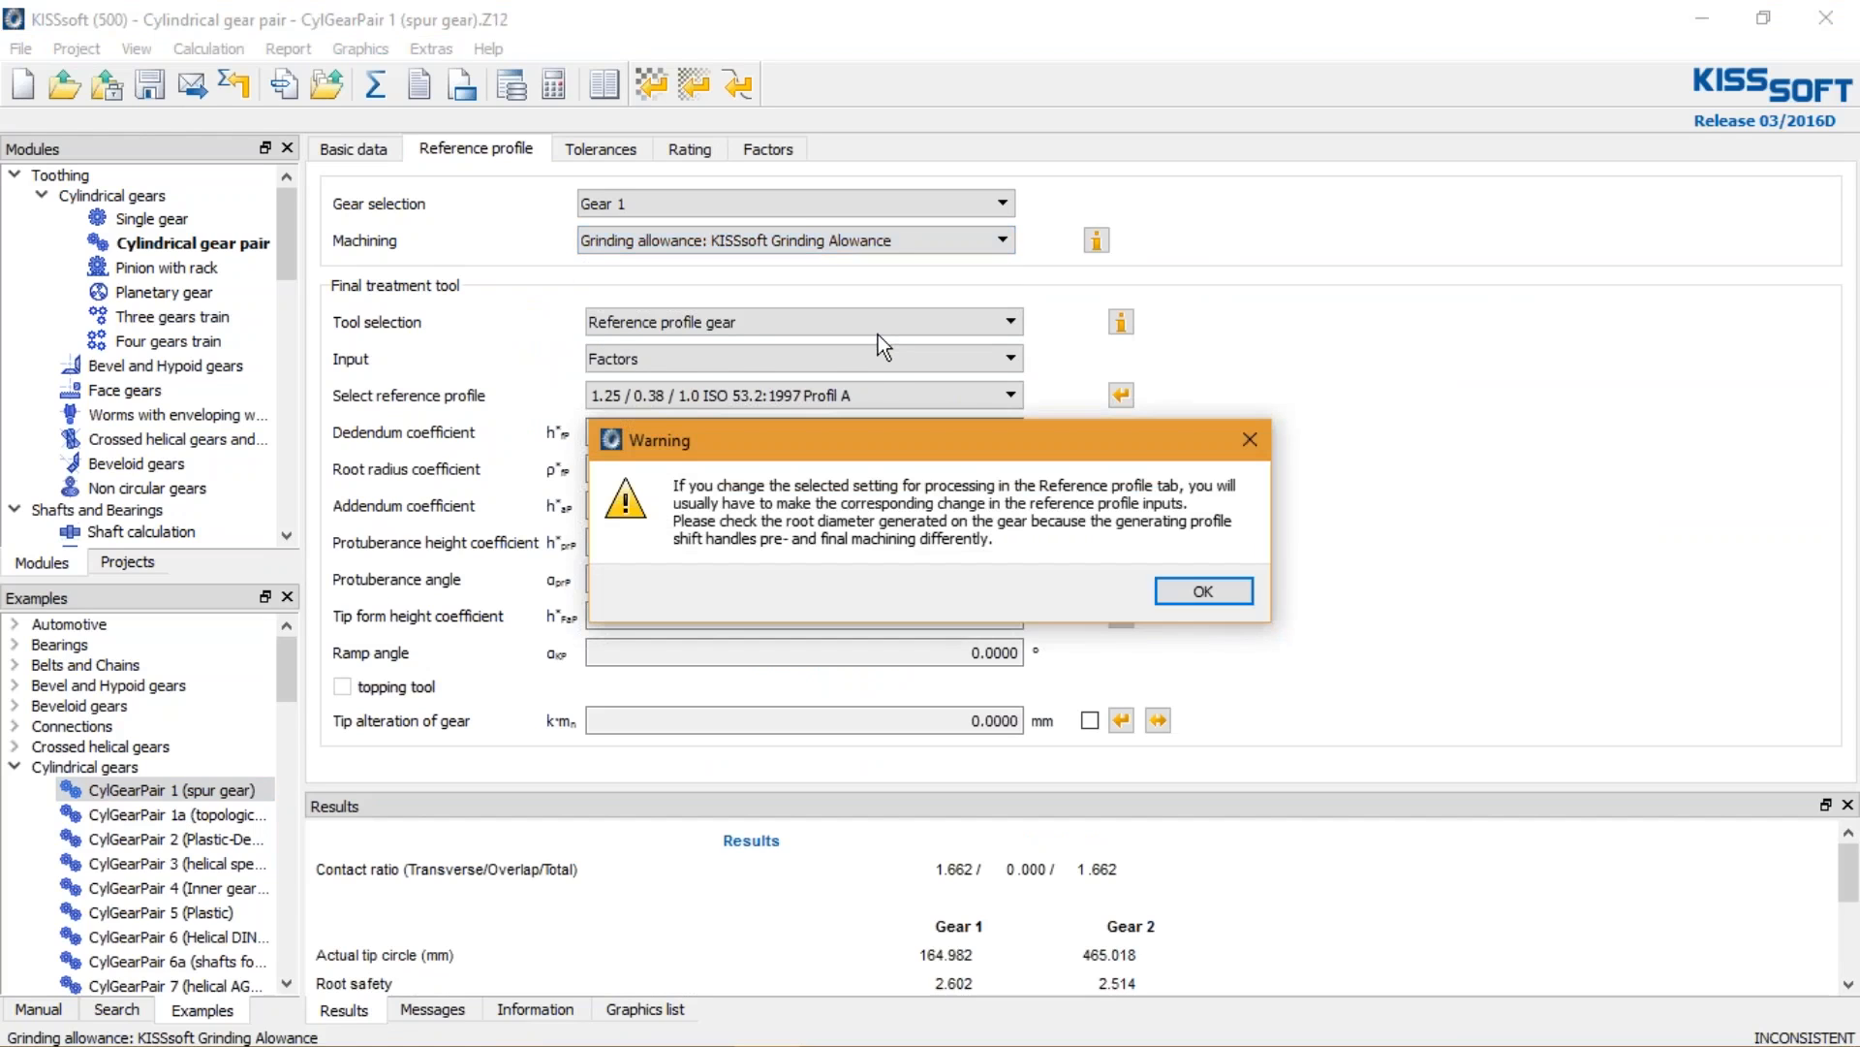
left_click(1203, 591)
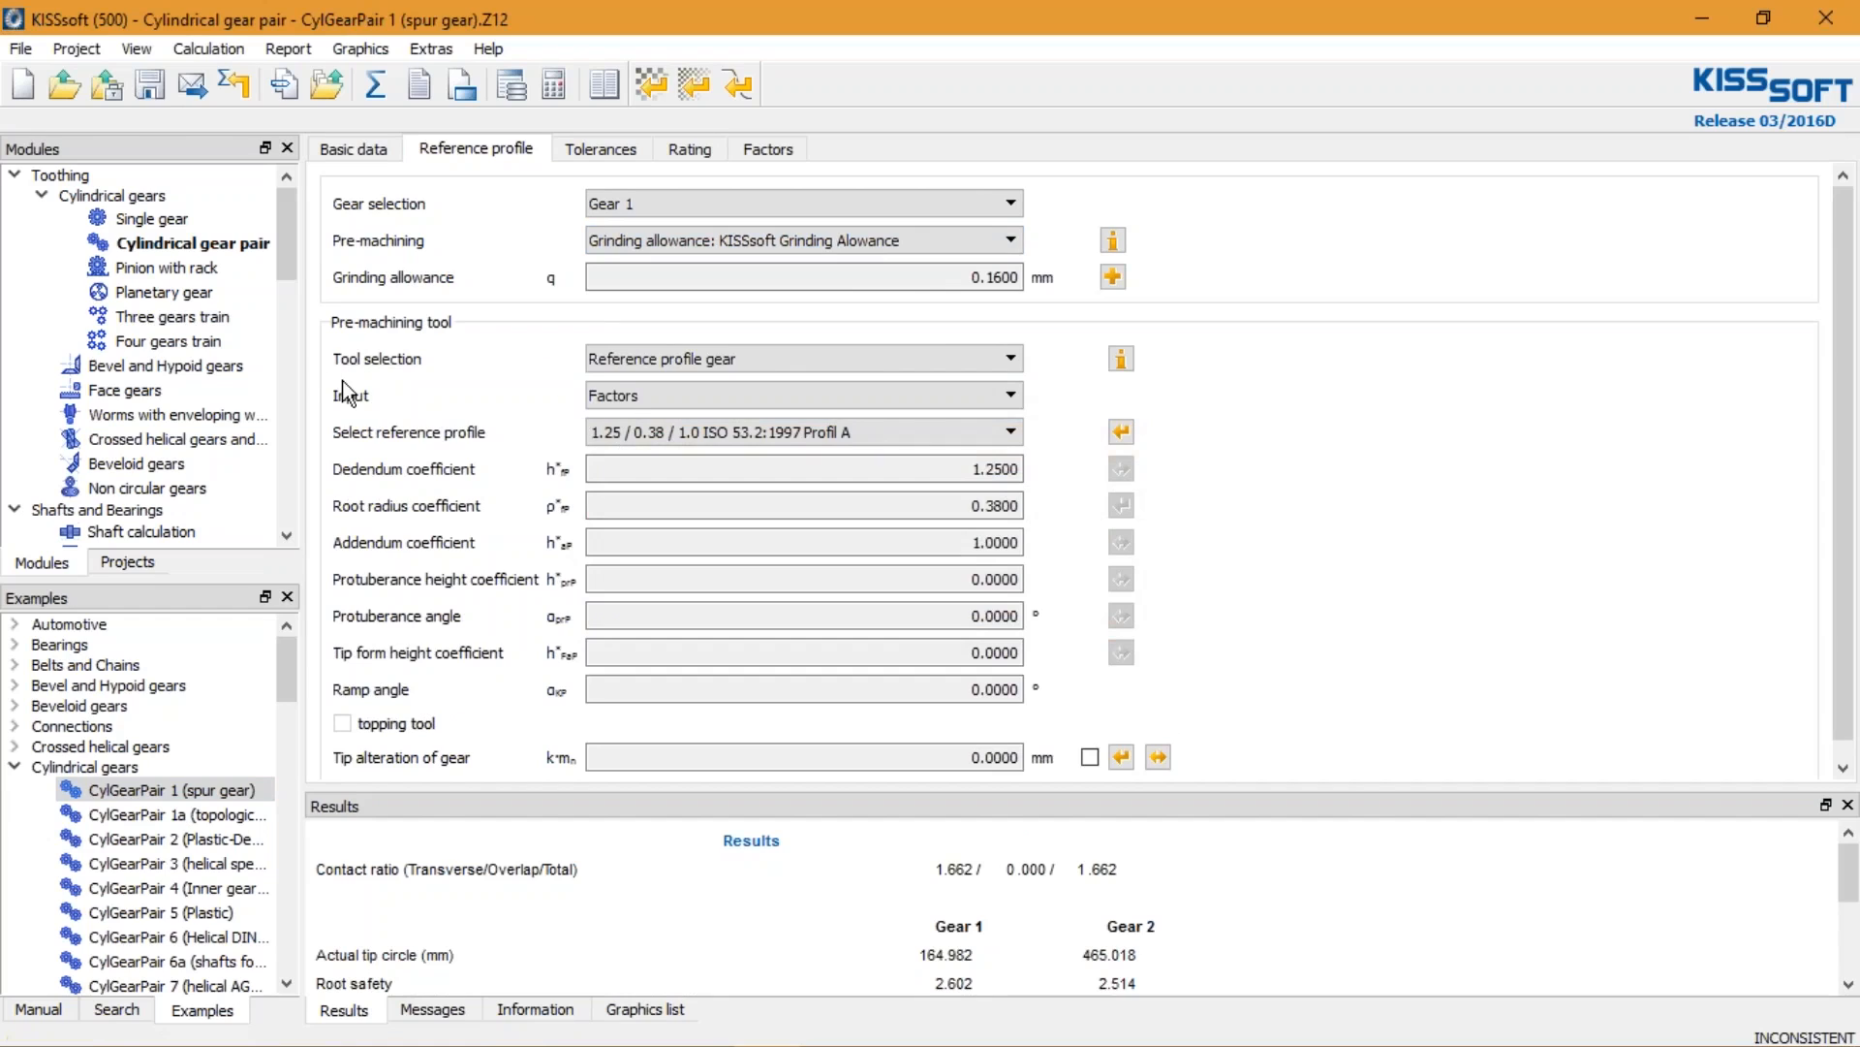
Set gear 1's pre-machining tool to Cutter/Tool: Hobbing cutter
left_click(673, 367)
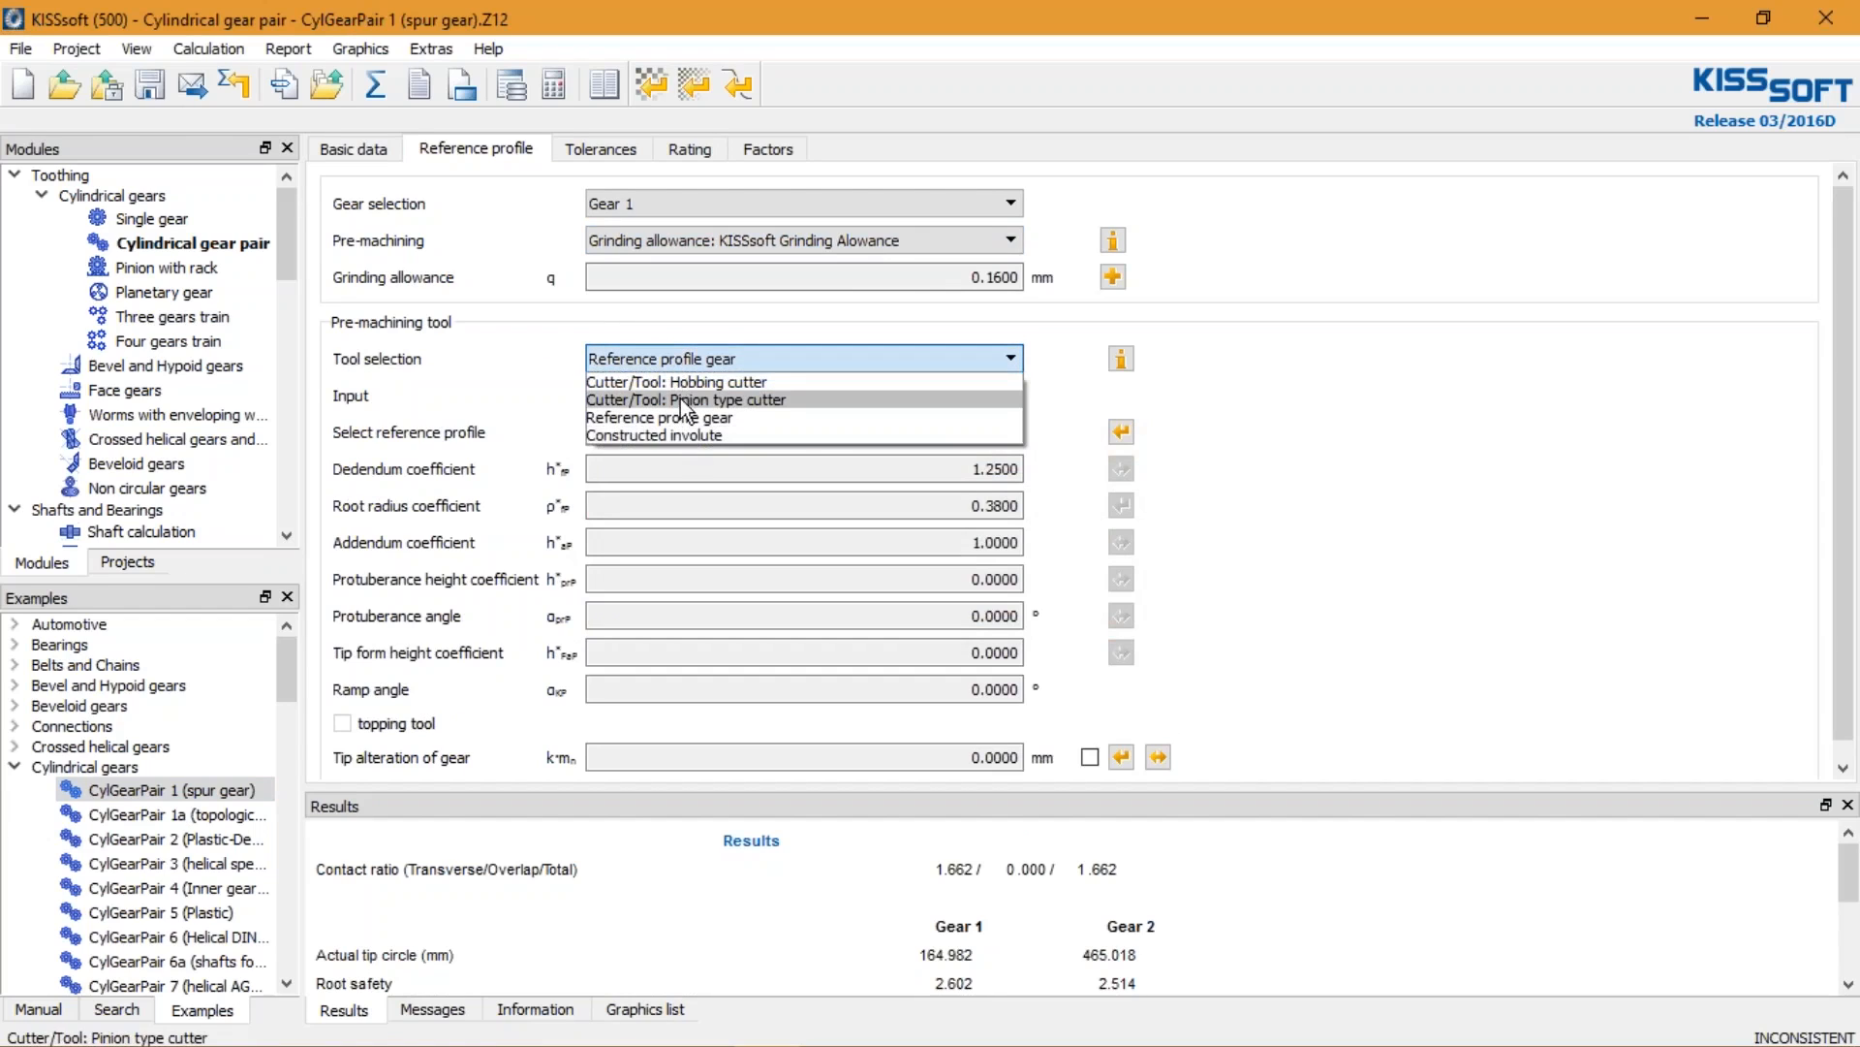
left_click(704, 383)
left_click(1099, 573)
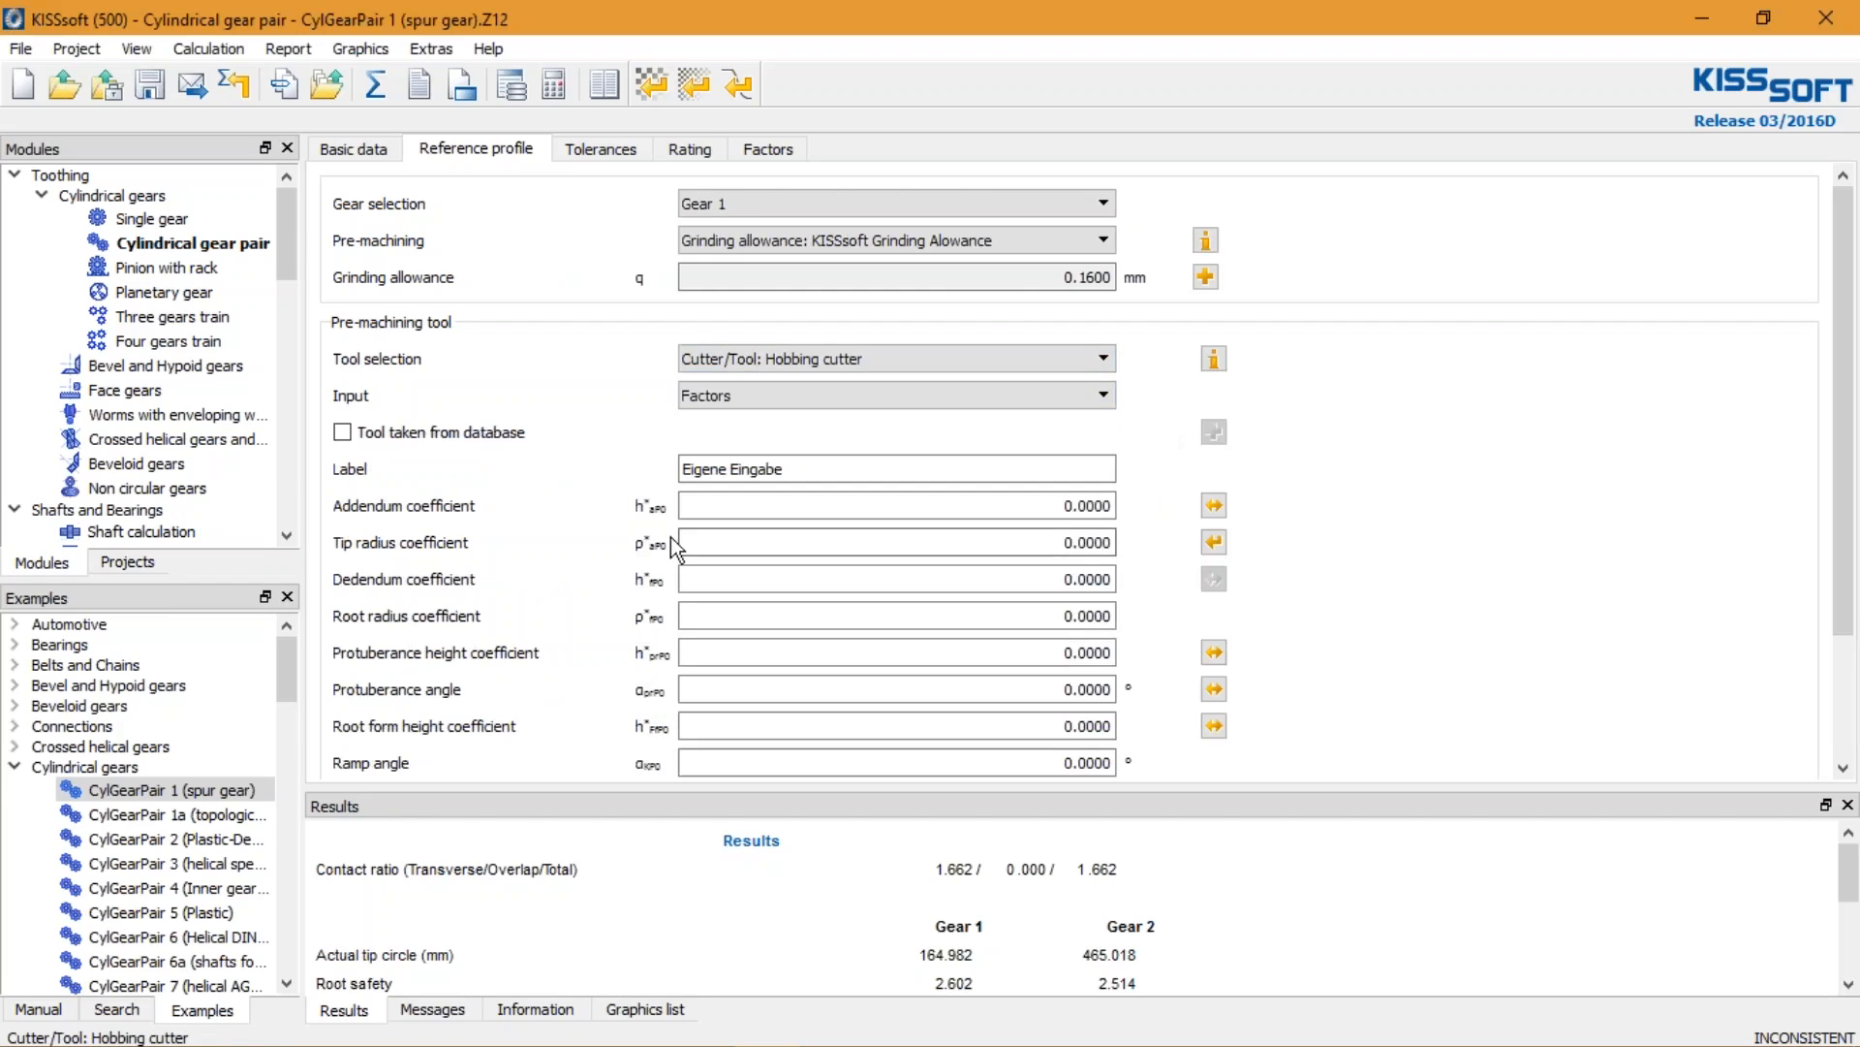
Check which database tables are offered for selecting a hobbing cutter, and leave the cutter selection without choosing one
left_click(410, 433)
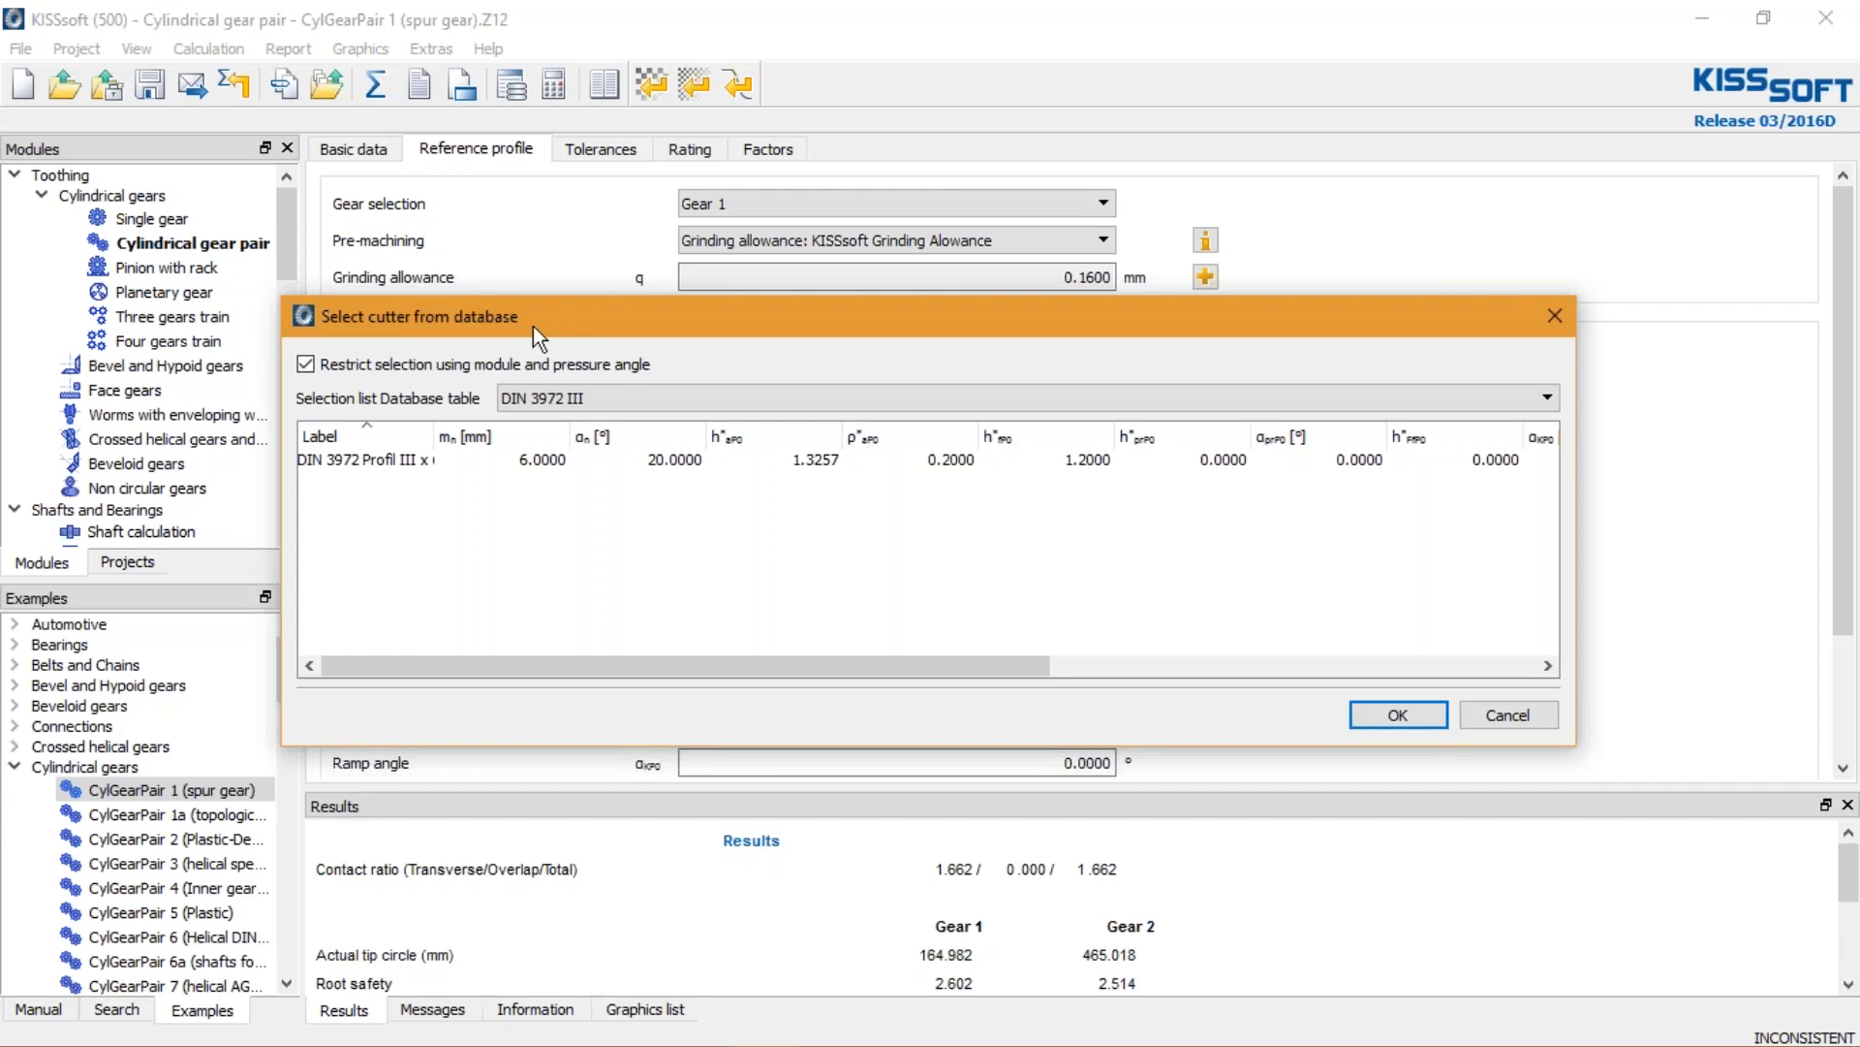
left_click(548, 393)
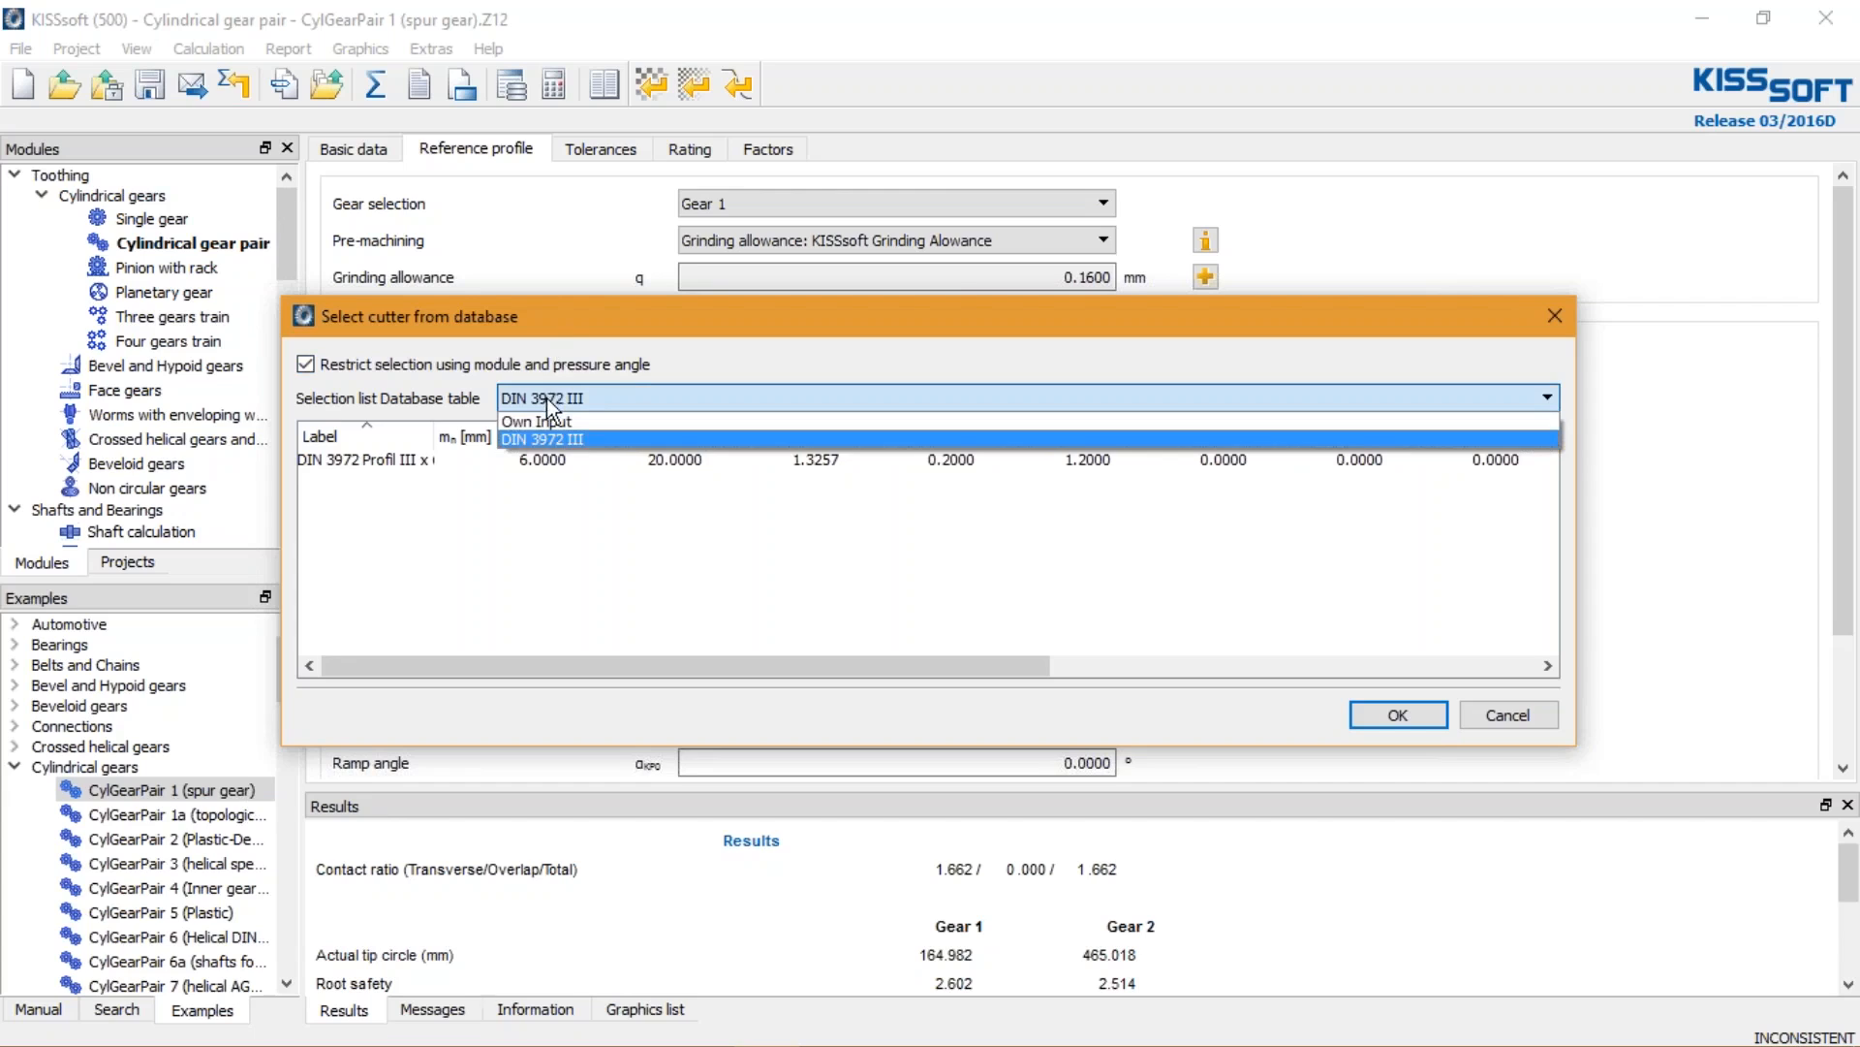
left_click(539, 423)
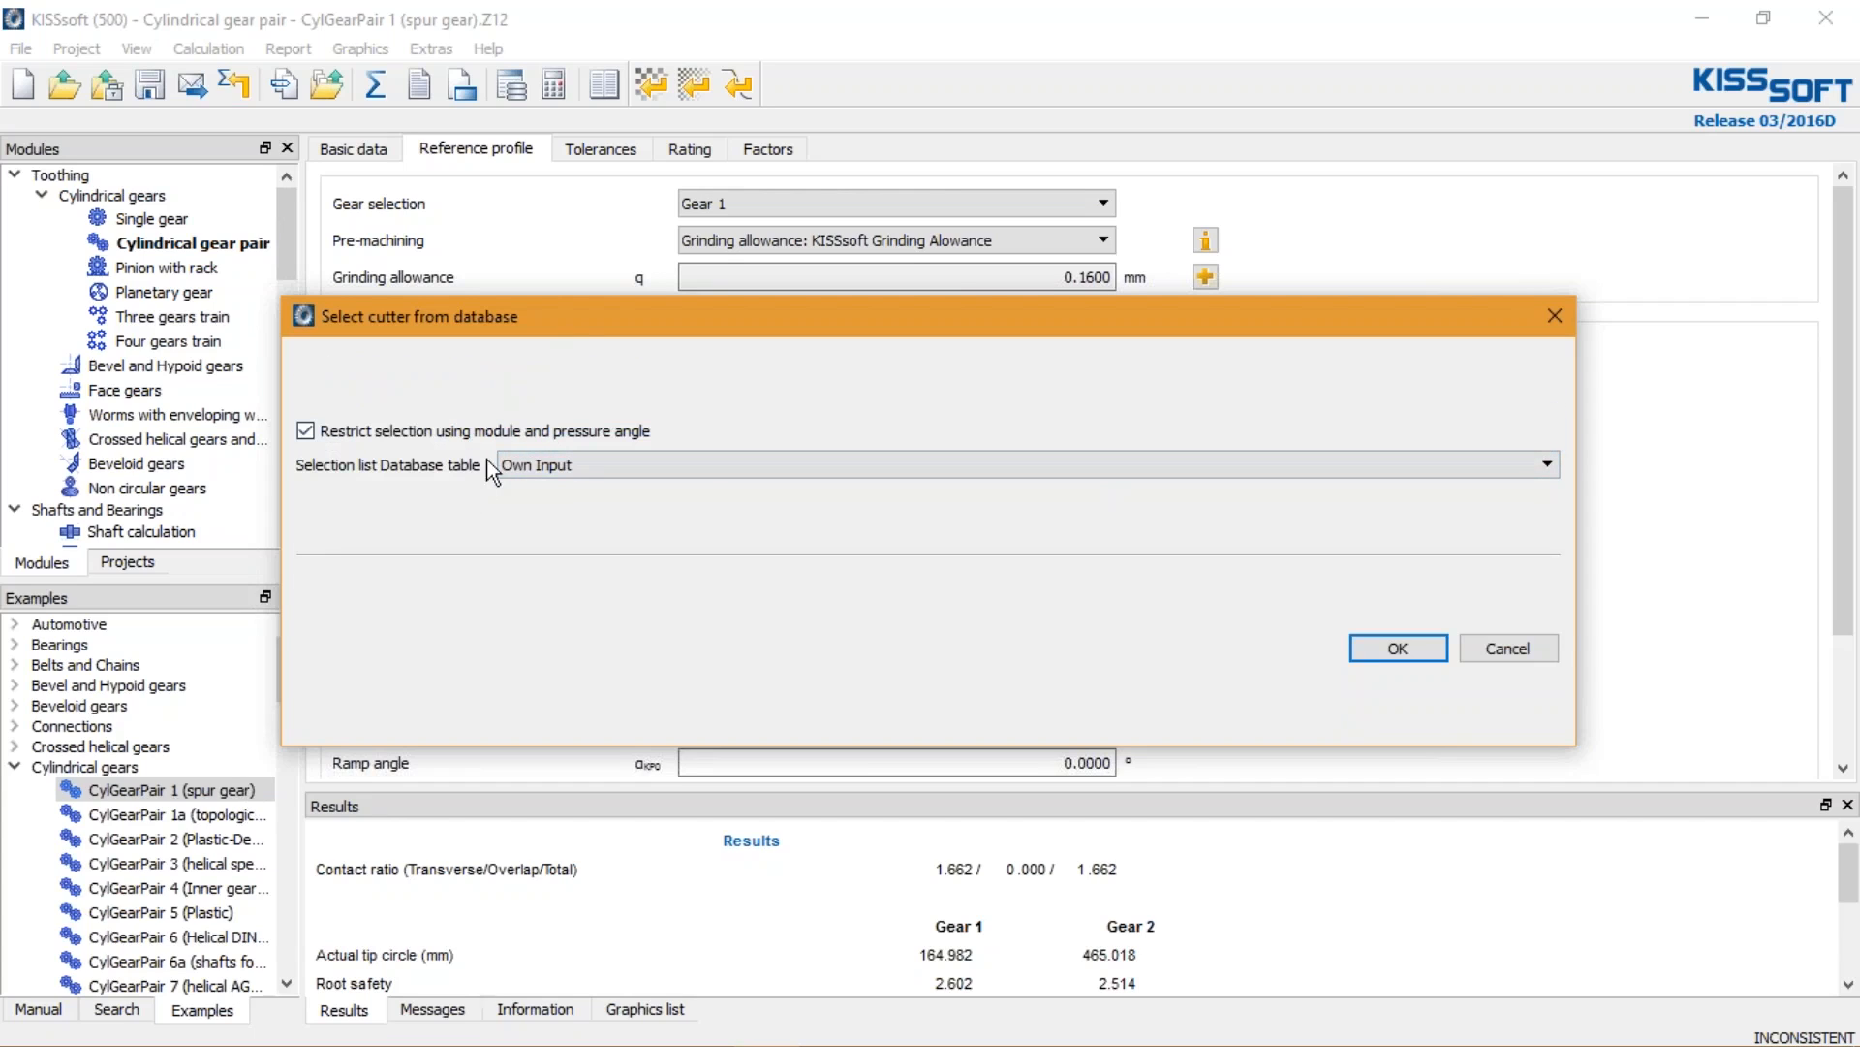
left_click(1503, 657)
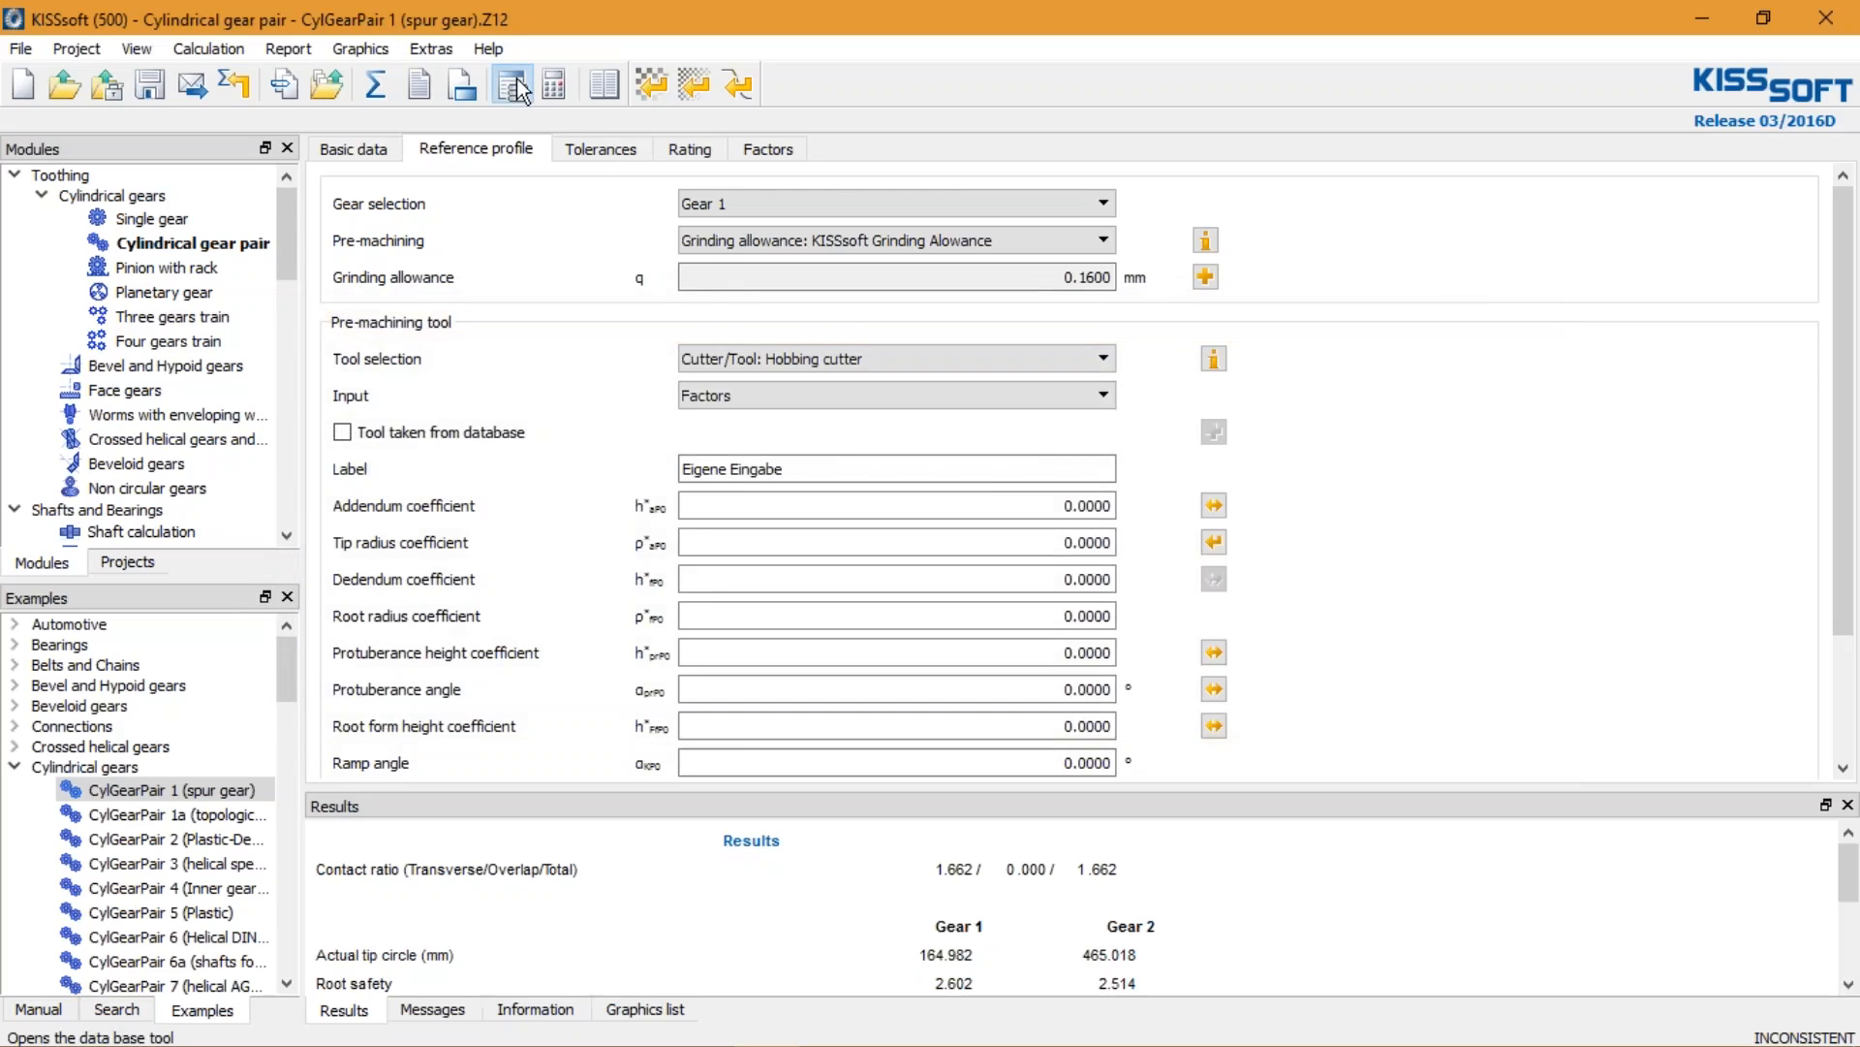
Open the database with write authorization and bring up the Selection of hobbing cutters table
left_click(520, 92)
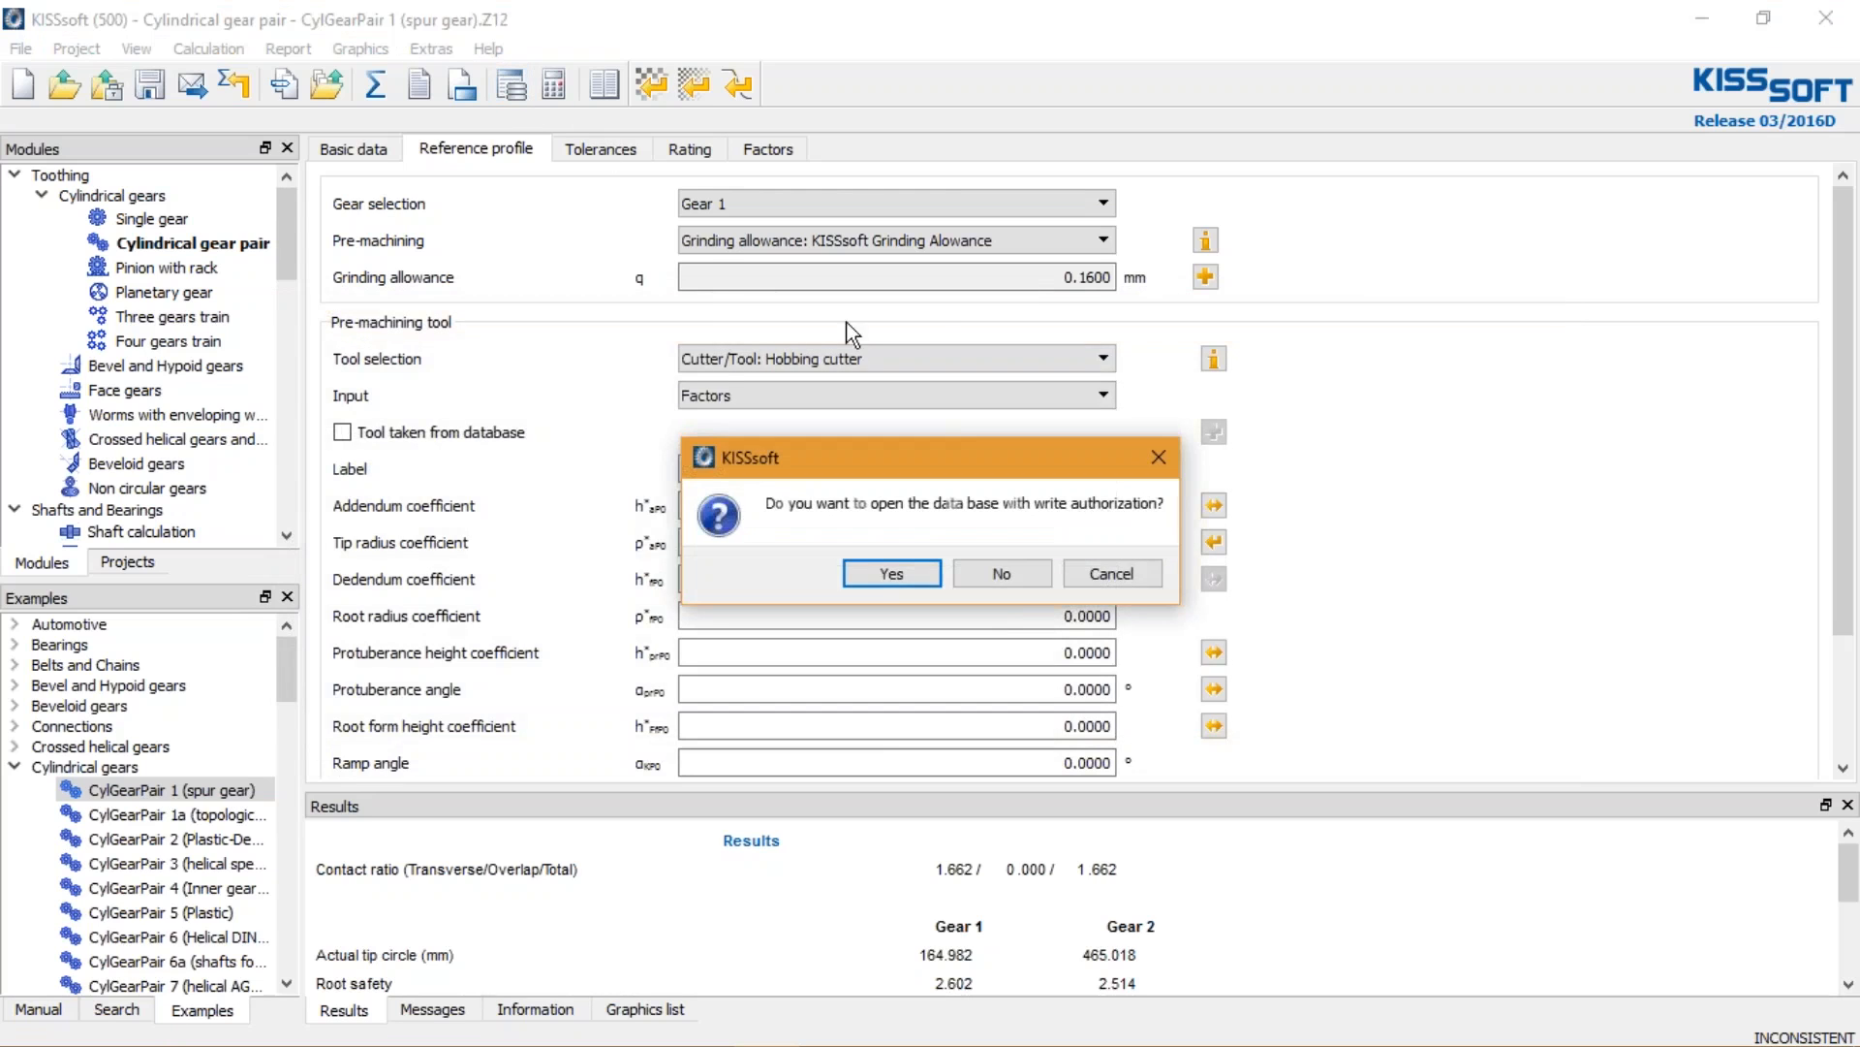
left_click(888, 573)
scroll(707, 573, "down", 20)
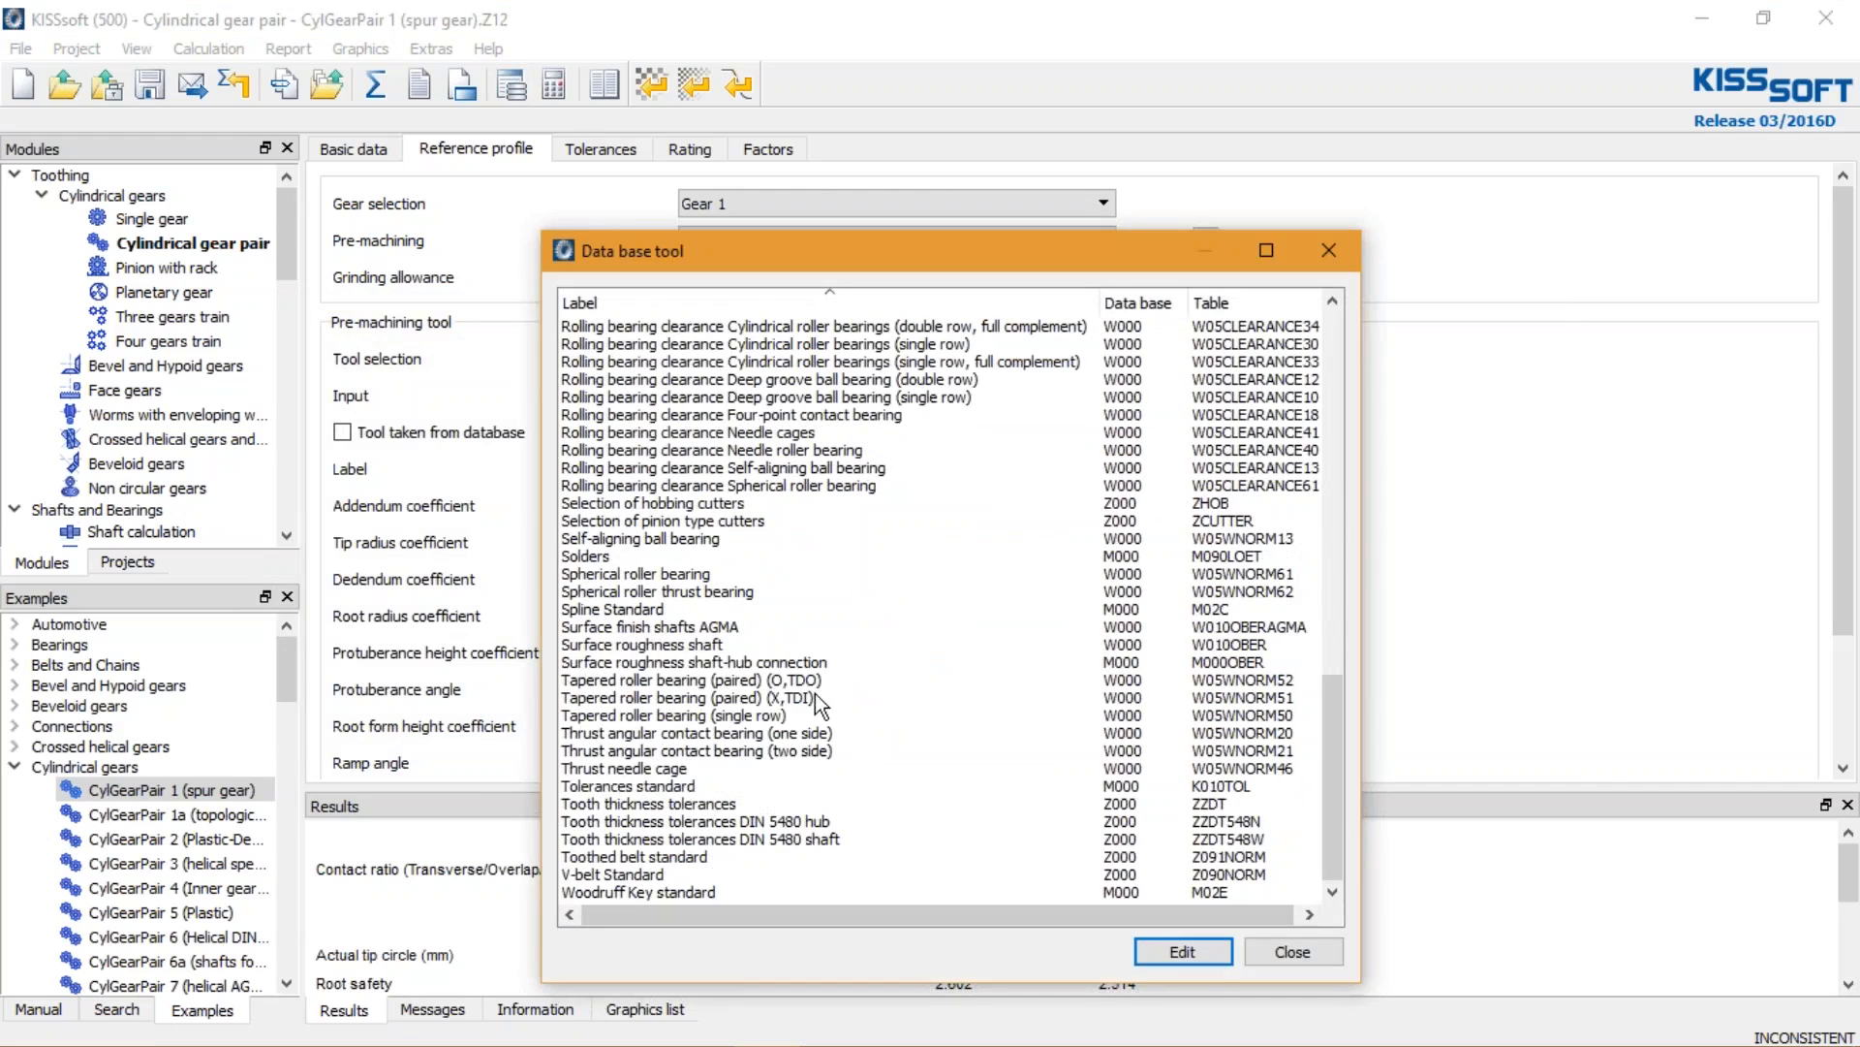
double_click(698, 503)
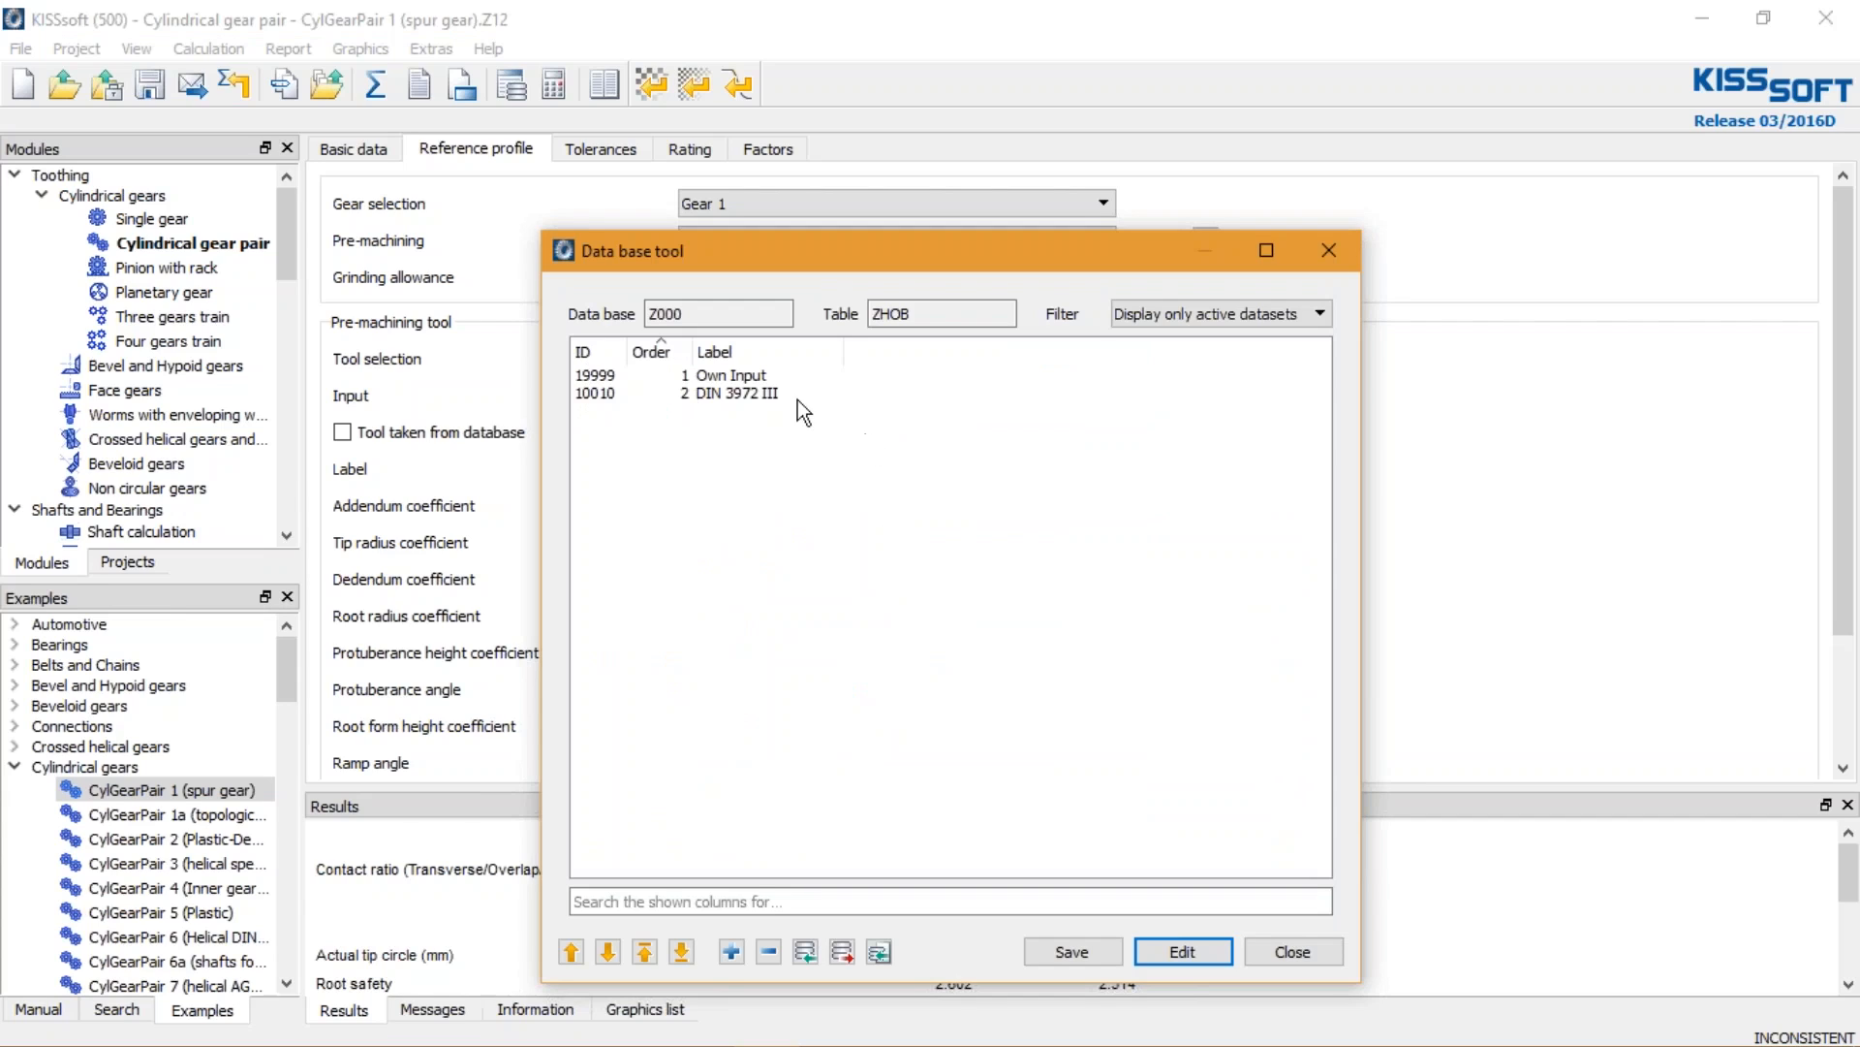
Create a new hobbing cutter entry labelled CutterList and assign CutterList.dat from the ext dat folder as its file
left_click(732, 951)
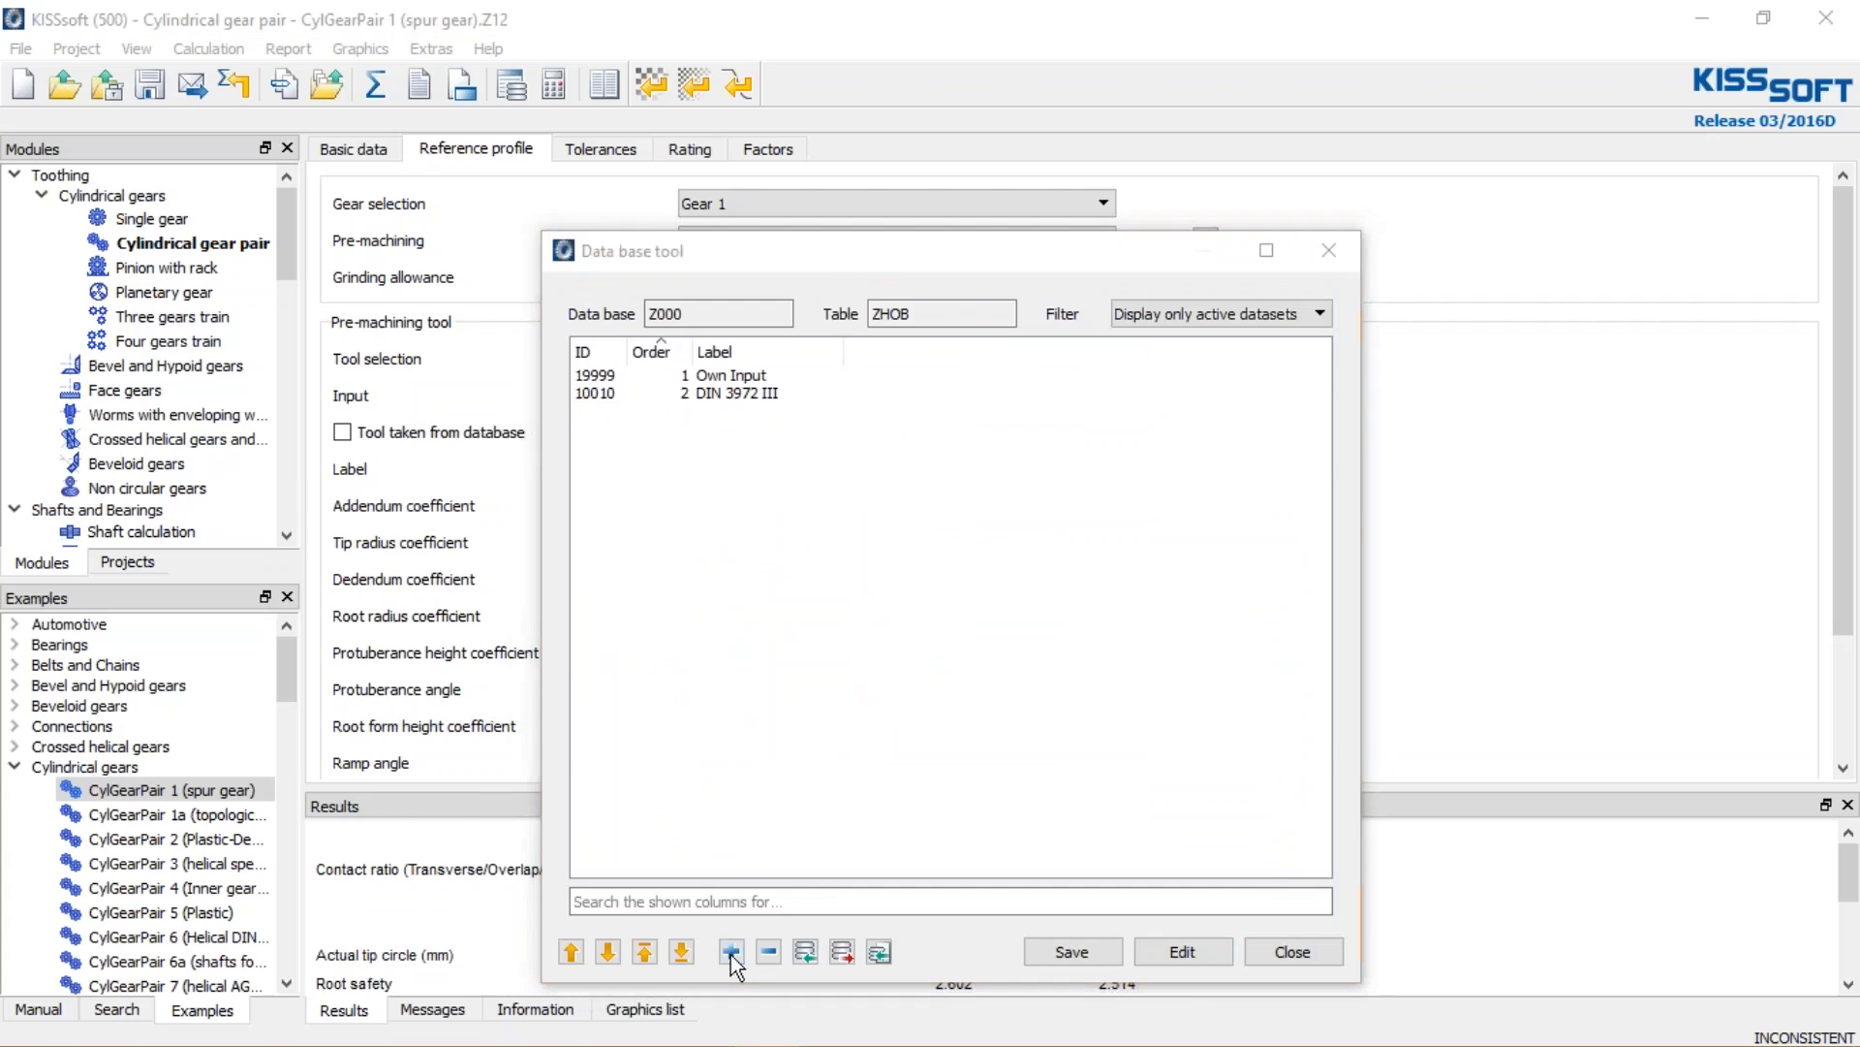
left_click(794, 628)
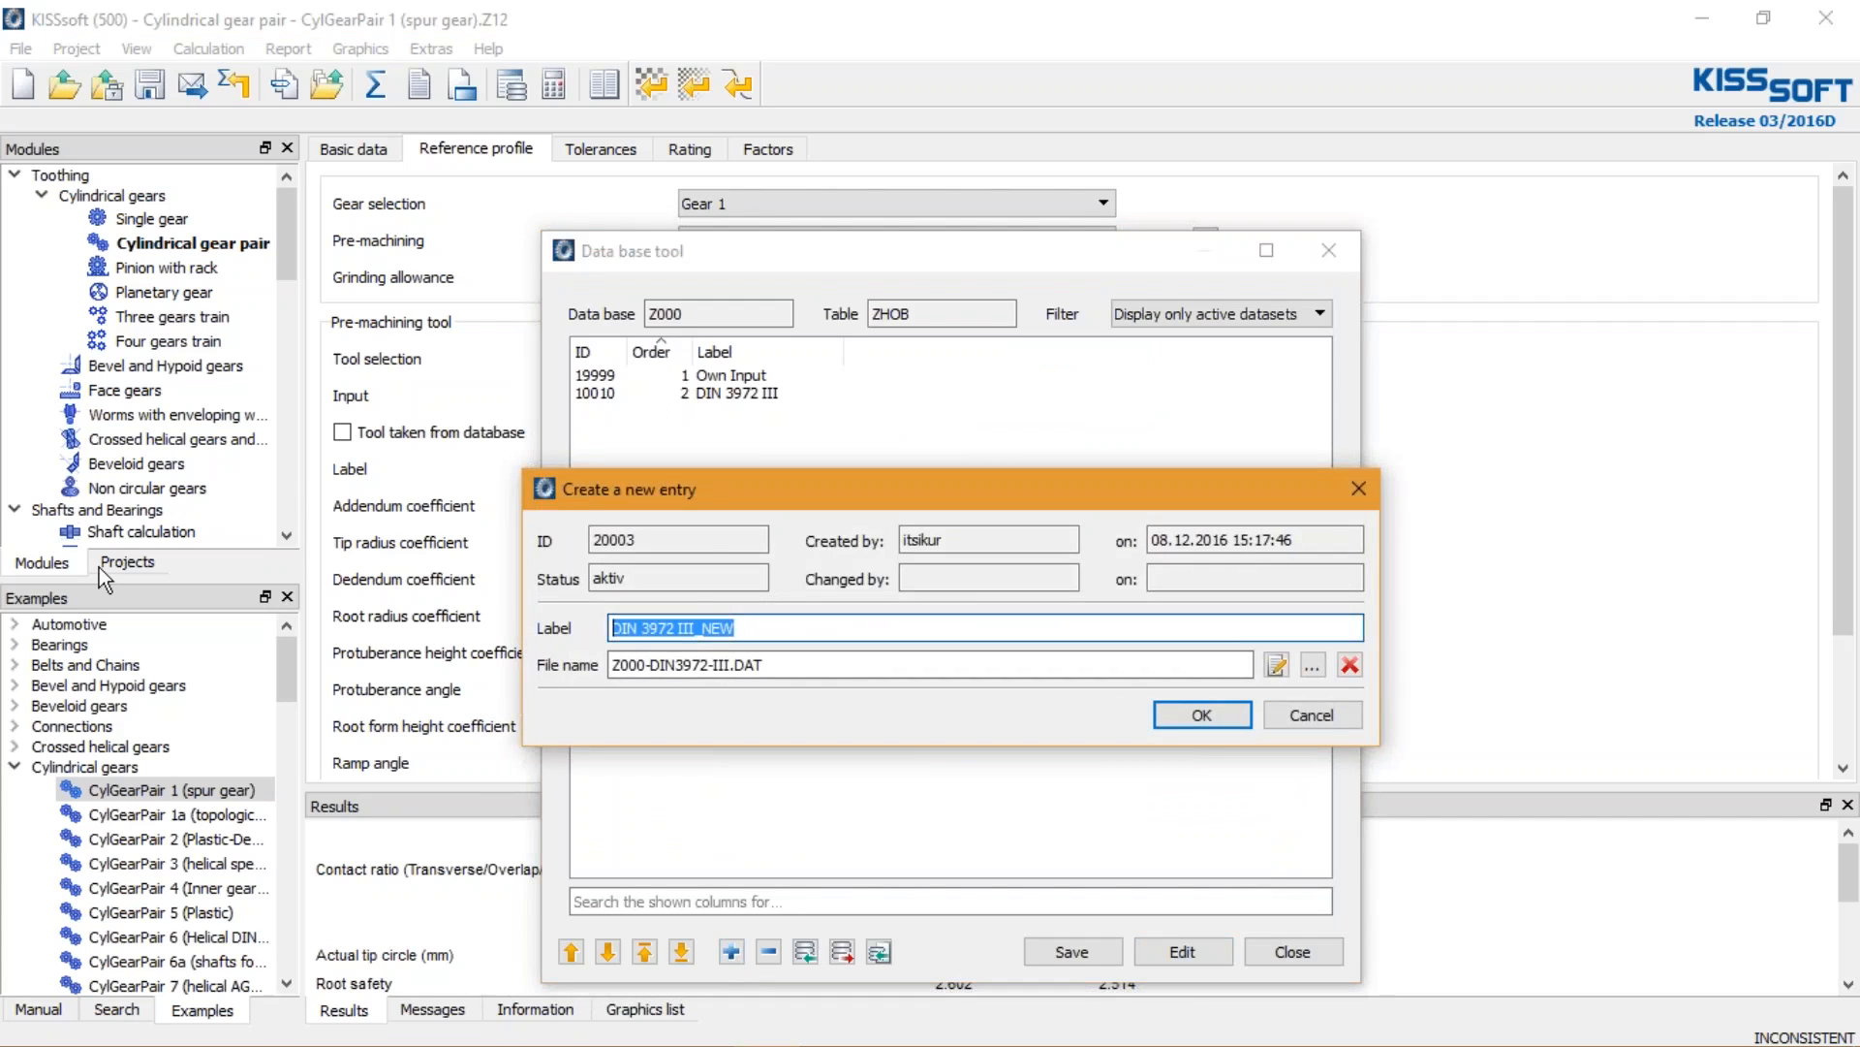
type("CutterList")
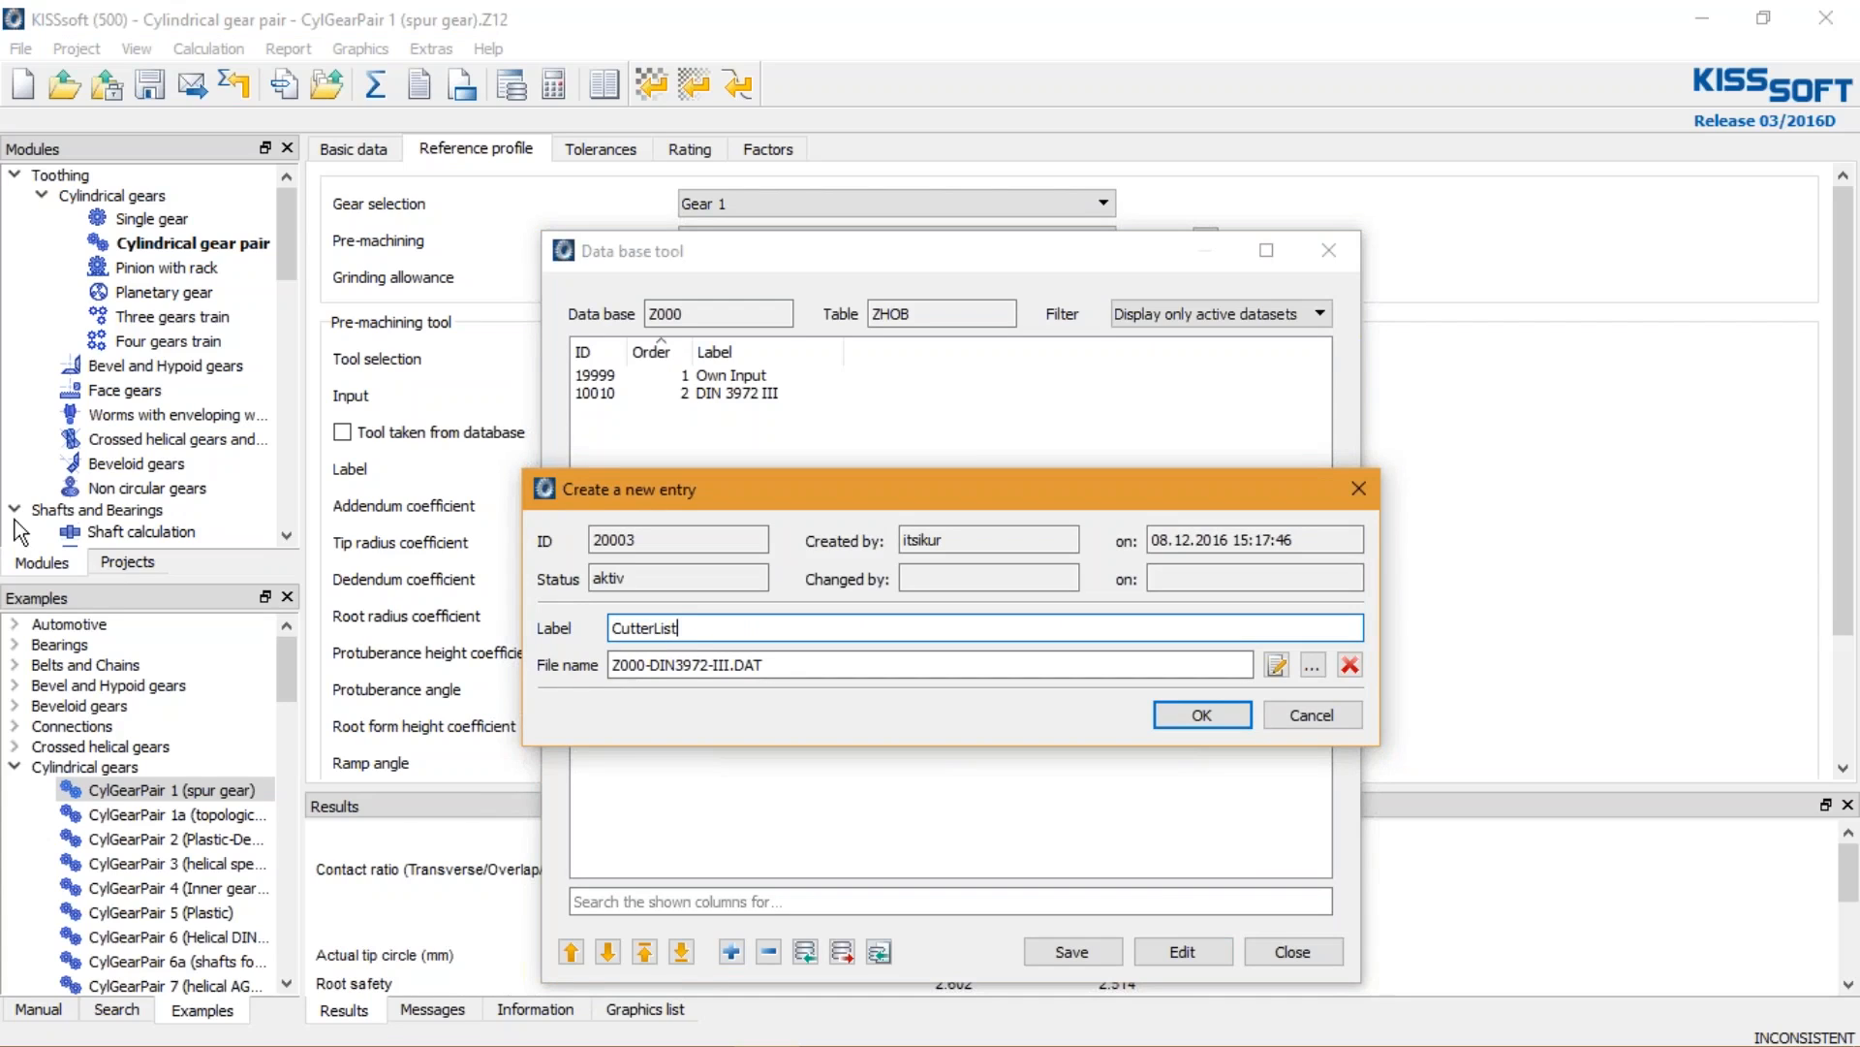
left_click(1313, 665)
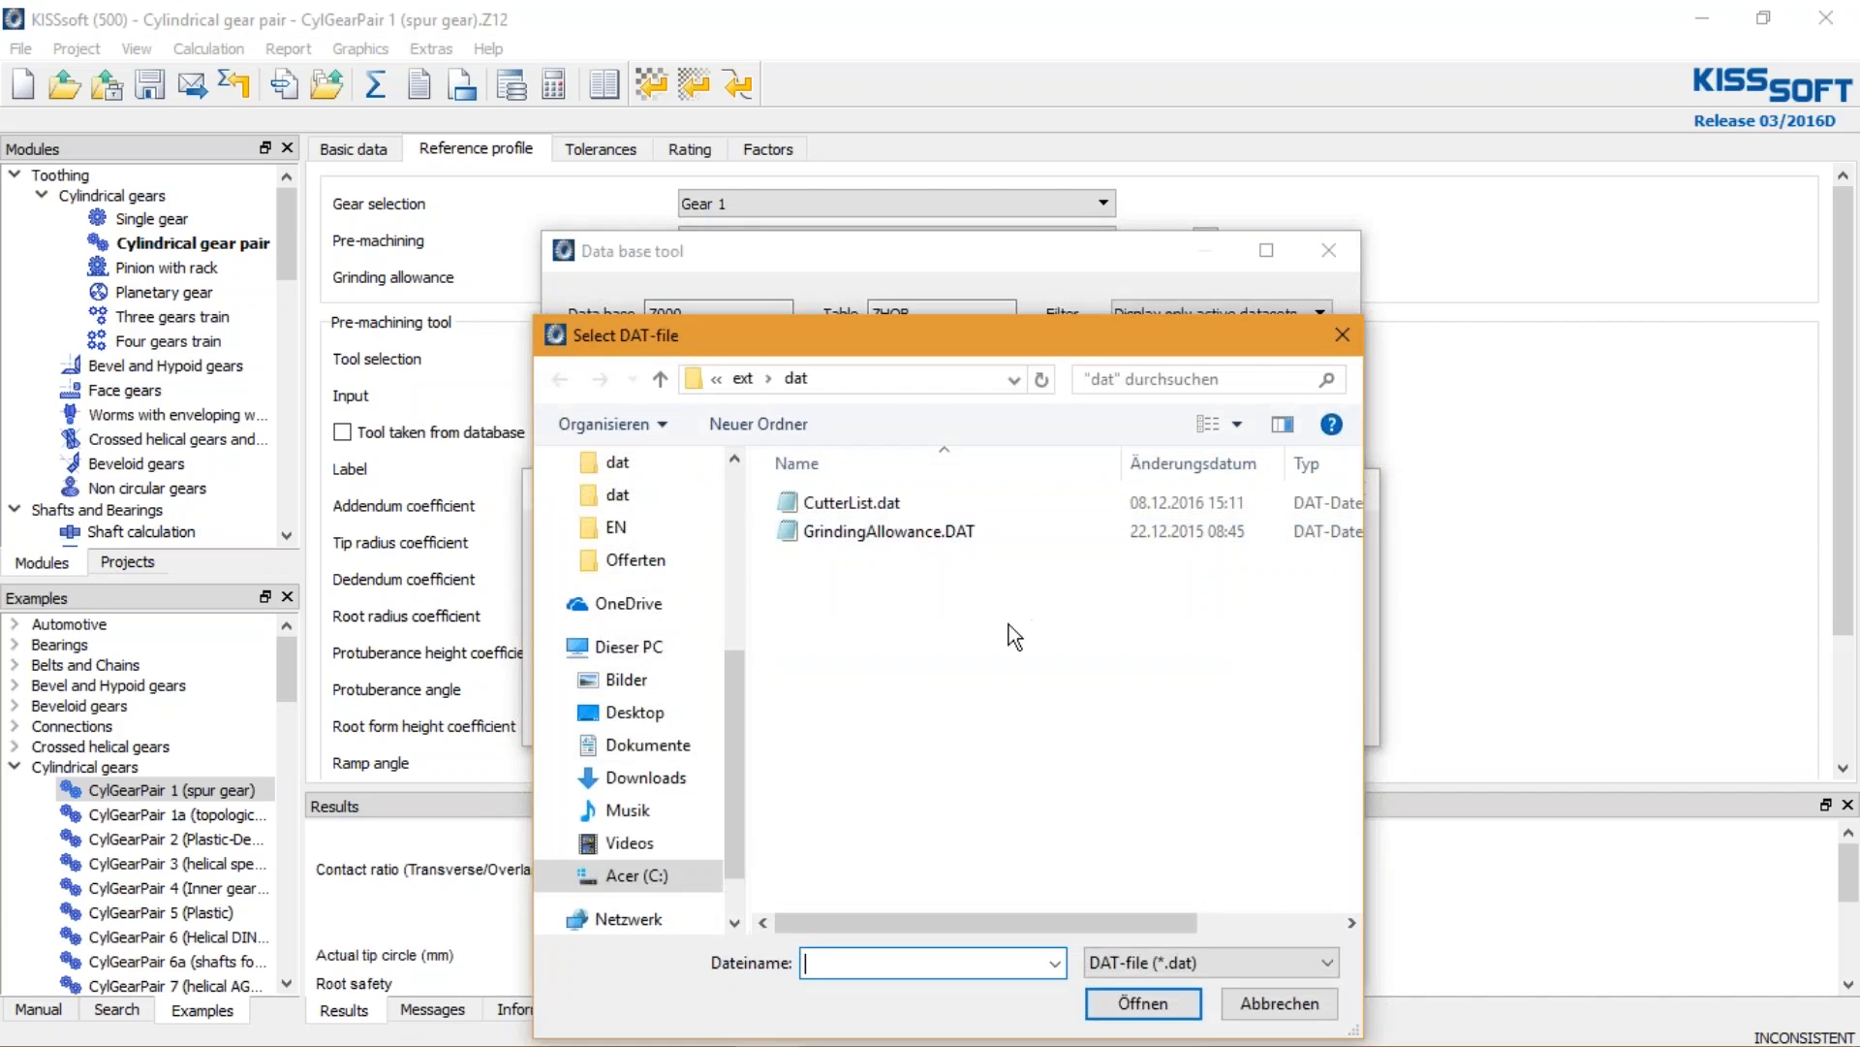
double_click(817, 504)
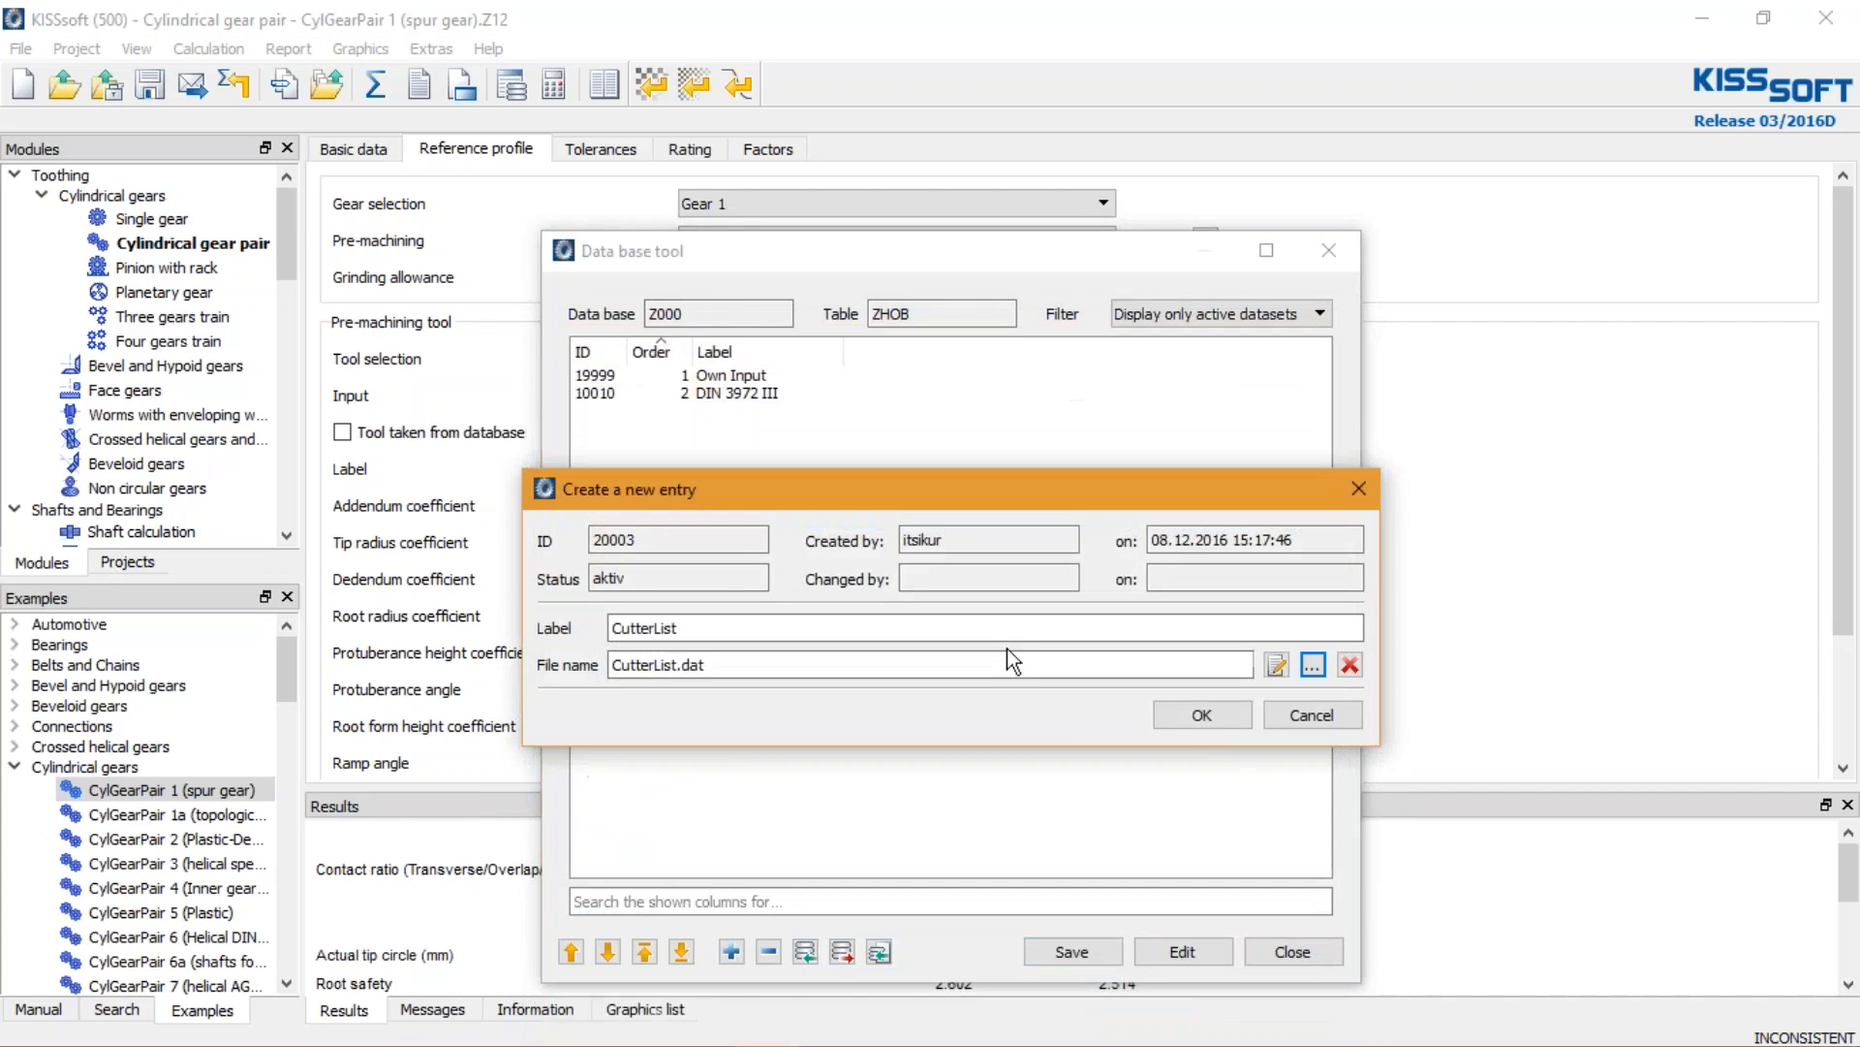
left_click(1200, 717)
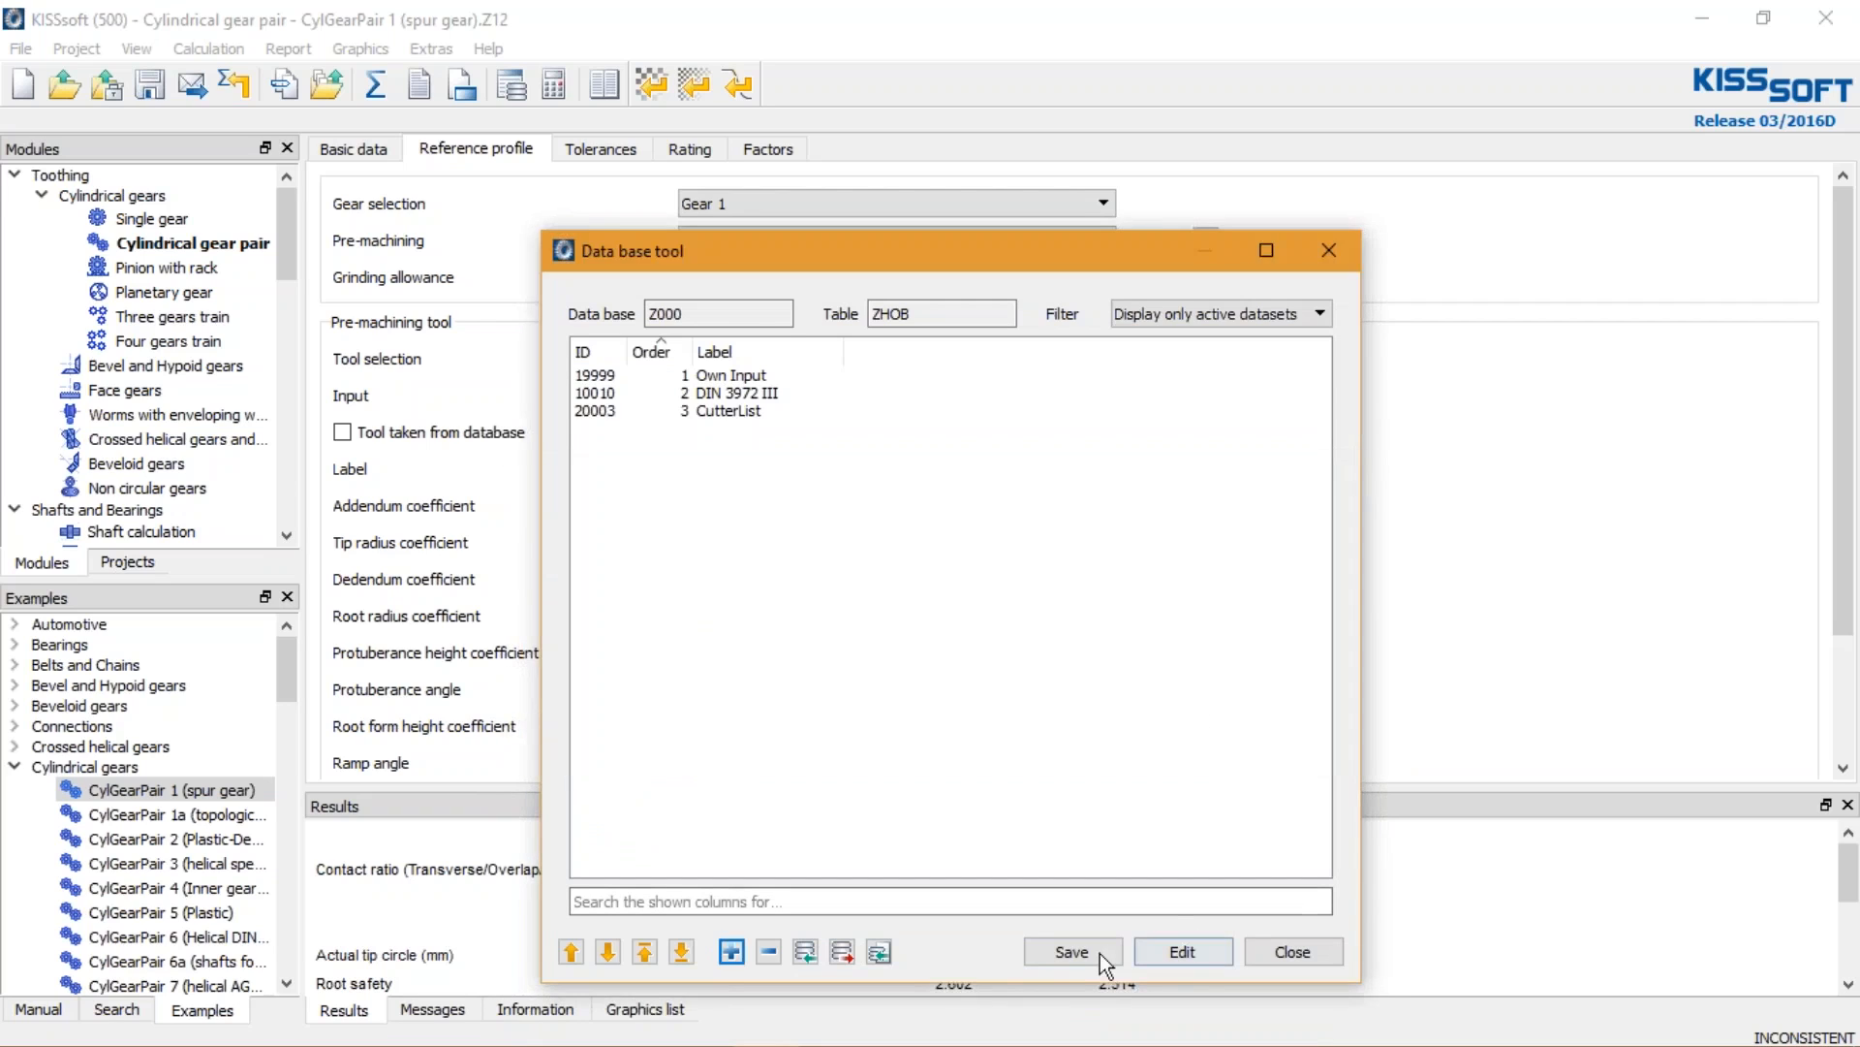
Save the hobbing cutter table with the CutterList entry and close the database tool
left_click(1076, 952)
left_click(1070, 661)
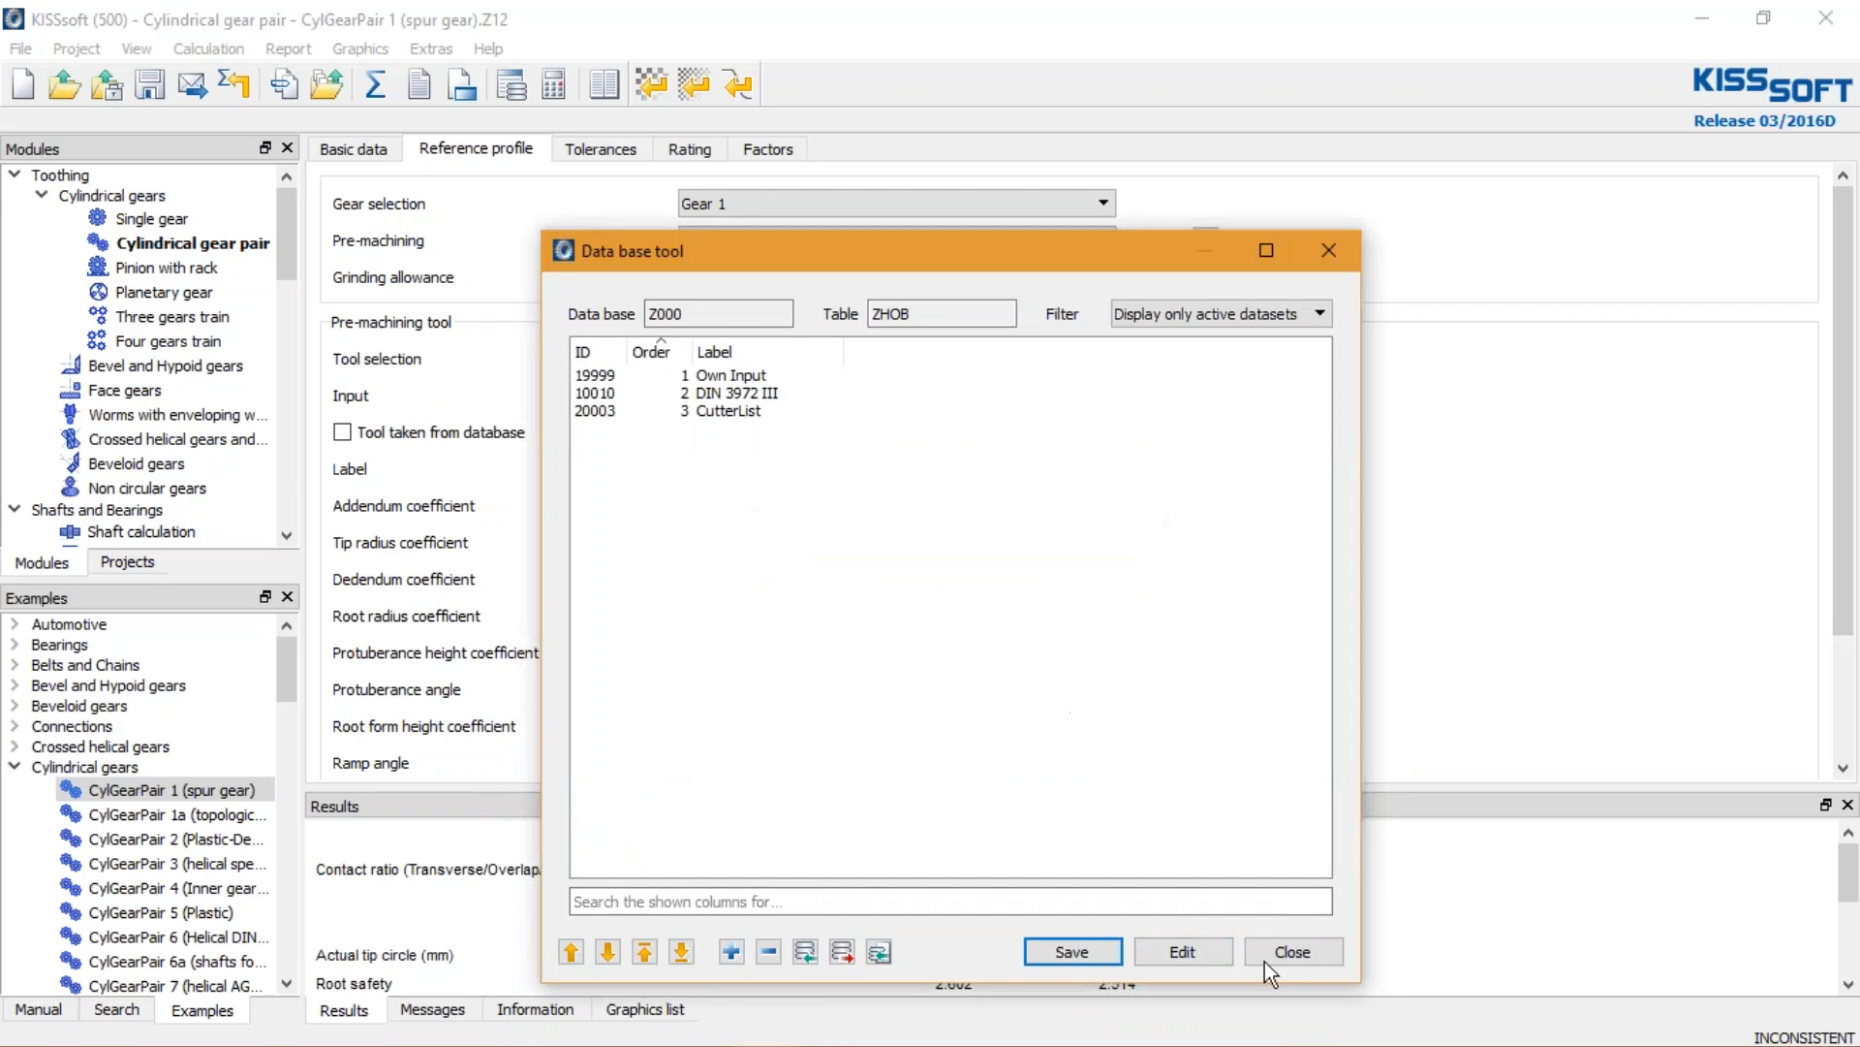
left_click(1322, 953)
left_click(1323, 953)
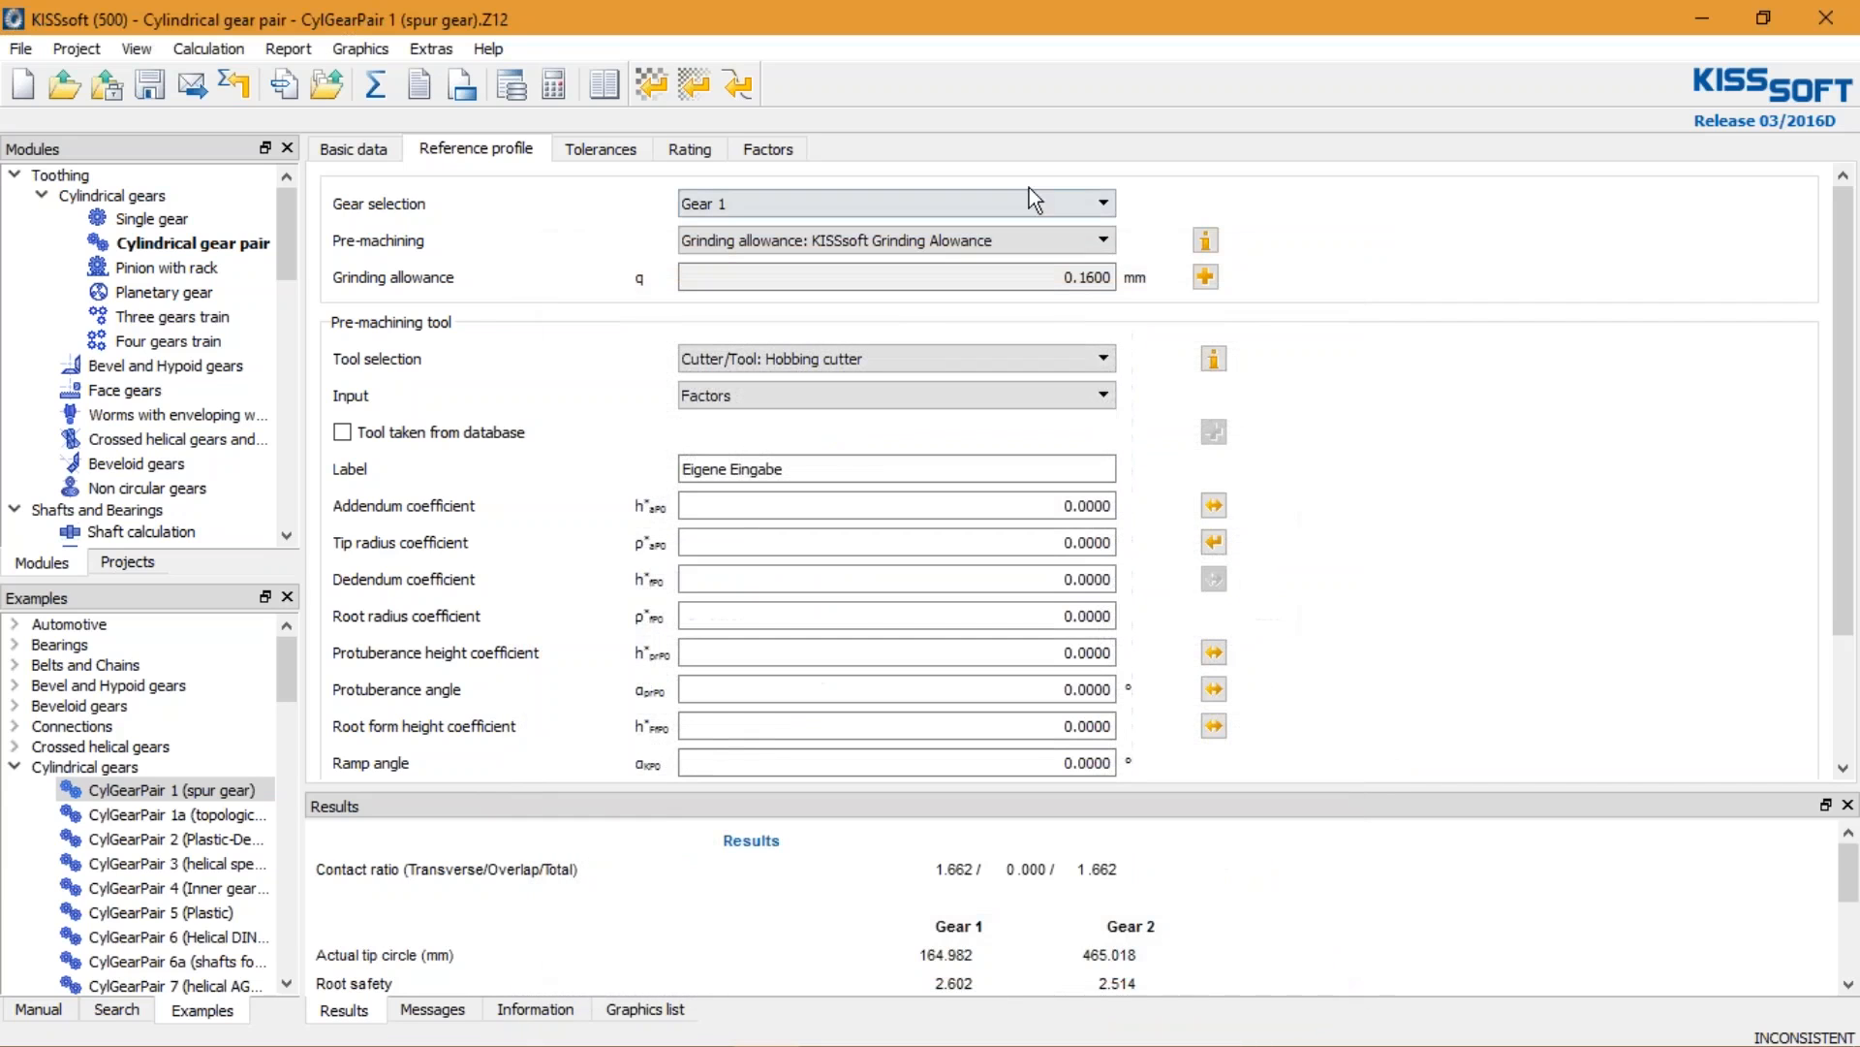
Take the hobbing cutter from the database, choosing the CutterList table and turning off the restriction by module and pressure angle
left_click(763, 398)
left_click(763, 415)
left_click(476, 426)
left_click(573, 392)
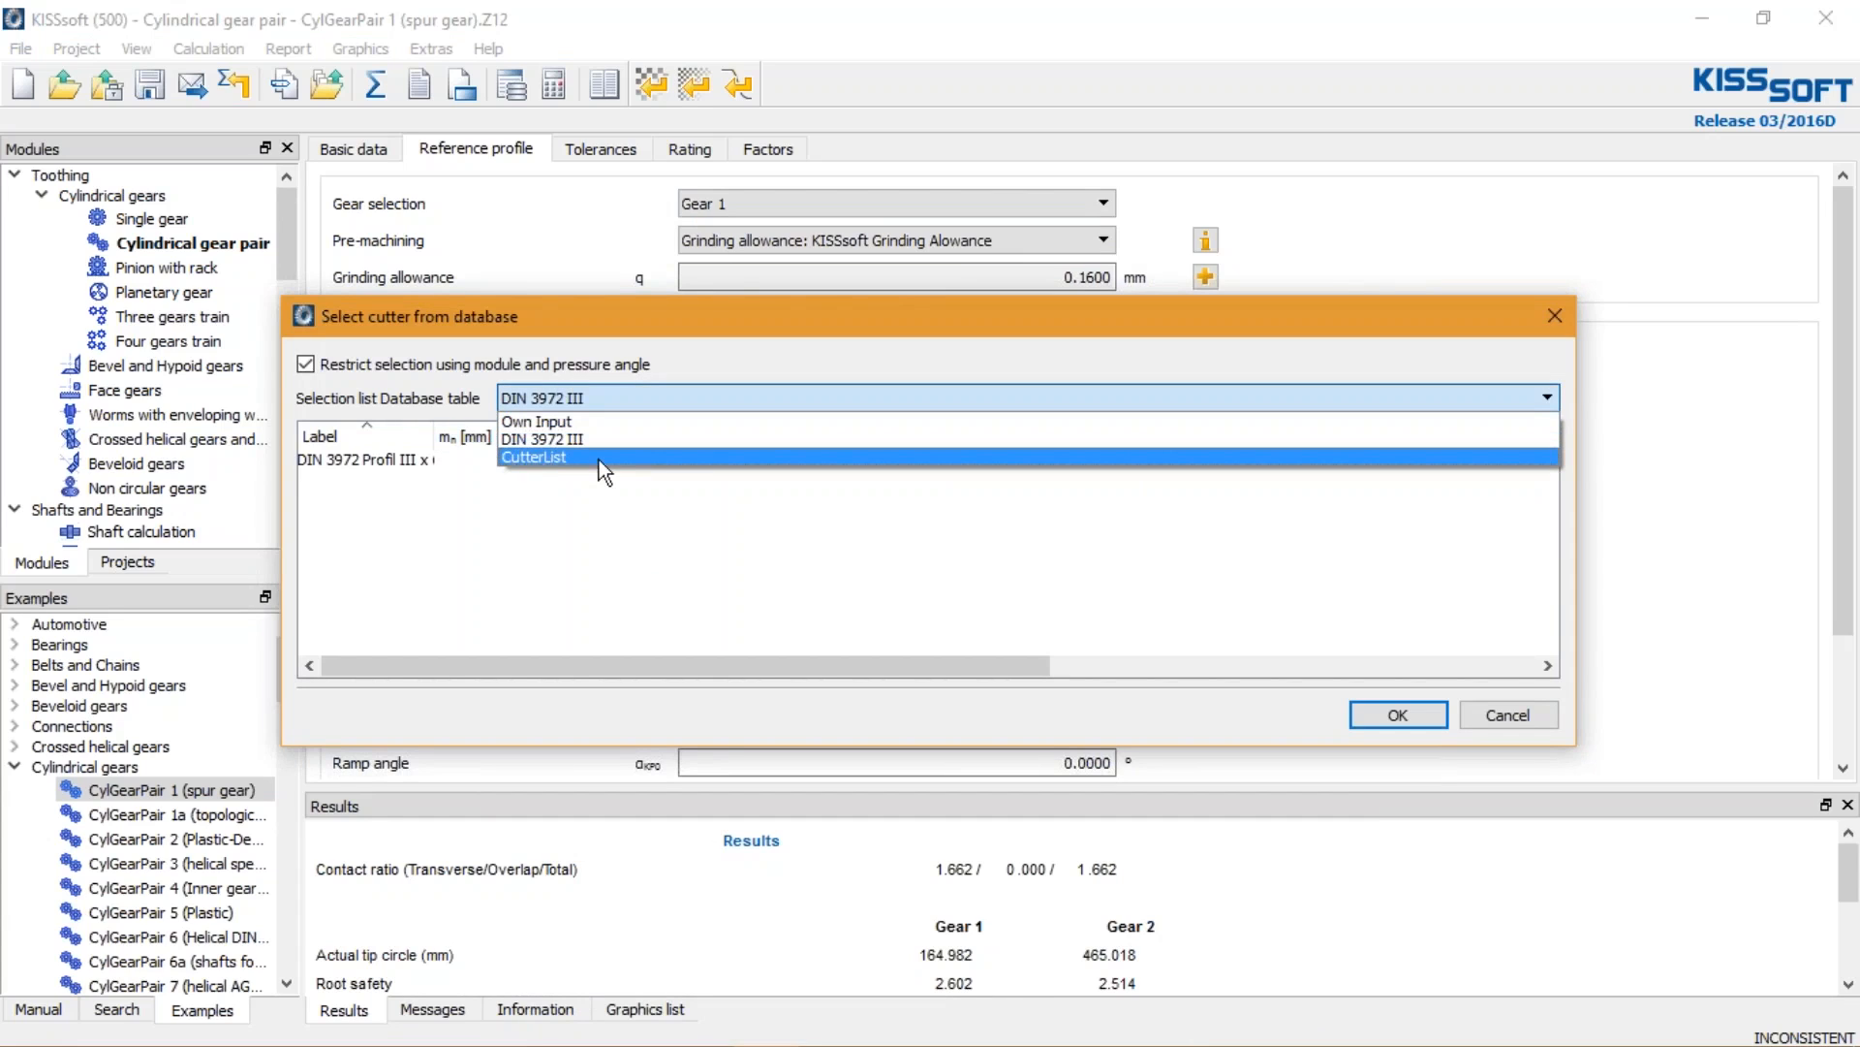
left_click(534, 457)
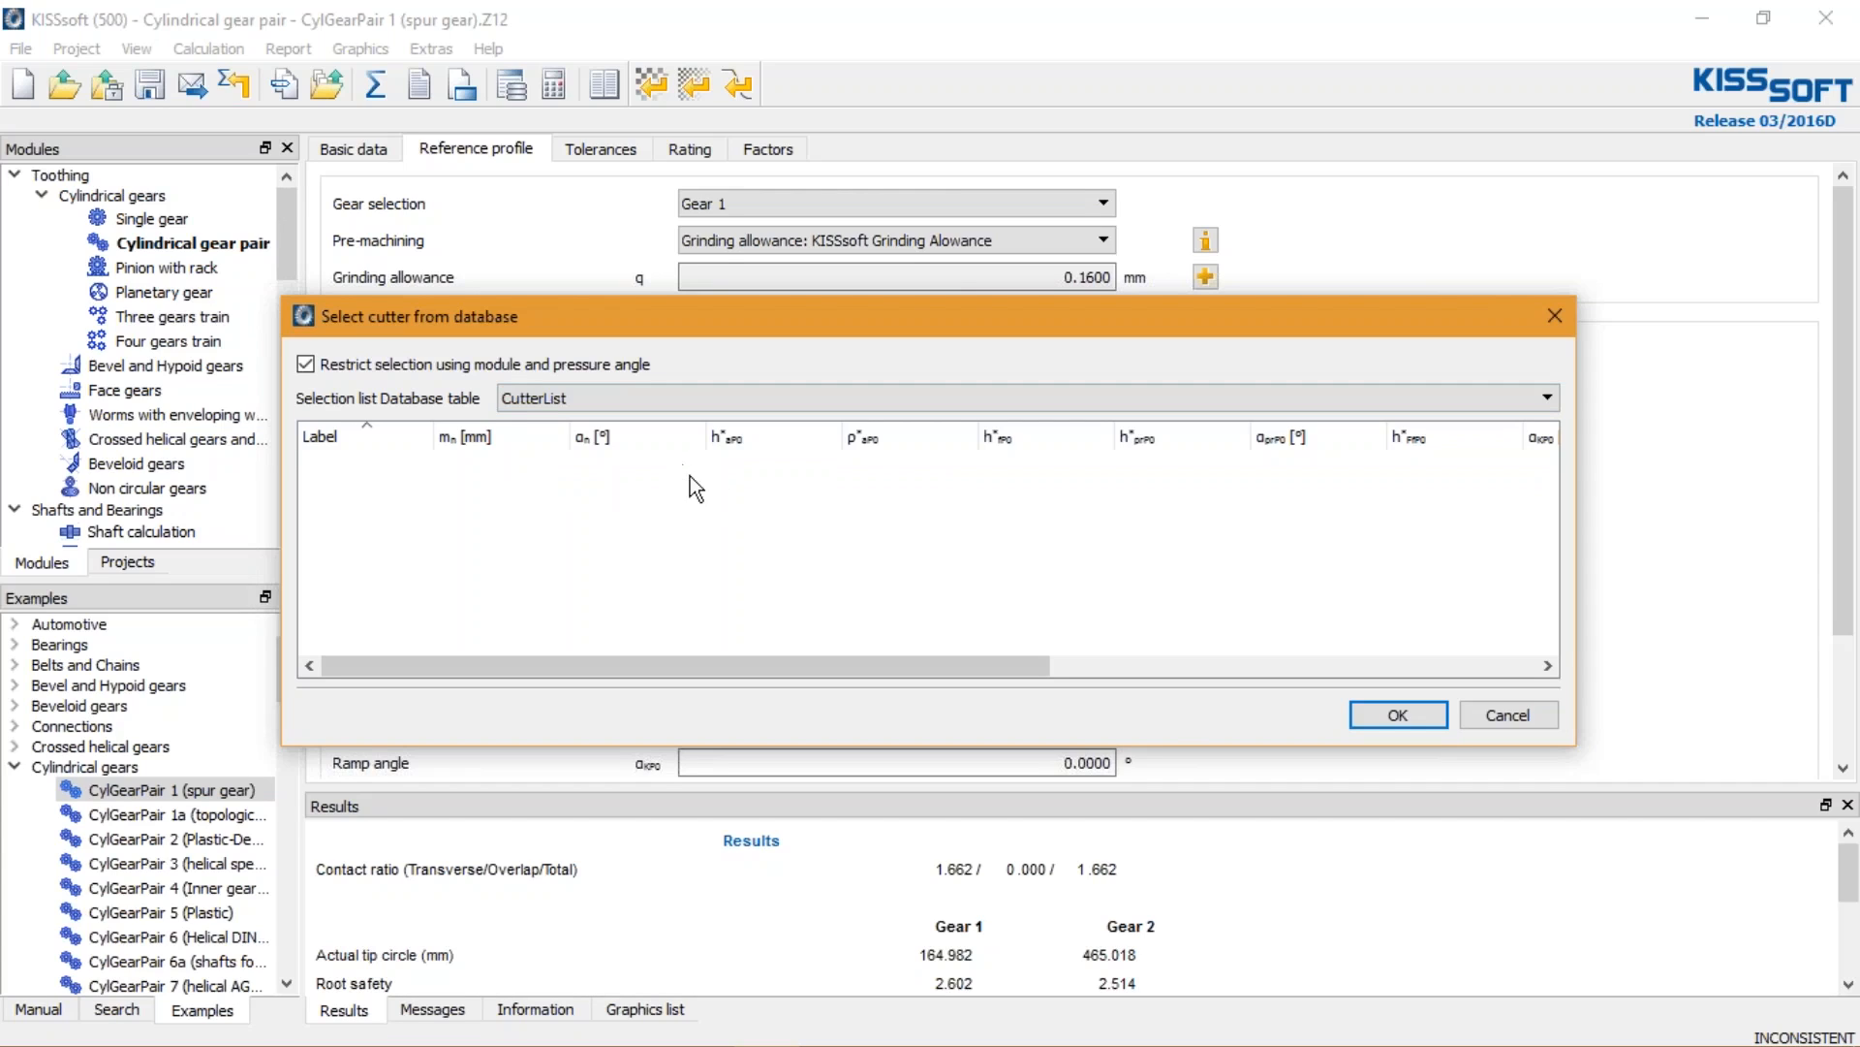
left_click(306, 366)
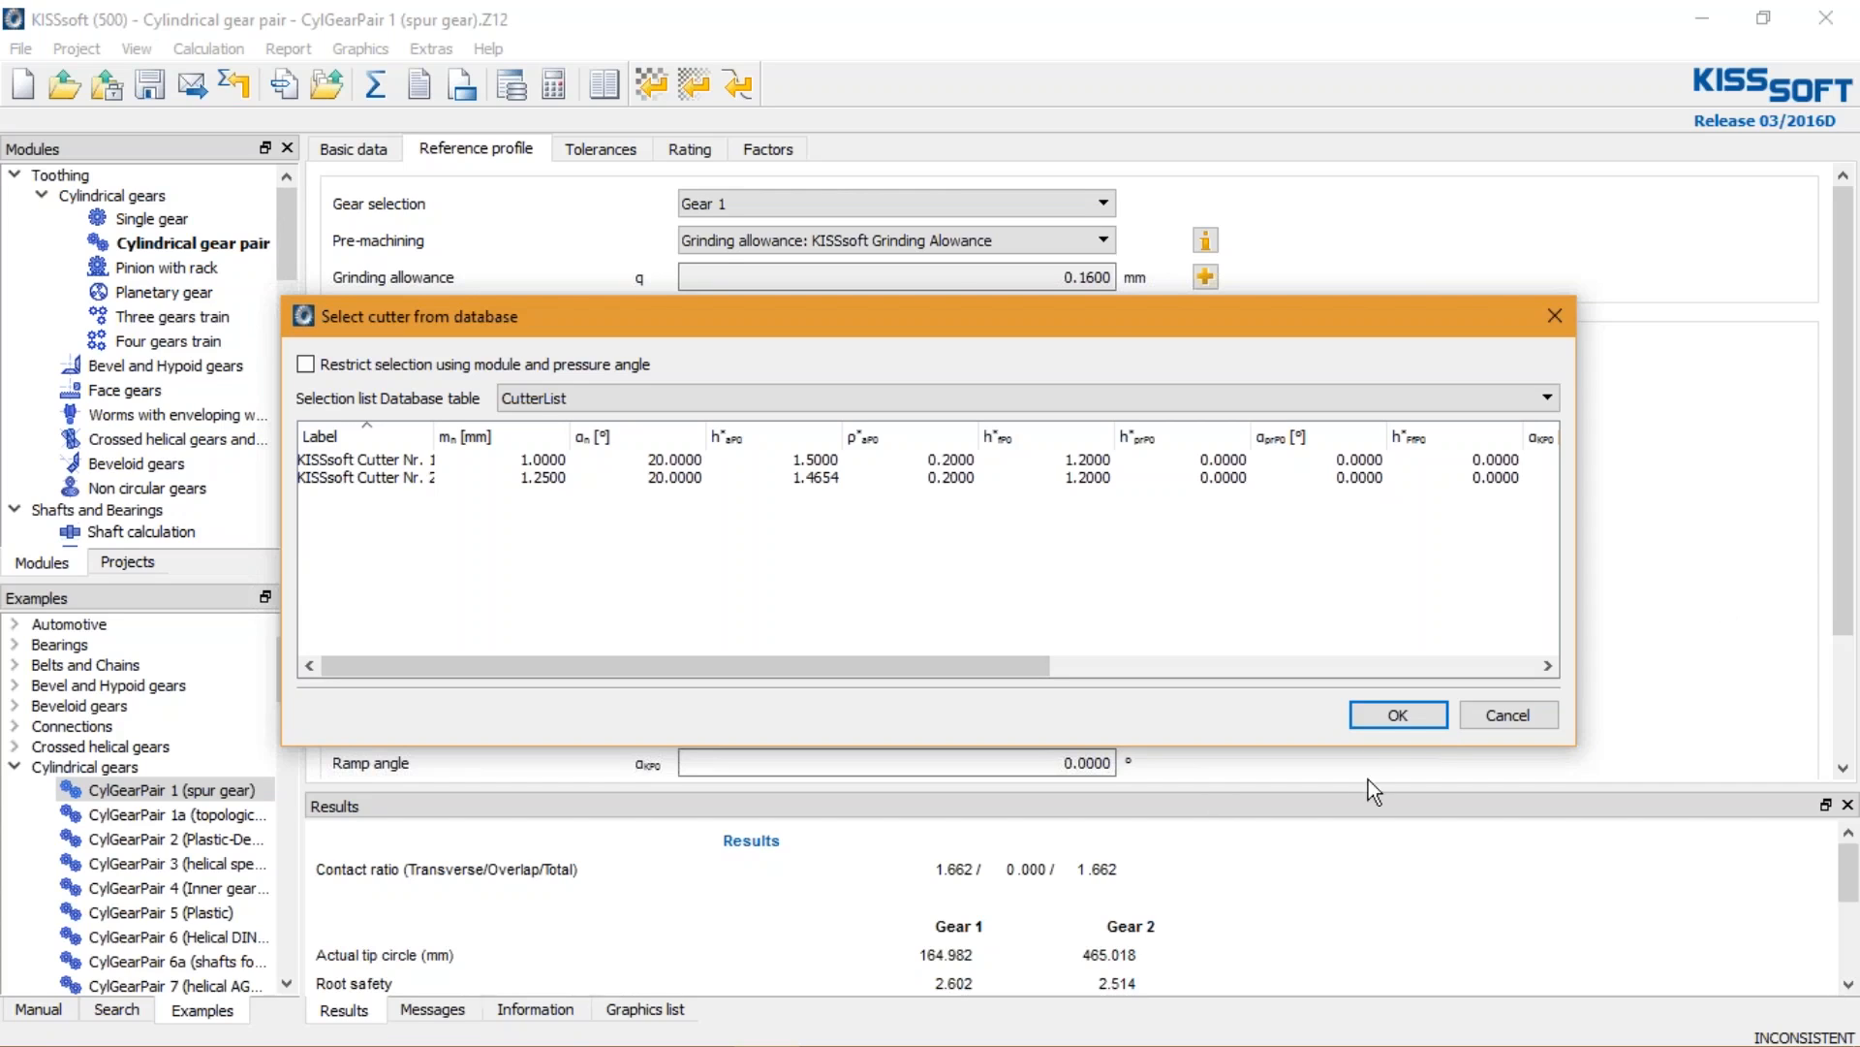
Confirm the cutter selection and switch to PowerPoint to show the slide on manufacturing drawings and reports
left_click(1386, 717)
key("alt+Tab")
key("alt+Tab")
key("alt+Tab")
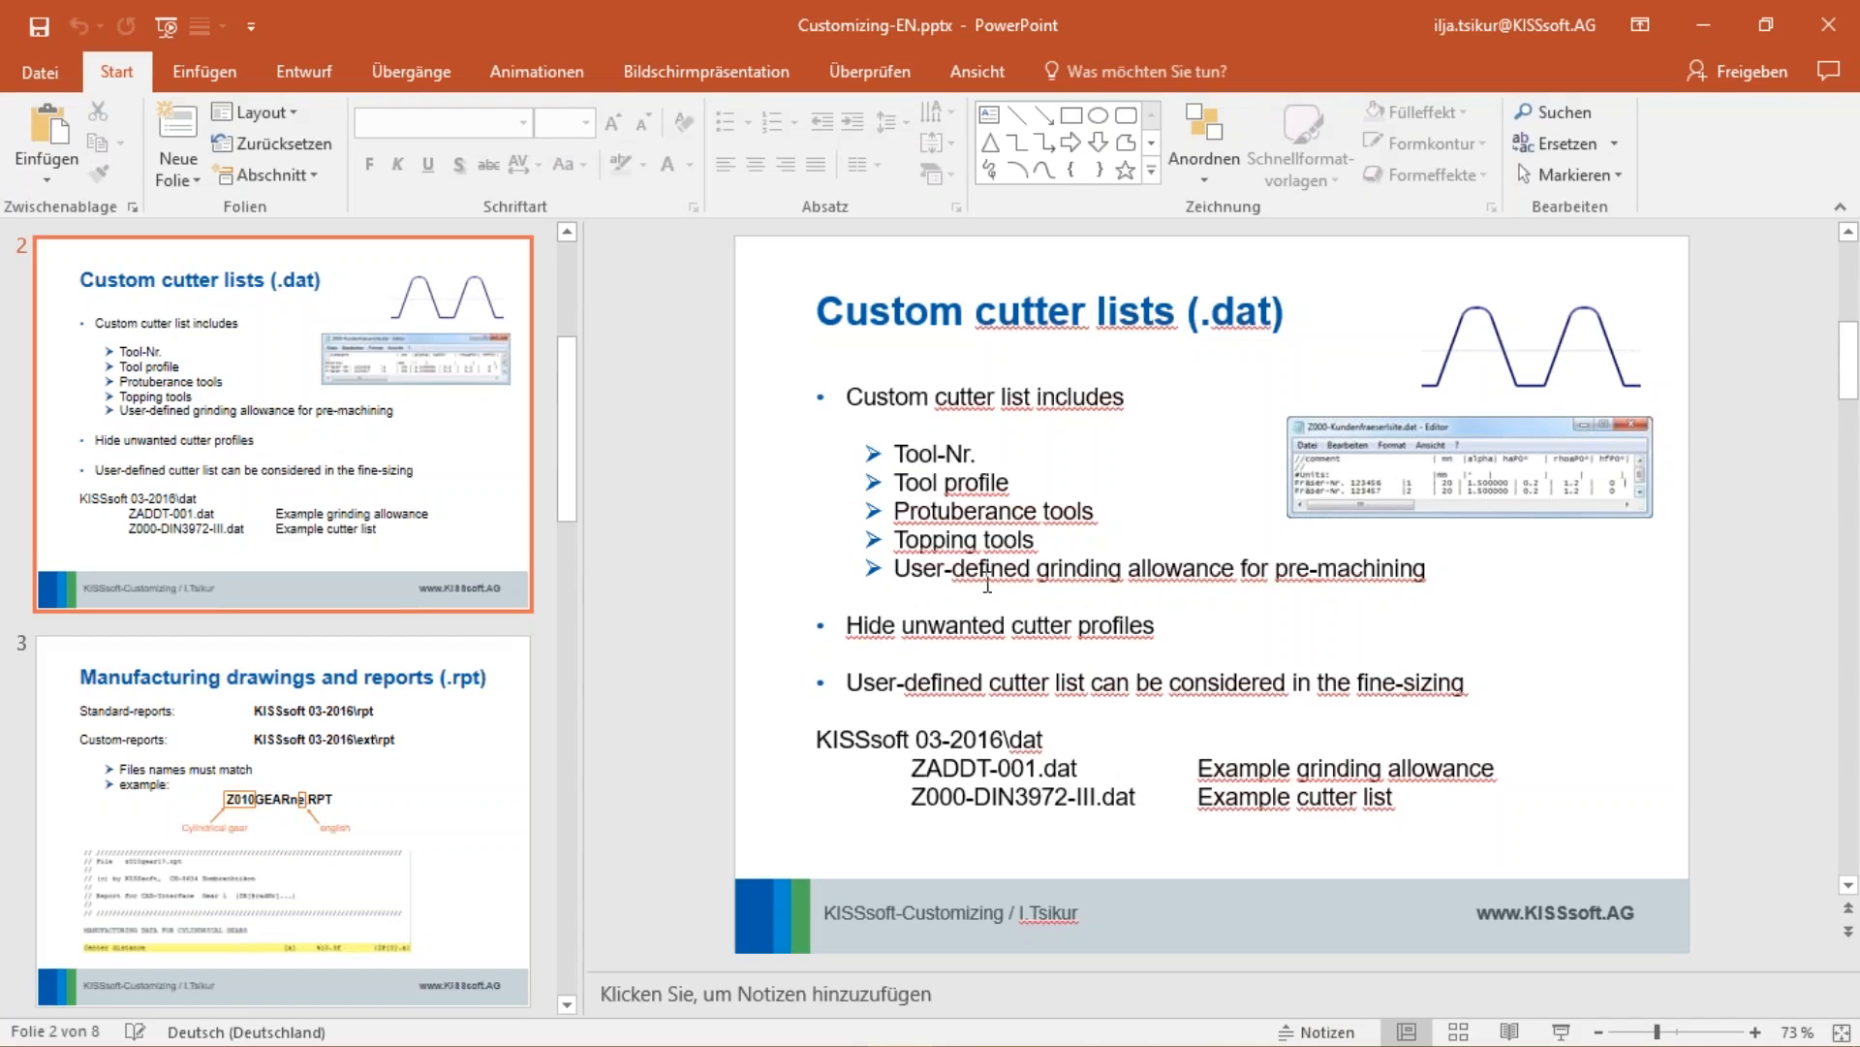
left_click(332, 744)
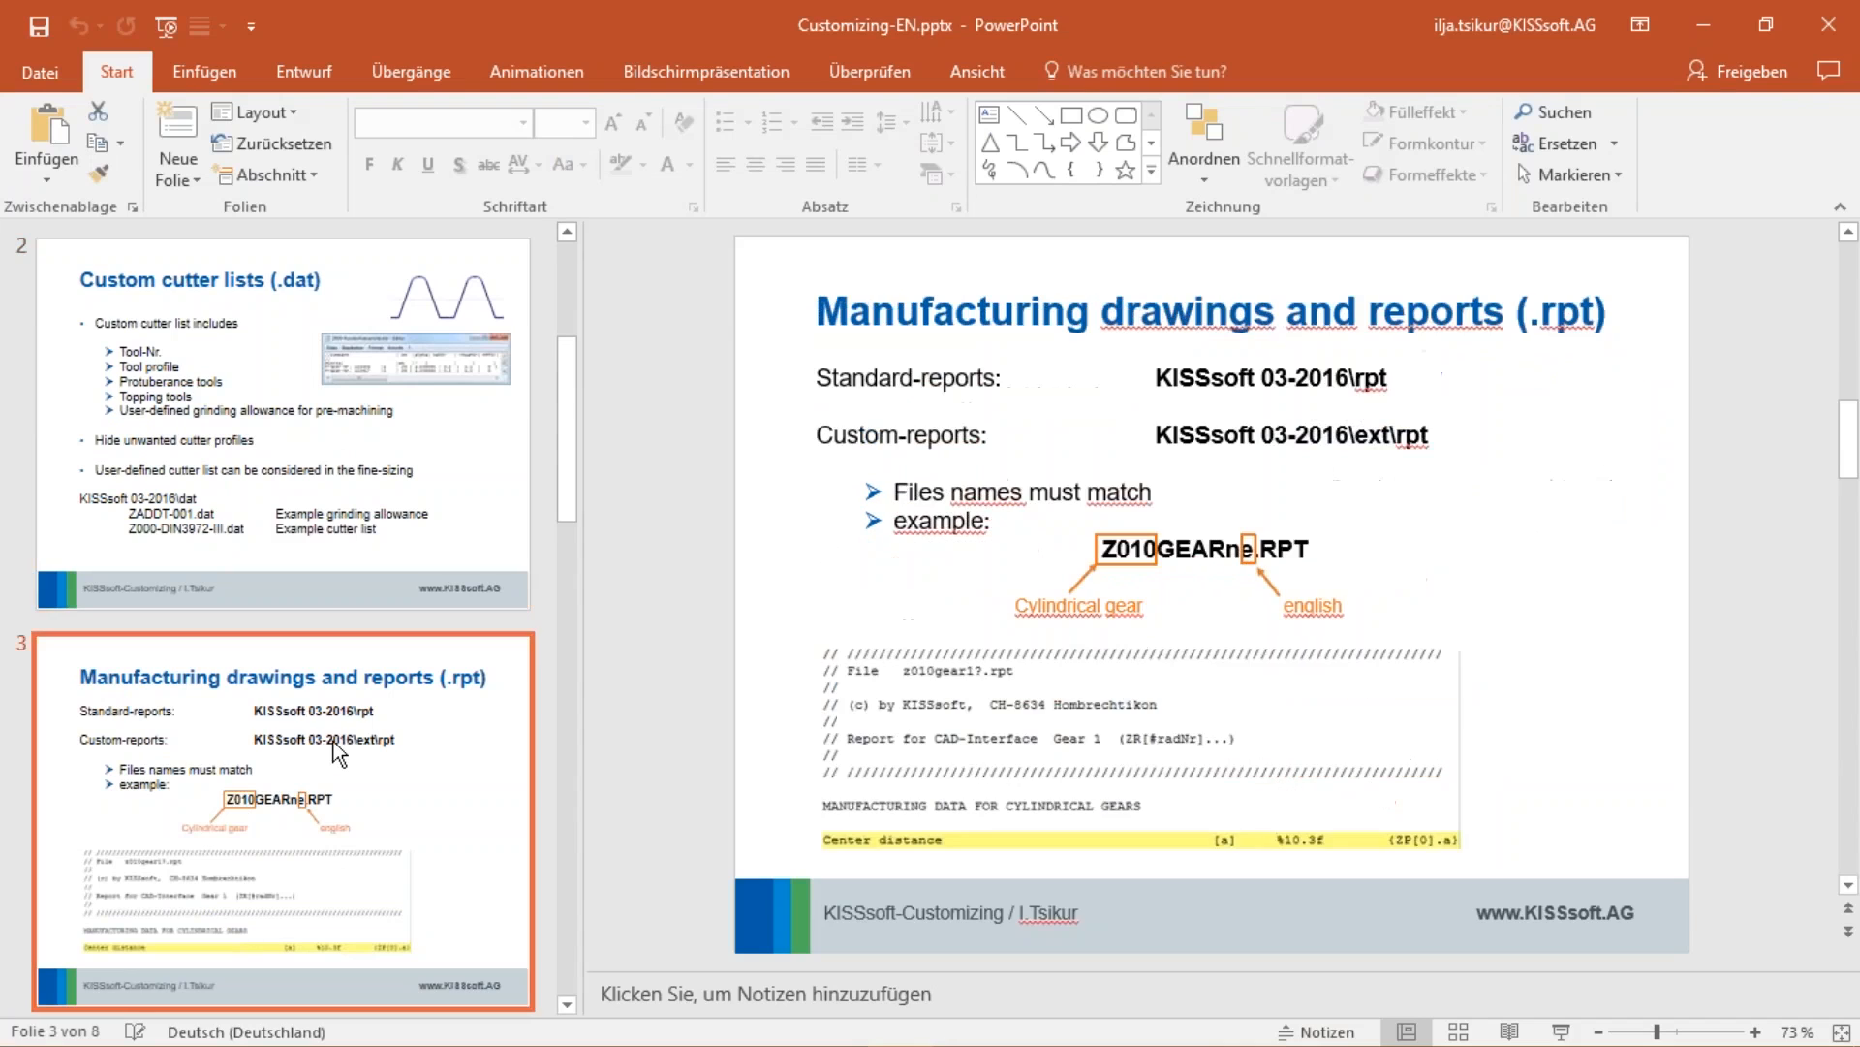
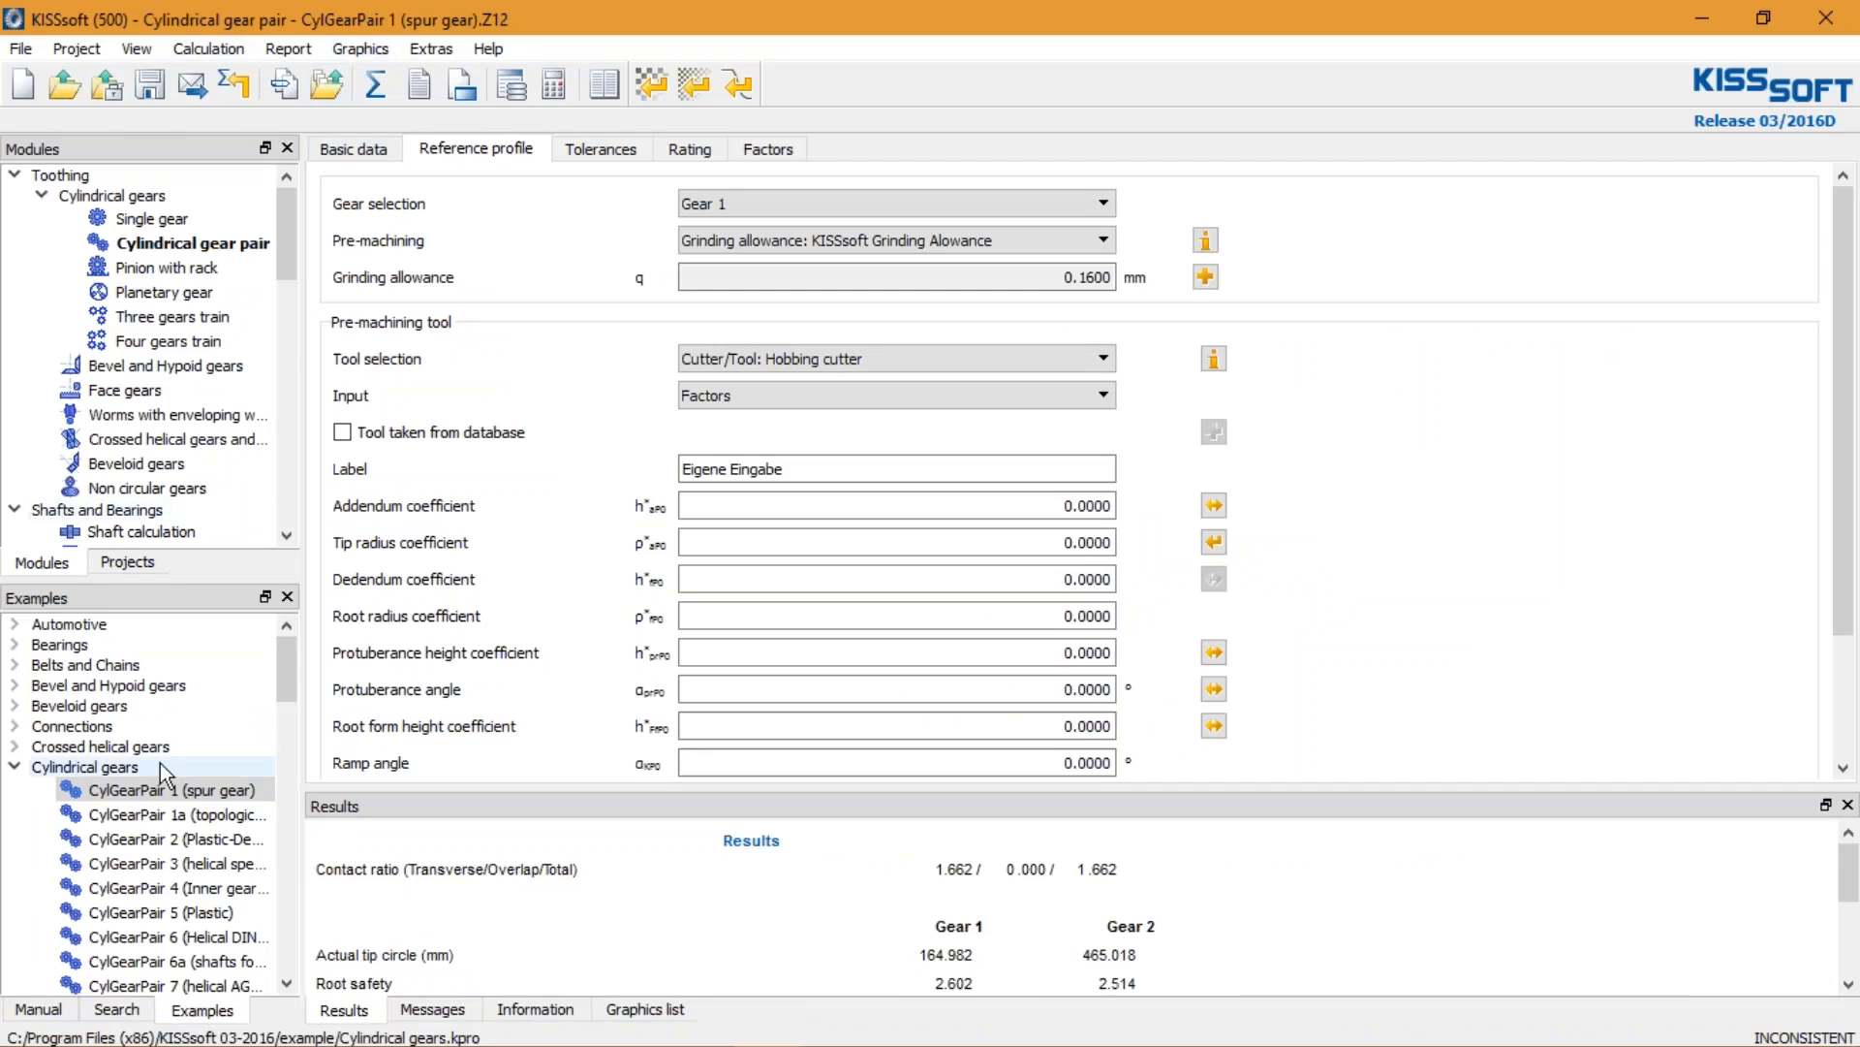
Reload the CylGearPair 1 (spur gear) example in KISSsoft and bring up the 2D manufacturing drawing for Gear 1
double_click(209, 813)
left_click(1042, 584)
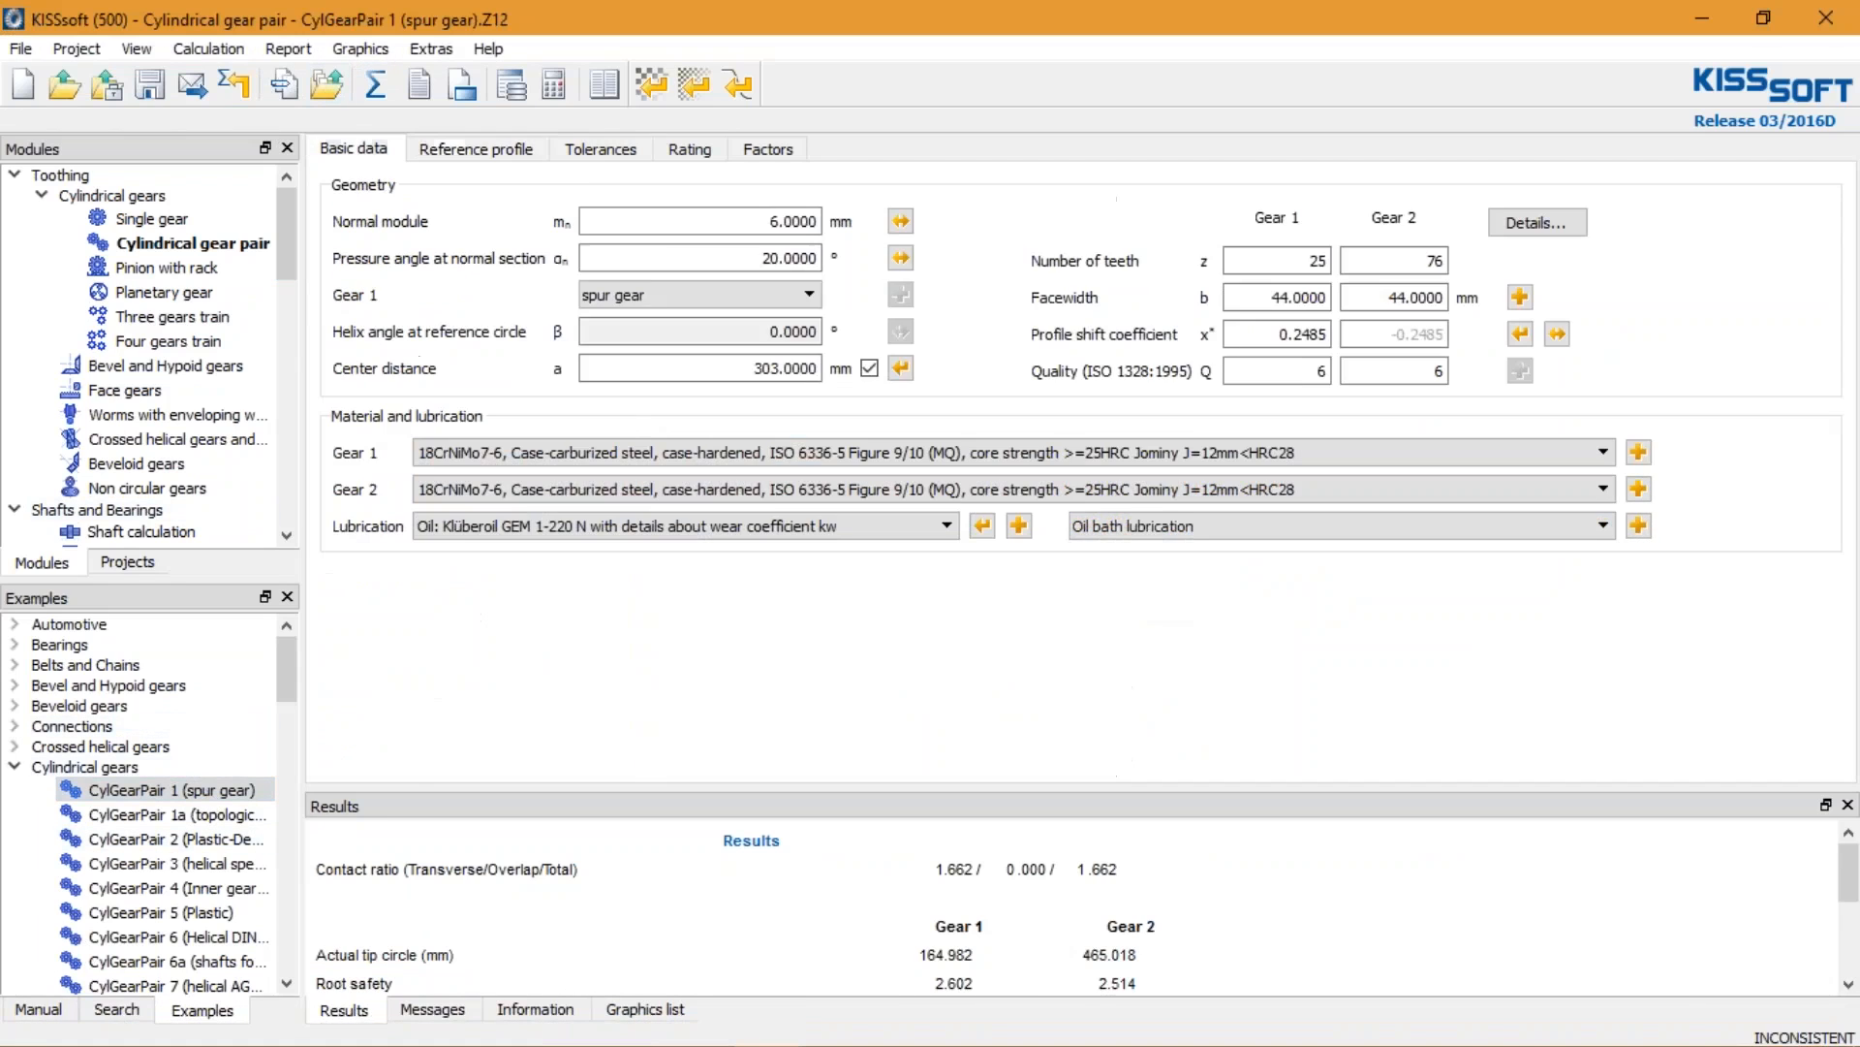
left_click(356, 49)
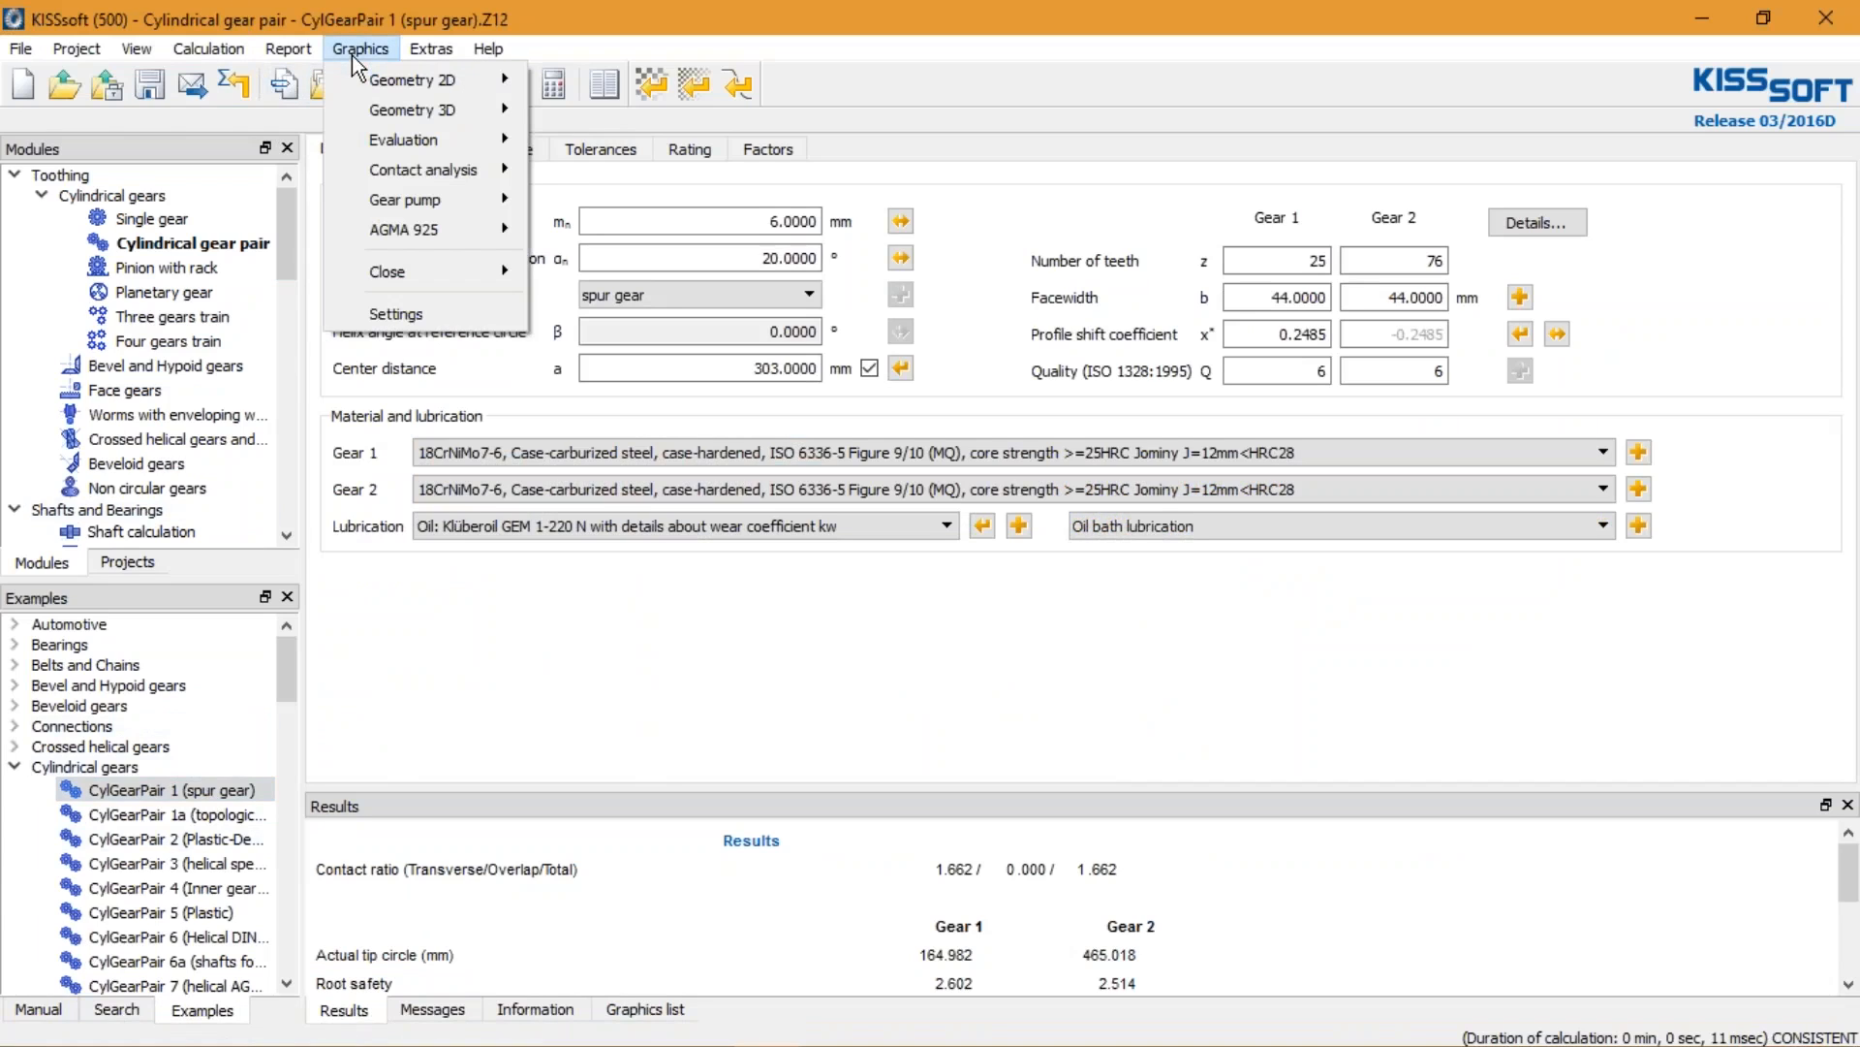
mouse_move(355, 80)
mouse_move(676, 357)
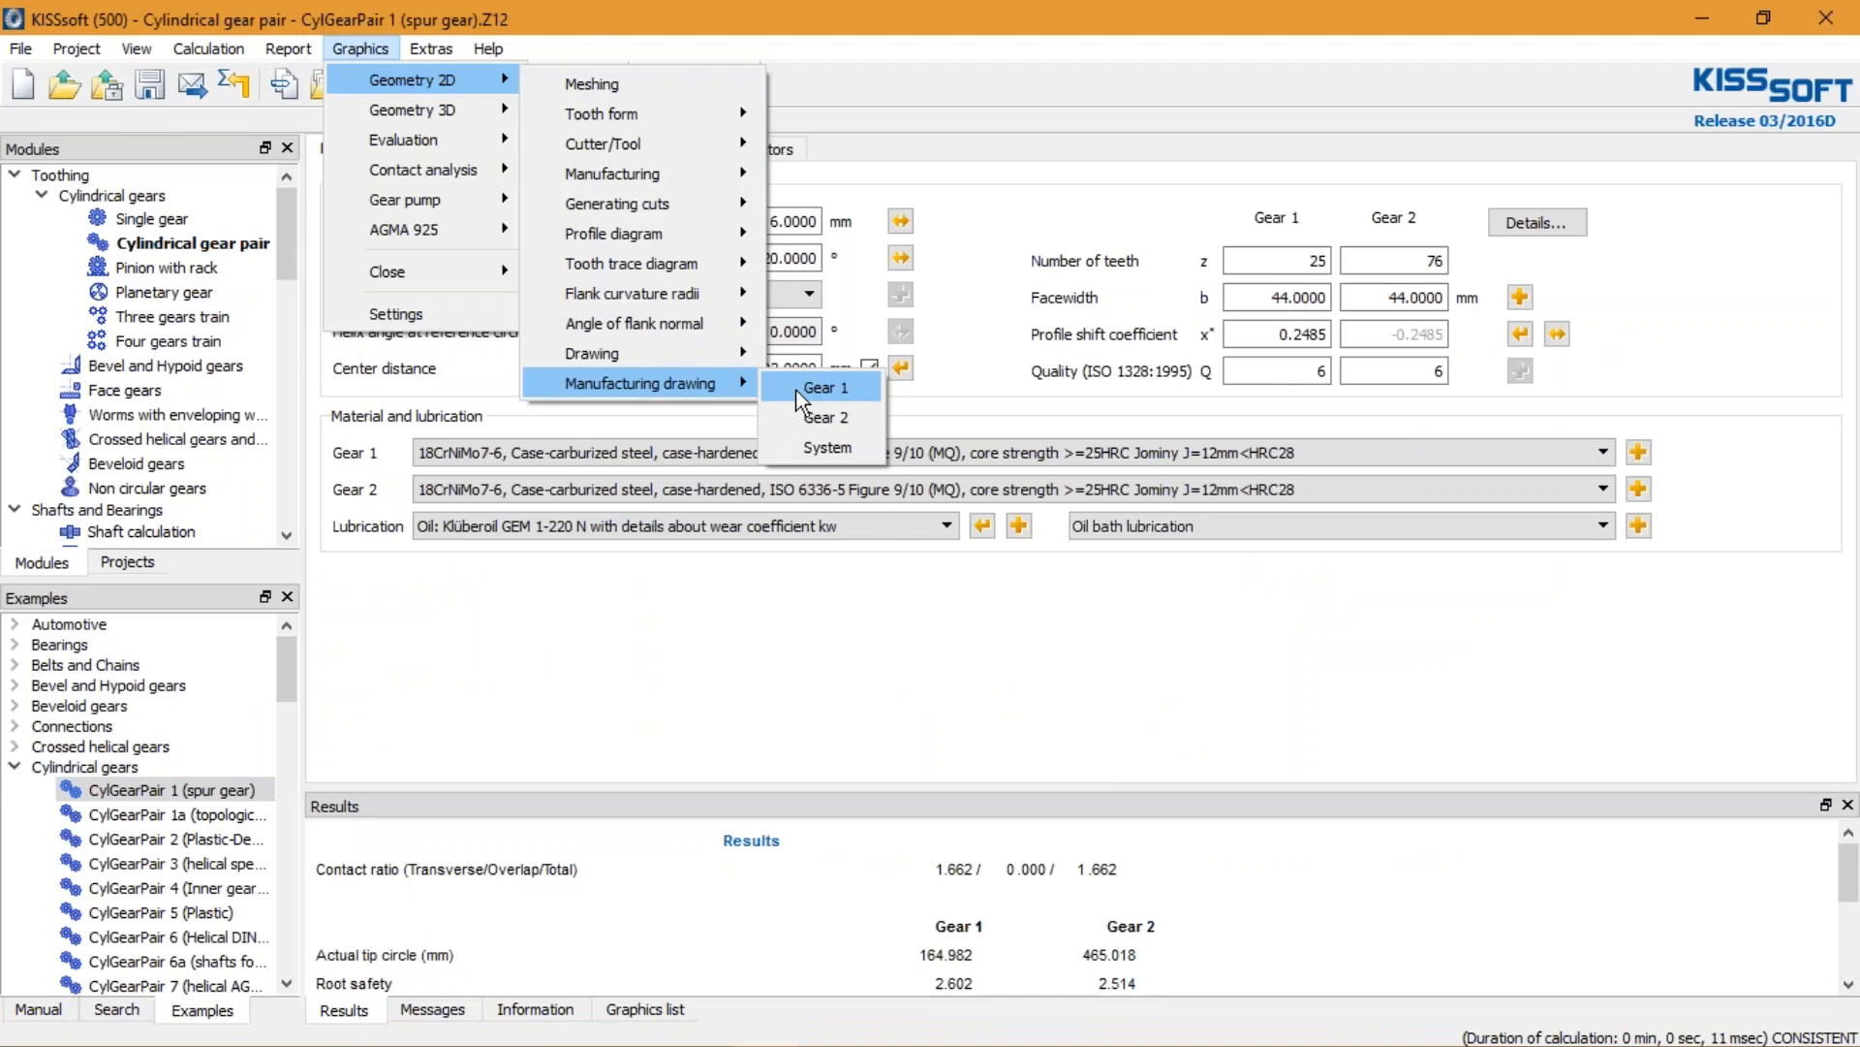
left_click(803, 389)
Enlarge the Geometry 2D window and examine the Gear 1 drawing with its manufacturing data table
left_click_drag(839, 335, 263, 28)
mouse_move(636, 524)
left_mouse_down()
mouse_move(1401, 969)
mouse_move(1856, 1043)
left_mouse_up()
scroll(1131, 608, "up", 6)
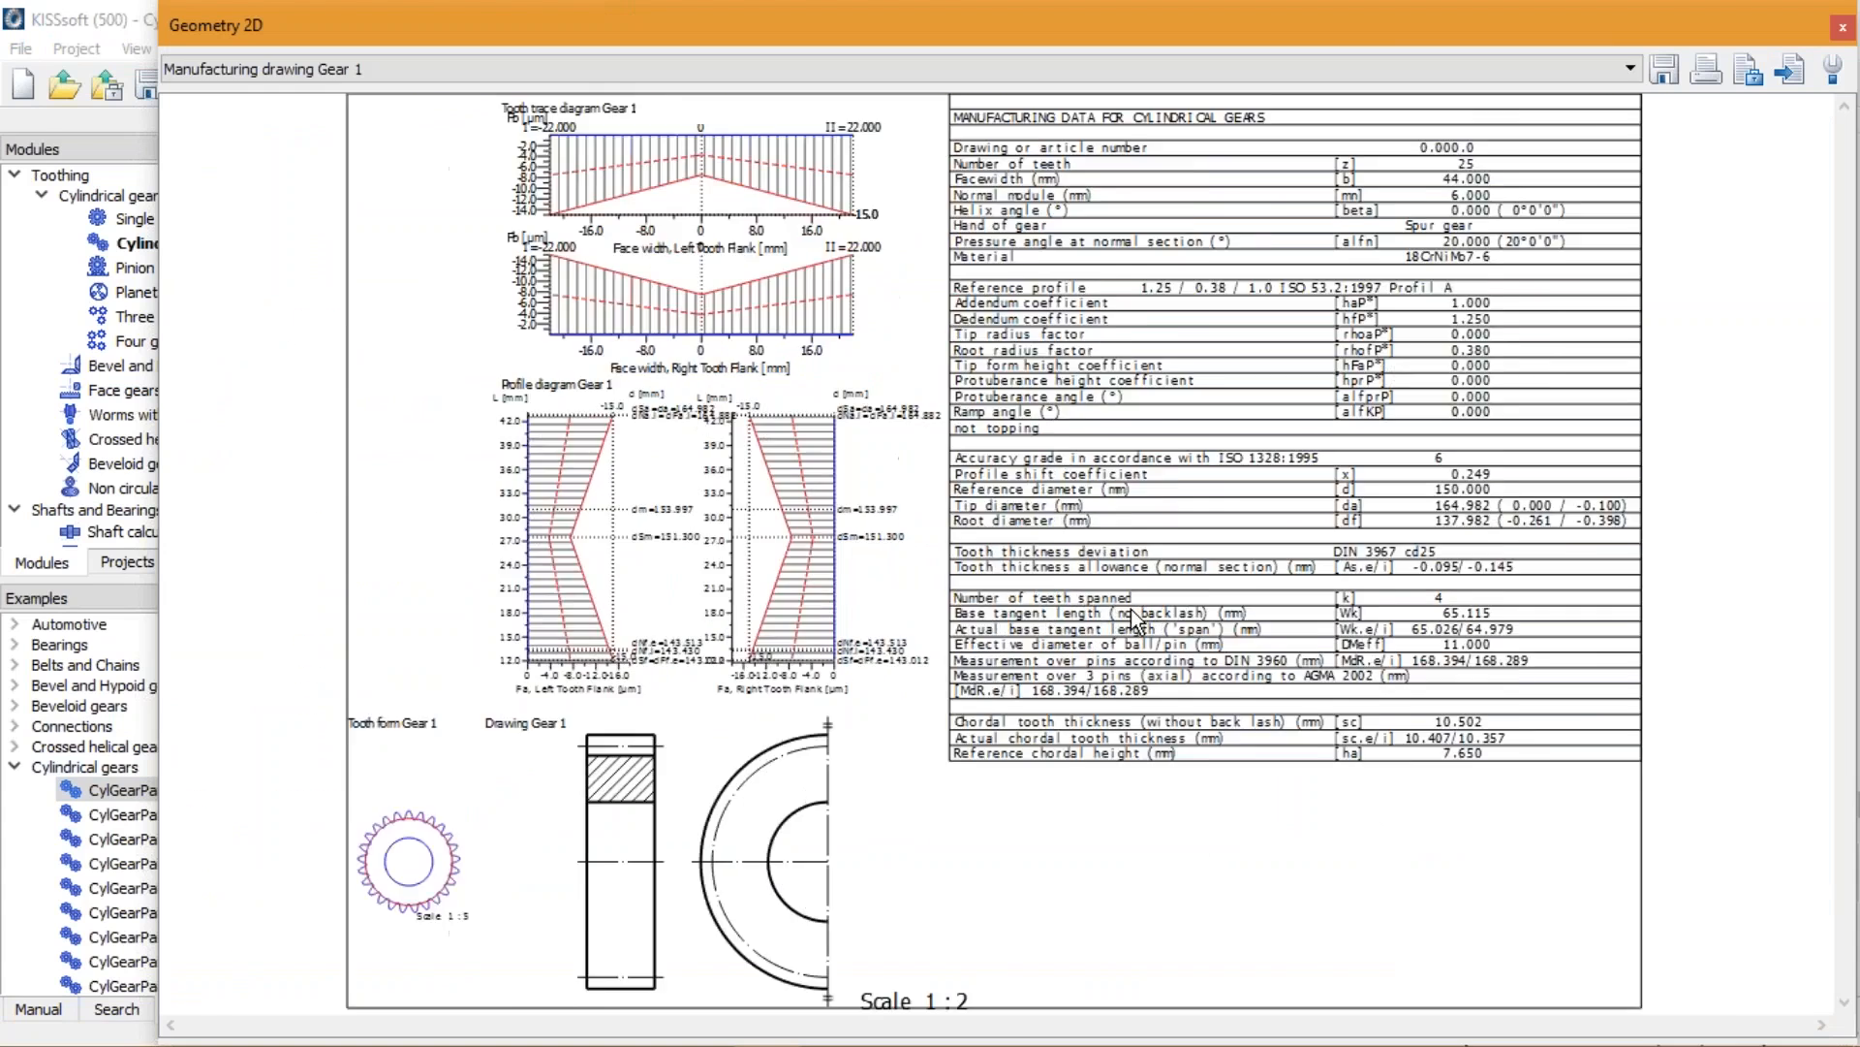
scroll(1131, 609, "up", 2)
scroll(1411, 624, "down", 2)
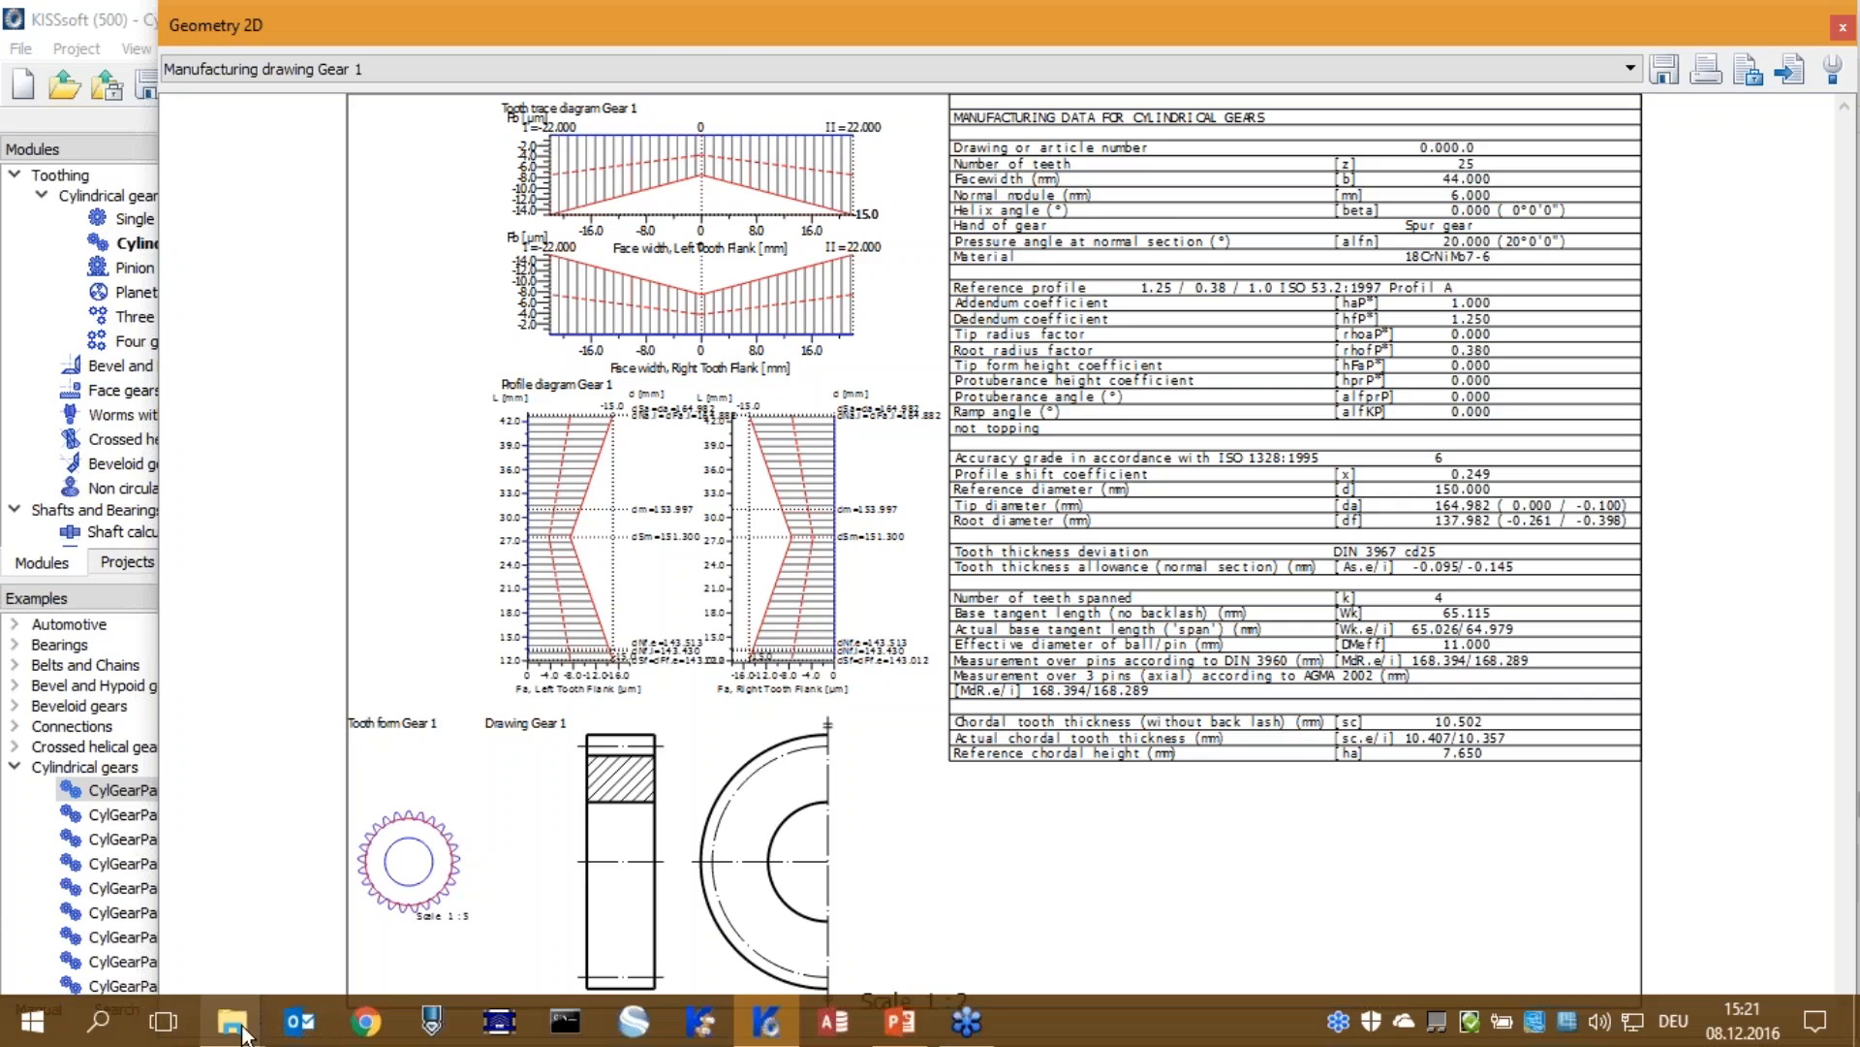
Open the standard rpt folder of the KISSsoft 03-2016 installation under Programme (x86) in File Explorer
left_click(233, 1021)
left_click(119, 907)
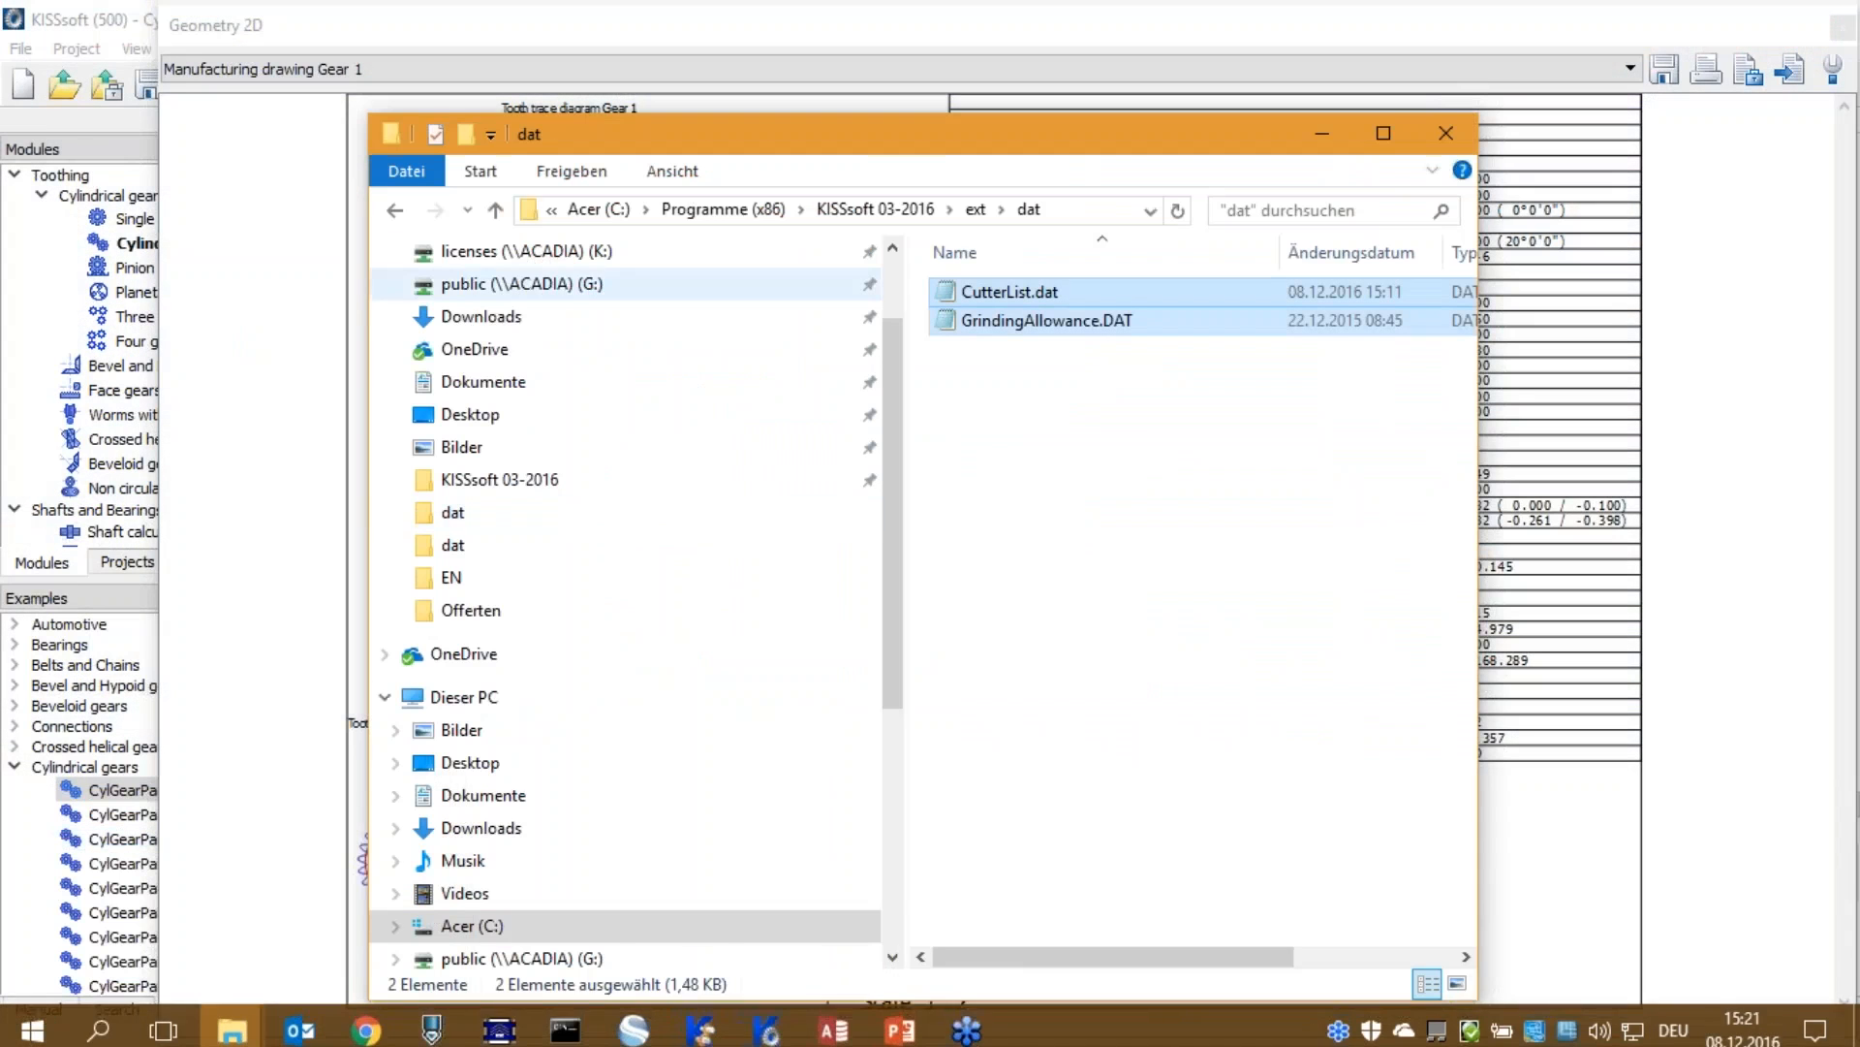
left_click(483, 306)
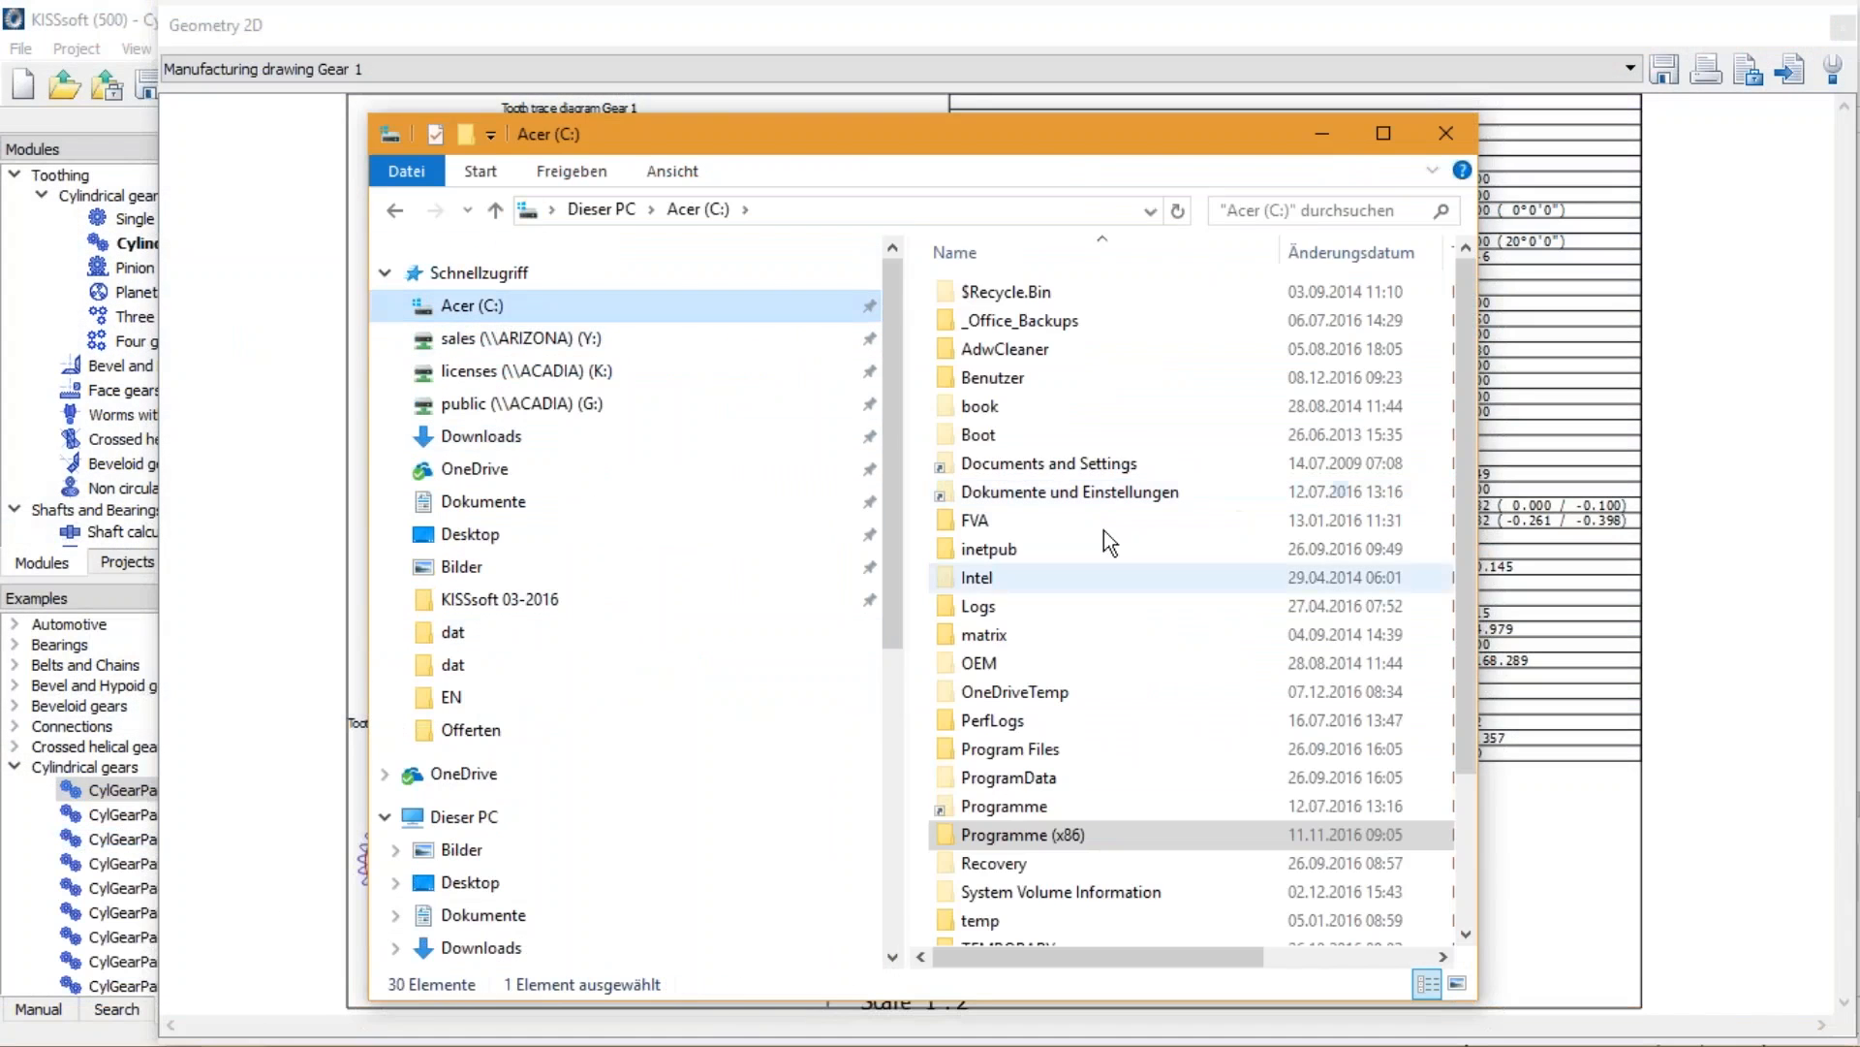
double_click(1076, 834)
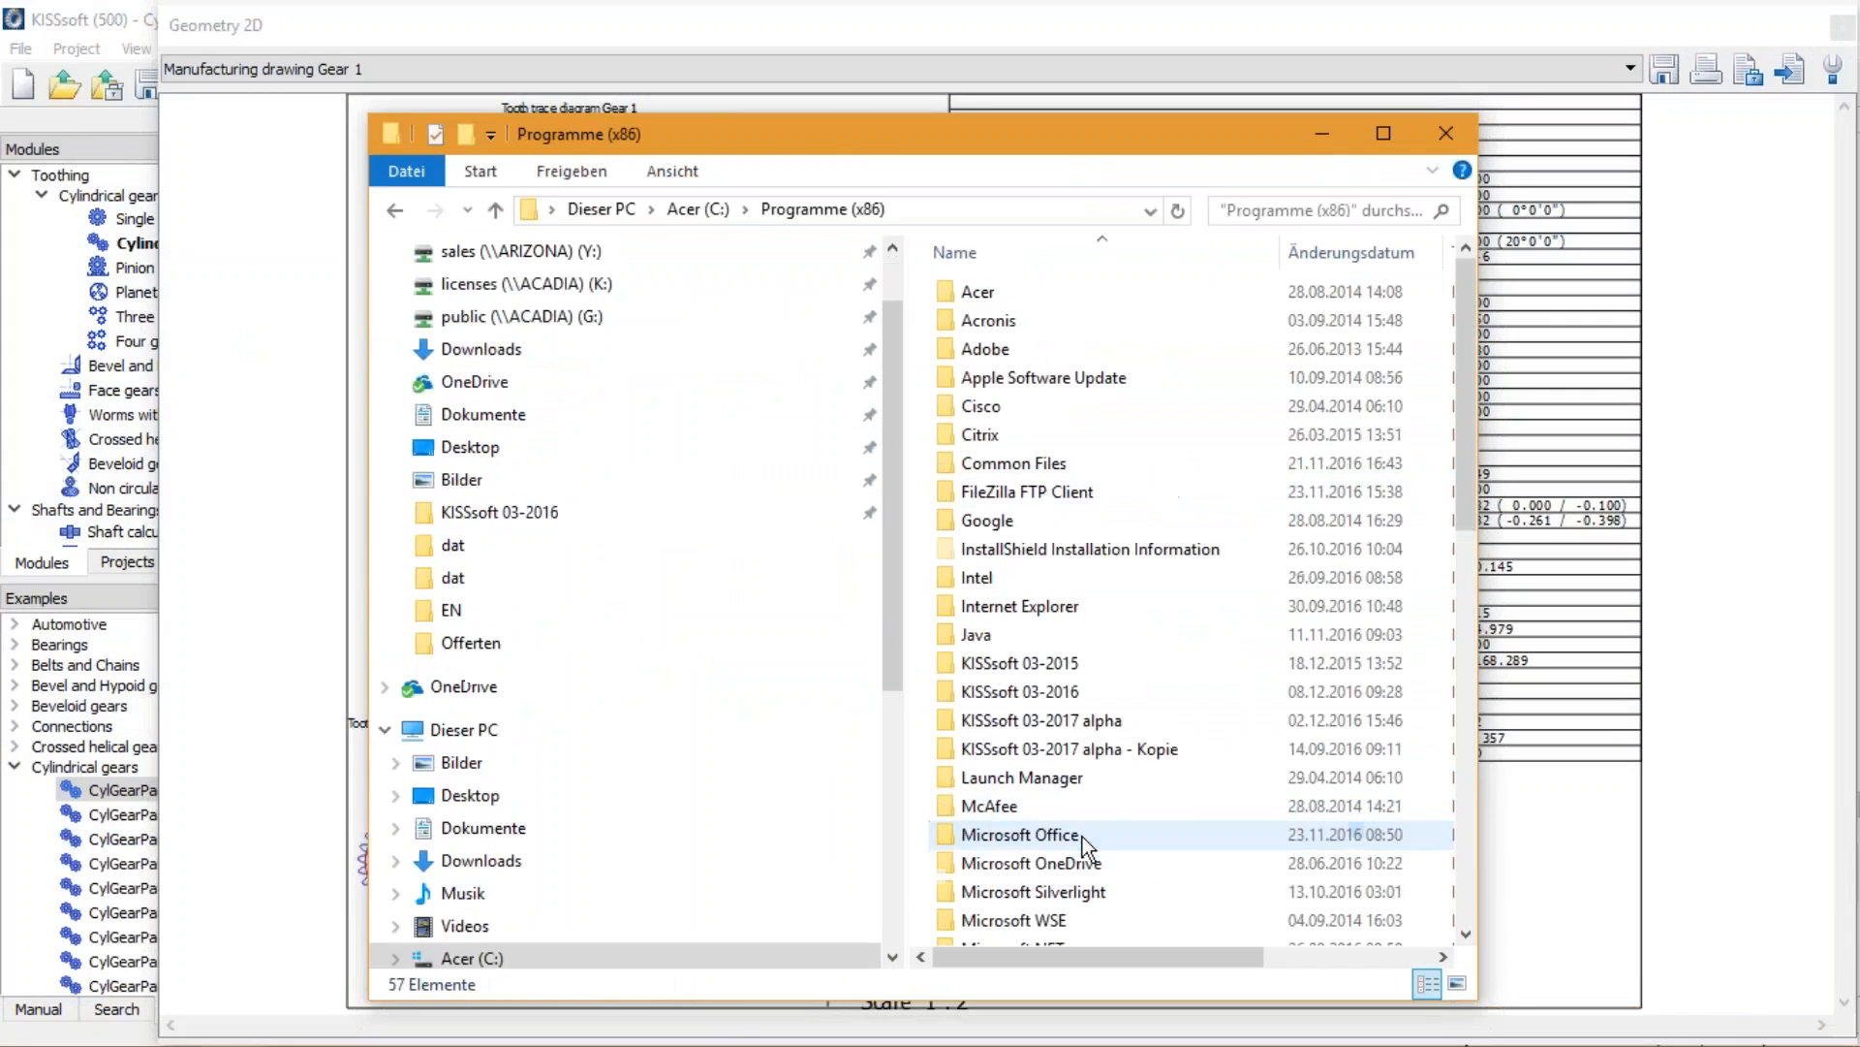
double_click(1052, 690)
double_click(1003, 638)
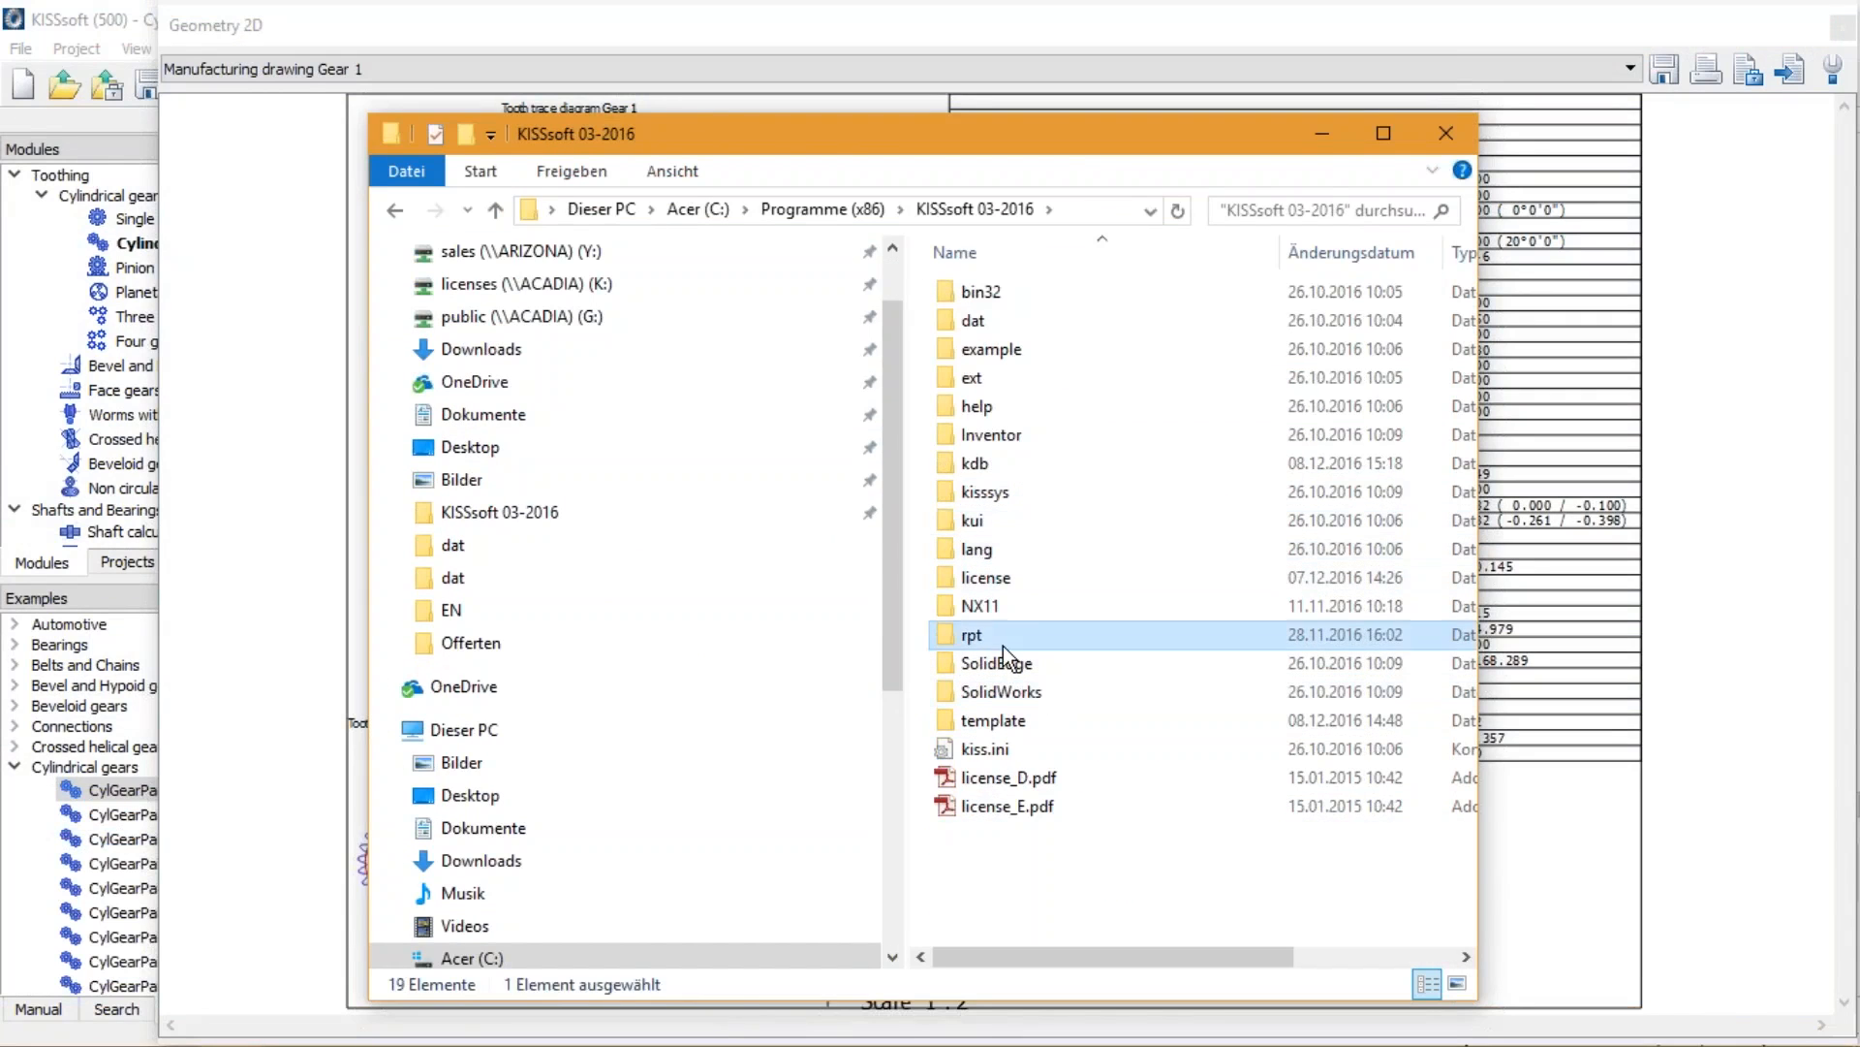
Look through the standard report templates in the rpt folder, especially the Z010 files for cylindrical gears
scroll(1066, 494, "down", 1)
scroll(1124, 537, "down", 15)
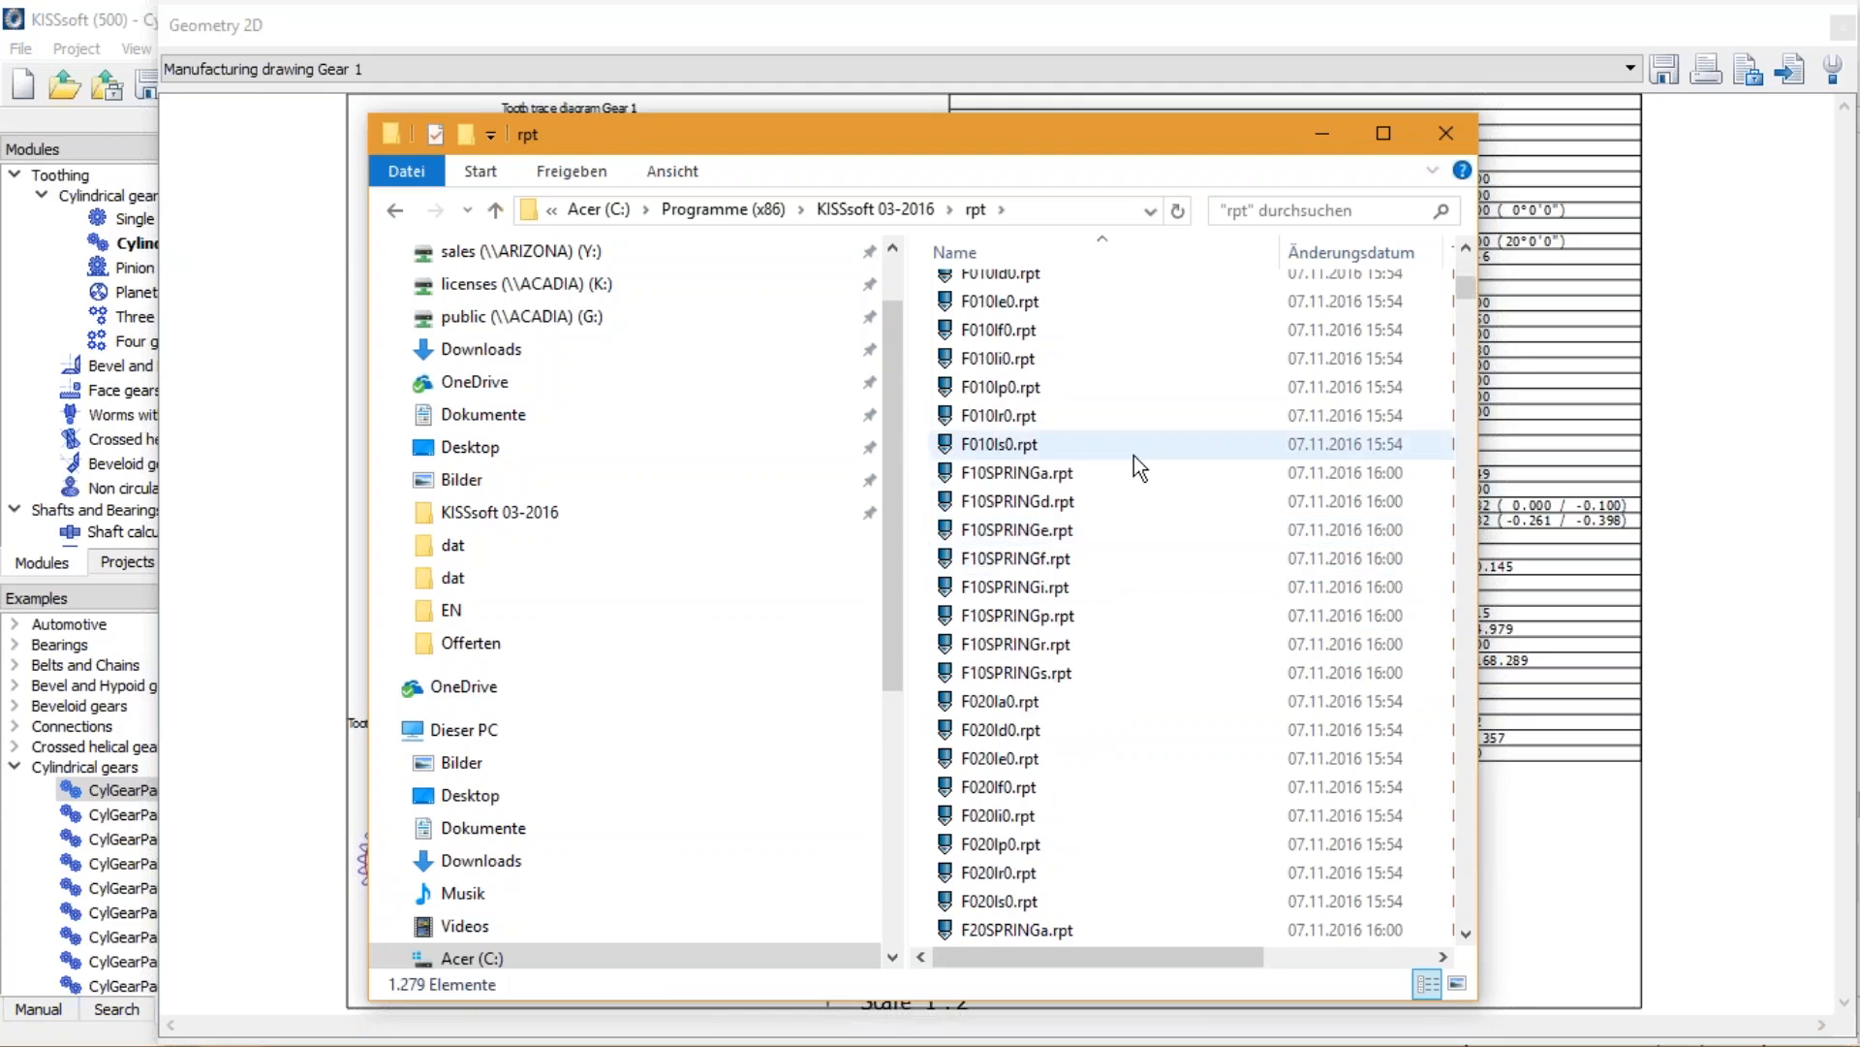
left_click_drag(1462, 290, 1451, 584)
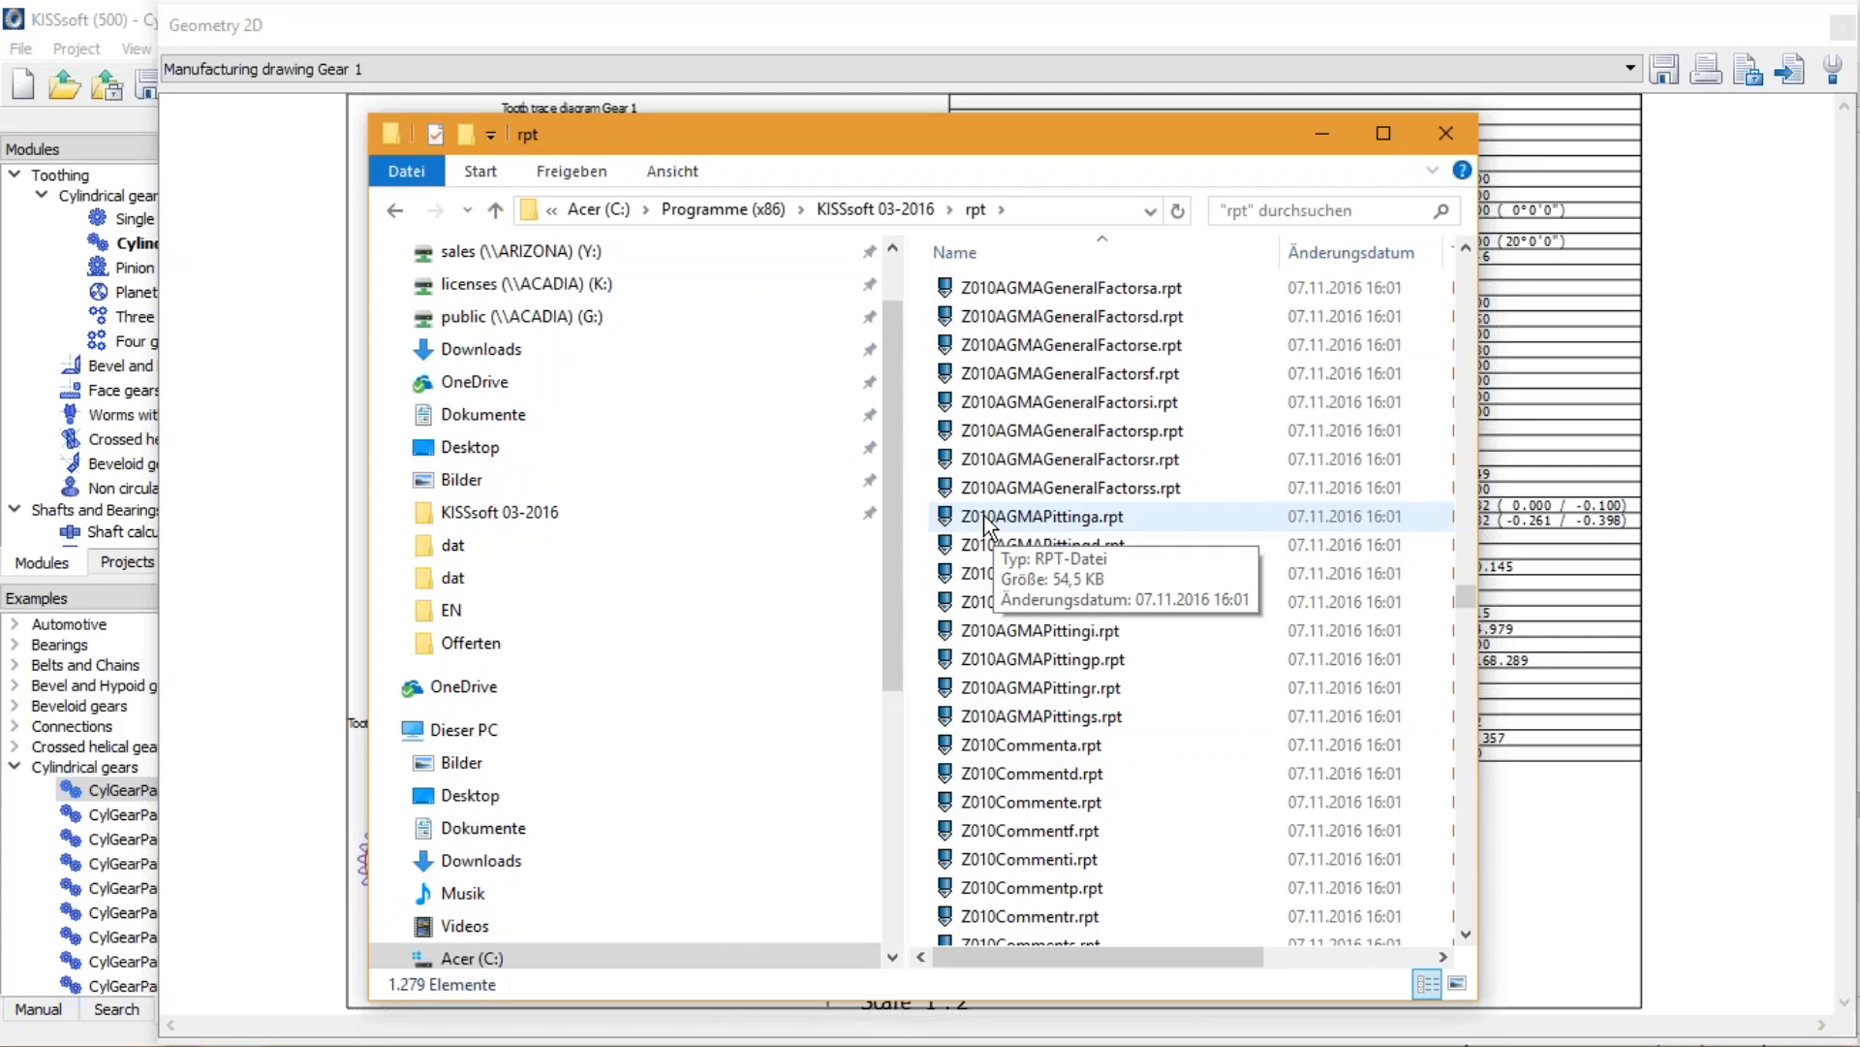
scroll(1141, 620, "down", 12)
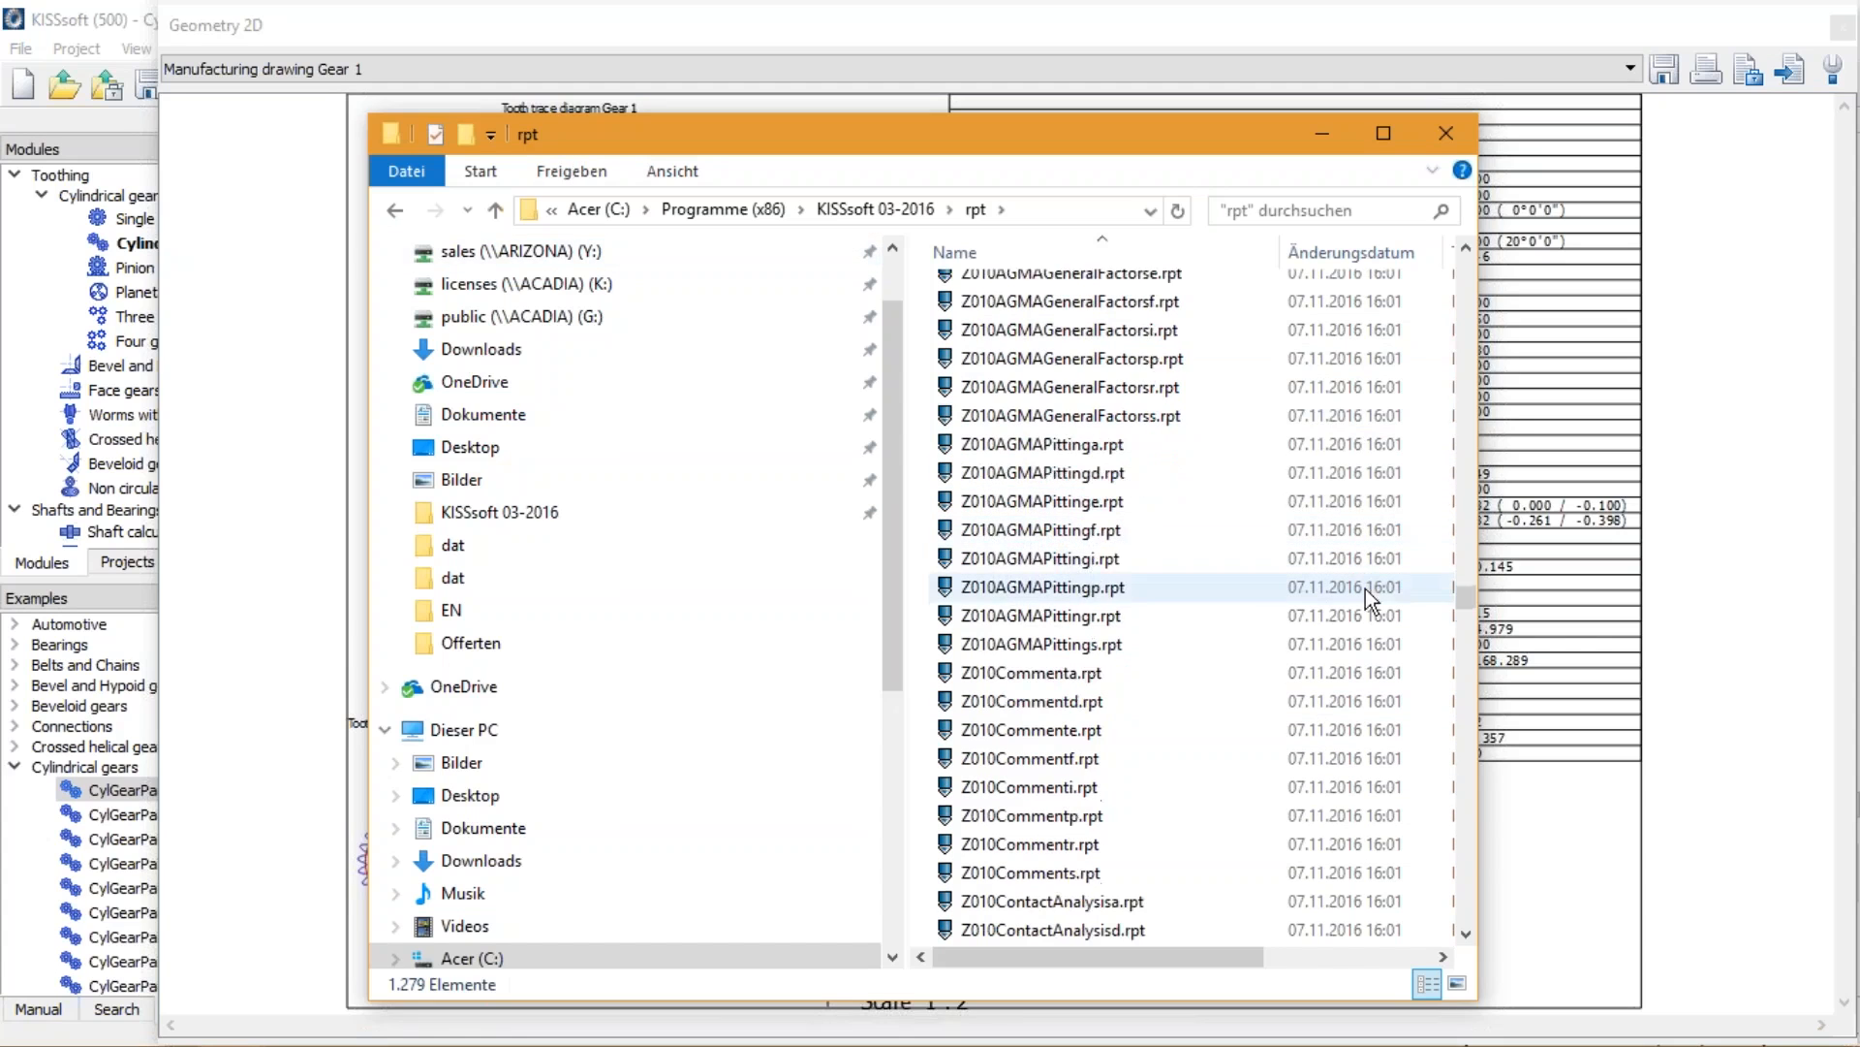
scroll(1142, 628, "down", 20)
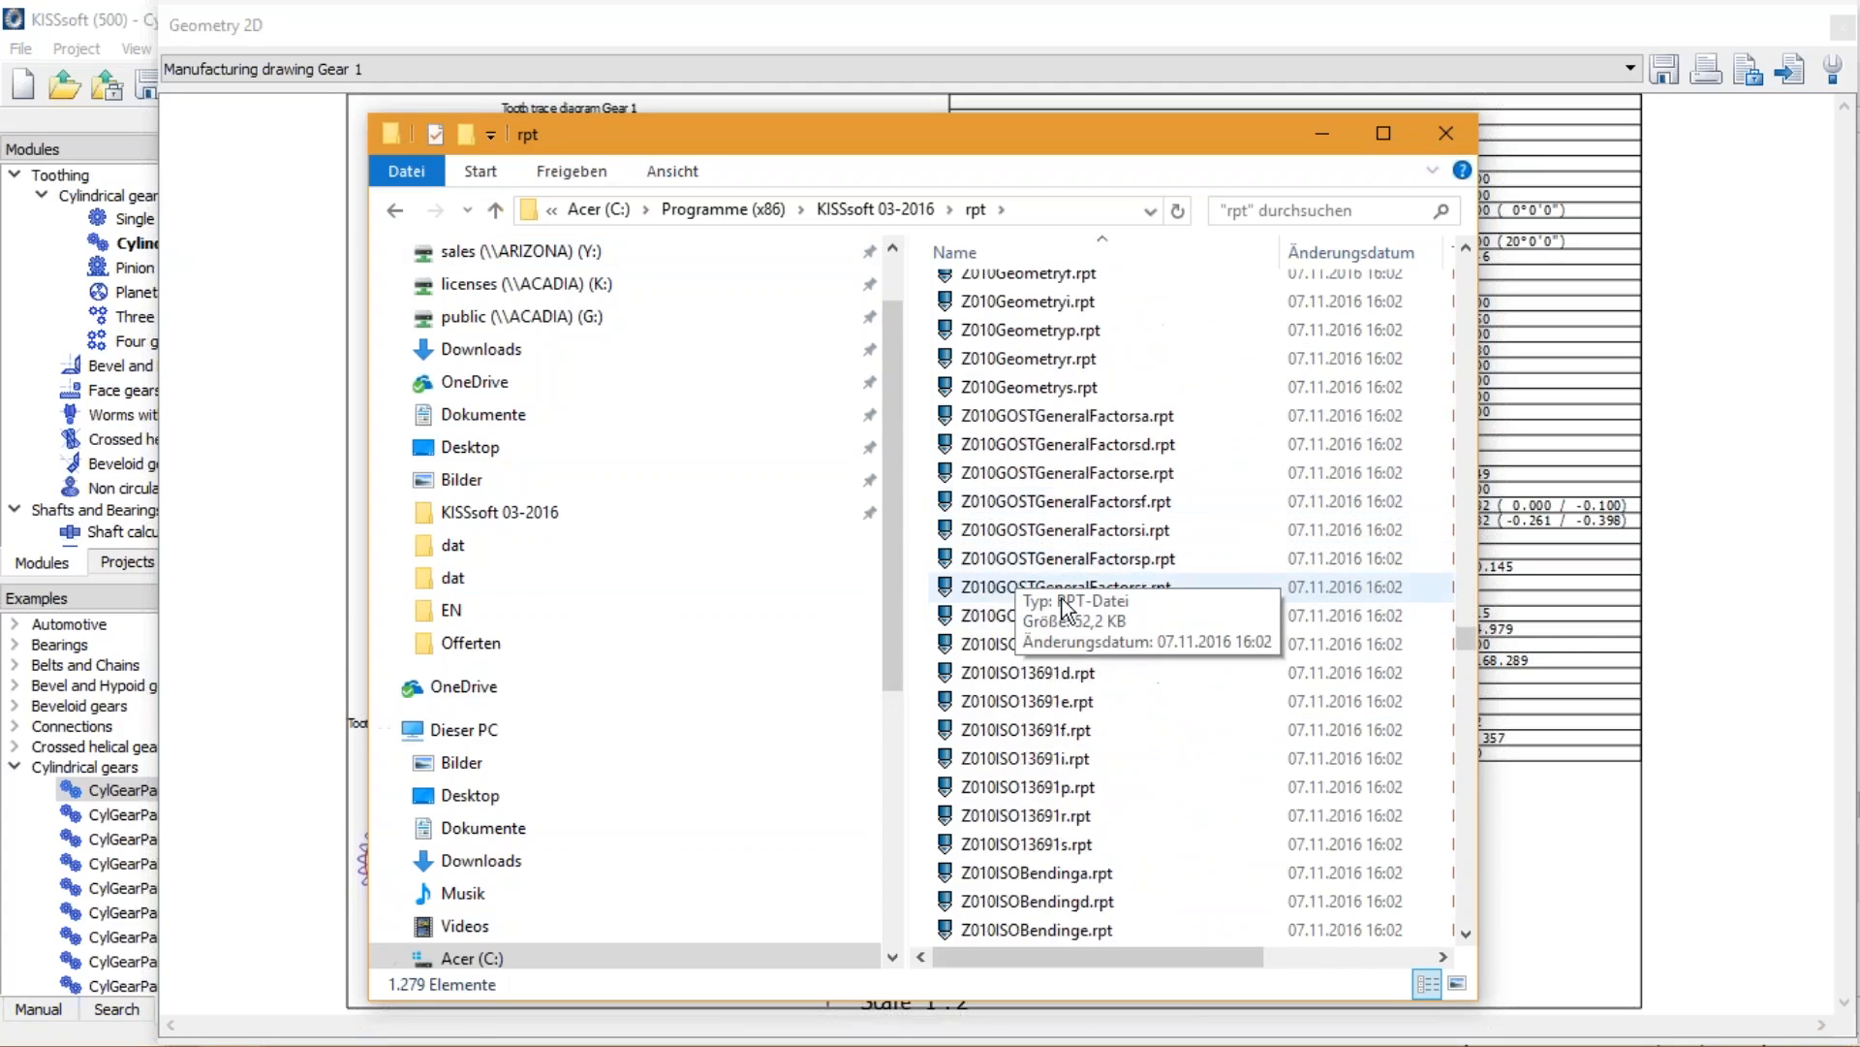
scroll(1197, 659, "down", 4)
scroll(1203, 666, "down", 20)
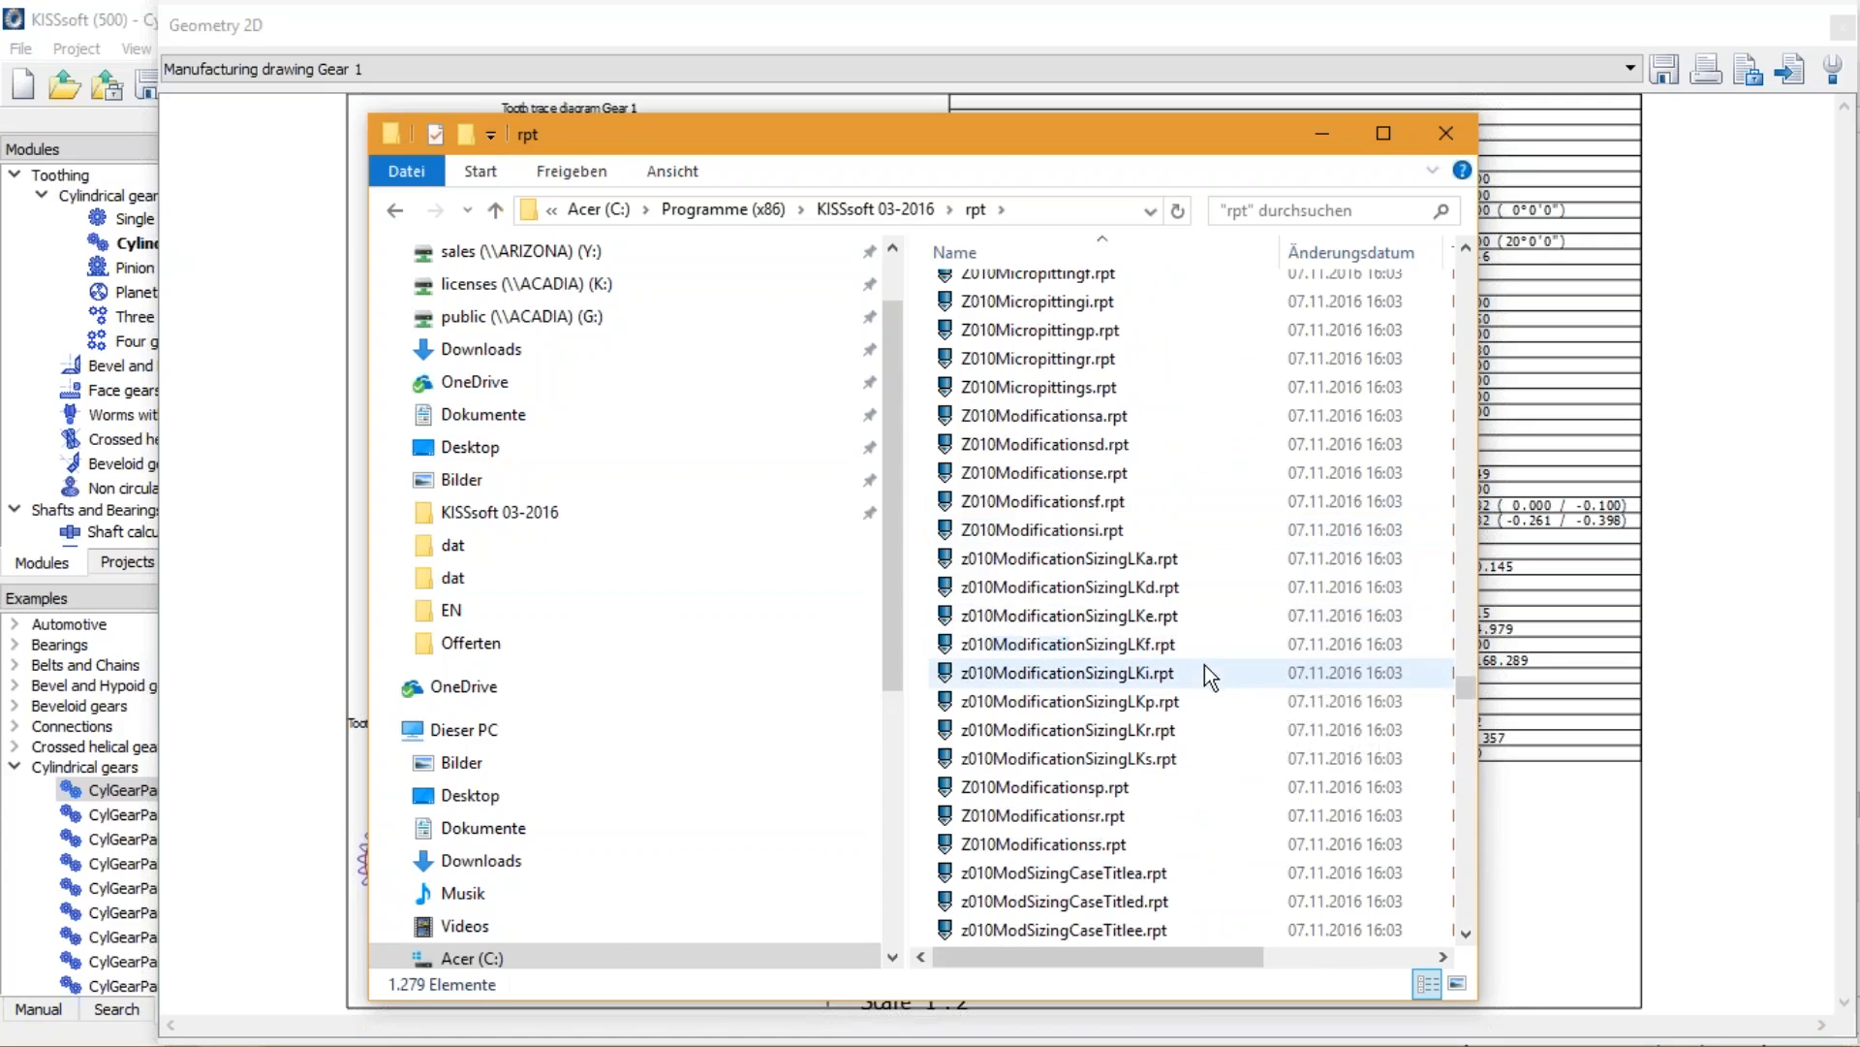
scroll(1205, 661, "down", 3)
scroll(1202, 672, "up", 12)
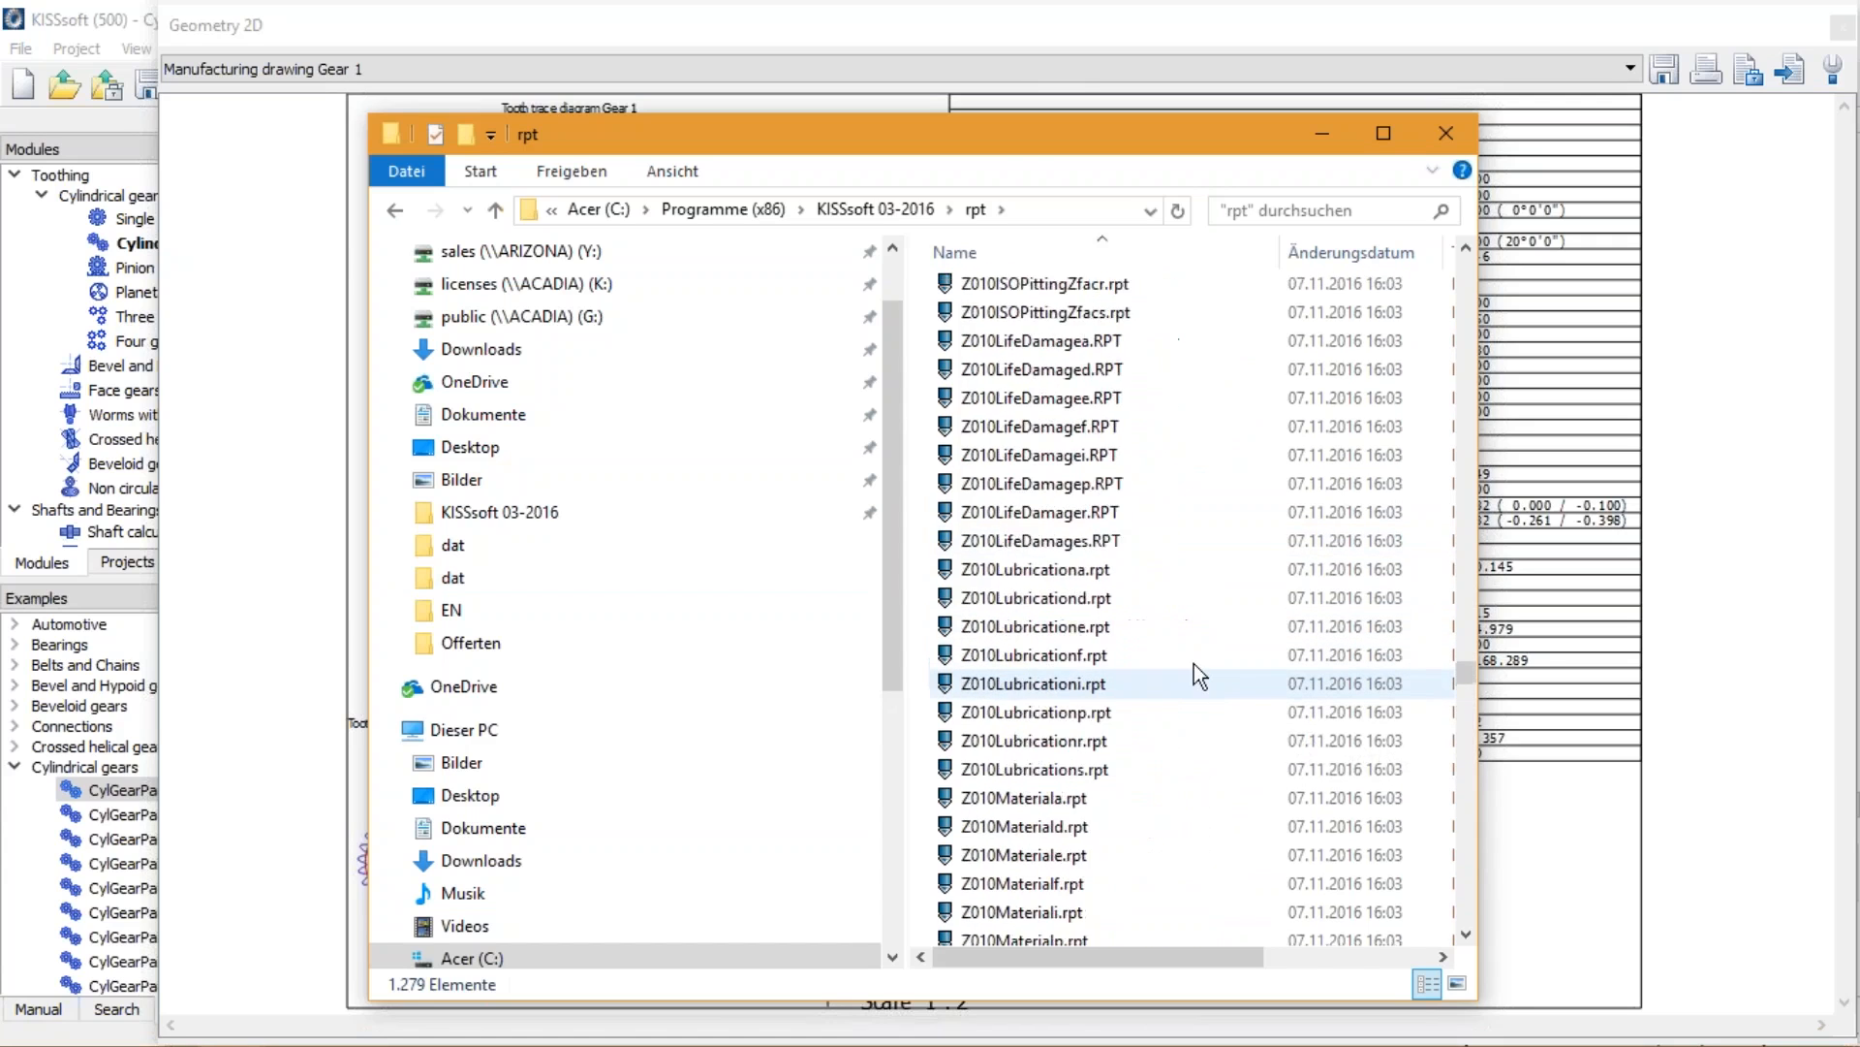
scroll(1200, 671, "up", 20)
scroll(1217, 659, "down", 10)
scroll(1242, 729, "down", 3)
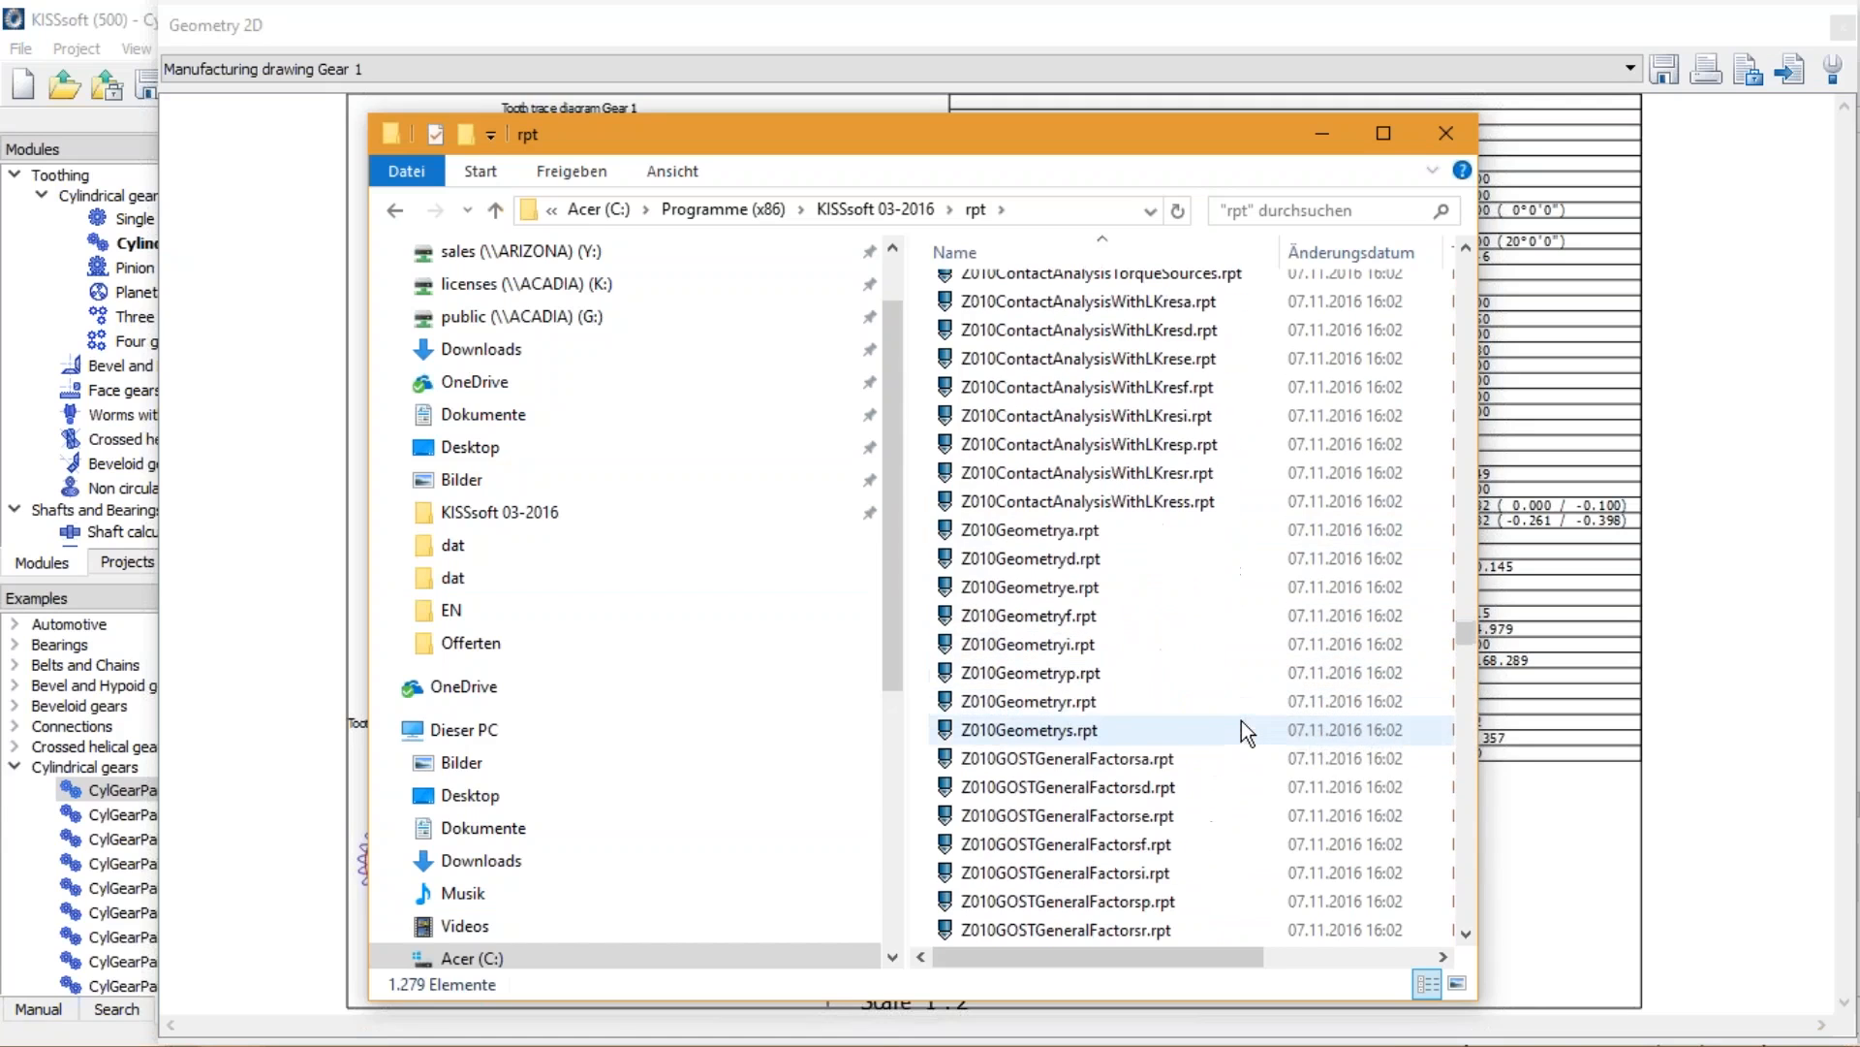
Open Z10GEARne.RPT in PSPad from the ext rpt folder of 02-Custom-Manufacturing-Drawings, inside Customizing-COM's EN folder on the desktop
left_click(1855, 1041)
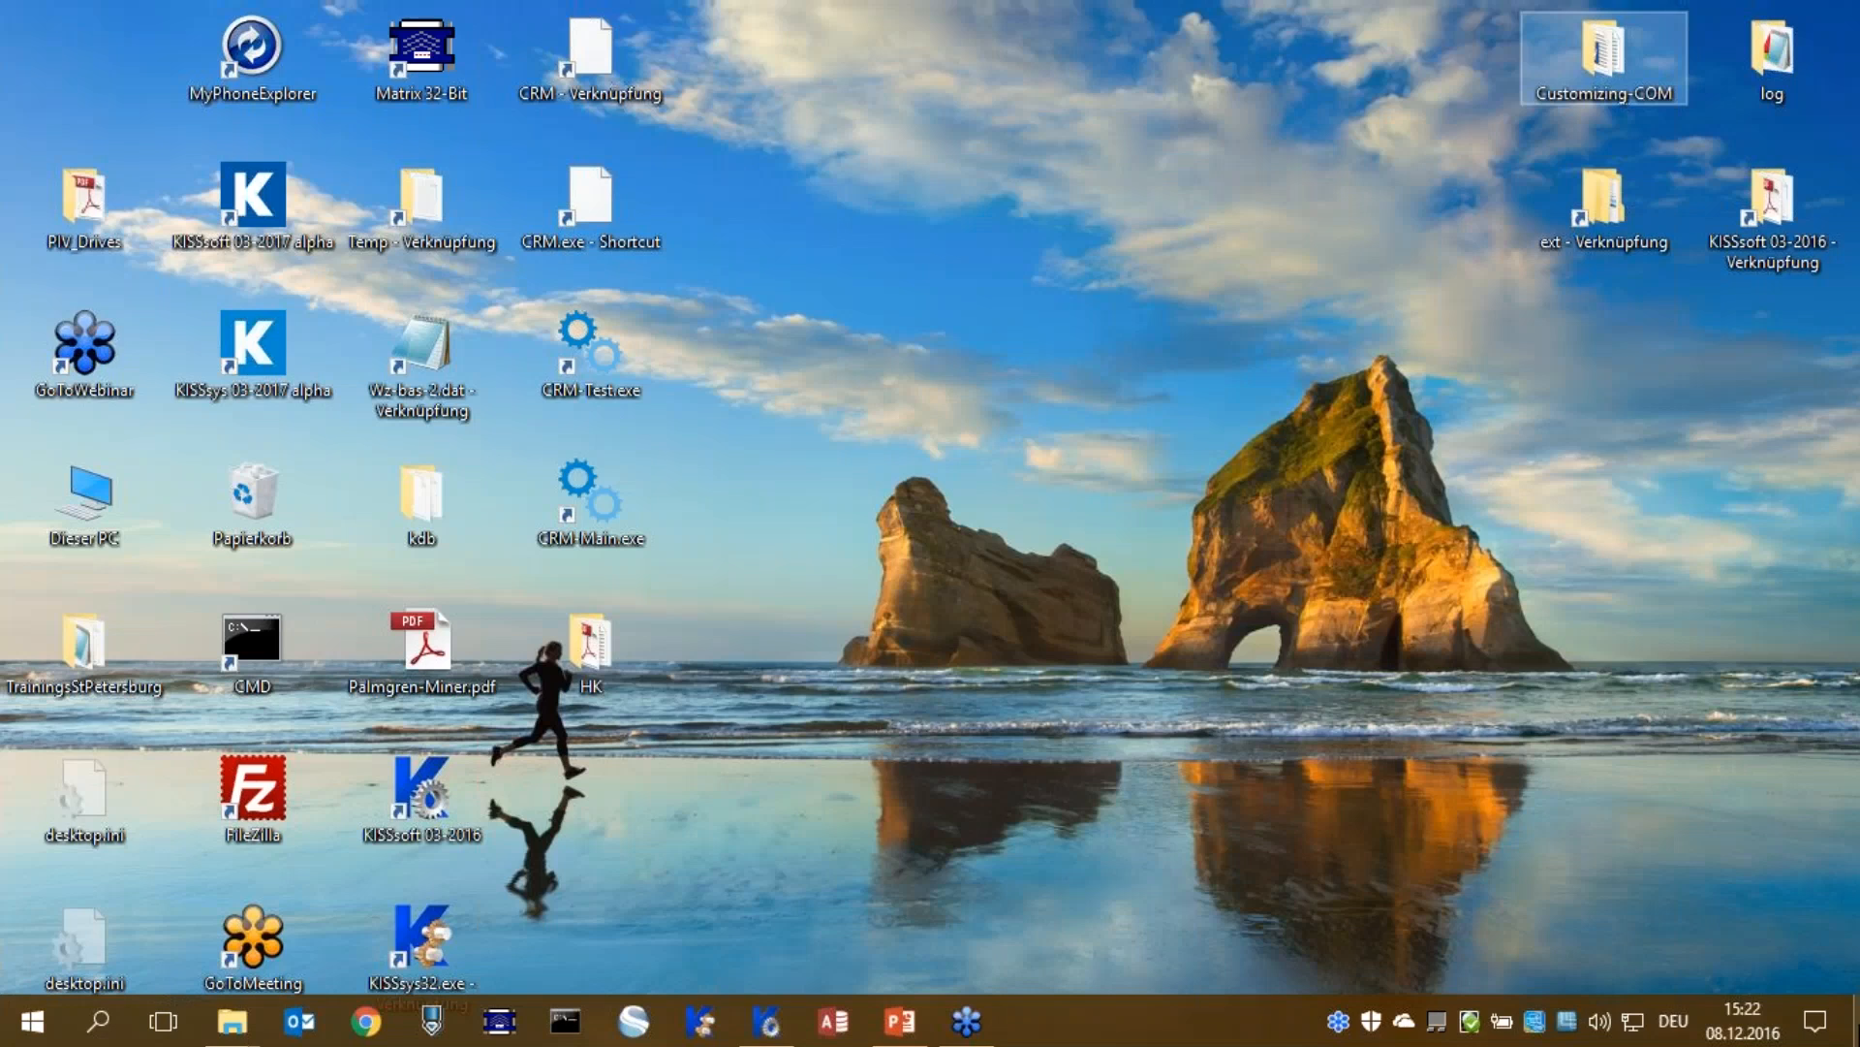
double_click(1634, 72)
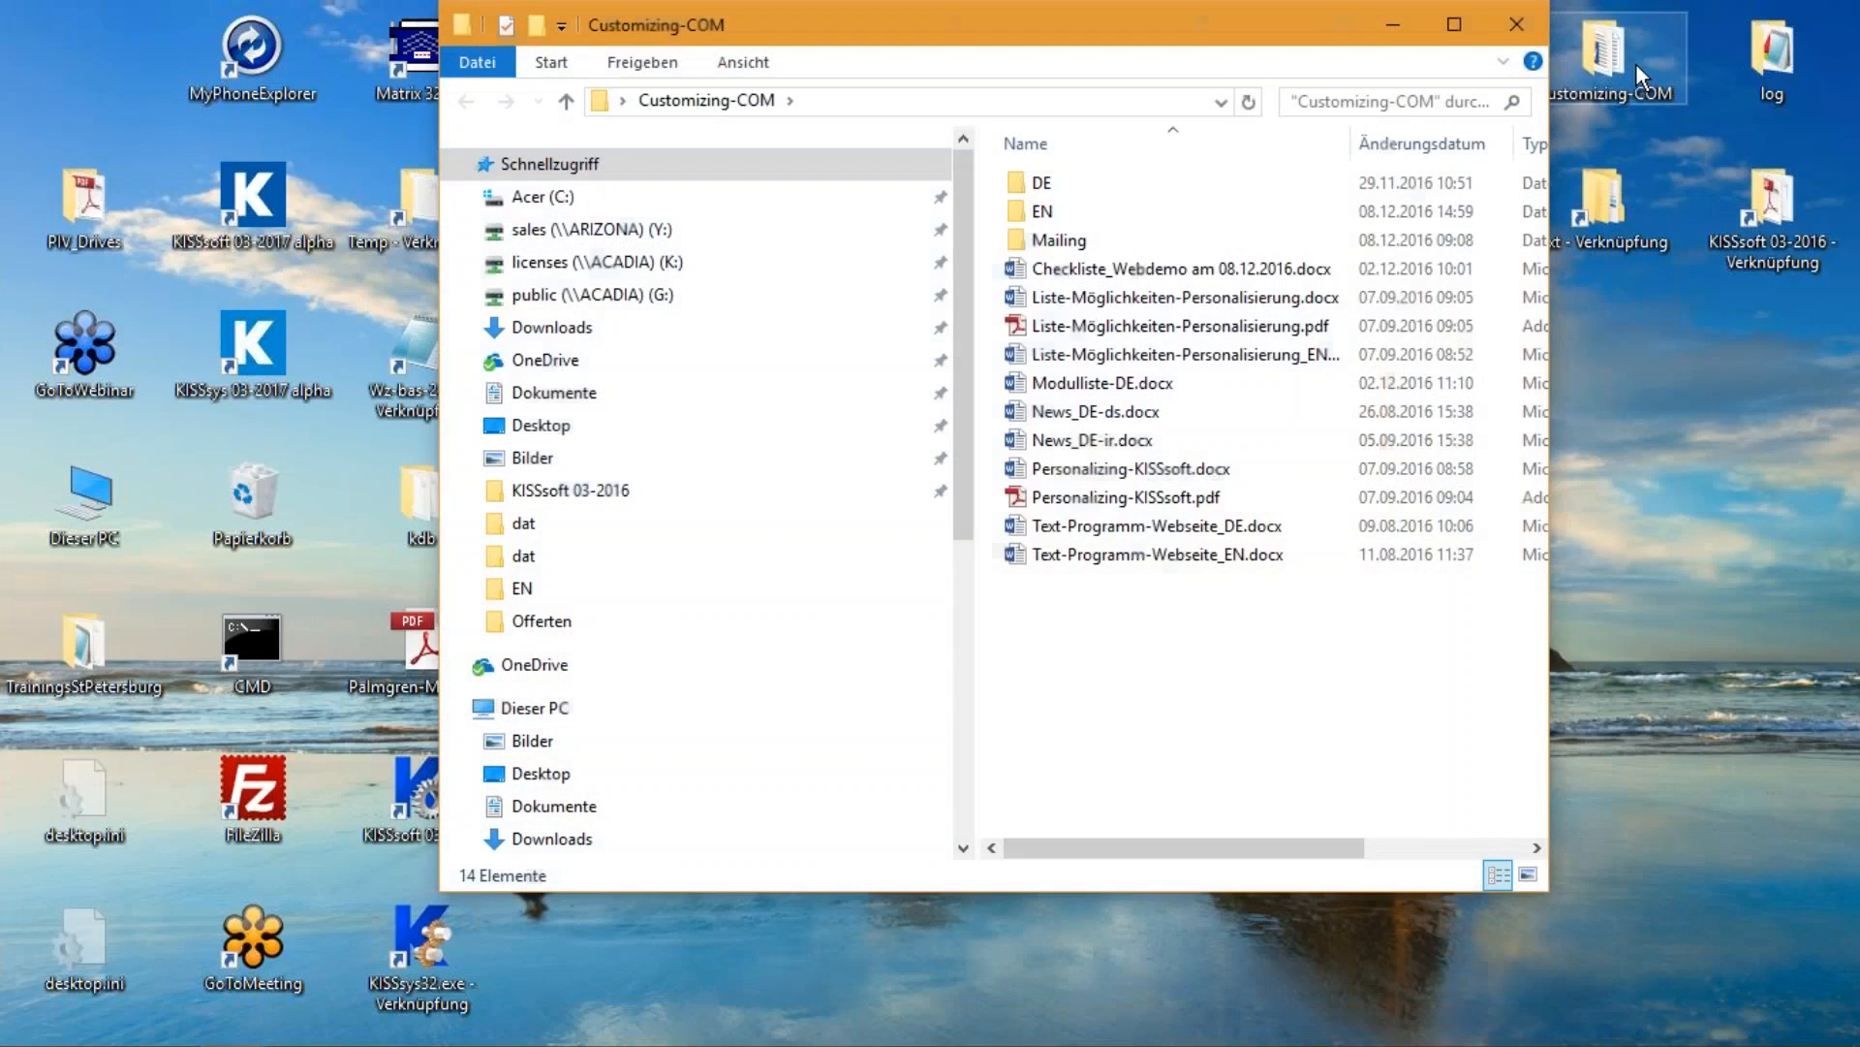
double_click(1088, 213)
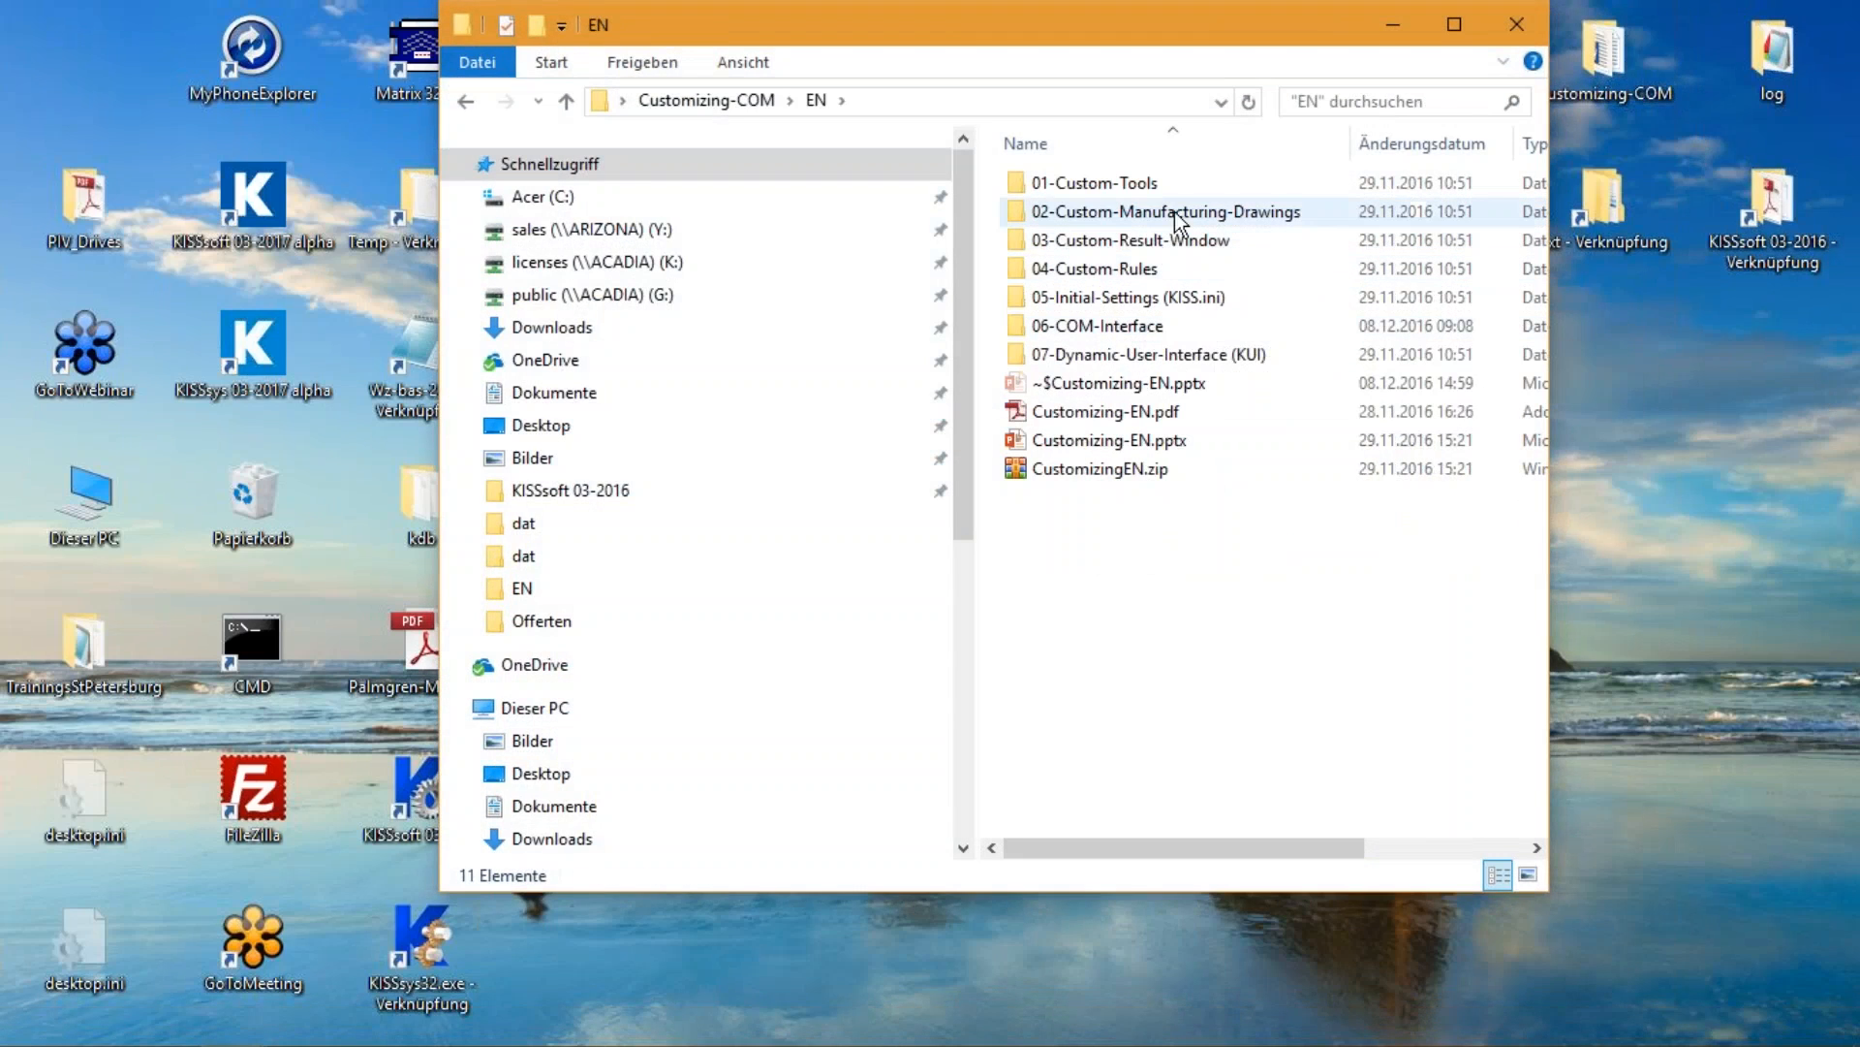
double_click(1141, 207)
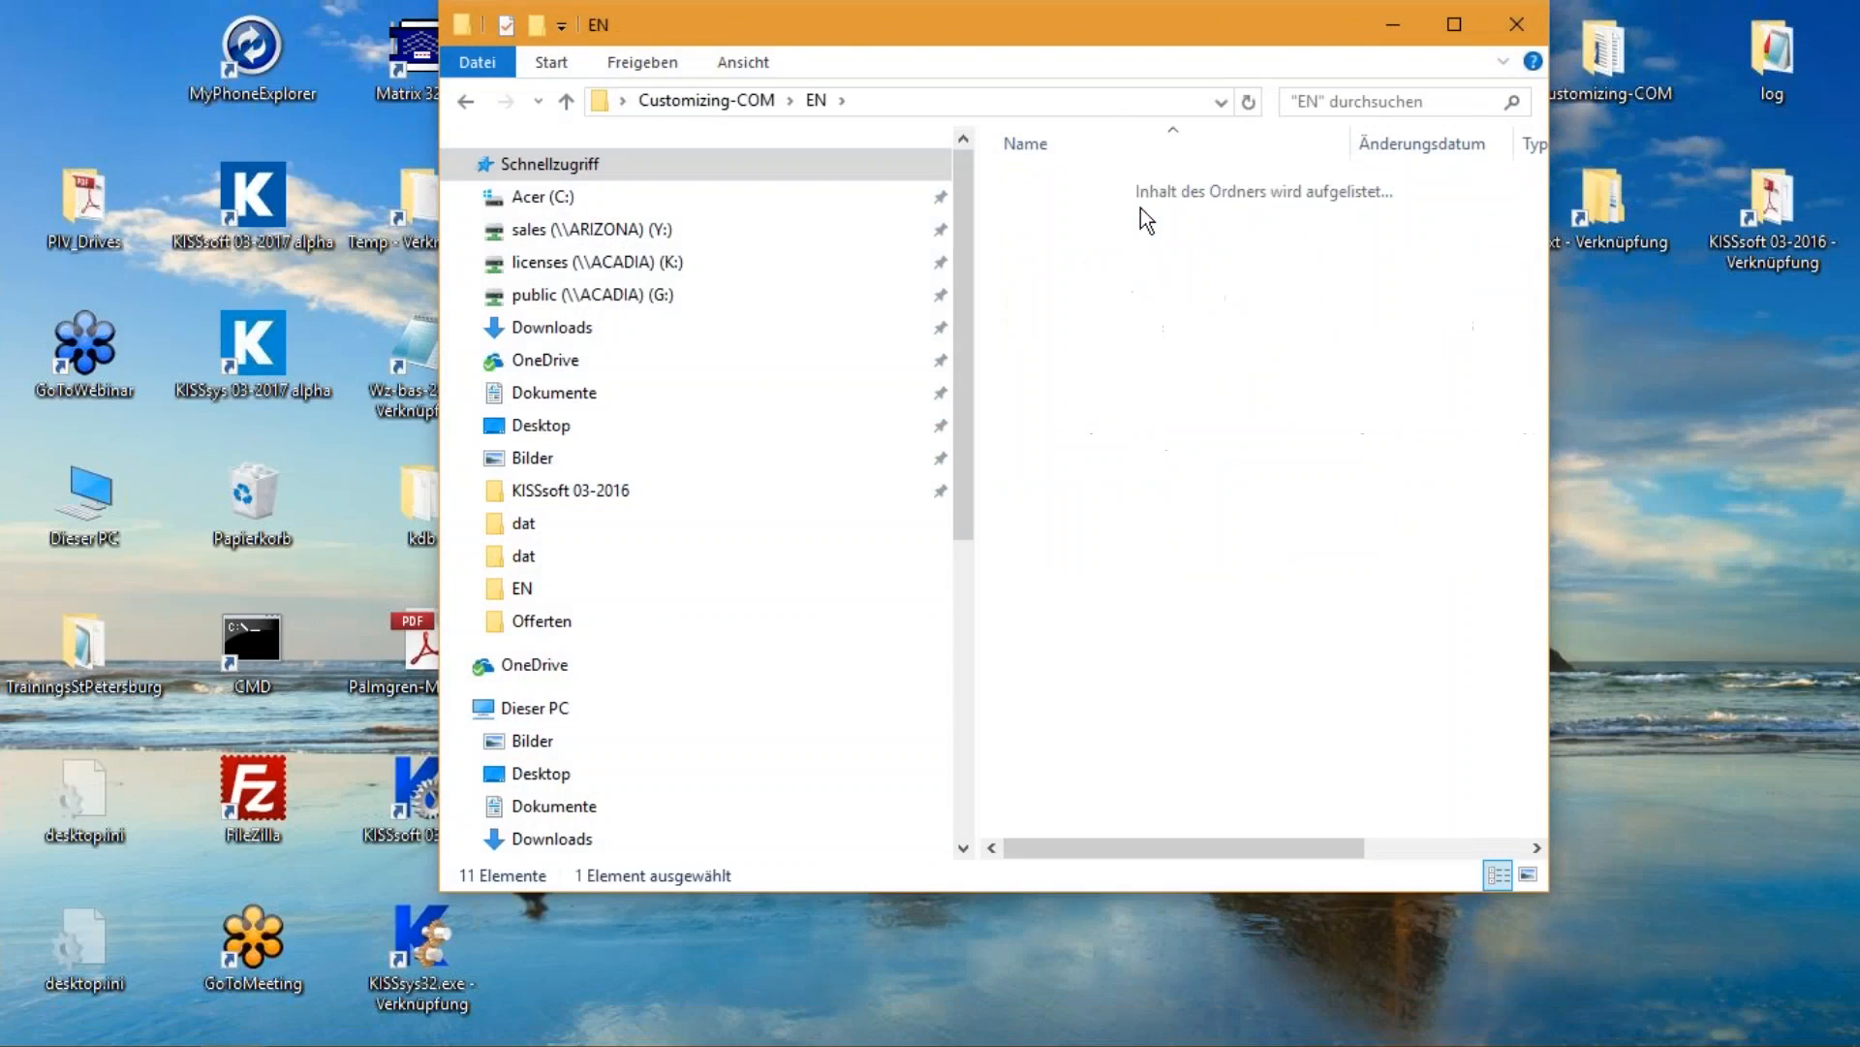
double_click(1044, 192)
double_click(1045, 187)
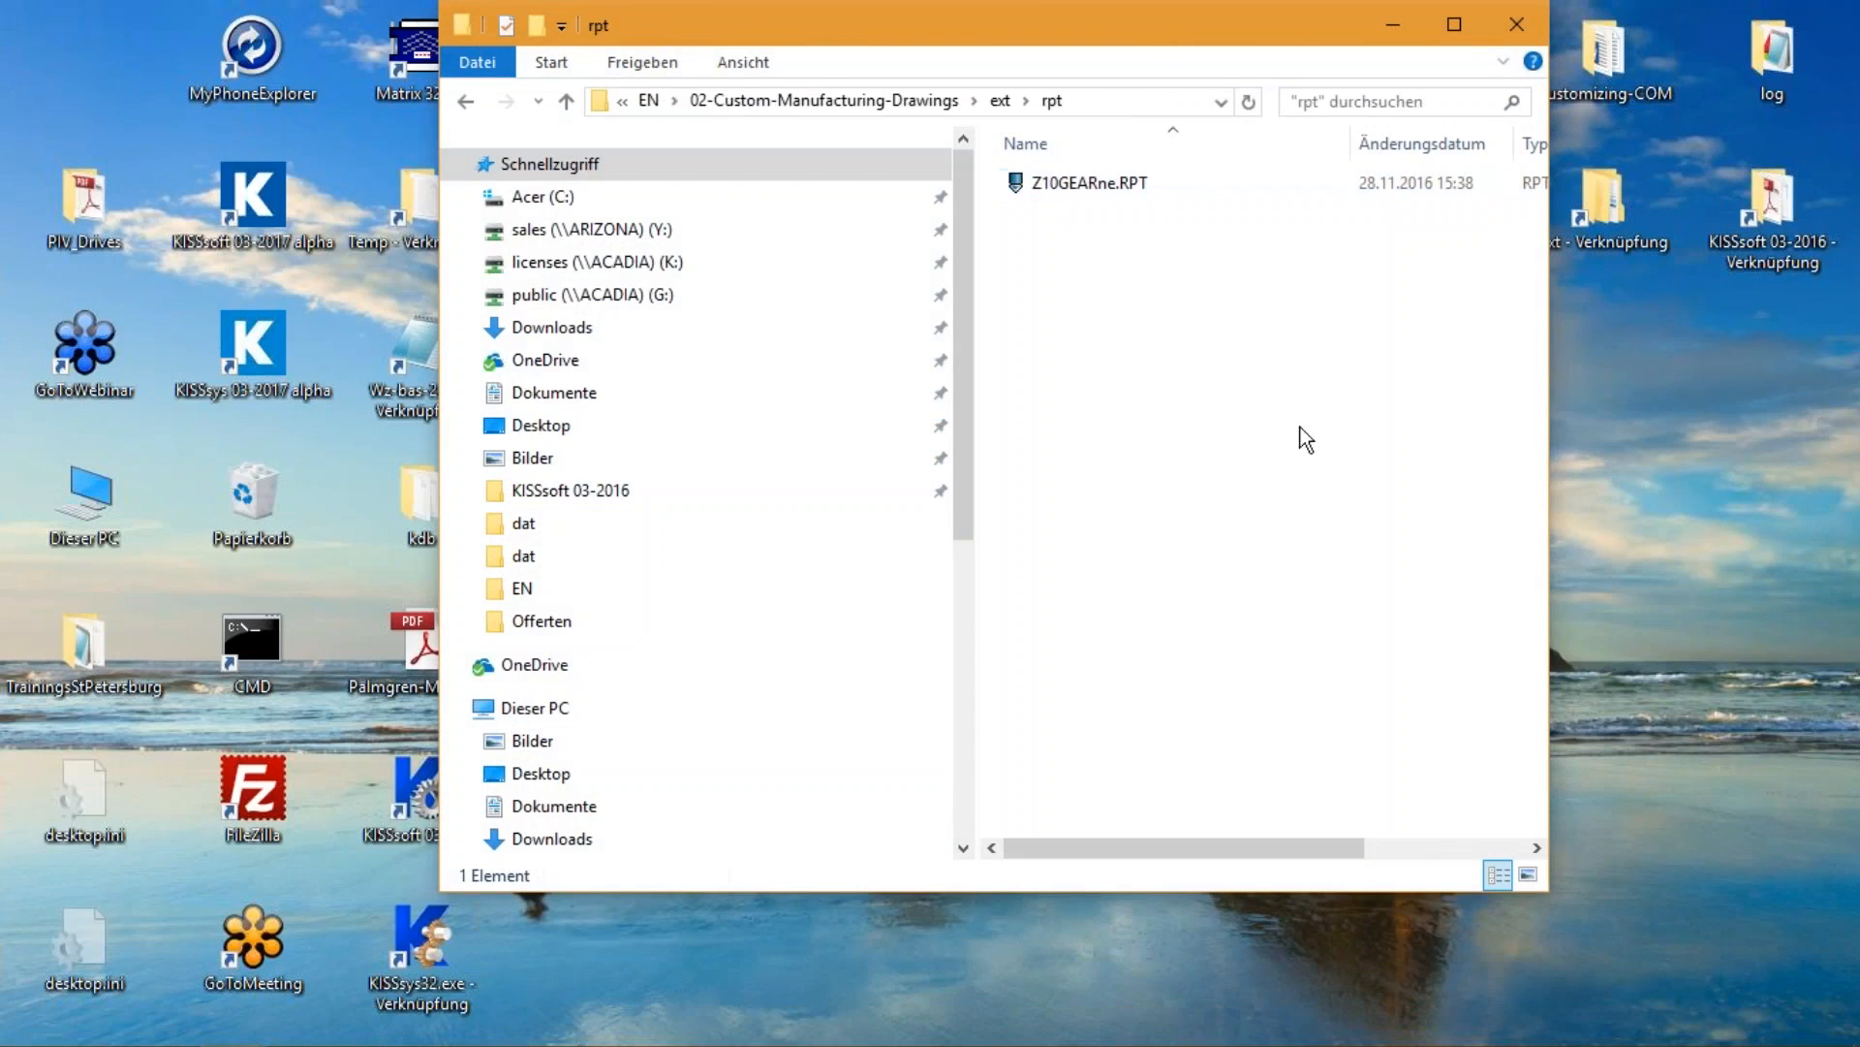
left_click(1088, 182)
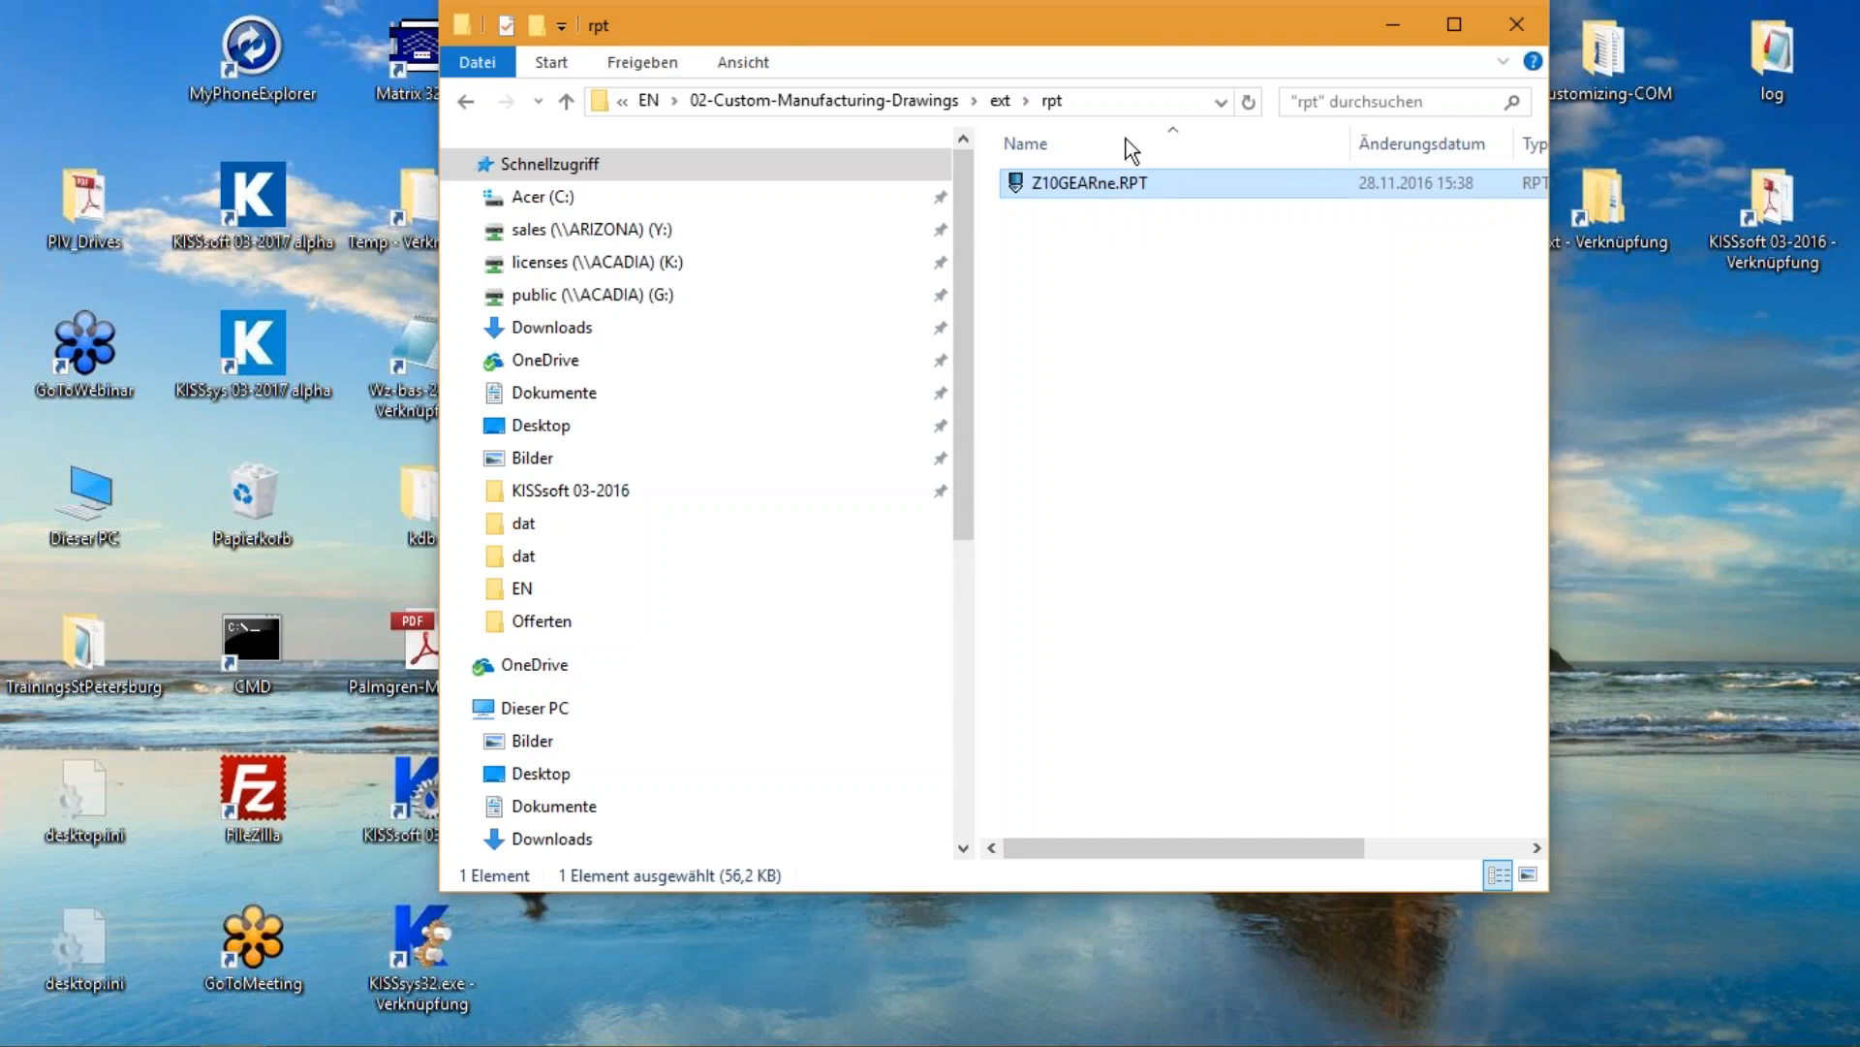
double_click(1103, 186)
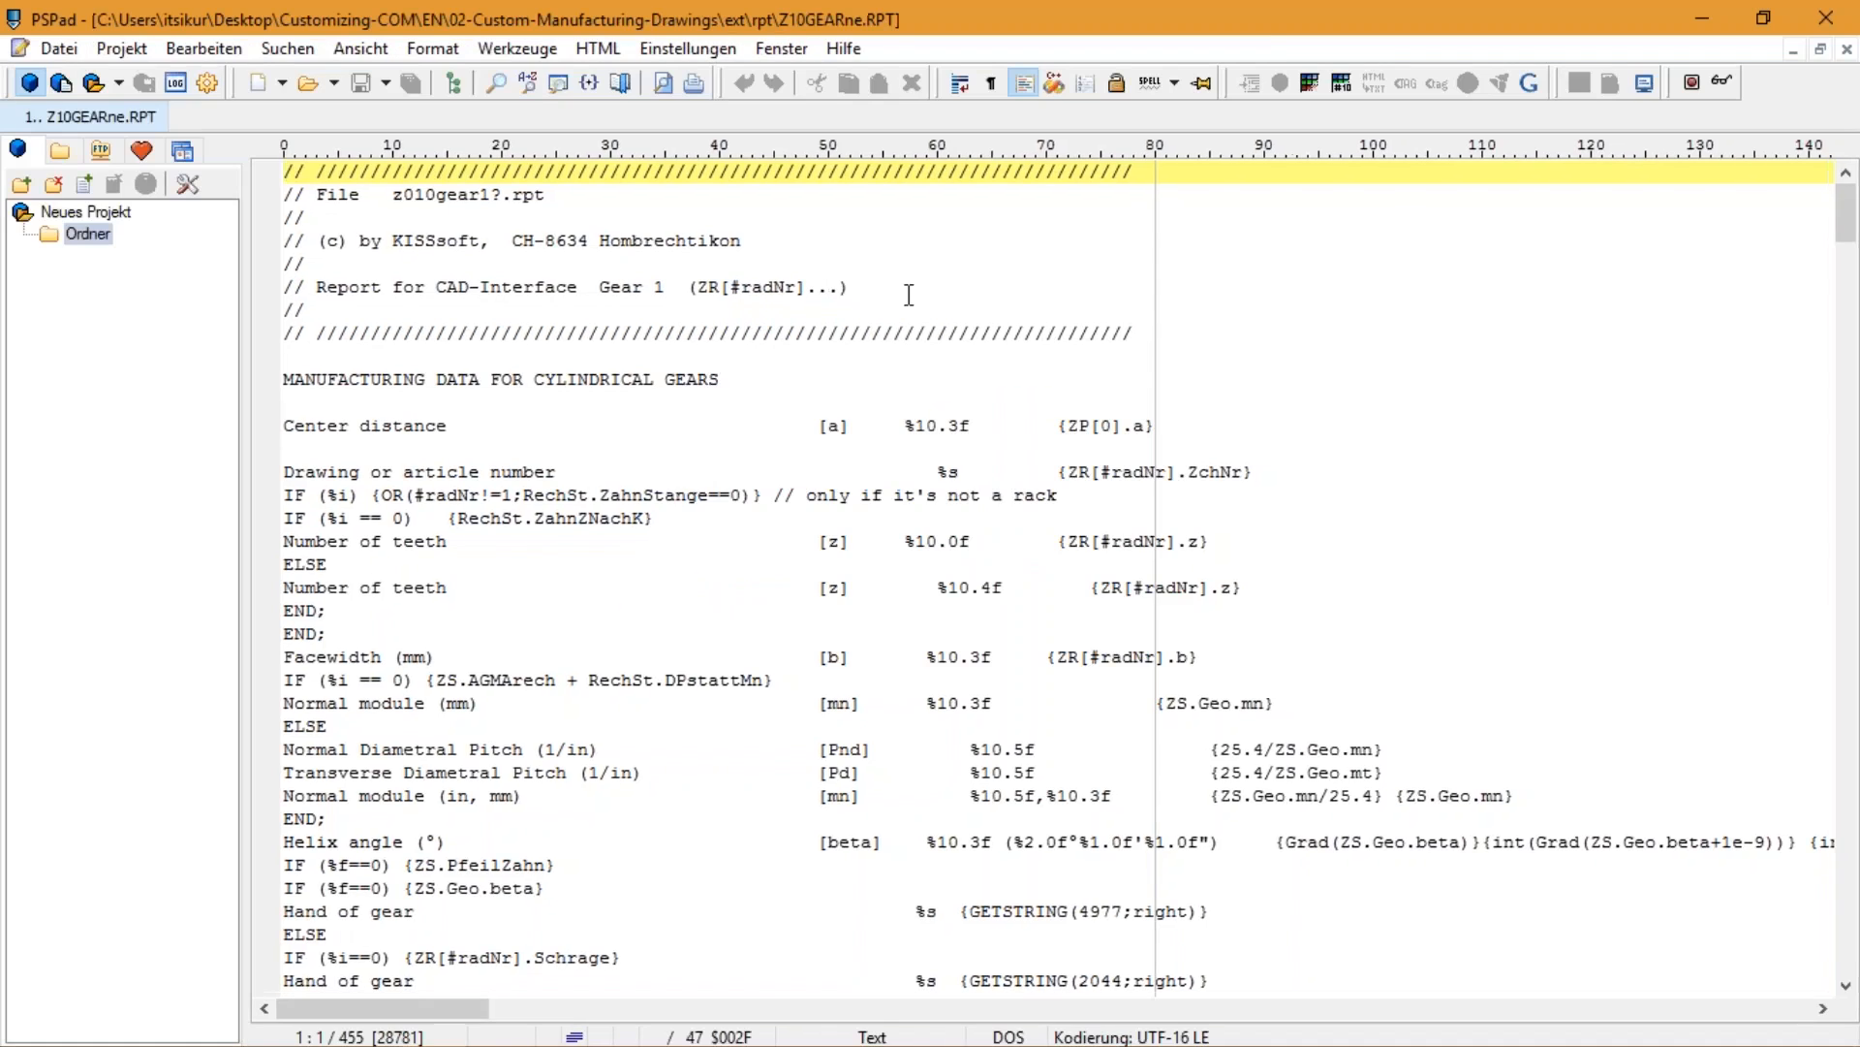
Replace the report heading MANUFACTURING DATA FOR CYLINDRICAL GEARS with MyManufacturingDrawing
left_click_drag(741, 378, 208, 389)
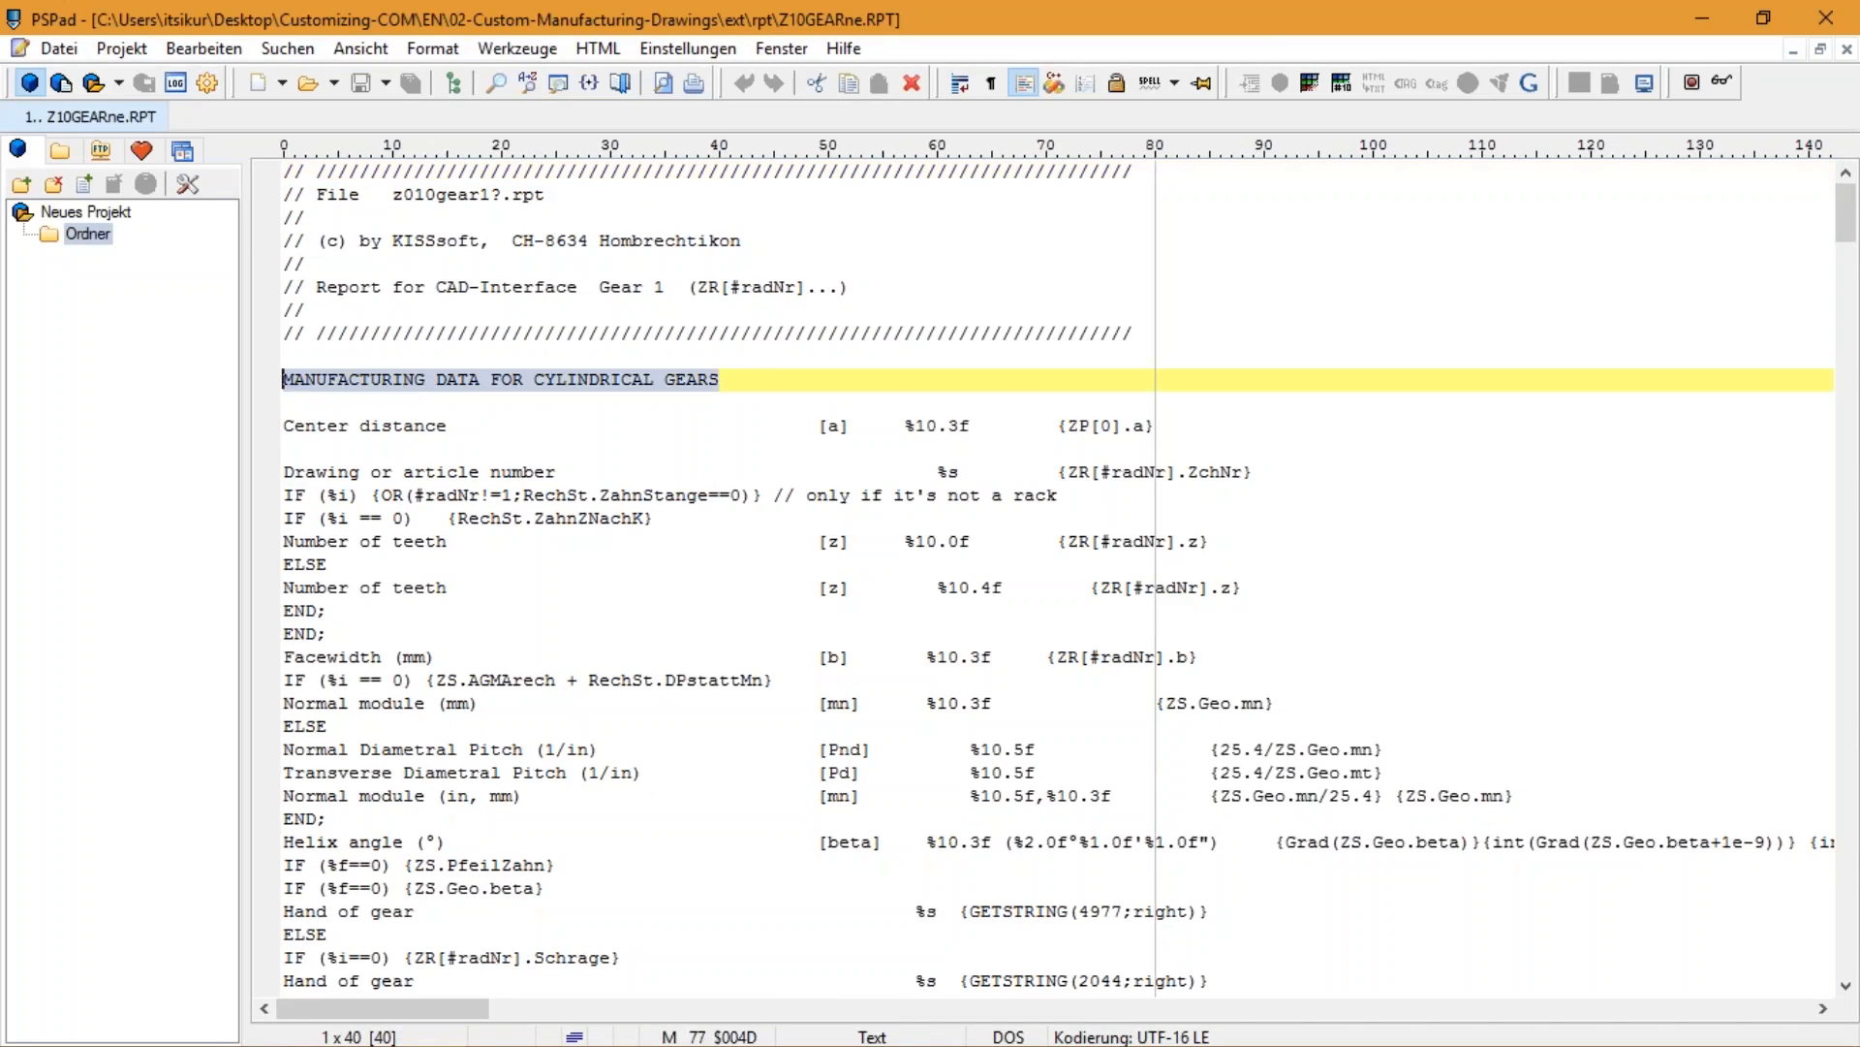
type("MyManufa")
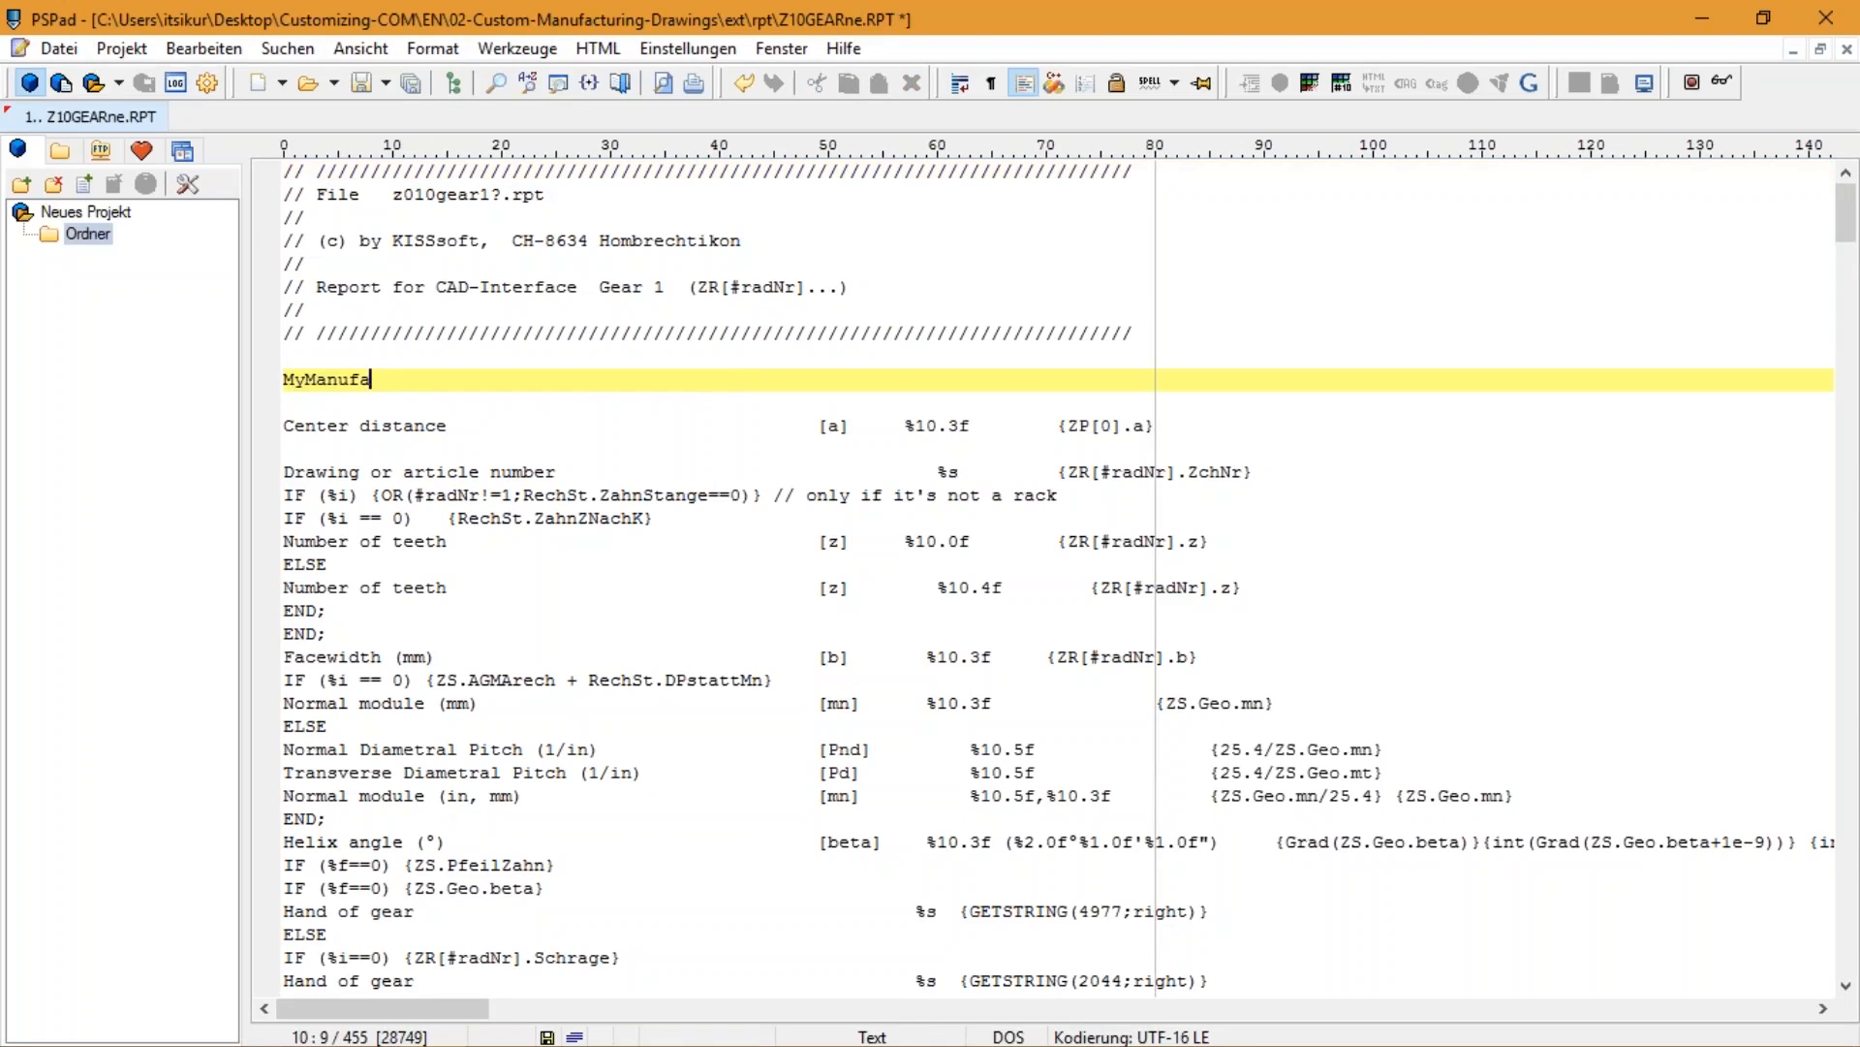
type("ctur")
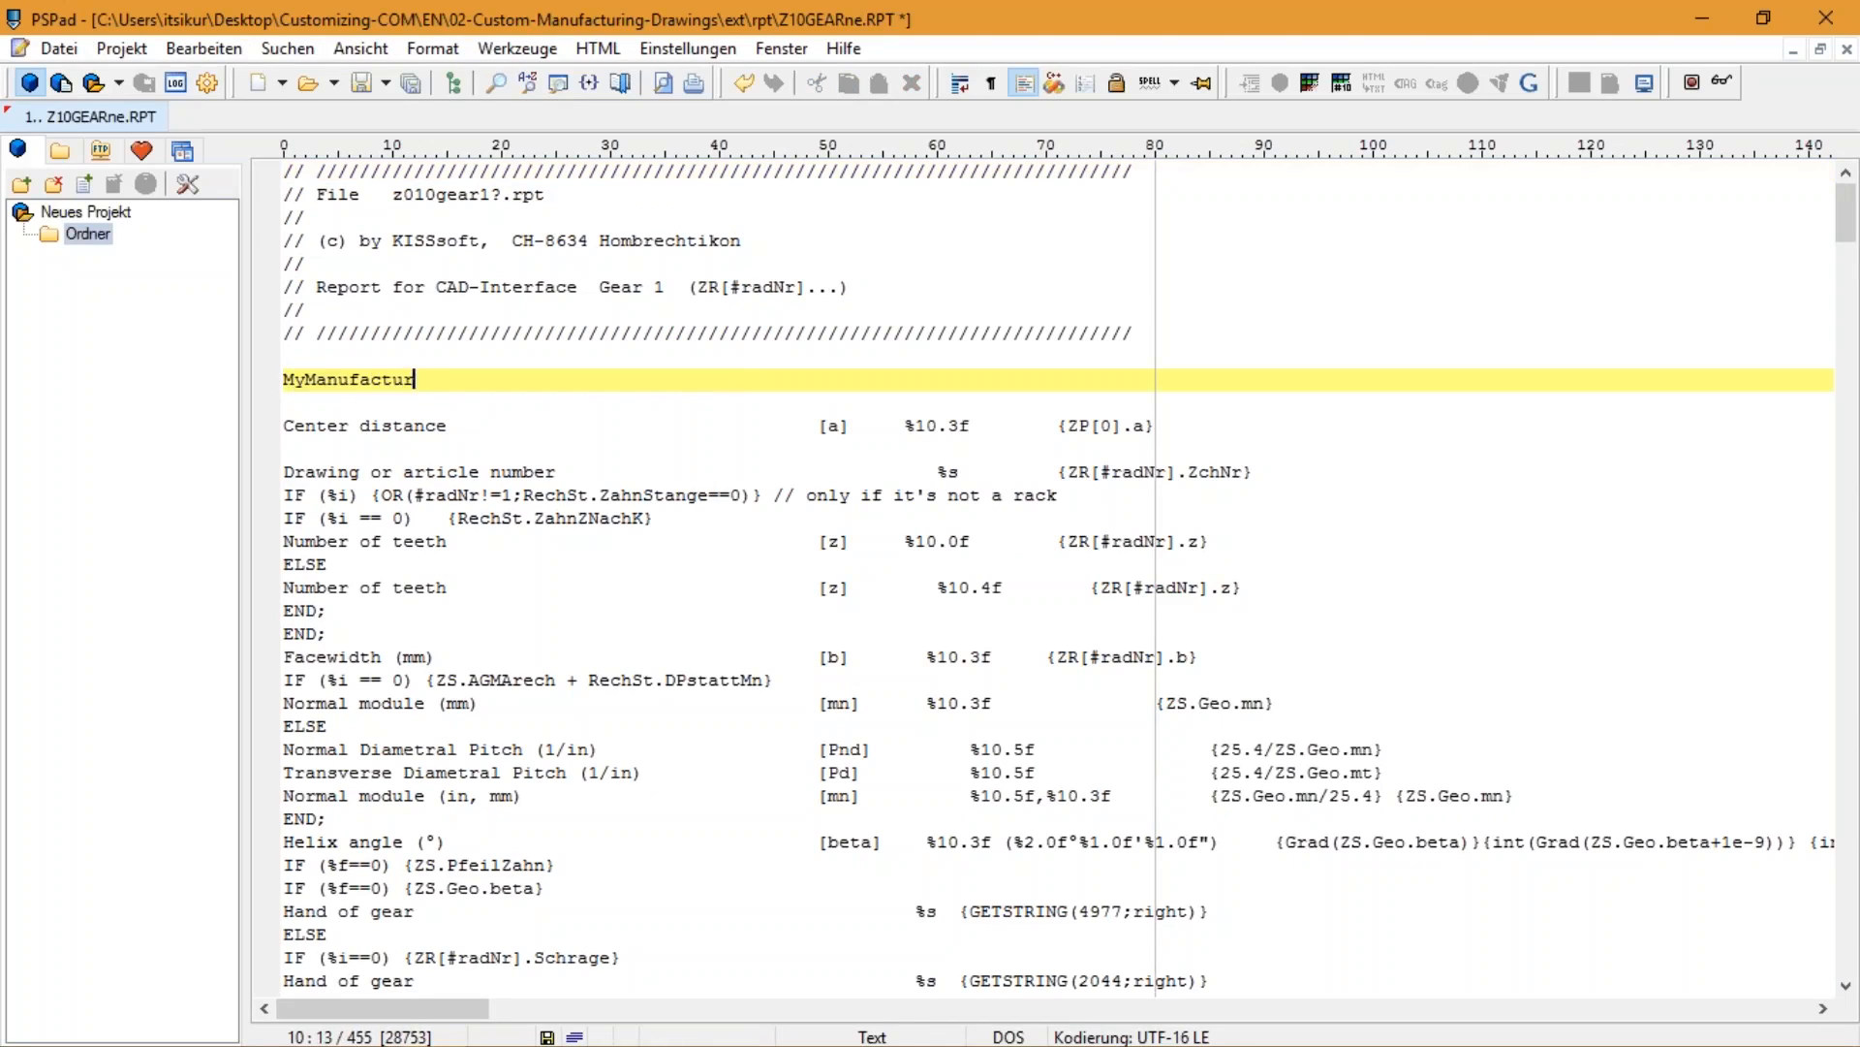
type("ingDrawing")
Examine the Center distance line of the report template, including its symbol [a] and variable {ZP[0].a}
left_click(1206, 423)
key("shift+Home")
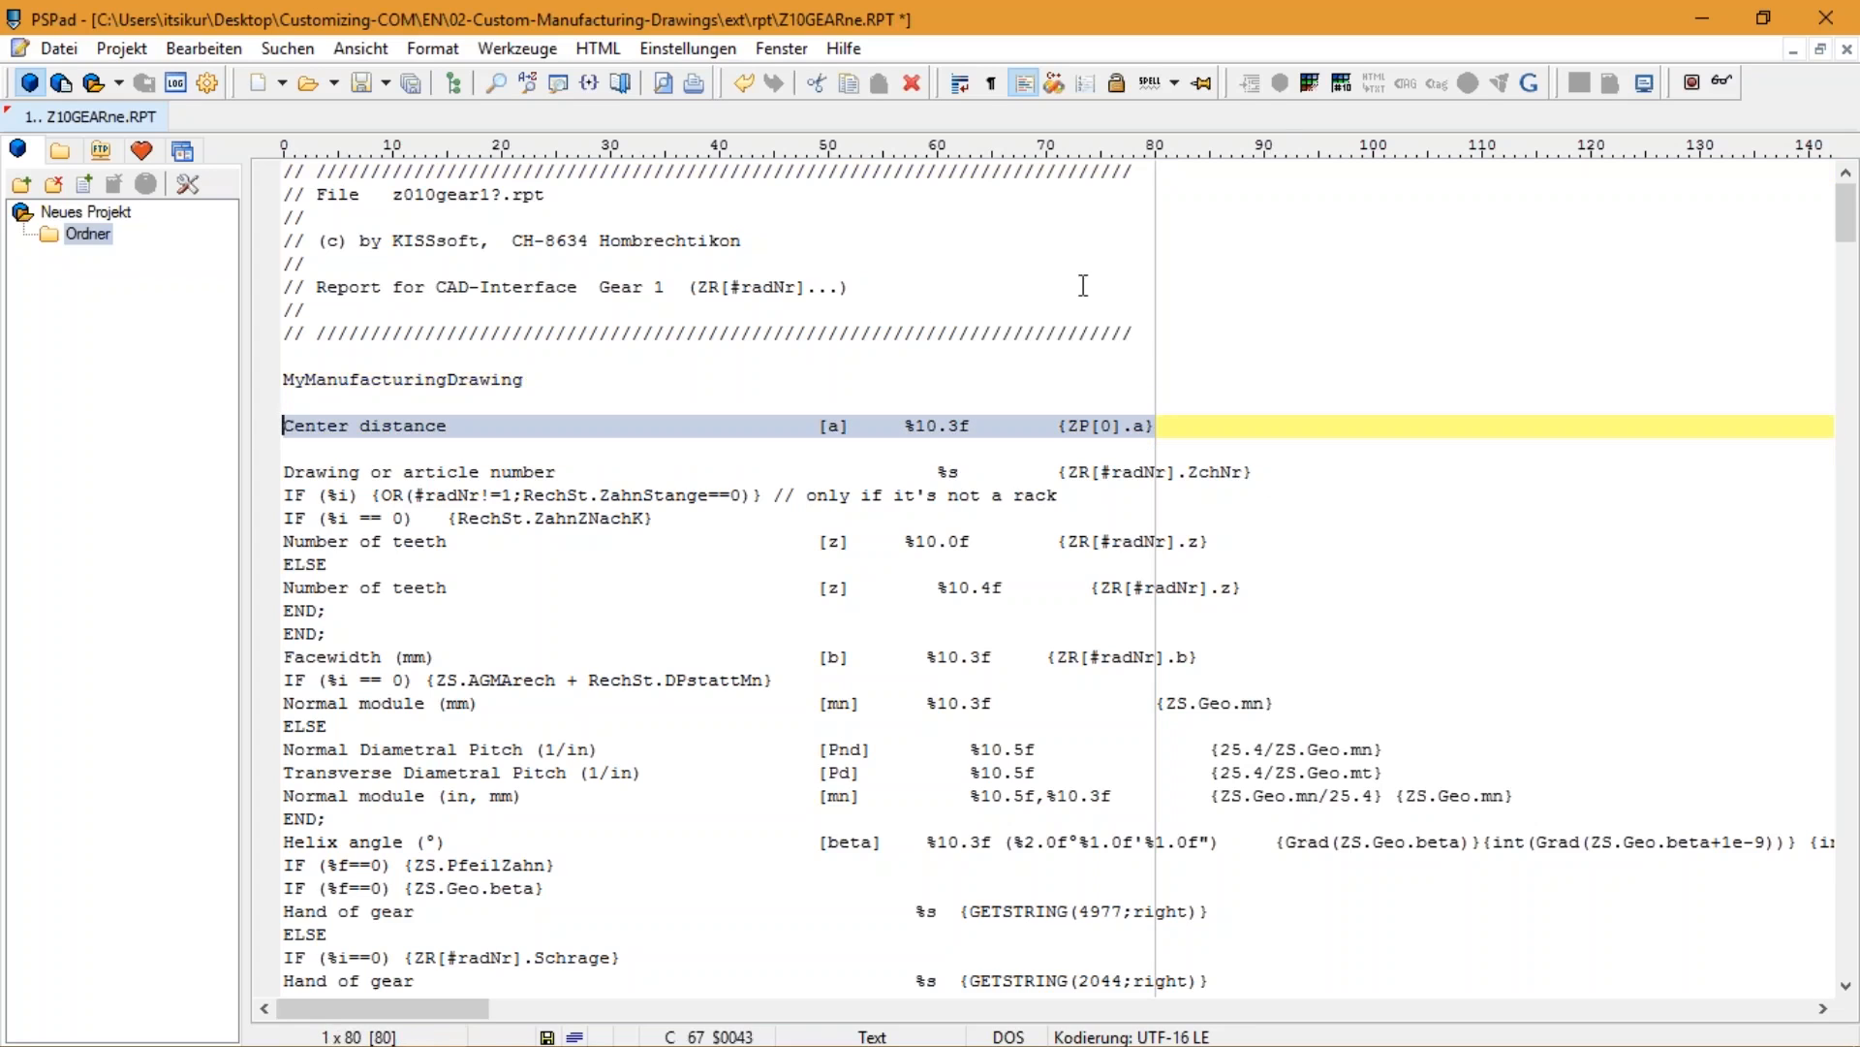
left_click(1057, 426)
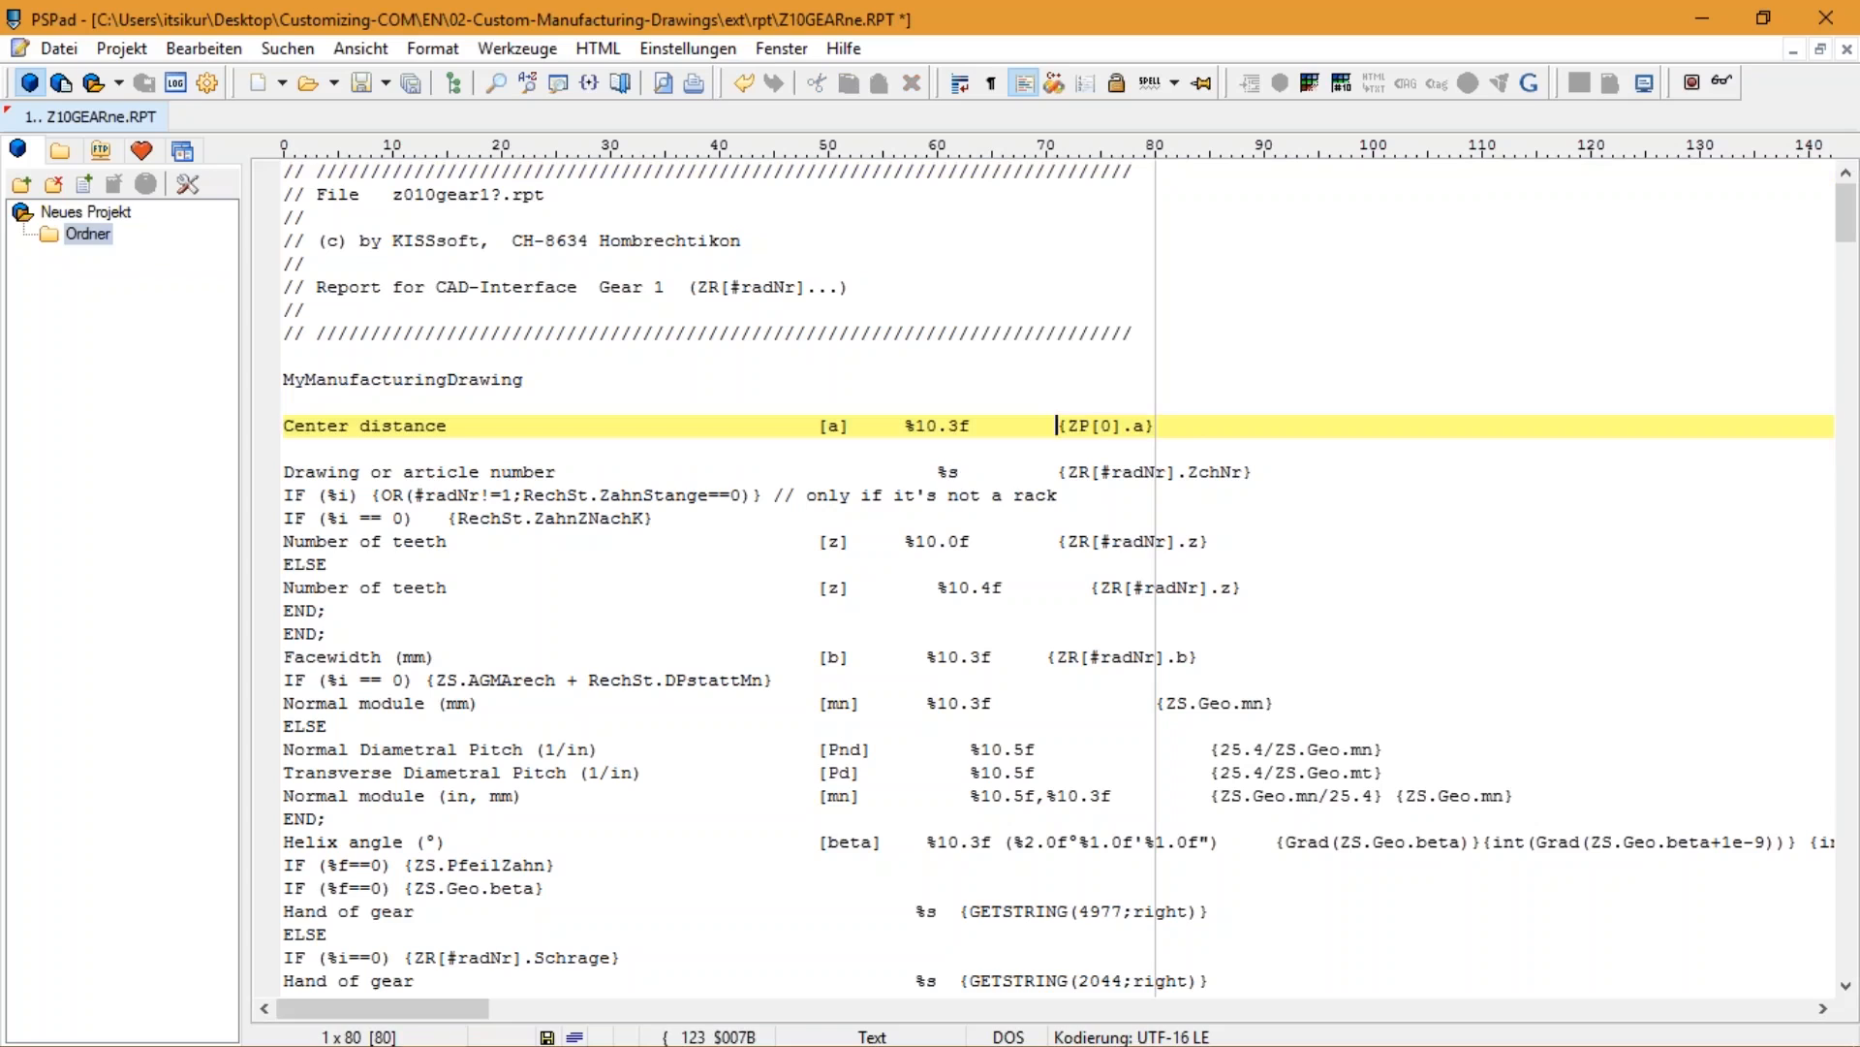
left_click_drag(1057, 426, 1159, 426)
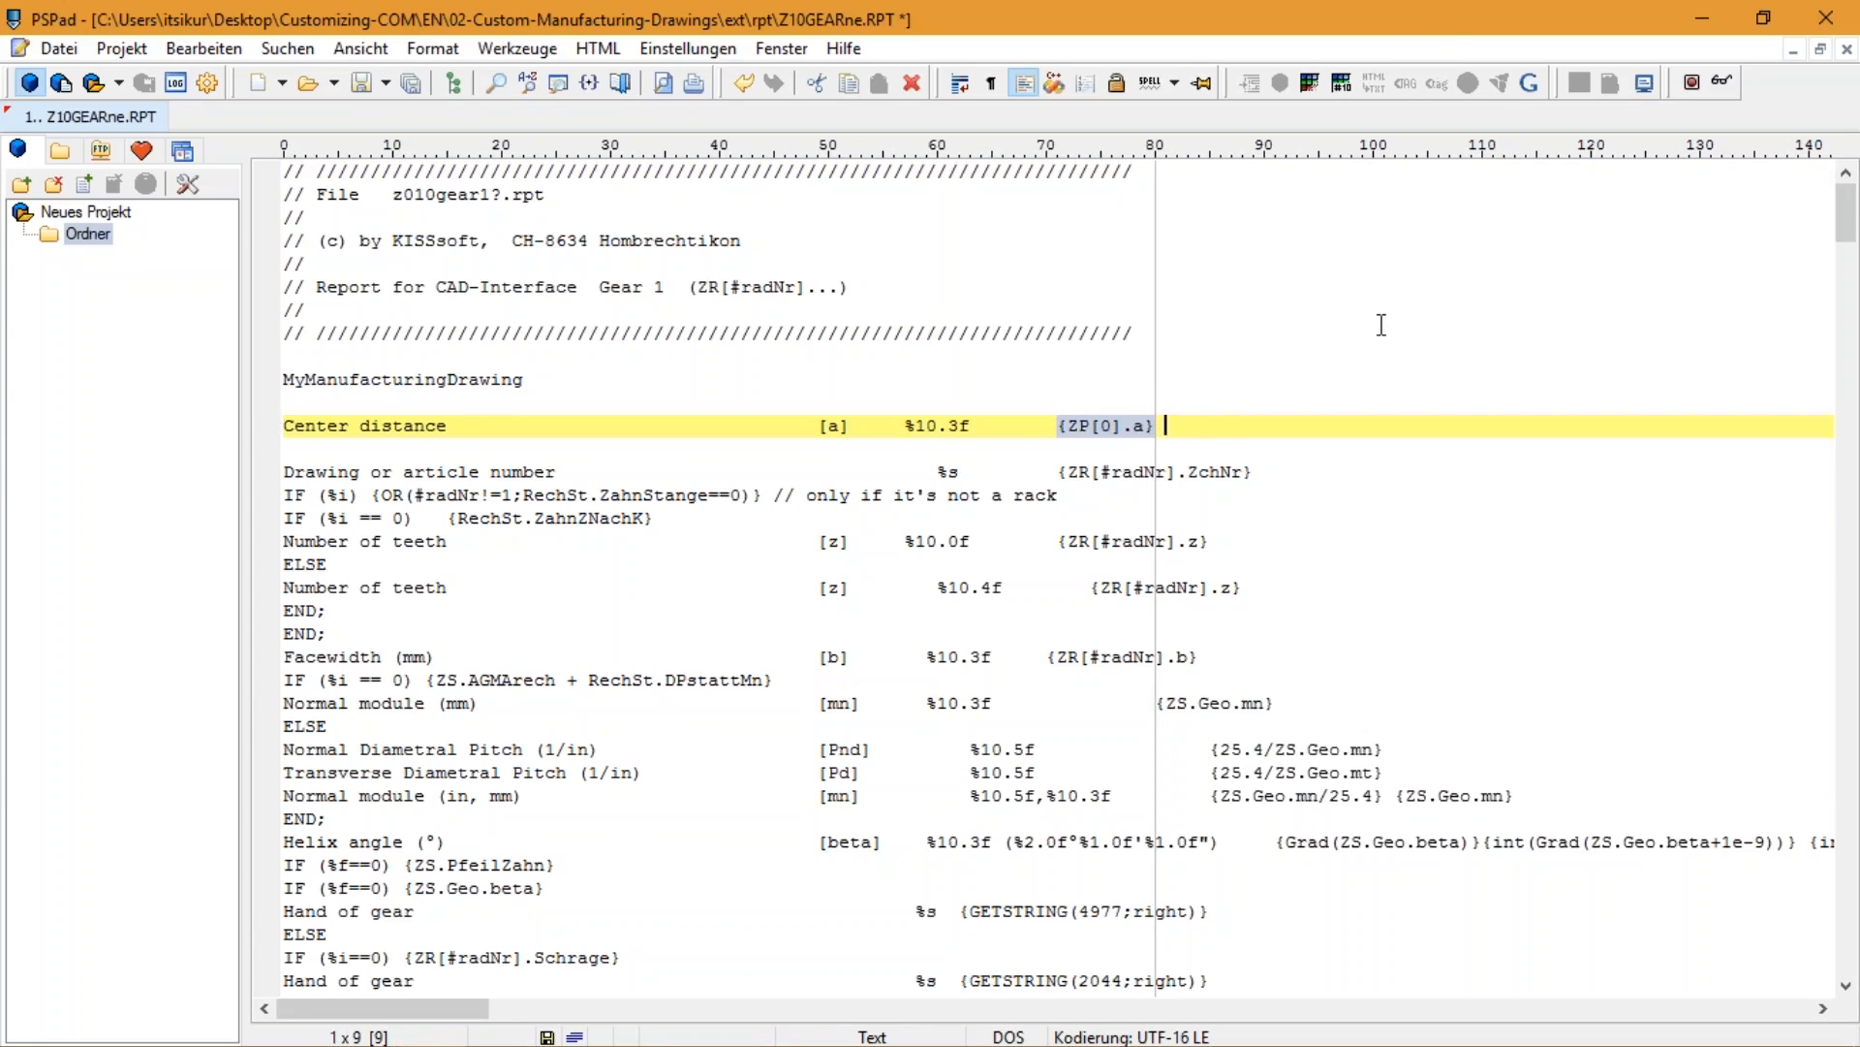
left_click(1113, 429)
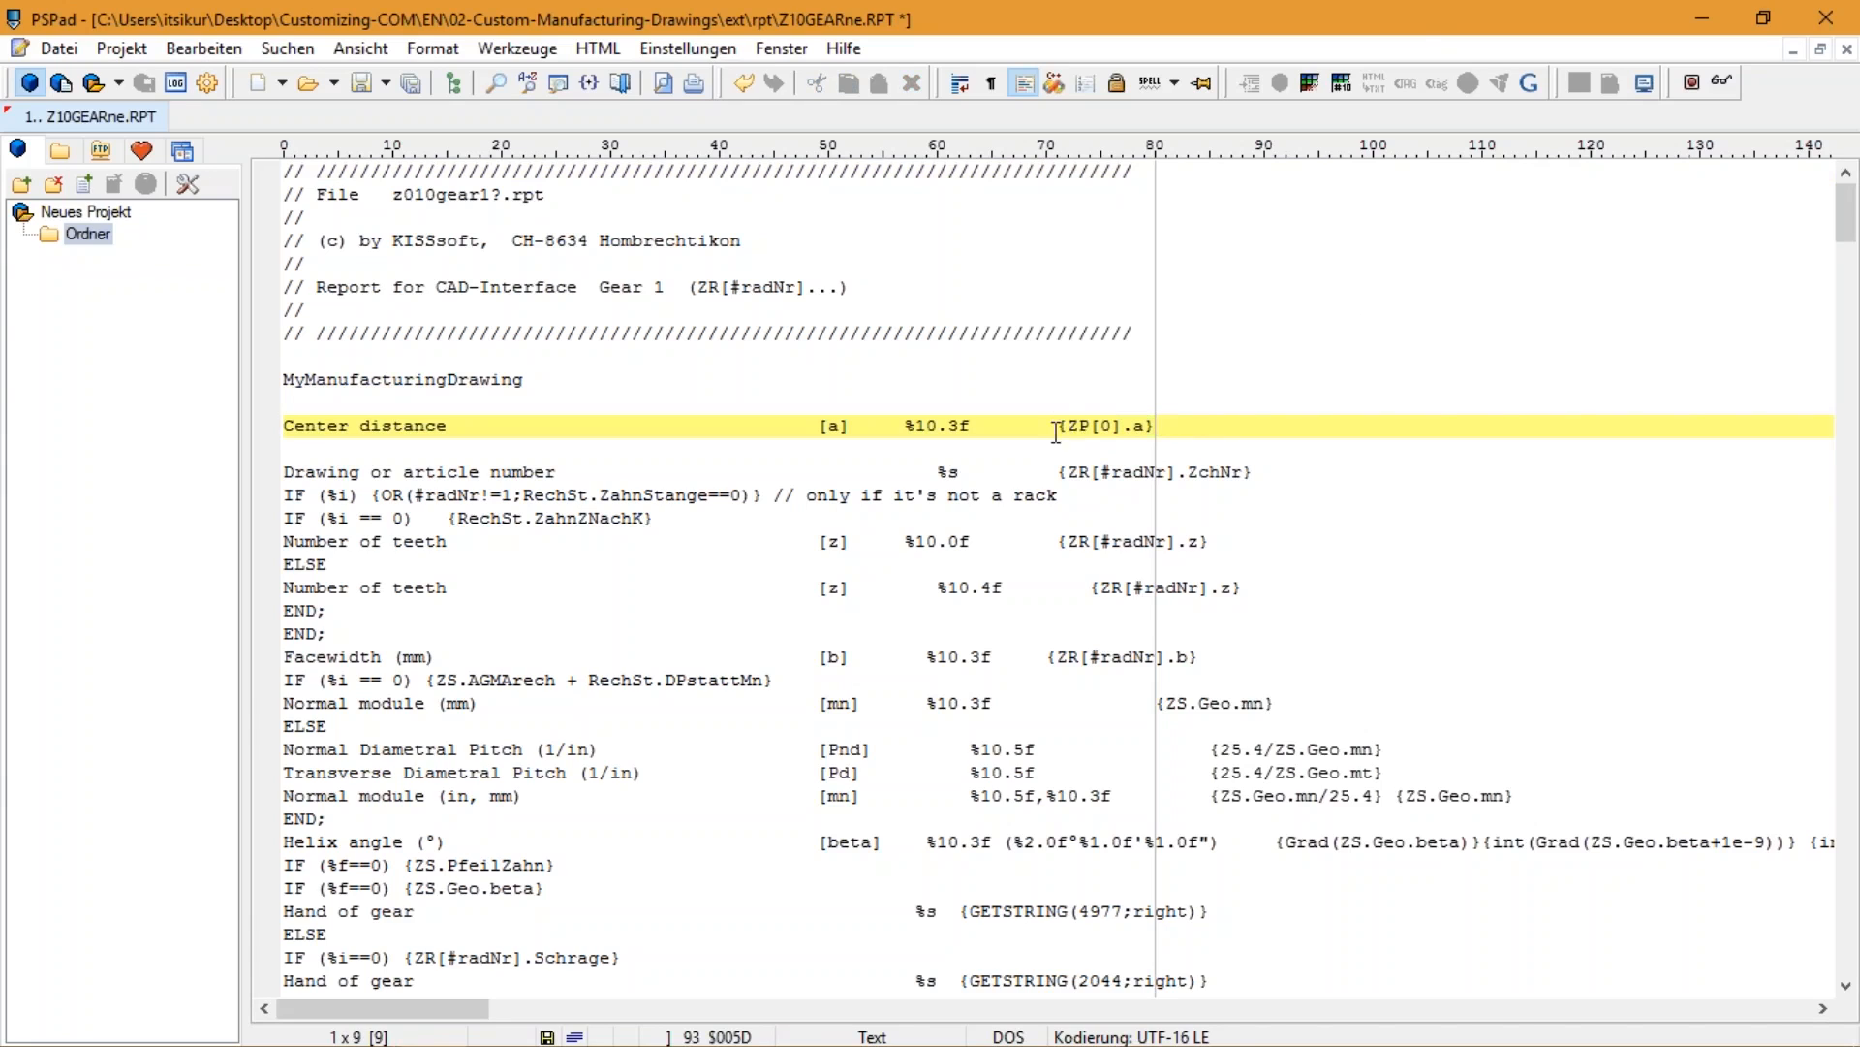
left_click_drag(1060, 426, 1159, 426)
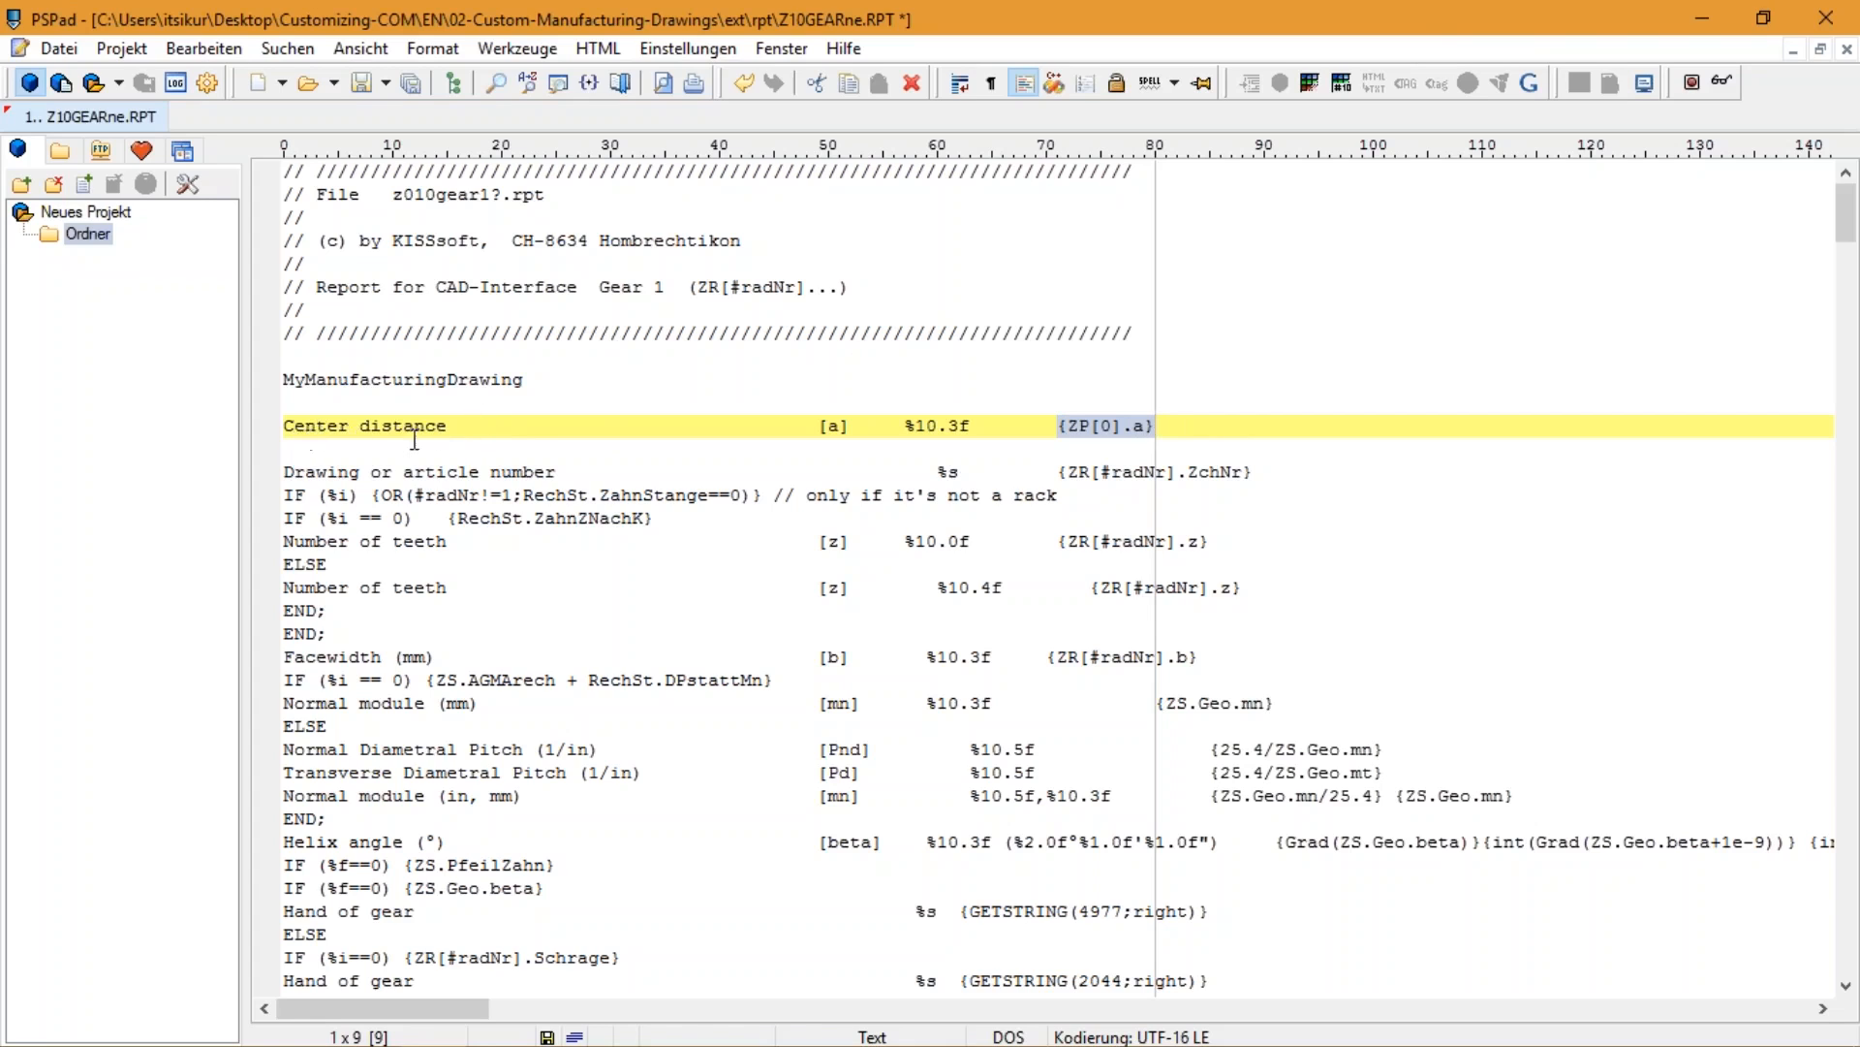
left_click_drag(855, 425, 819, 425)
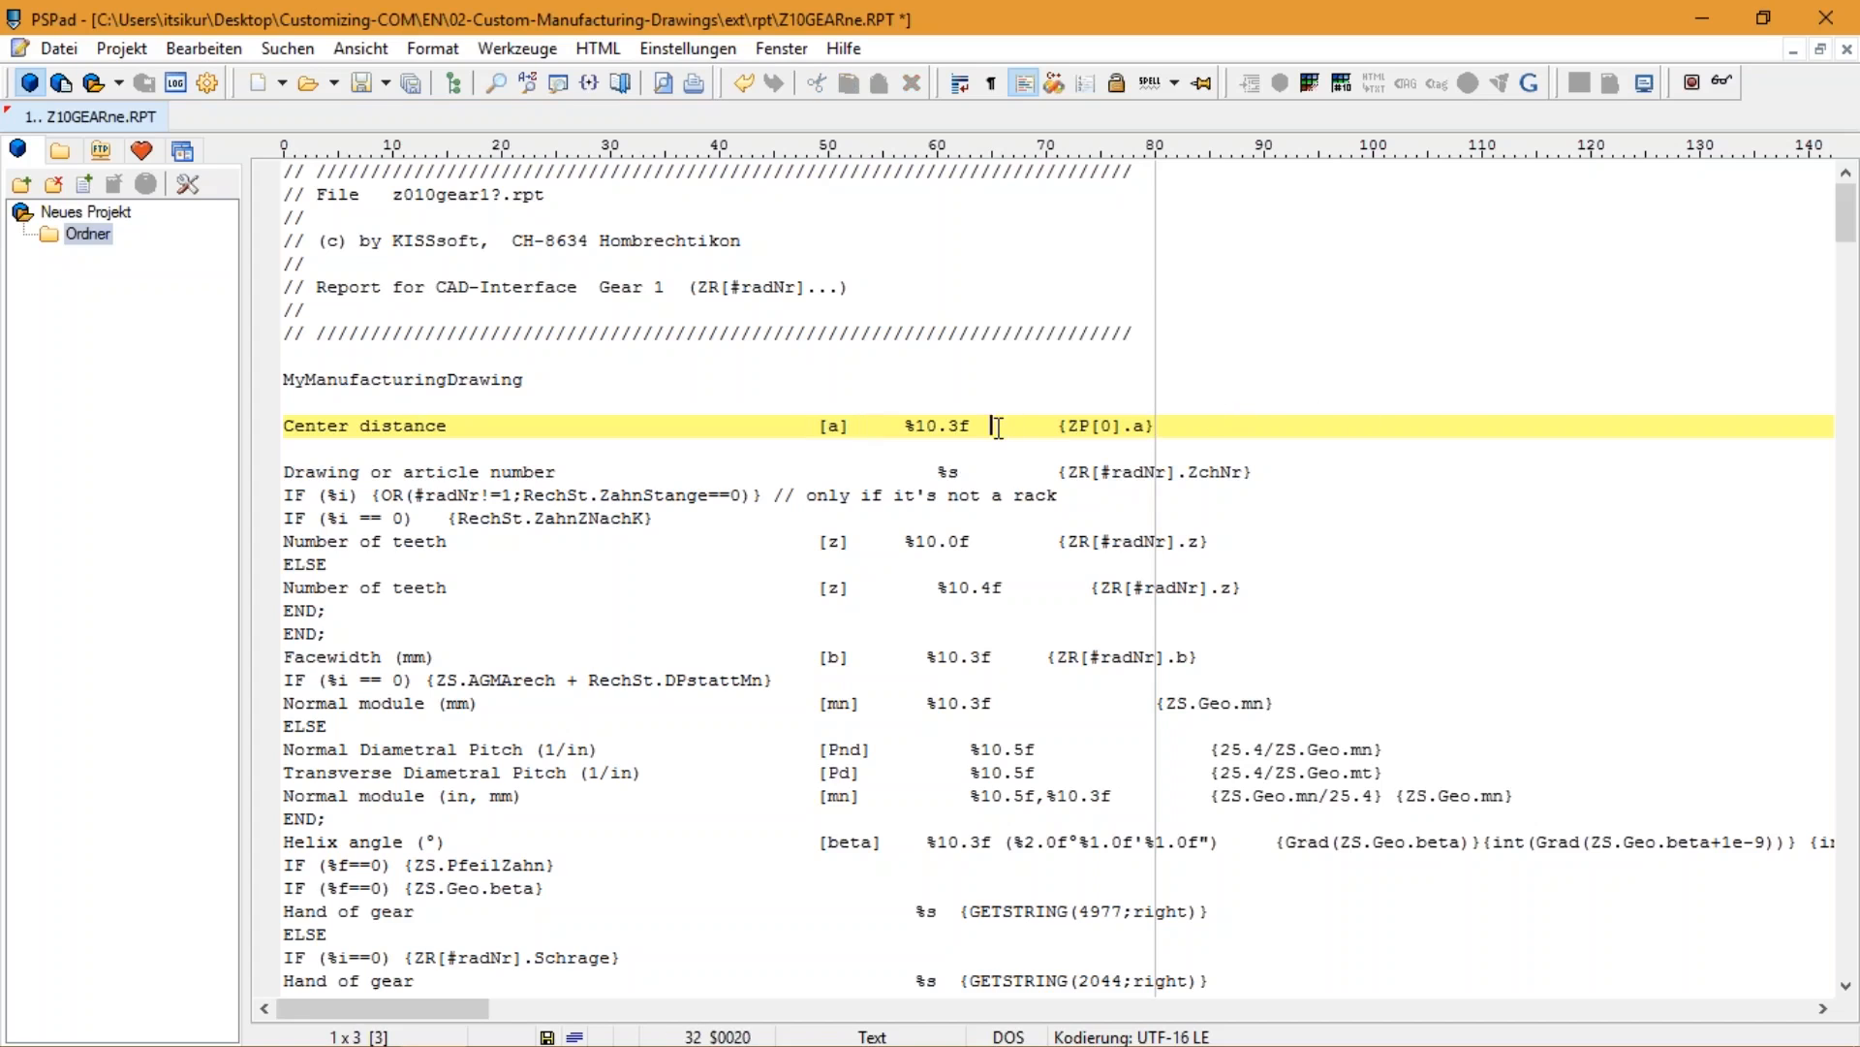
Examine the number format %10.3f, its width and decimal digits, and the variable {ZP[0].a} in the Center distance line
left_click_drag(991, 425, 904, 425)
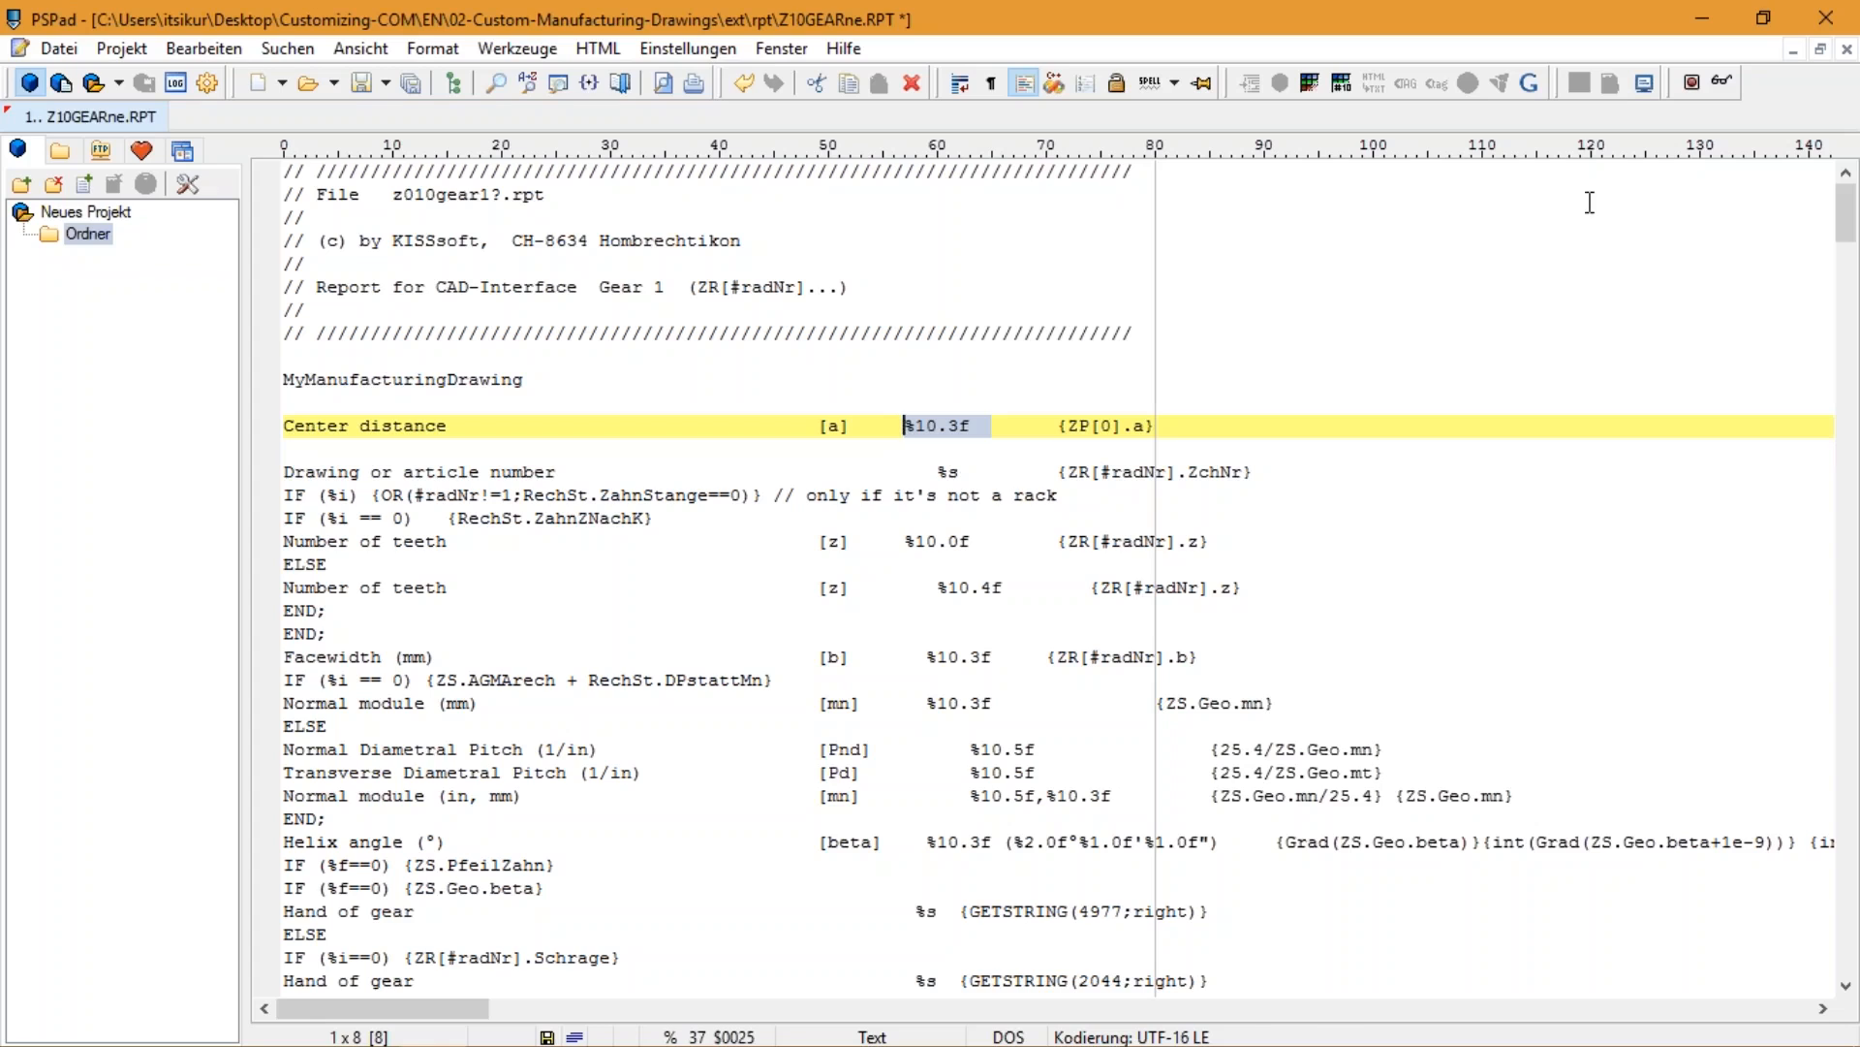
left_click(916, 428)
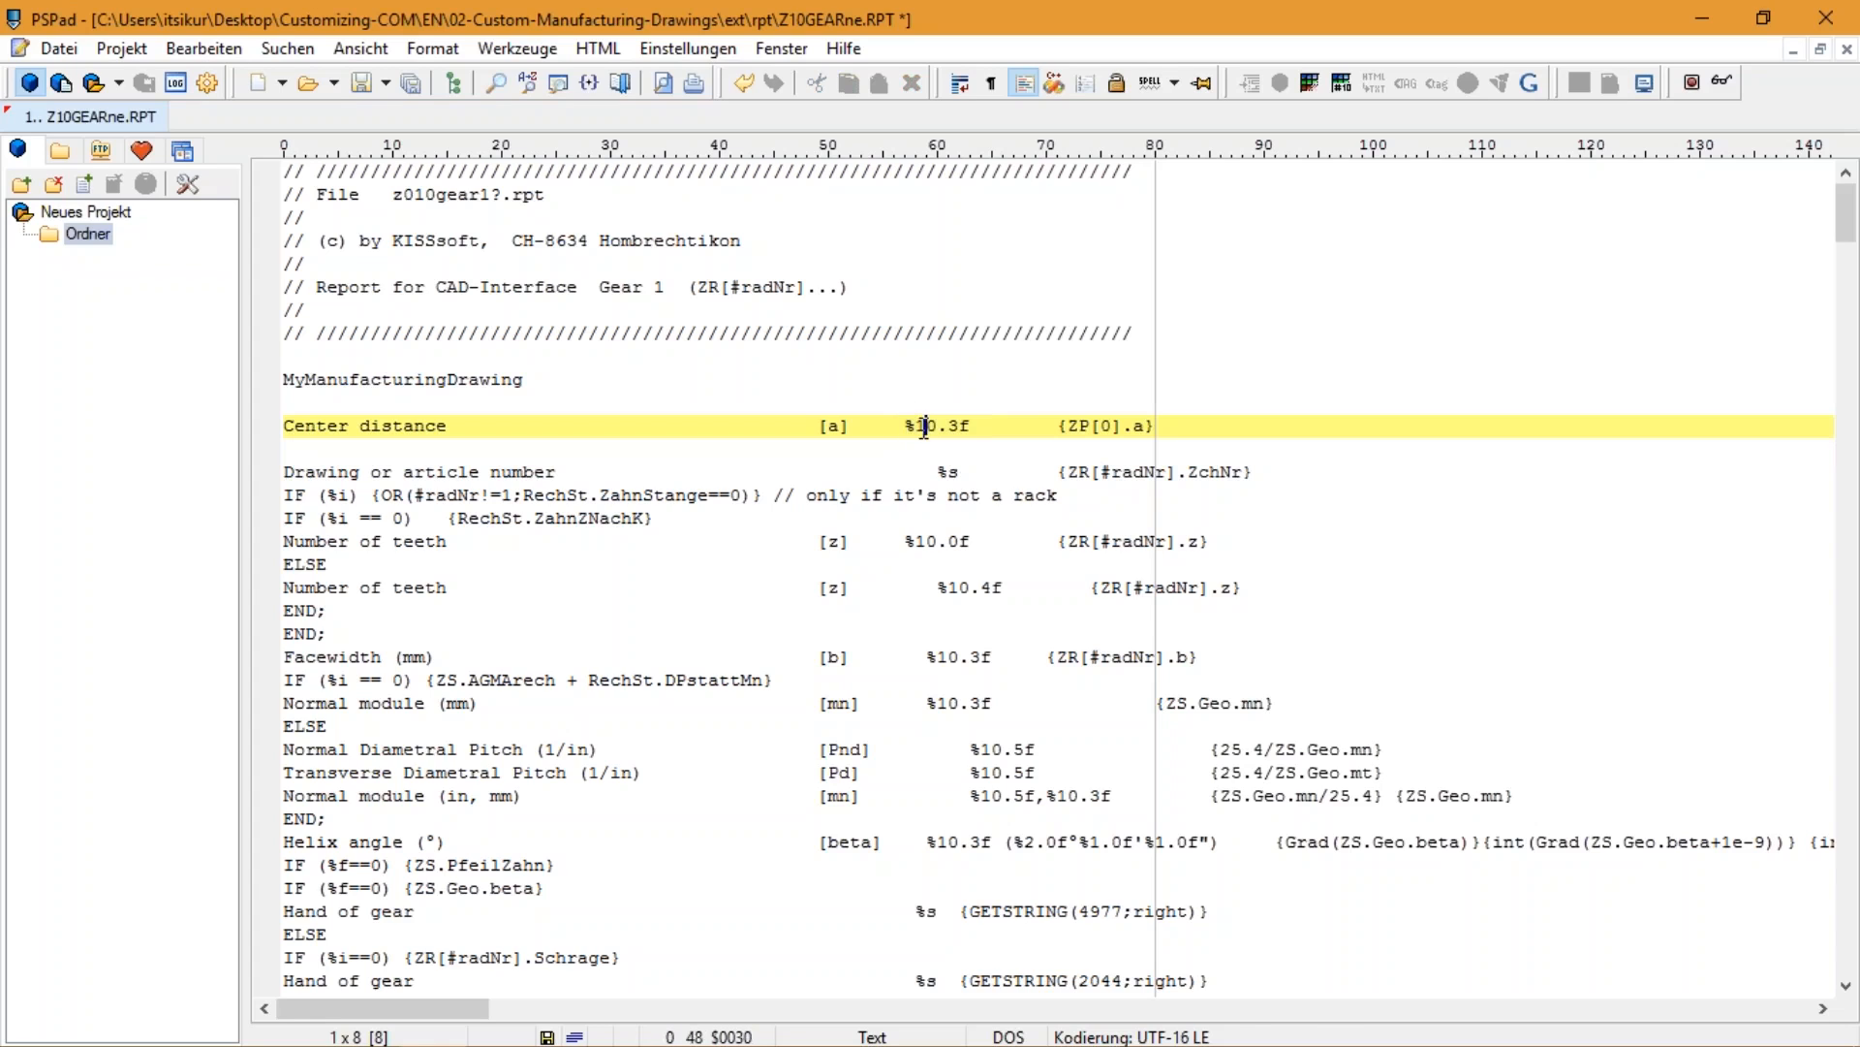
left_click_drag(914, 427, 958, 427)
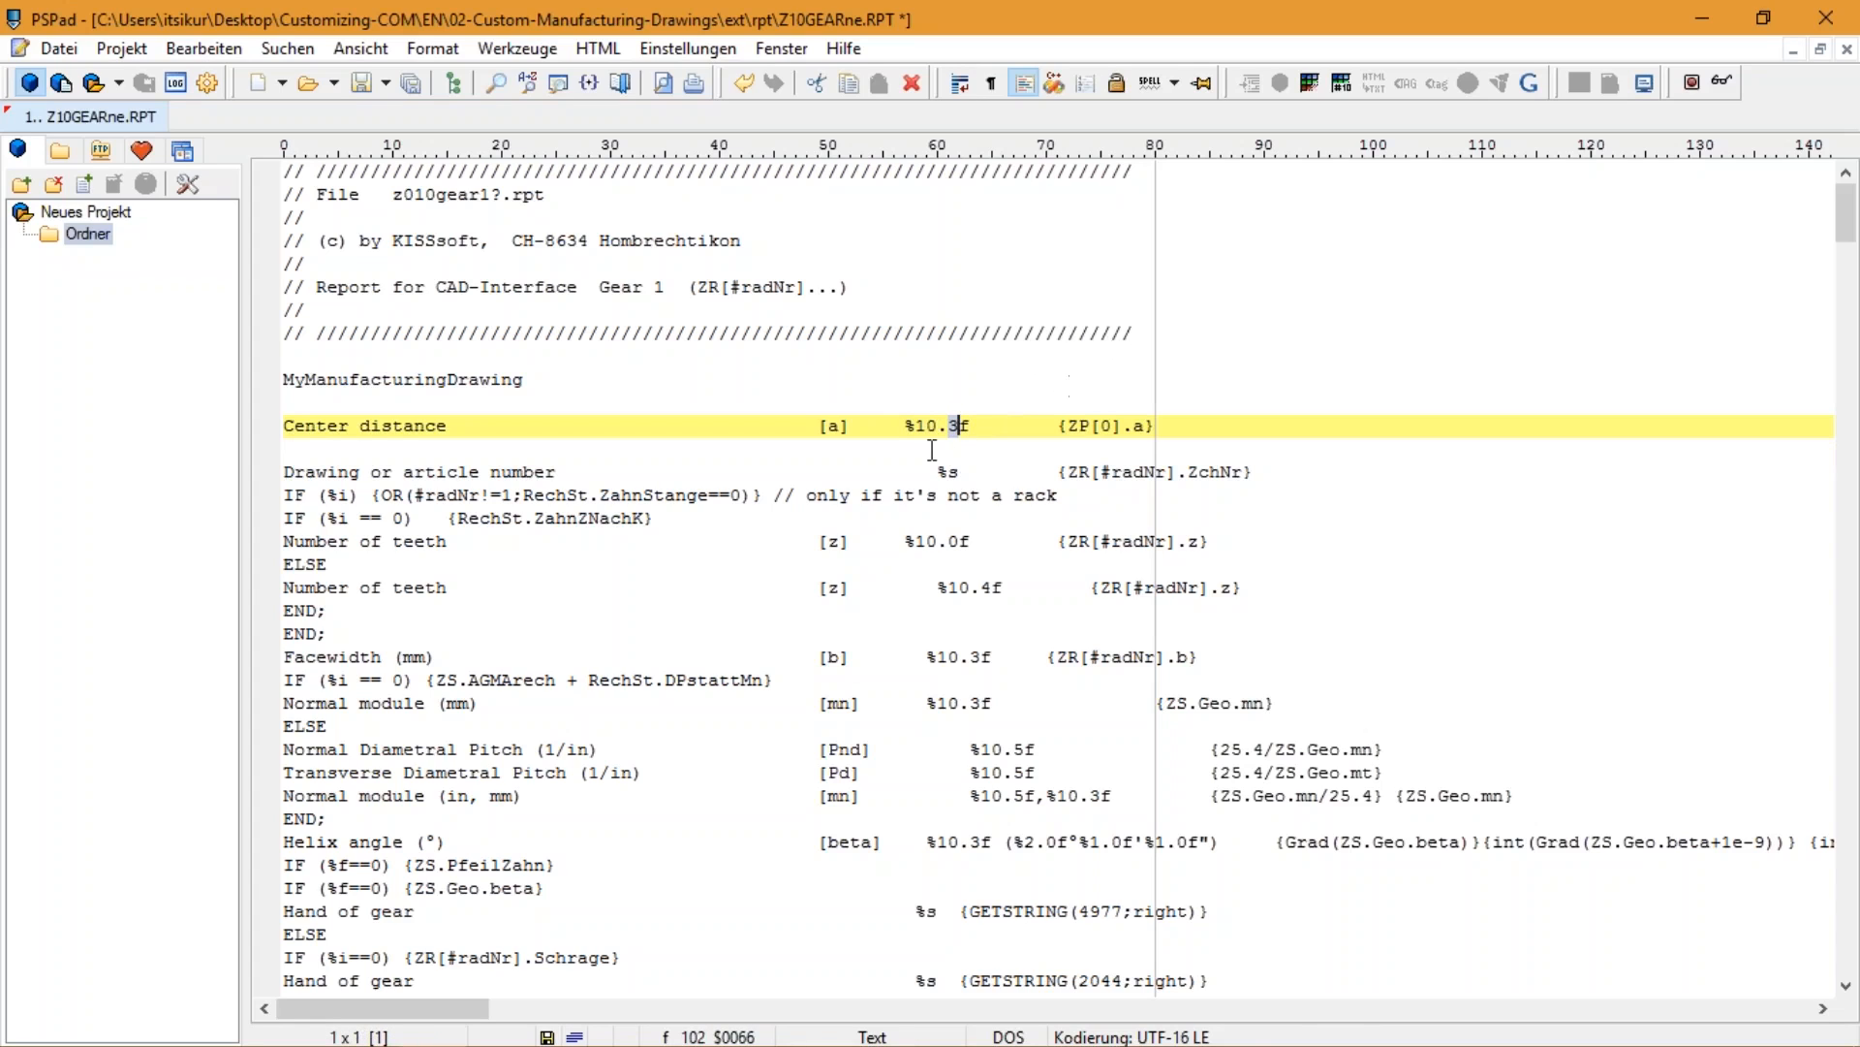
left_click_drag(981, 427, 959, 427)
left_click(479, 427)
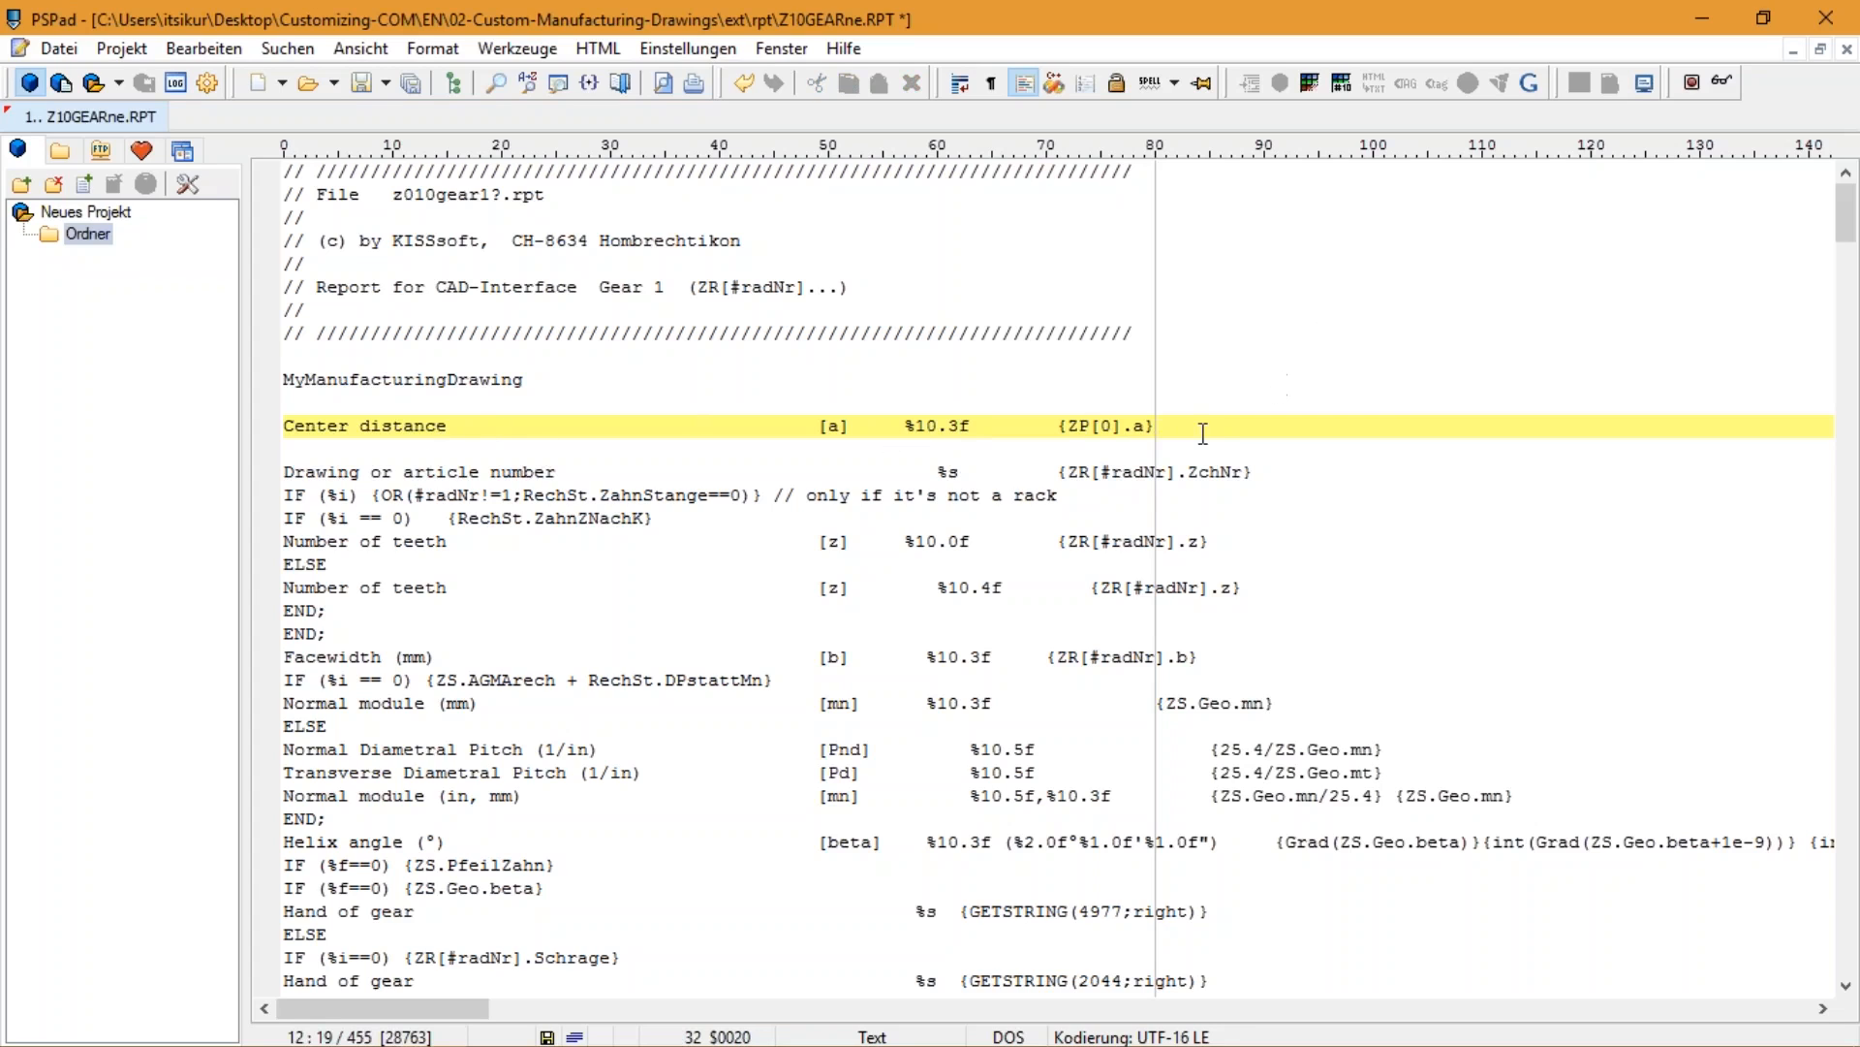
left_click_drag(1153, 427, 1059, 426)
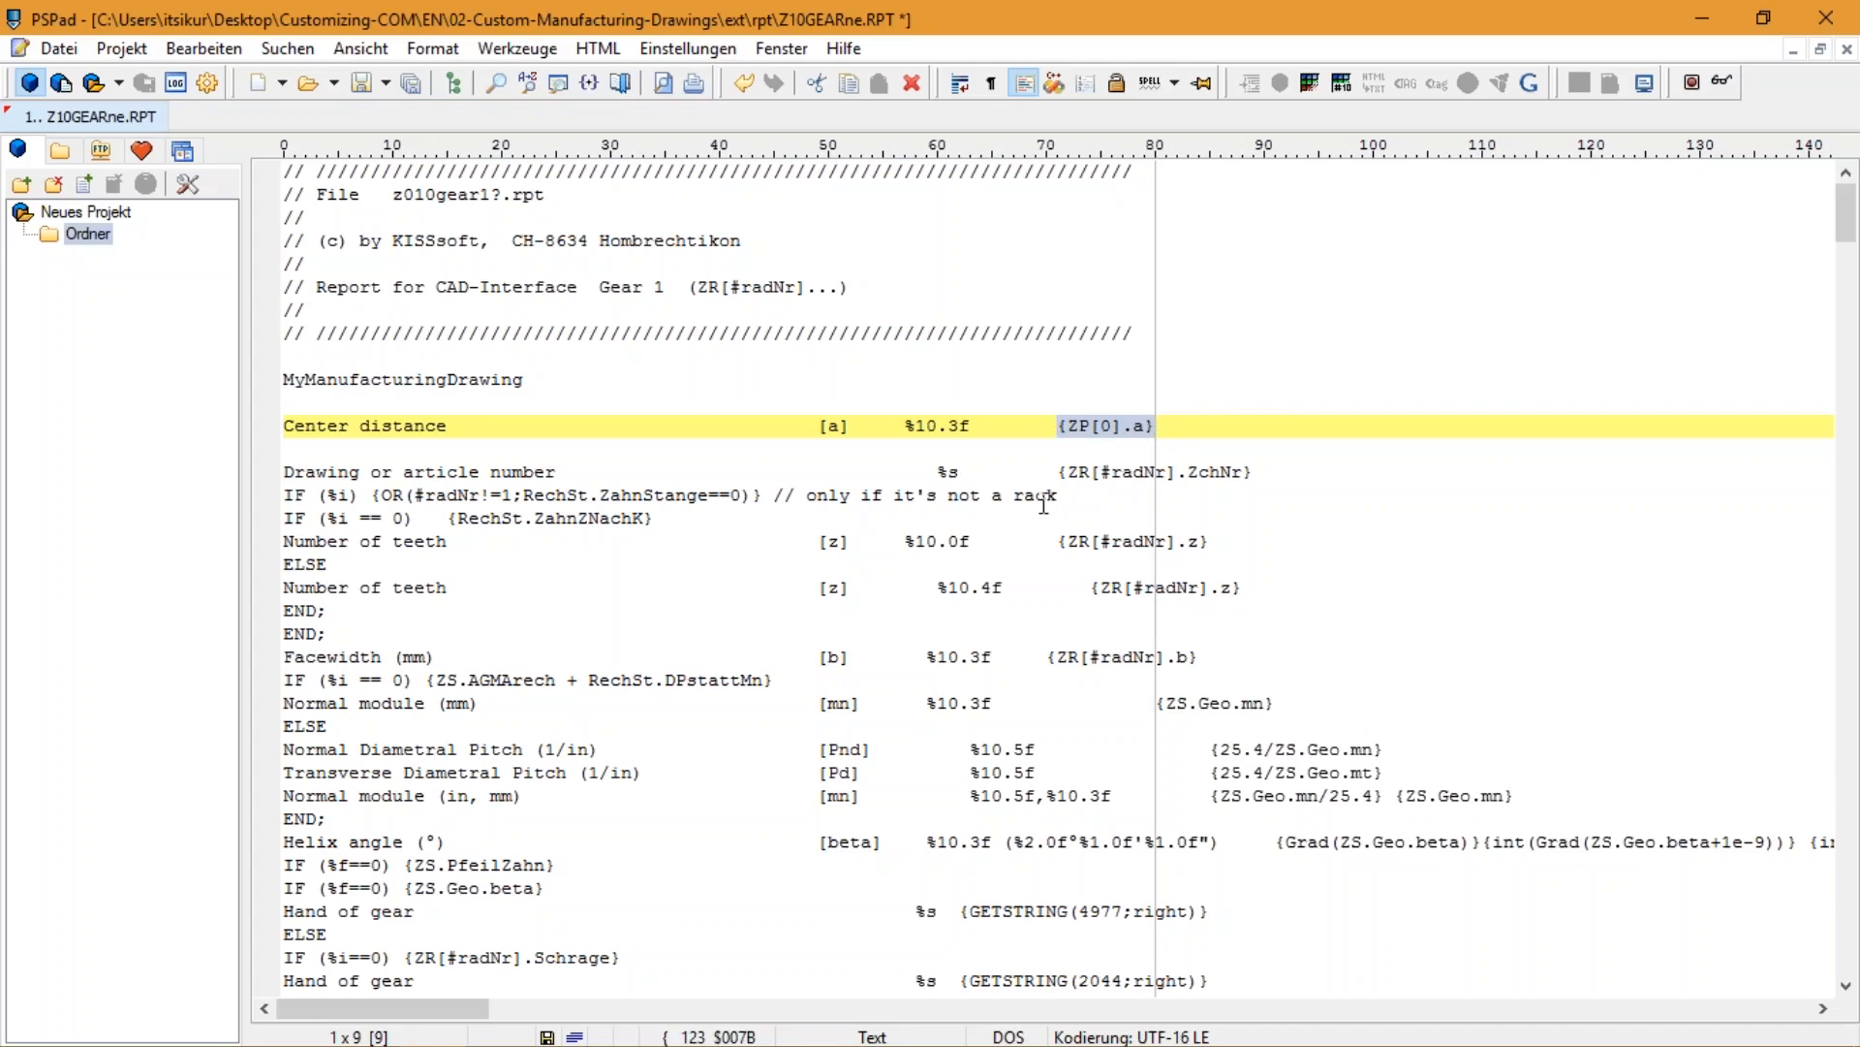
Open Z010Geometrye.rpt from the KISSsoft 03-2016 rpt folder and examine the variable {ZS.Geo.mt} in its Single Gear section
mouse_move(765, 1043)
mouse_move(221, 1042)
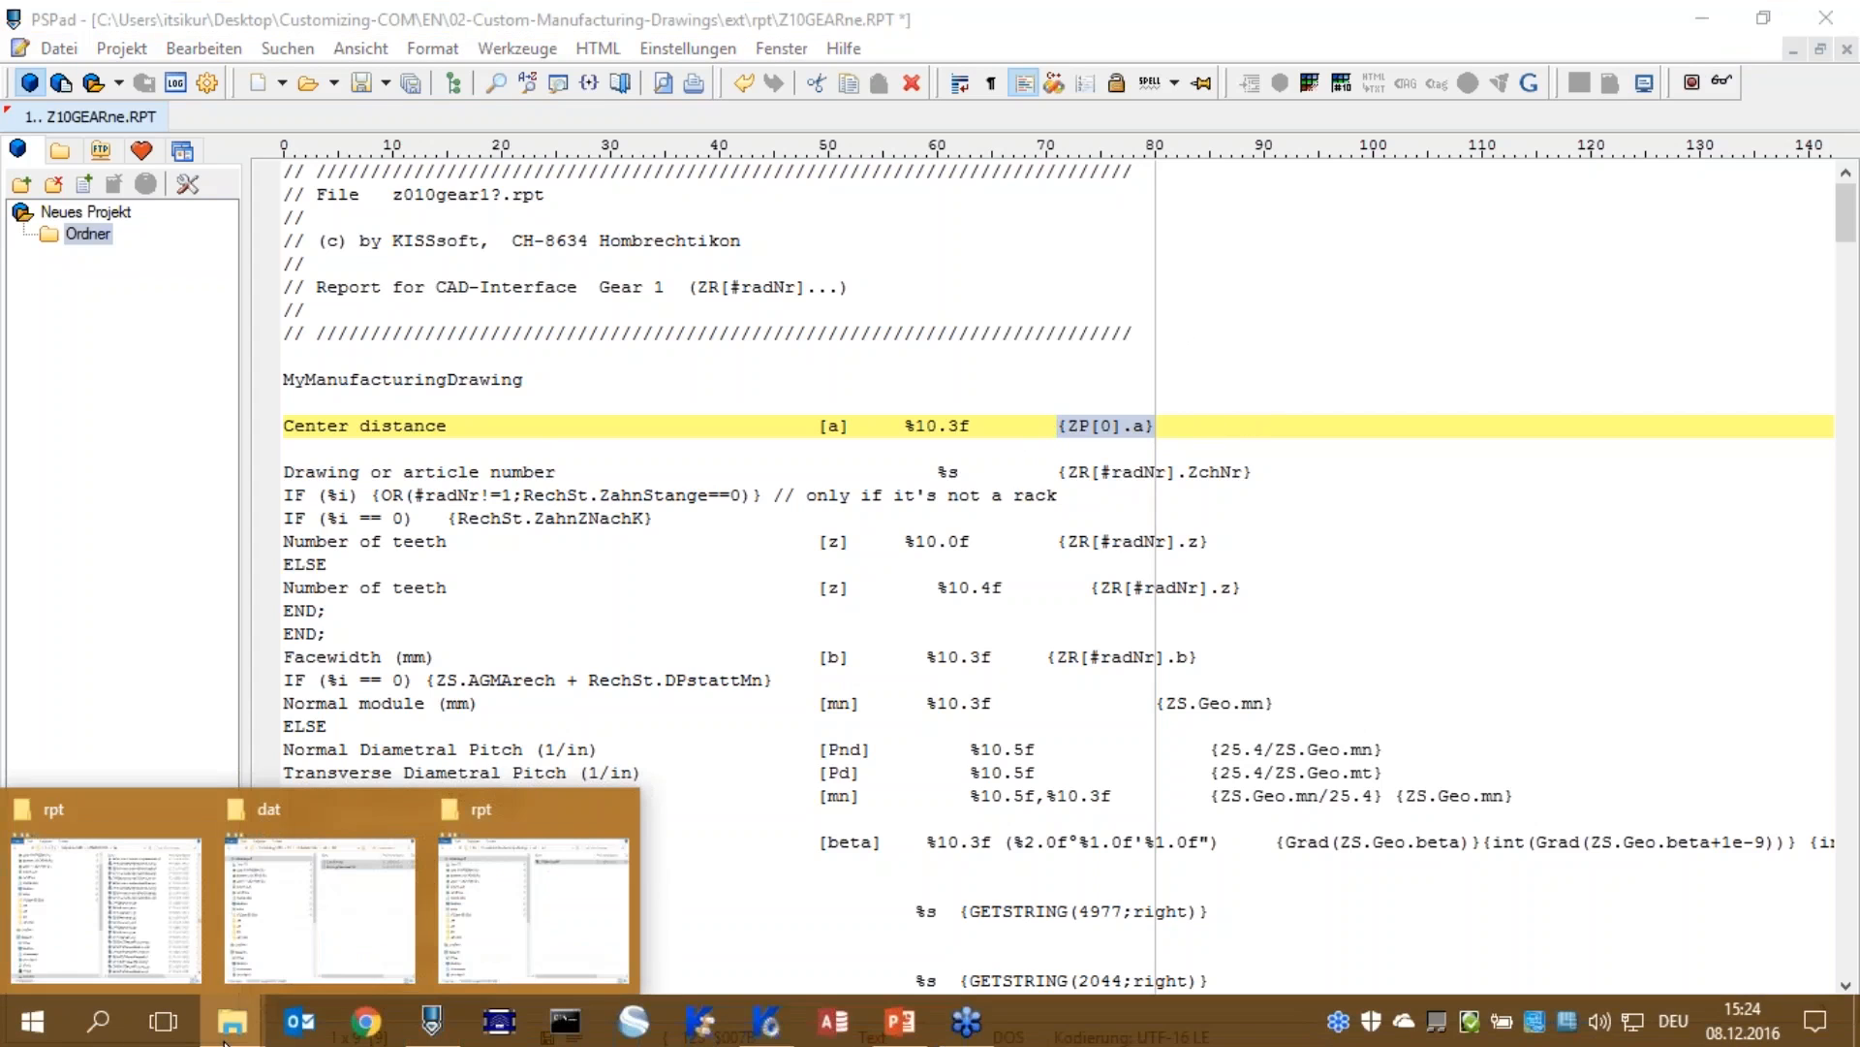
left_click(121, 893)
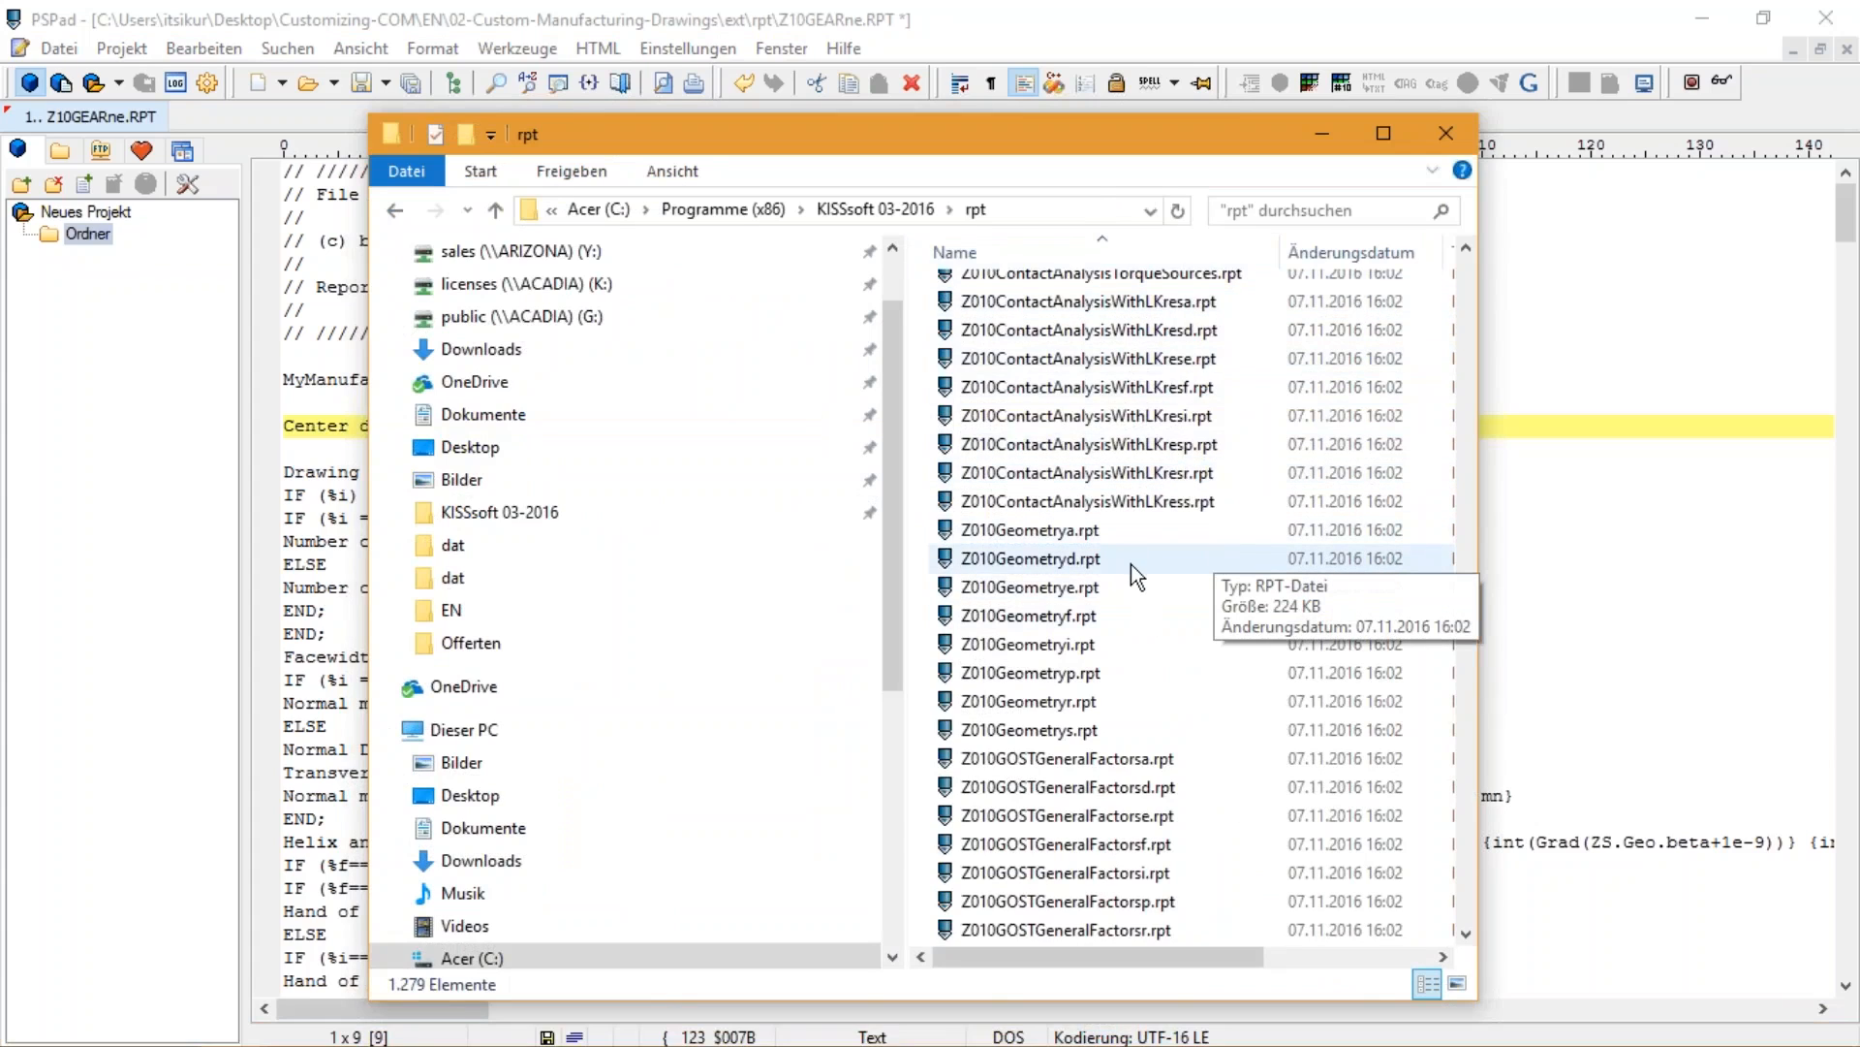
left_click(1114, 589)
double_click(1114, 590)
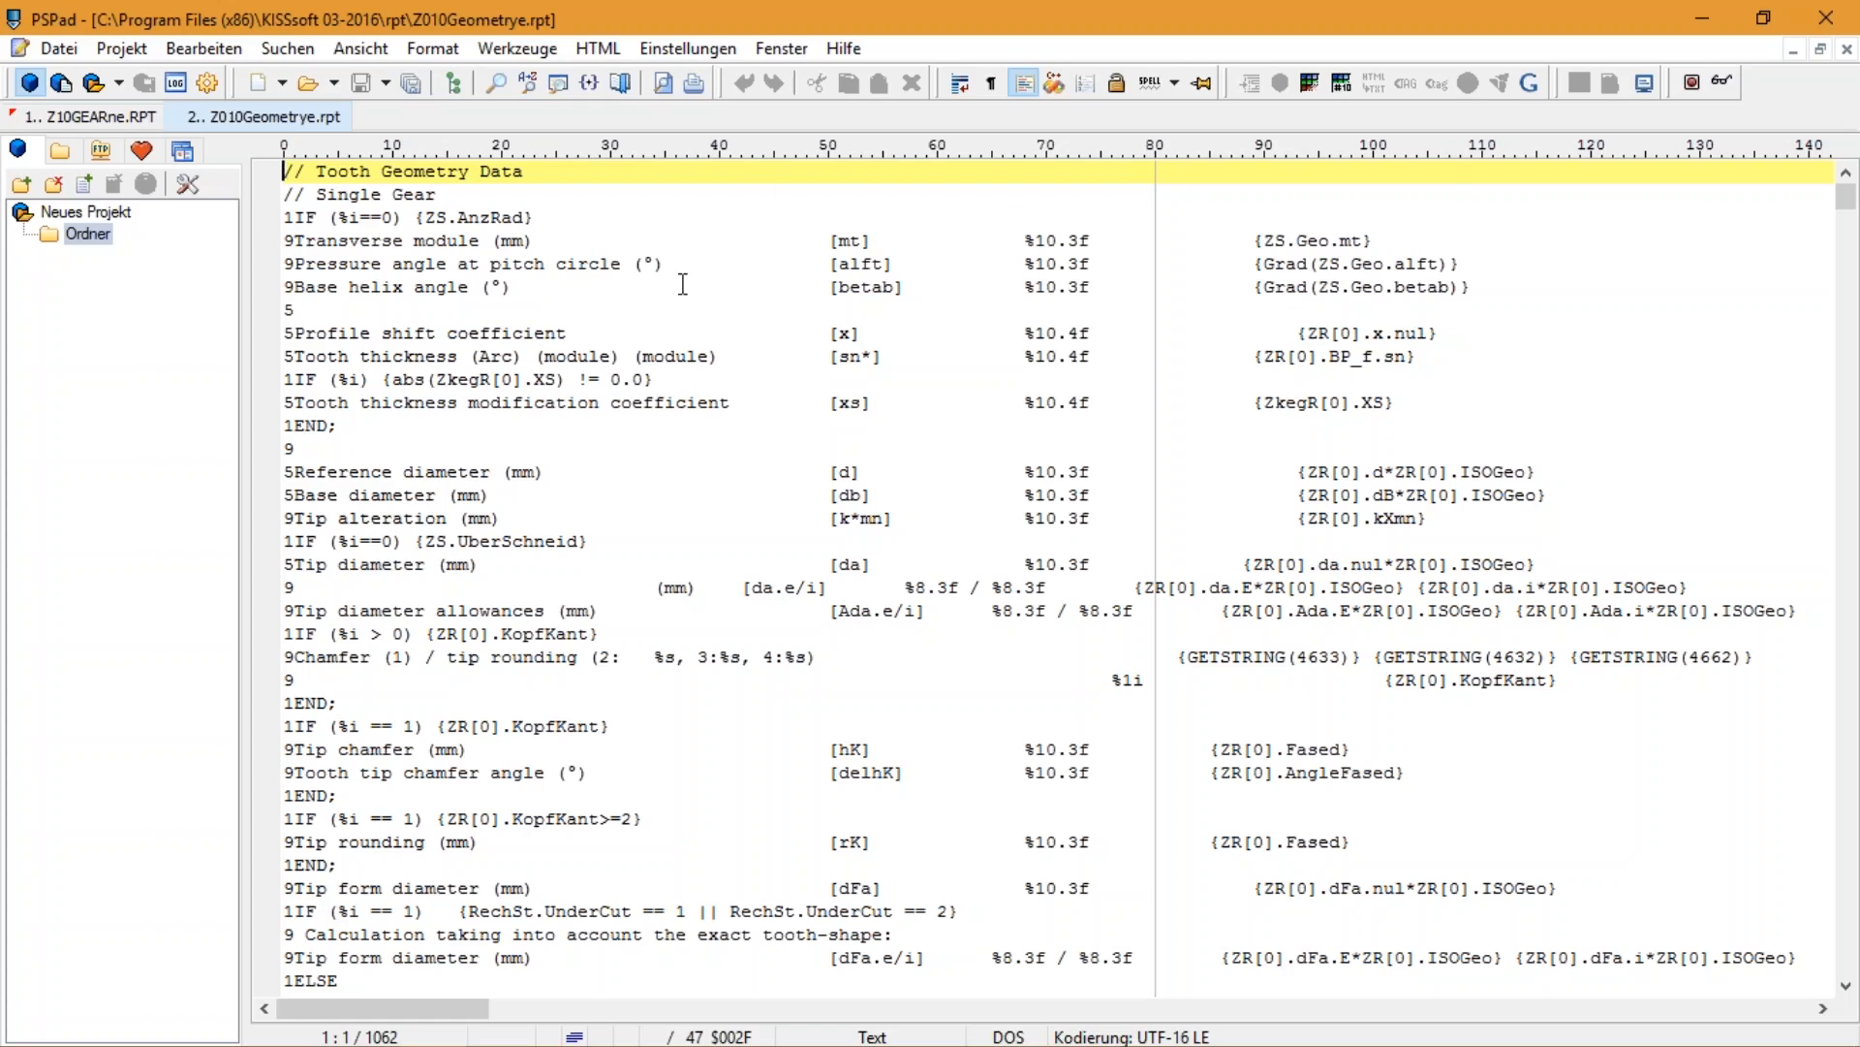
left_click_drag(316, 195, 491, 200)
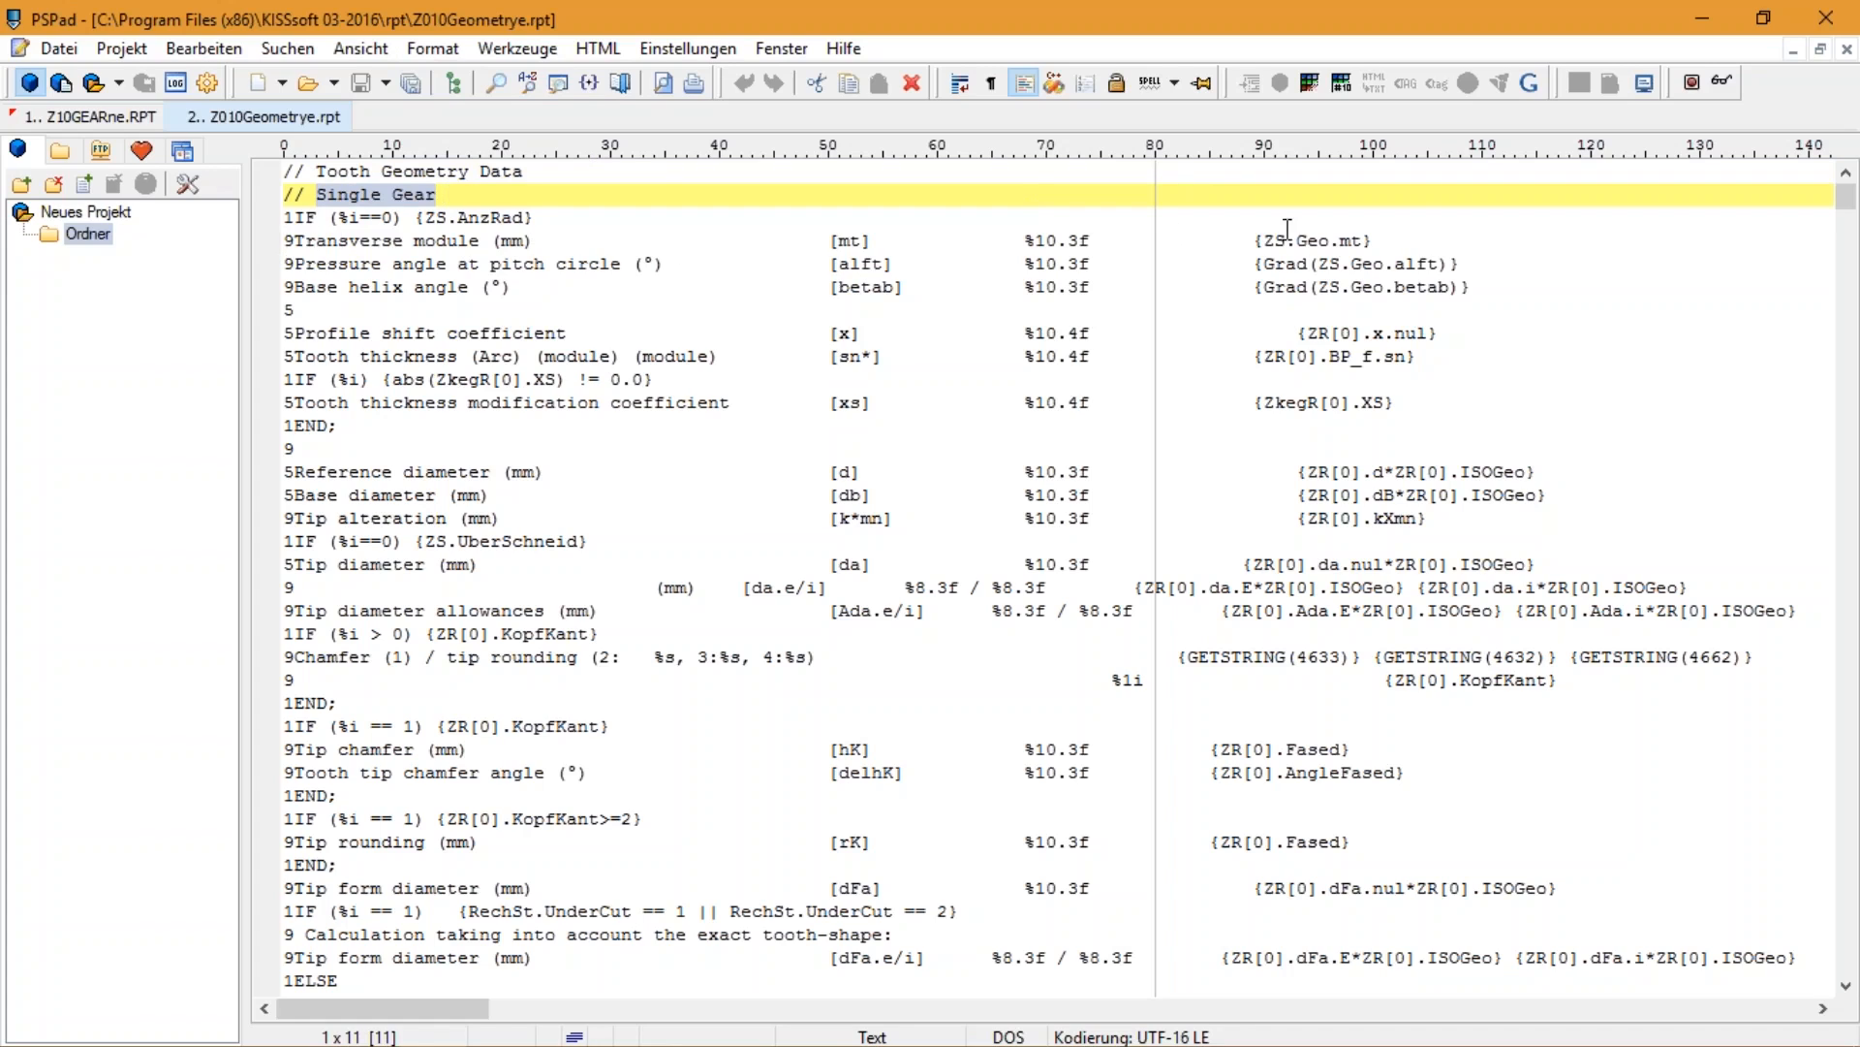
left_click_drag(1372, 240, 1253, 241)
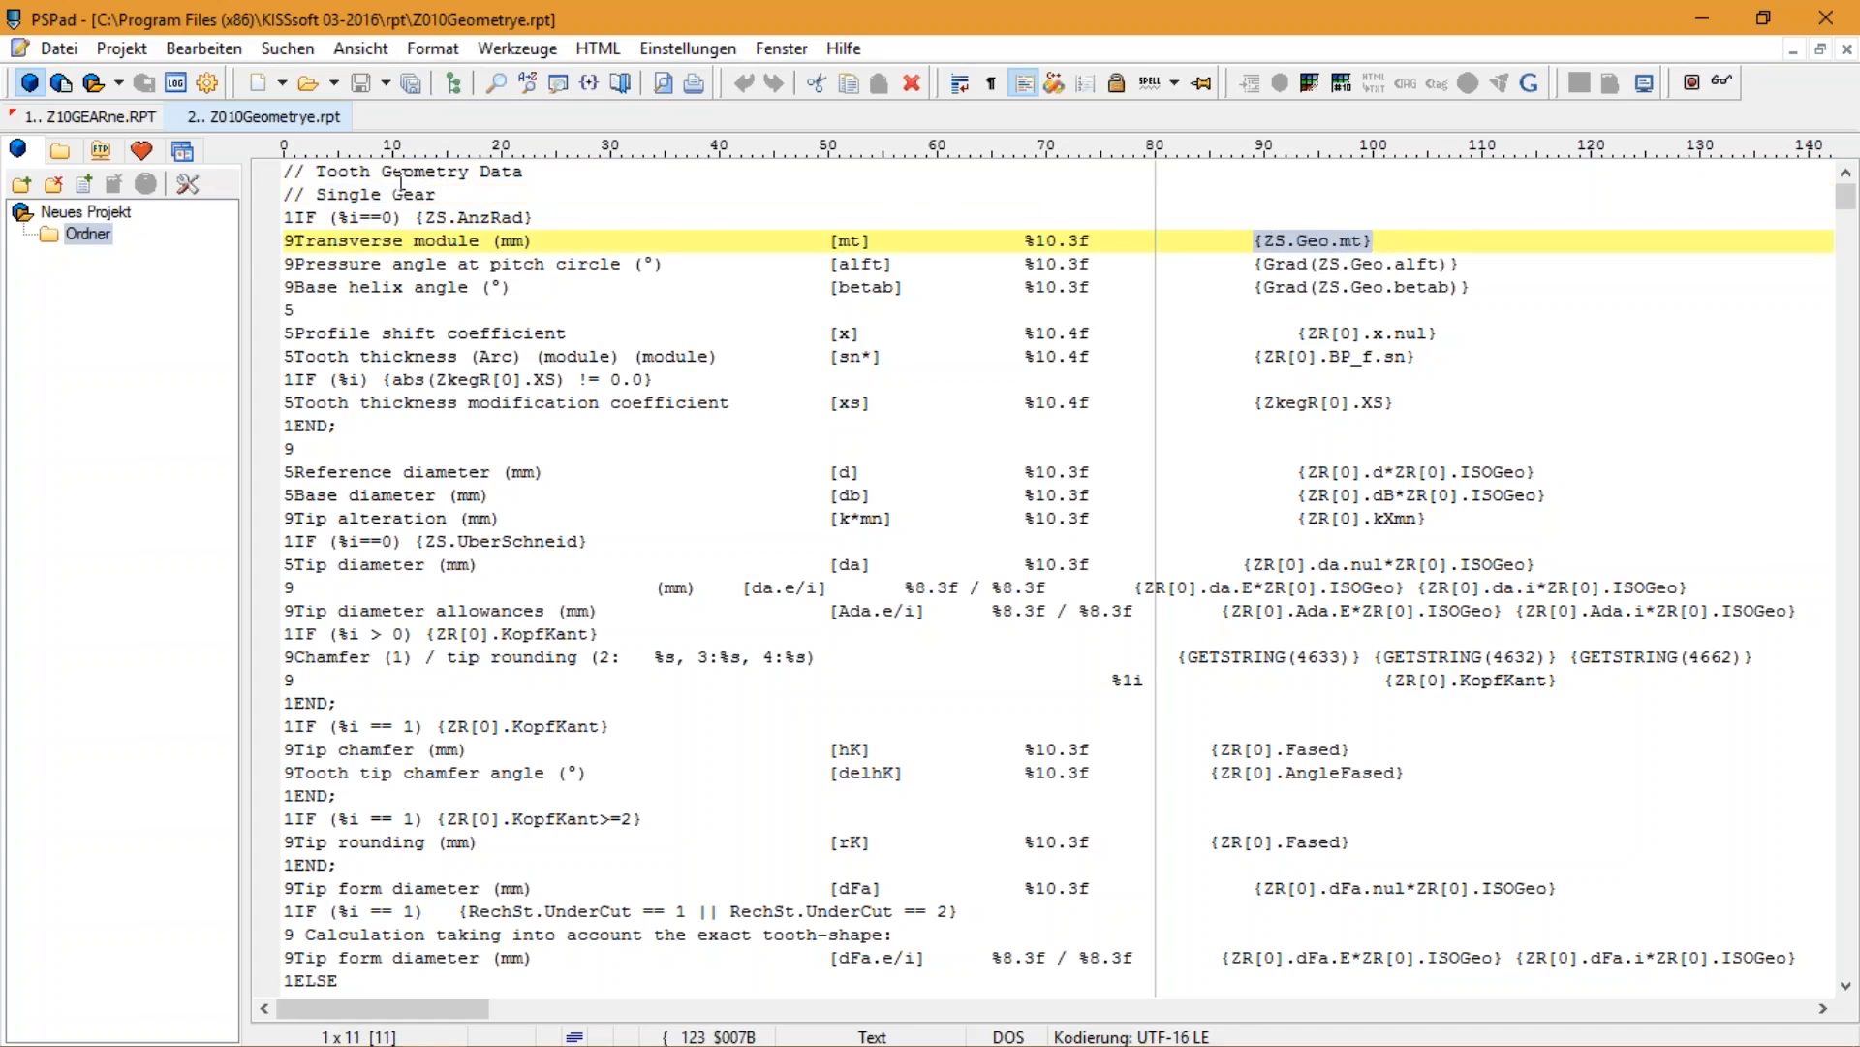
Return to Z10GEARne.RPT and compare the ZP prefix and index 0 of Center distance with the ZR prefix of Drawing or article number
left_click(89, 117)
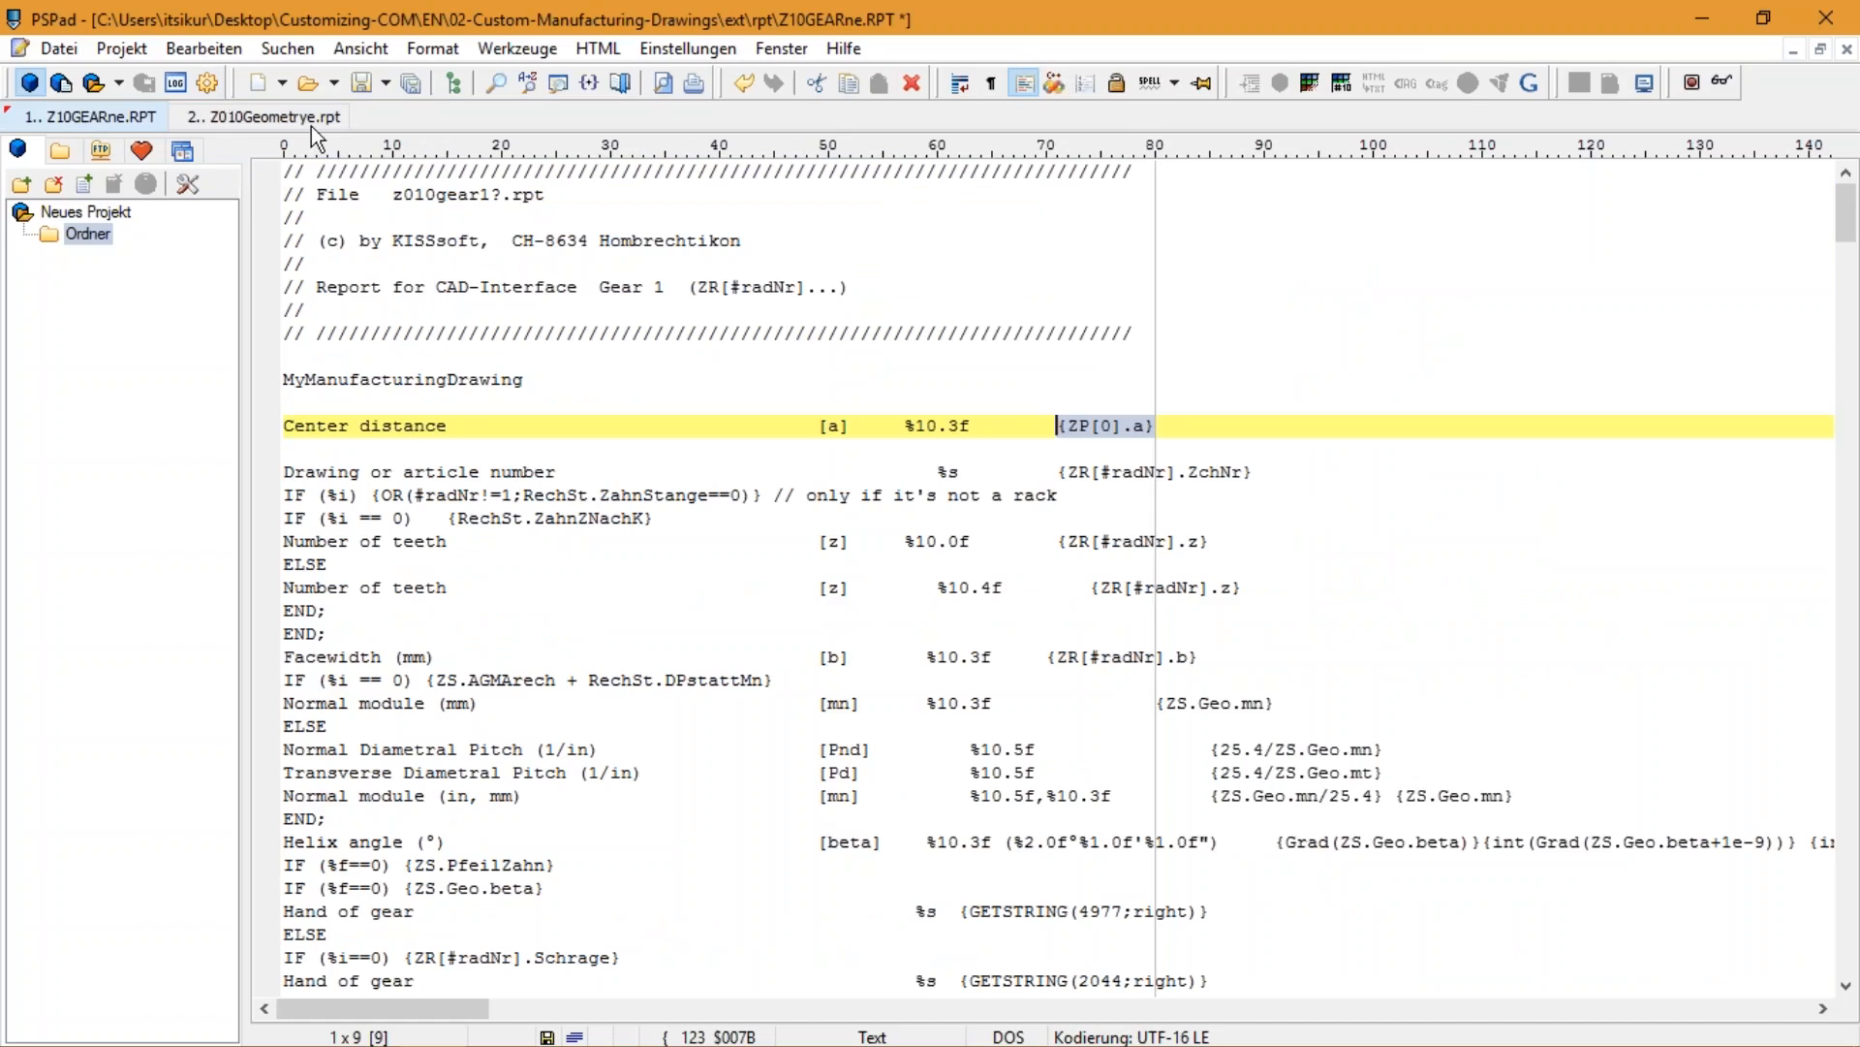
left_click_drag(1163, 427, 1091, 473)
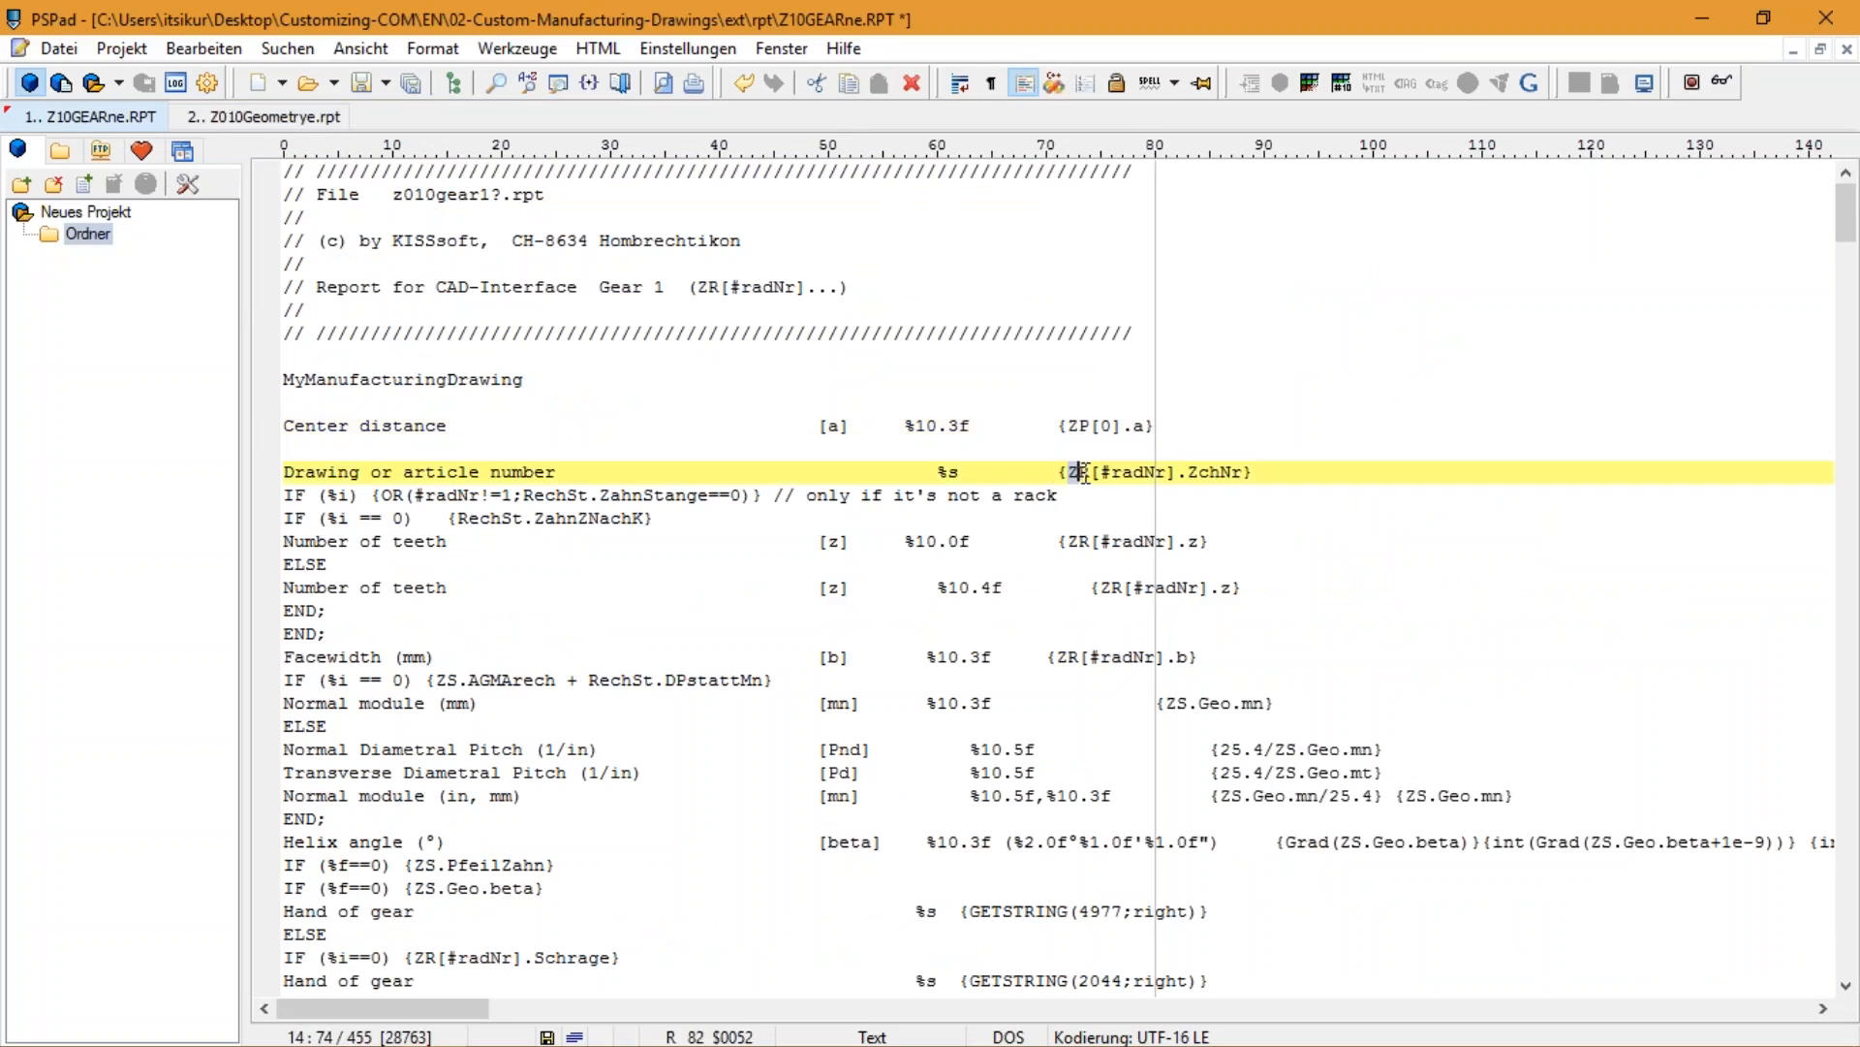
left_click_drag(1067, 426, 1091, 426)
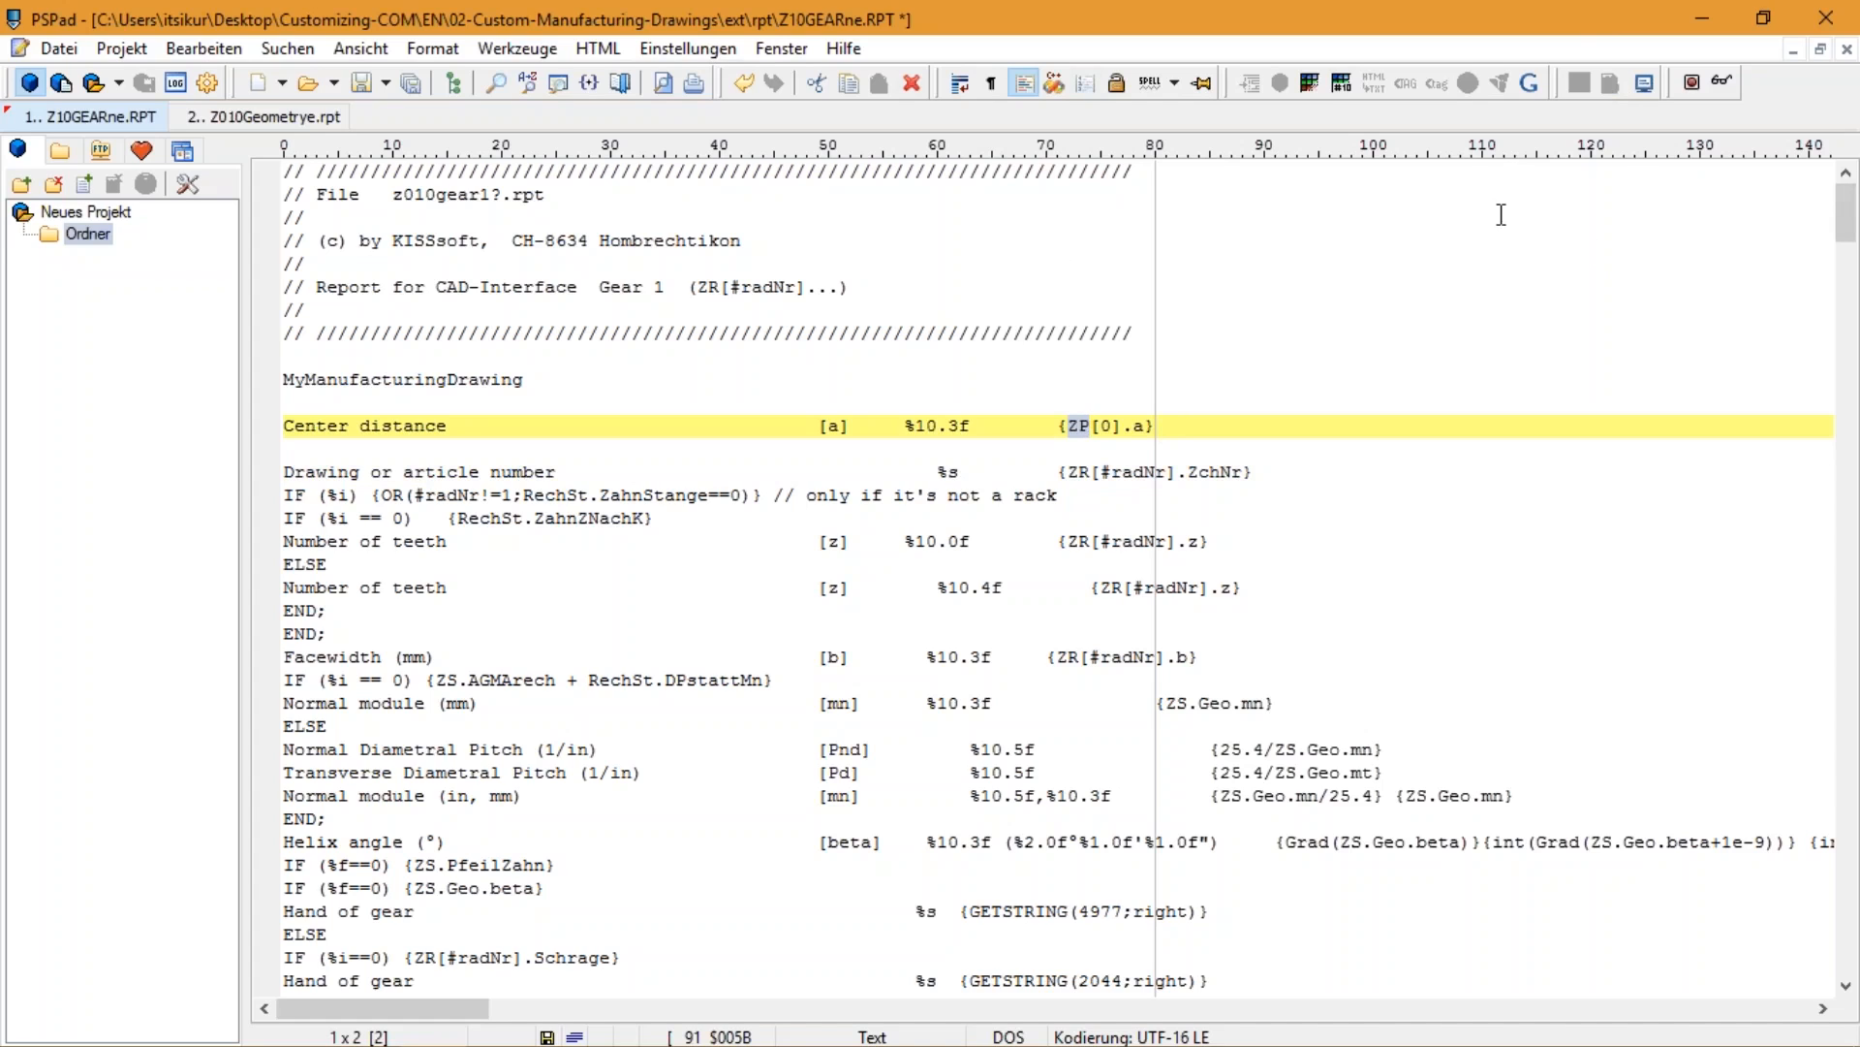
left_click_drag(1101, 427, 1122, 427)
left_click(1124, 428)
double_click(1103, 426)
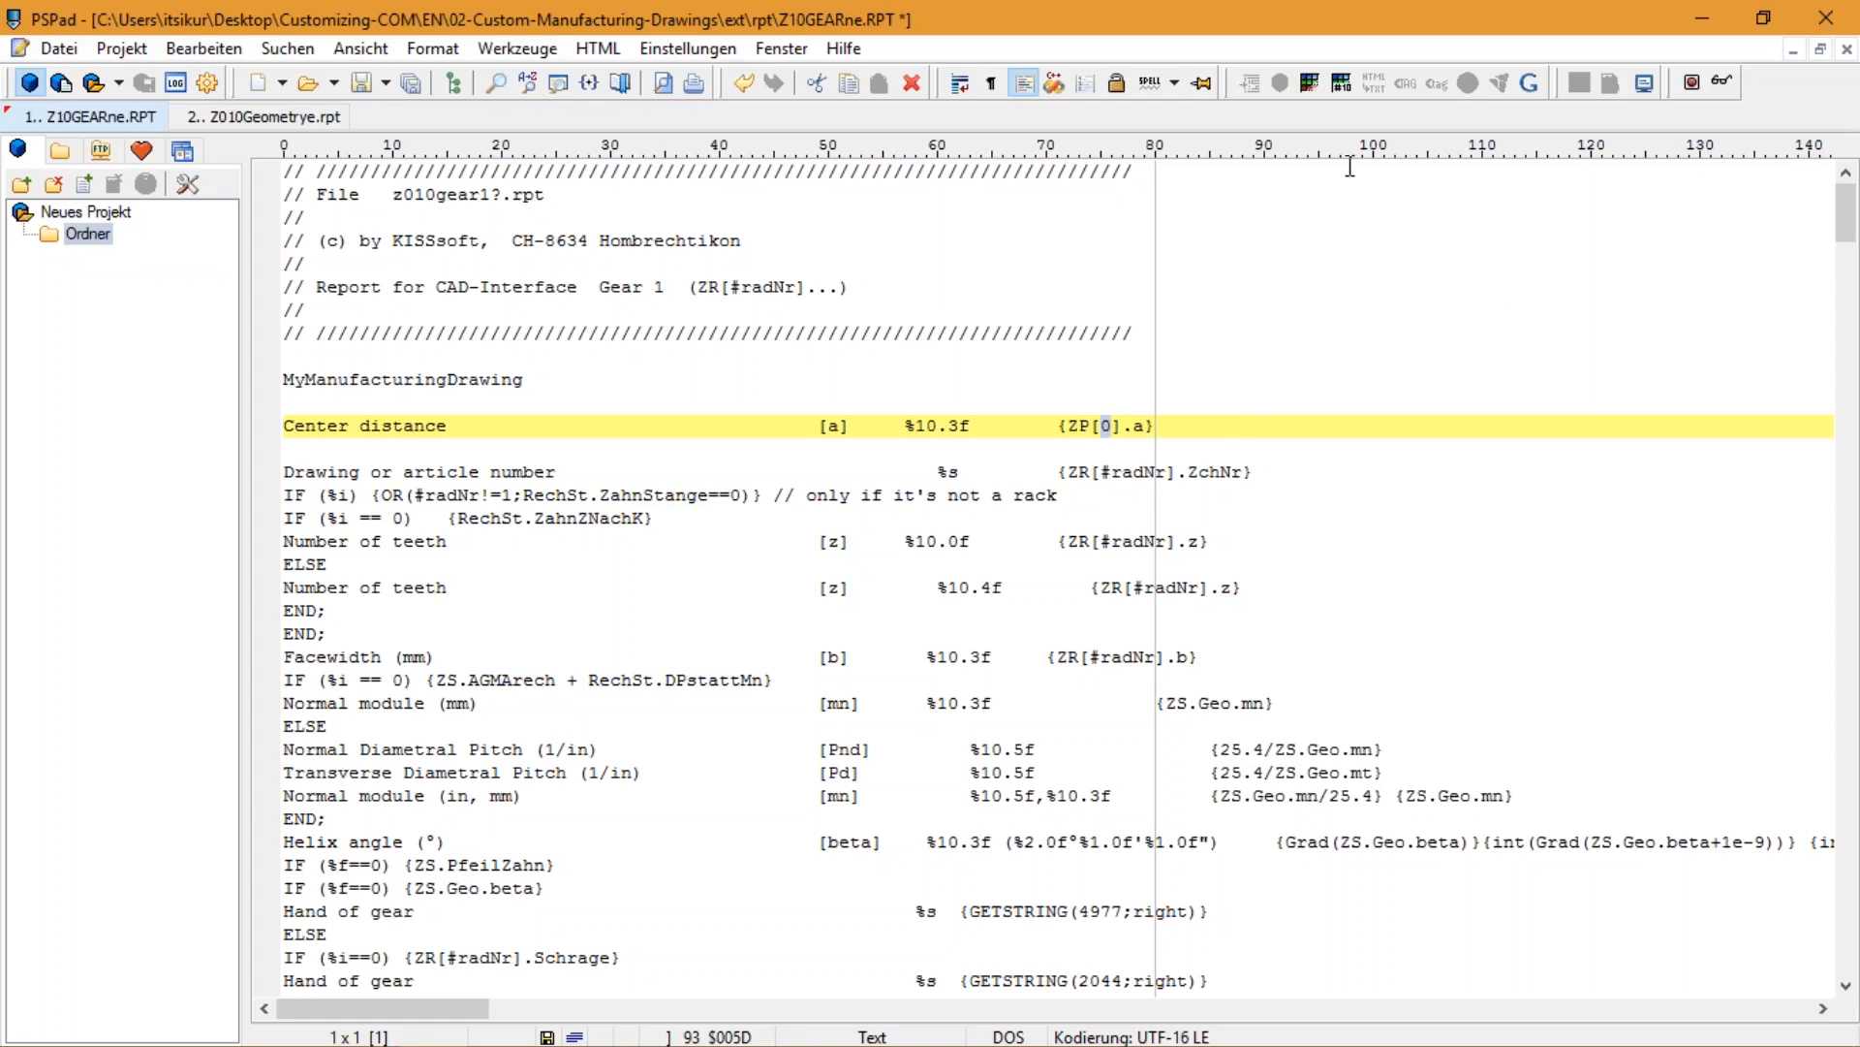
left_click_drag(1066, 477, 1095, 477)
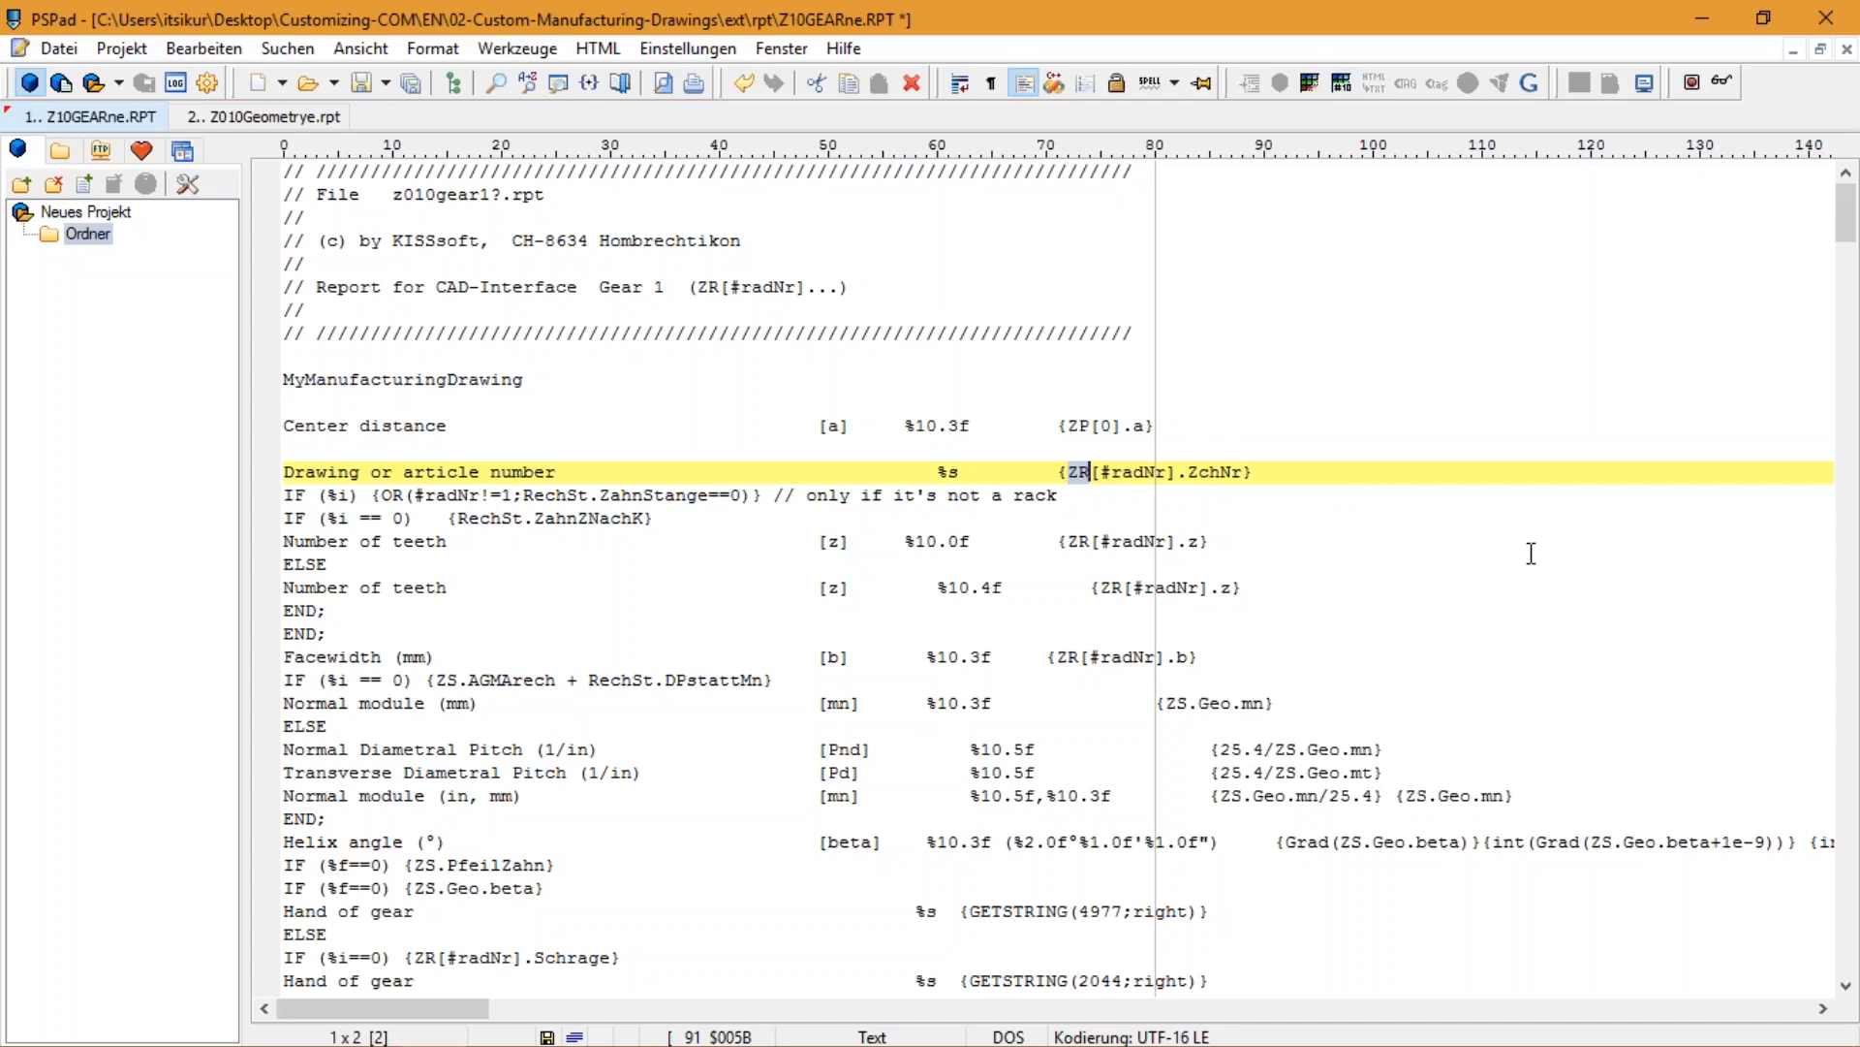
Save Z10GEARne.RPT, then close PSPad and the window of the standard KISSsoft rpt folder
left_click(547, 382)
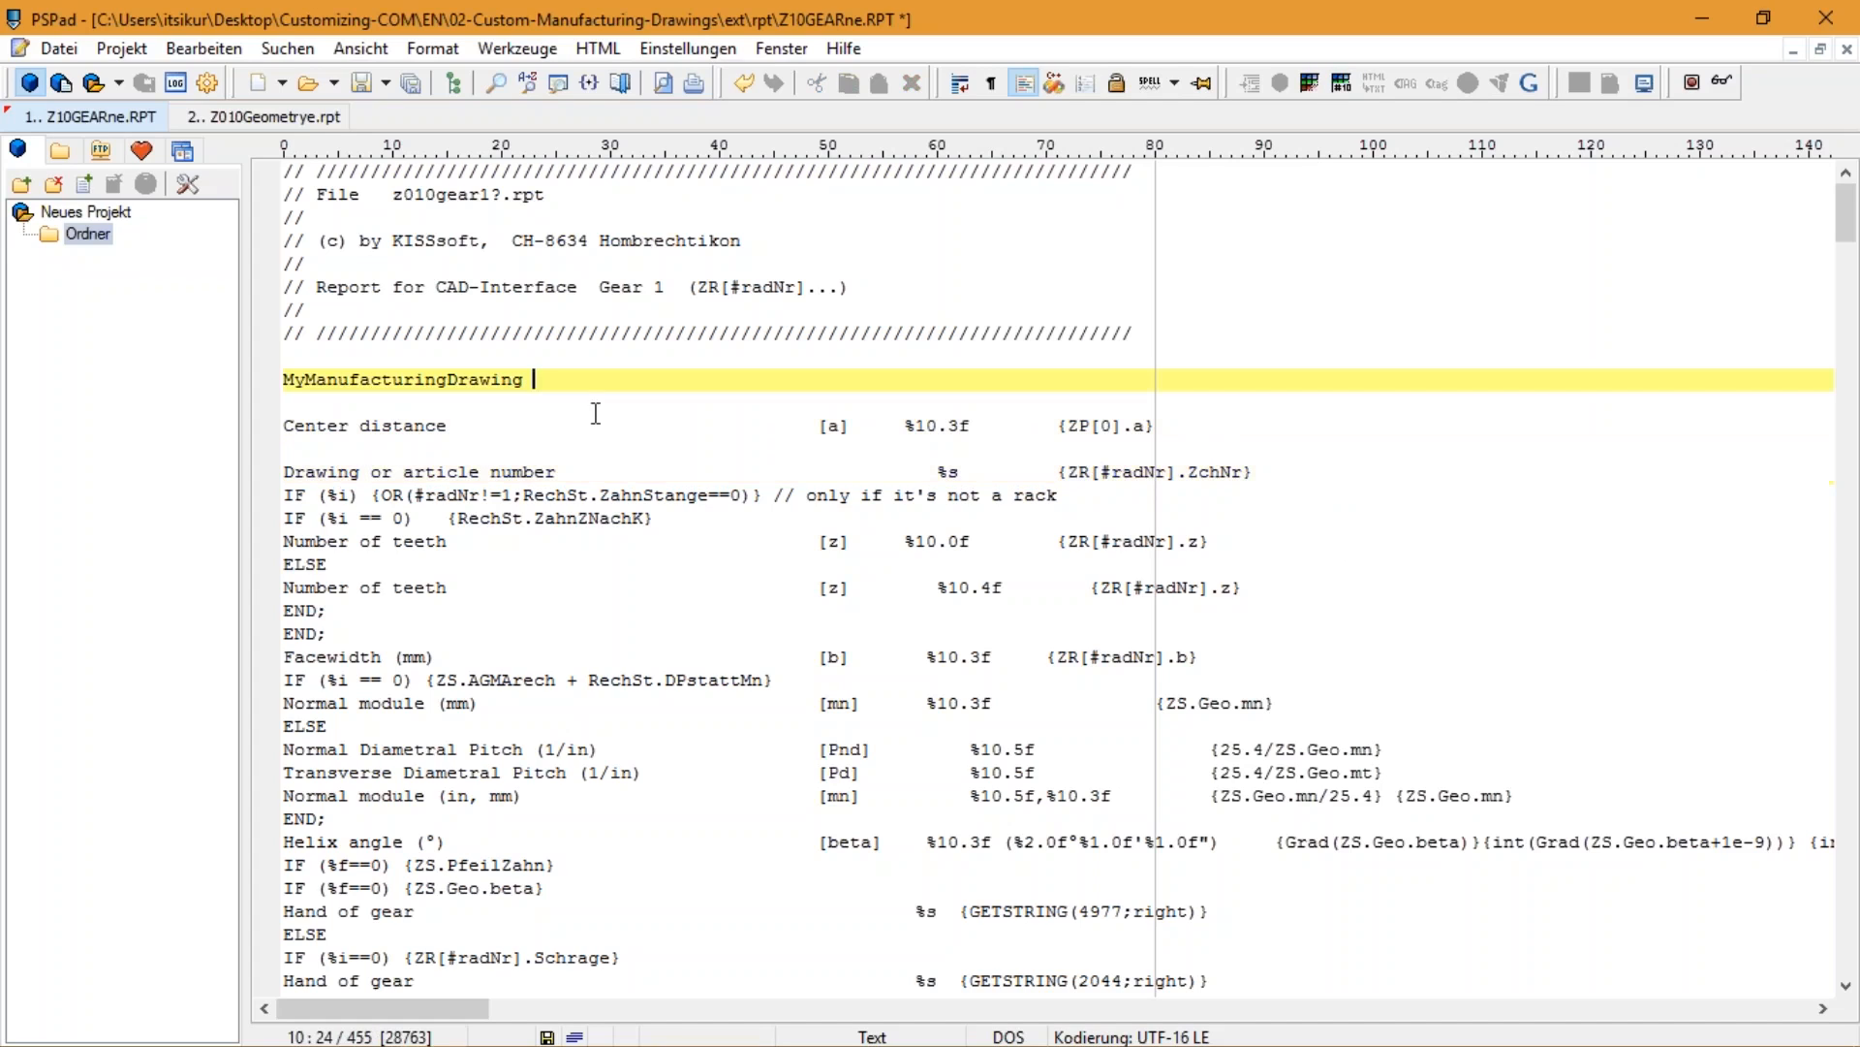
left_click(56, 50)
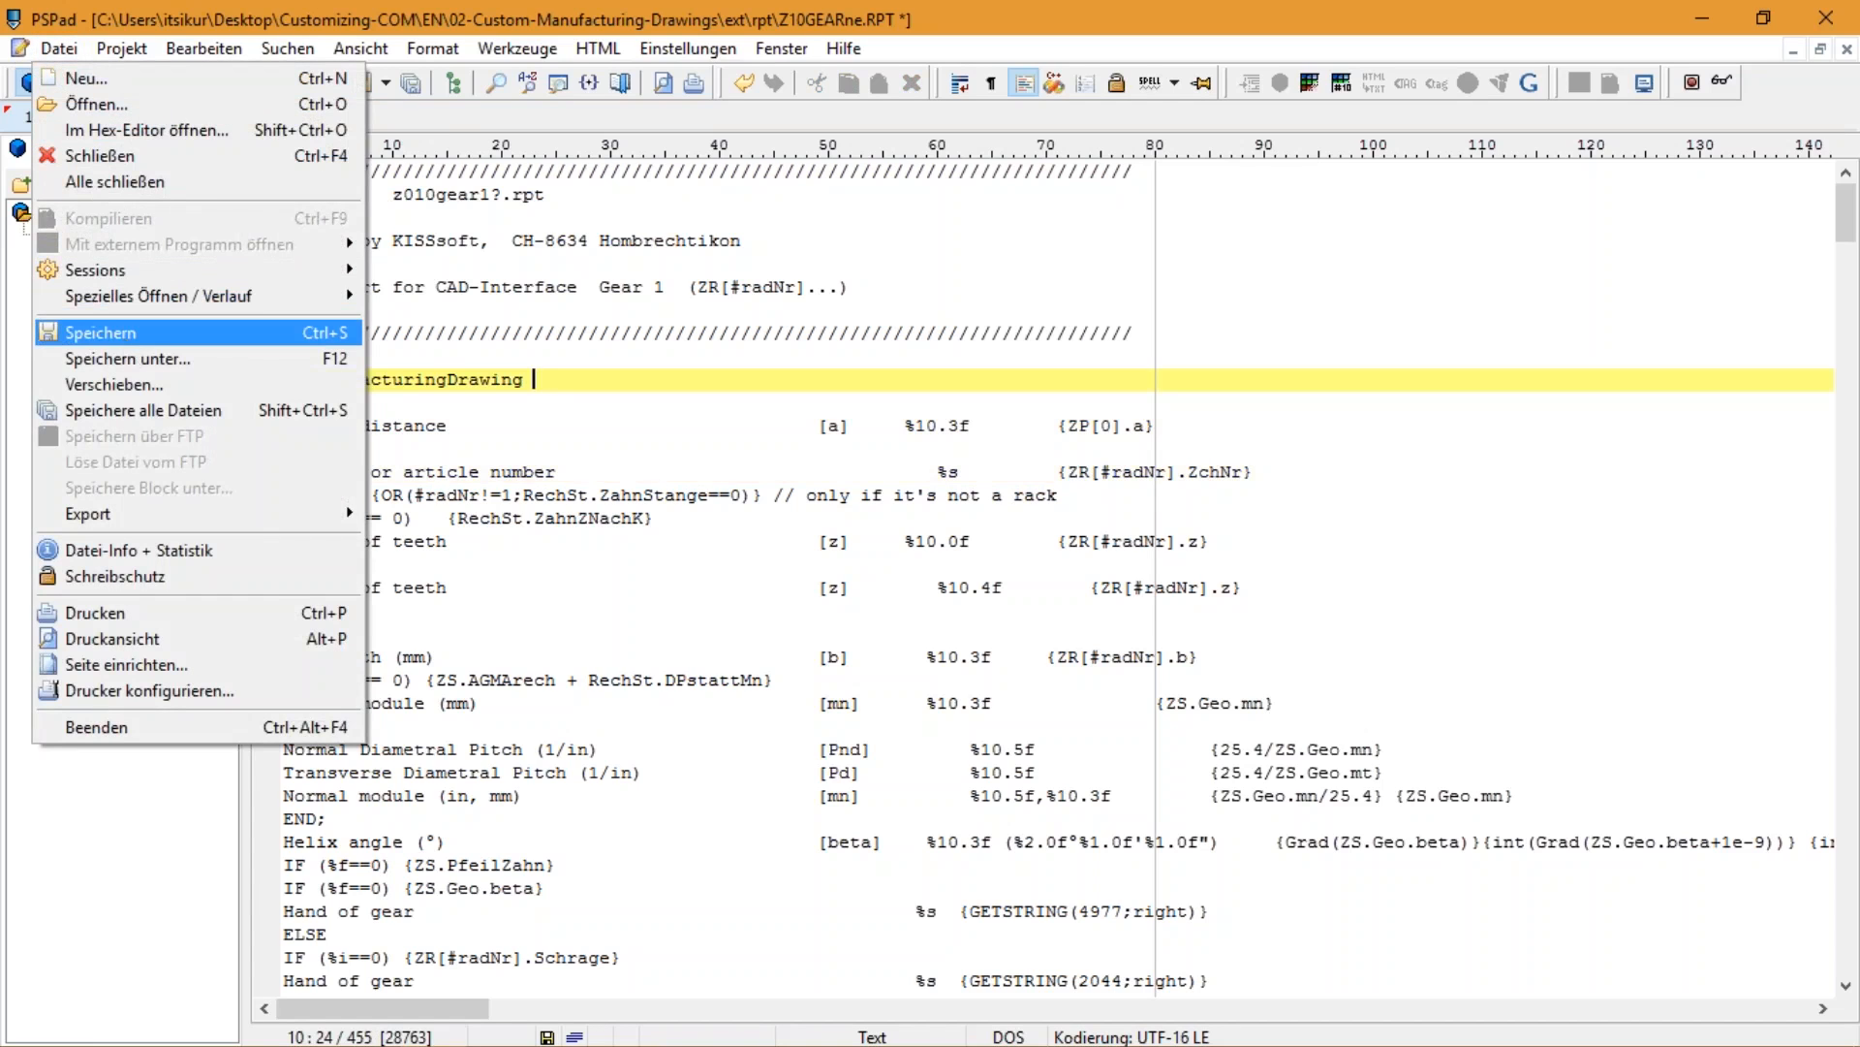
left_click(125, 333)
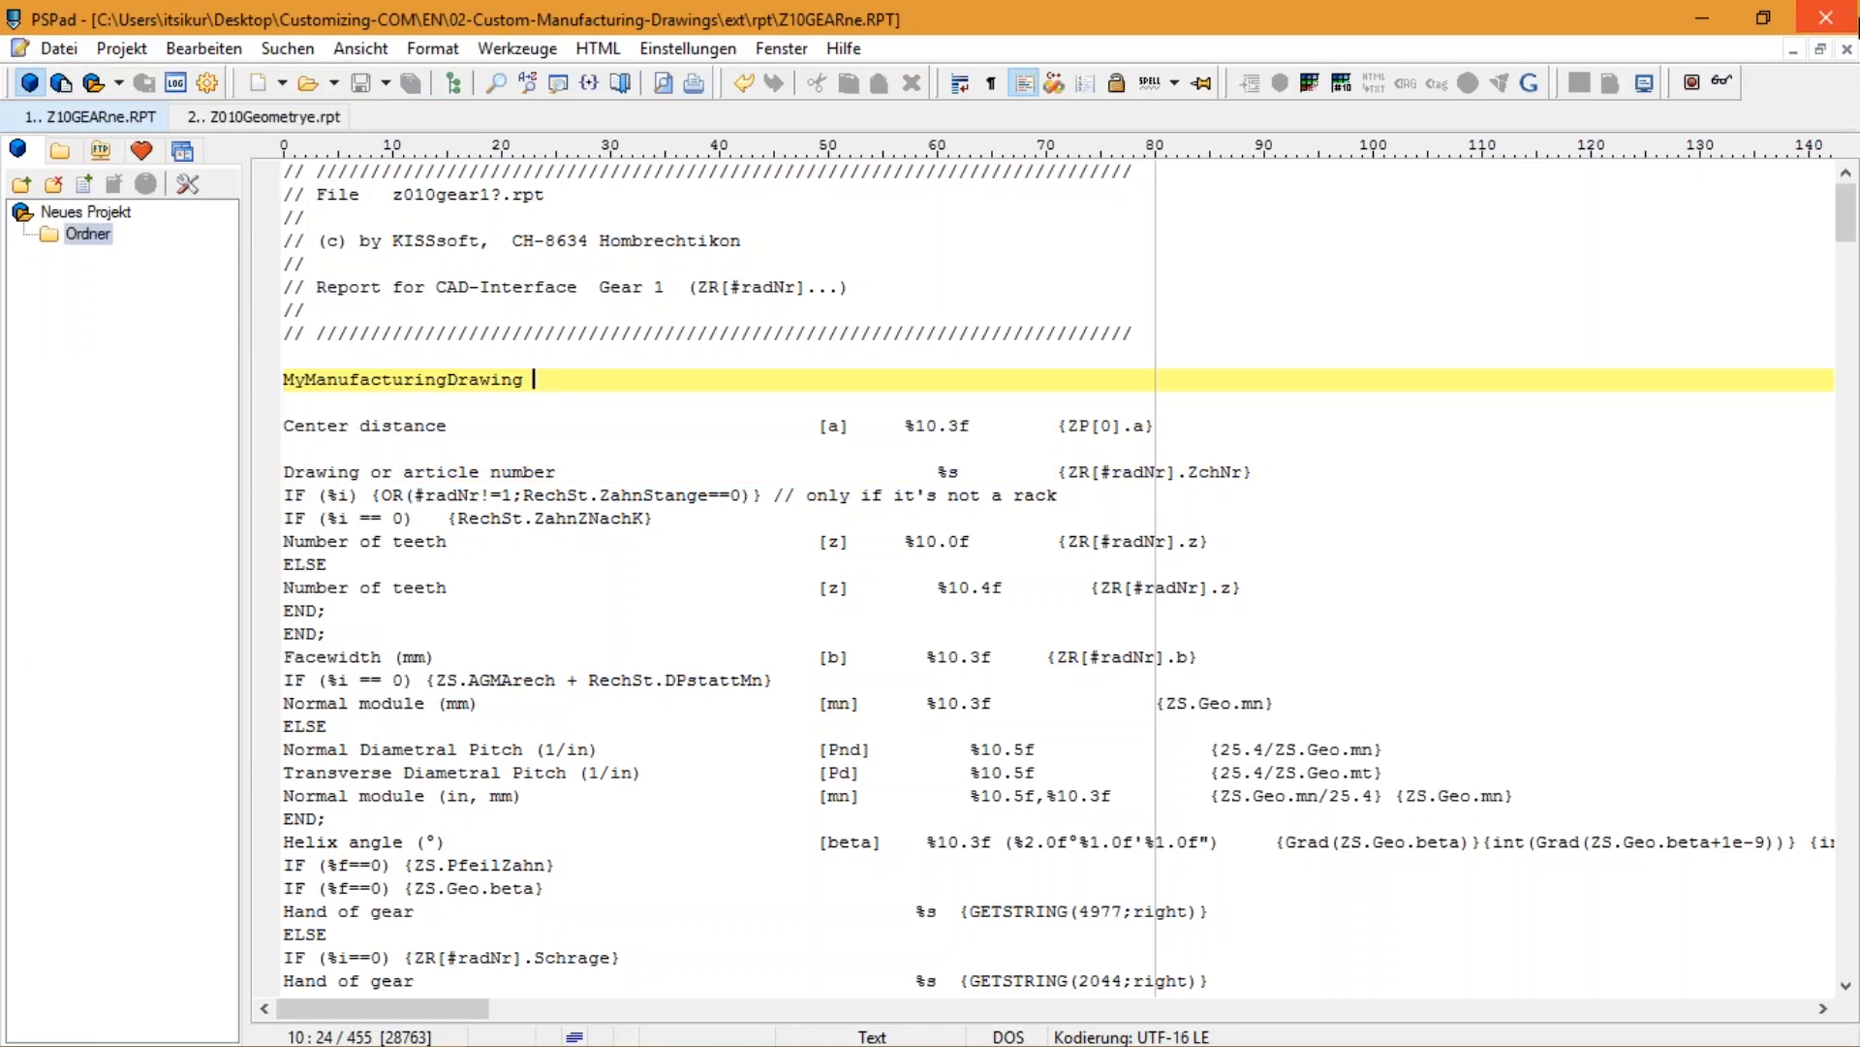
left_click(1836, 24)
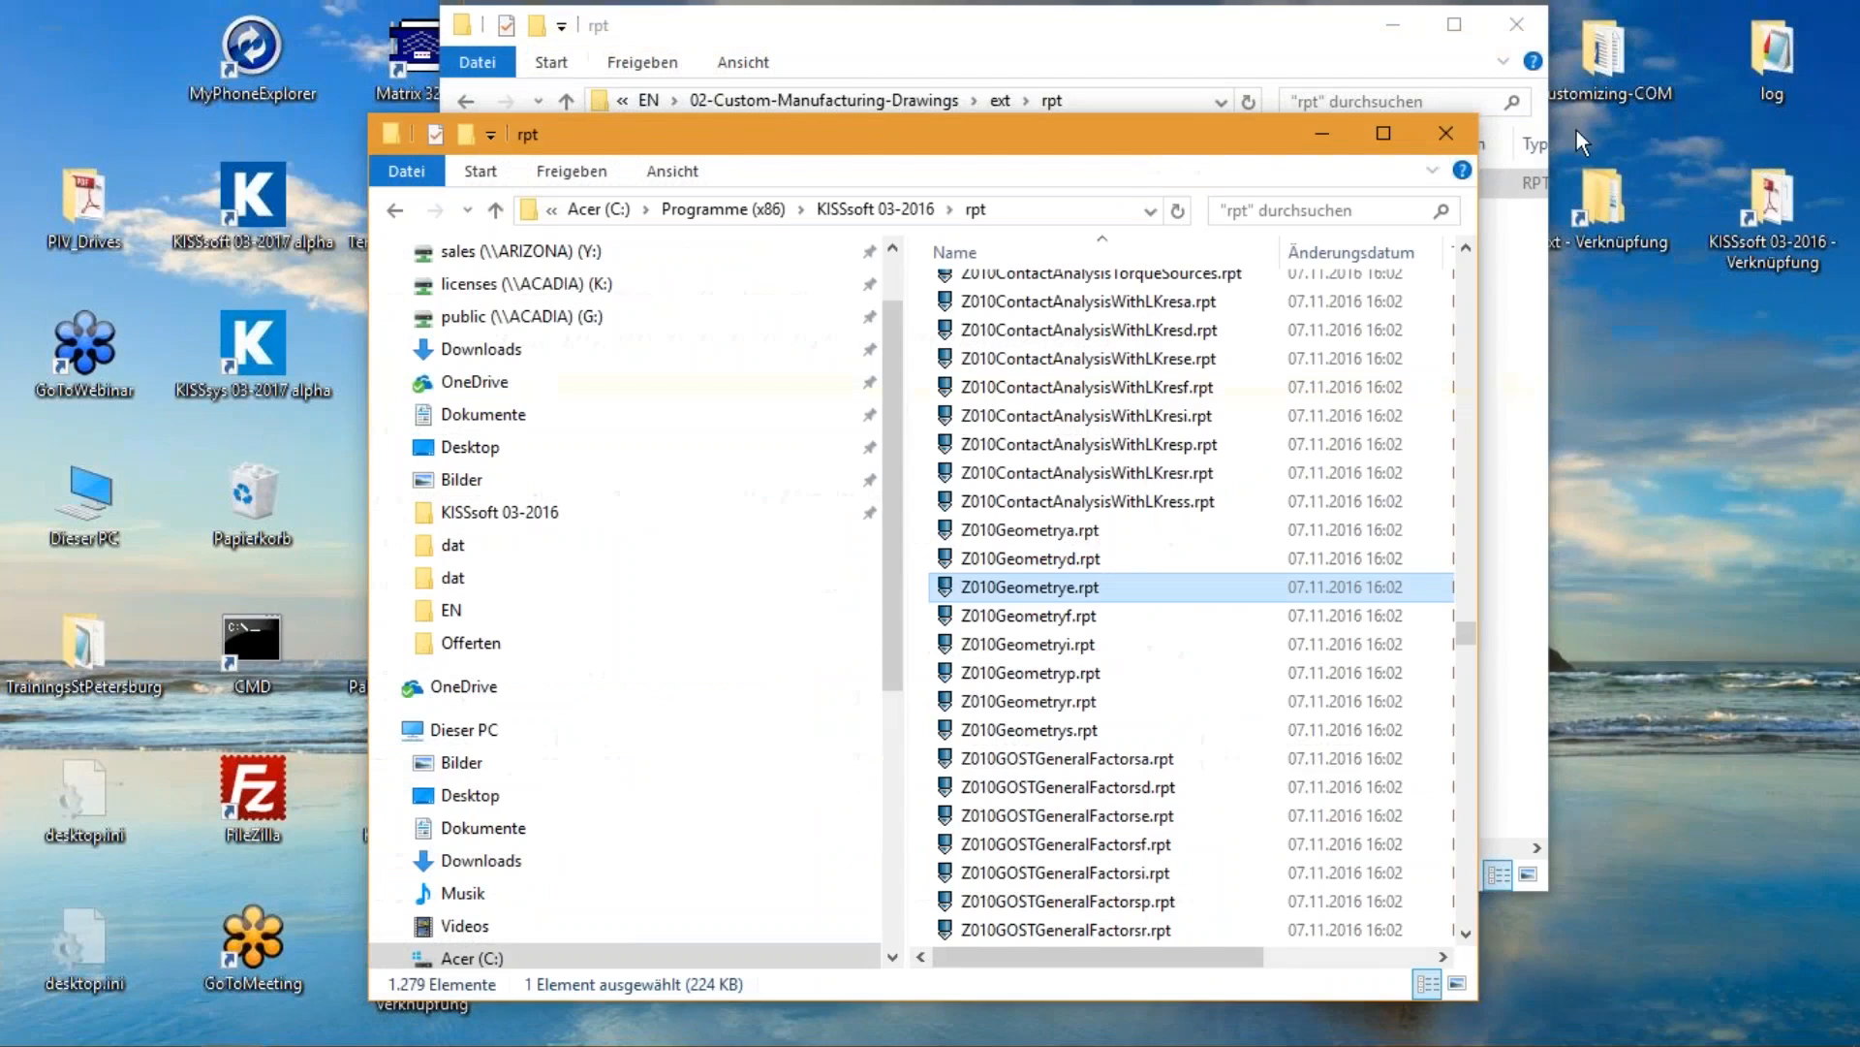
left_click(1445, 132)
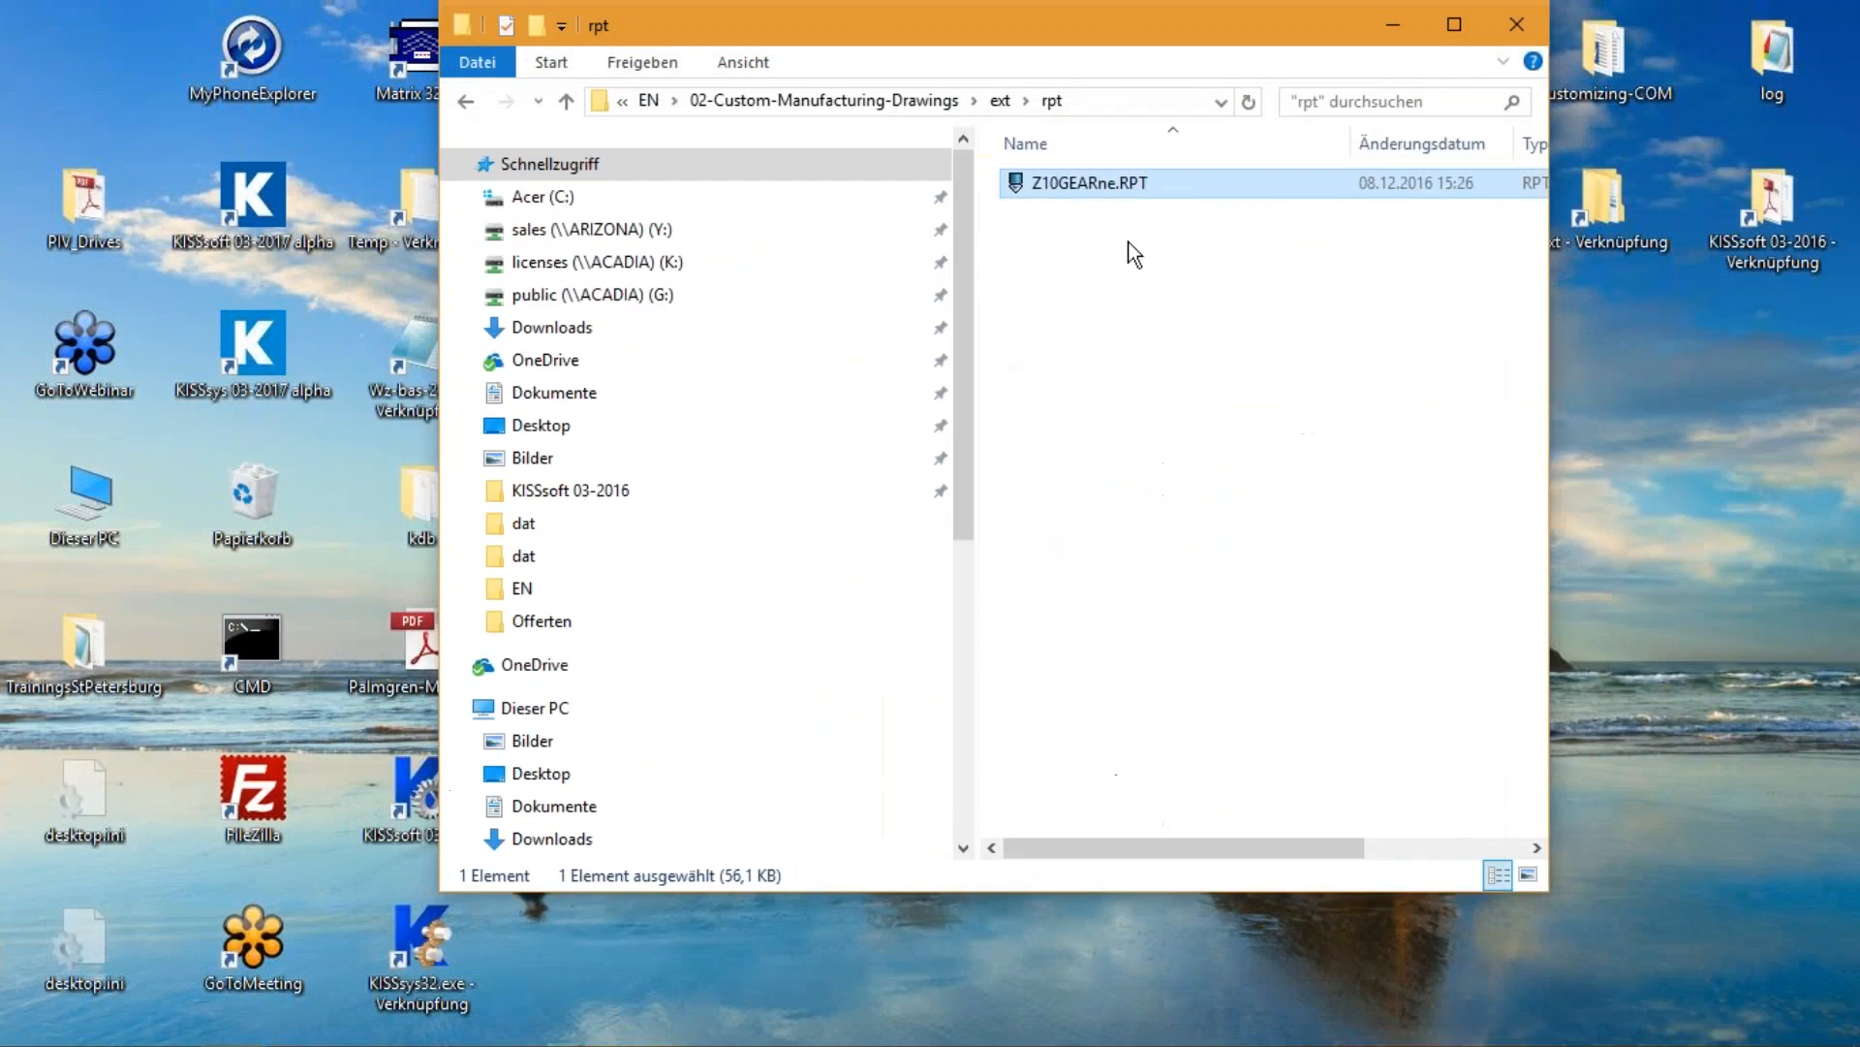
Copy Z10GEARne.RPT from the 02-Custom-Manufacturing-Drawings ext rpt folder into the ext rpt folder of KISSsoft 03-2016 under Programme (x86)
right_click(1086, 179)
left_click(1194, 681)
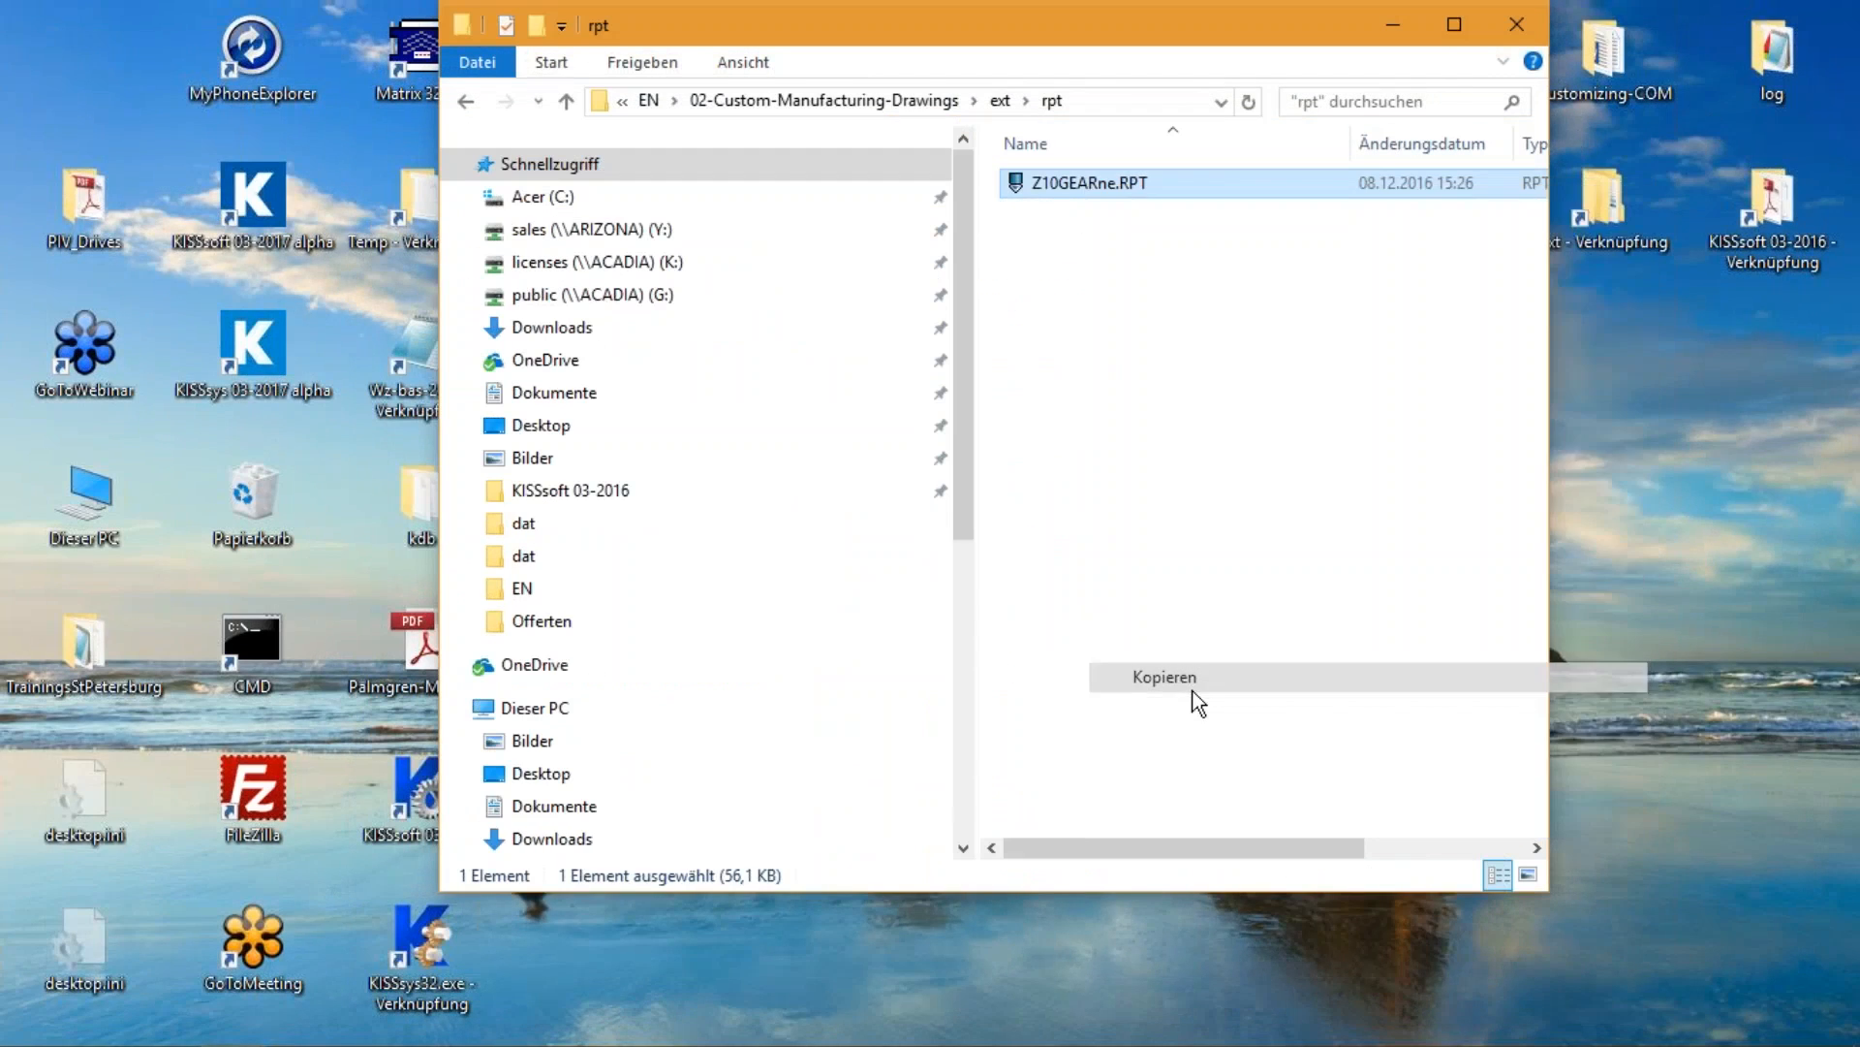
left_click(540, 201)
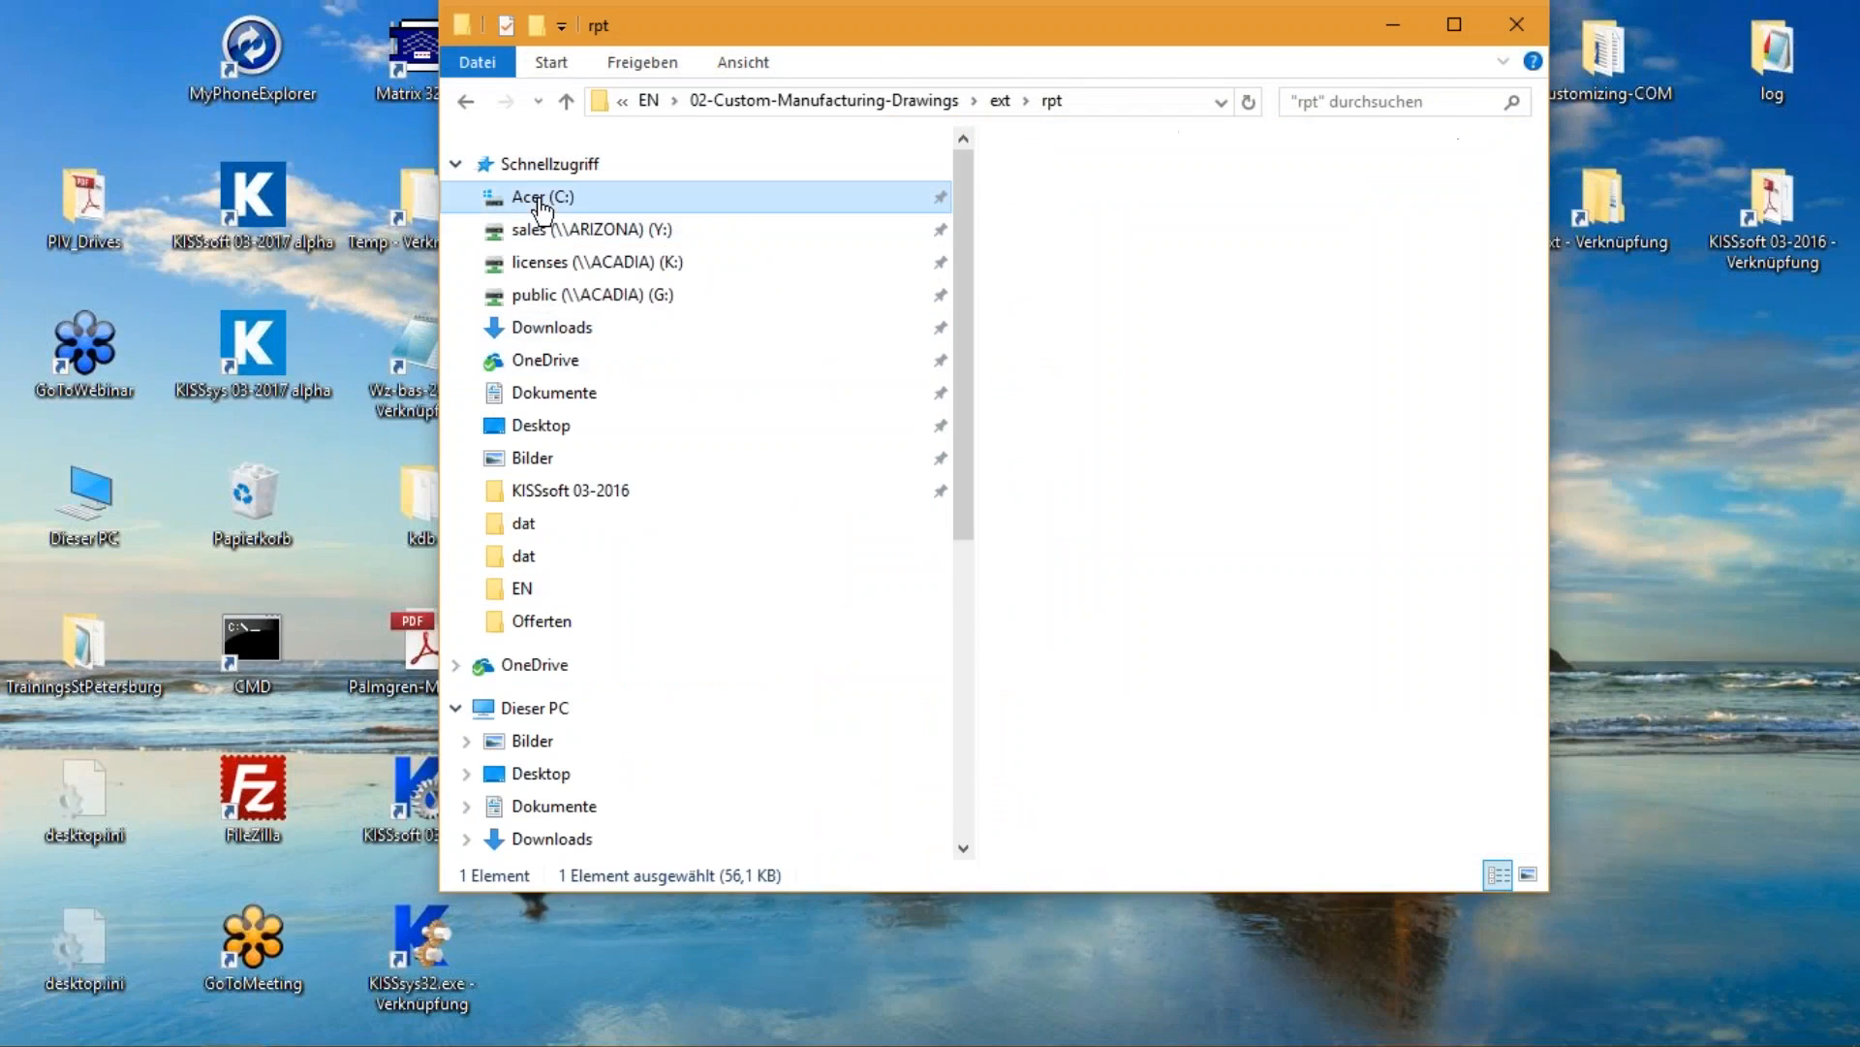
double_click(1134, 735)
double_click(1107, 587)
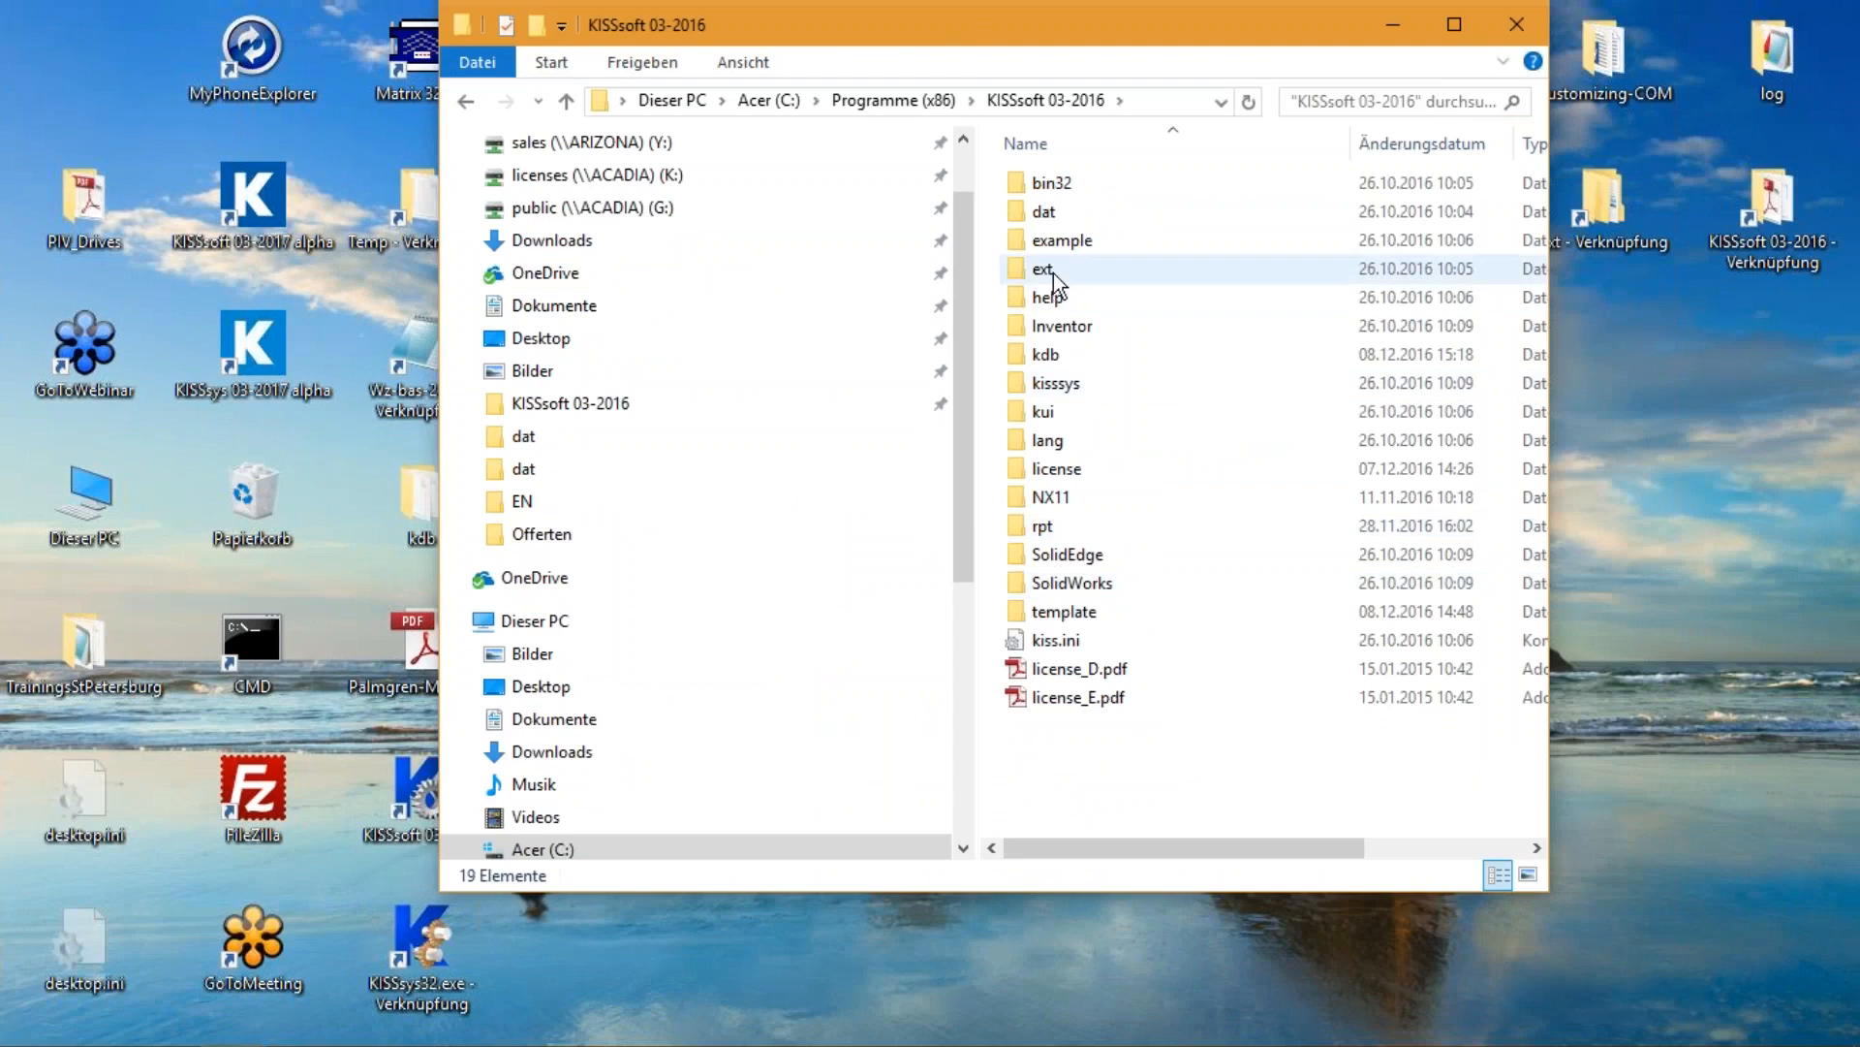
double_click(1054, 273)
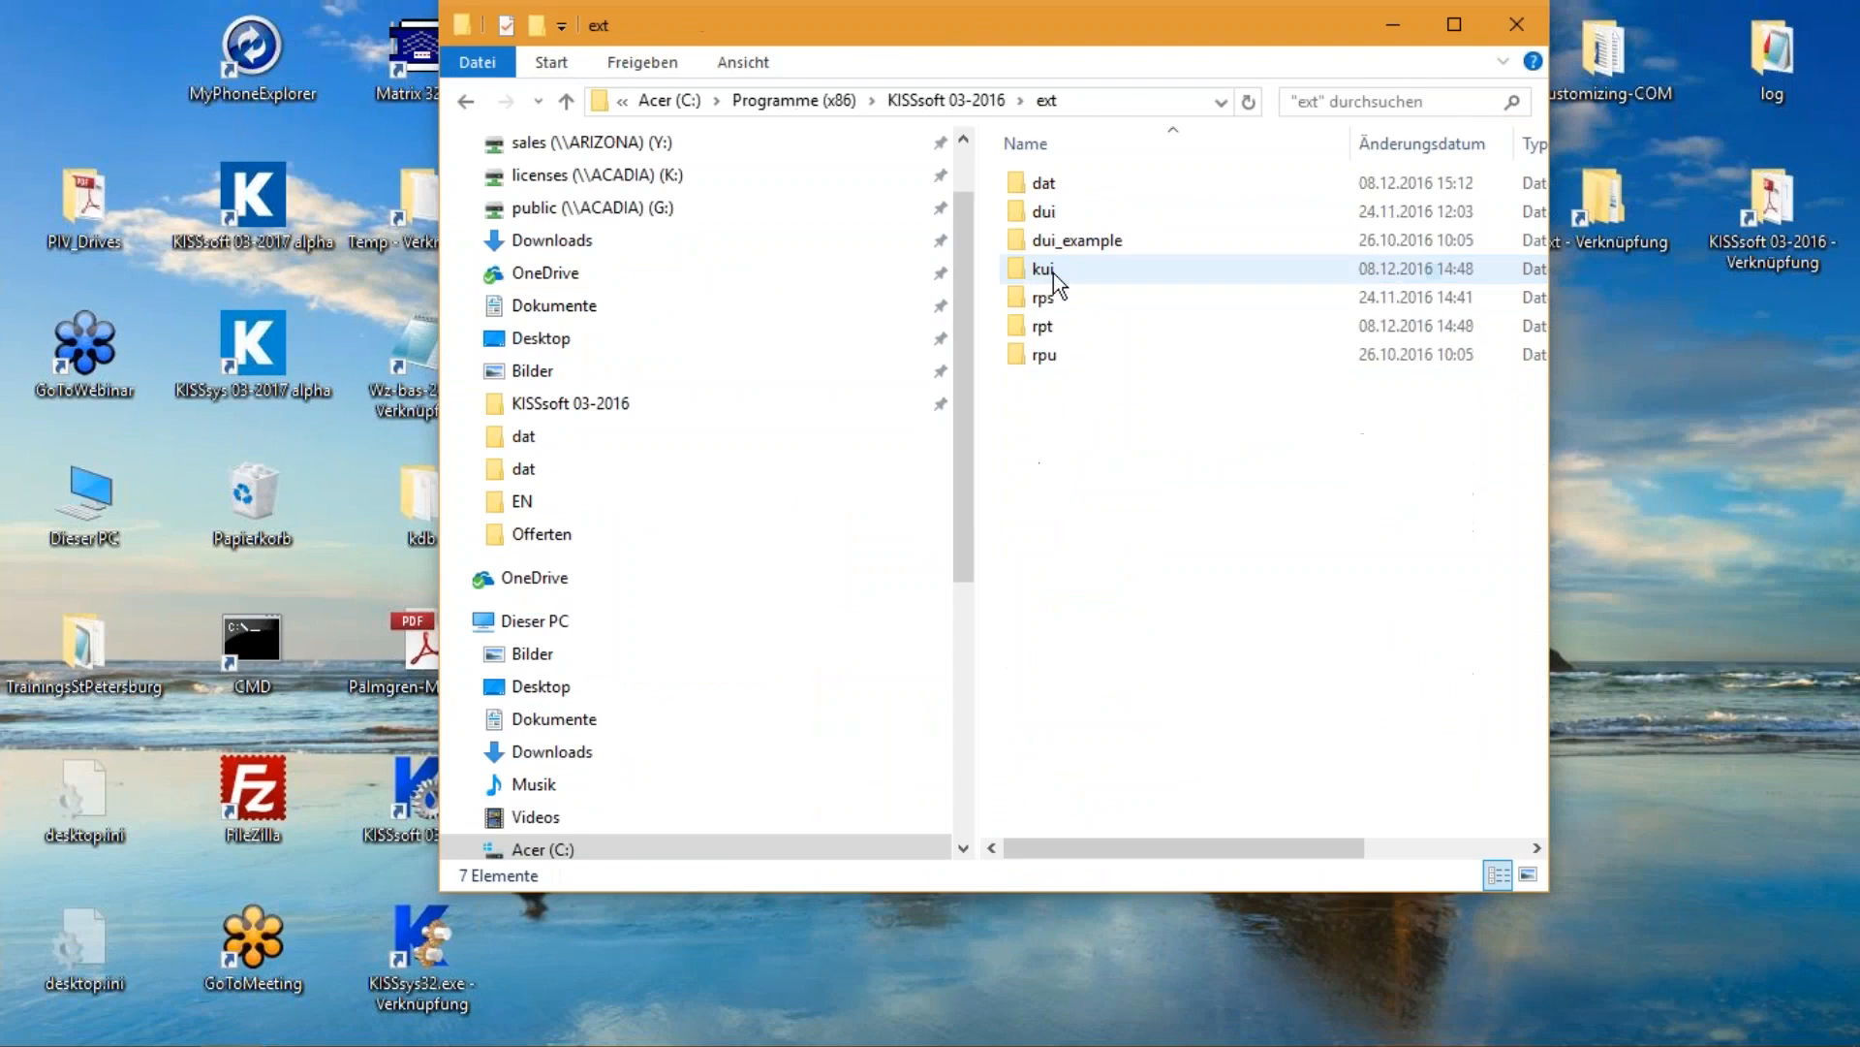
left_click(1061, 330)
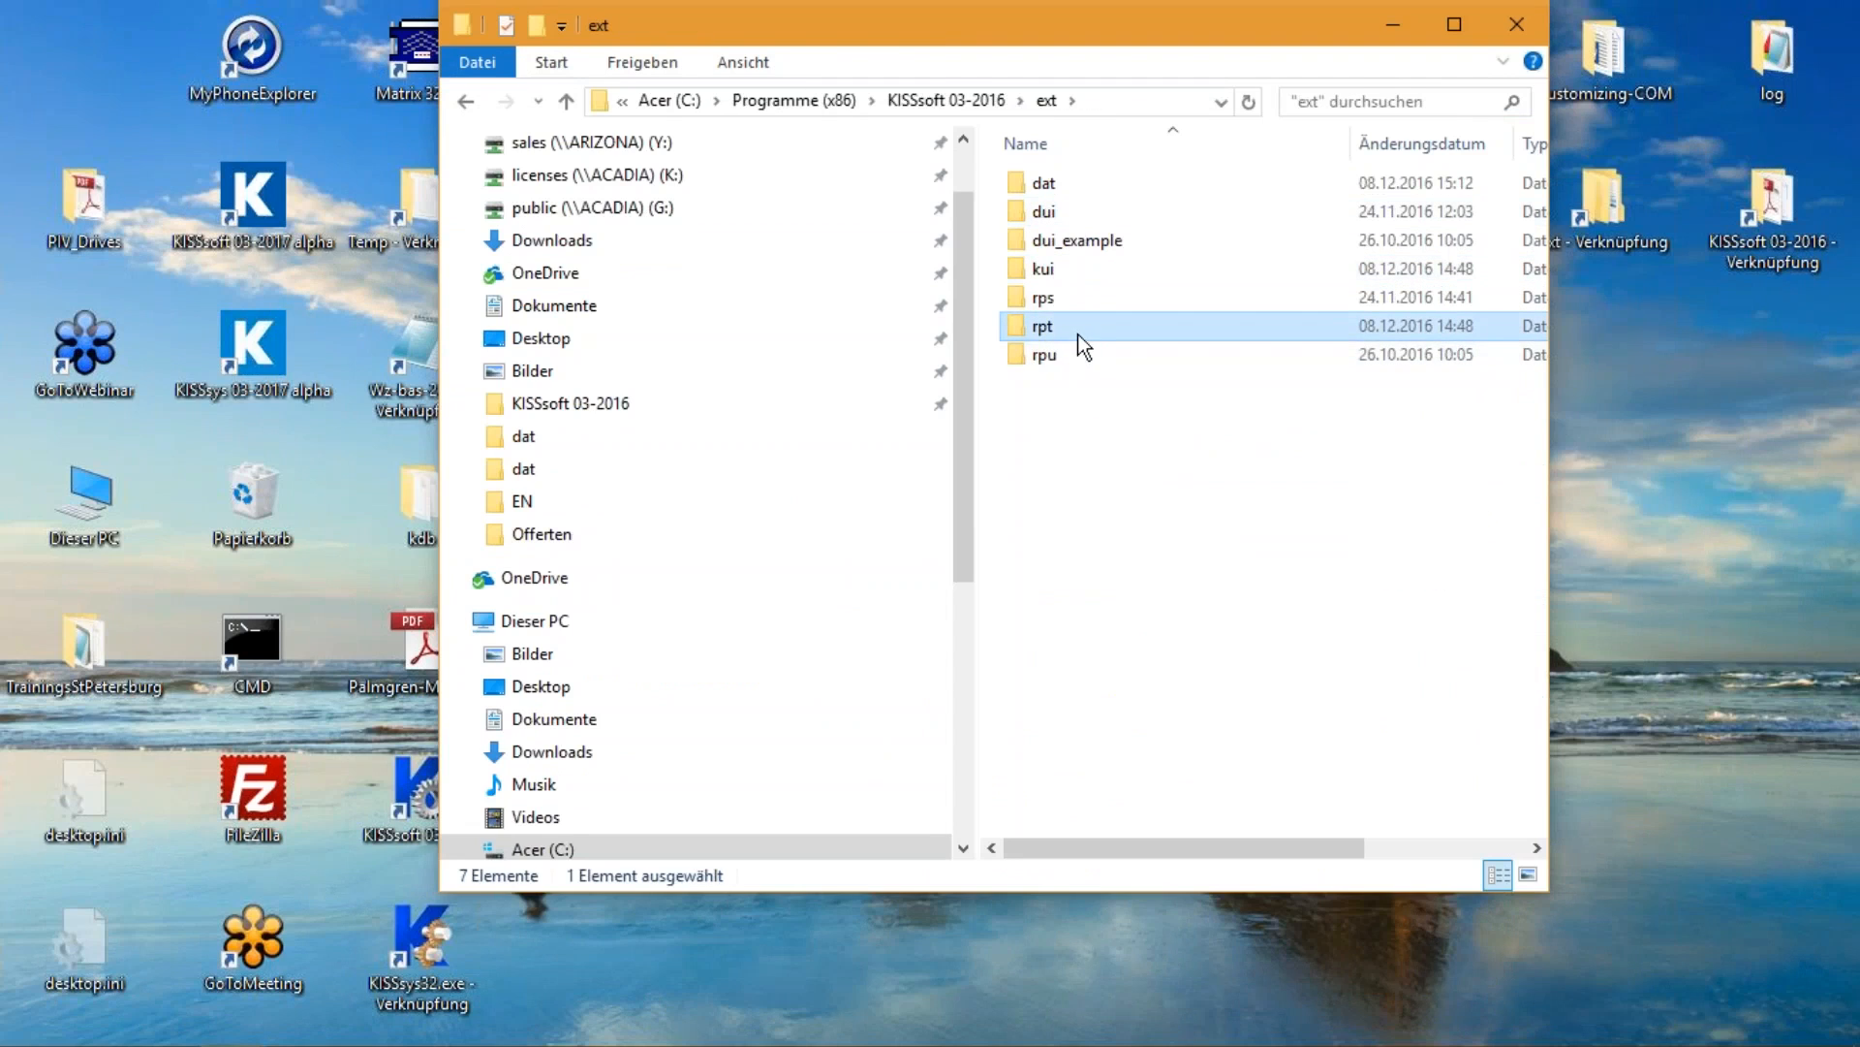
double_click(1073, 331)
right_click(1154, 324)
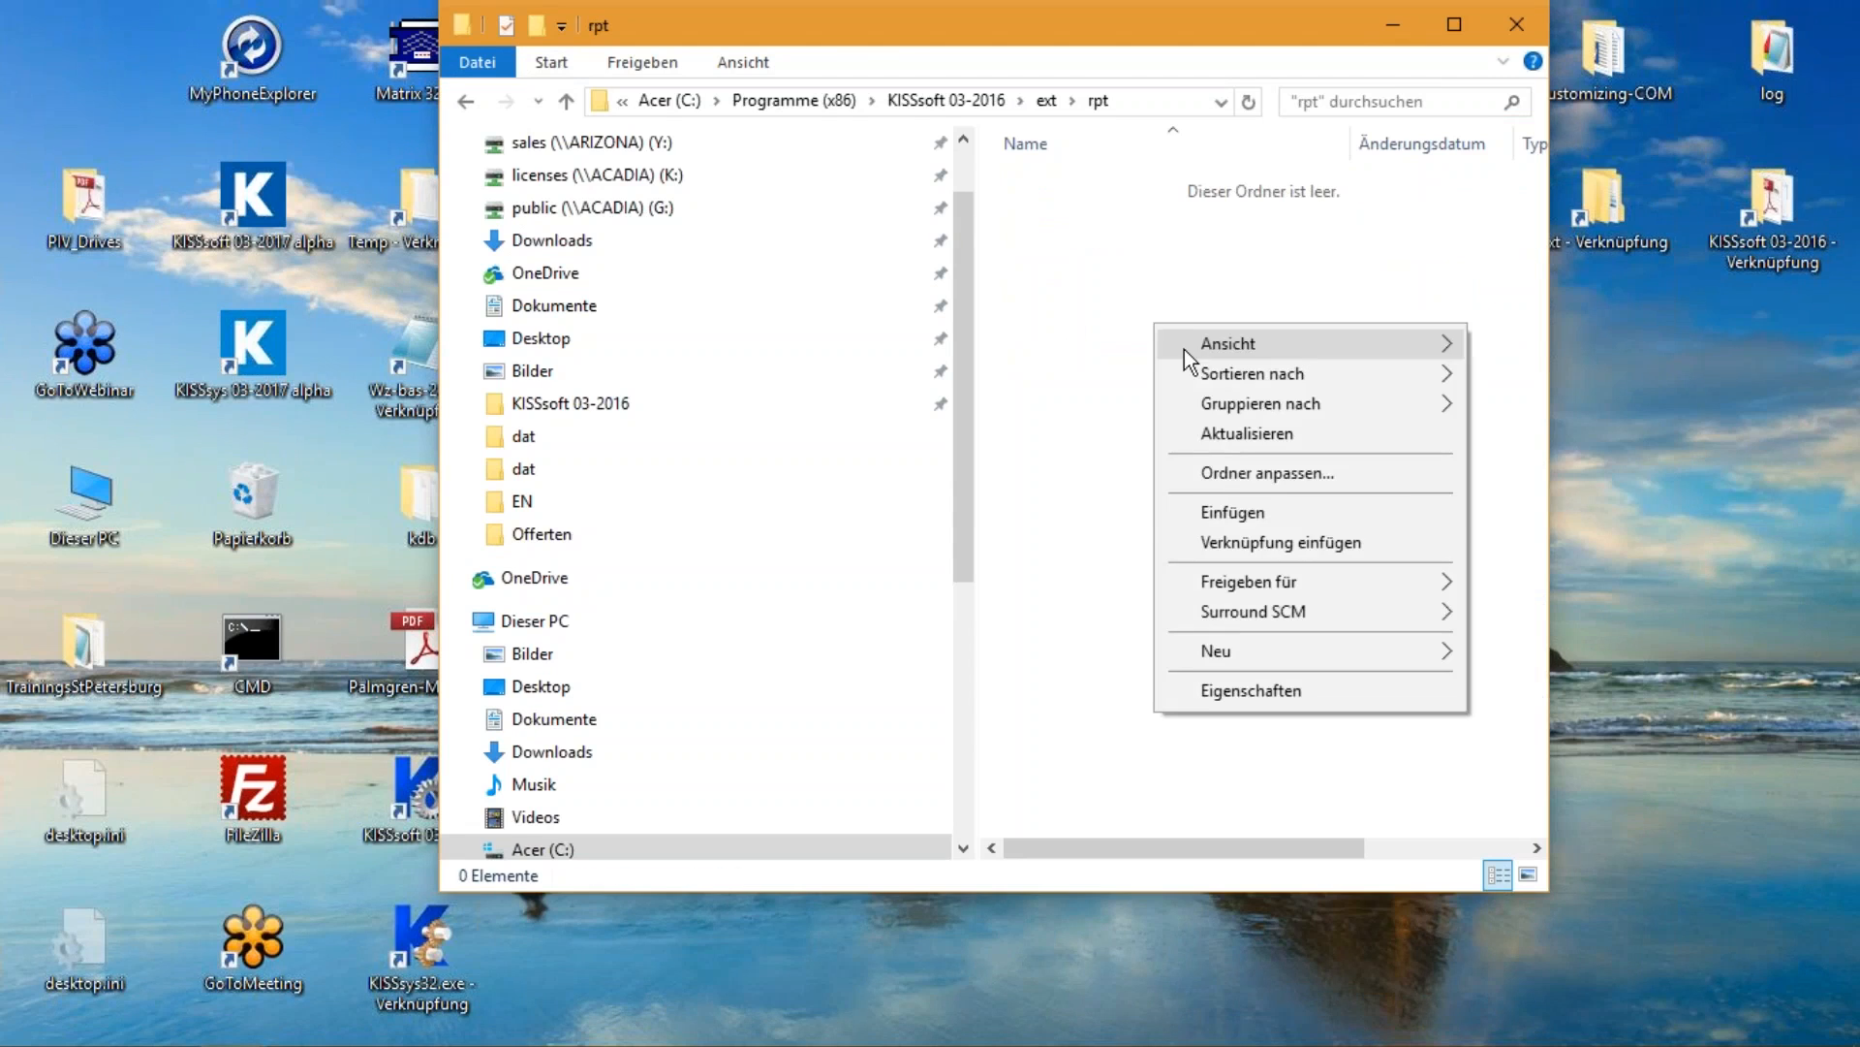
left_click(1247, 510)
left_click(837, 375)
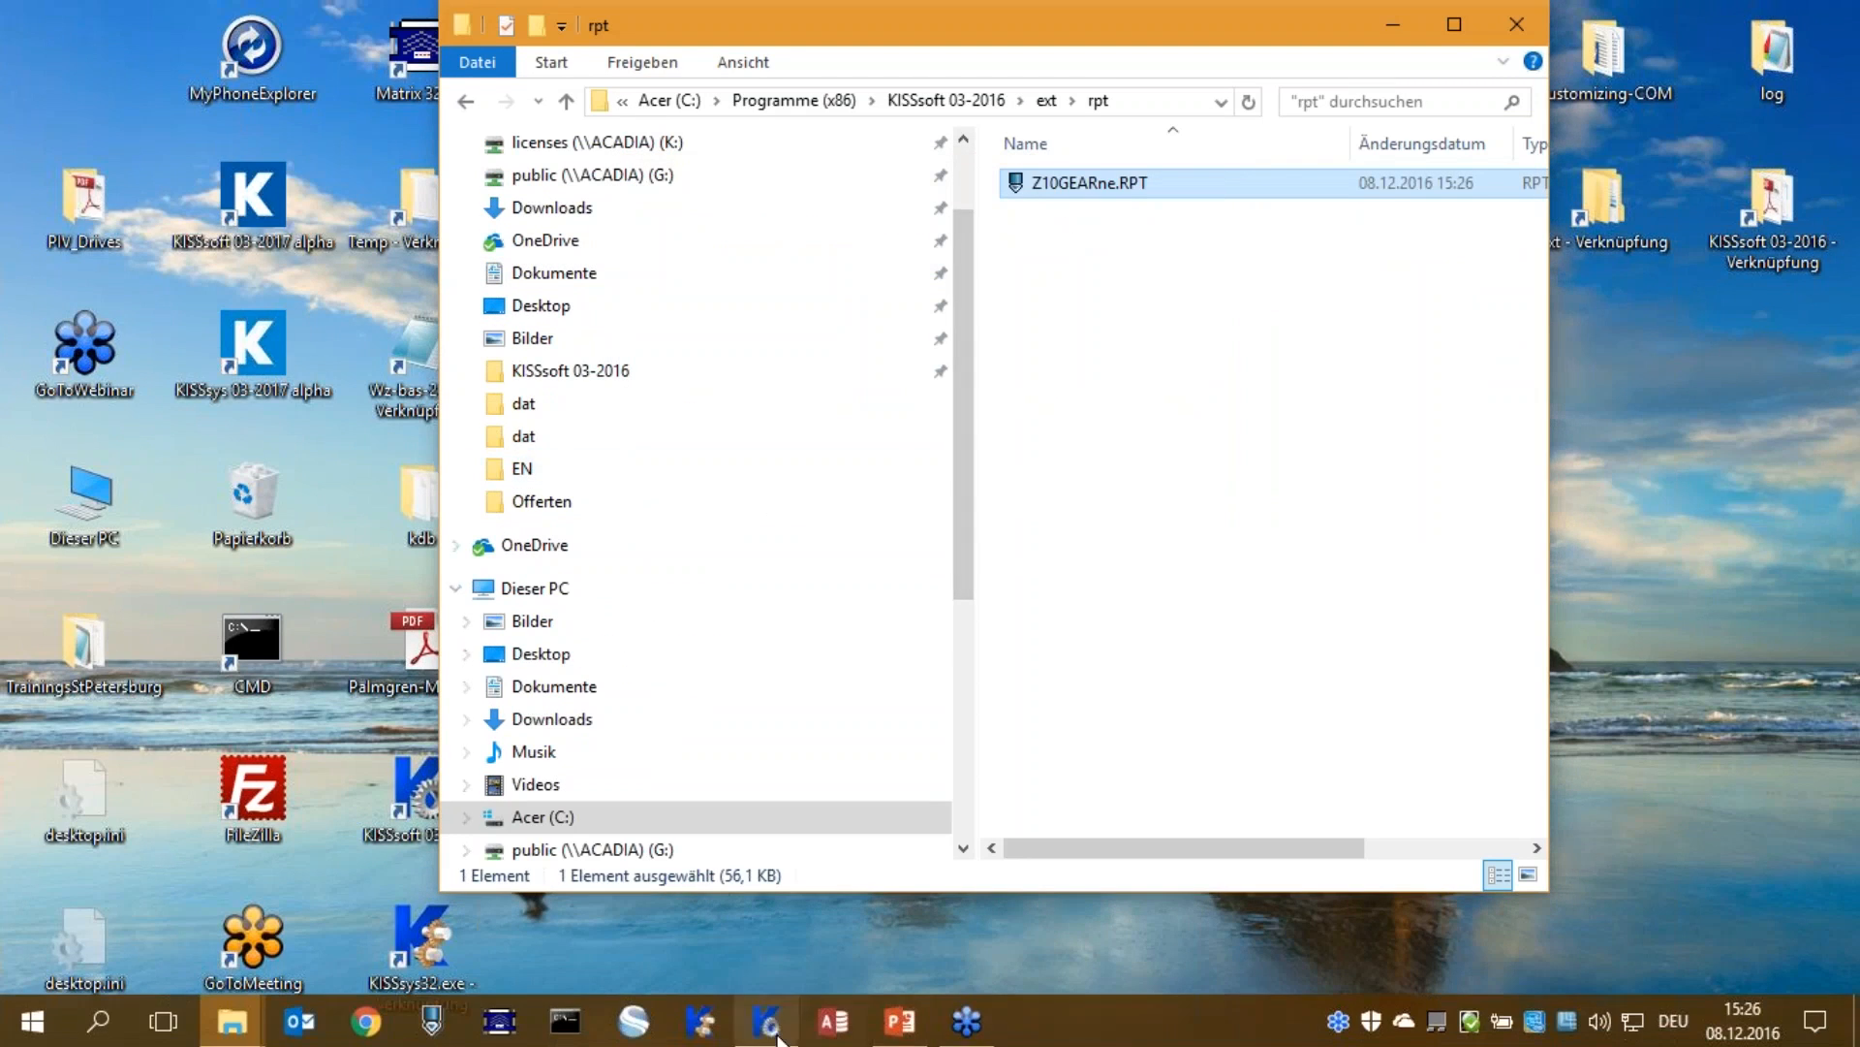
Switch to KISSsoft, show the 2D manufacturing drawing of Gear 1 and enlarge its window
left_click(768, 1023)
left_click(1843, 28)
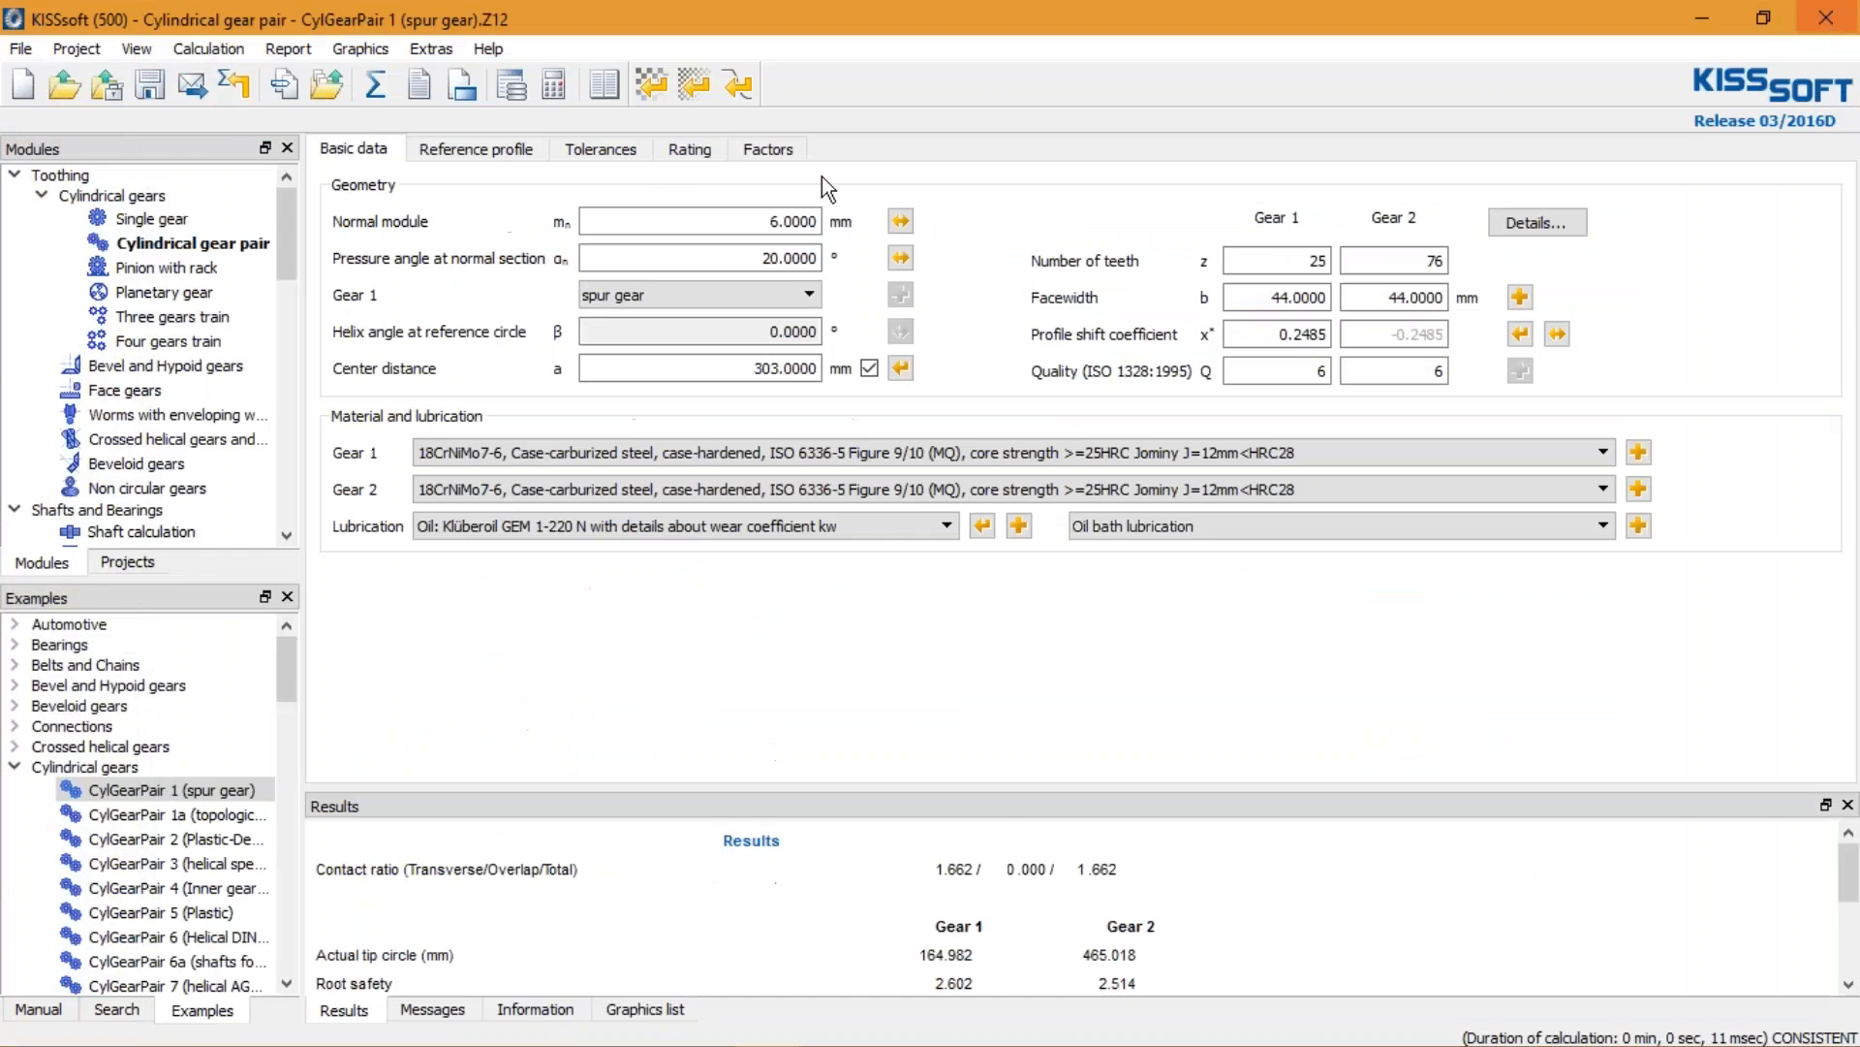
left_click(357, 51)
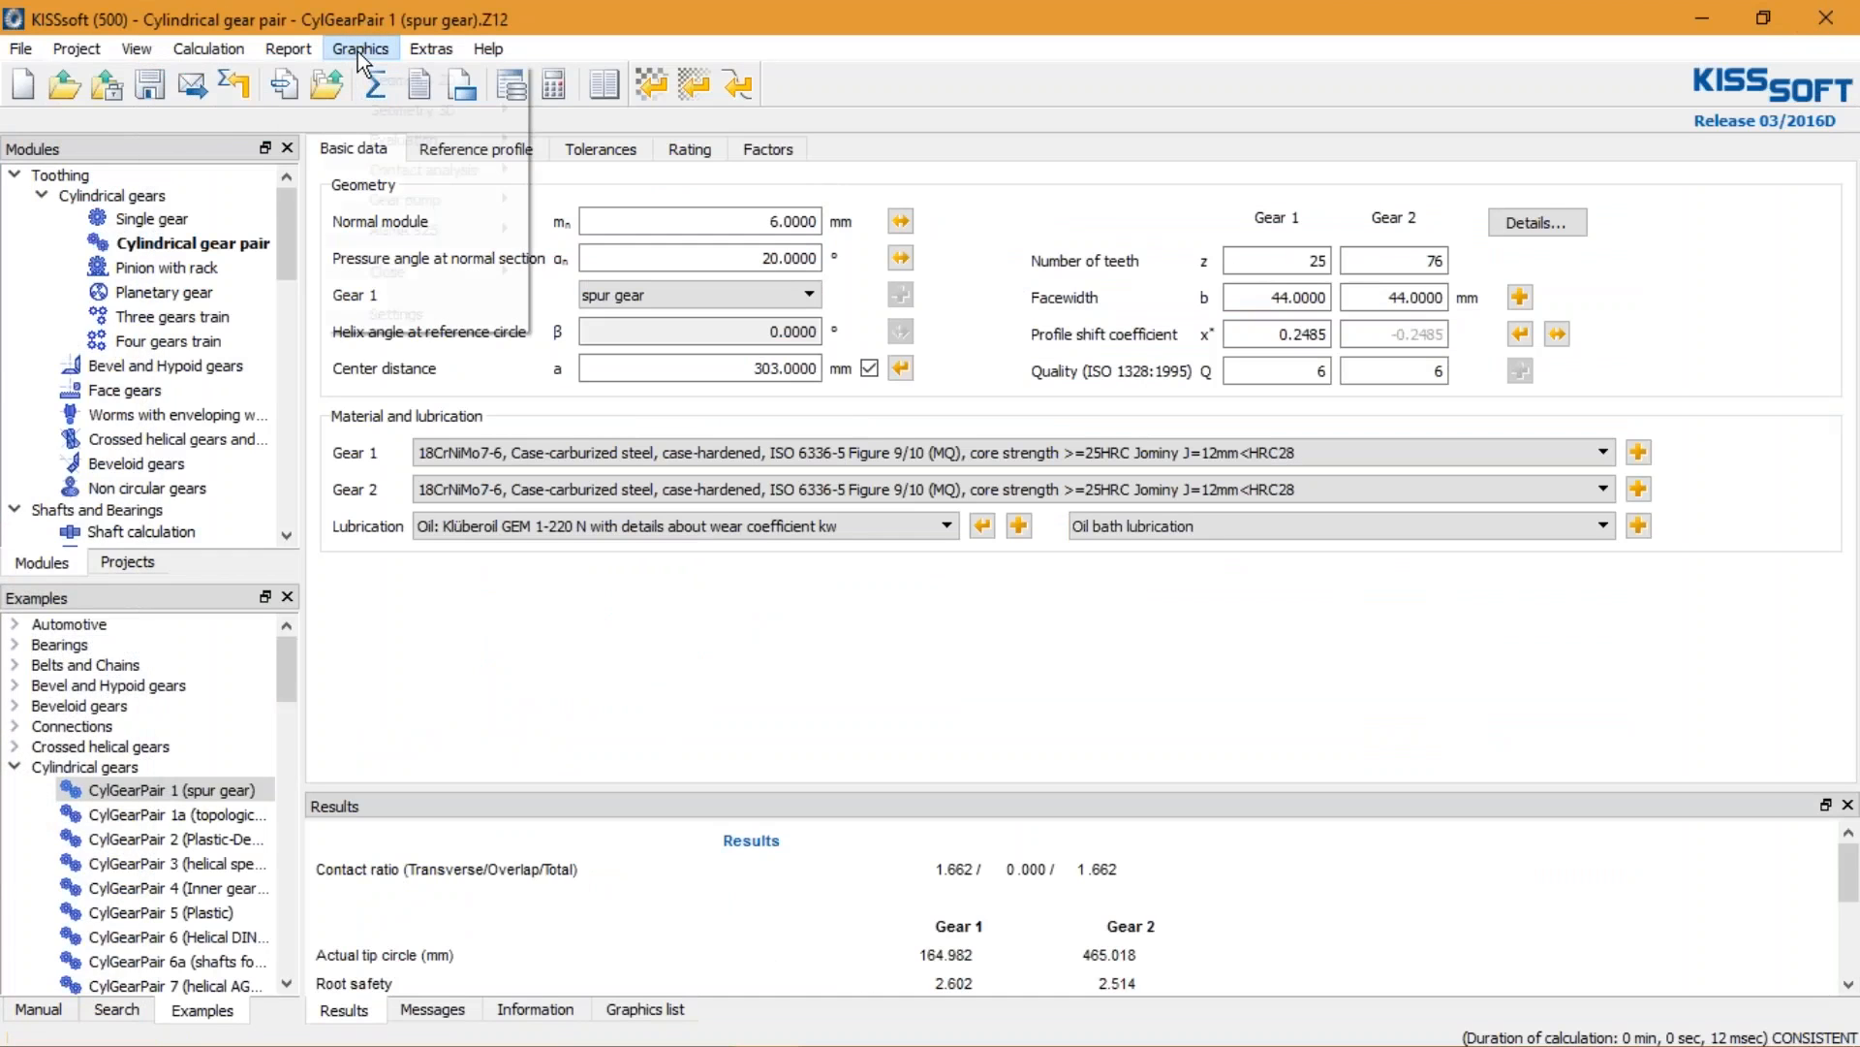
mouse_move(415, 74)
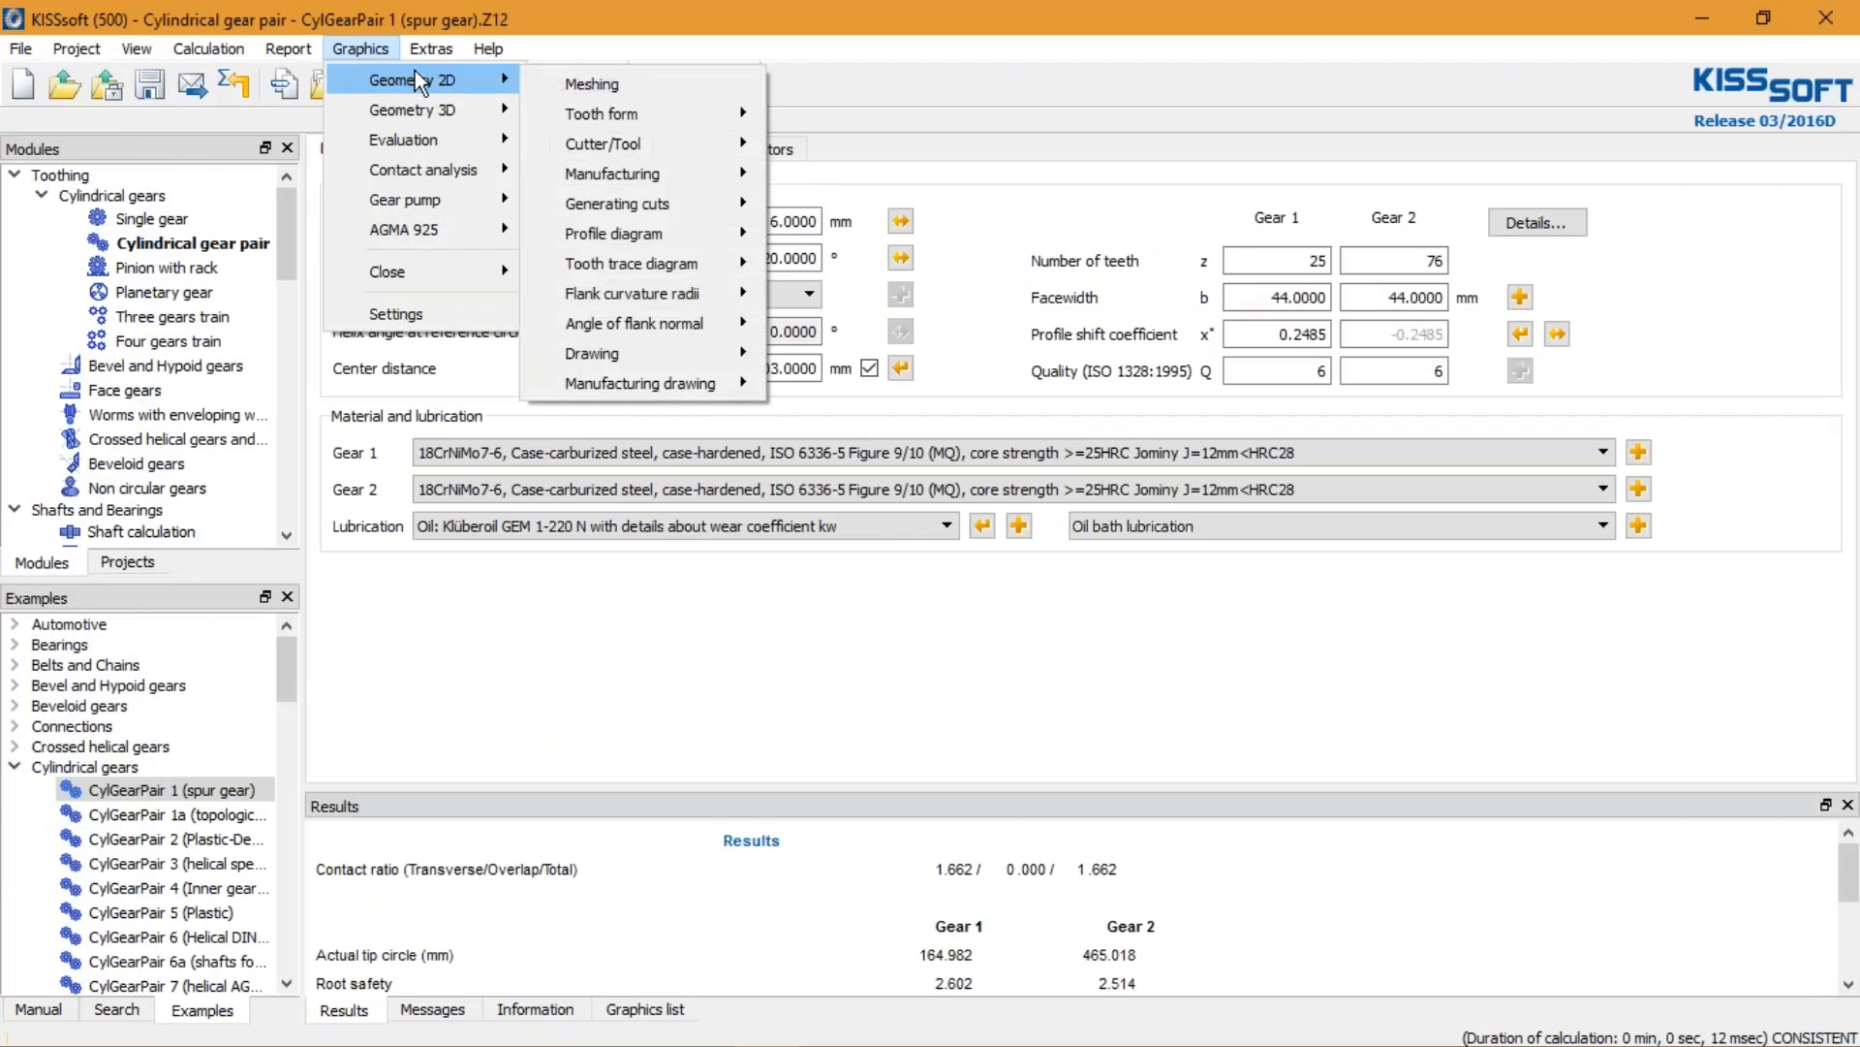
mouse_move(722, 387)
left_click(809, 383)
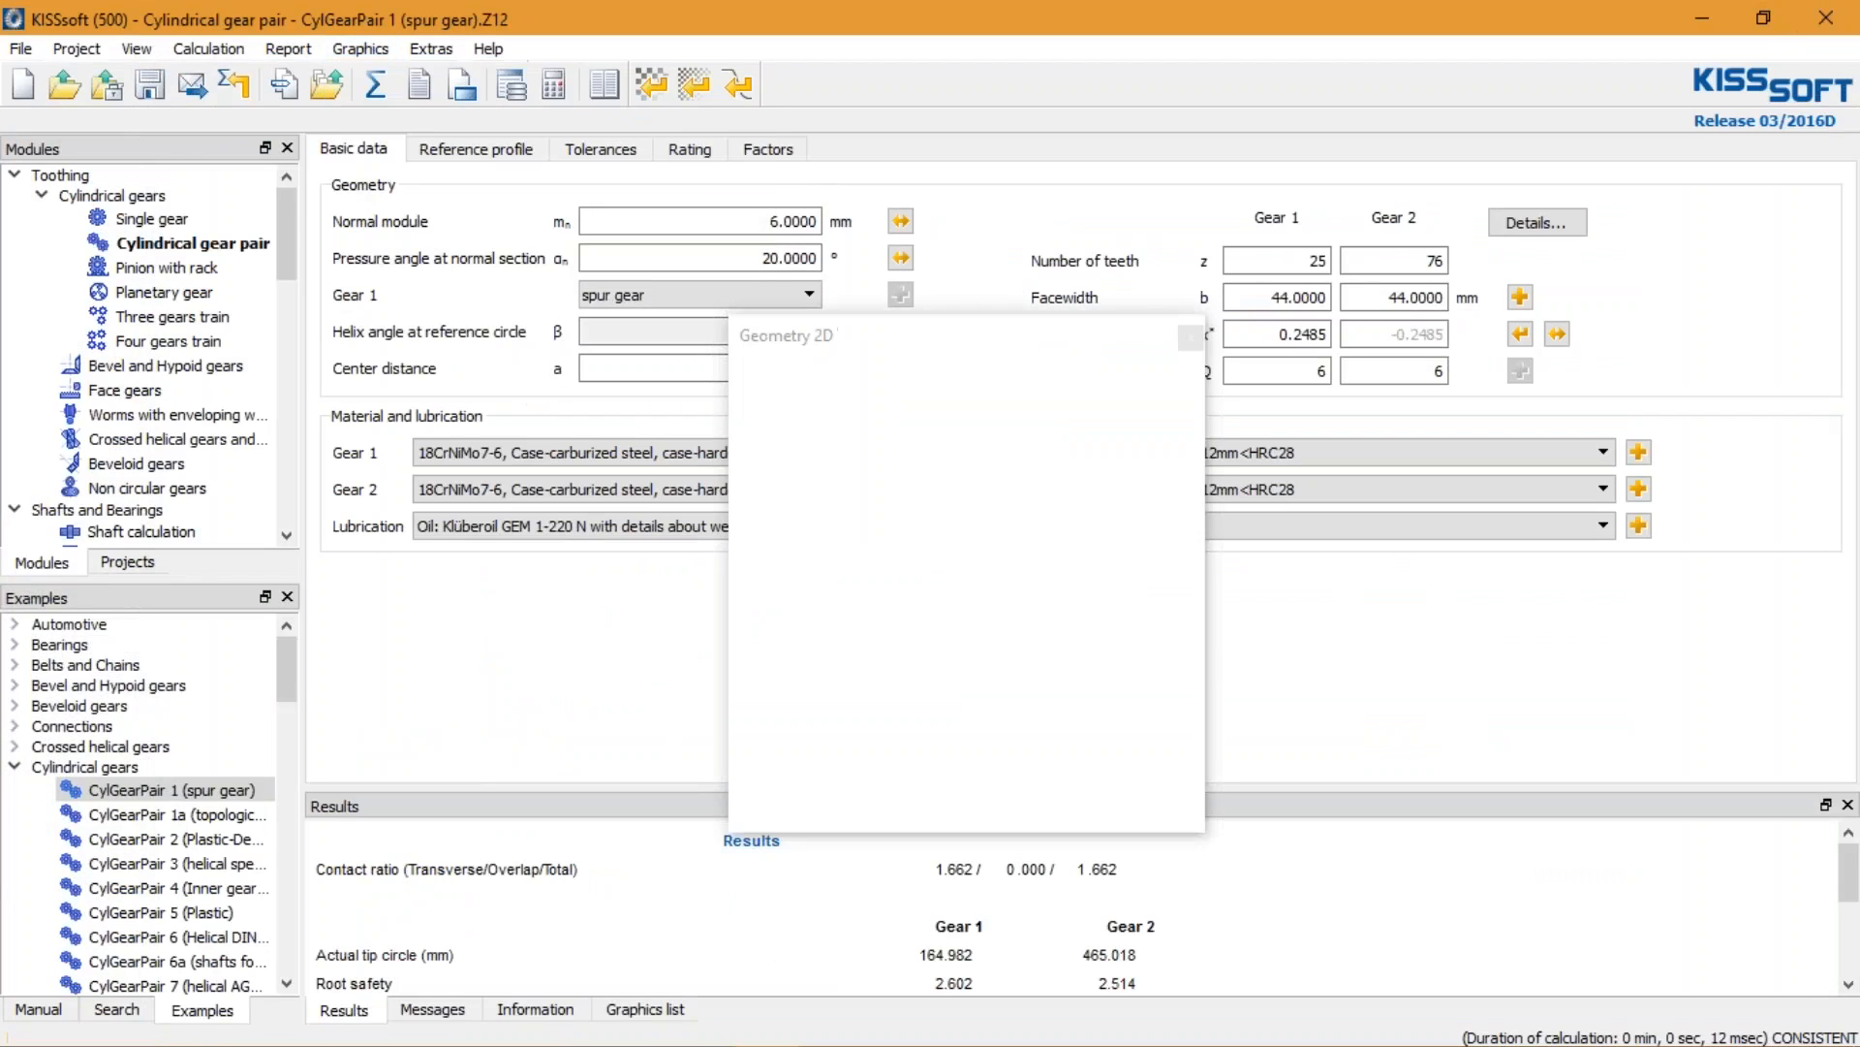
left_click_drag(830, 334, 201, 26)
left_click_drag(574, 514, 1503, 967)
Check the heading and Center distance entry in the manufacturing drawing's data table, close the drawing and switch to the PowerPoint presentation
scroll(1487, 548, "up", 5)
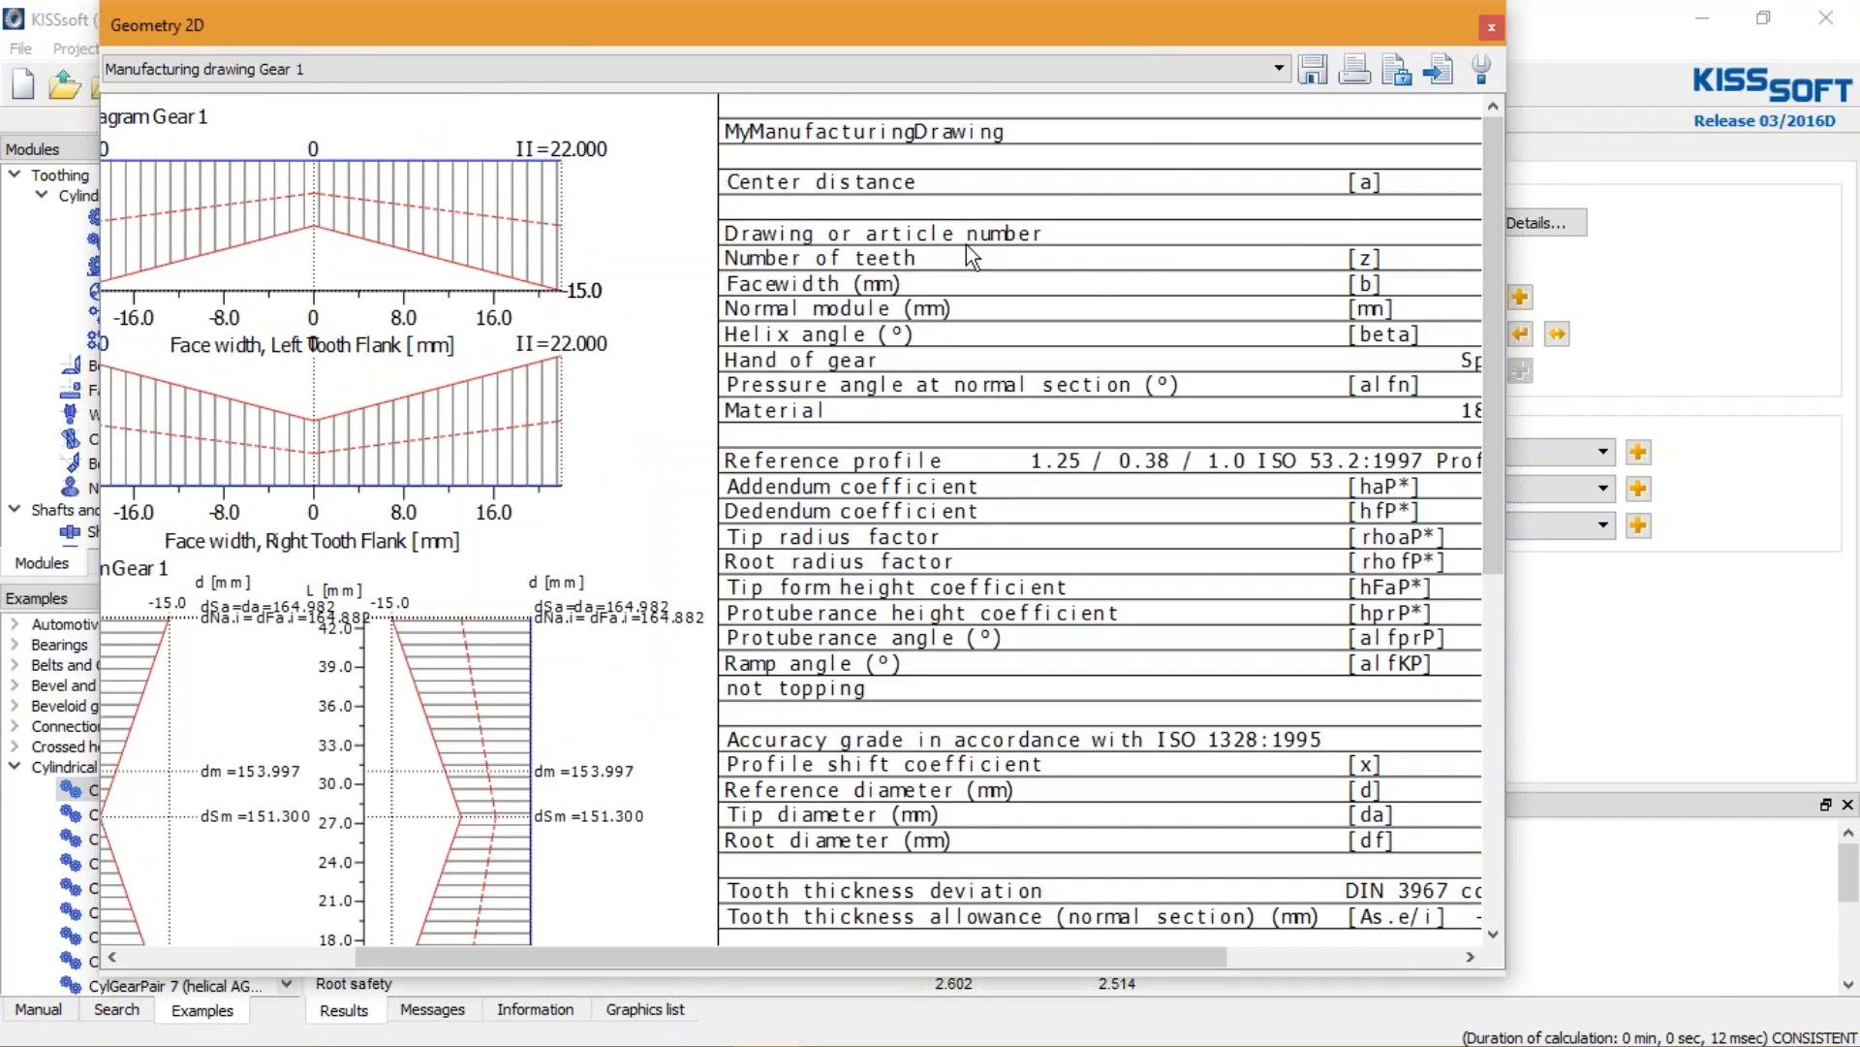
left_click_drag(865, 953, 1101, 925)
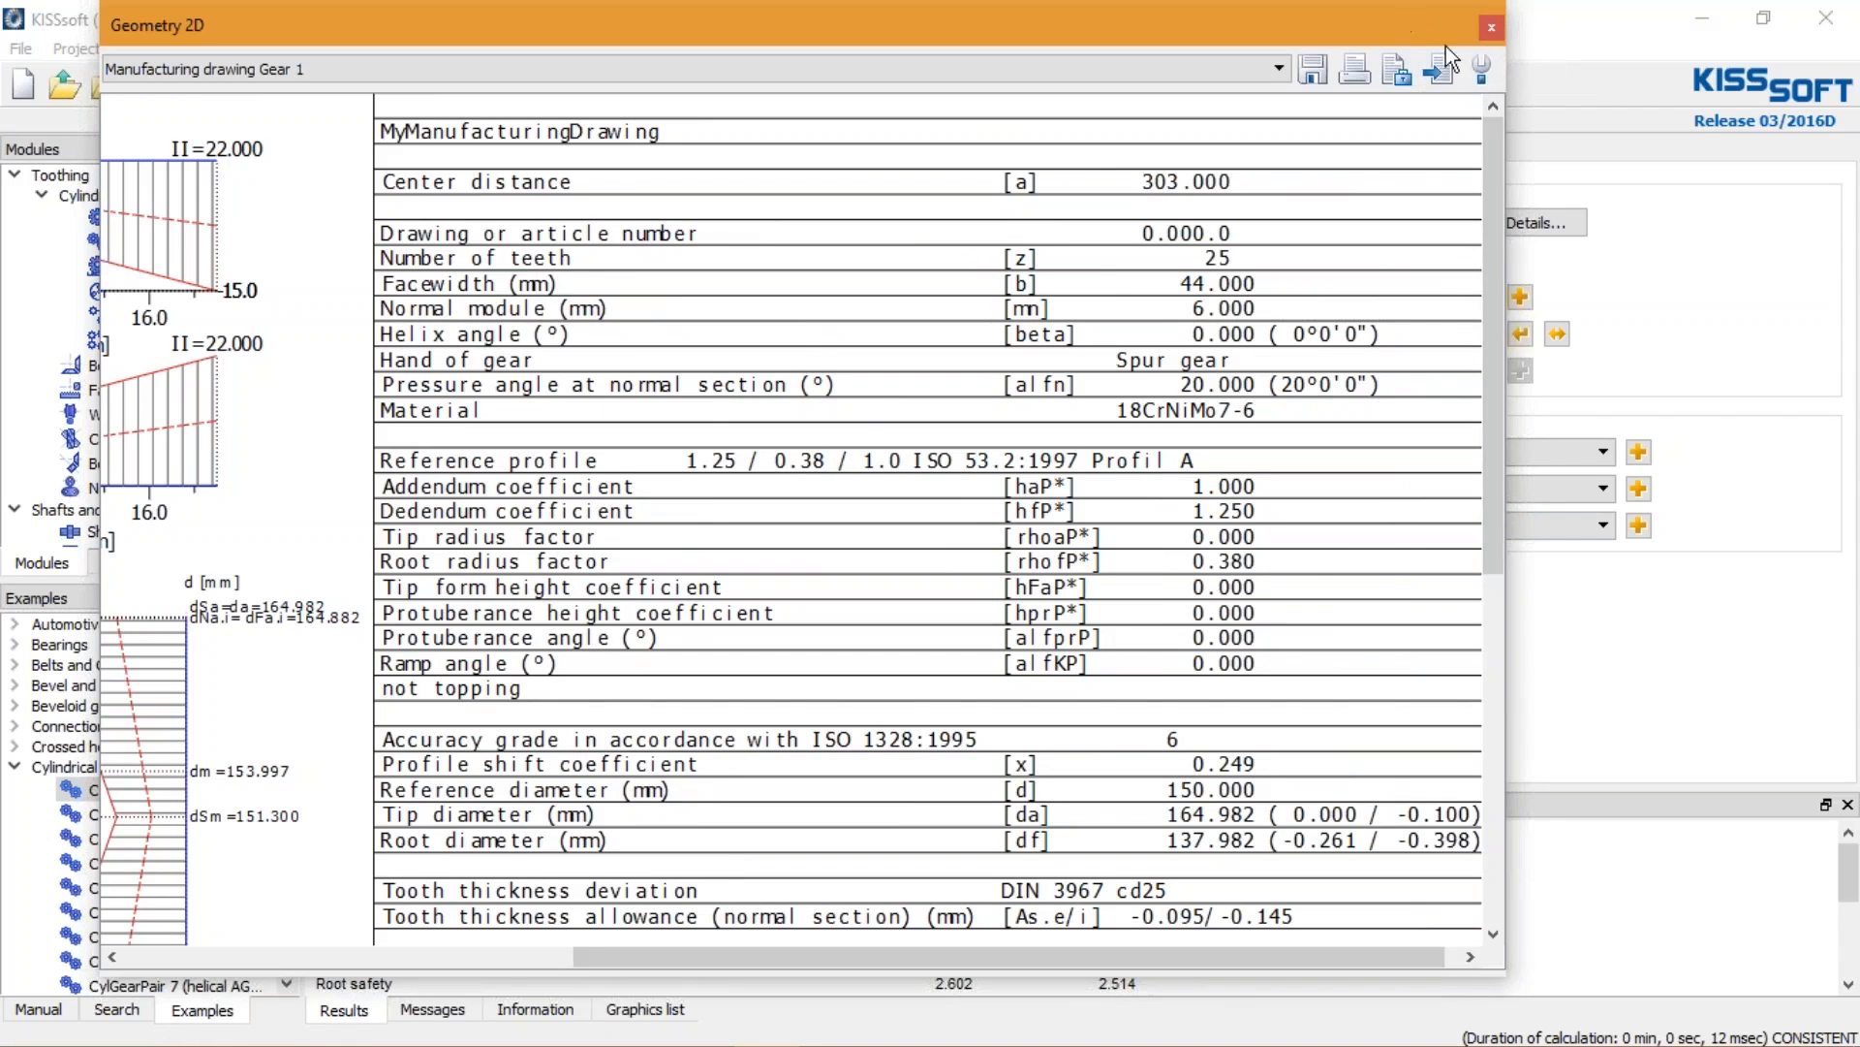
left_click(1488, 29)
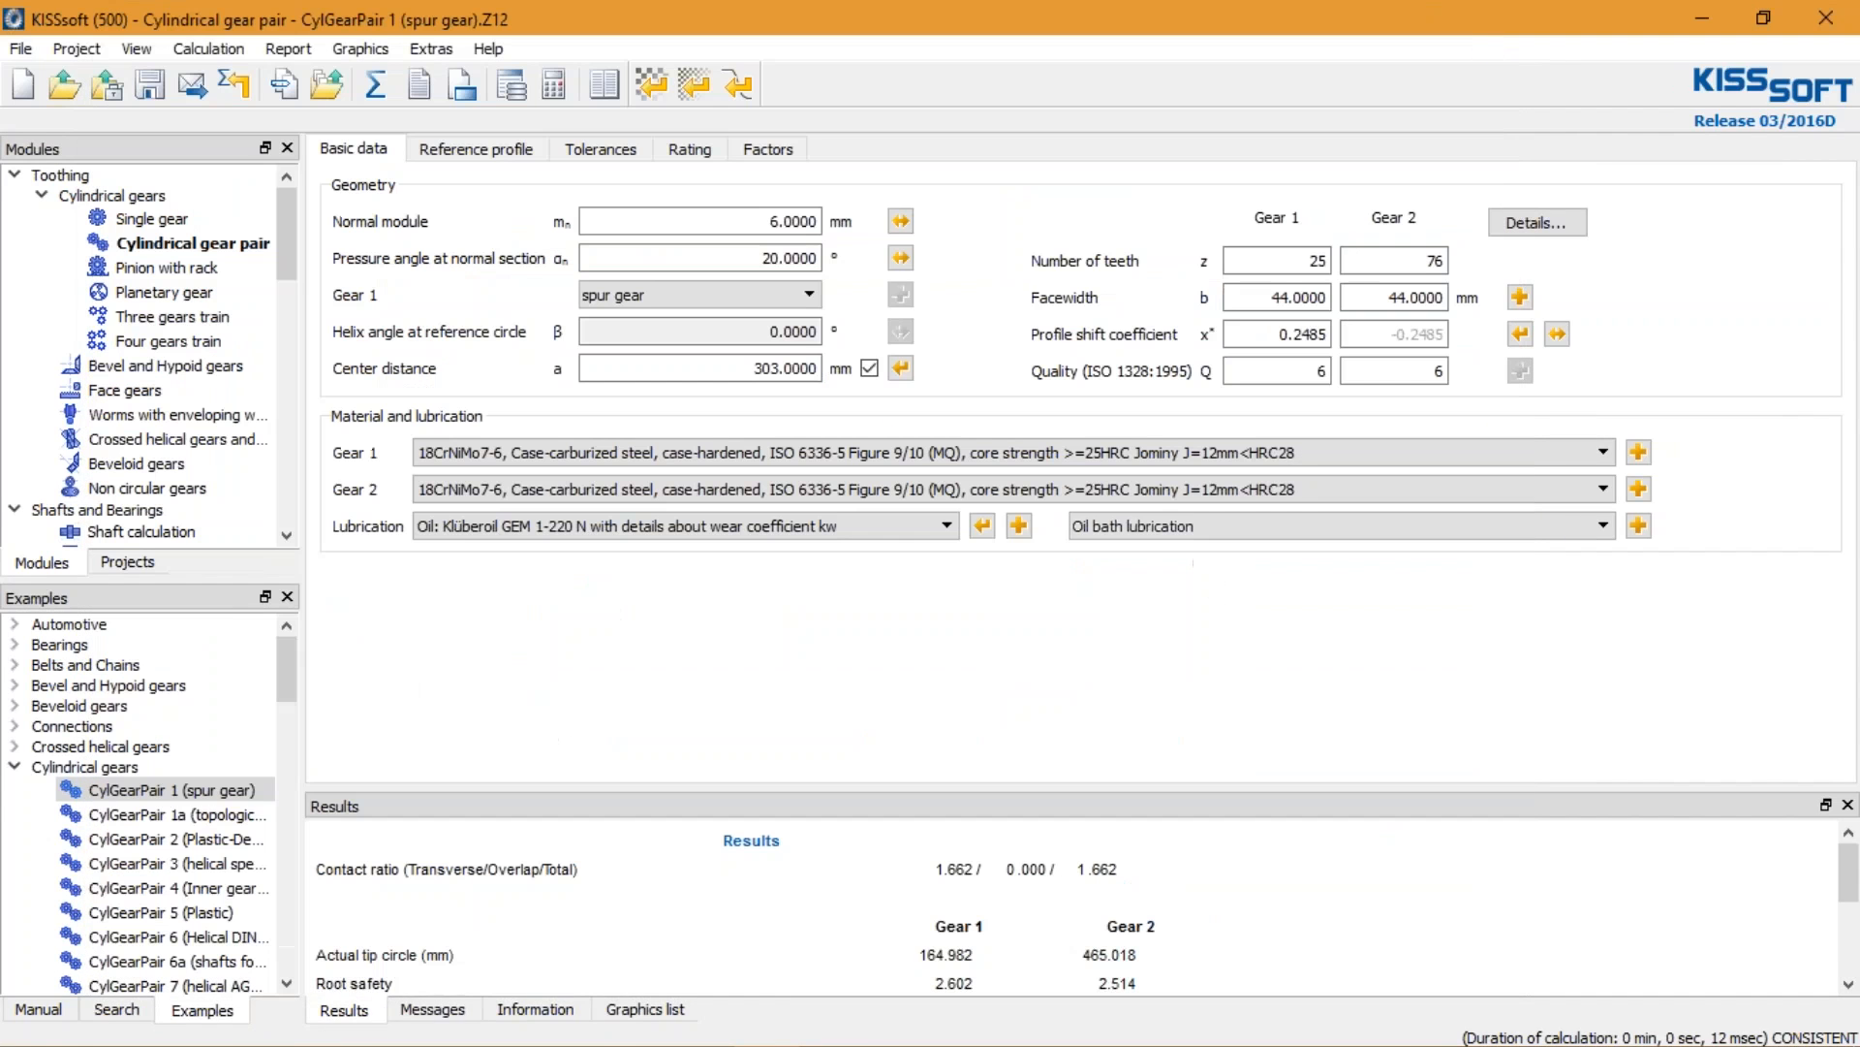
left_click(899, 1023)
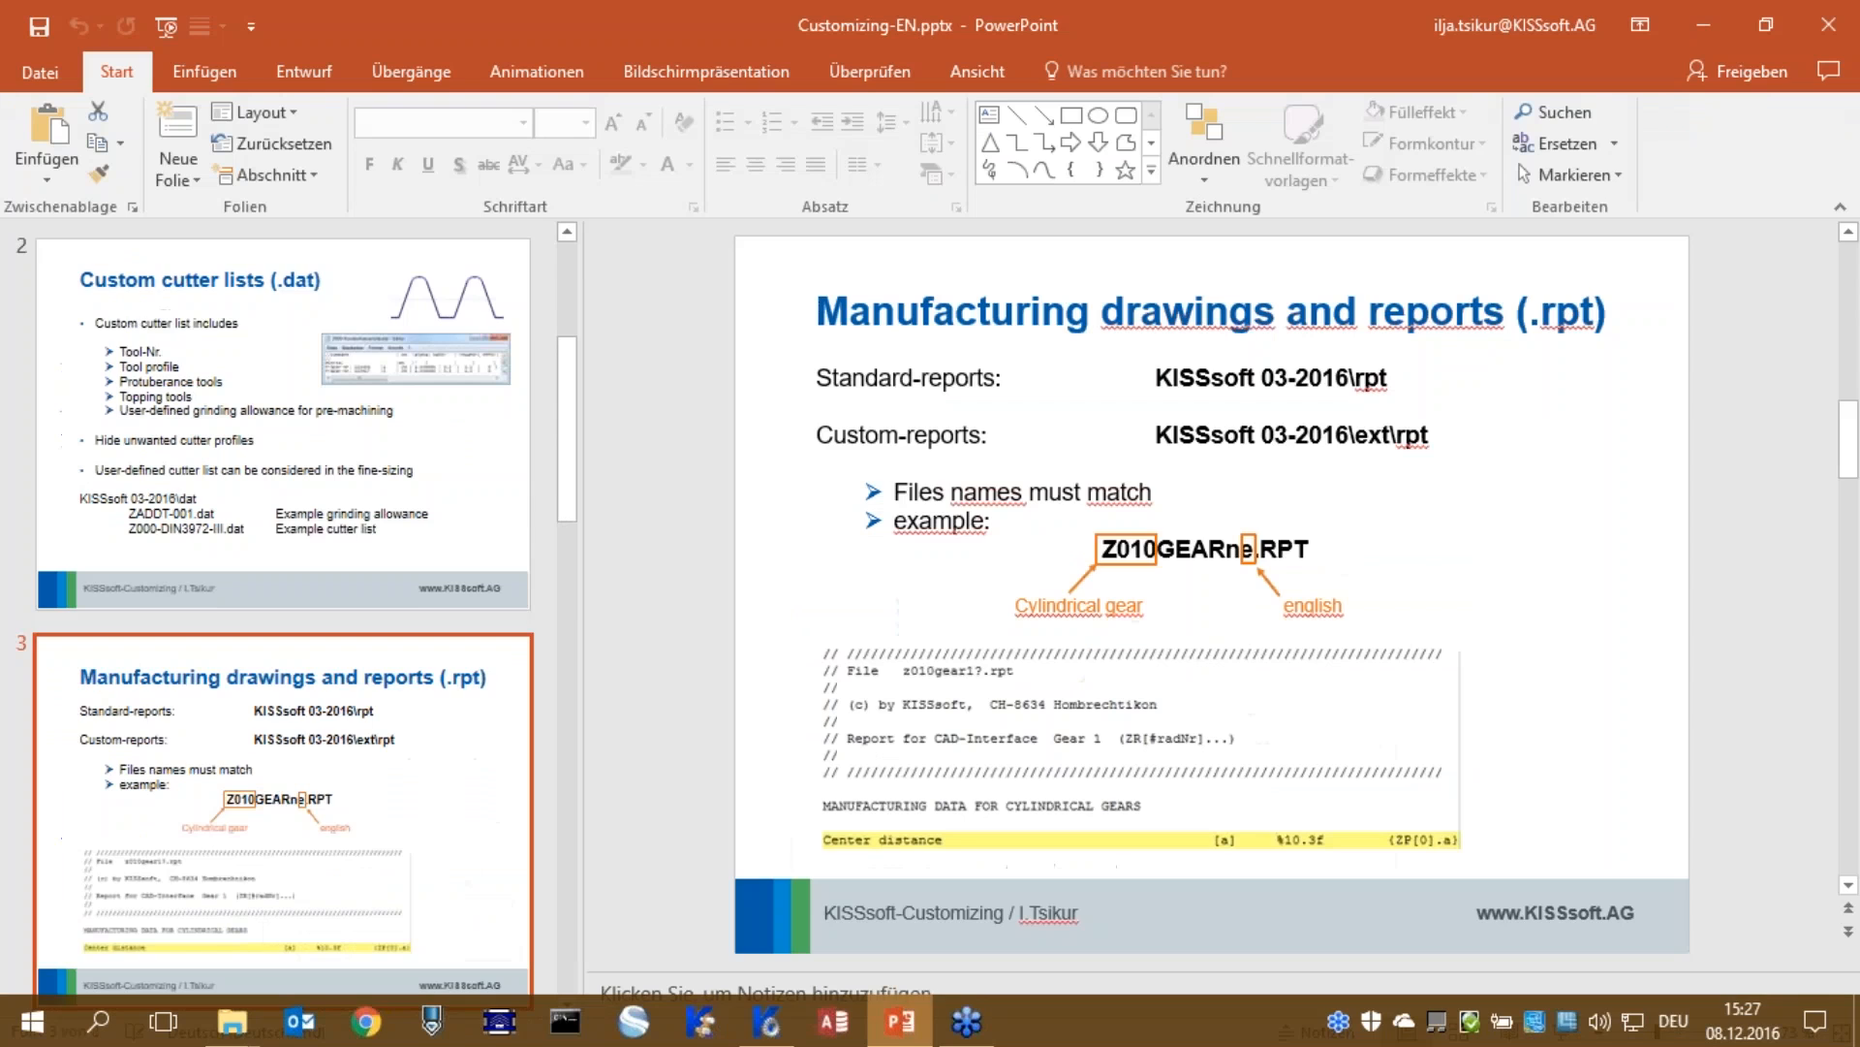
Show the Custom result windows slide of the presentation and switch to KISSsoft
scroll(320, 499, "down", 6)
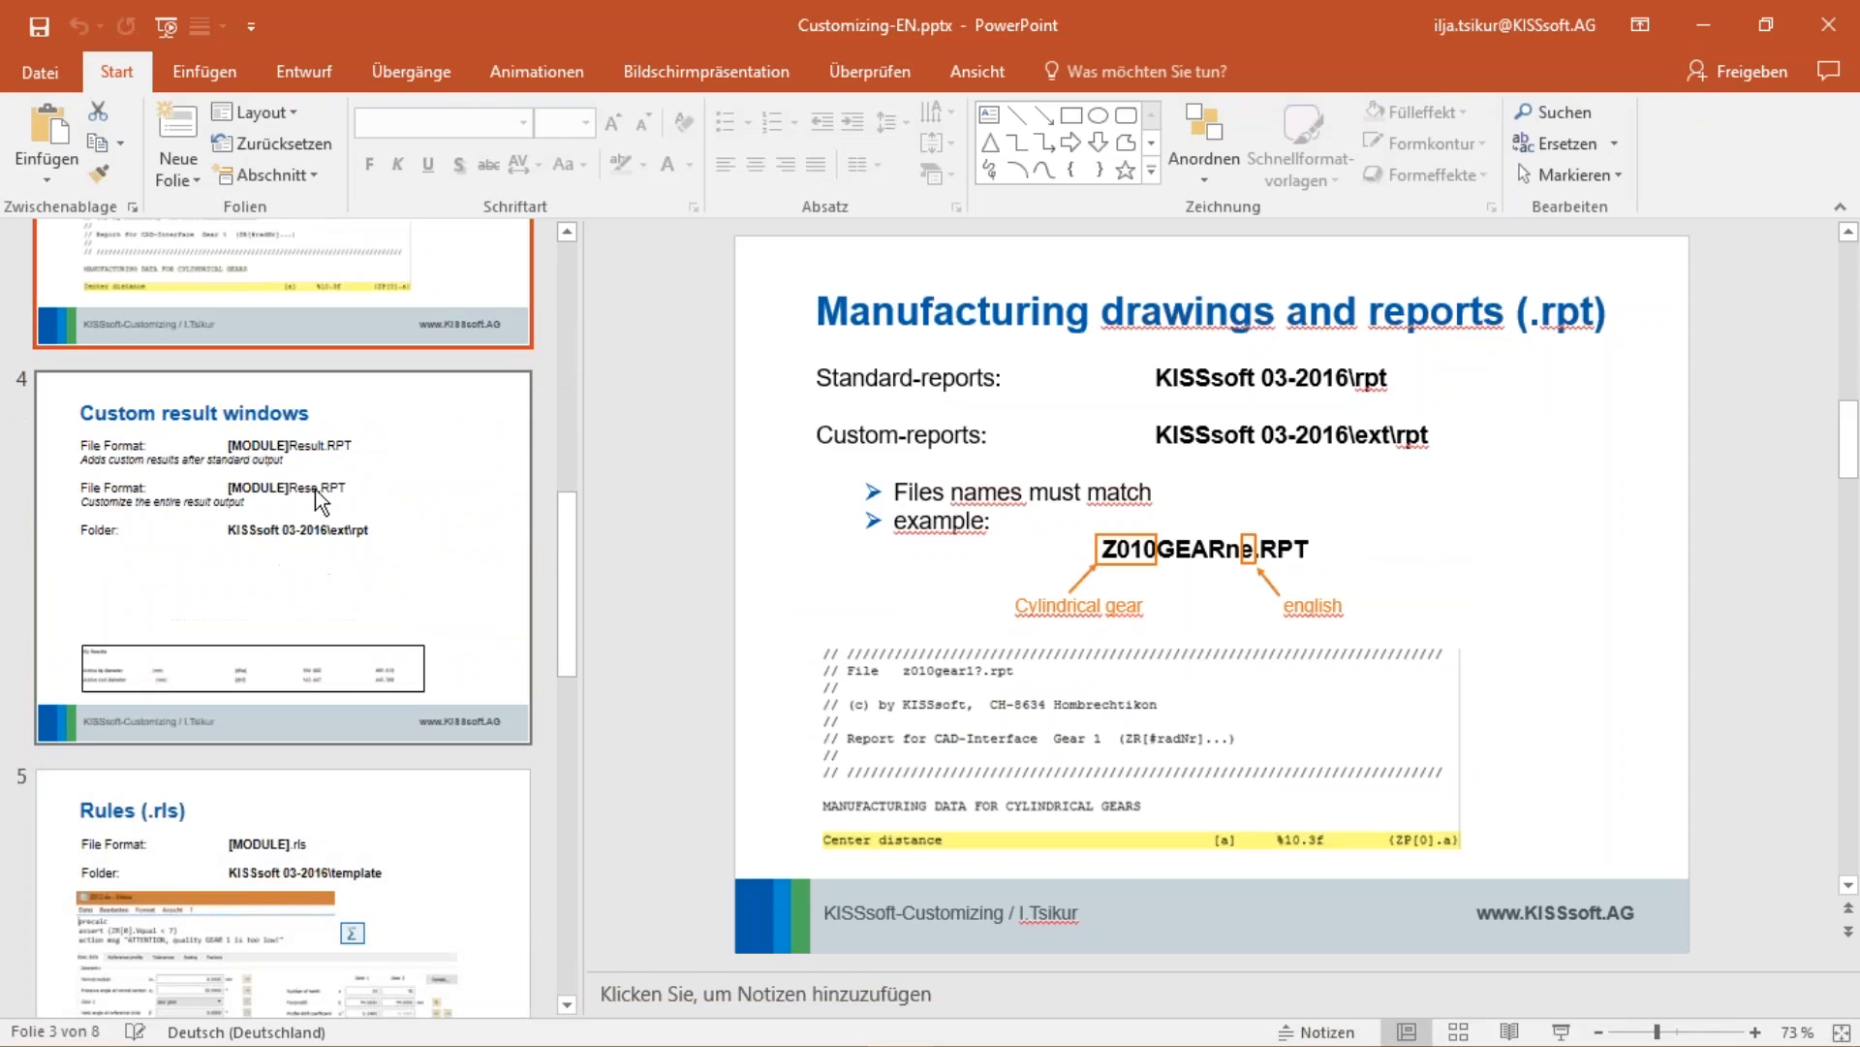
left_click(473, 457)
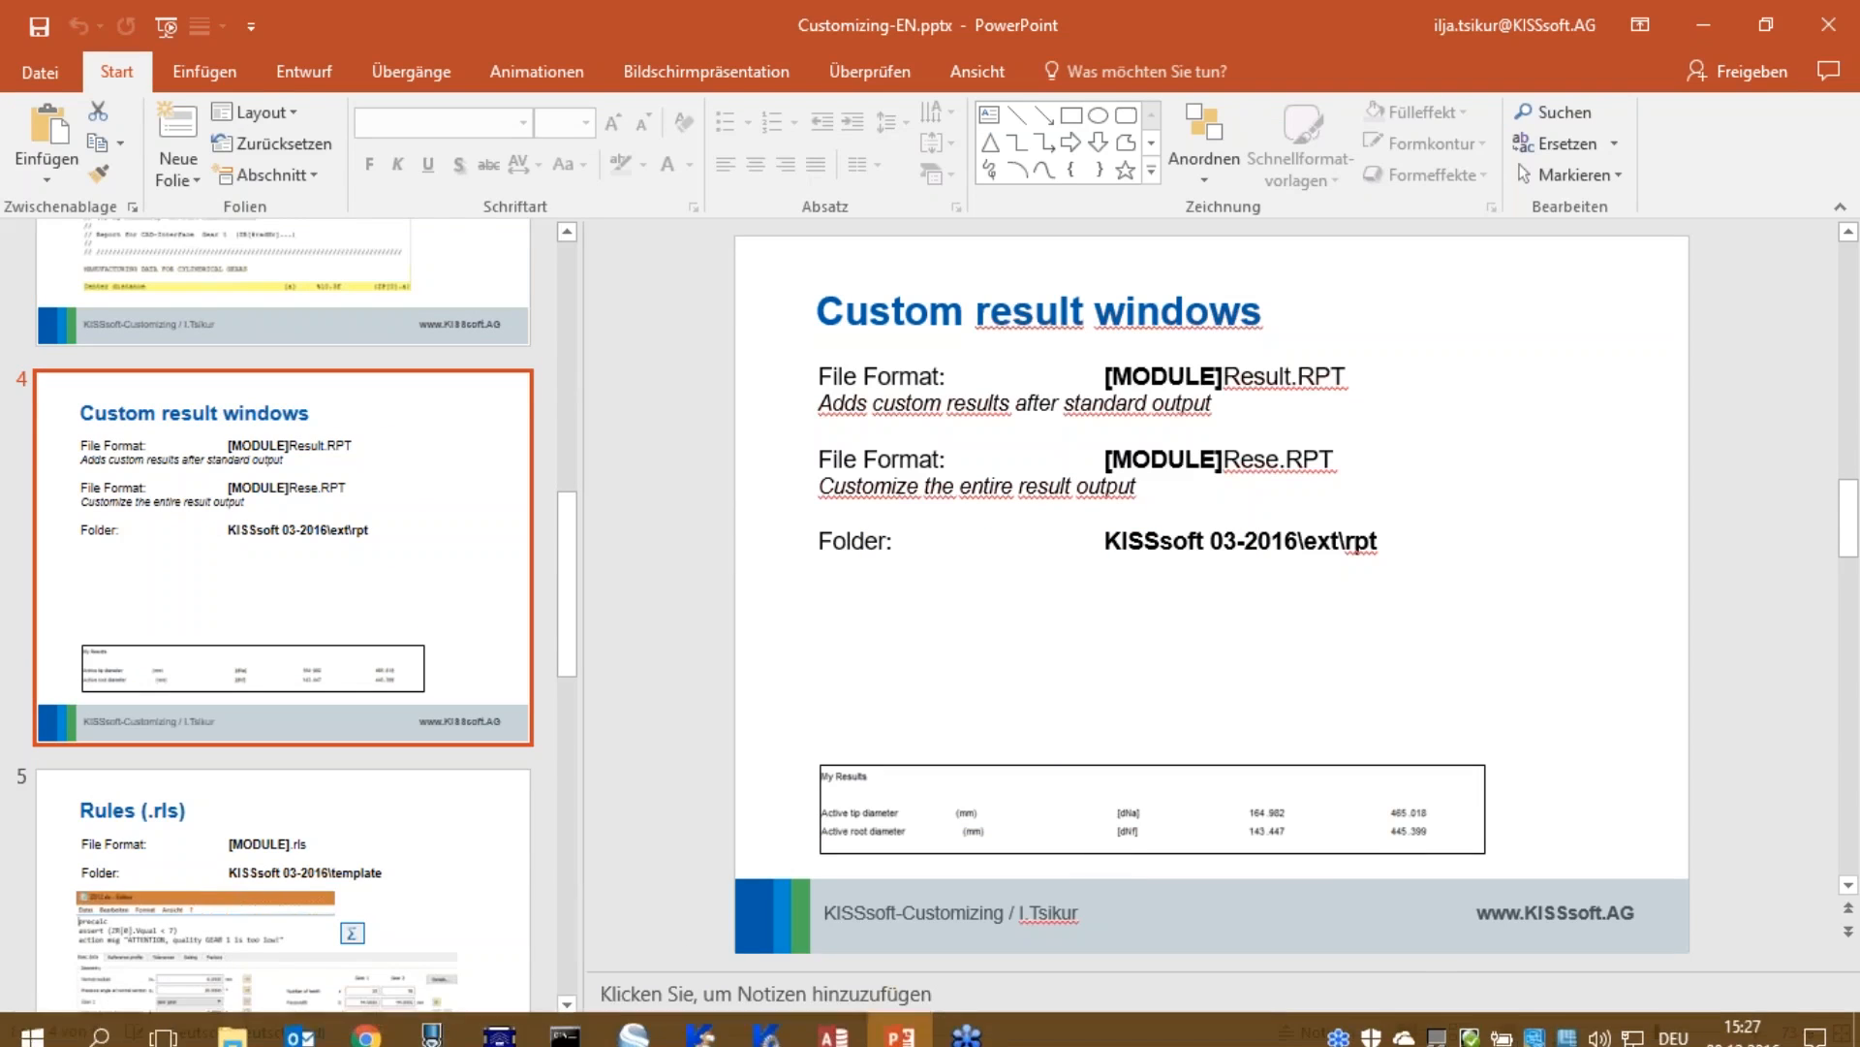
left_click(767, 1020)
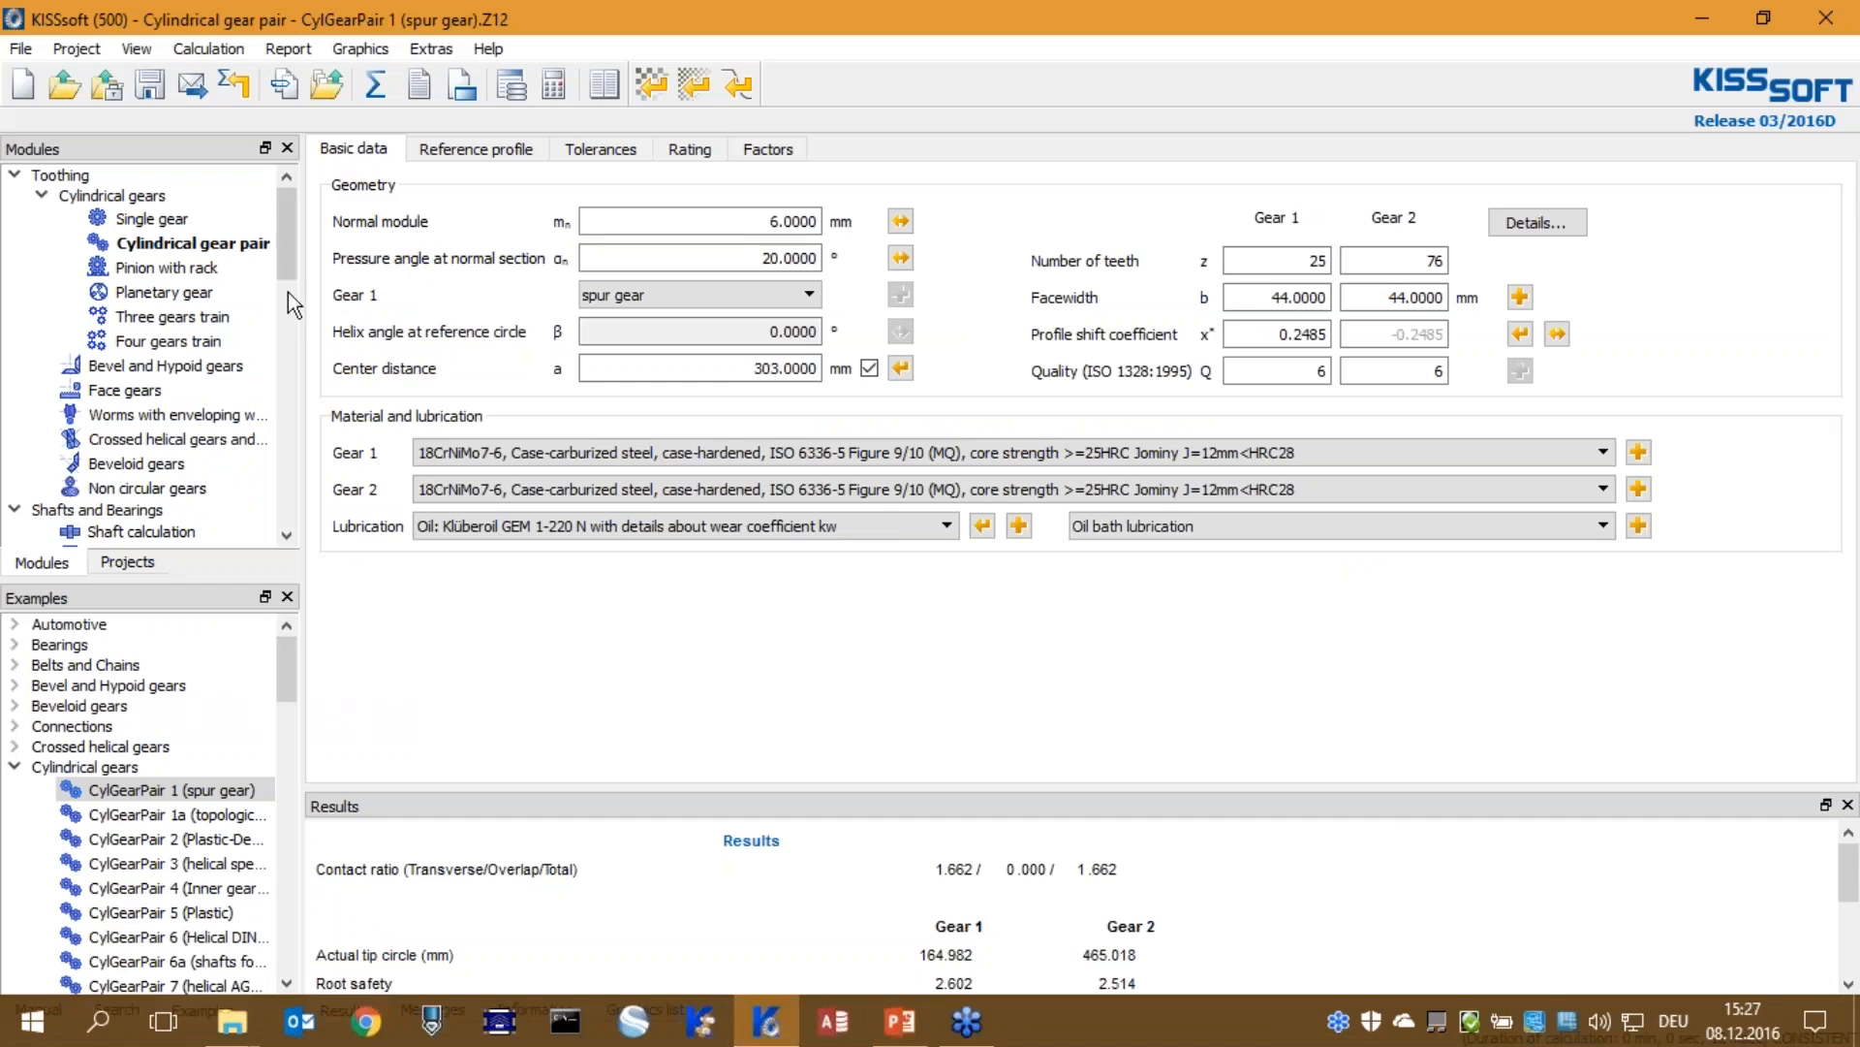
Calculate the gear pair, examine its results in a detached and enlarged Results window, and return to the PowerPoint presentation
left_click(378, 91)
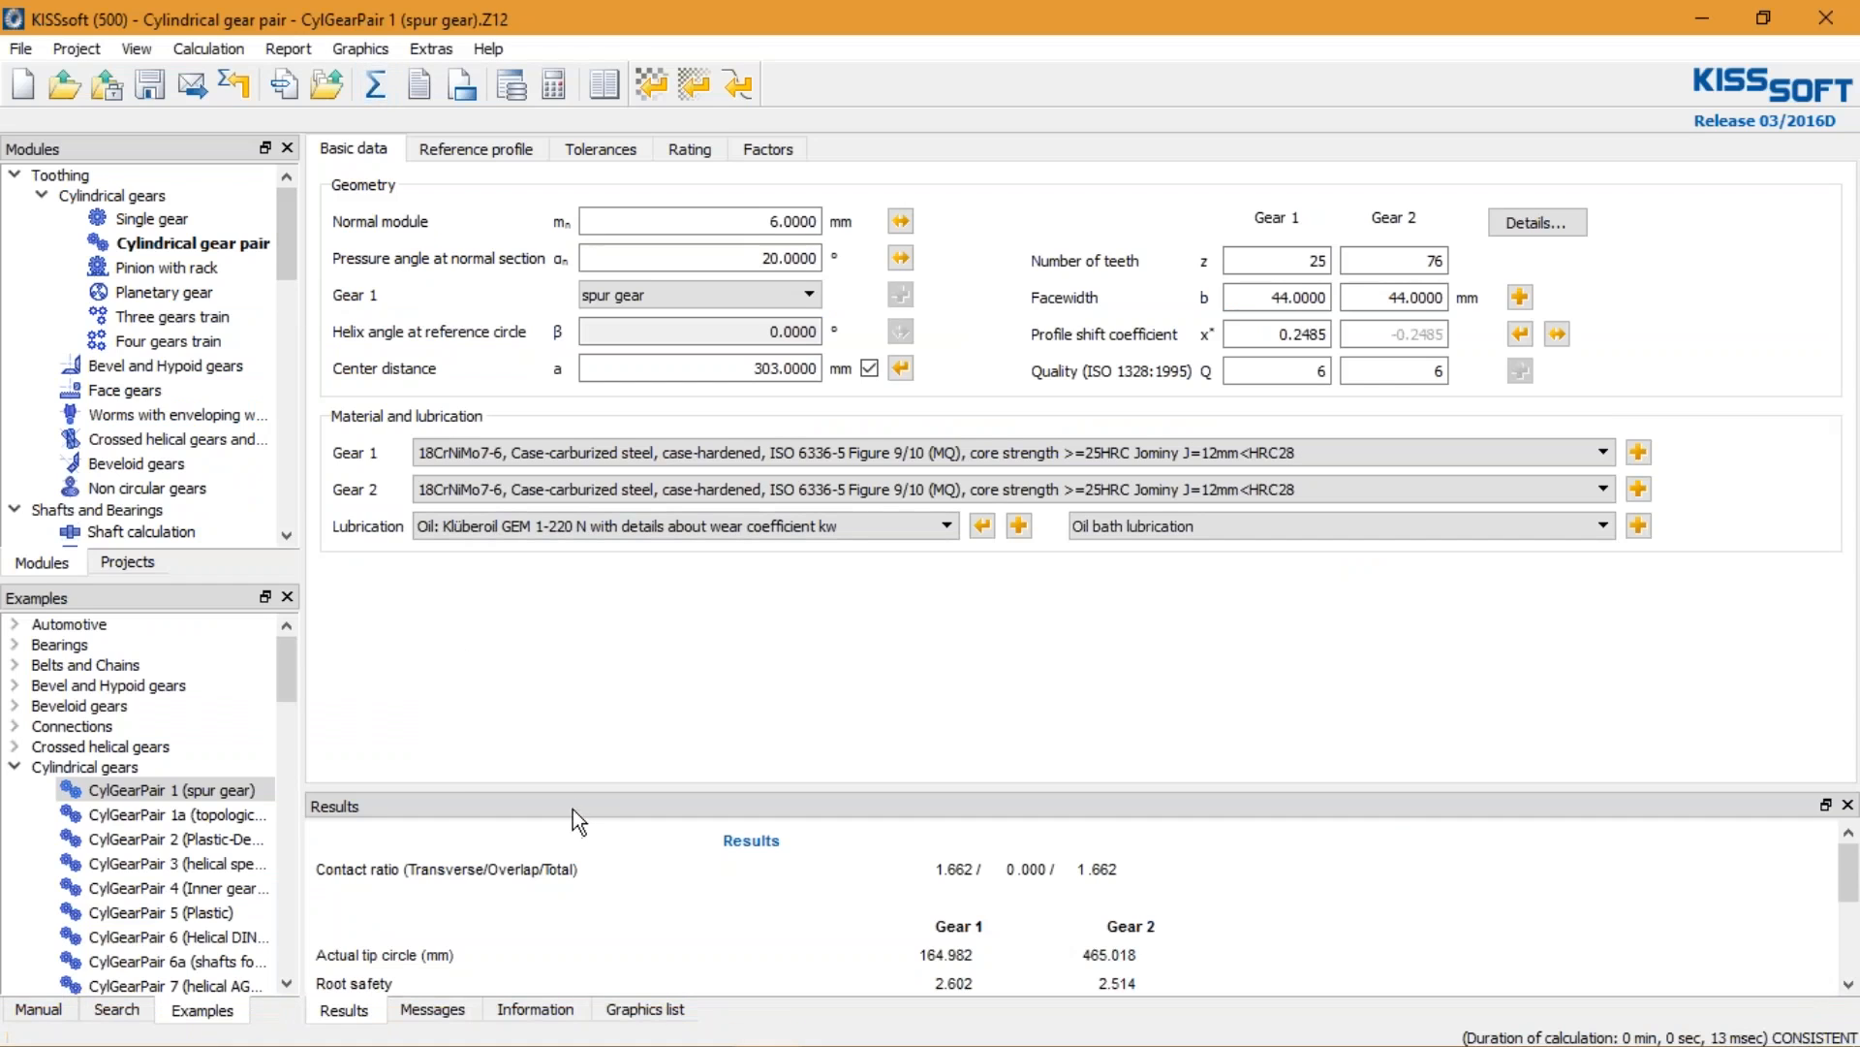
left_click_drag(550, 806, 451, 10)
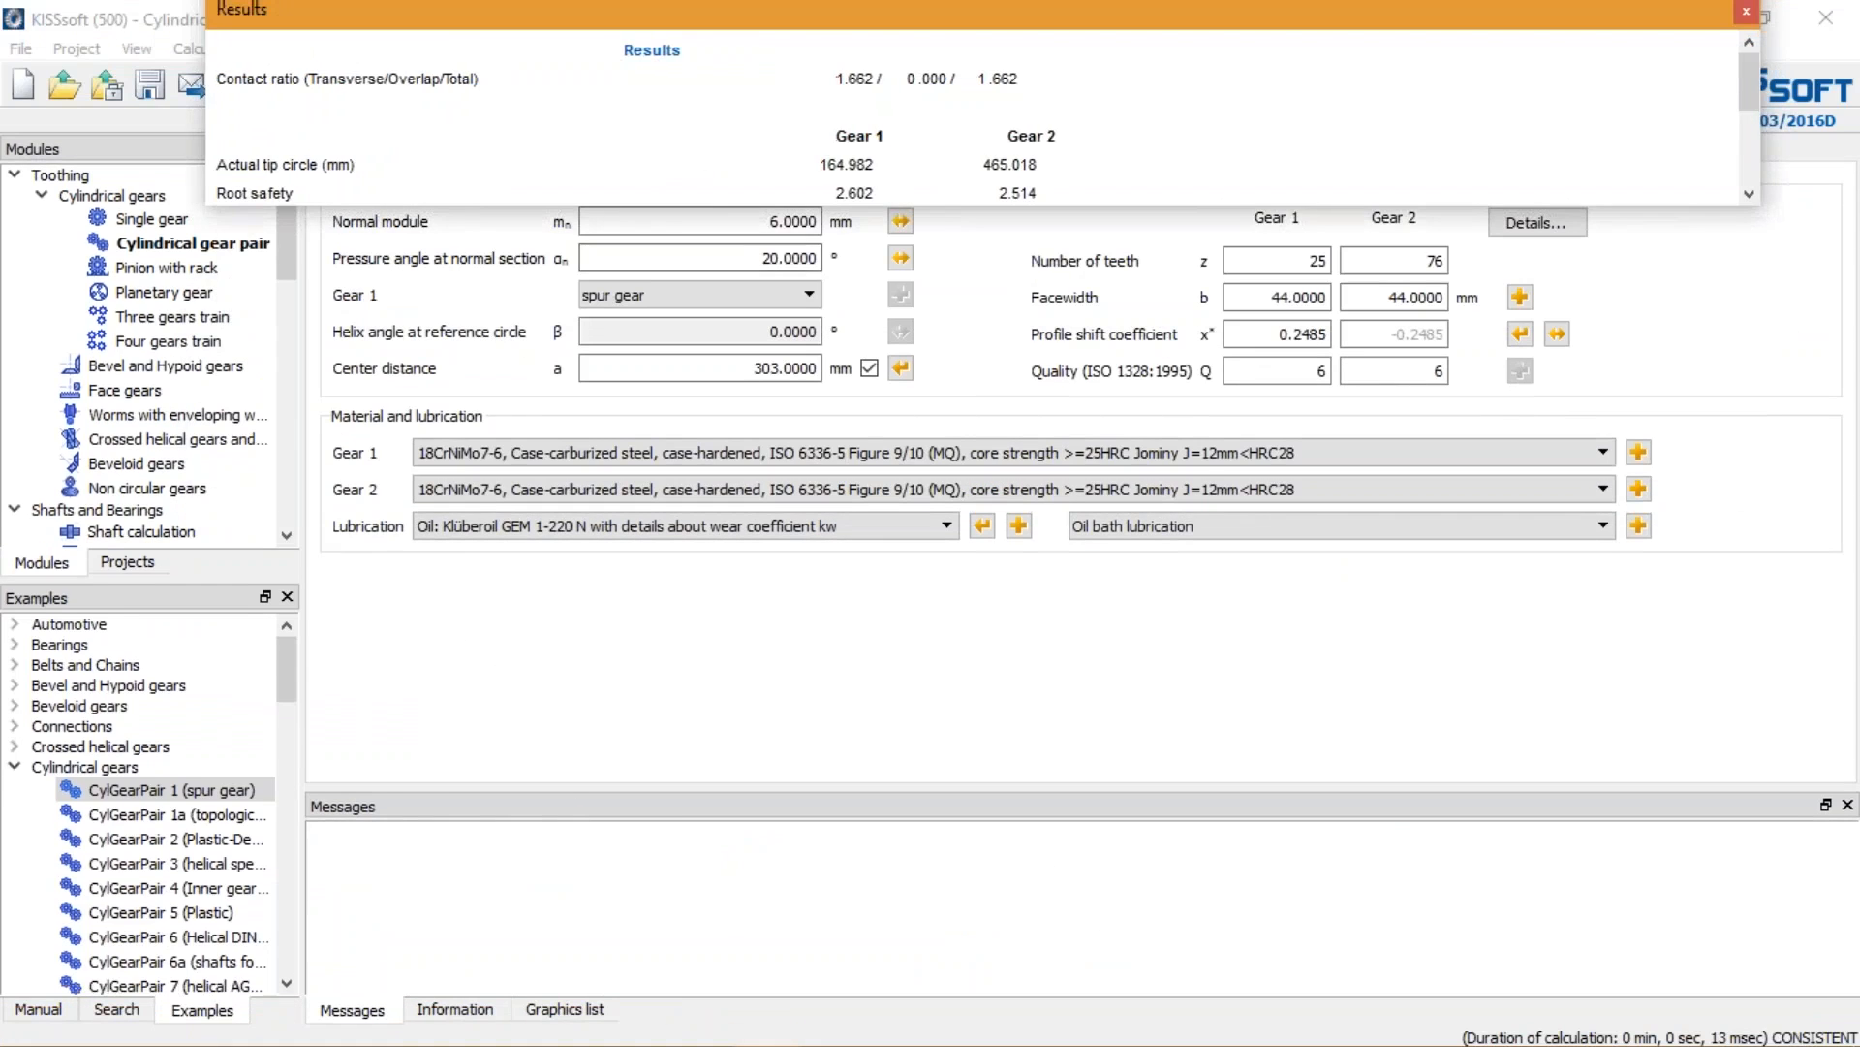
left_click_drag(914, 217, 867, 675)
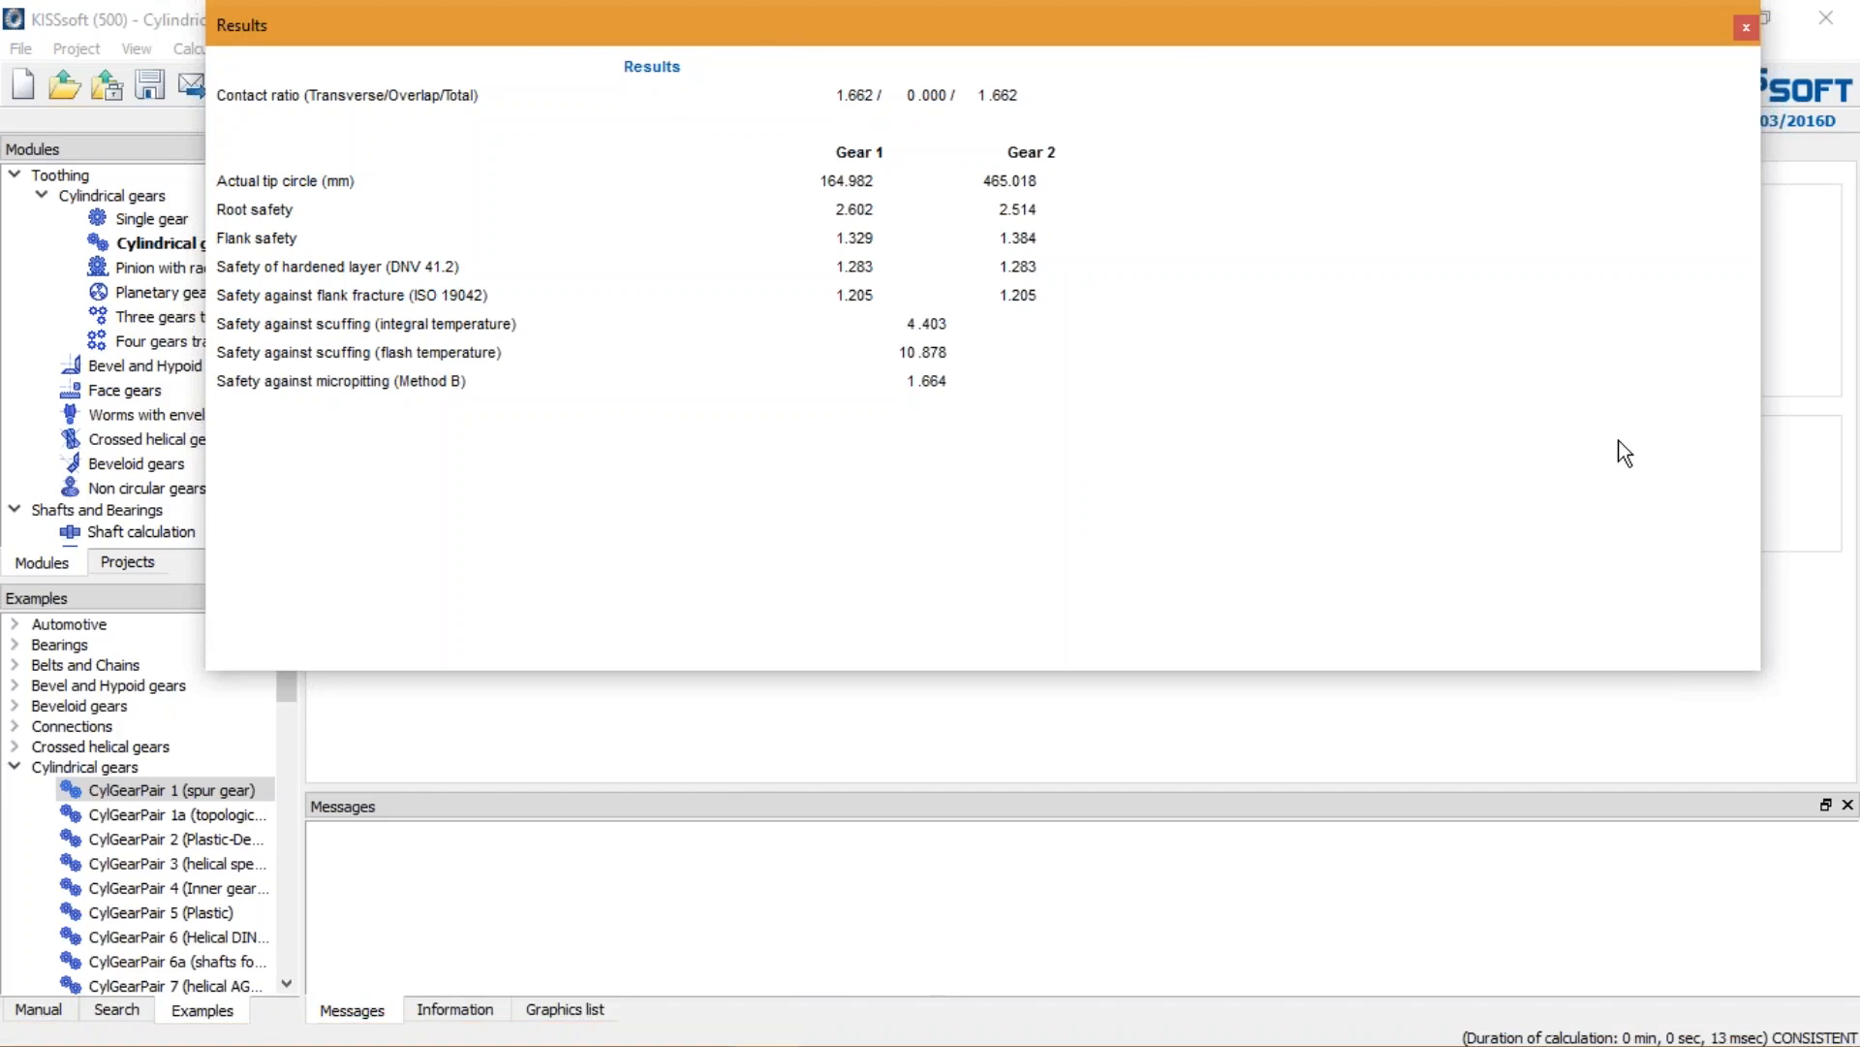
mouse_move(833, 1044)
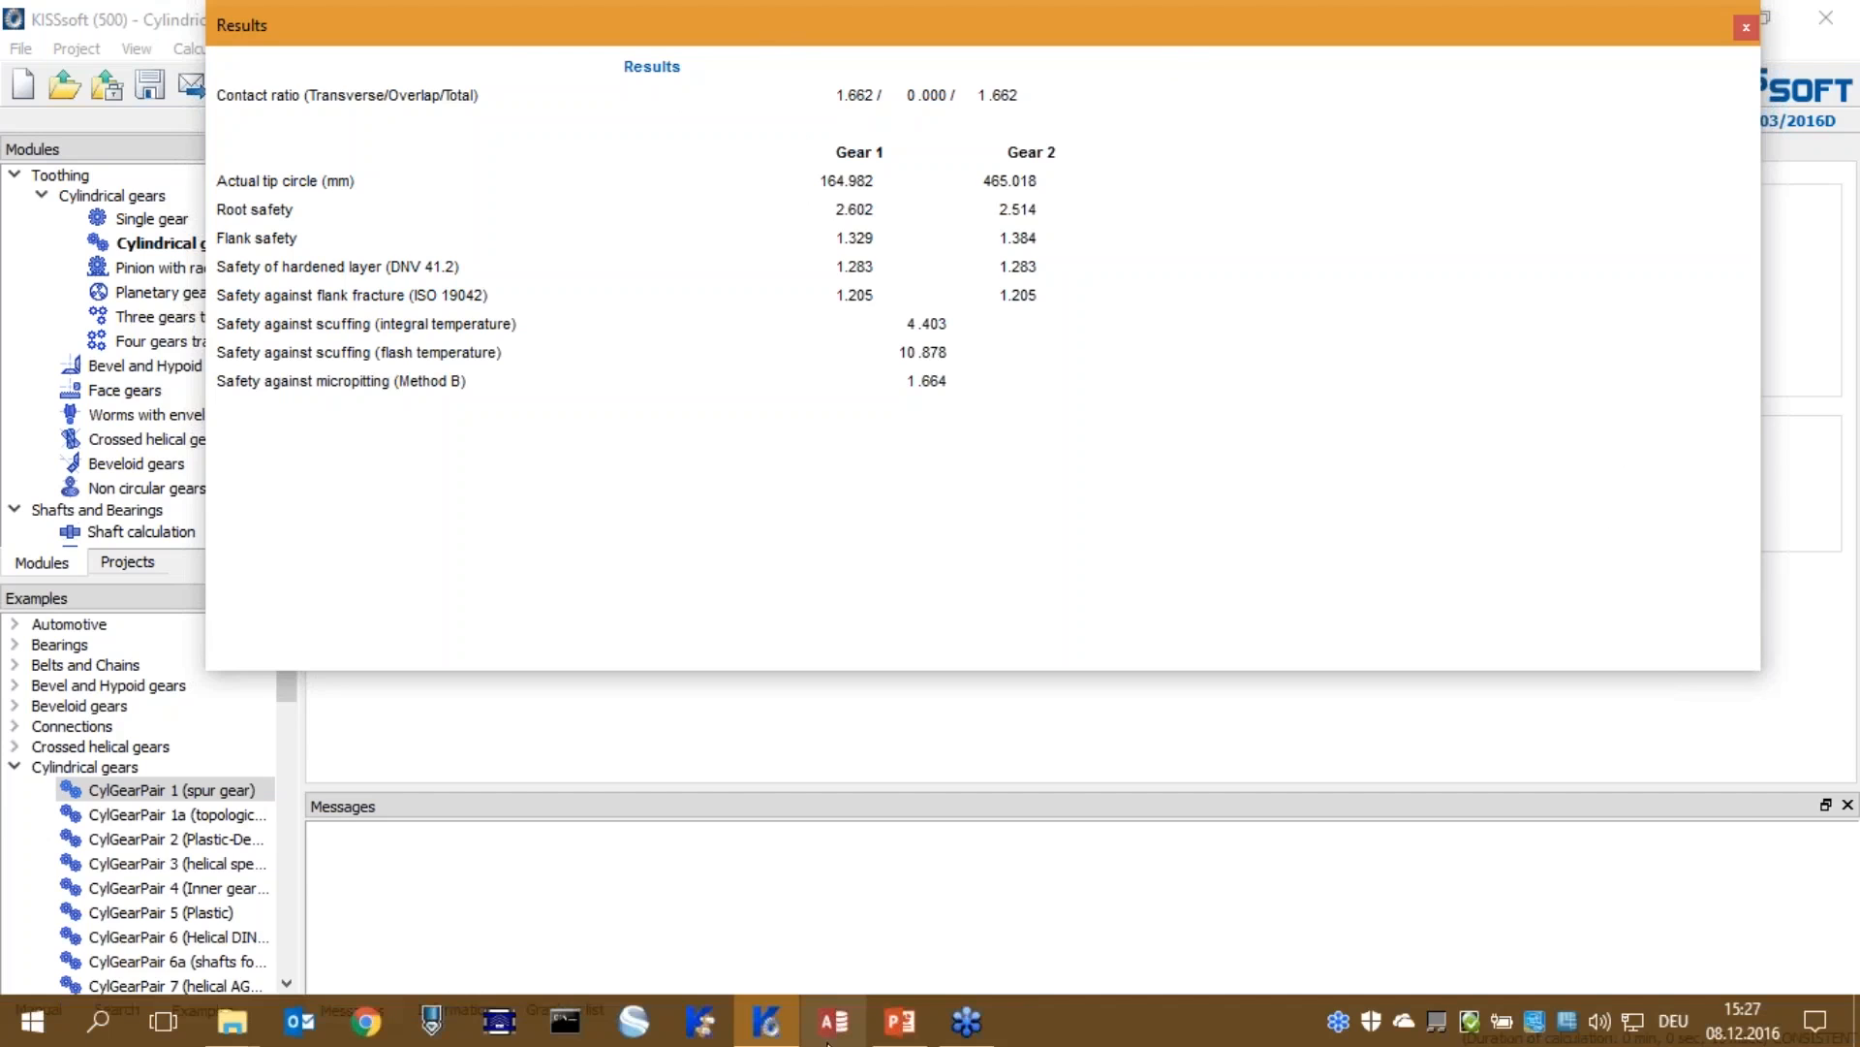
left_click(900, 1022)
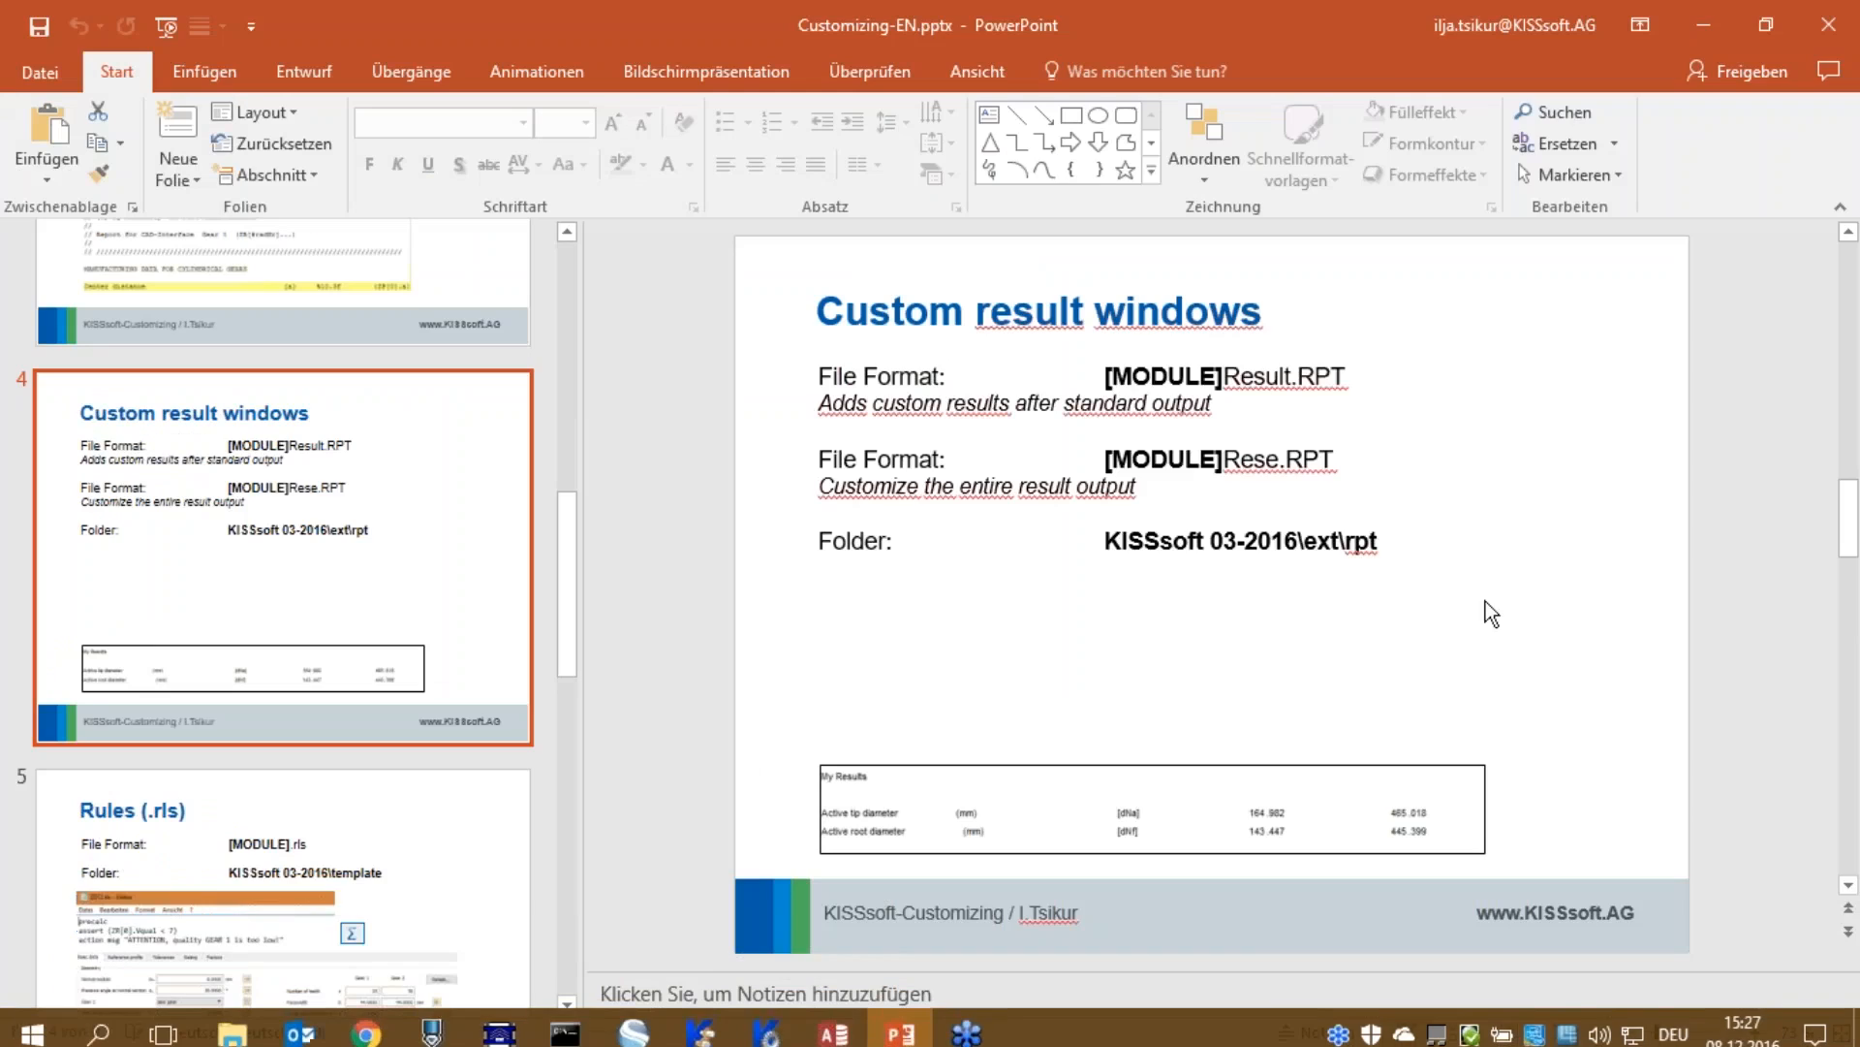
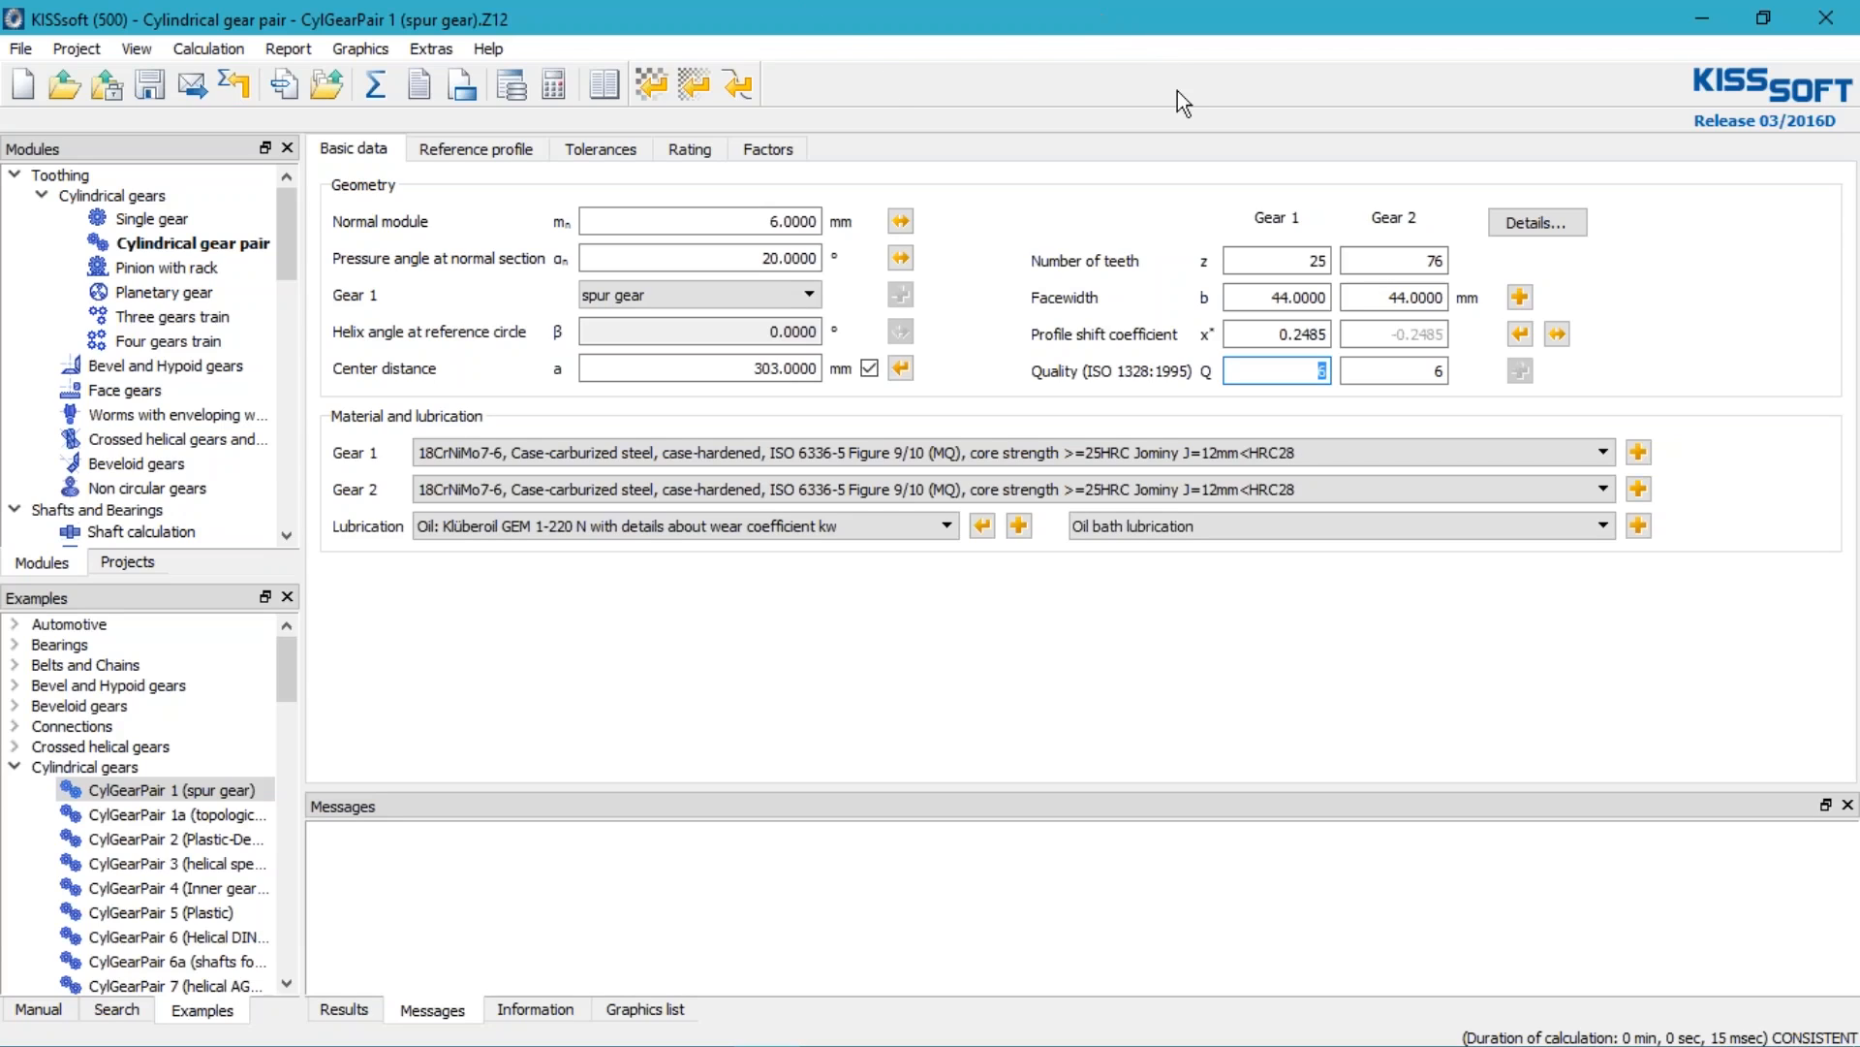
Set the ISO 1328 quality of Gear 1 to 6 in the KISSsoft basic data
type("6")
key("Return")
Open the rule file Z012.rls from the template folder of 04-Custom-Rules in the text editor
mouse_move(775, 1042)
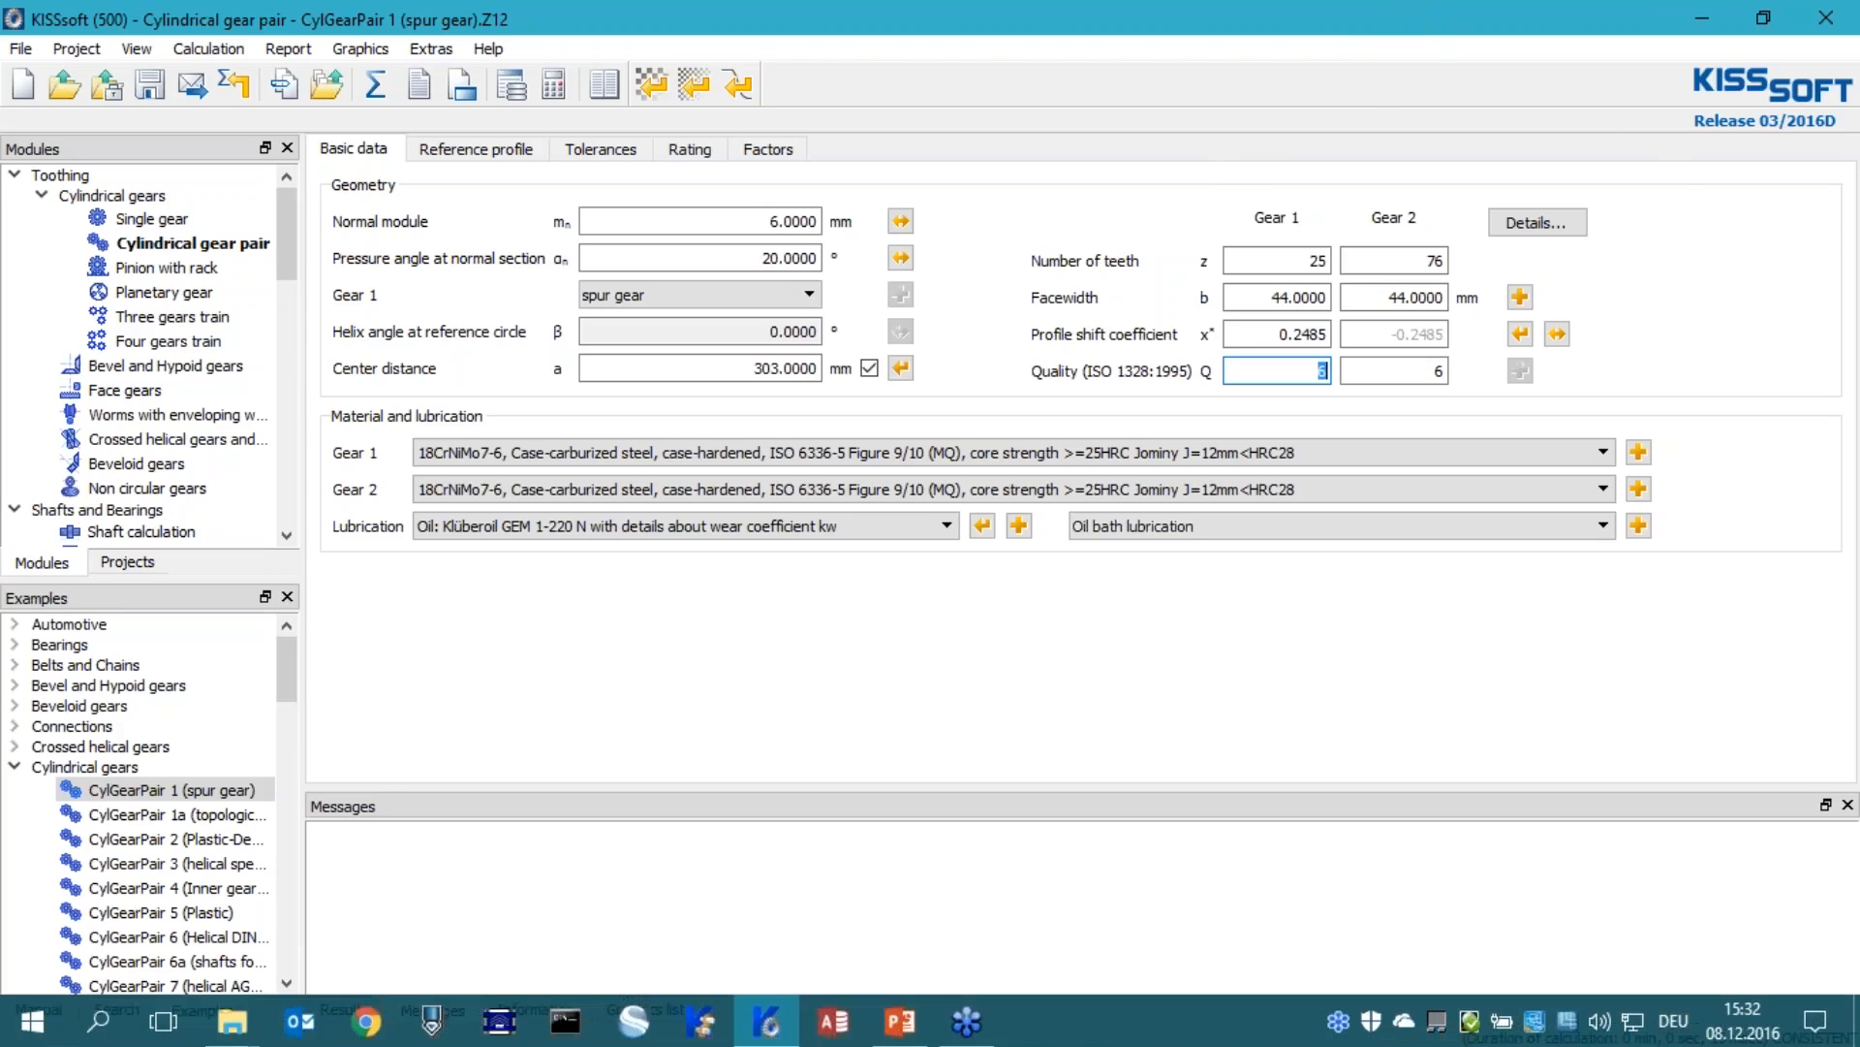
mouse_move(225, 1025)
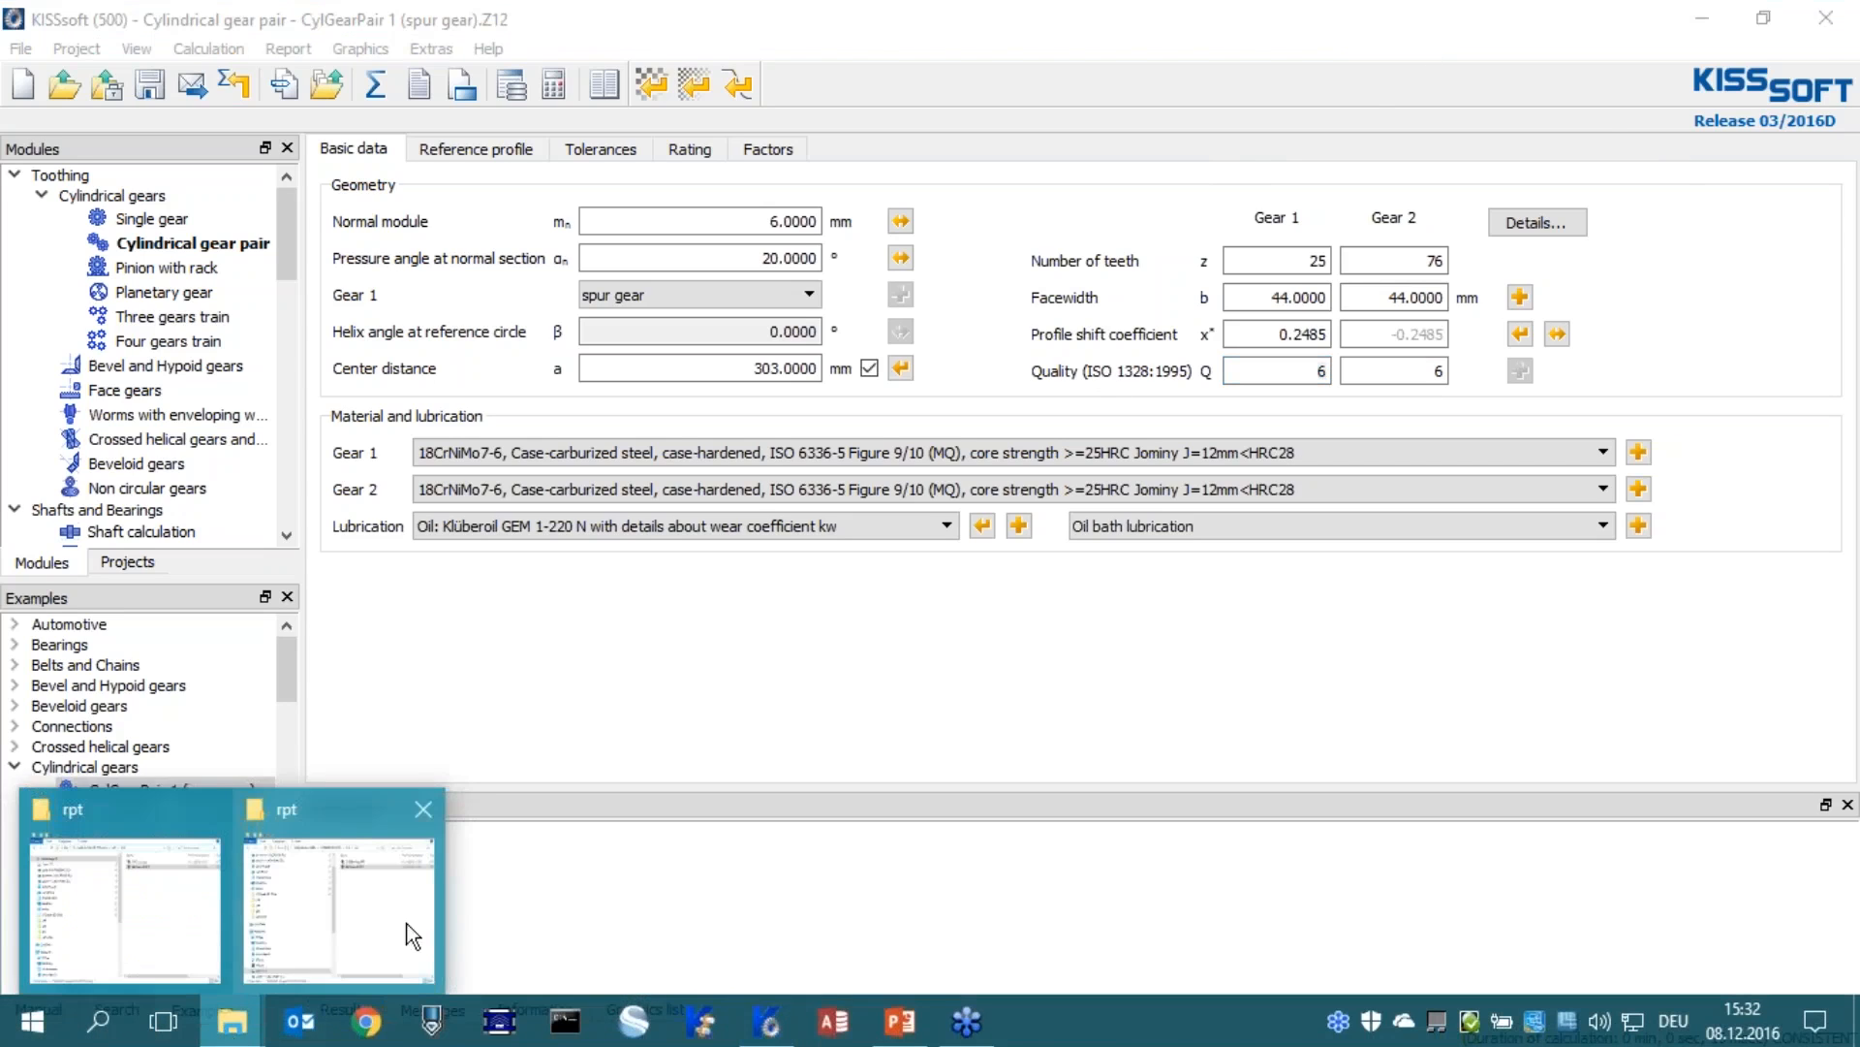
left_click(120, 917)
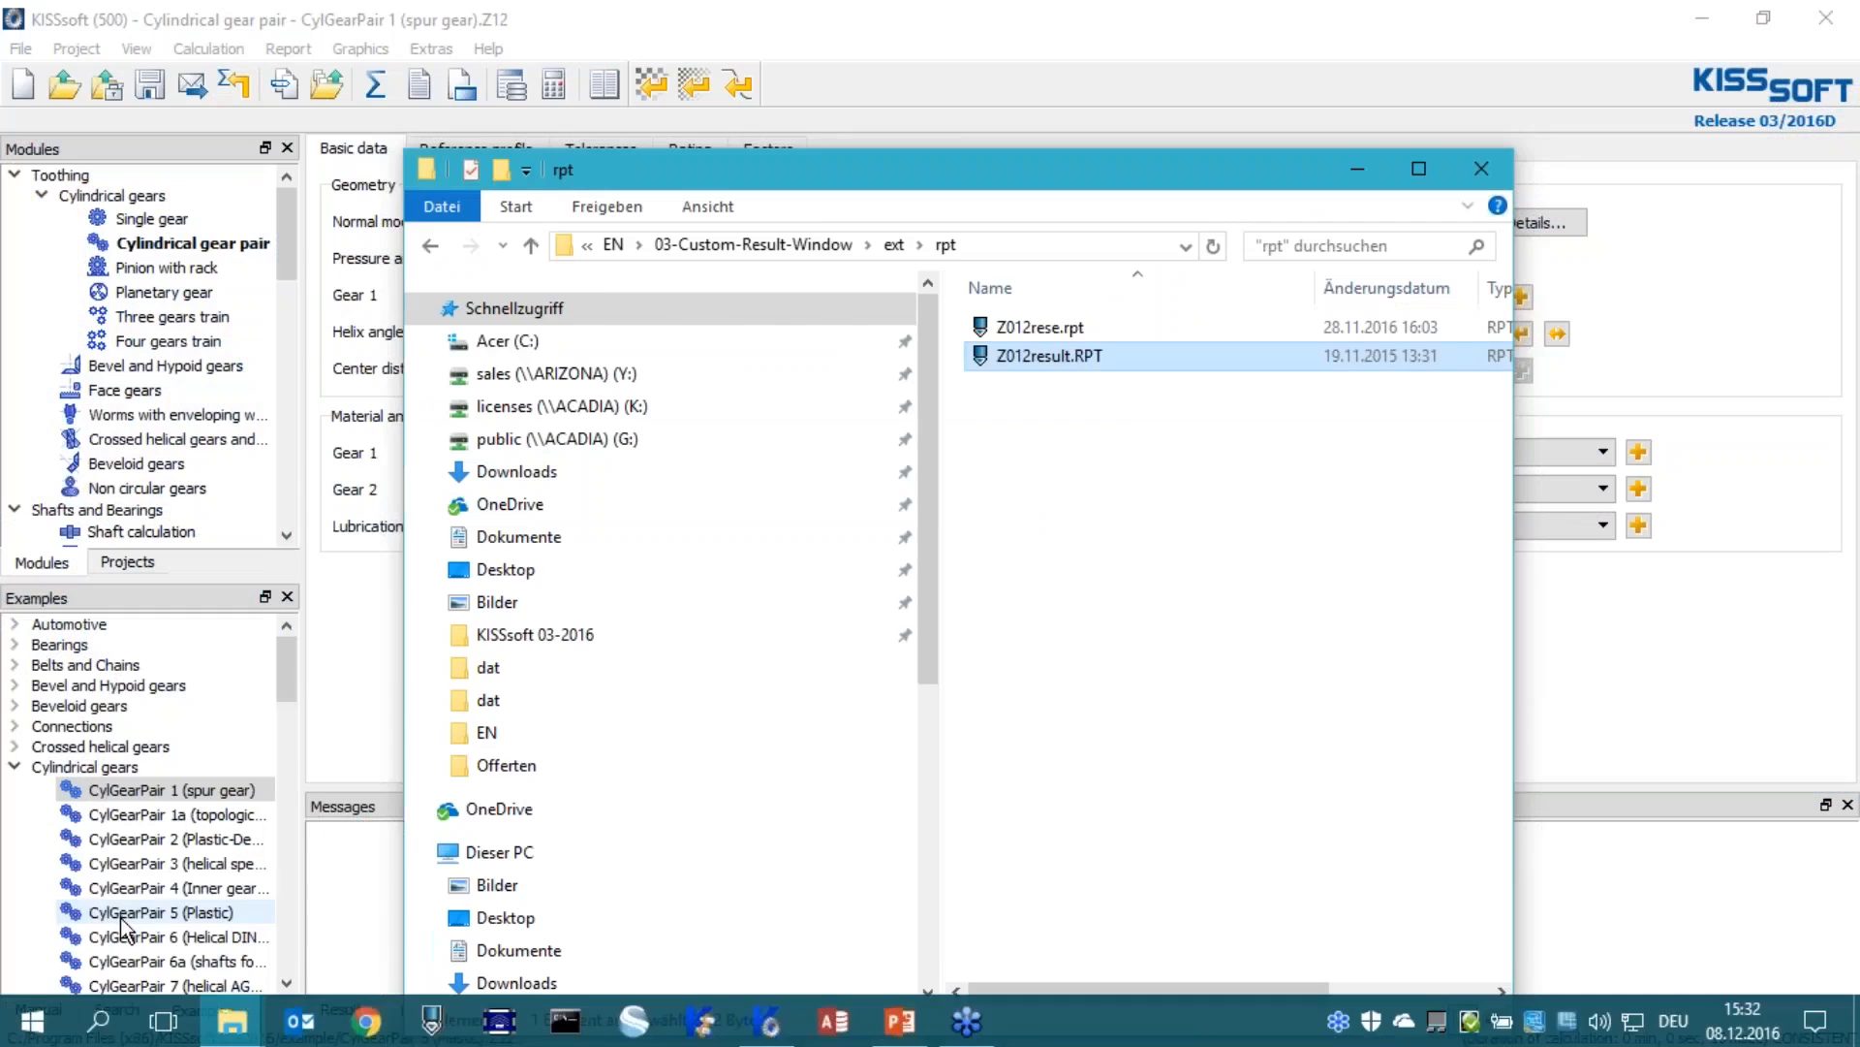
left_click(808, 245)
left_click(788, 244)
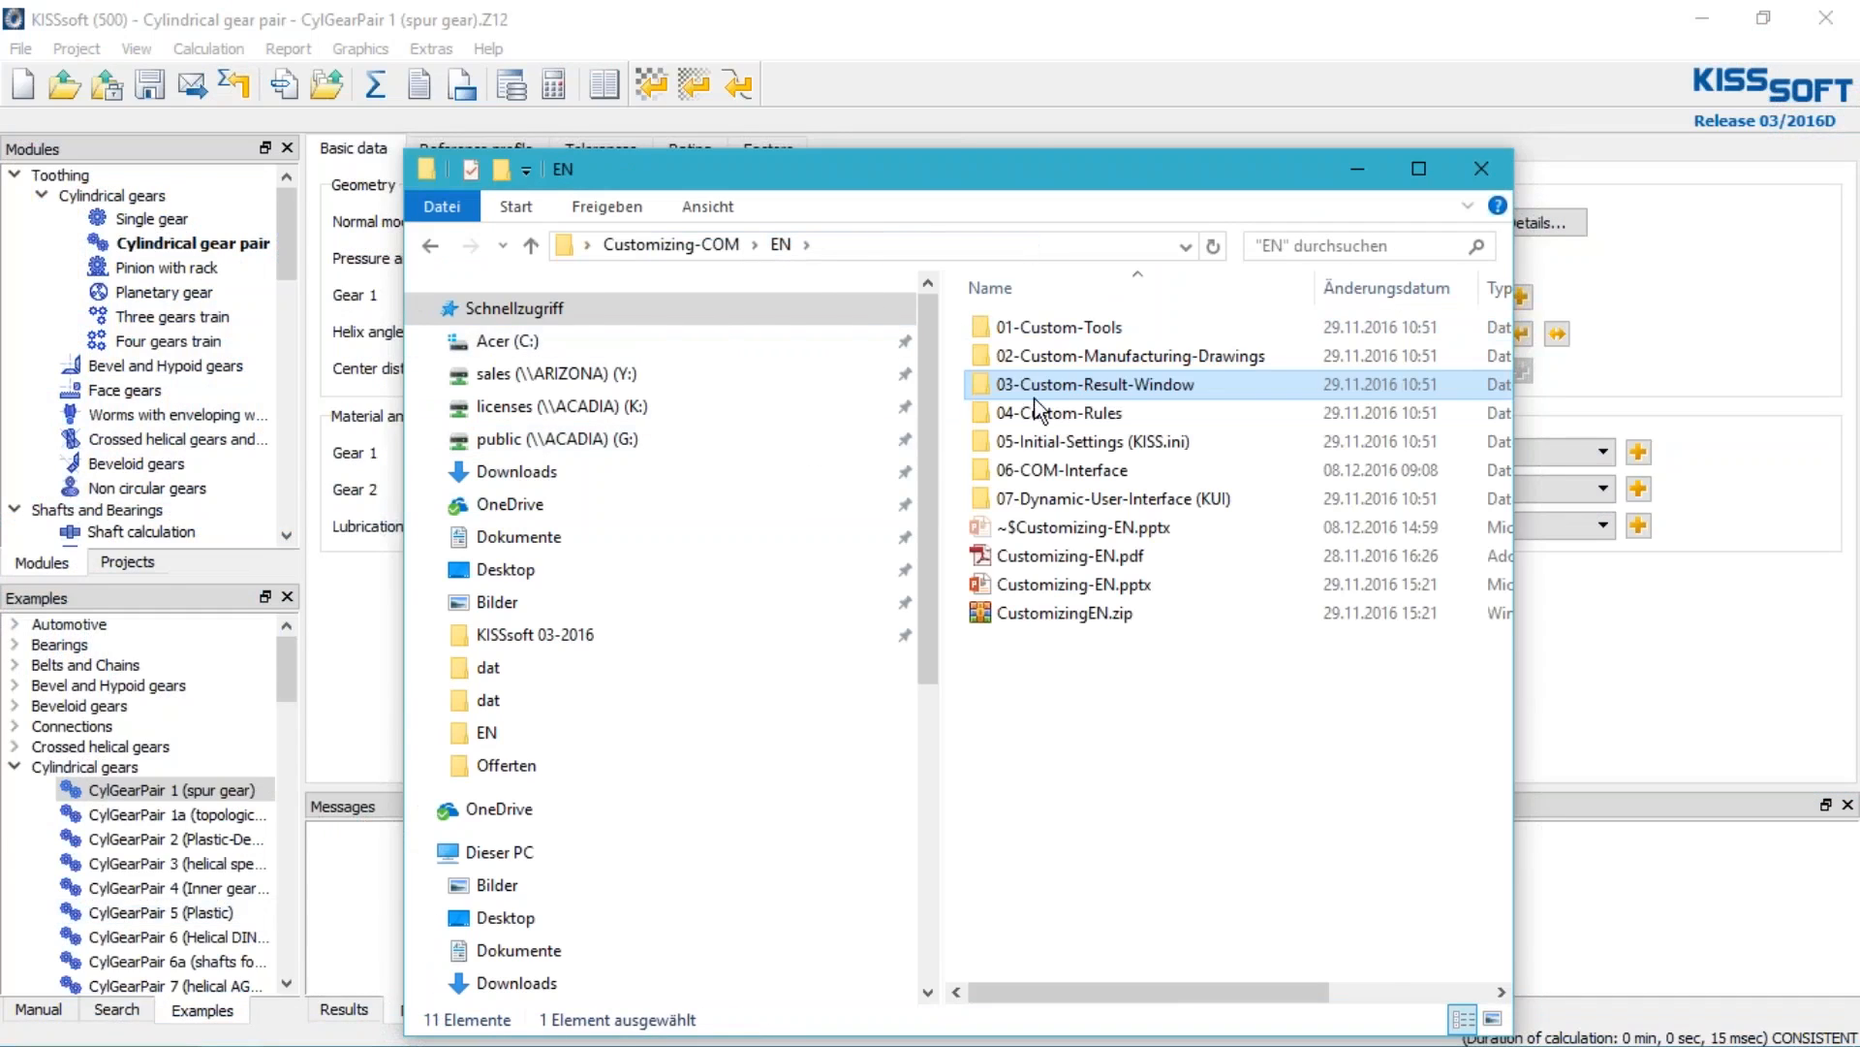
double_click(1062, 424)
double_click(1008, 328)
left_click(1022, 335)
double_click(1021, 334)
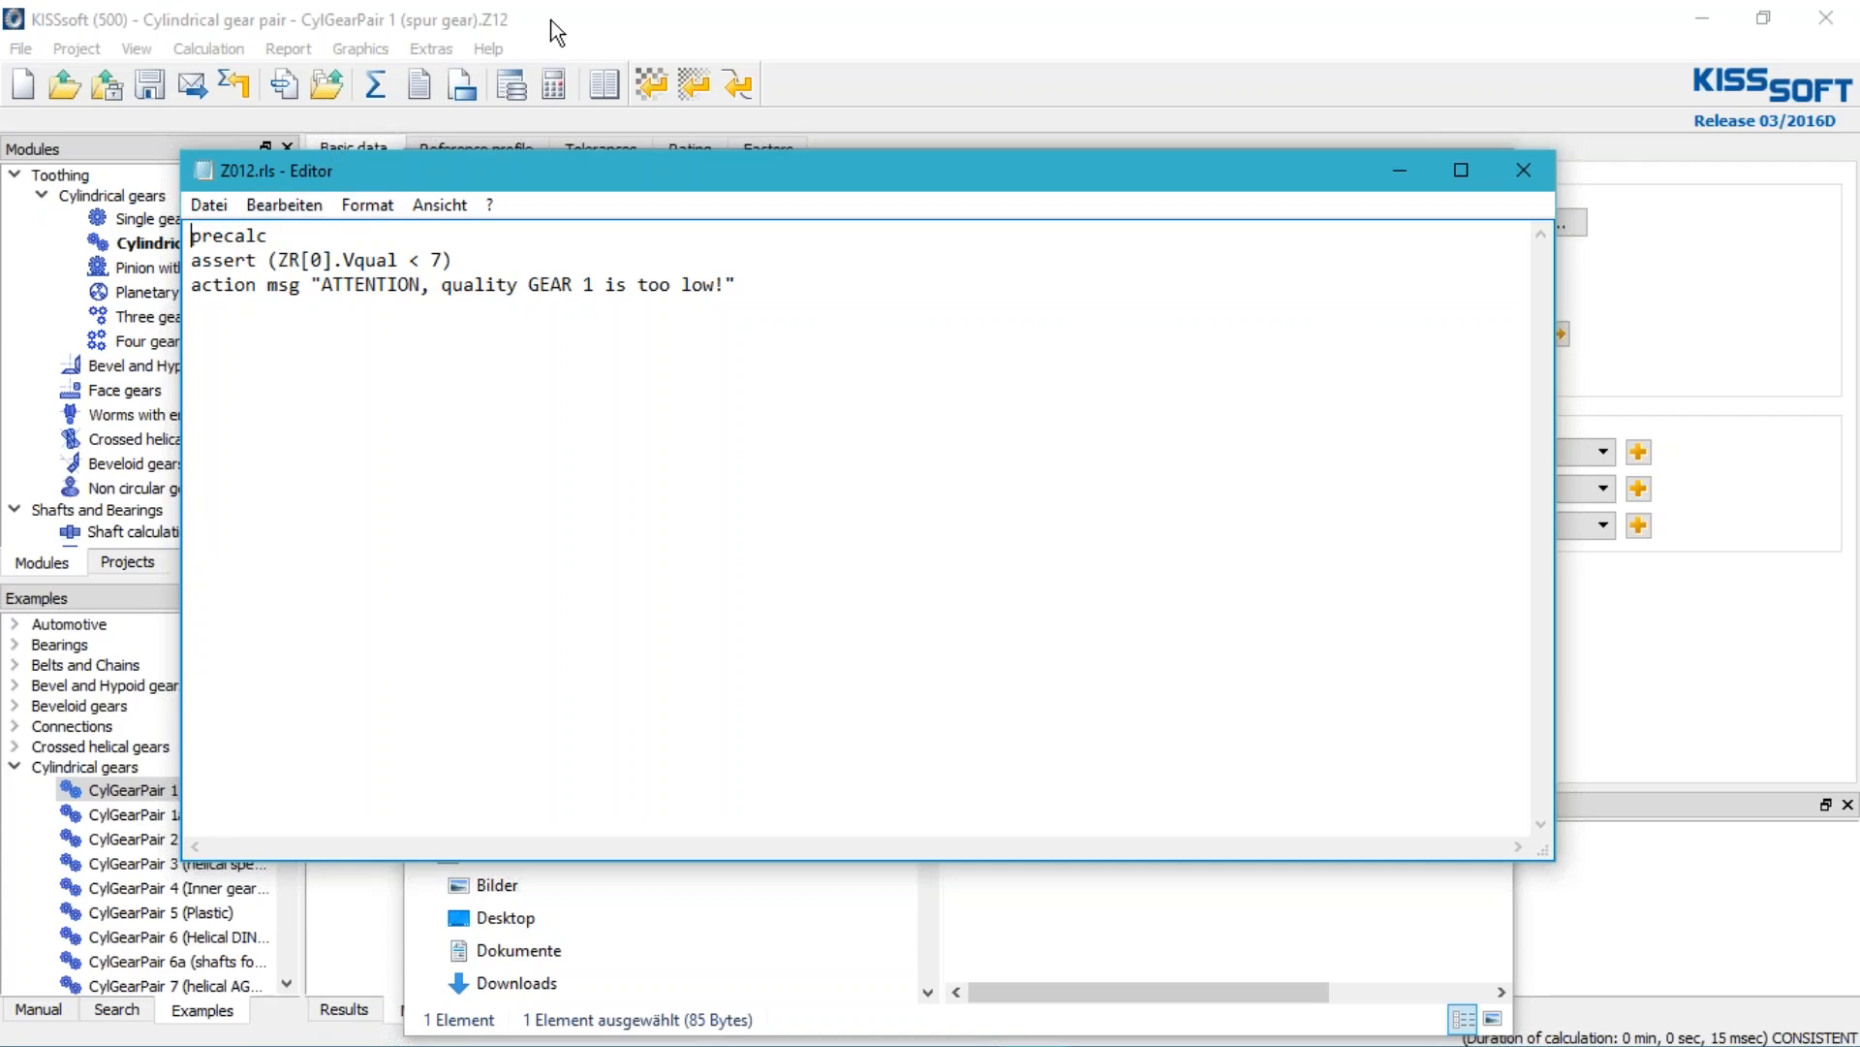
Uncover the KISSsoft quality inputs beside the Z012.rls editor and compare the rule with Gear 1's quality field
left_click_drag(696, 173, 1063, 551)
left_click(1358, 169)
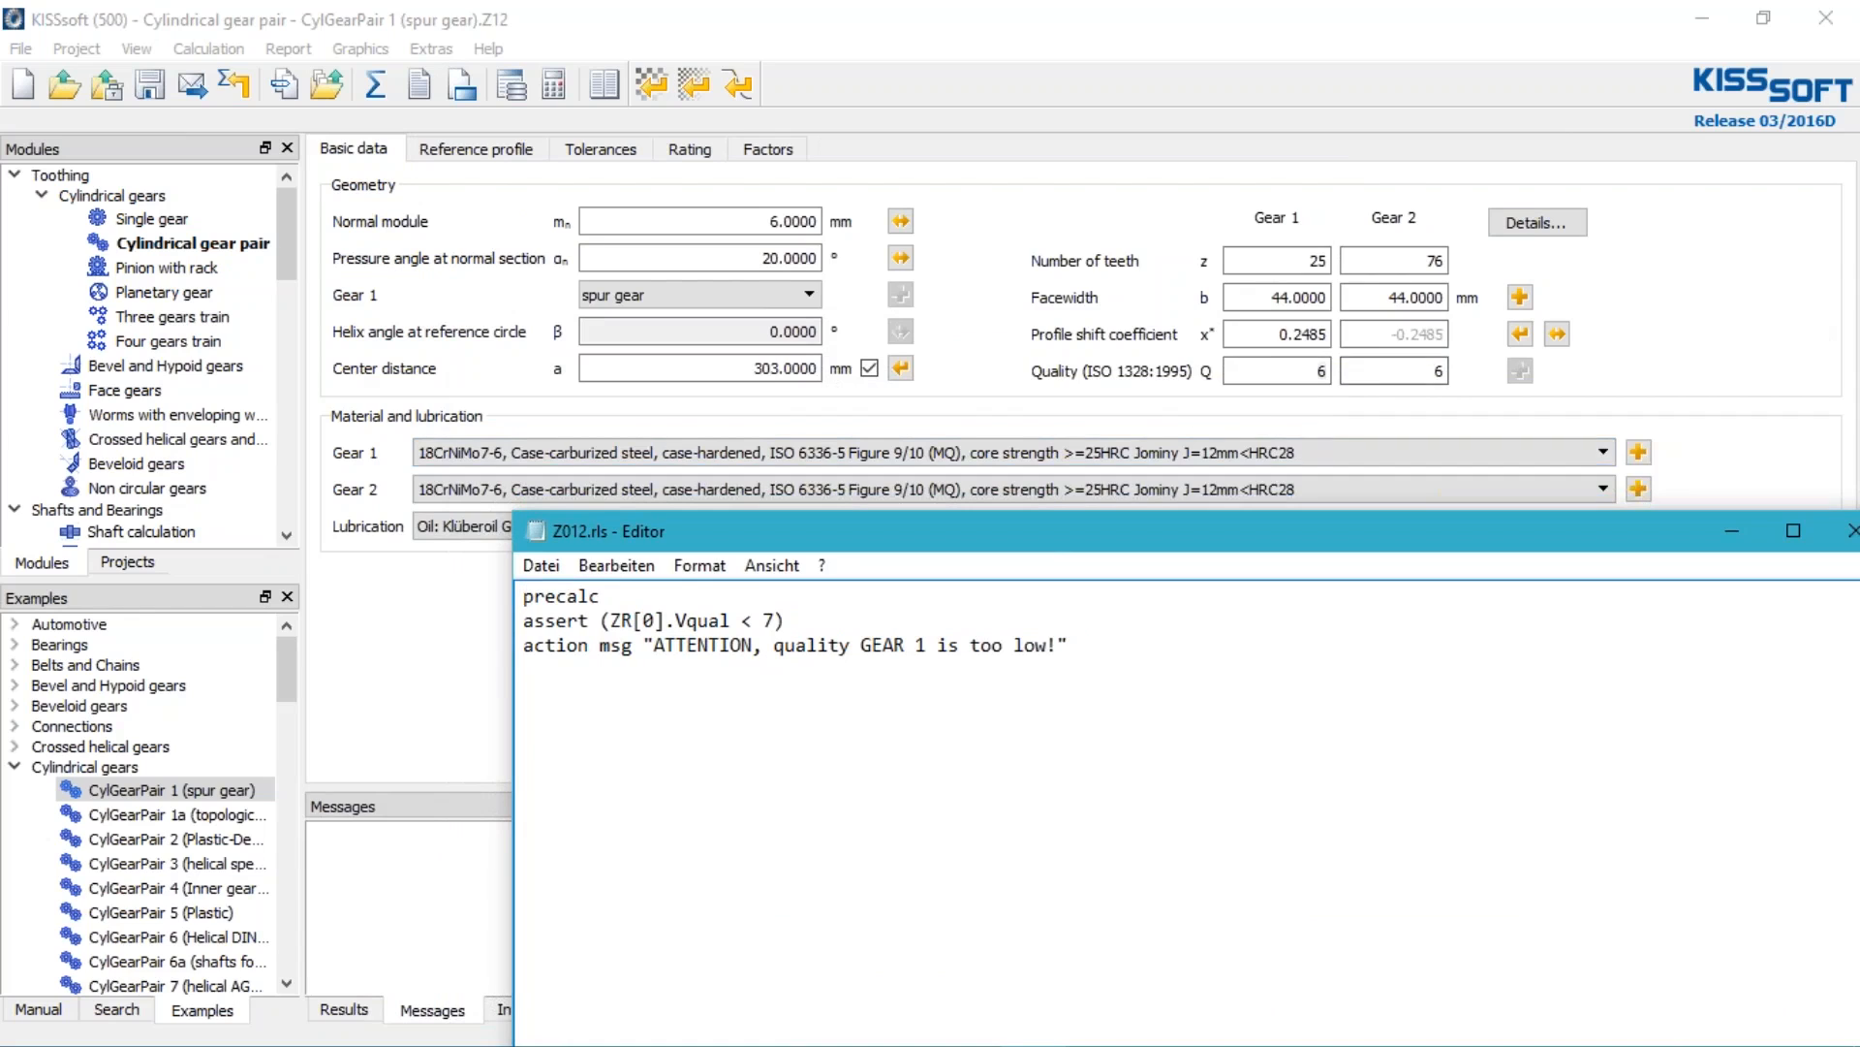
left_click(1303, 371)
key("alt+Tab")
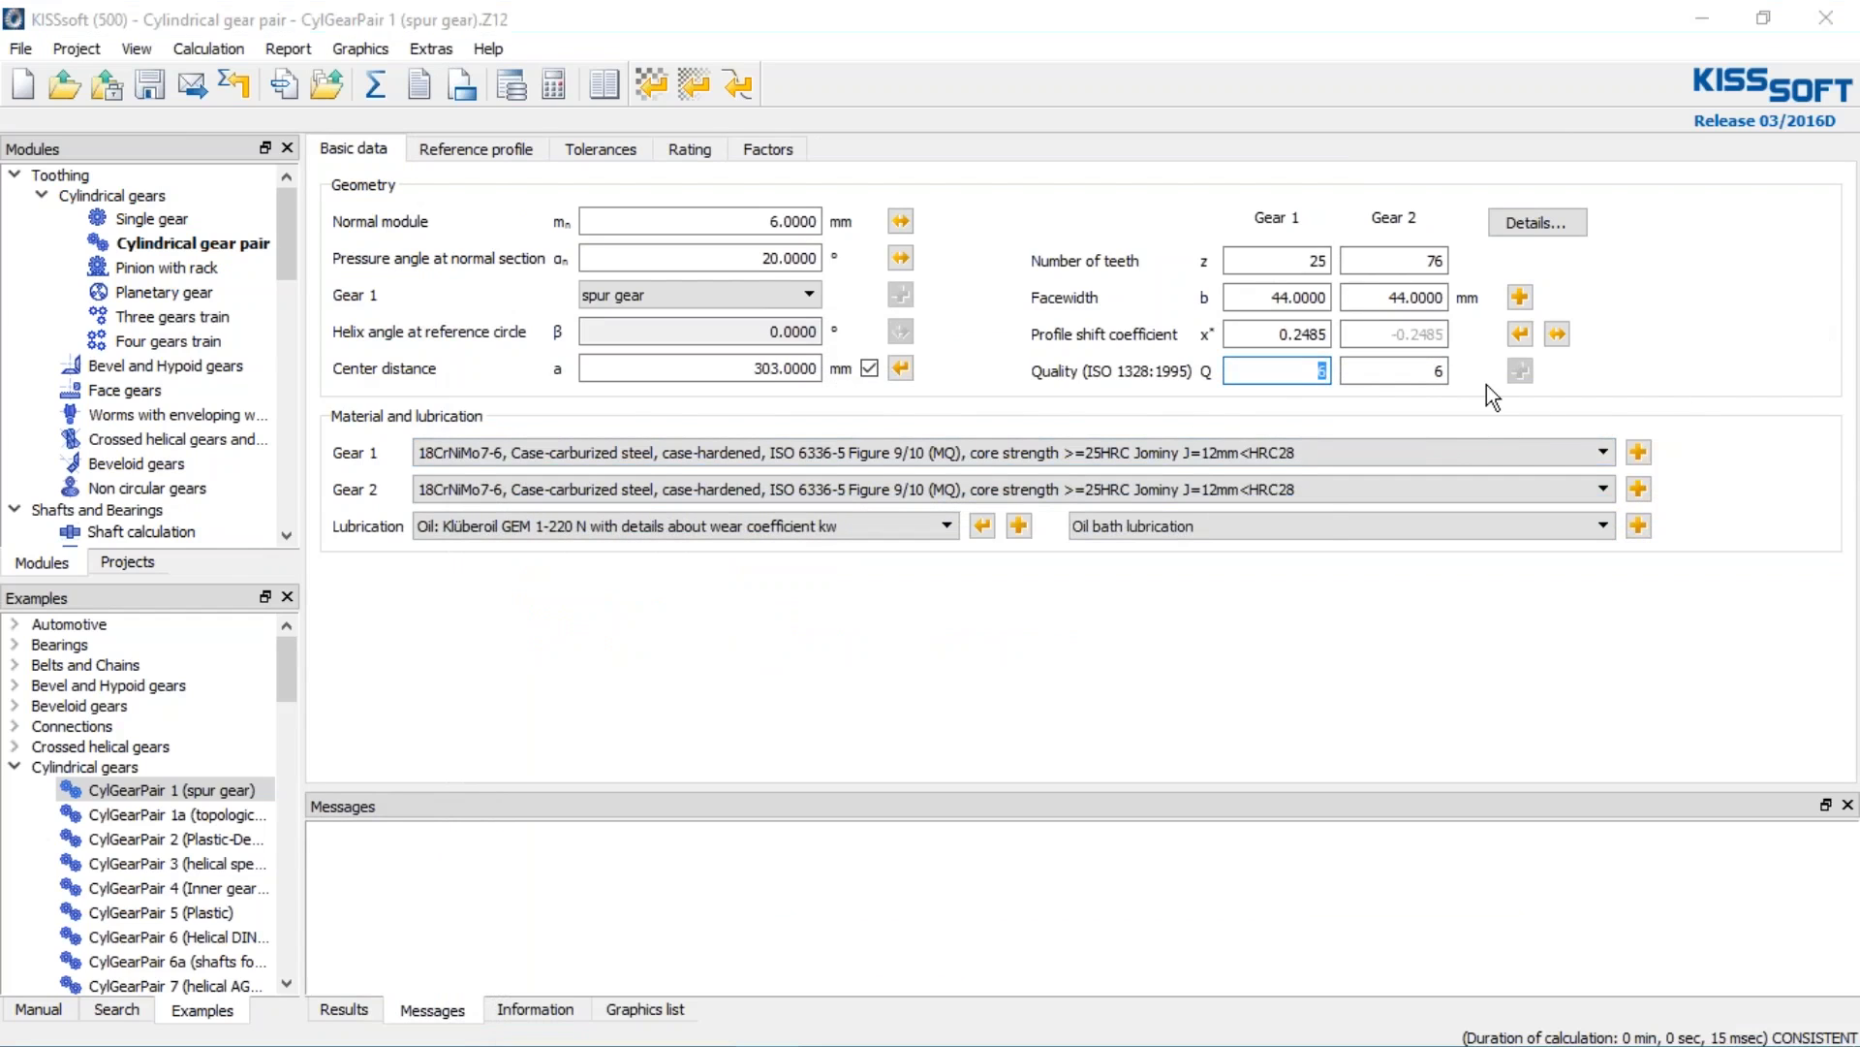
key("alt+Tab")
key("alt+Tab")
key("alt+Tab")
key("alt+Tab")
key("alt+Tab")
key("alt+Tab")
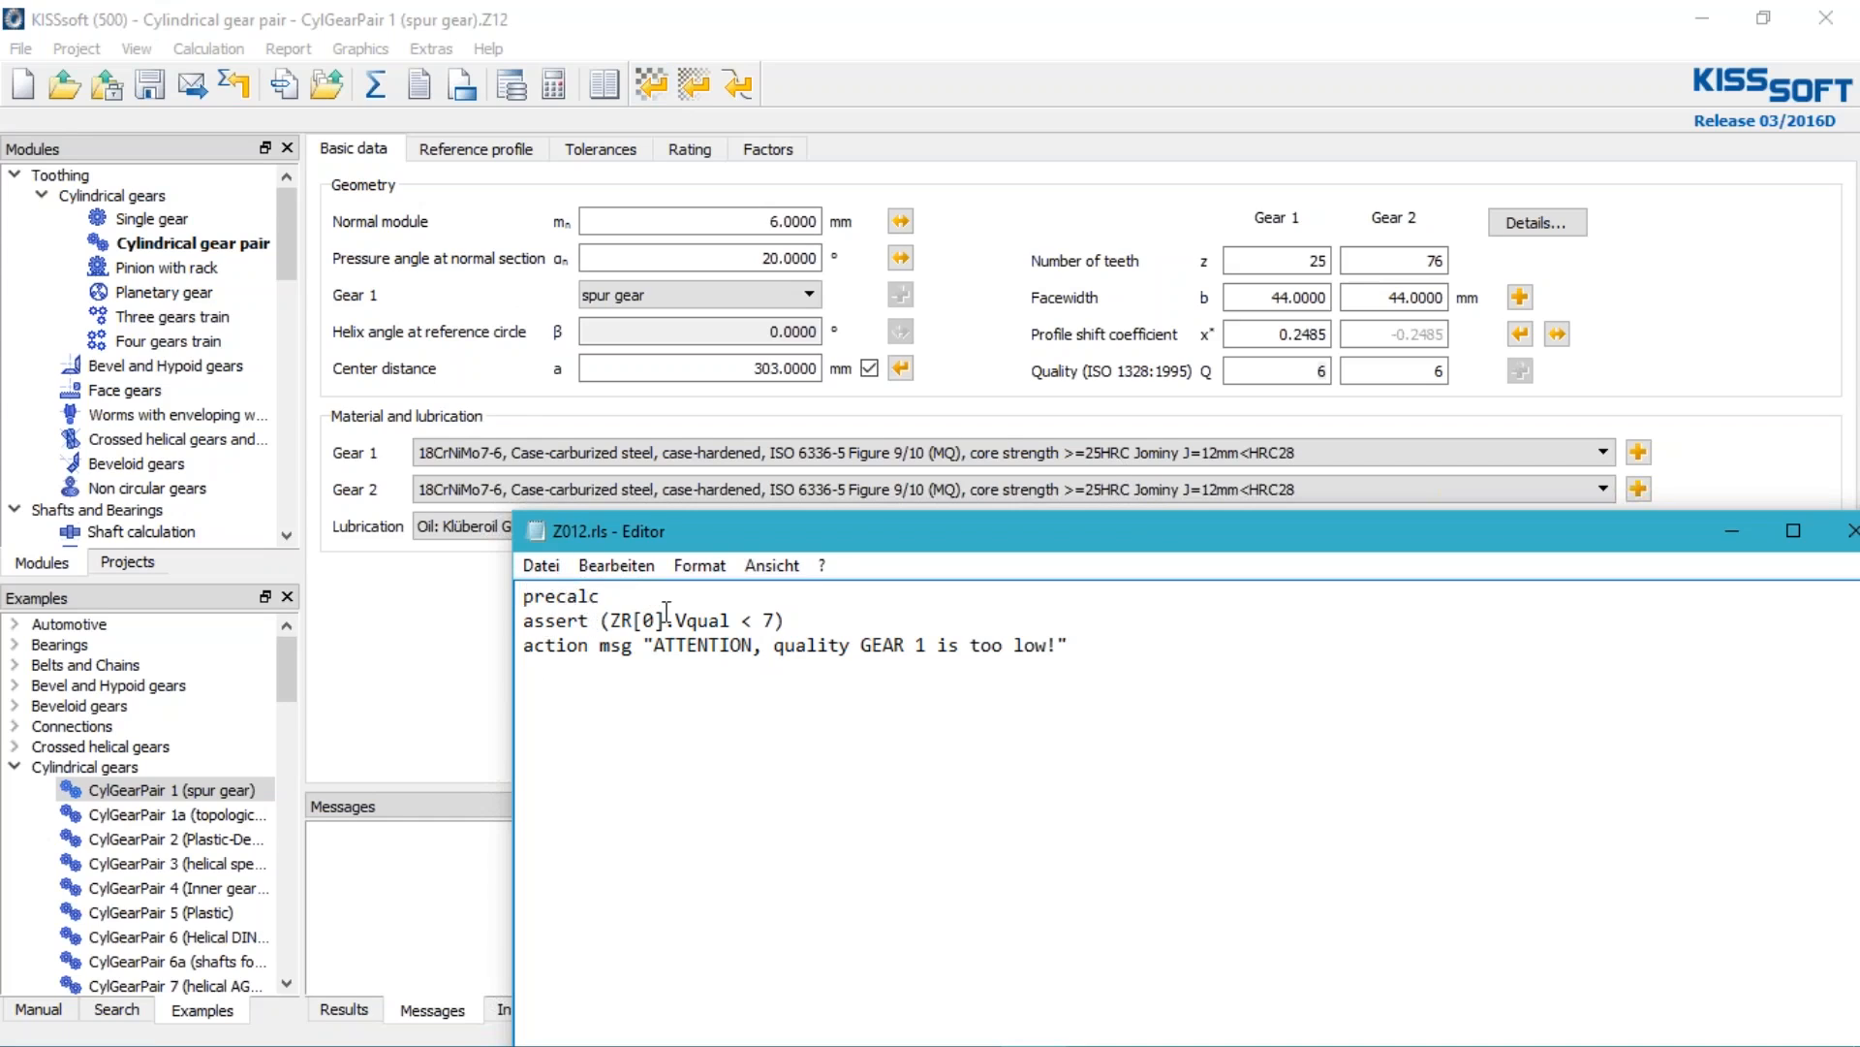
Review the condition (ZR[0].Vqual < 7) and the action message text in Z012.rls, and close the file
left_click(787, 620)
key("shift+Home")
left_click_drag(799, 622, 603, 625)
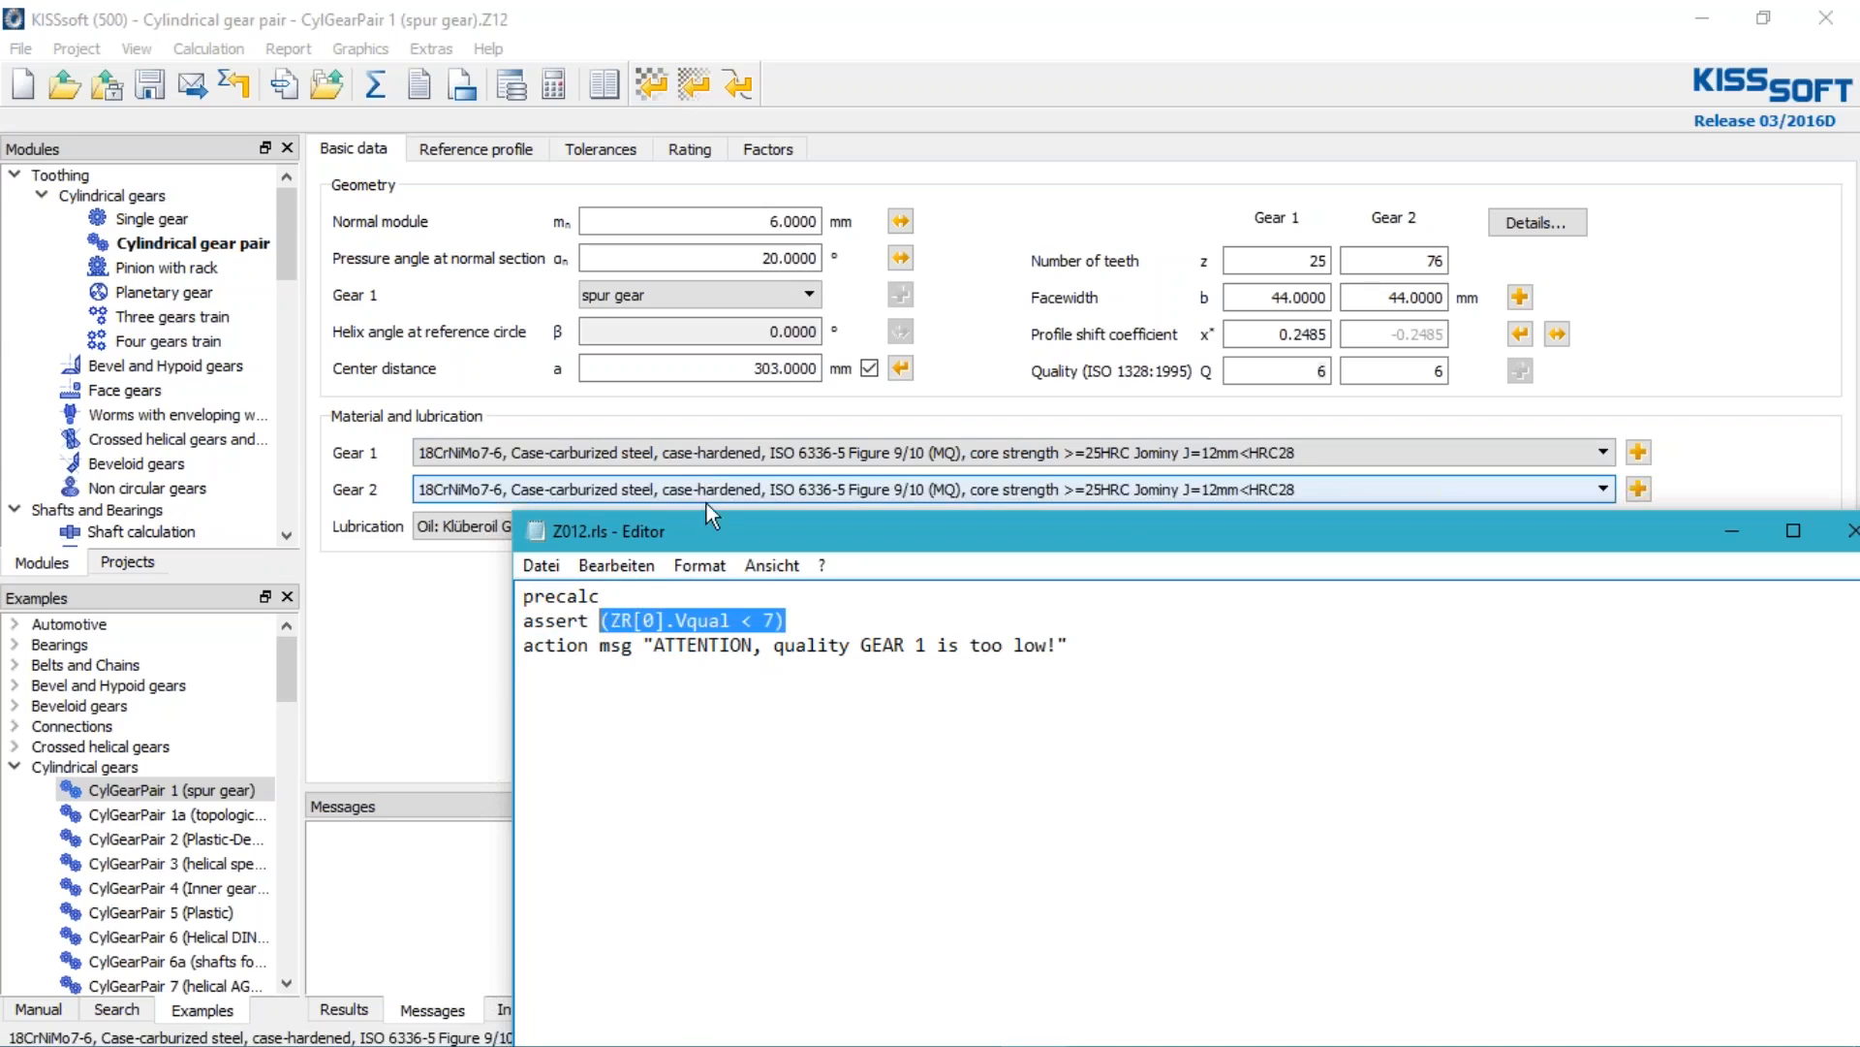
left_click_drag(524, 646, 1054, 645)
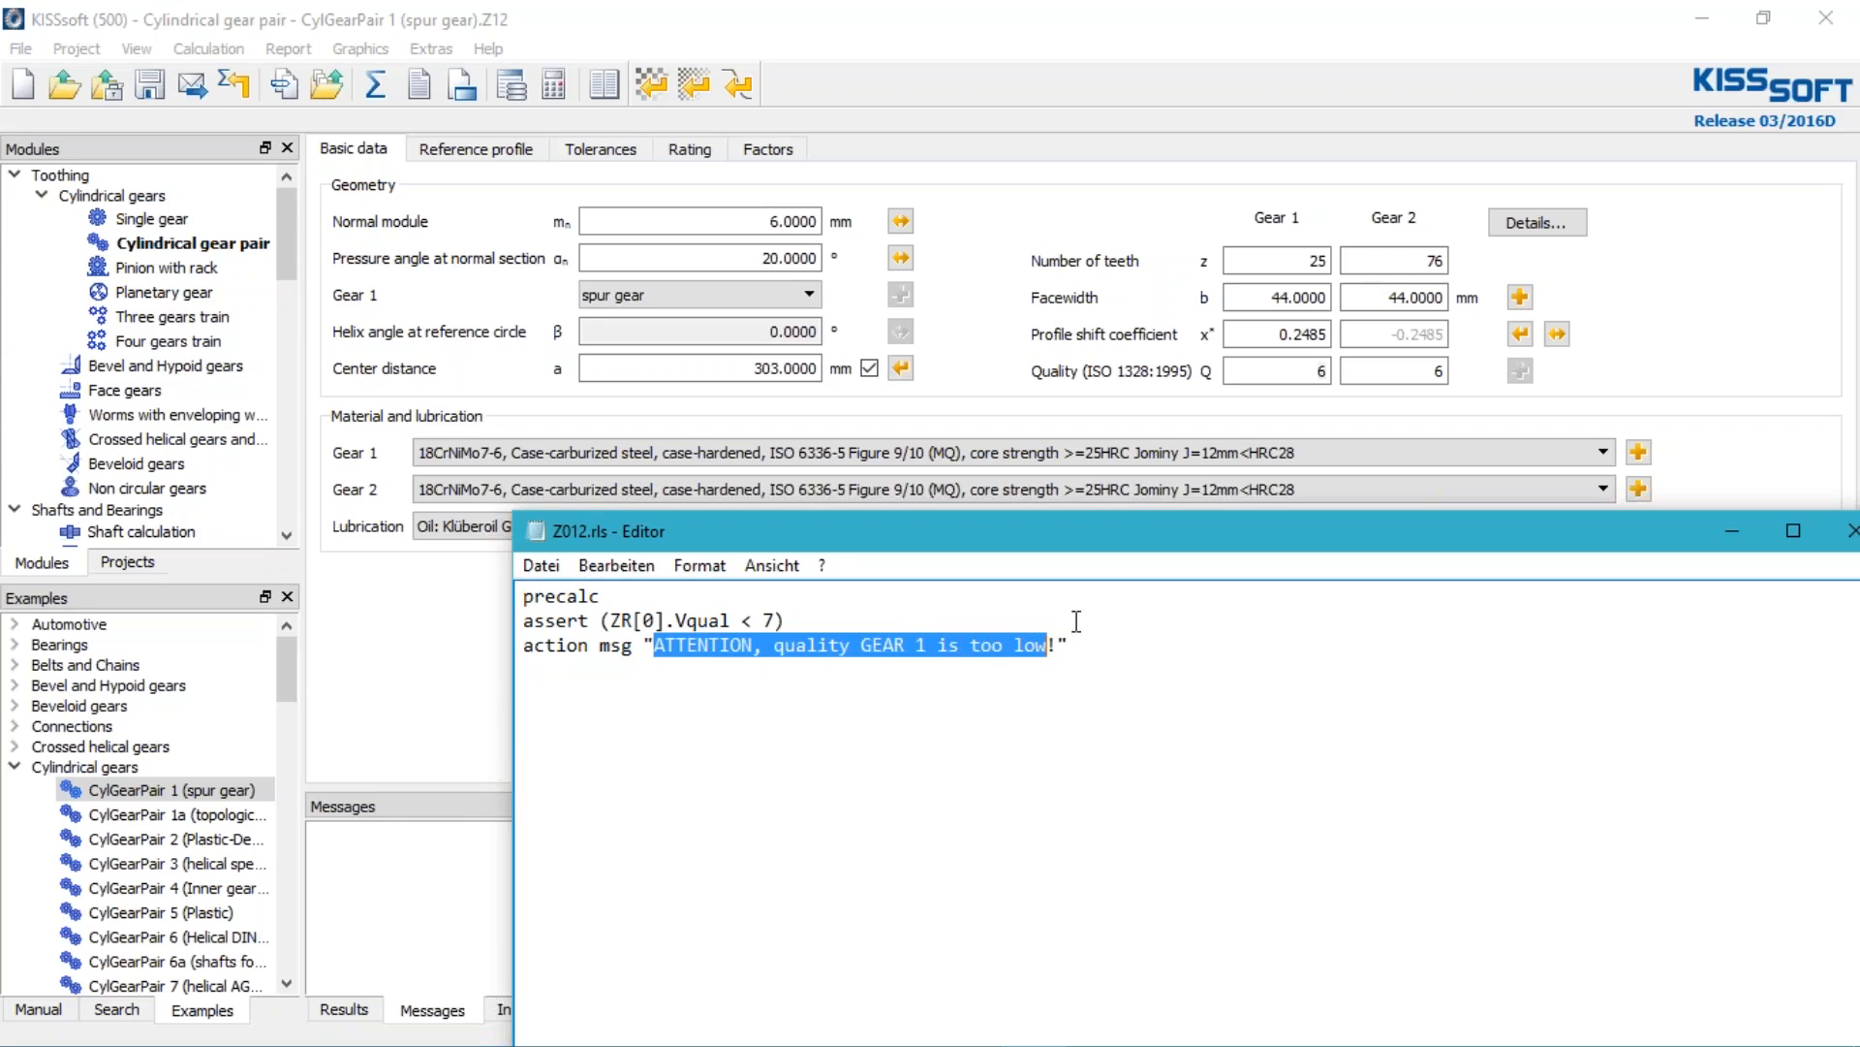
left_click(1852, 531)
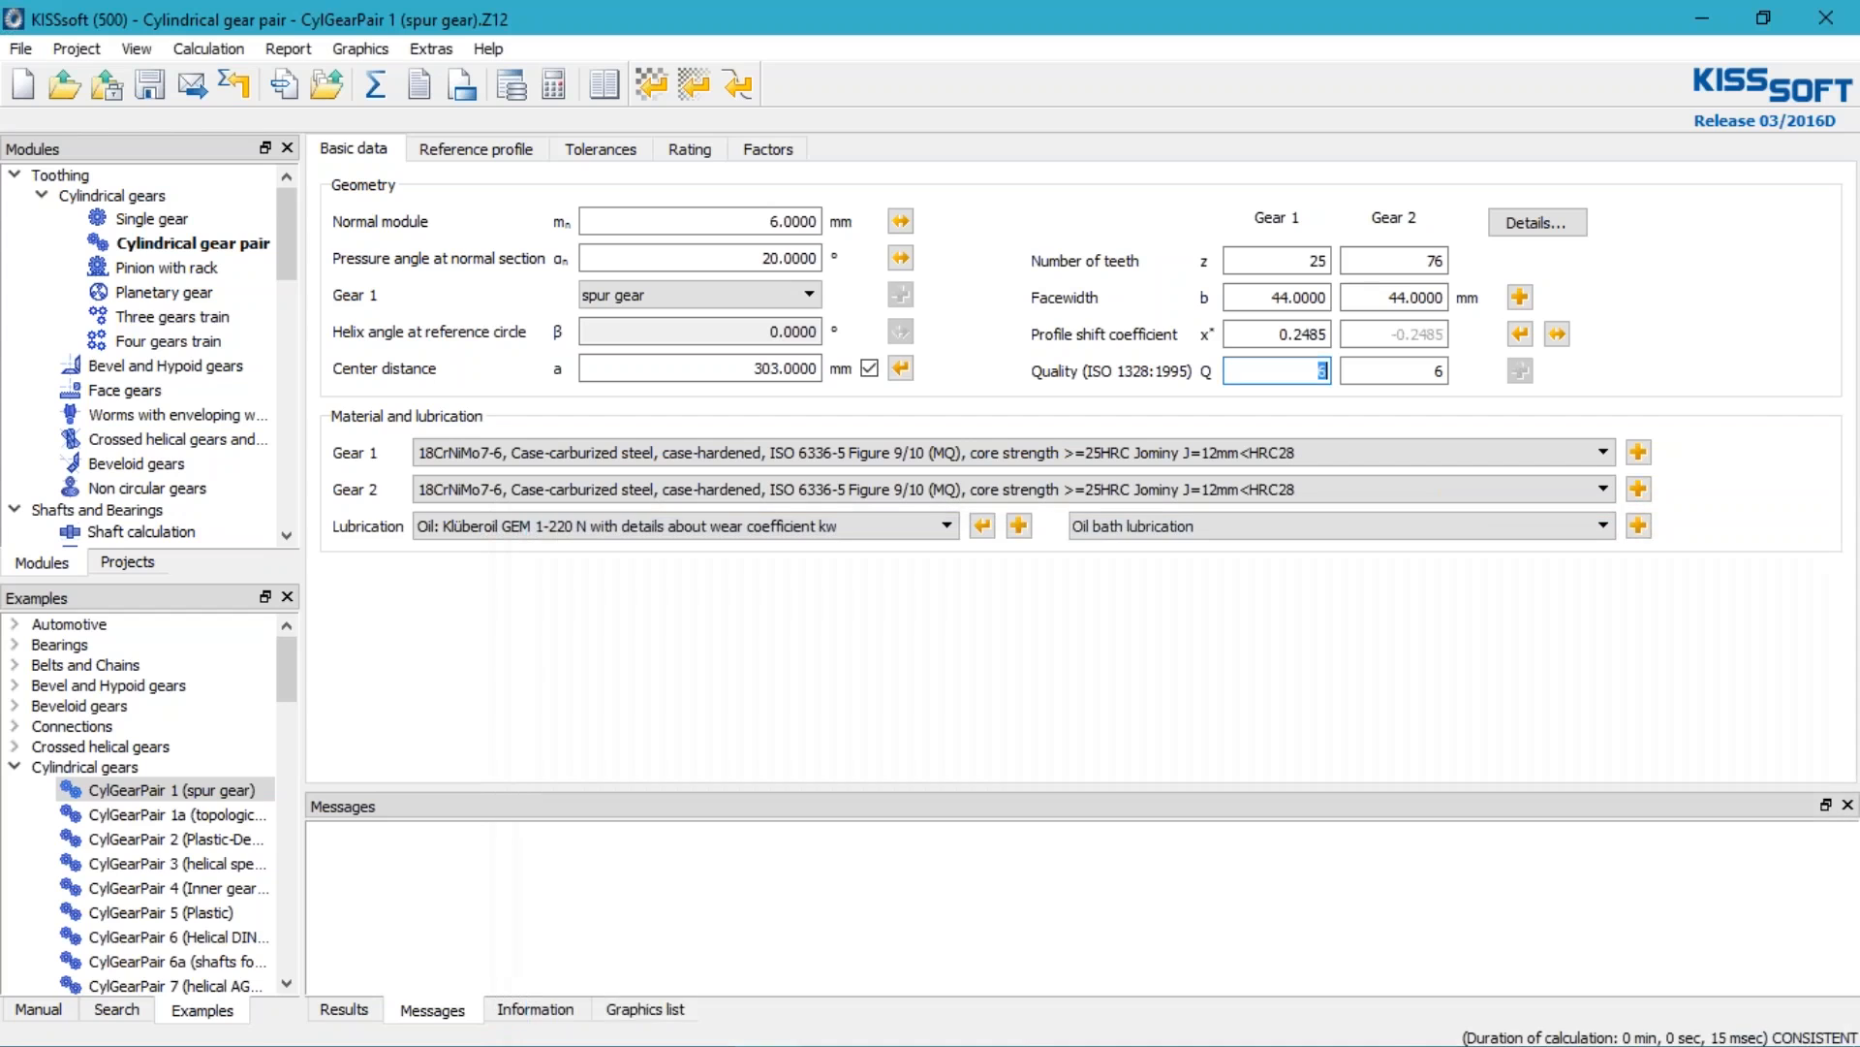
Copy Z012.rls from the 04-Custom-Rules template folder into the template folder of KISSsoft 03-2016 with administrator permission
mouse_move(247, 1037)
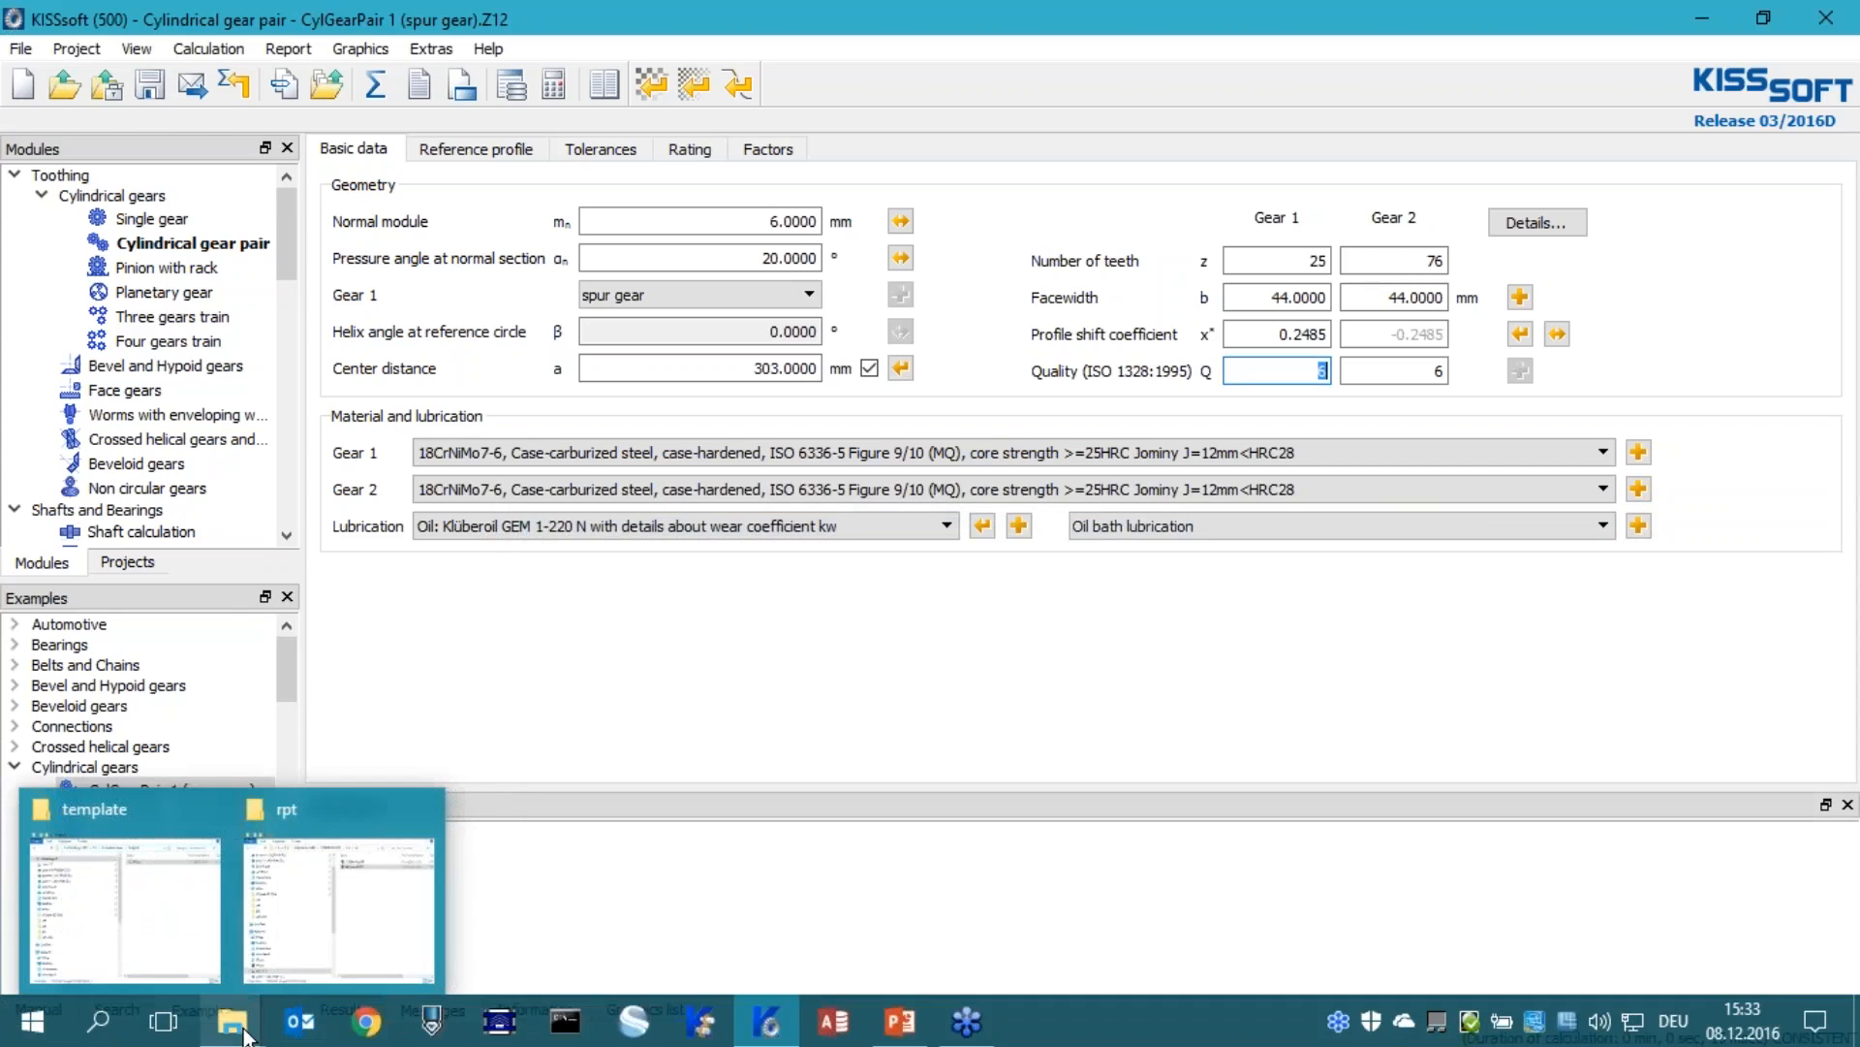
left_click(126, 901)
right_click(1014, 322)
left_click(1107, 846)
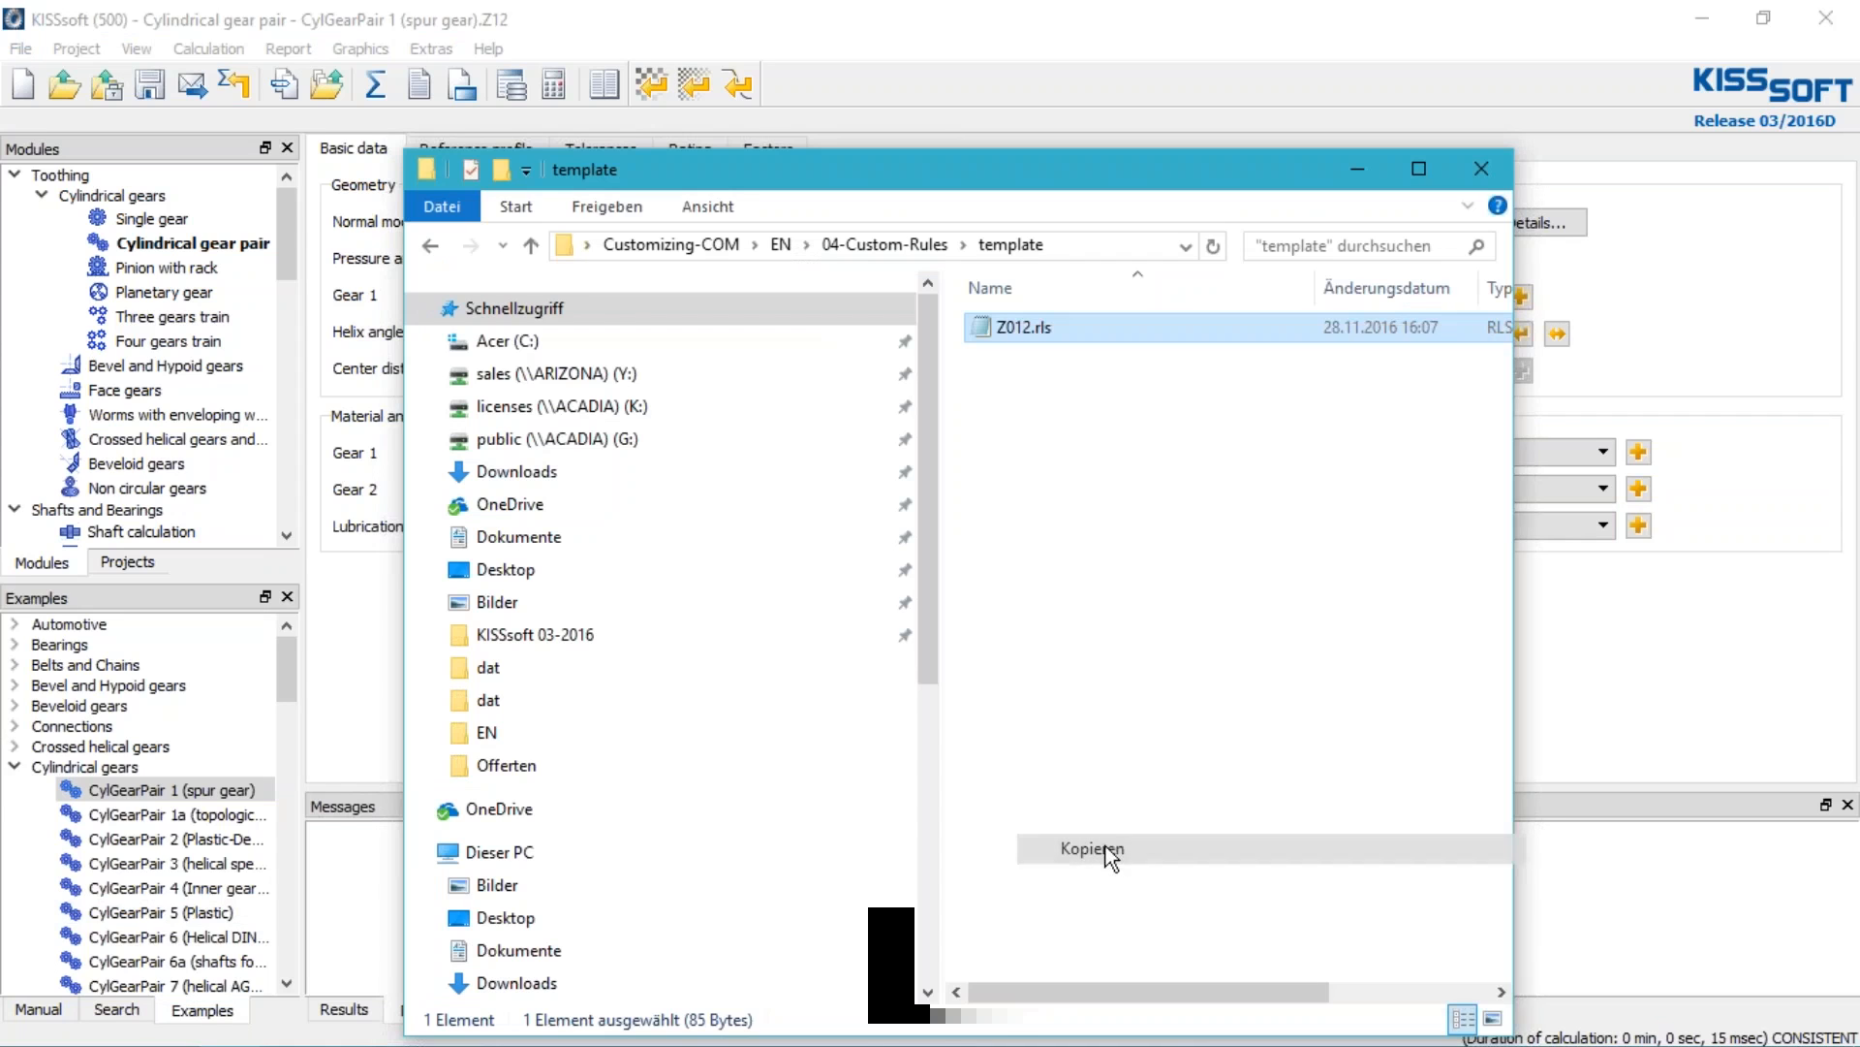
left_click(231, 1020)
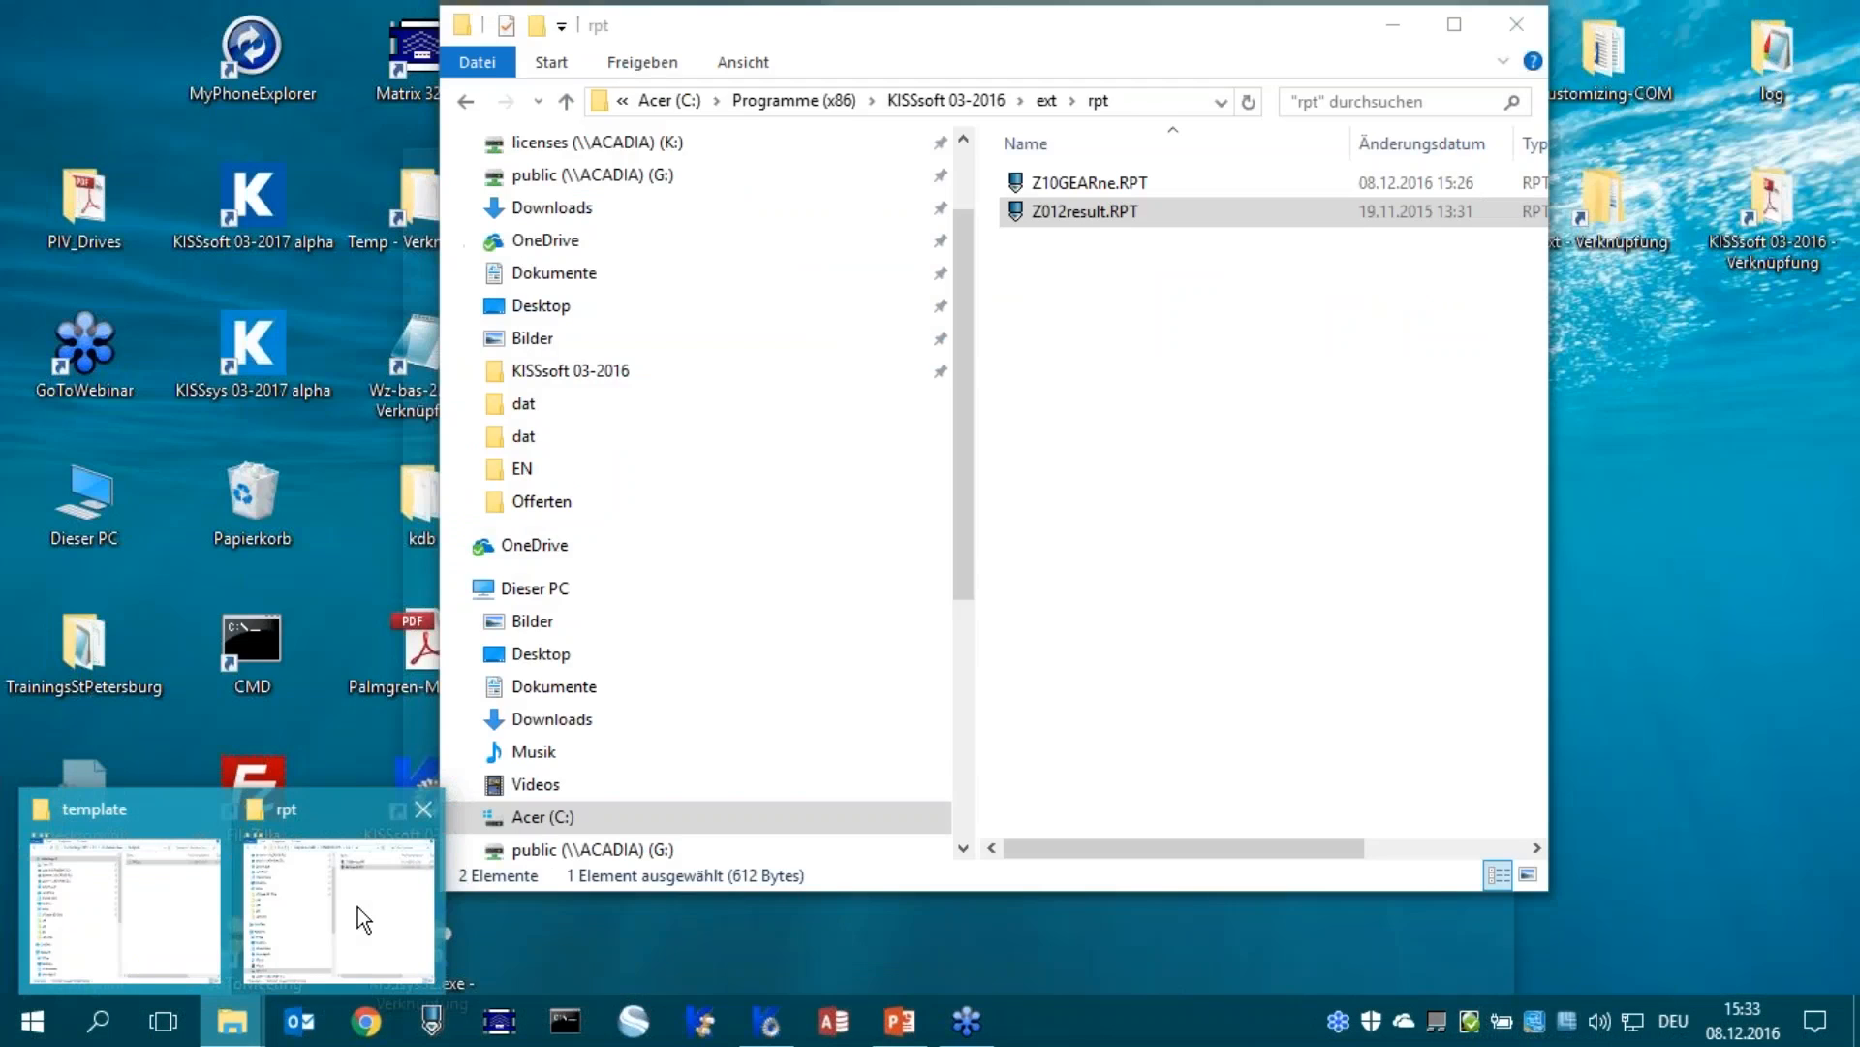
left_click(358, 907)
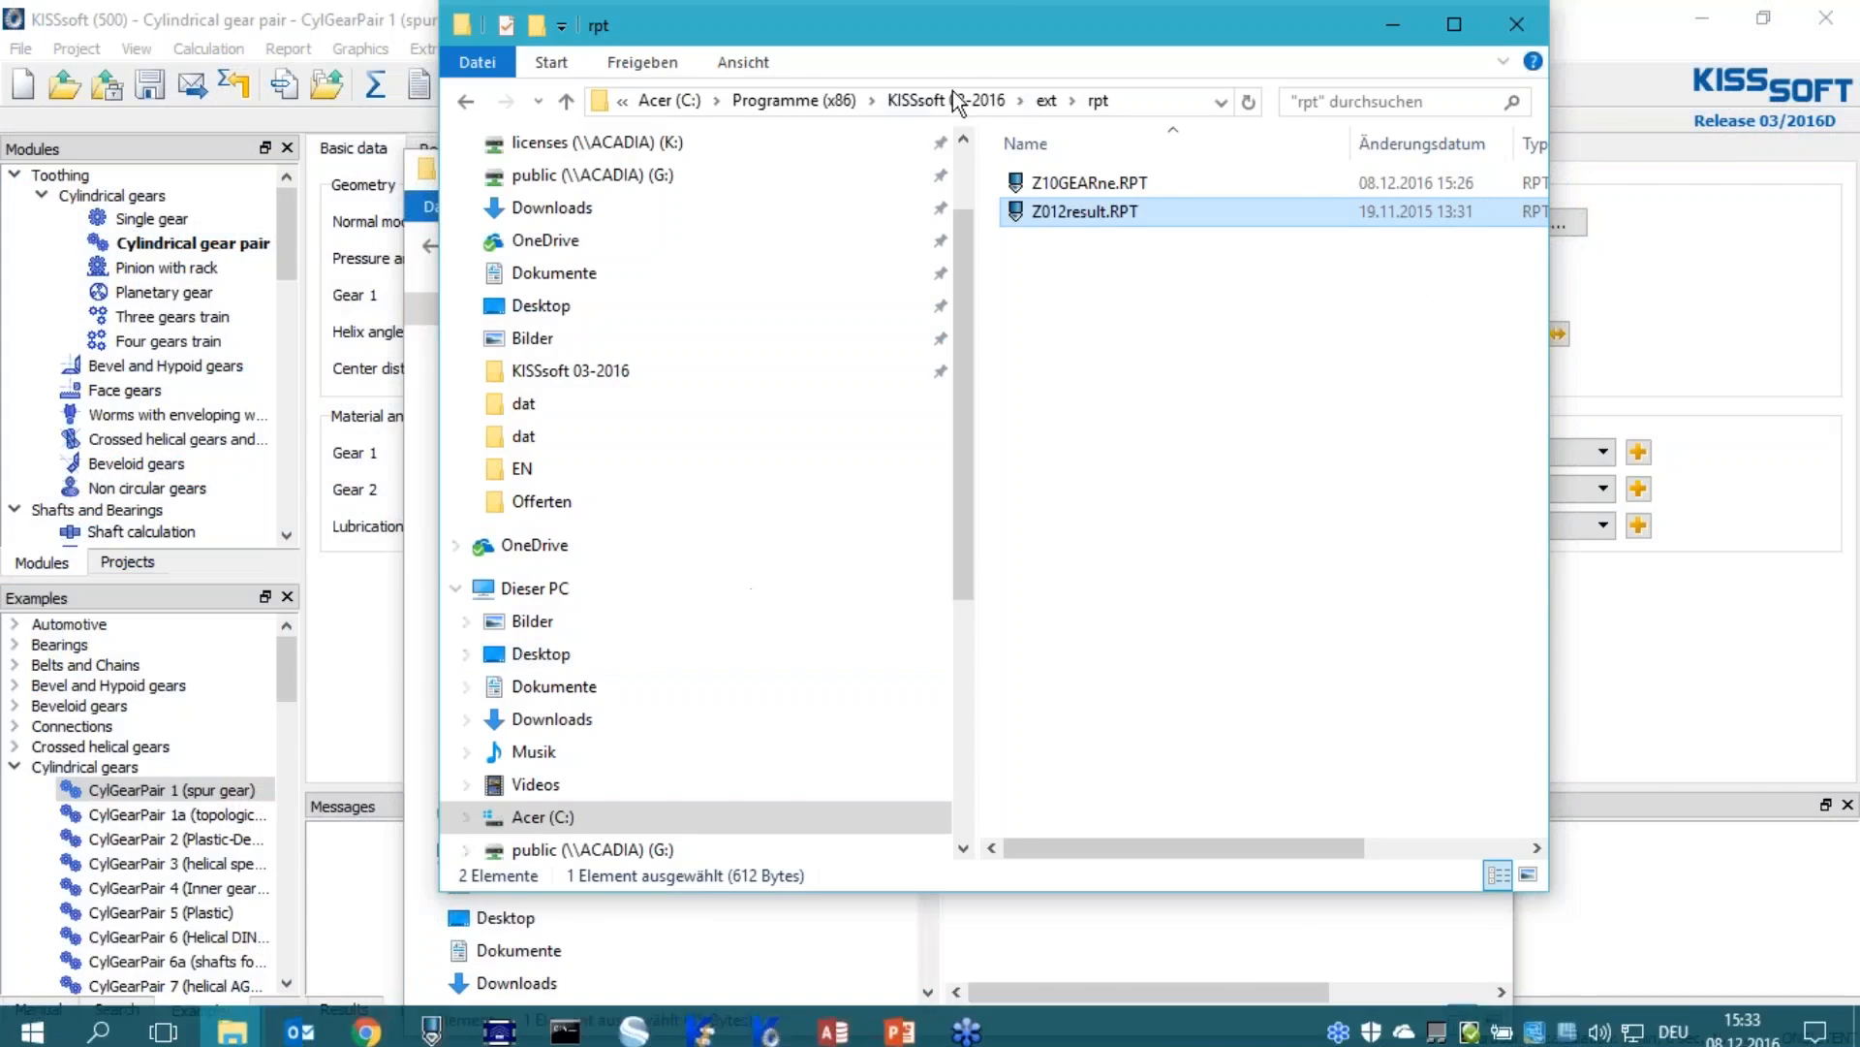
left_click(957, 100)
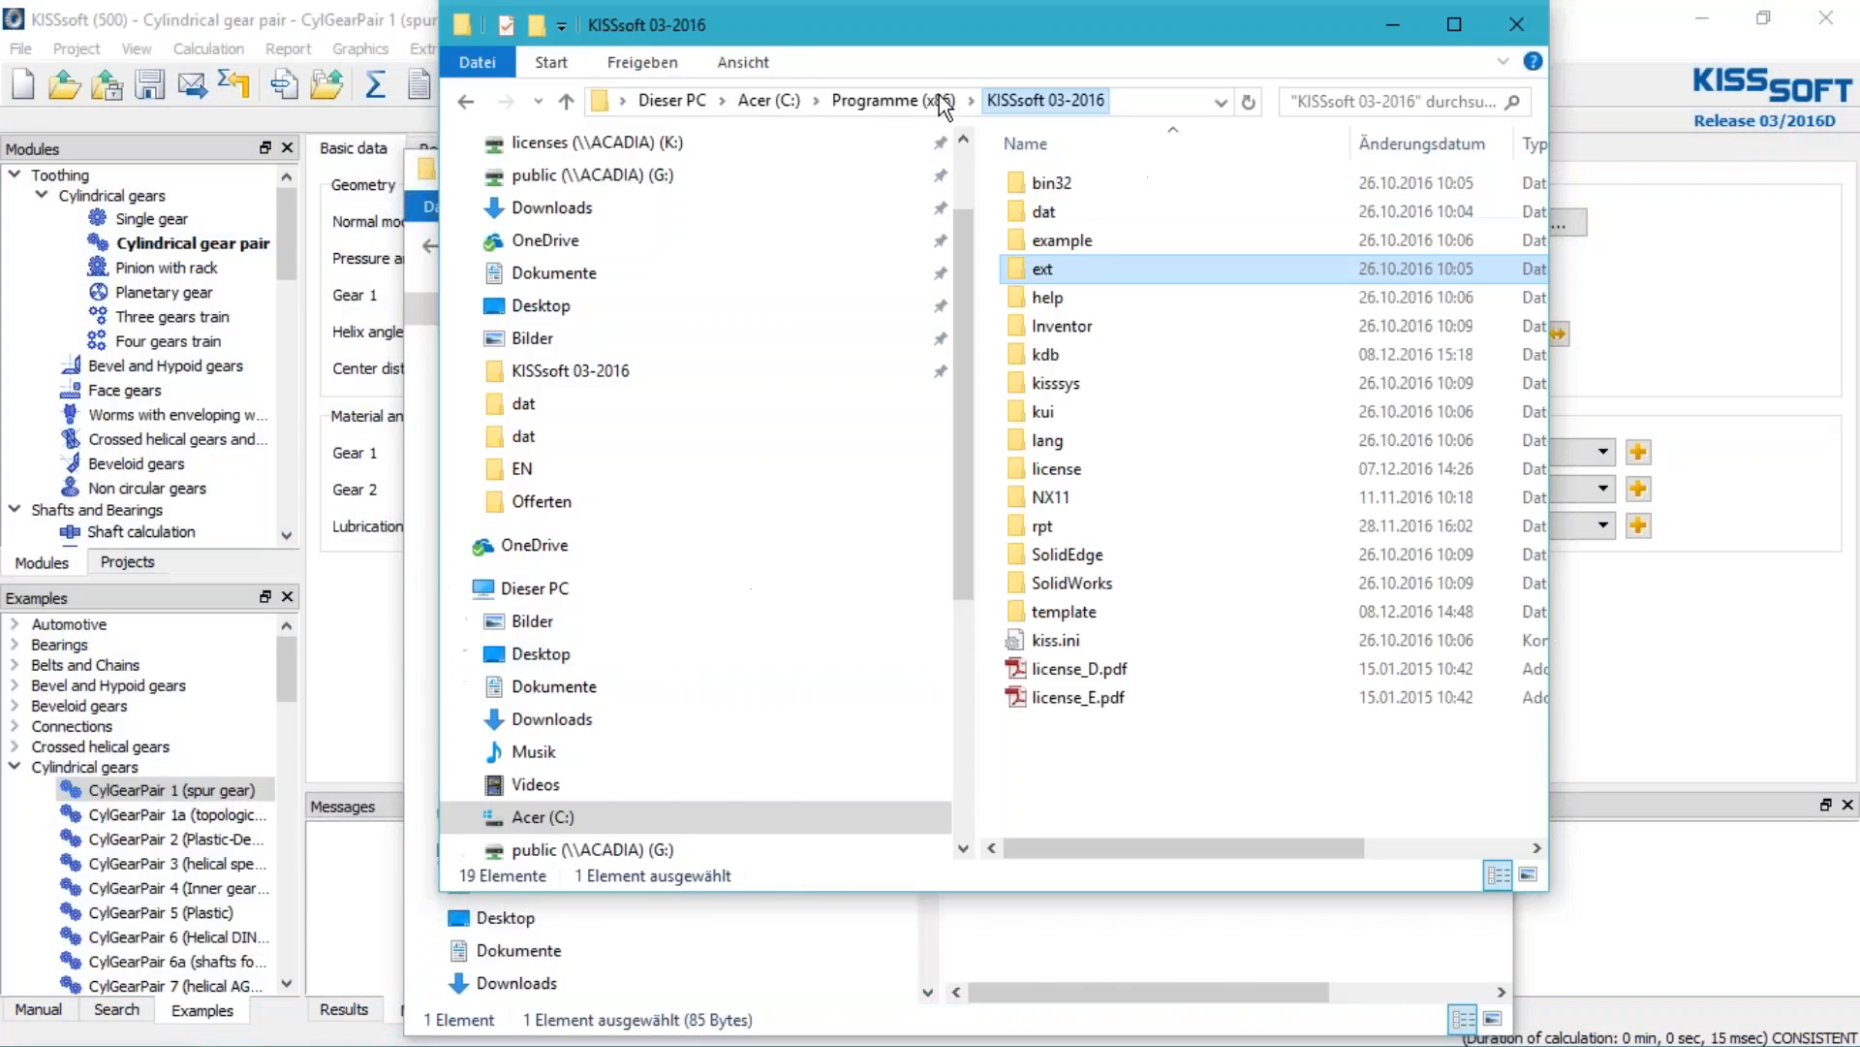
double_click(1054, 622)
right_click(1062, 779)
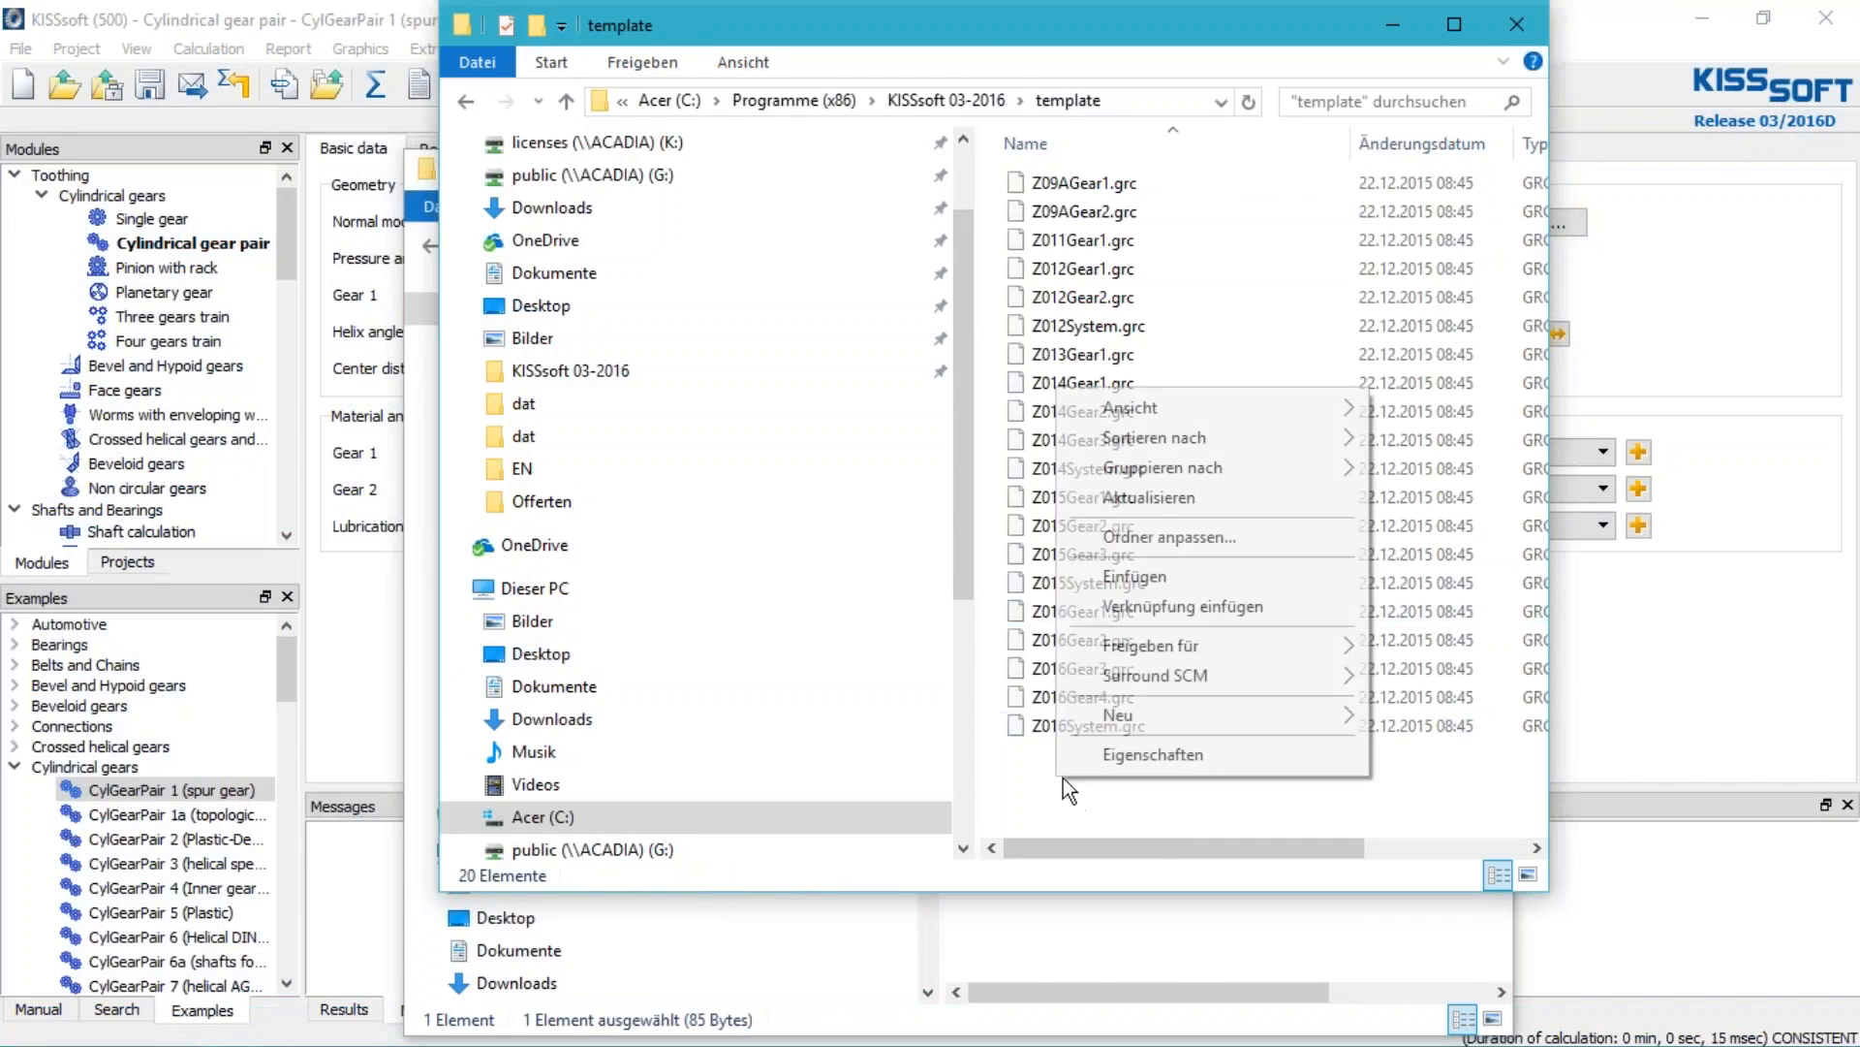
left_click(1124, 585)
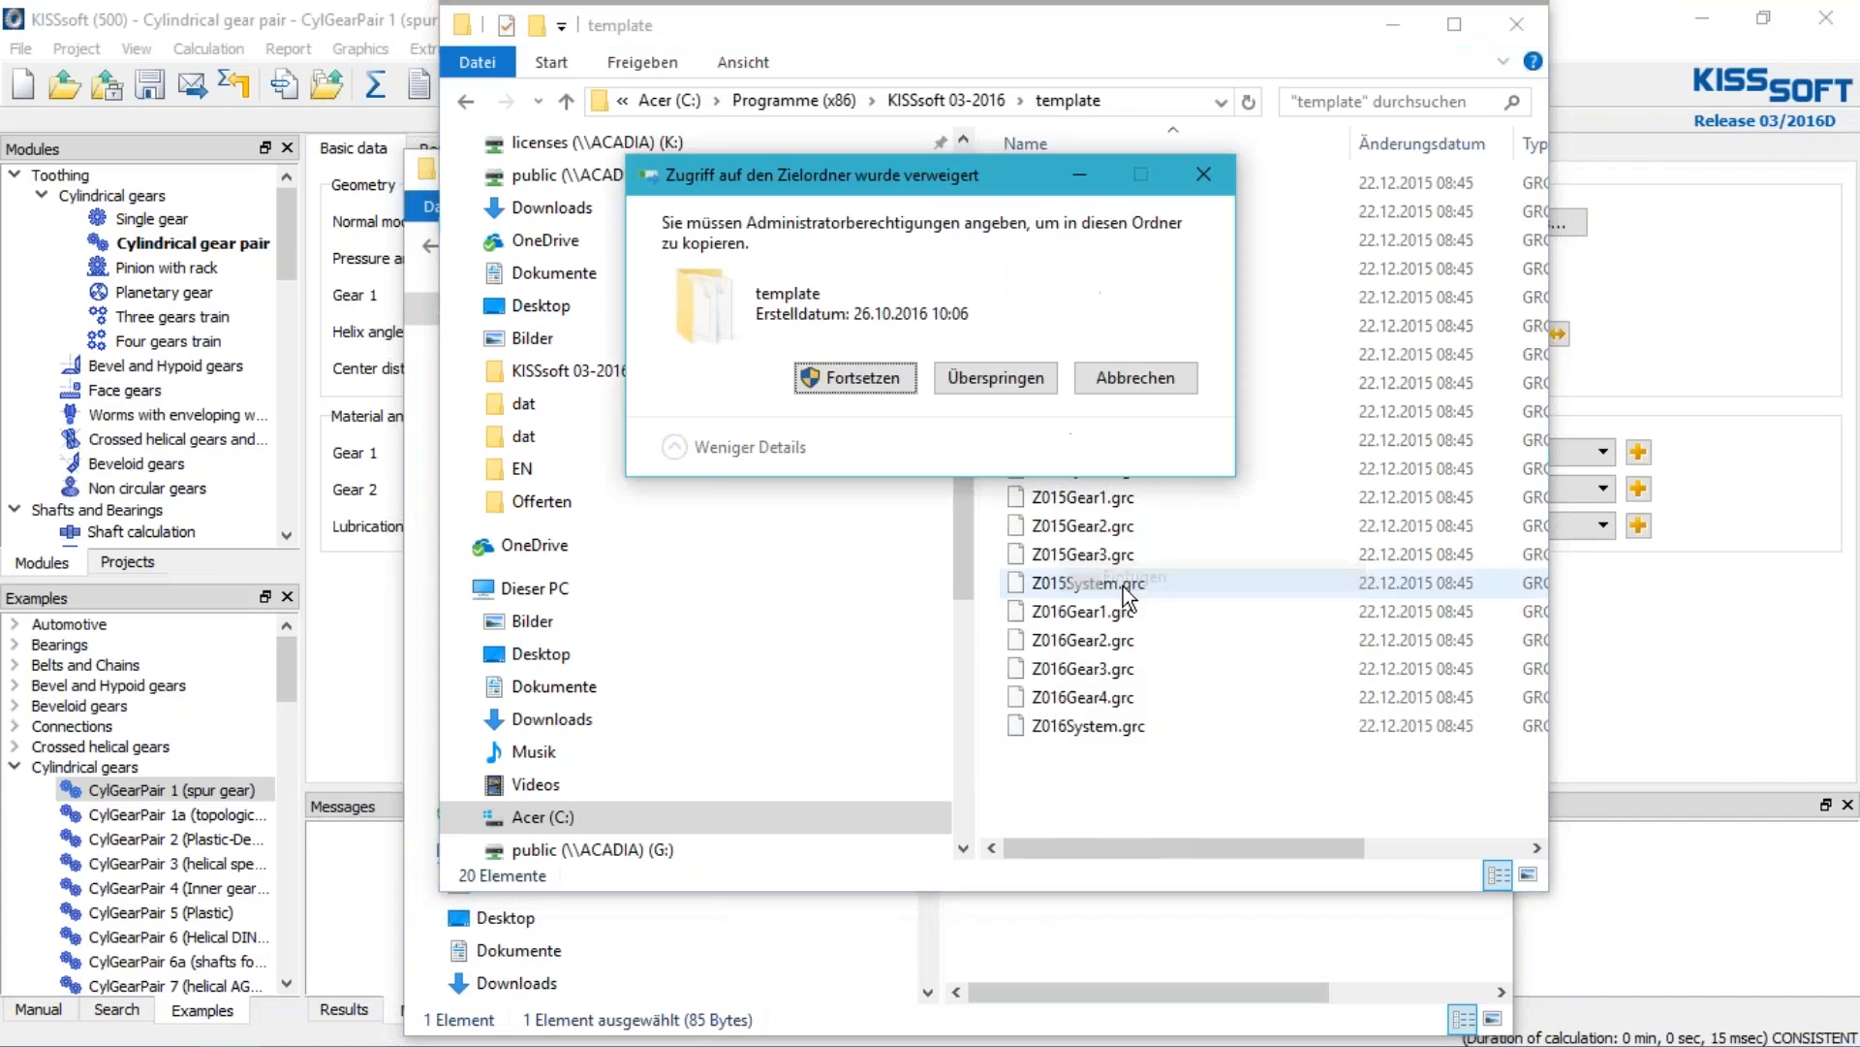
left_click(855, 378)
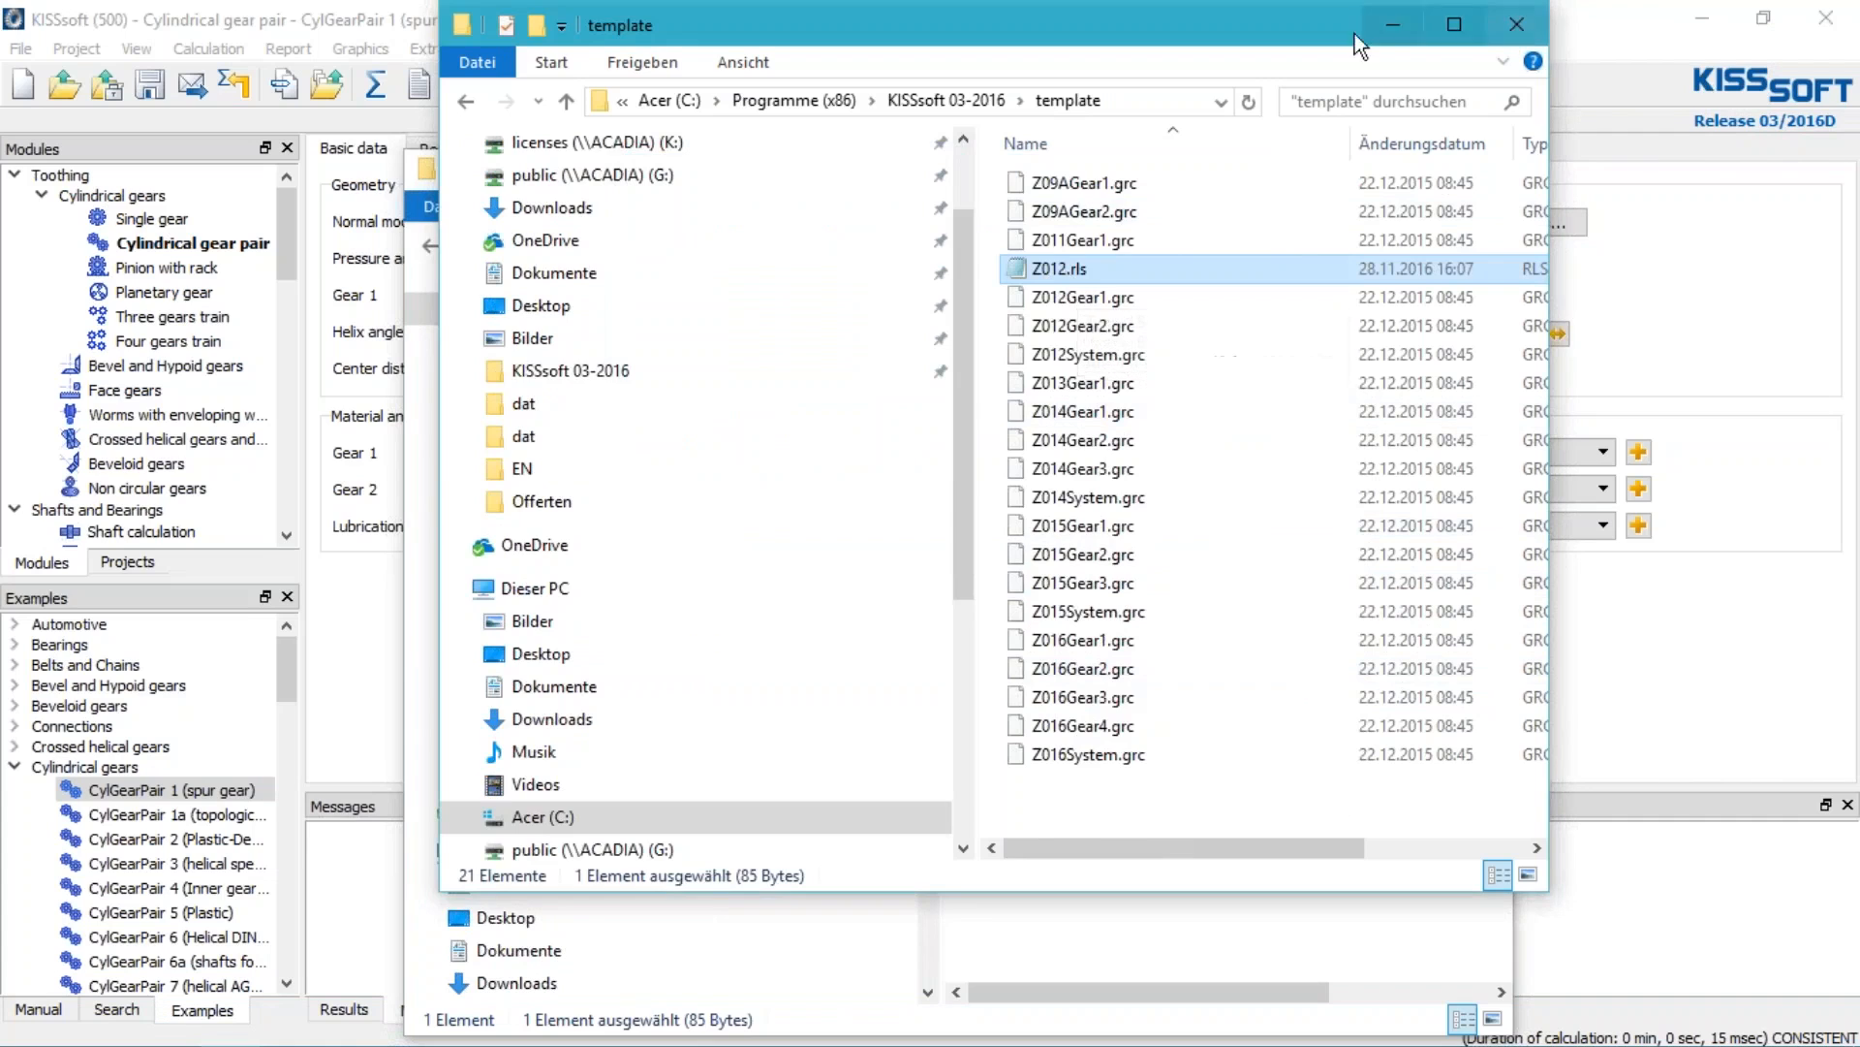
Set the quality of Gear 1 to 8 in KISSsoft, run the calculation and acknowledge the rule warning
left_click(1667, 323)
double_click(1280, 372)
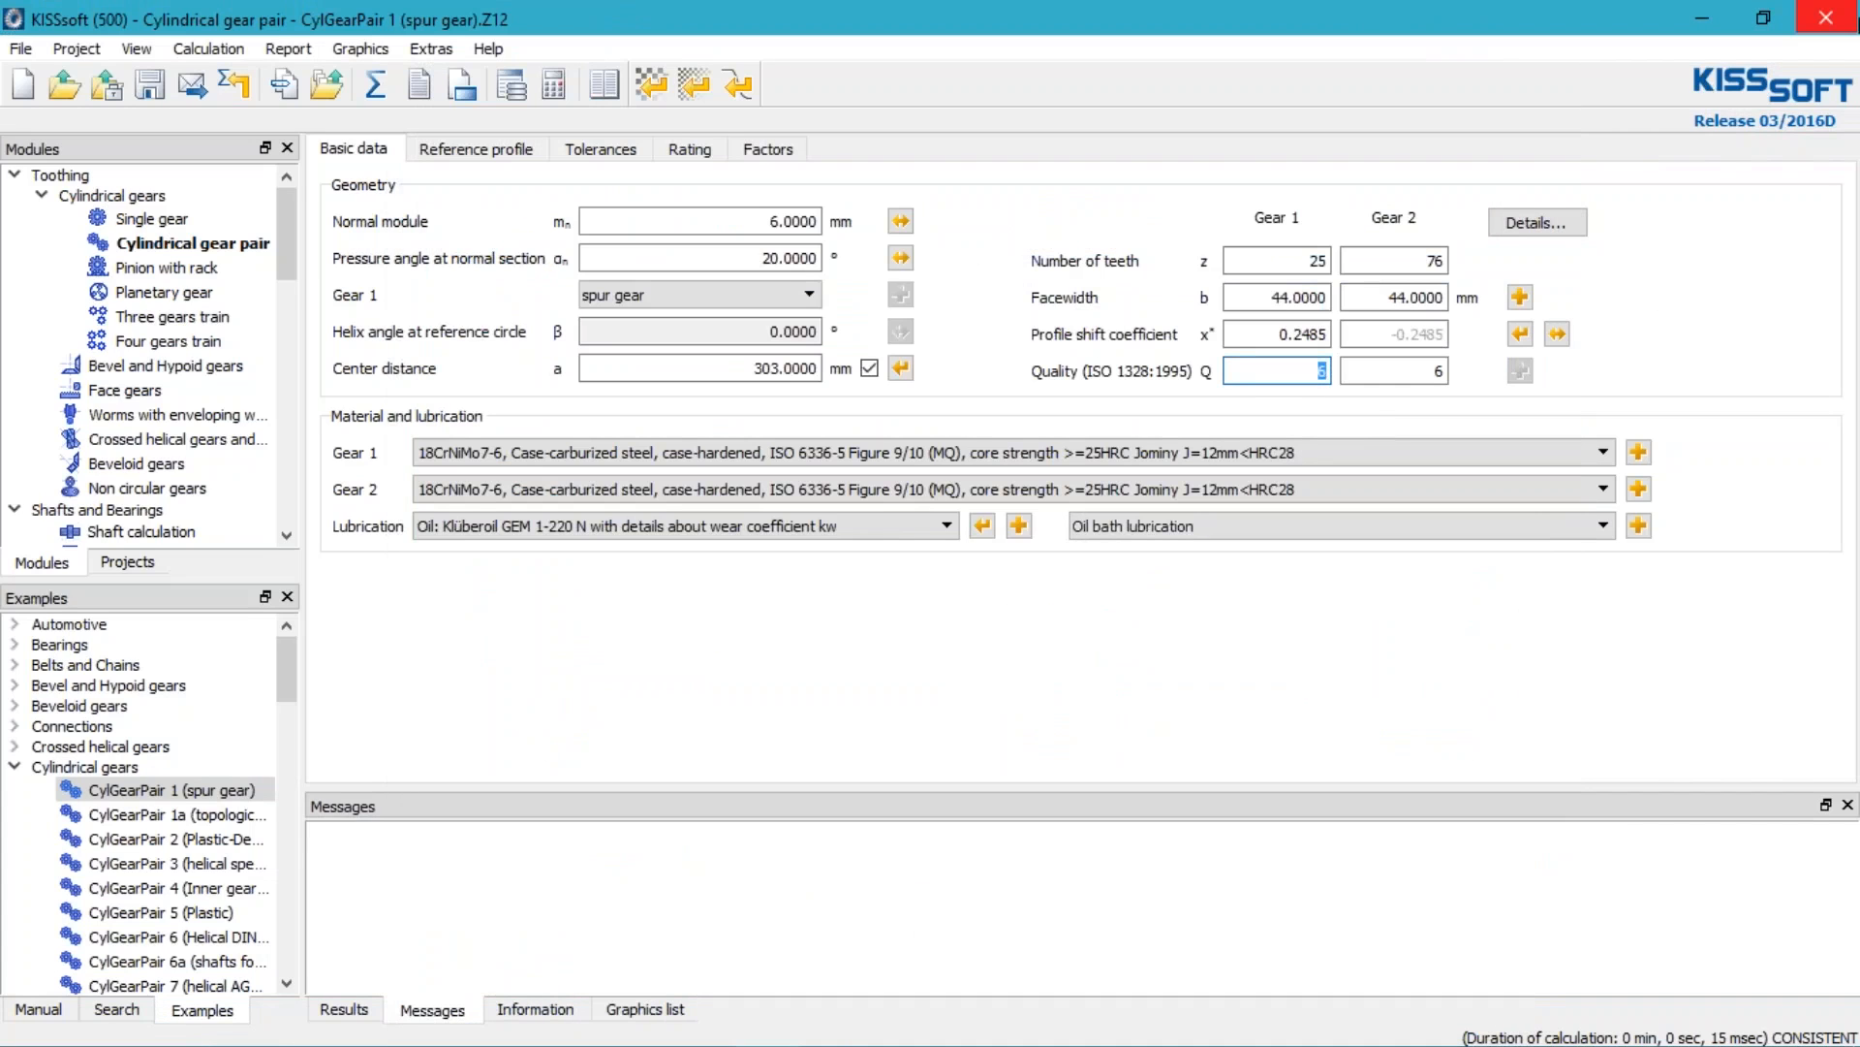
type("8")
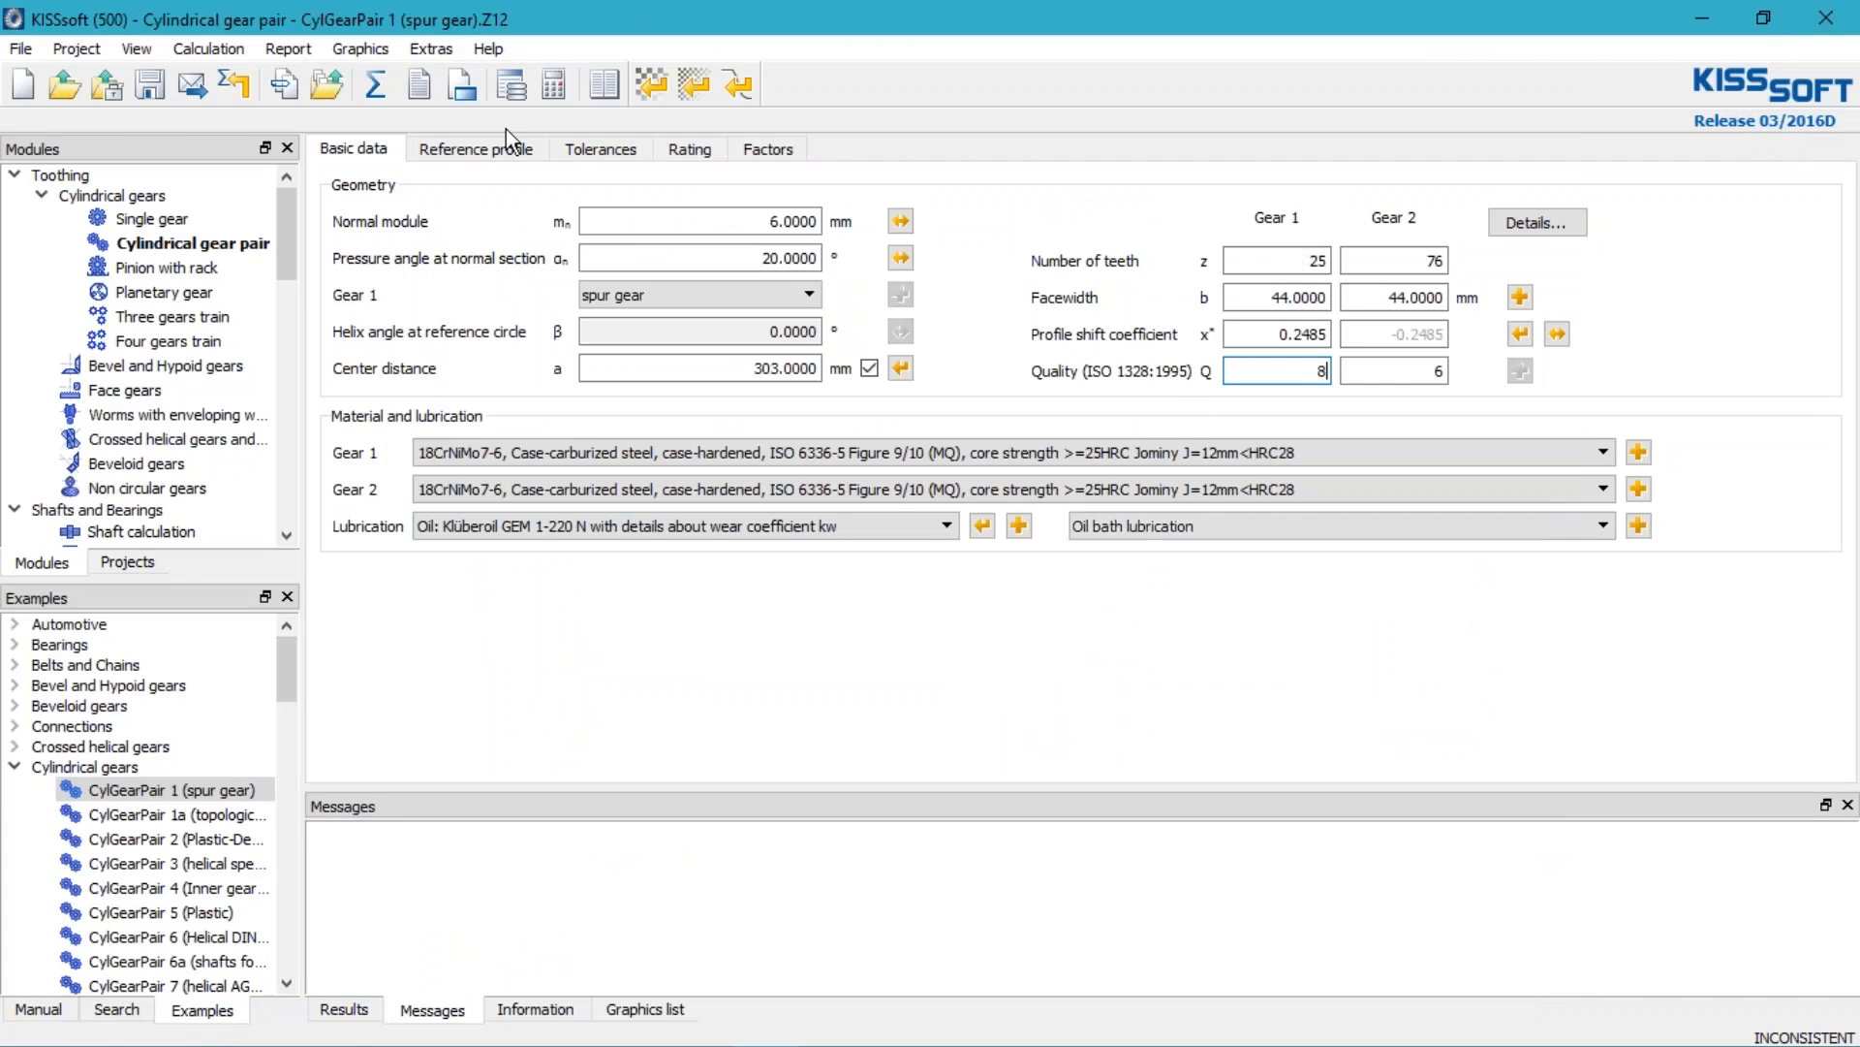
left_click(377, 85)
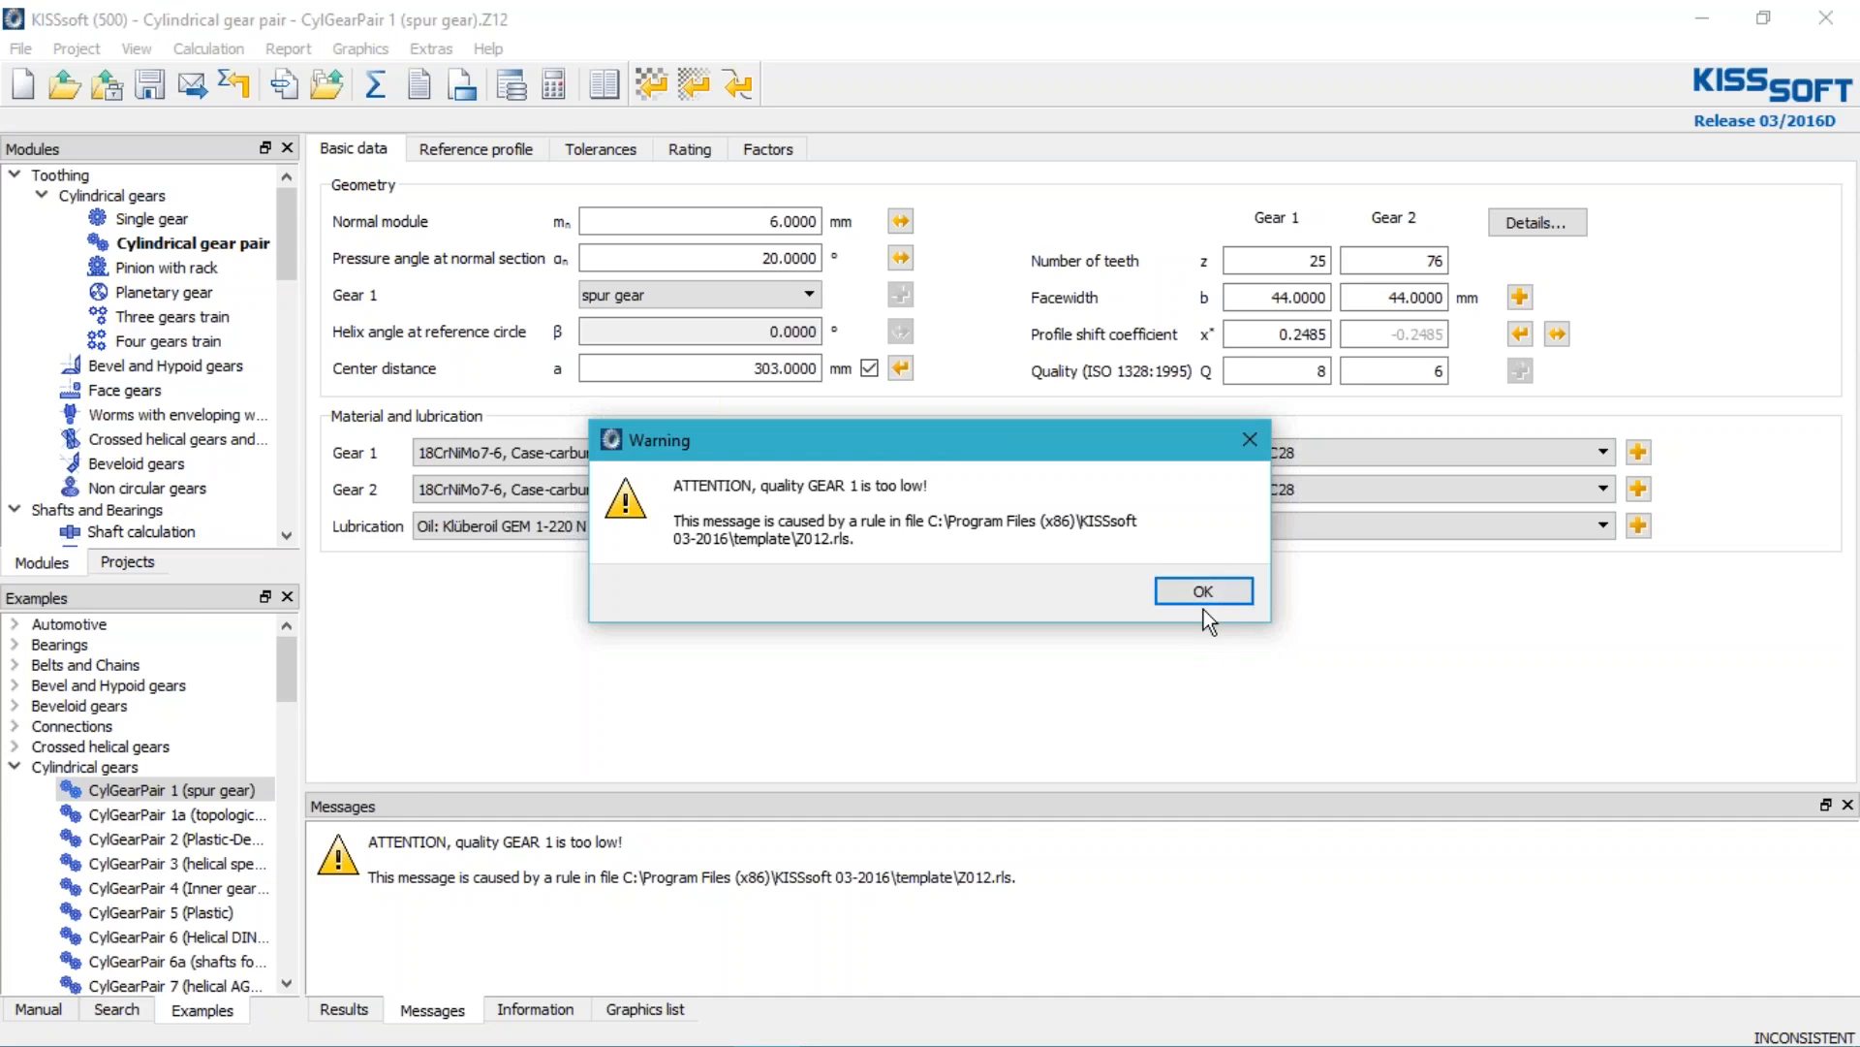
left_click(1229, 595)
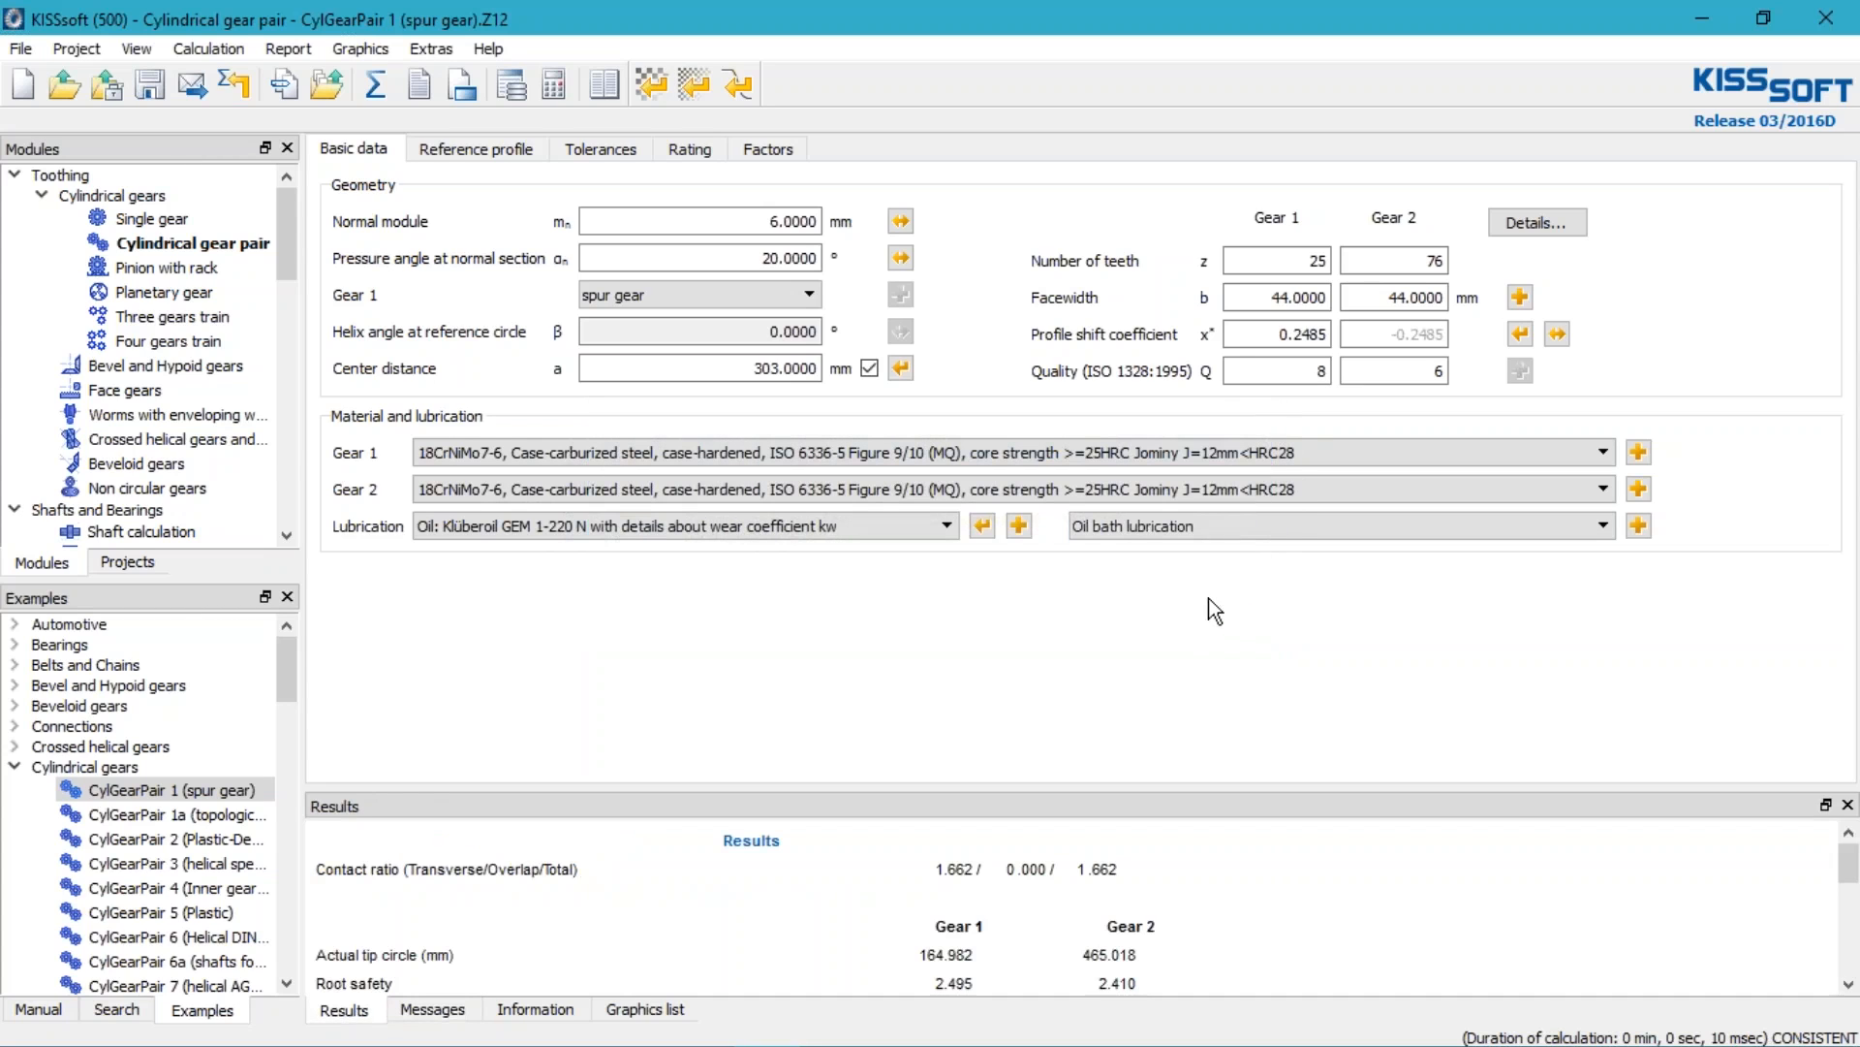
Switch to the PowerPoint presentation and show the Initial Settings (KISS.ini) slide
left_click(228, 1027)
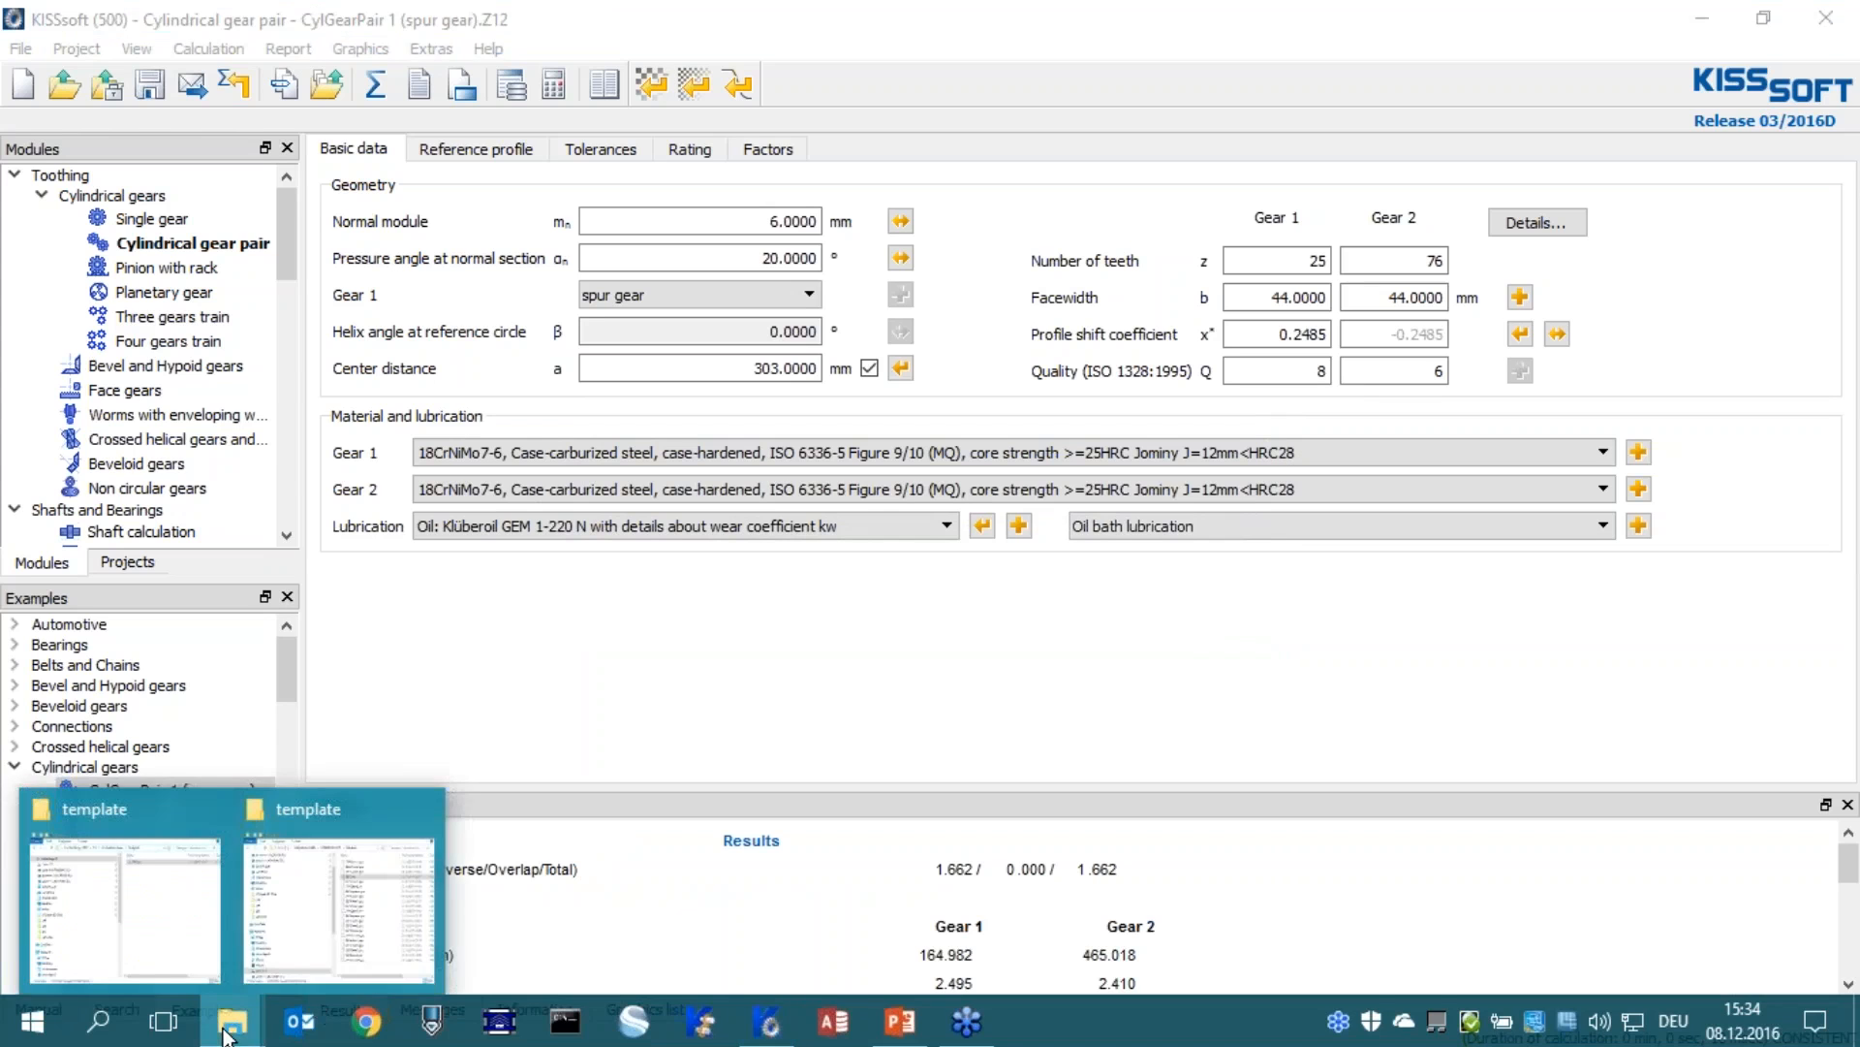
left_click(899, 1022)
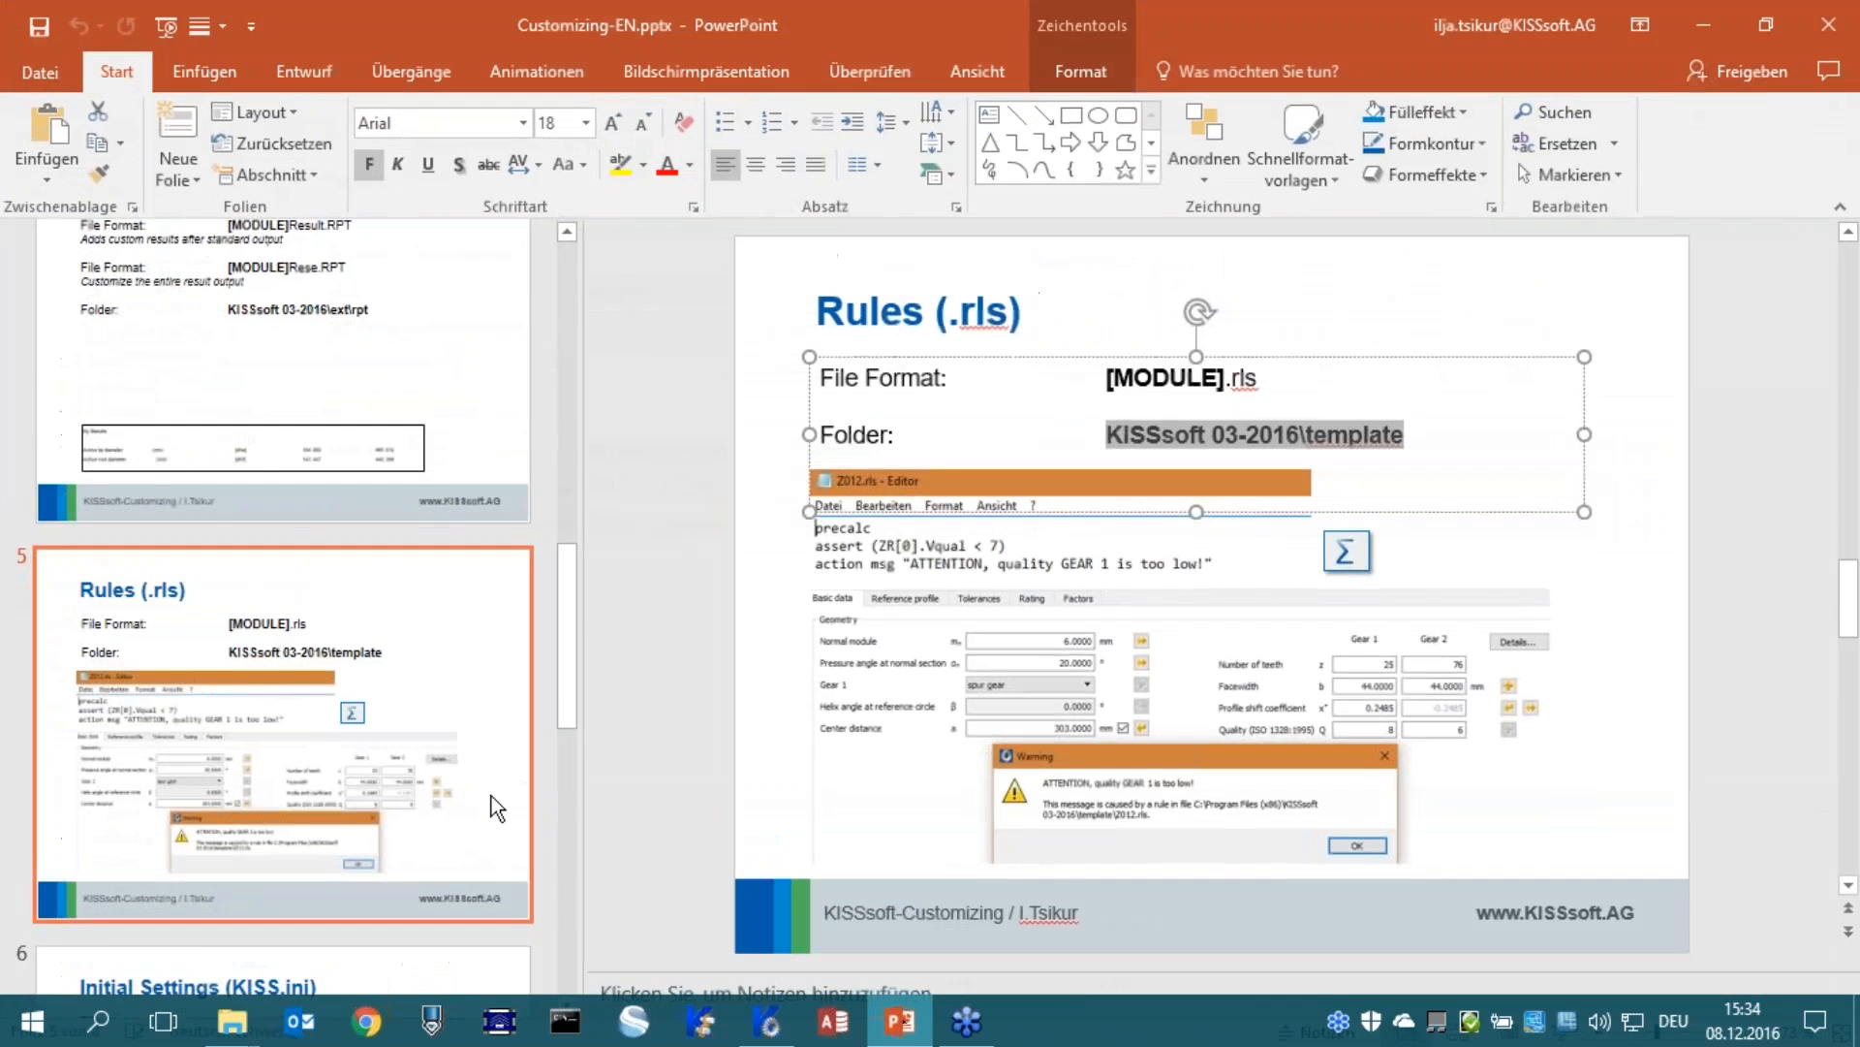
scroll(496, 807, "down", 5)
left_click(219, 587)
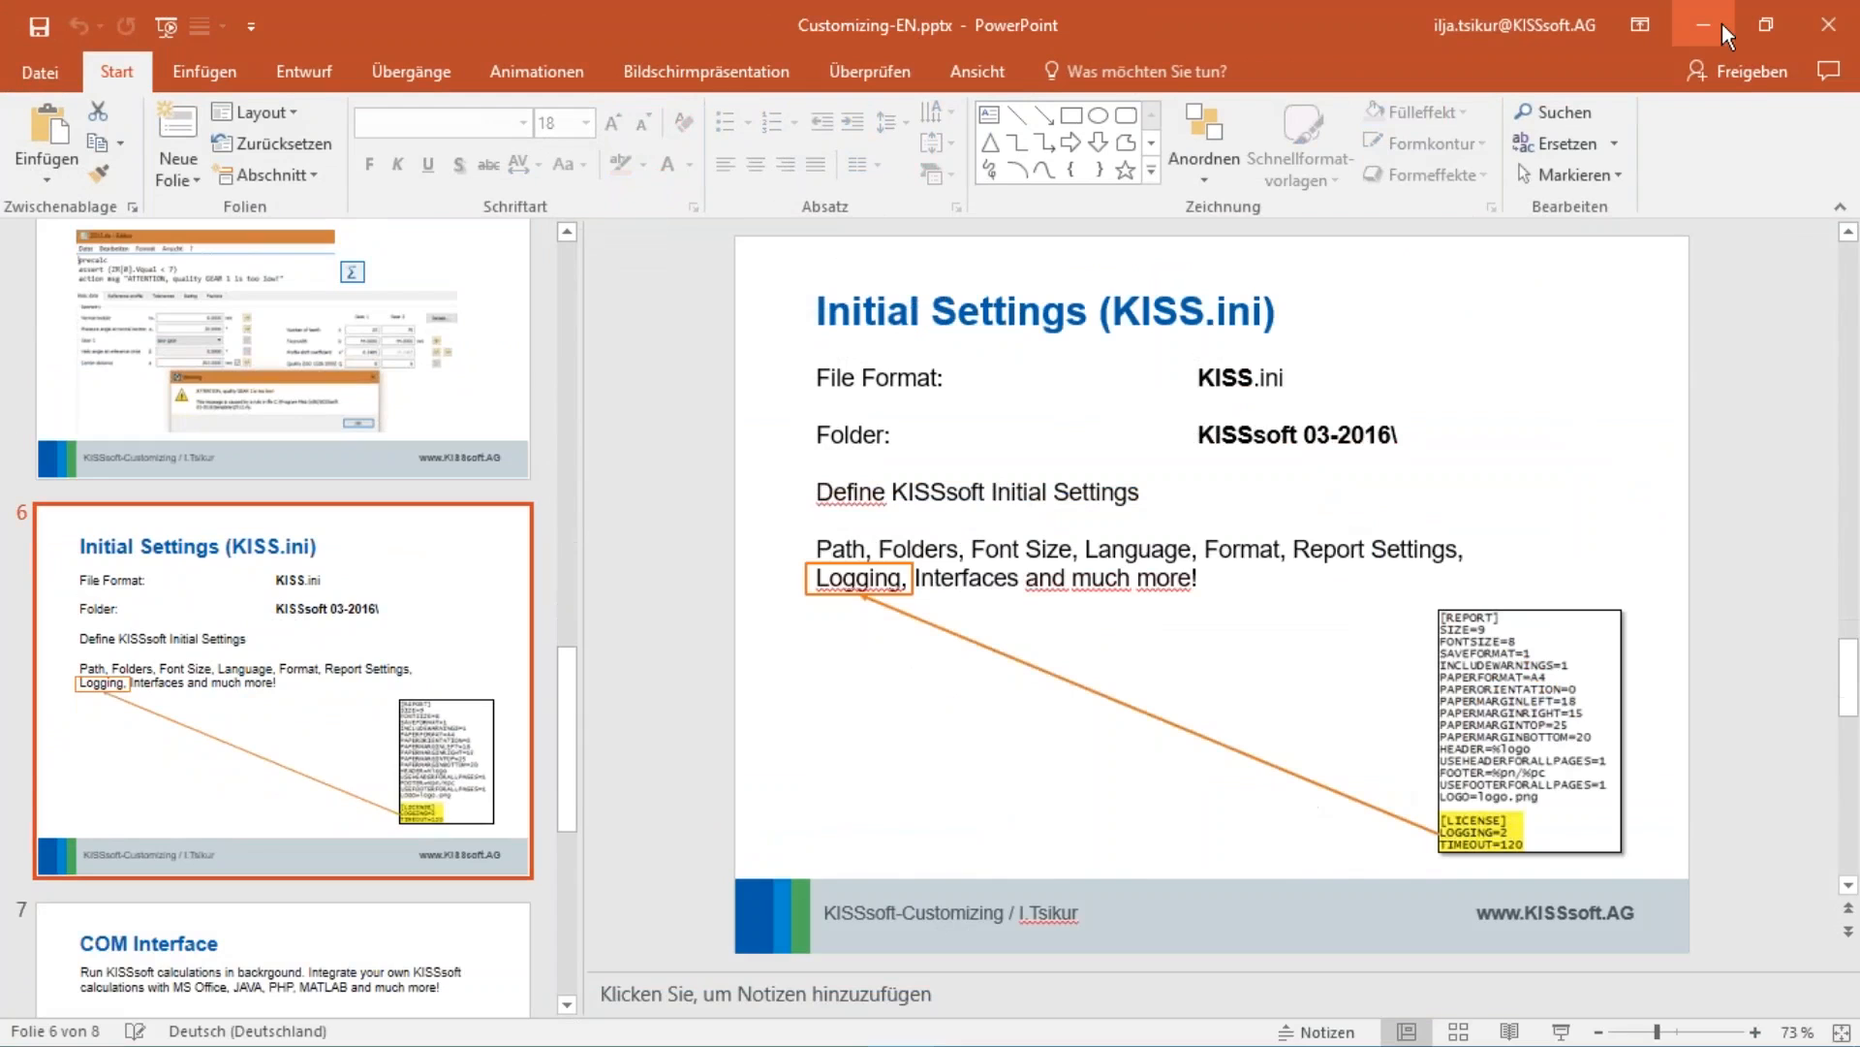
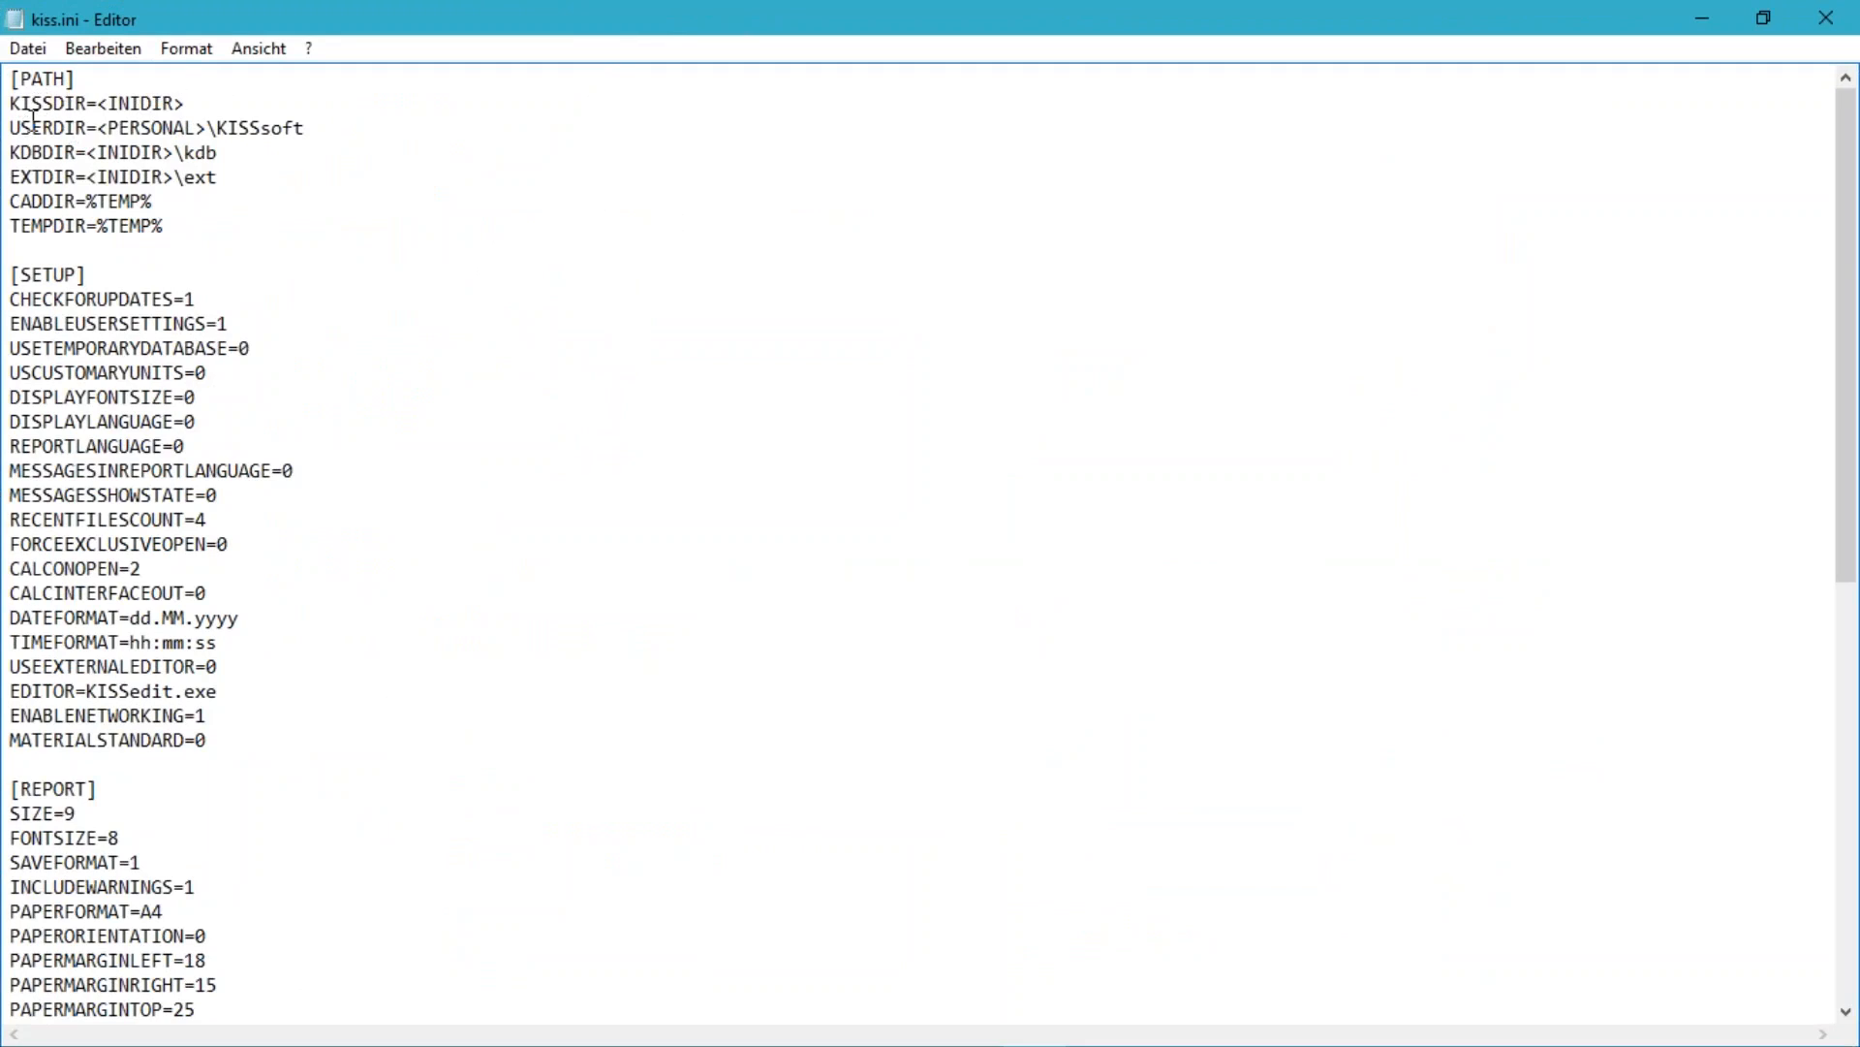
Review the KDBDIR and CHECKFORUPDATES entries and the report and license sections of the installed kiss.ini, and close the file
left_click_drag(10, 152, 229, 150)
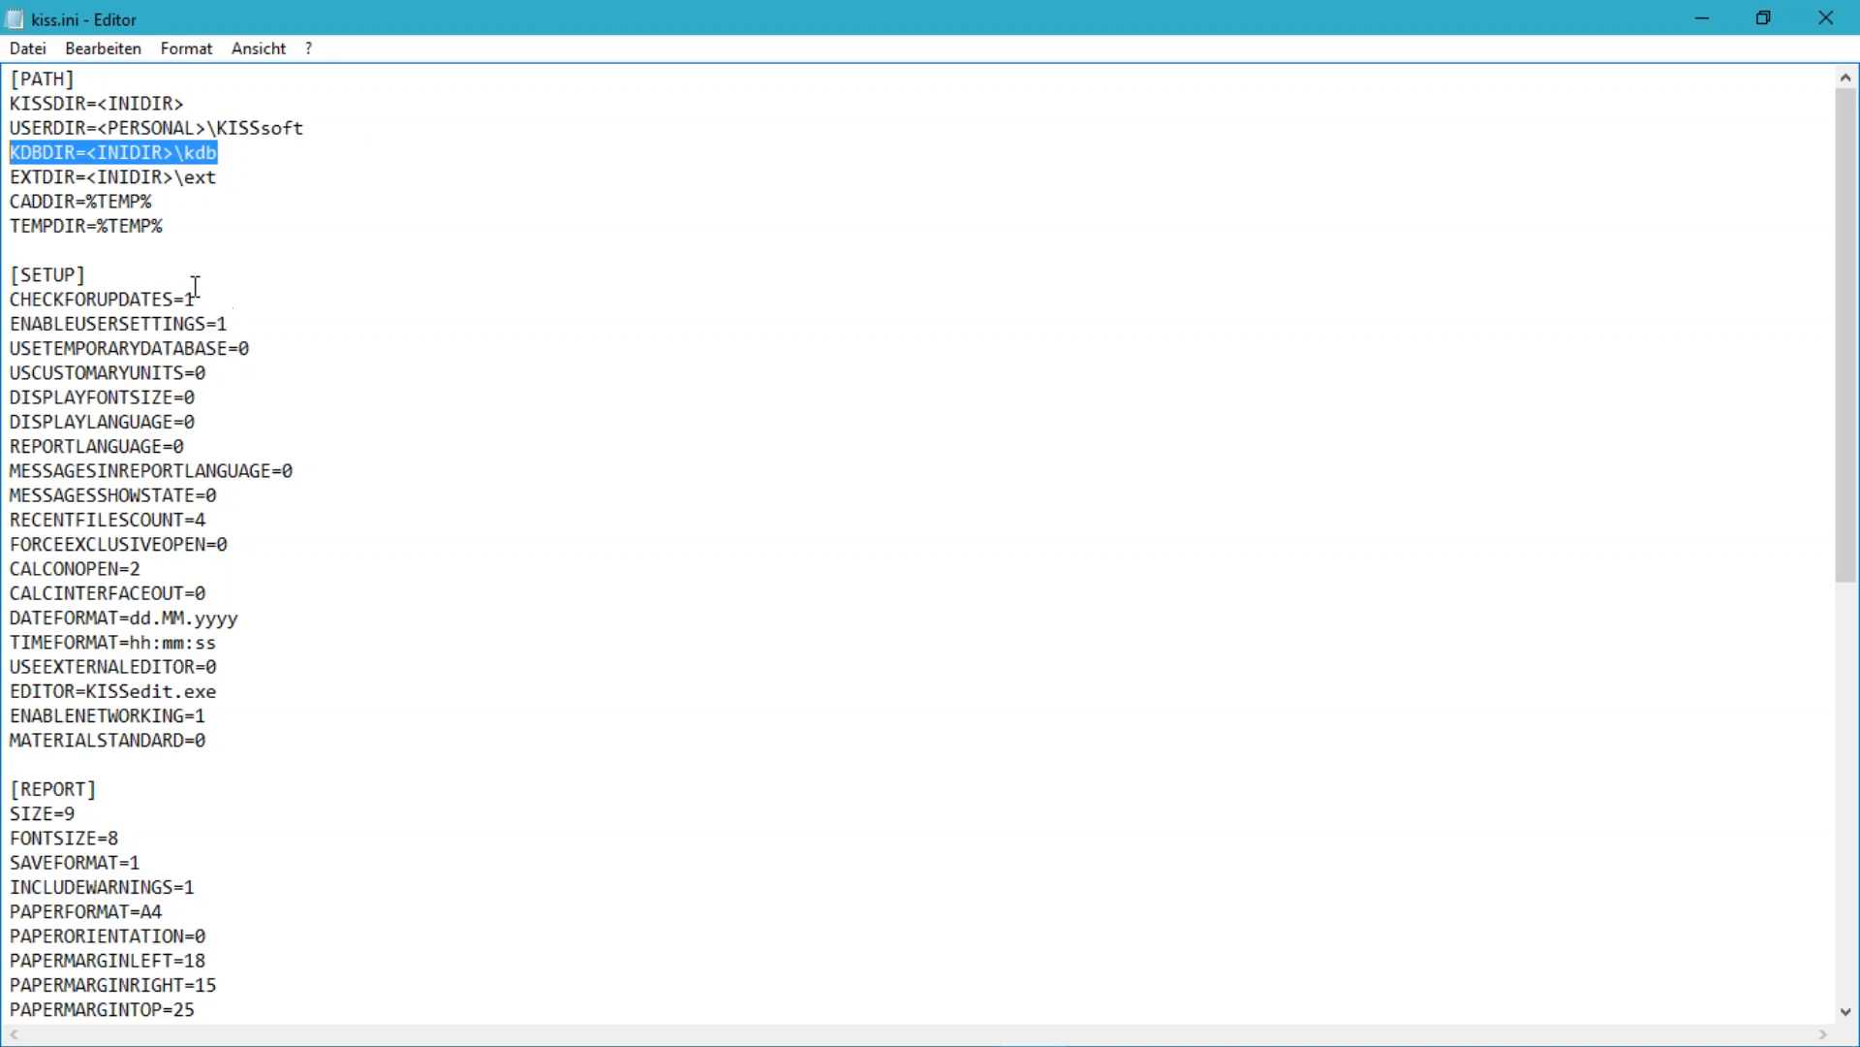
left_click(238, 301)
left_click(14, 312)
key("shift+Up")
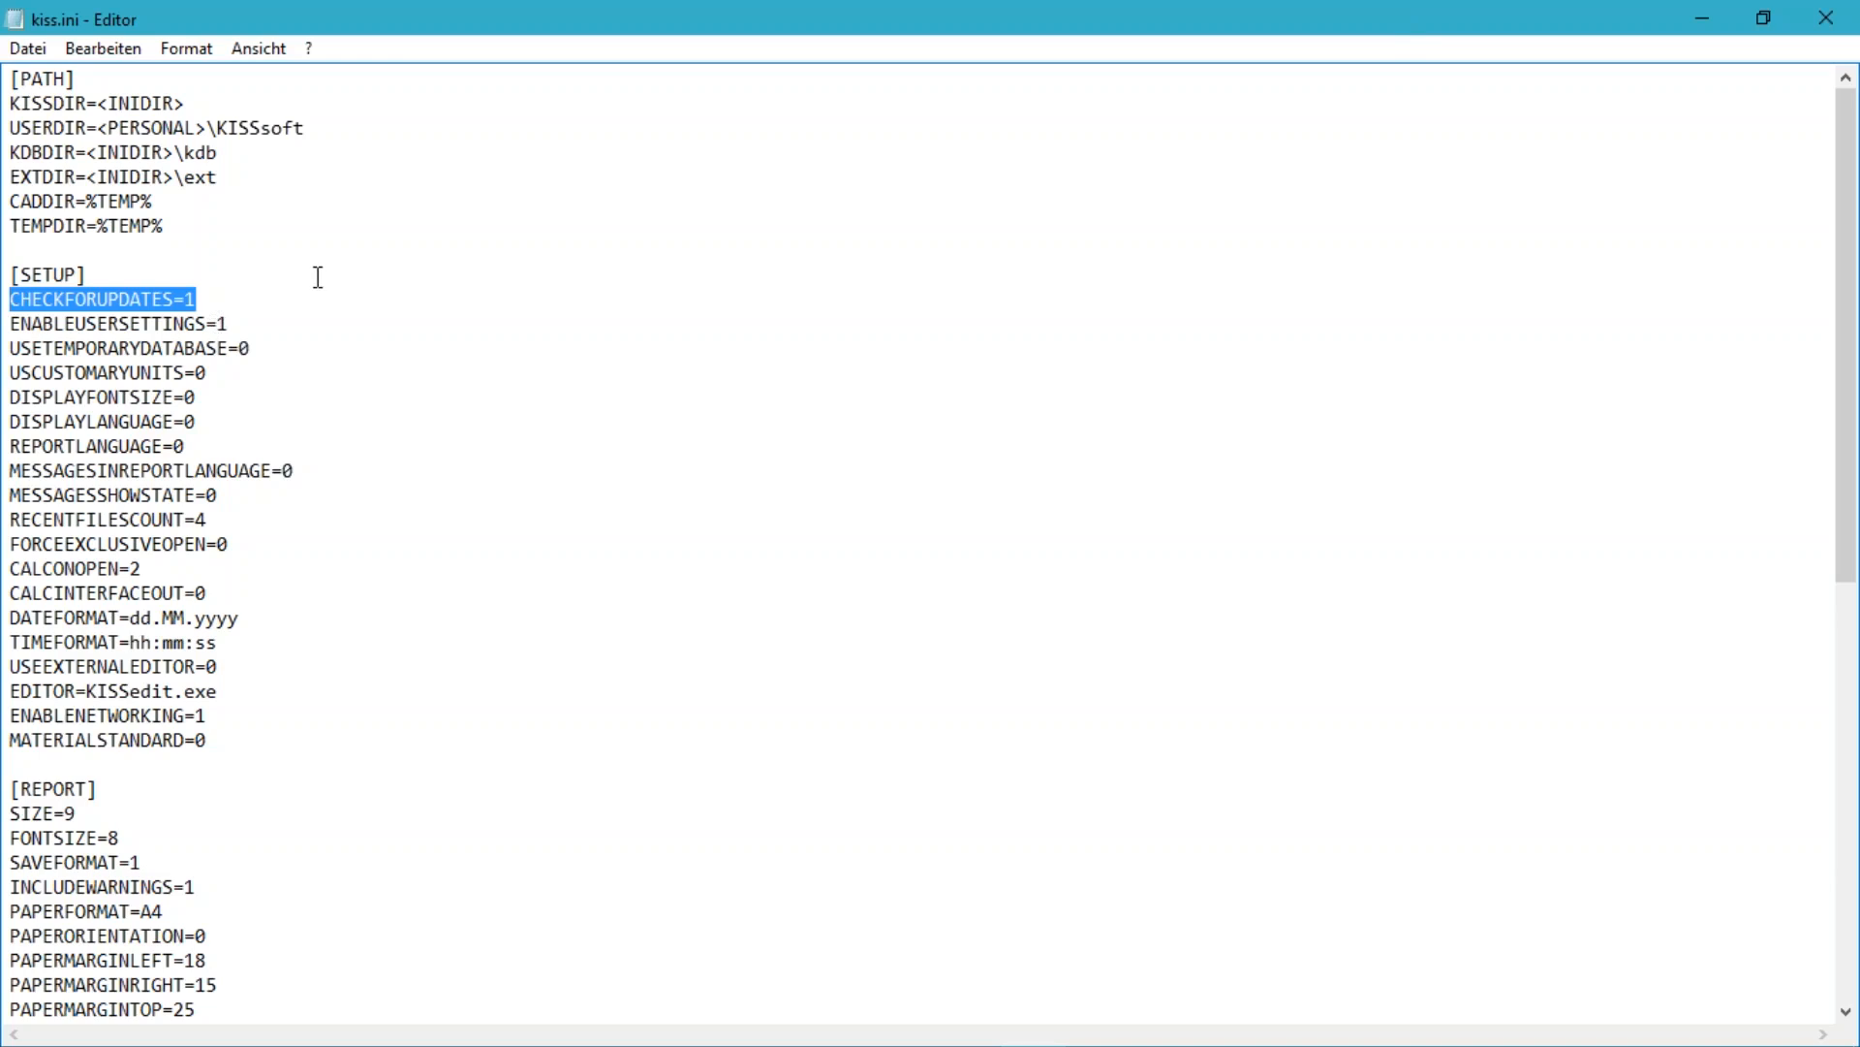
scroll(584, 459, "down", 7)
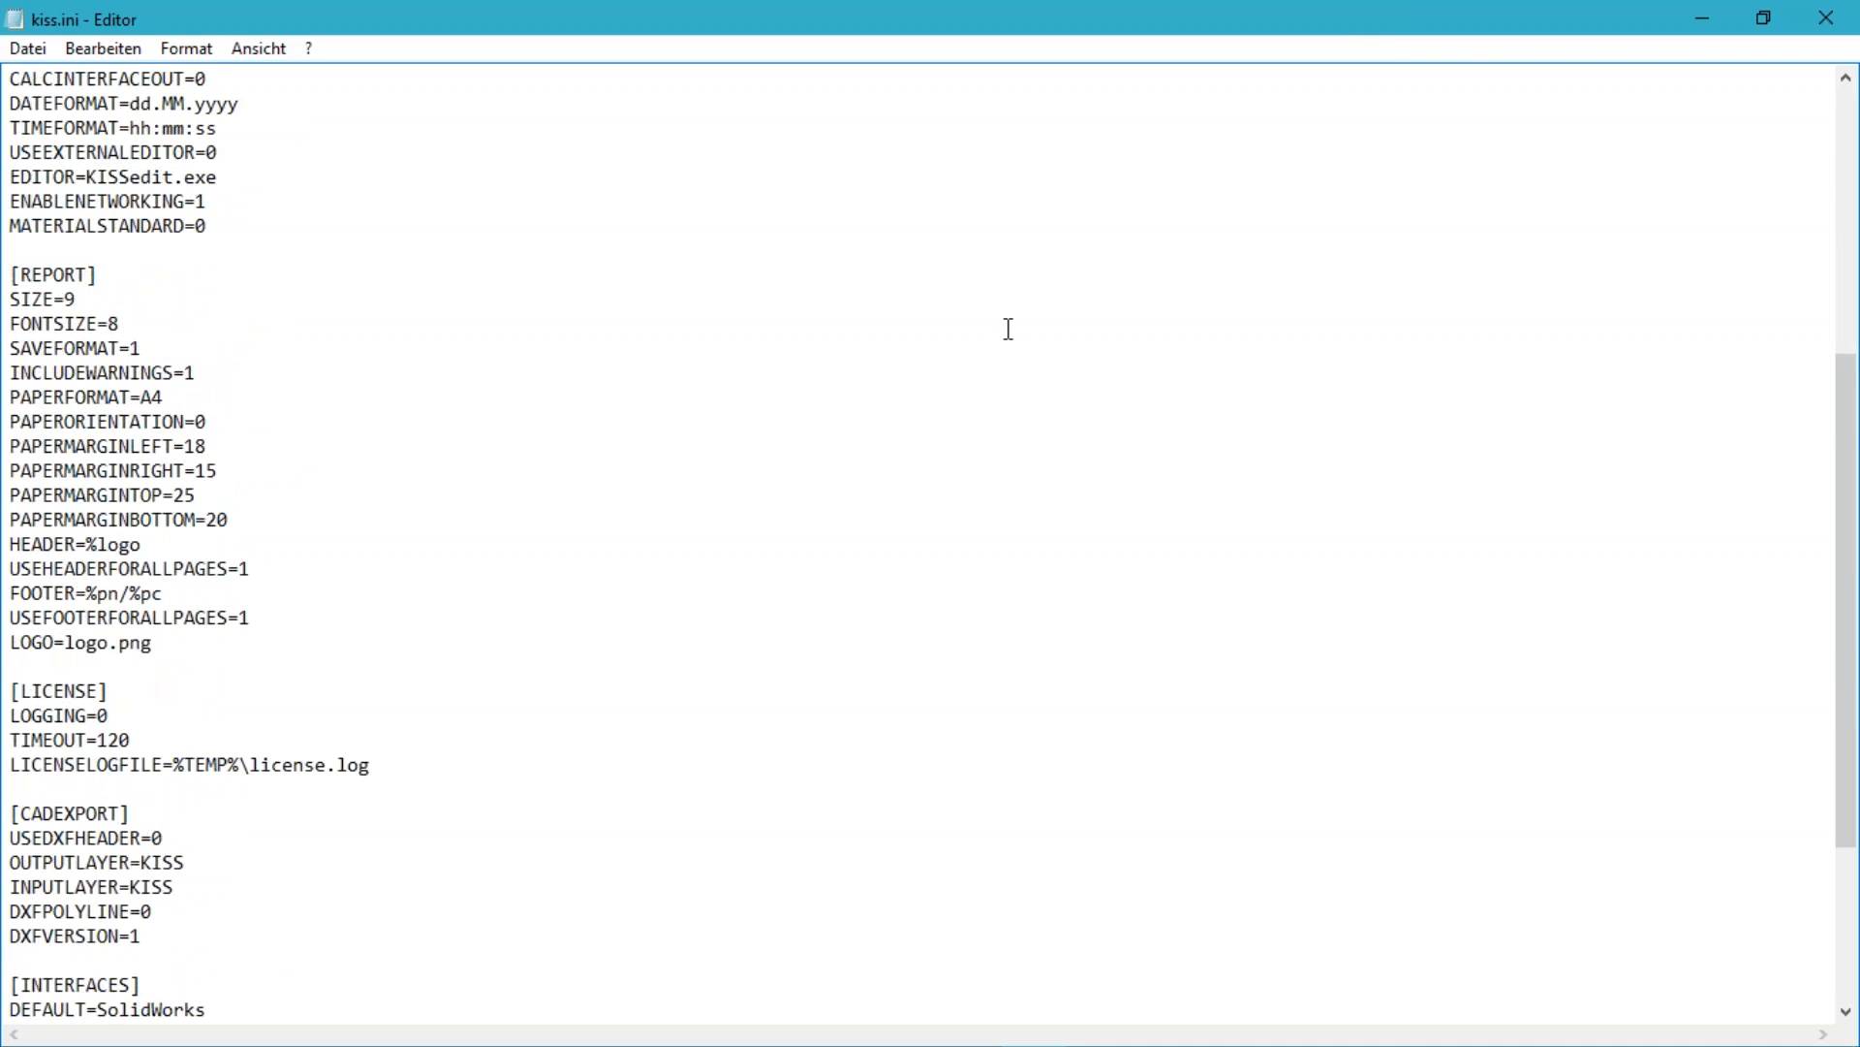
scroll(1009, 329, "down", 2)
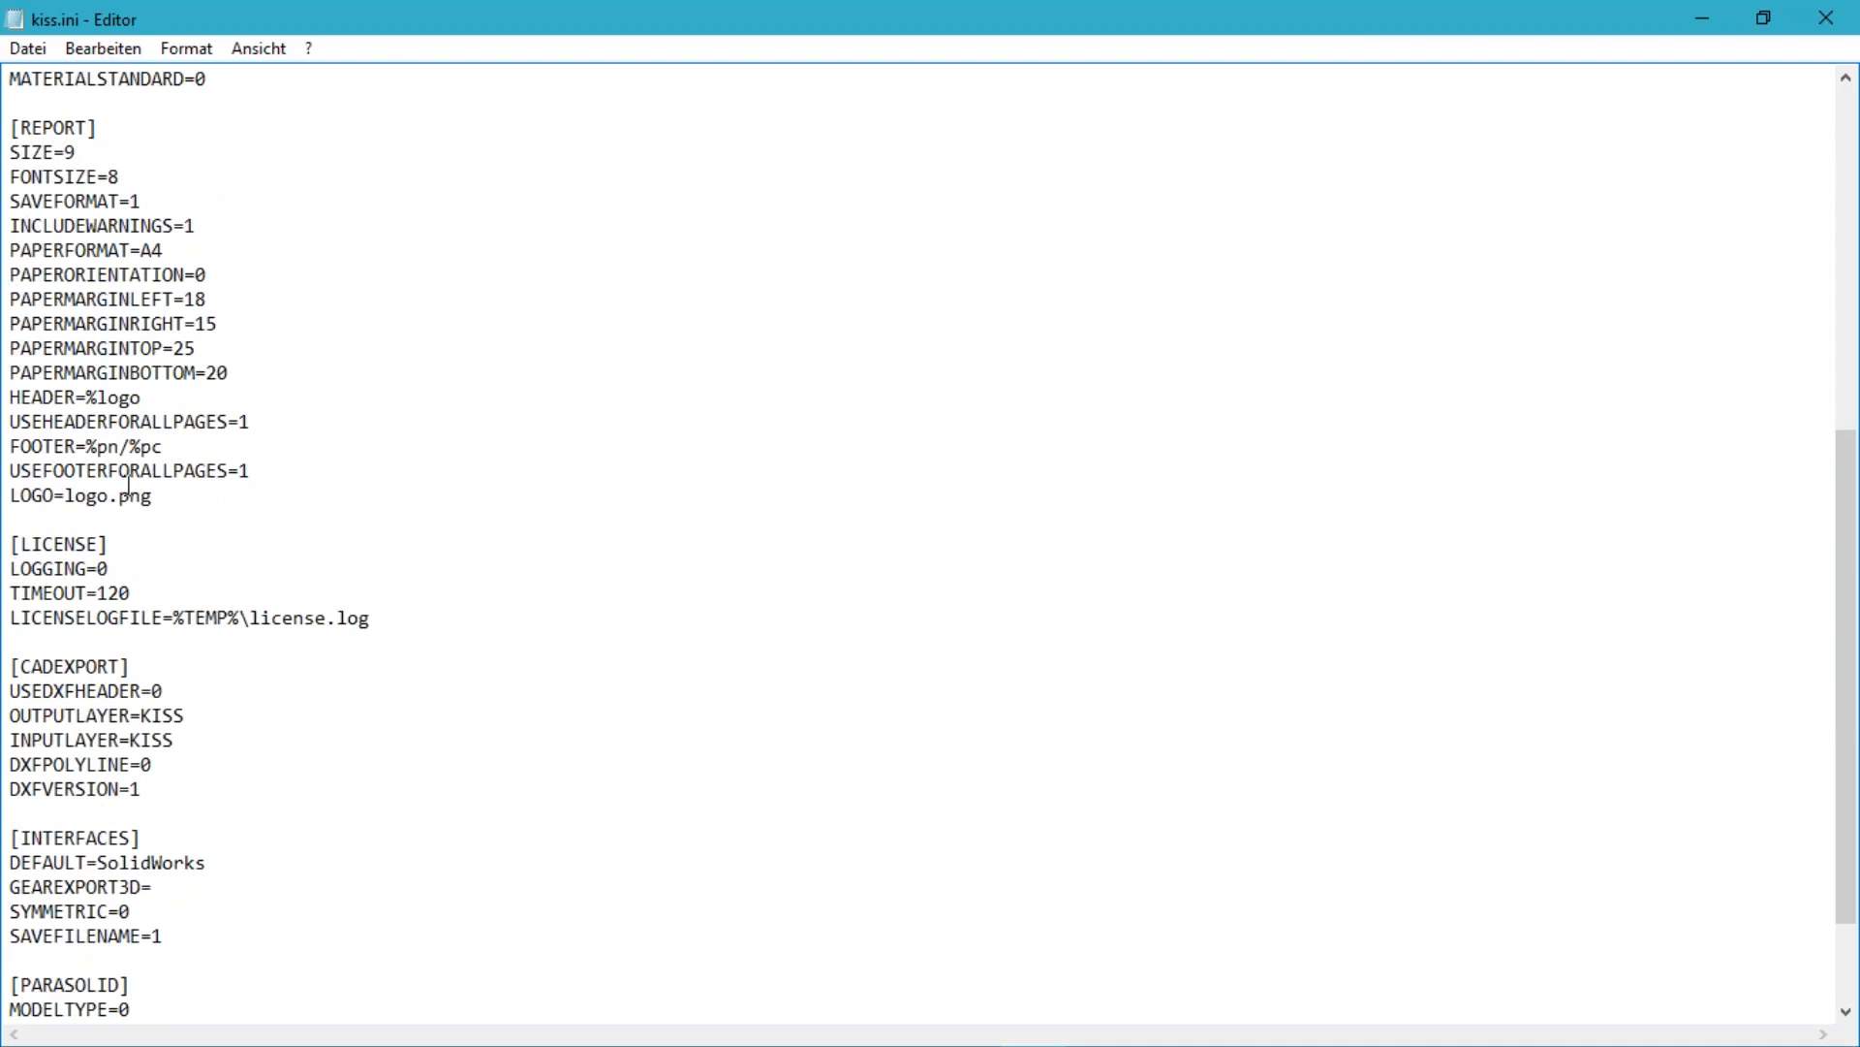
left_click(1835, 18)
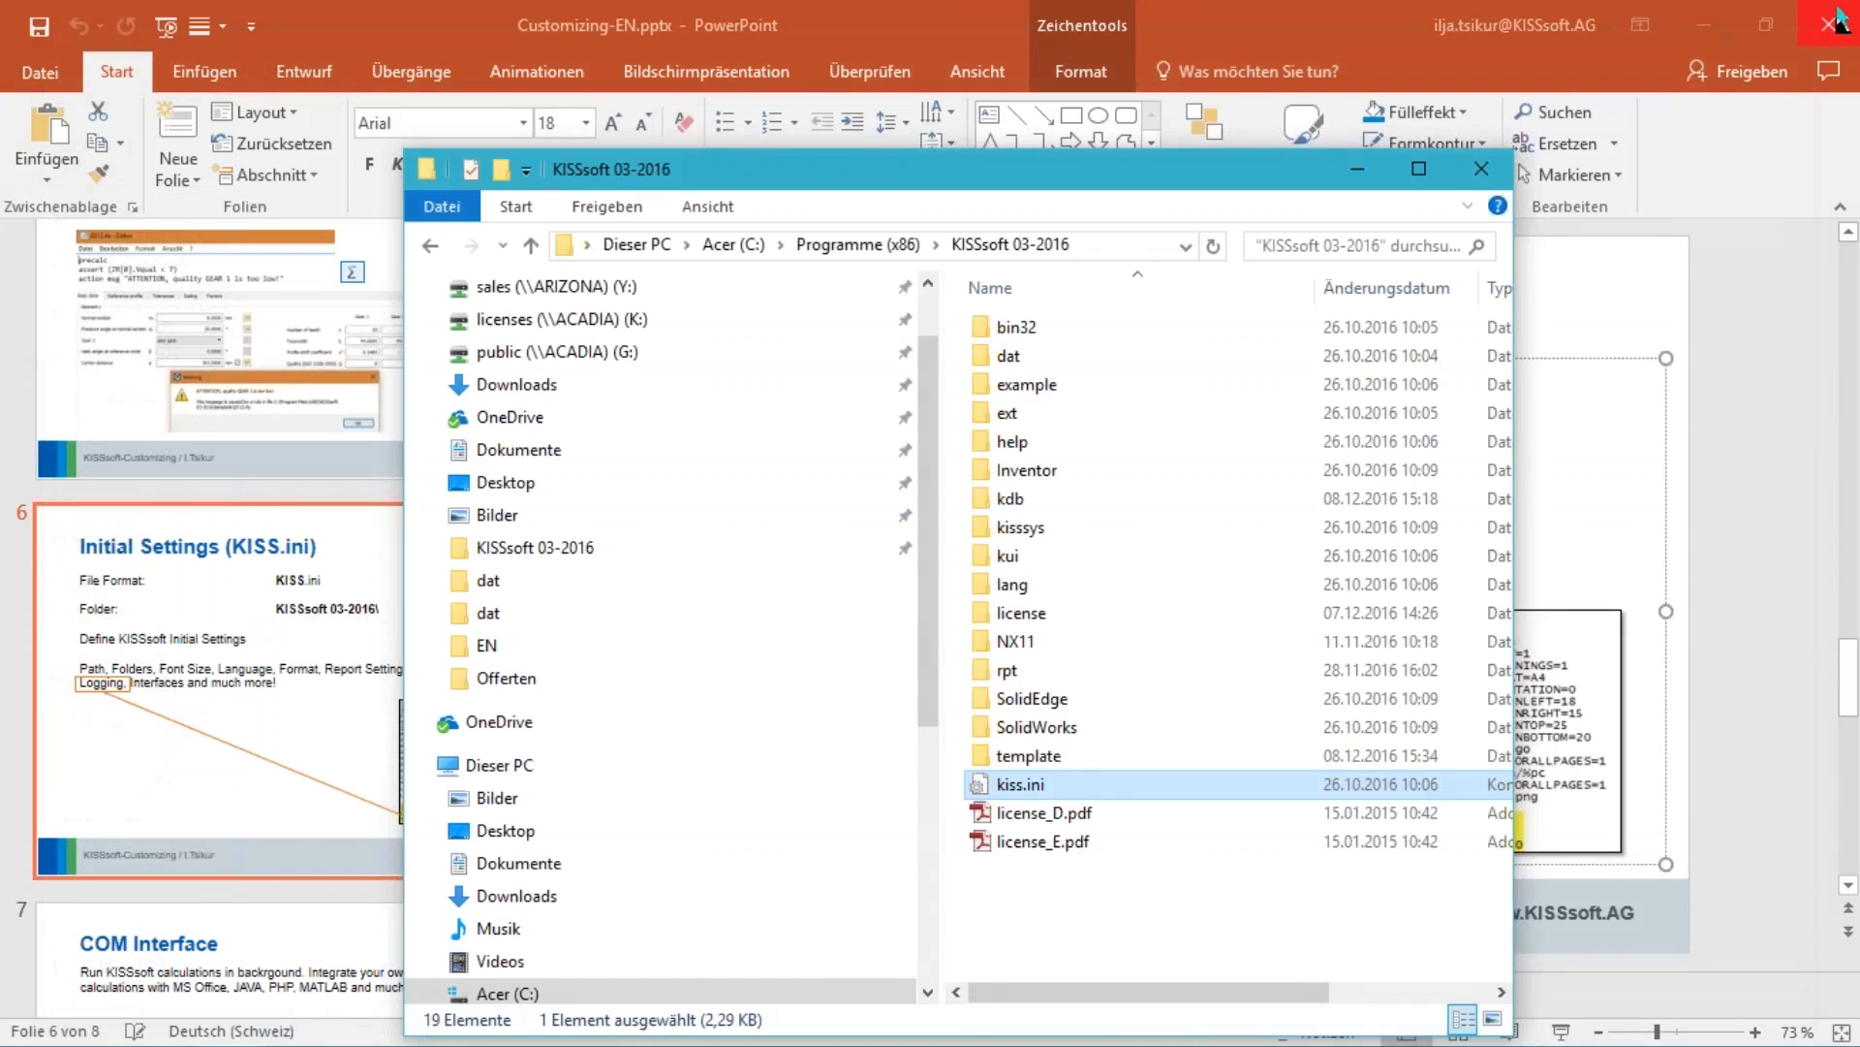
Open kiss.ini from Desktop\Customizing-COM\EN\05-Initial-Settings (KISS.ini), look through its sections and close it
left_click(514, 839)
double_click(1037, 329)
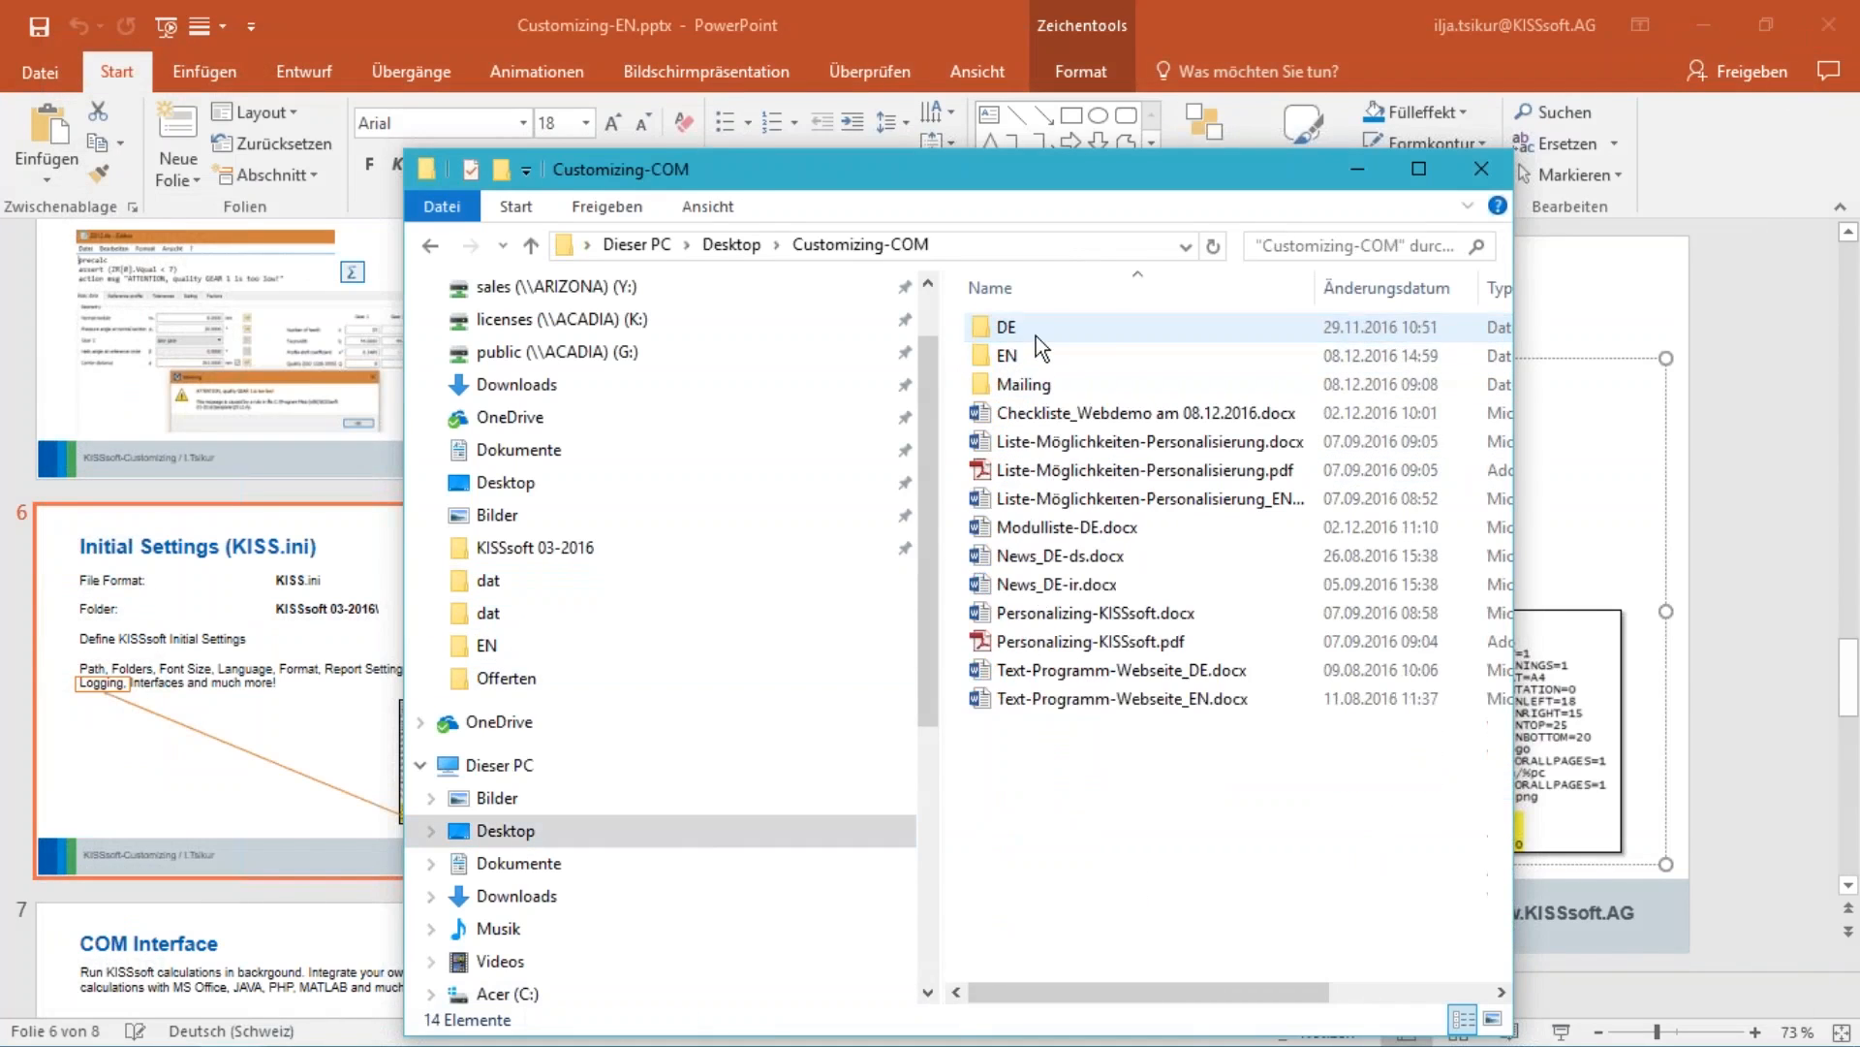
double_click(1033, 358)
double_click(1085, 444)
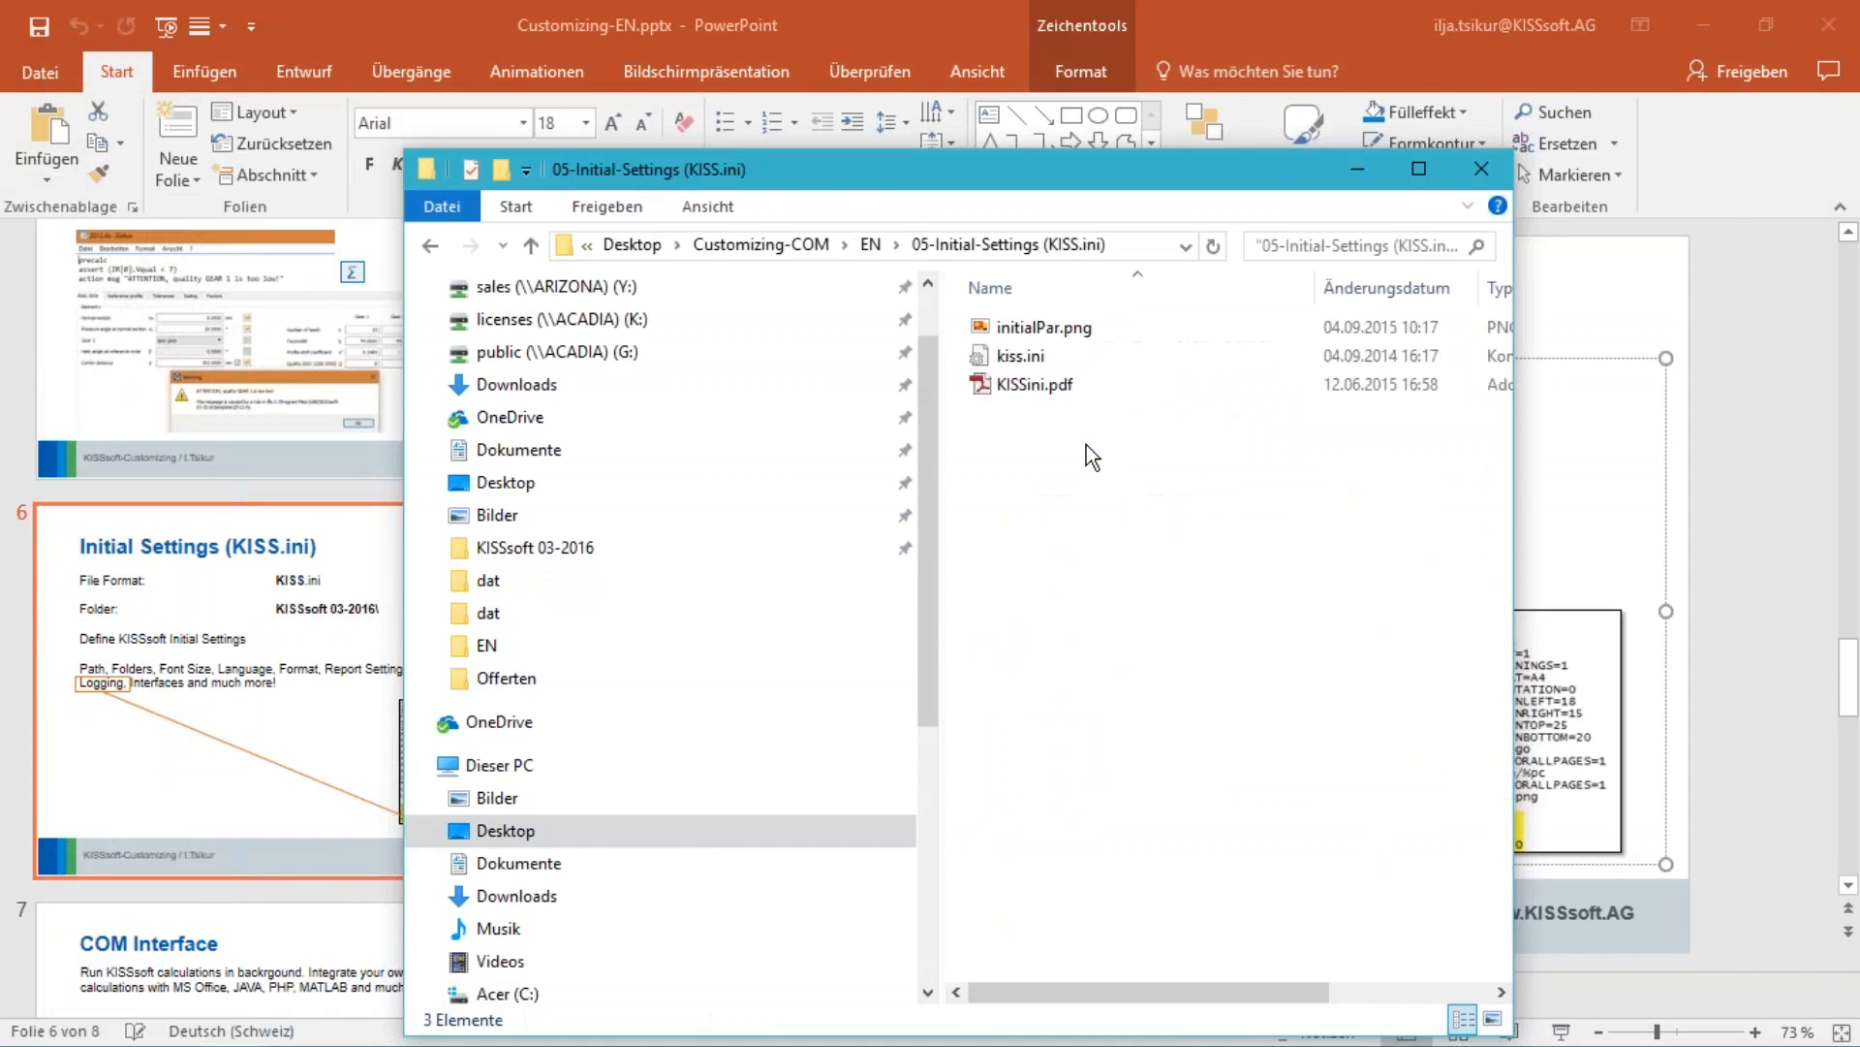
double_click(1055, 355)
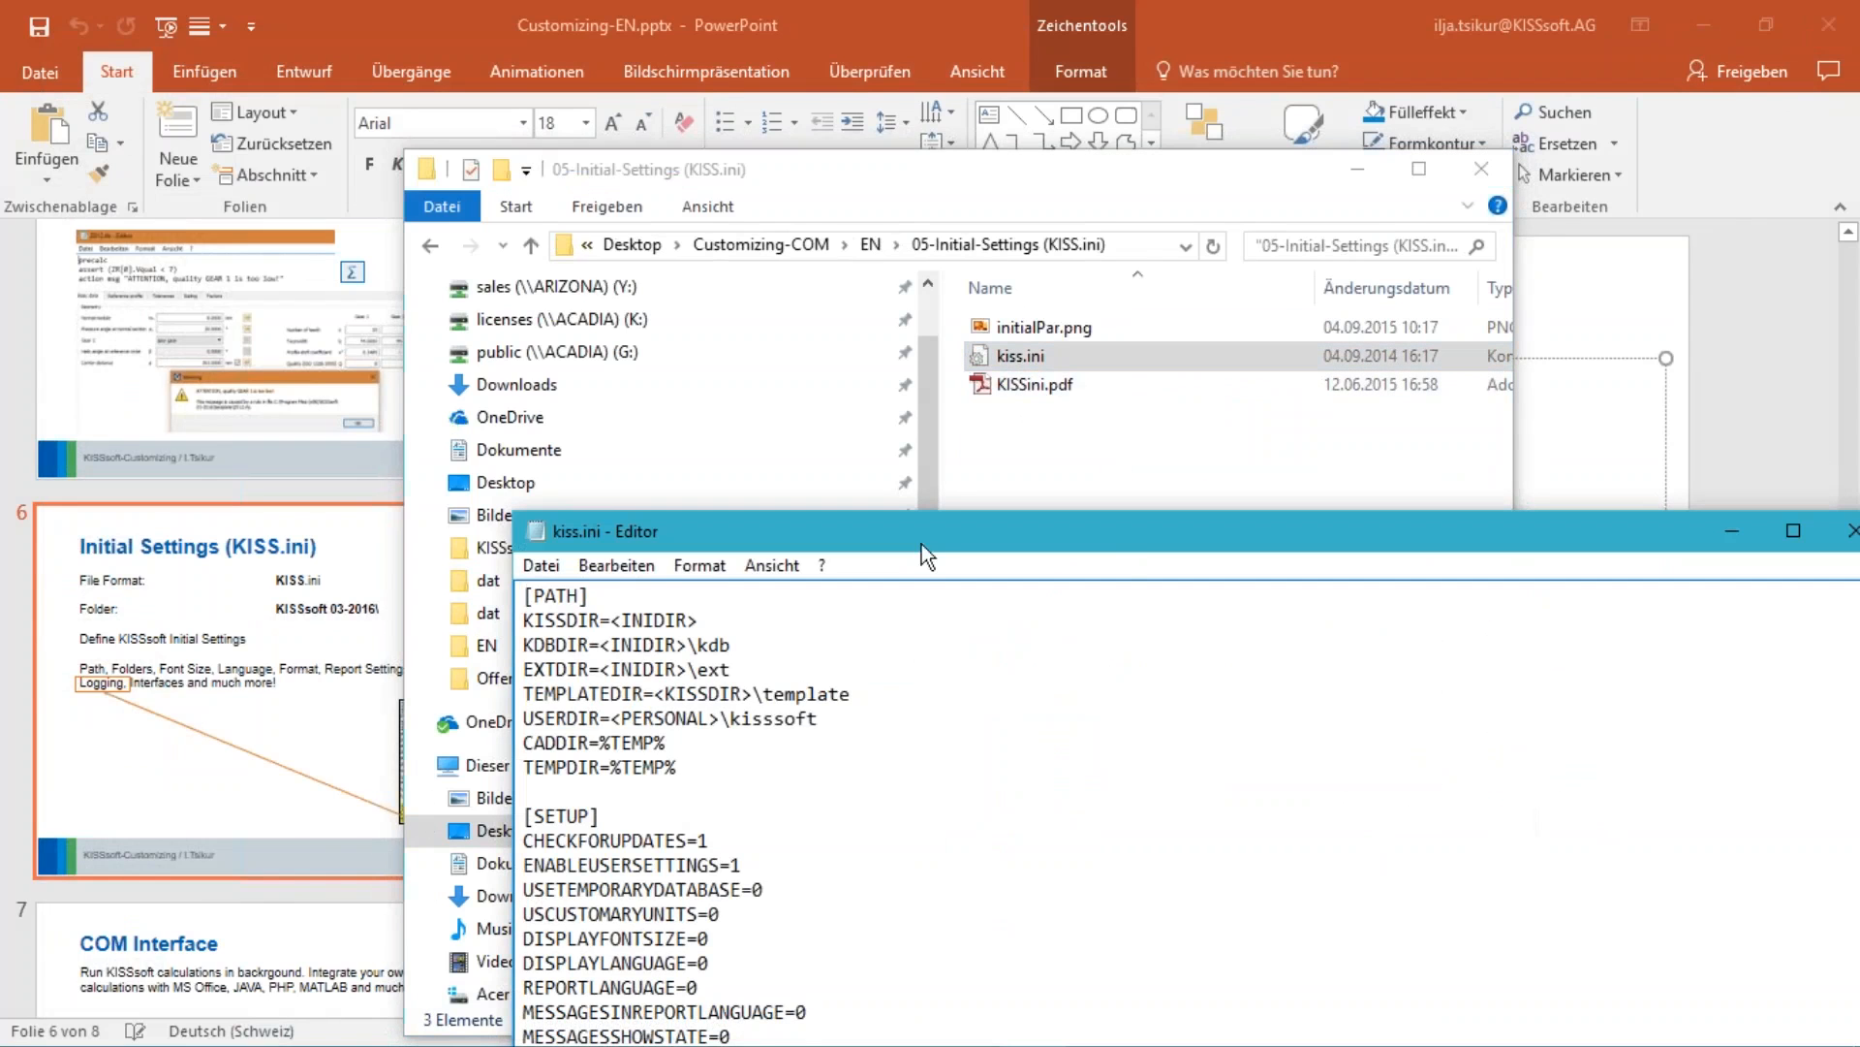
double_click(932, 534)
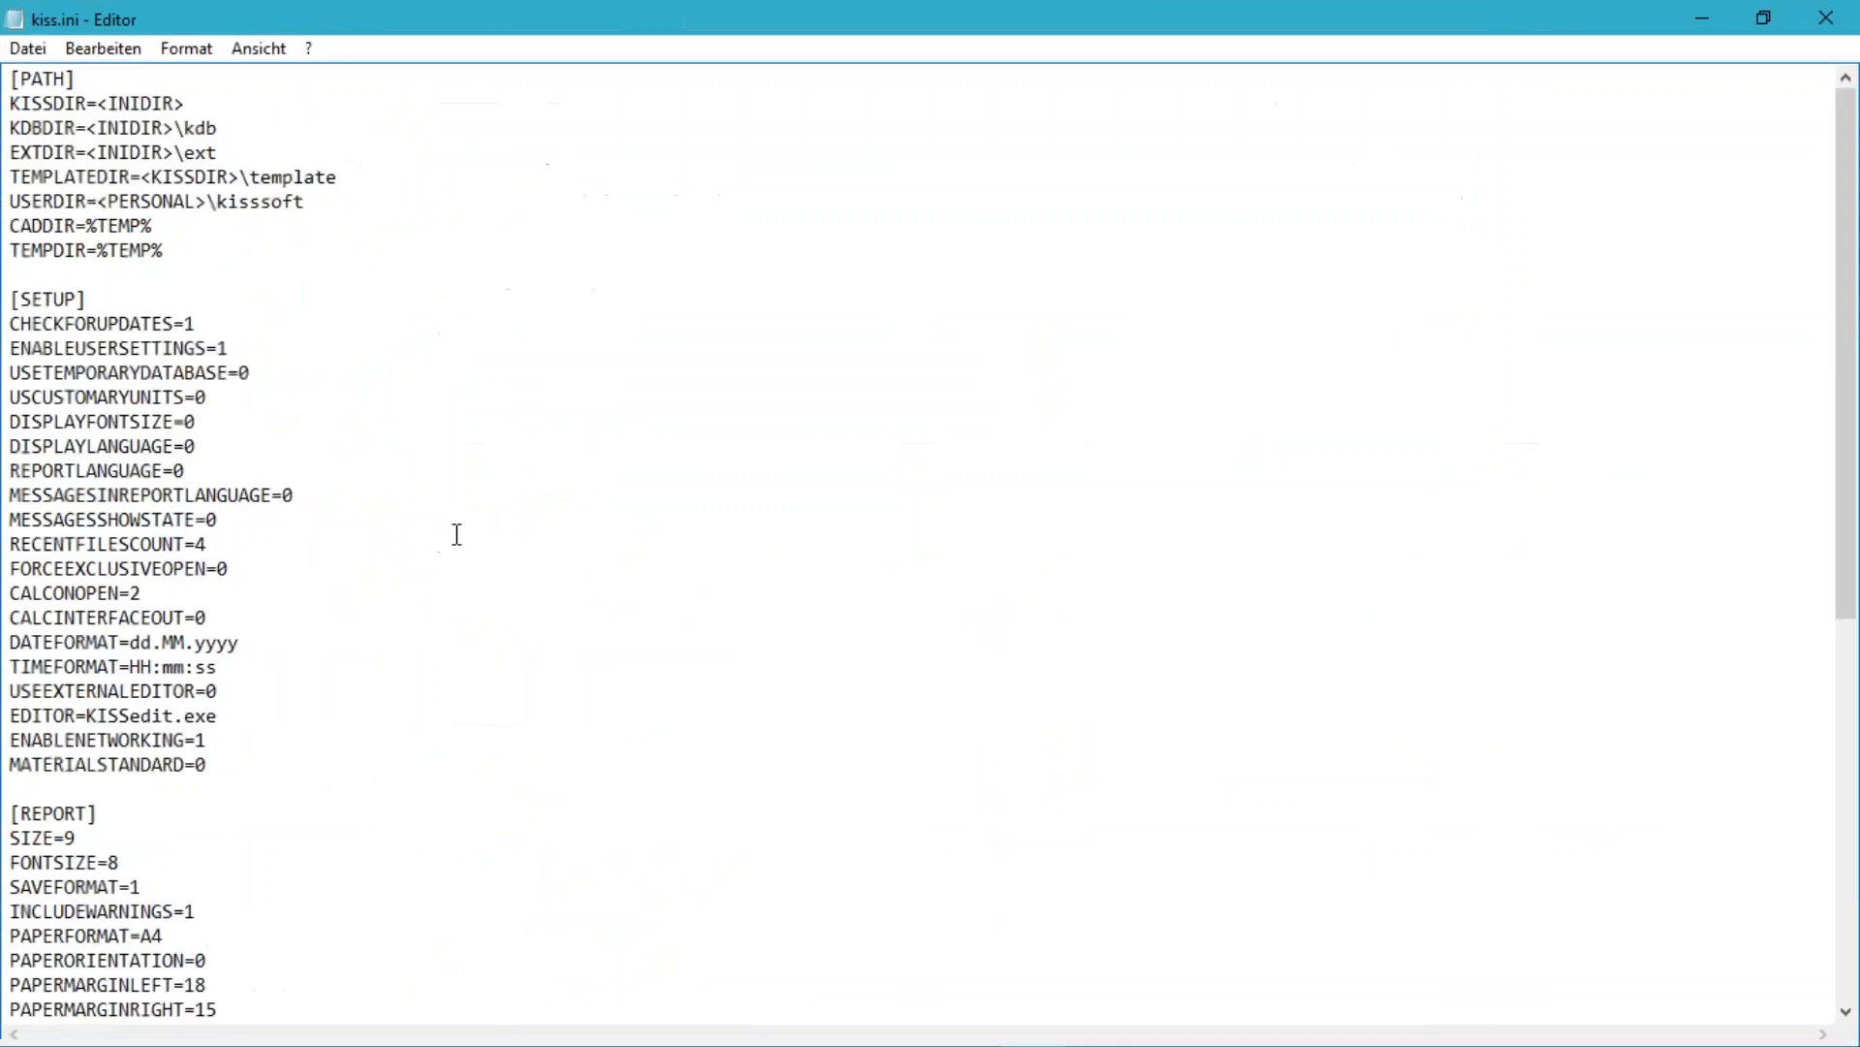
scroll(295, 524, "down", 9)
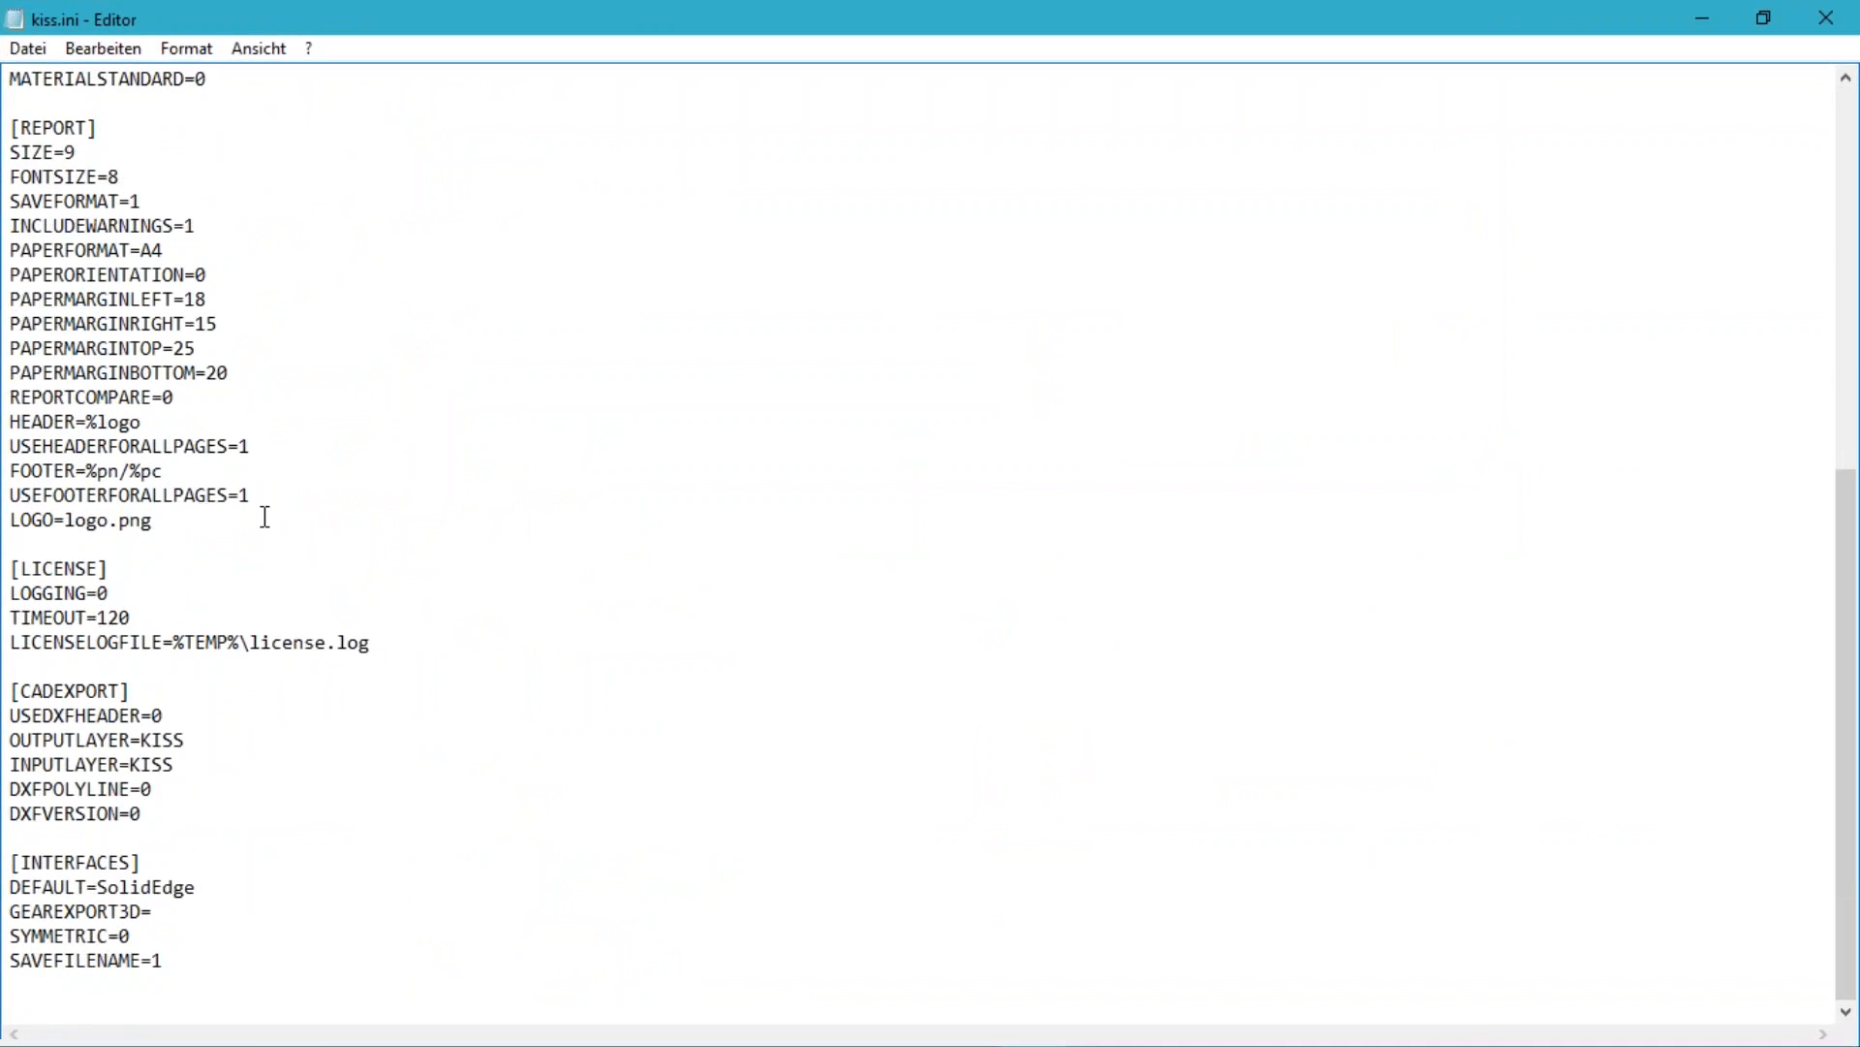
left_click(1852, 19)
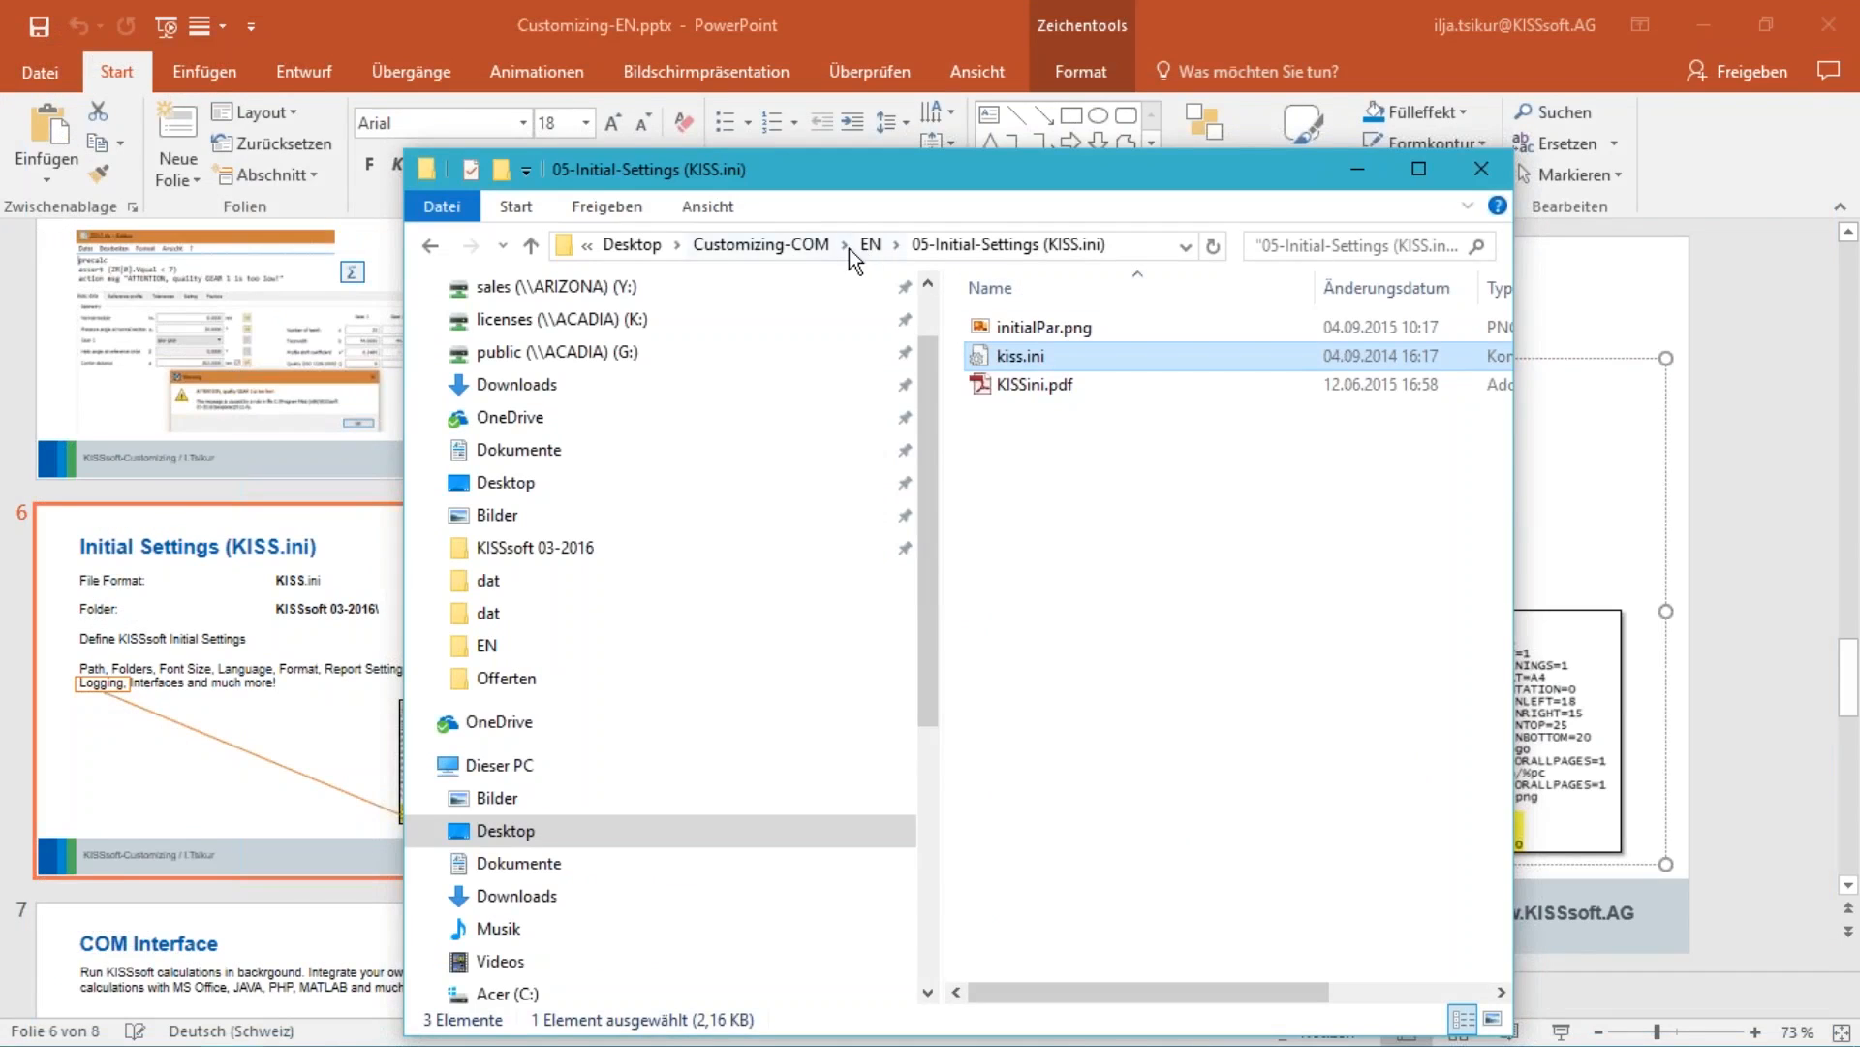
Open kiss.ini from Customizing-COM\DE\05-Starteinstellungen (KISS.ini) at its [LICENSE] section
left_click(765, 245)
double_click(1031, 332)
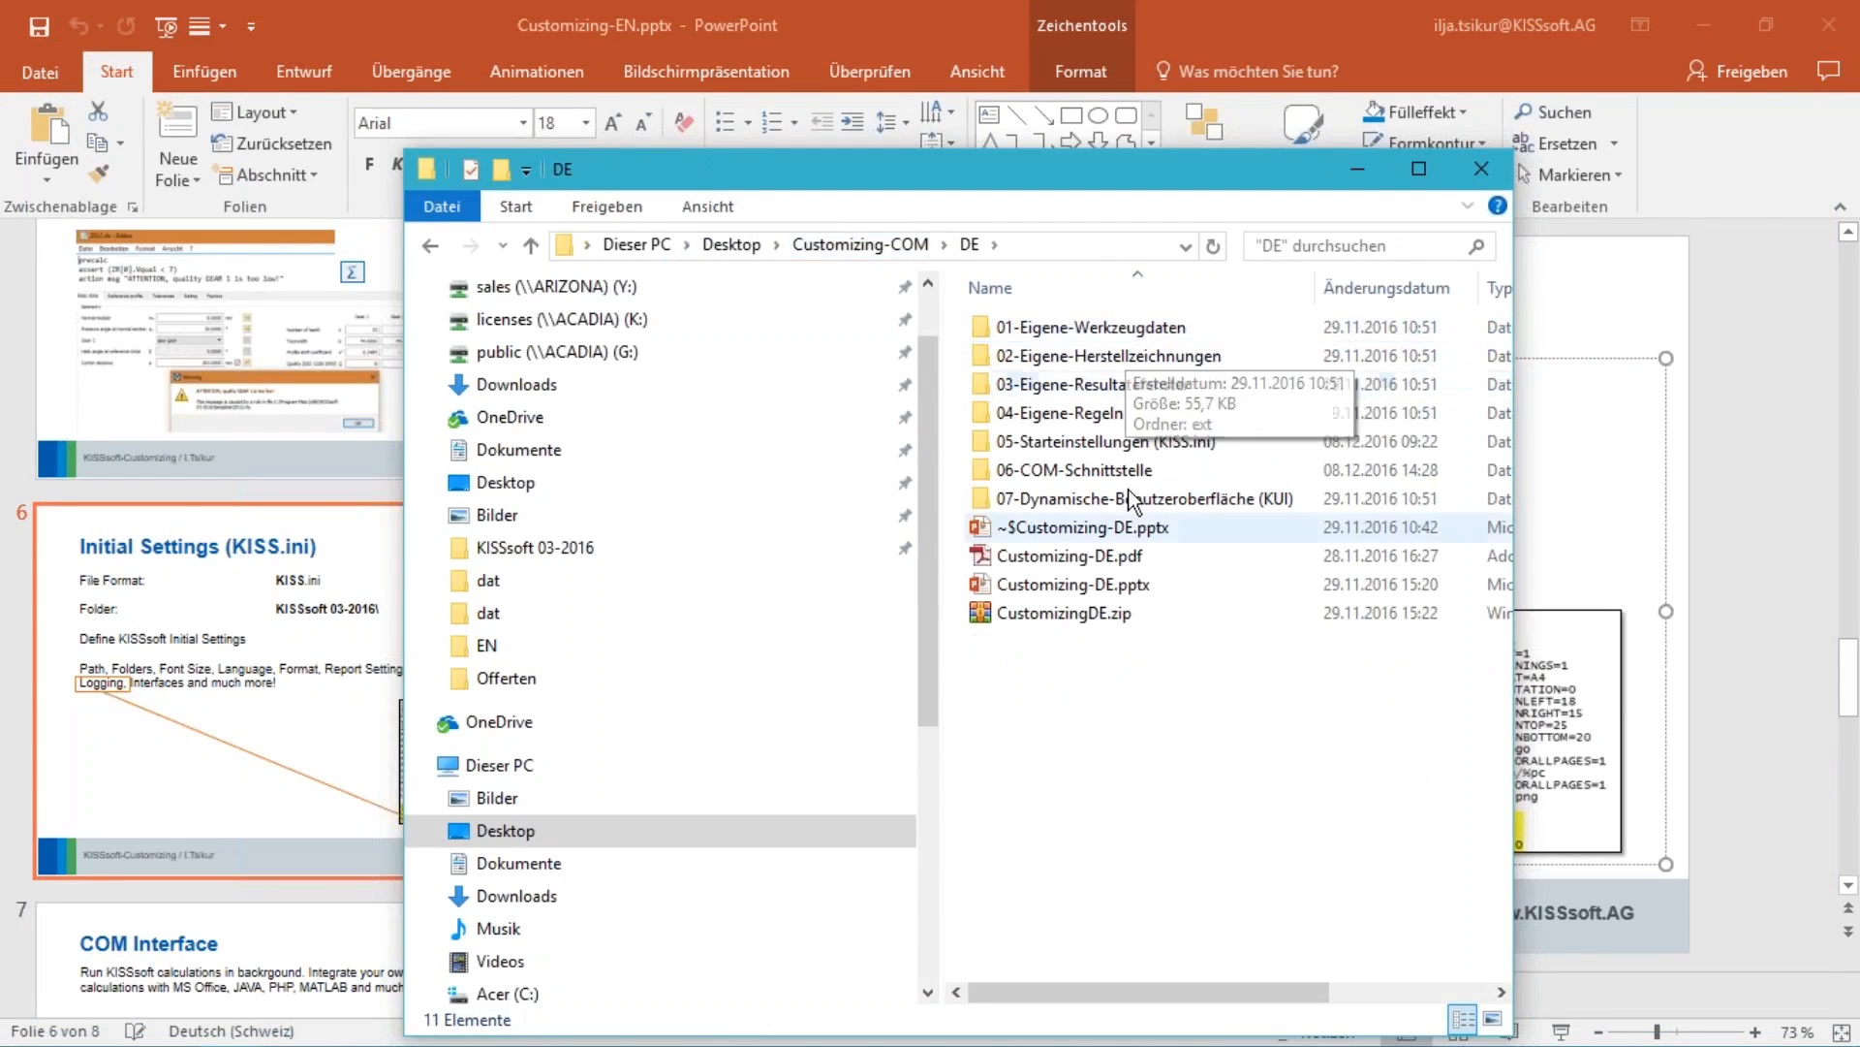
double_click(1153, 442)
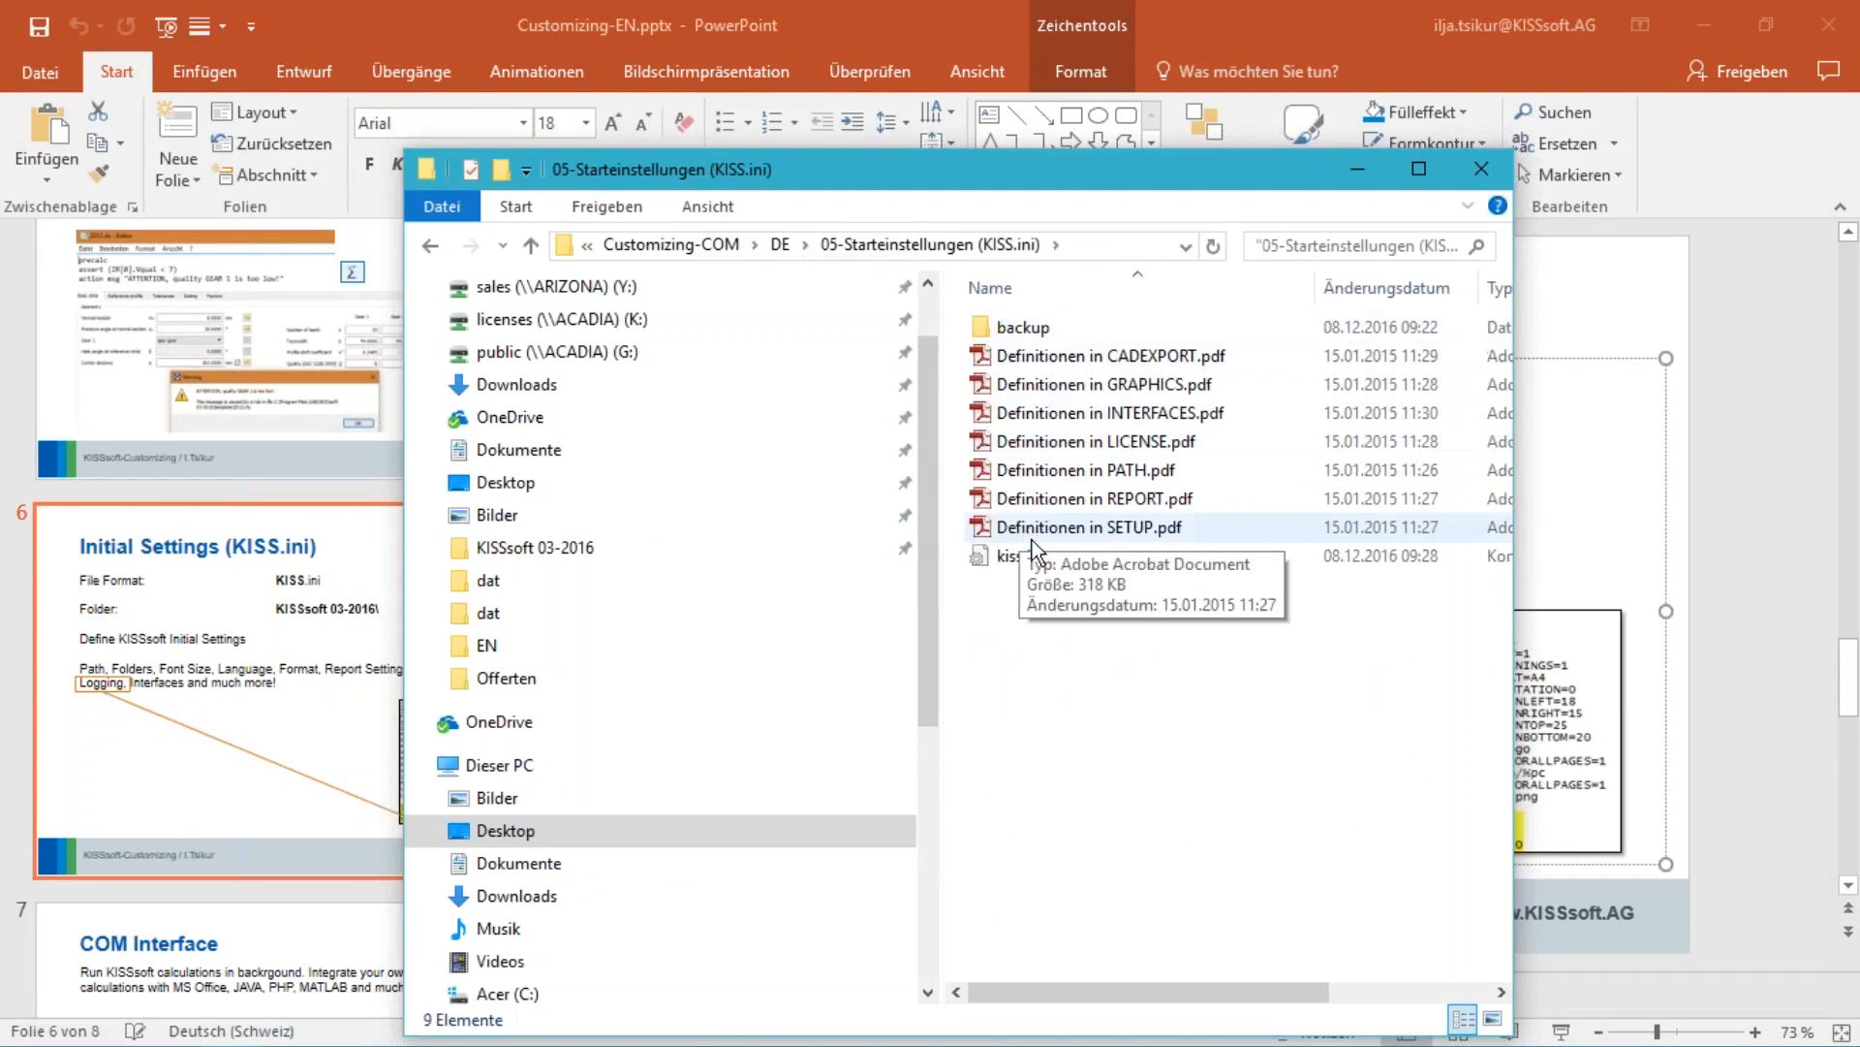
right_click(1044, 579)
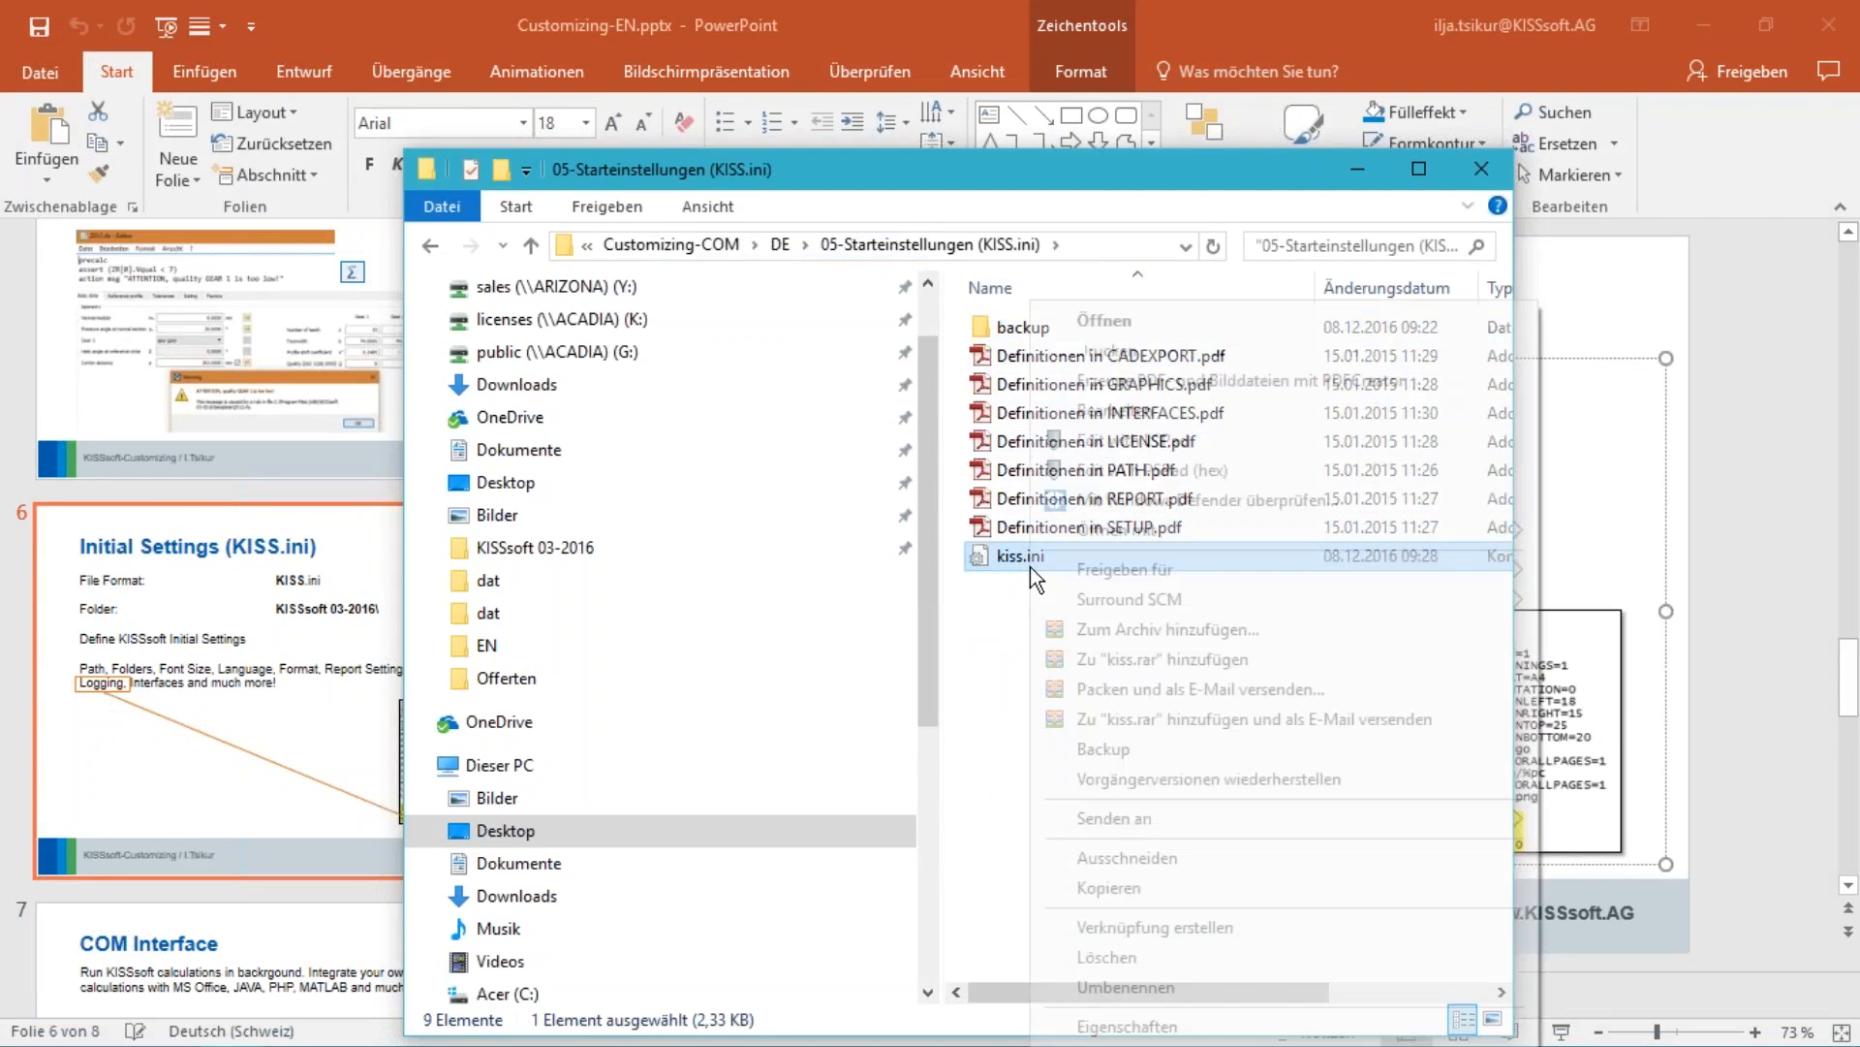
left_click(1110, 887)
double_click(1028, 557)
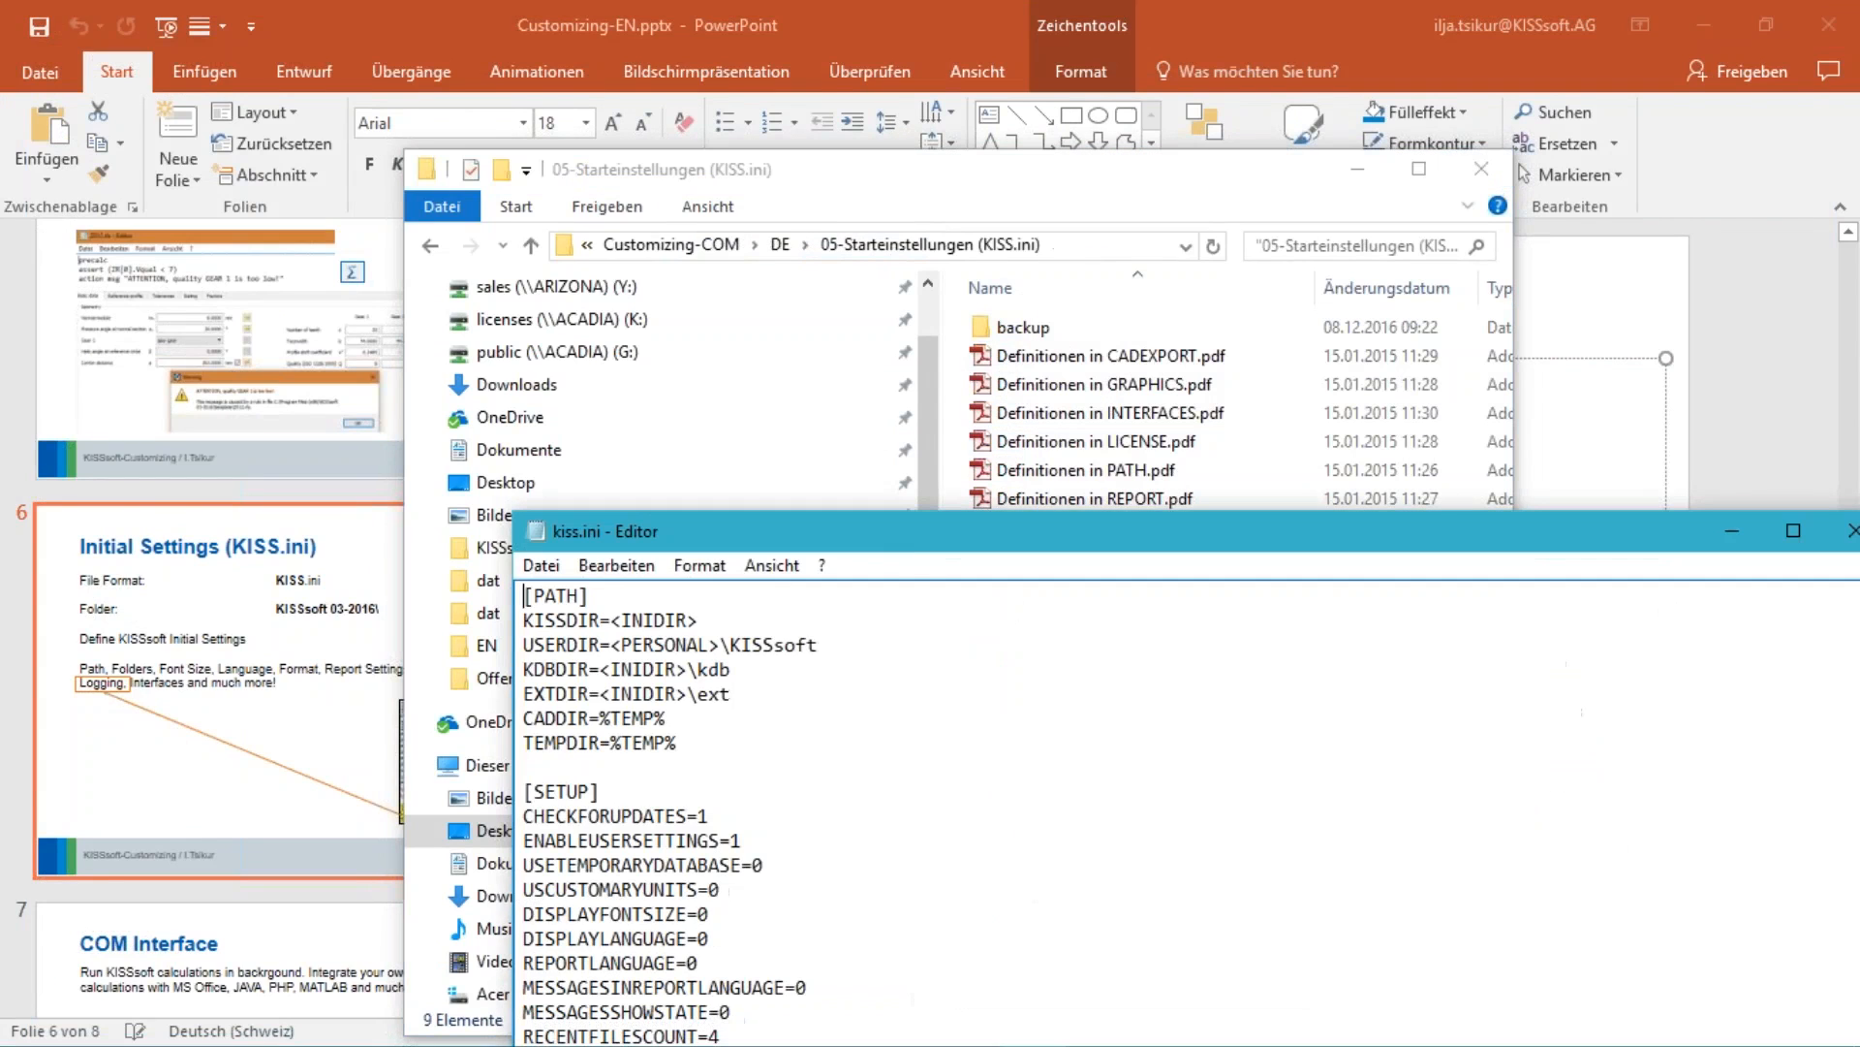
double_click(859, 535)
scroll(242, 659, "down", 8)
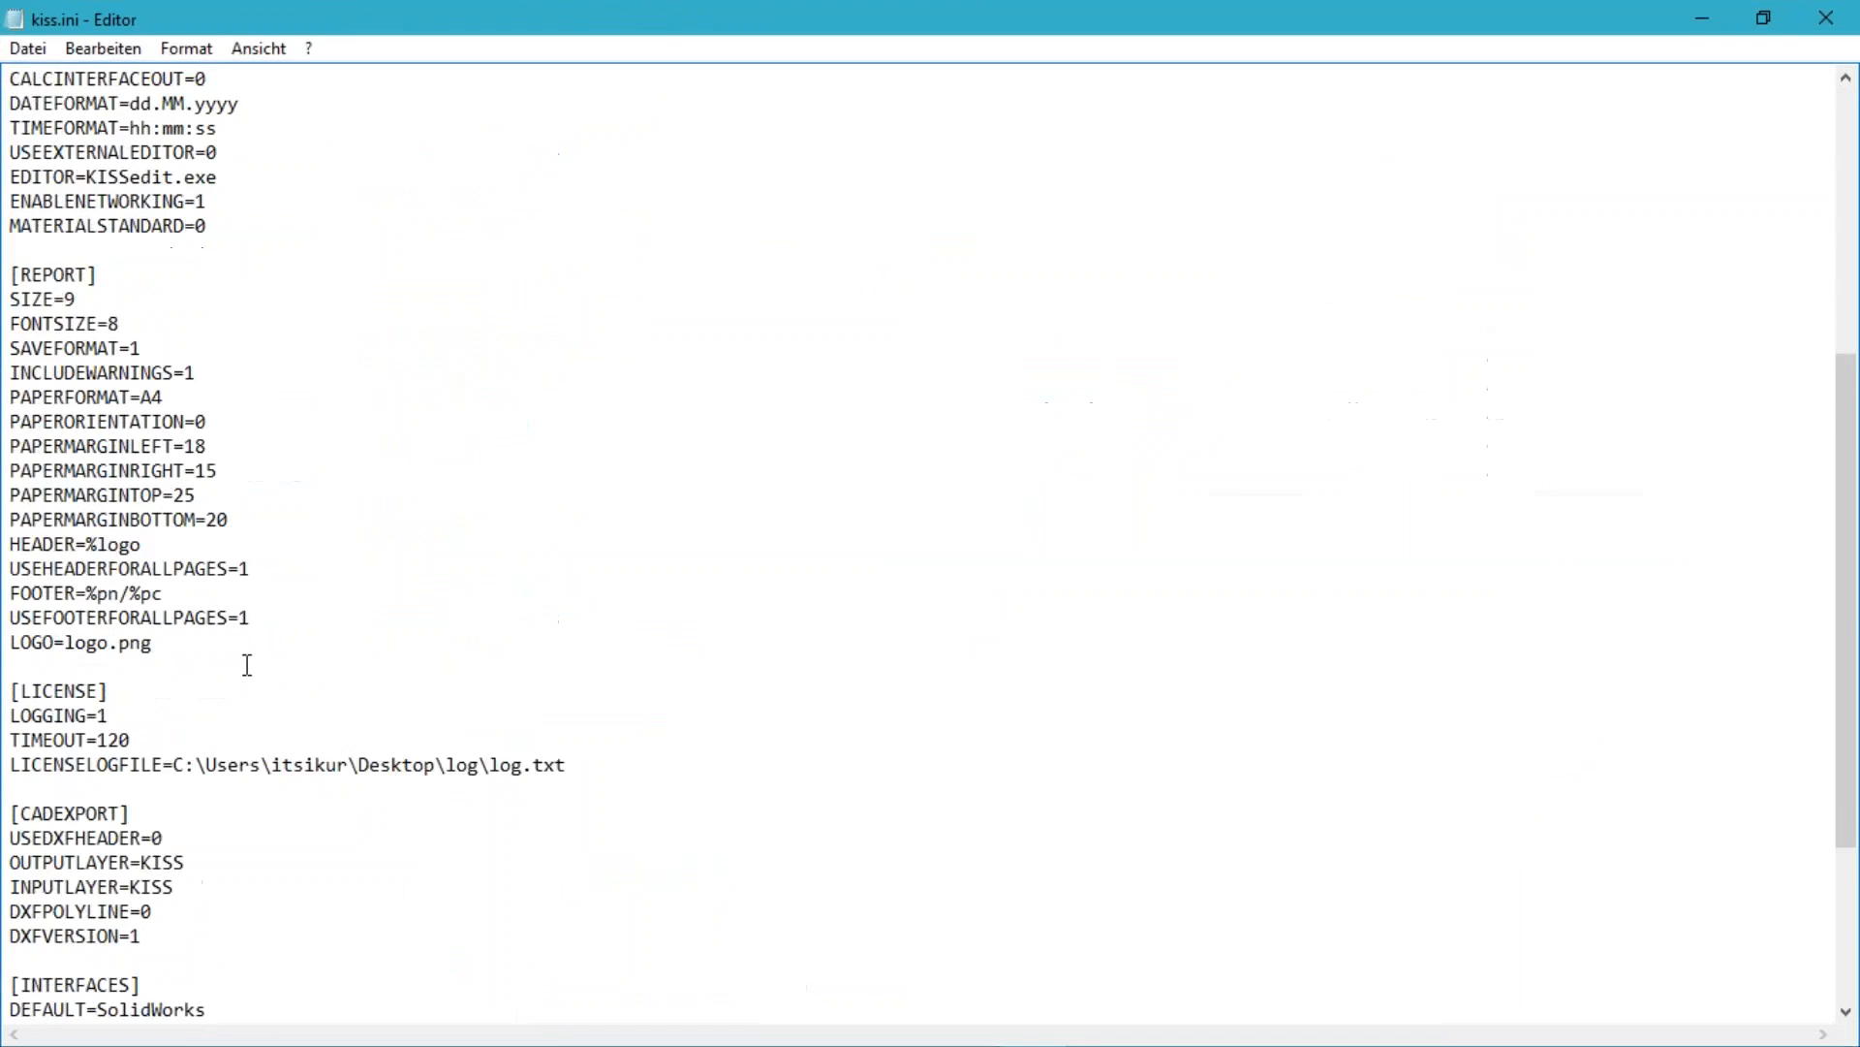
Examine the LOGGING, LICENSELOGFILE and TIMEOUT entries in the [LICENSE] section, and close the file
left_click(115, 644)
key("shift+Home")
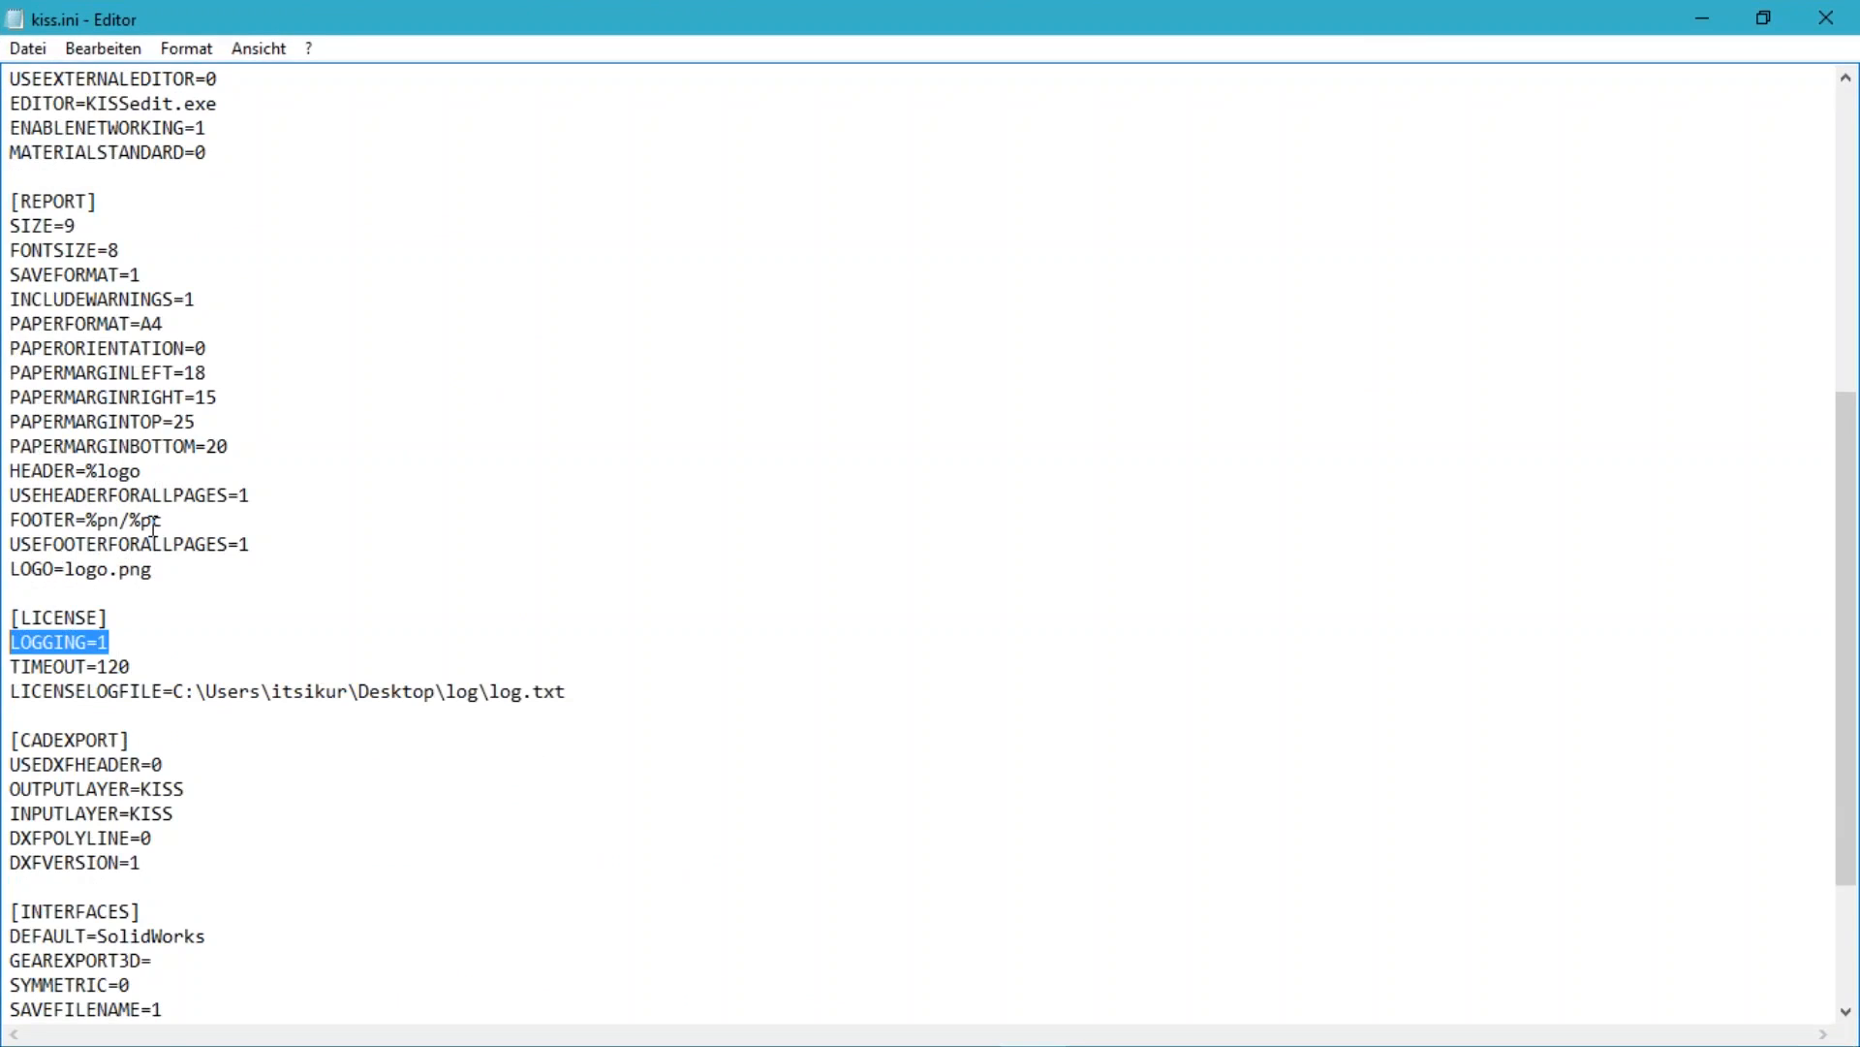
left_click(602, 698)
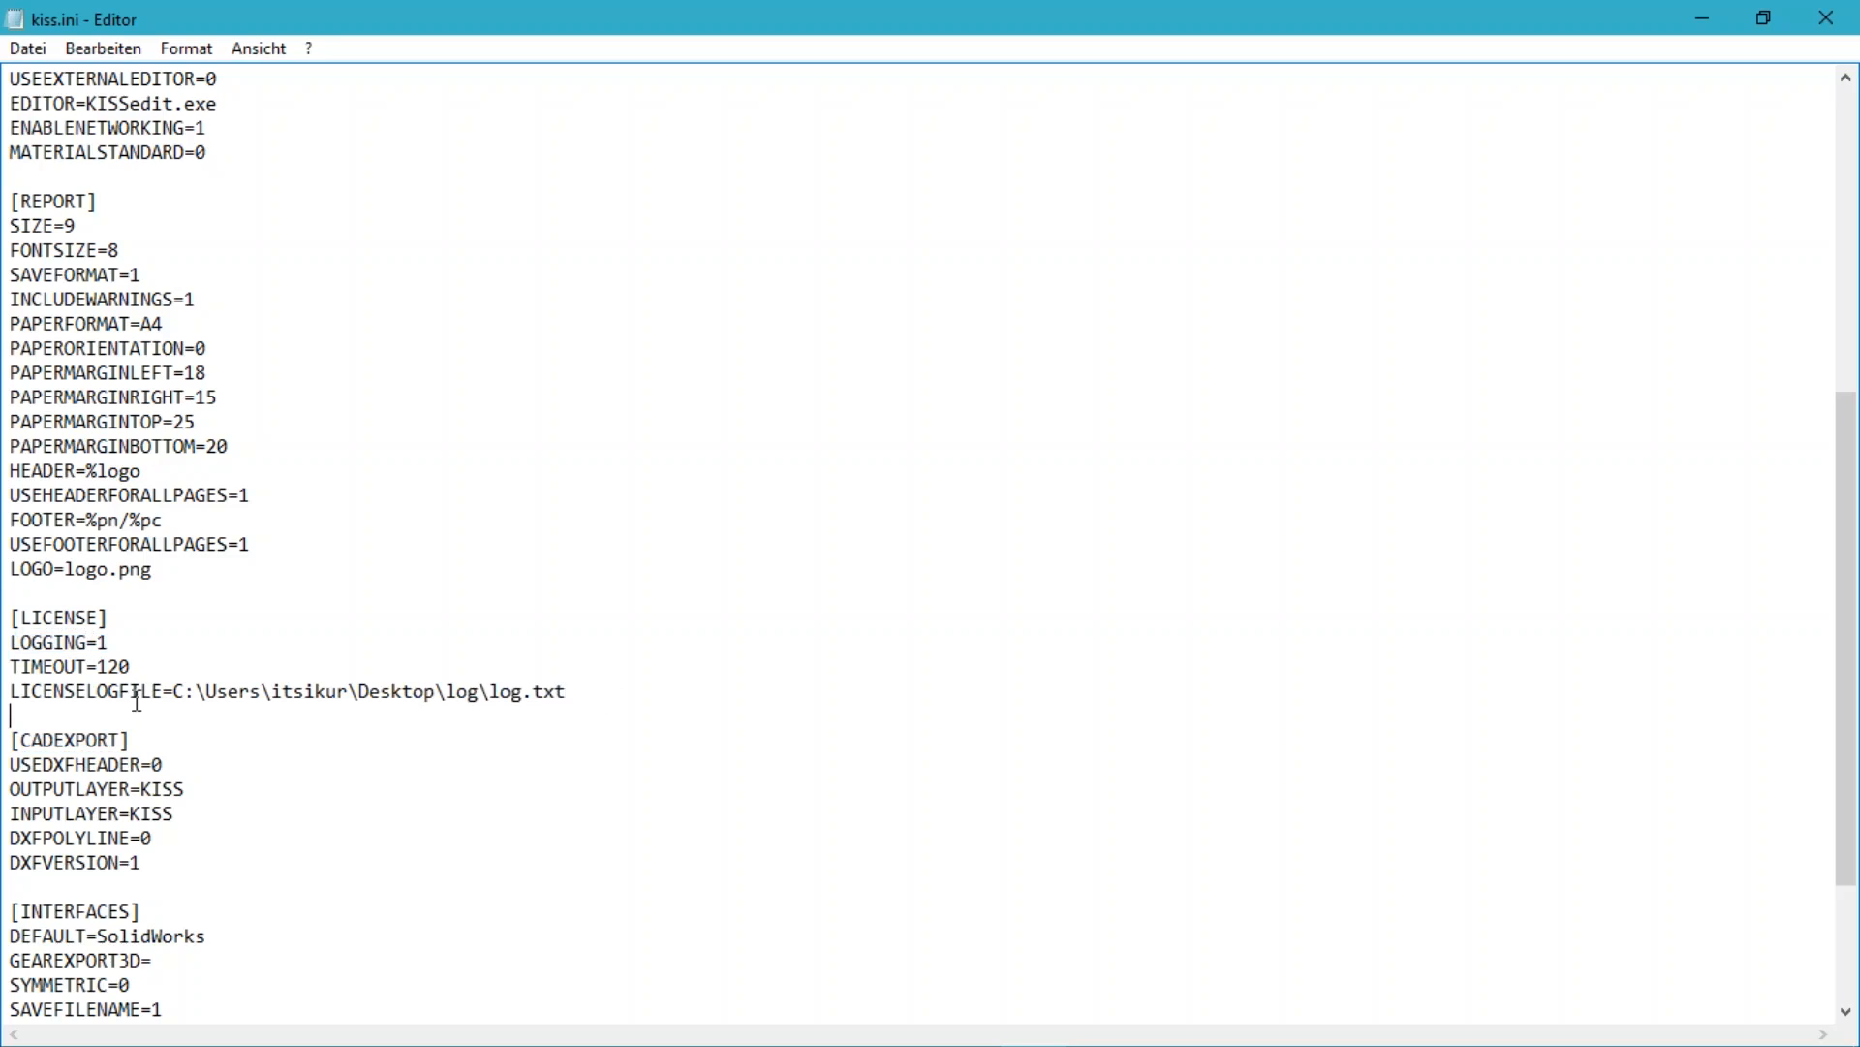
left_click(13, 691, "shift")
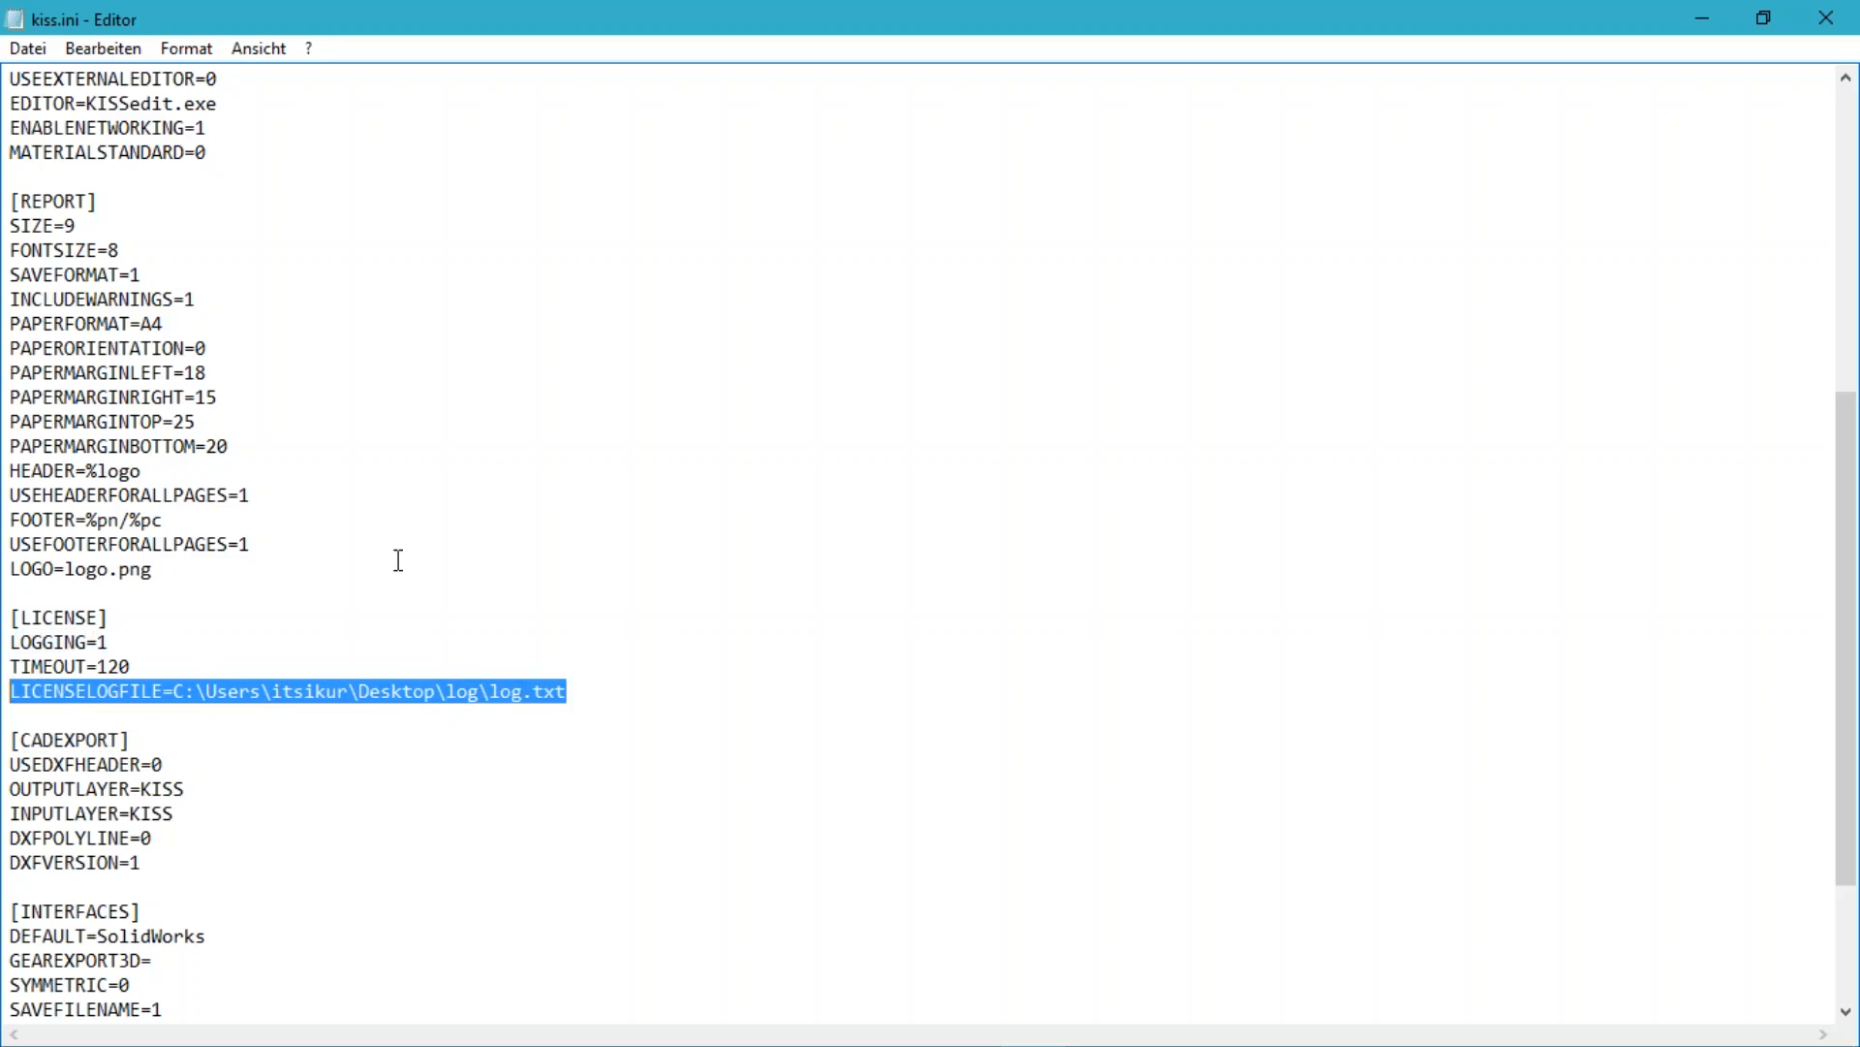
left_click_drag(494, 690, 572, 688)
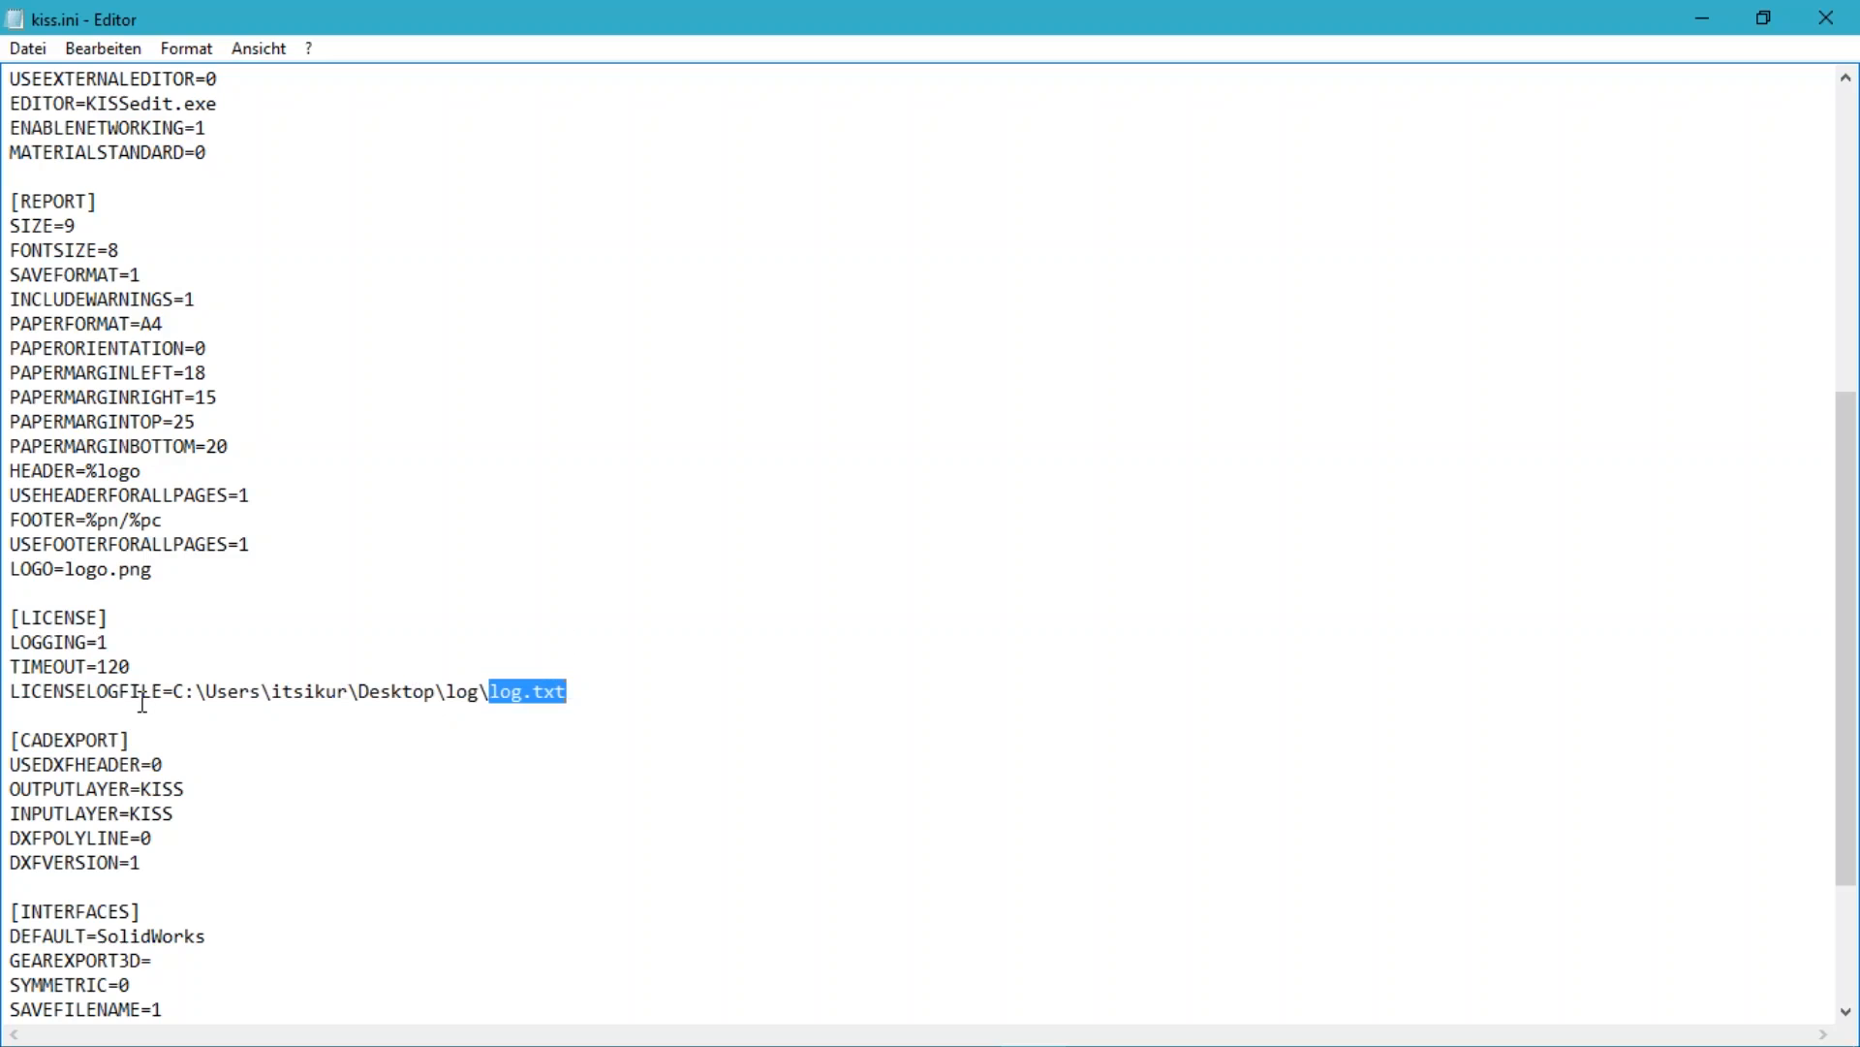
left_click_drag(145, 667, 11, 665)
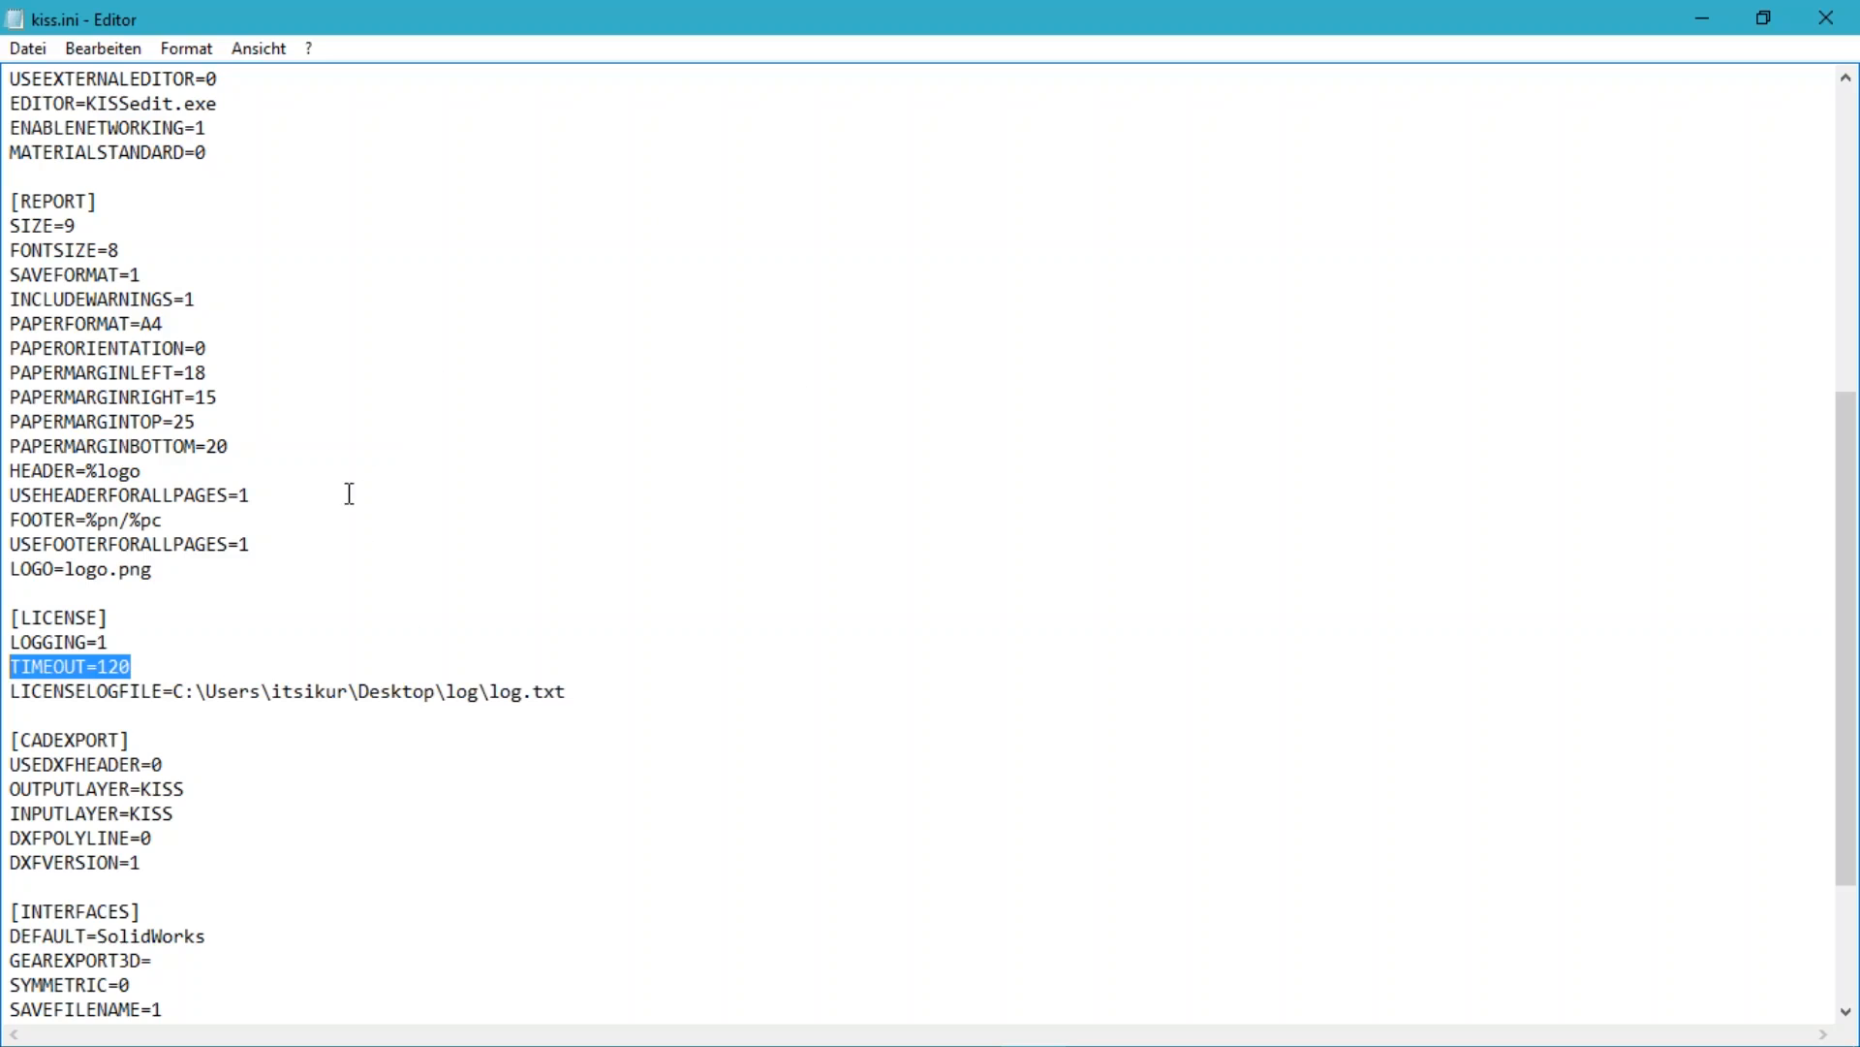
left_click(112, 669)
left_click_drag(175, 669, 58, 667)
left_click_drag(153, 665, 98, 665)
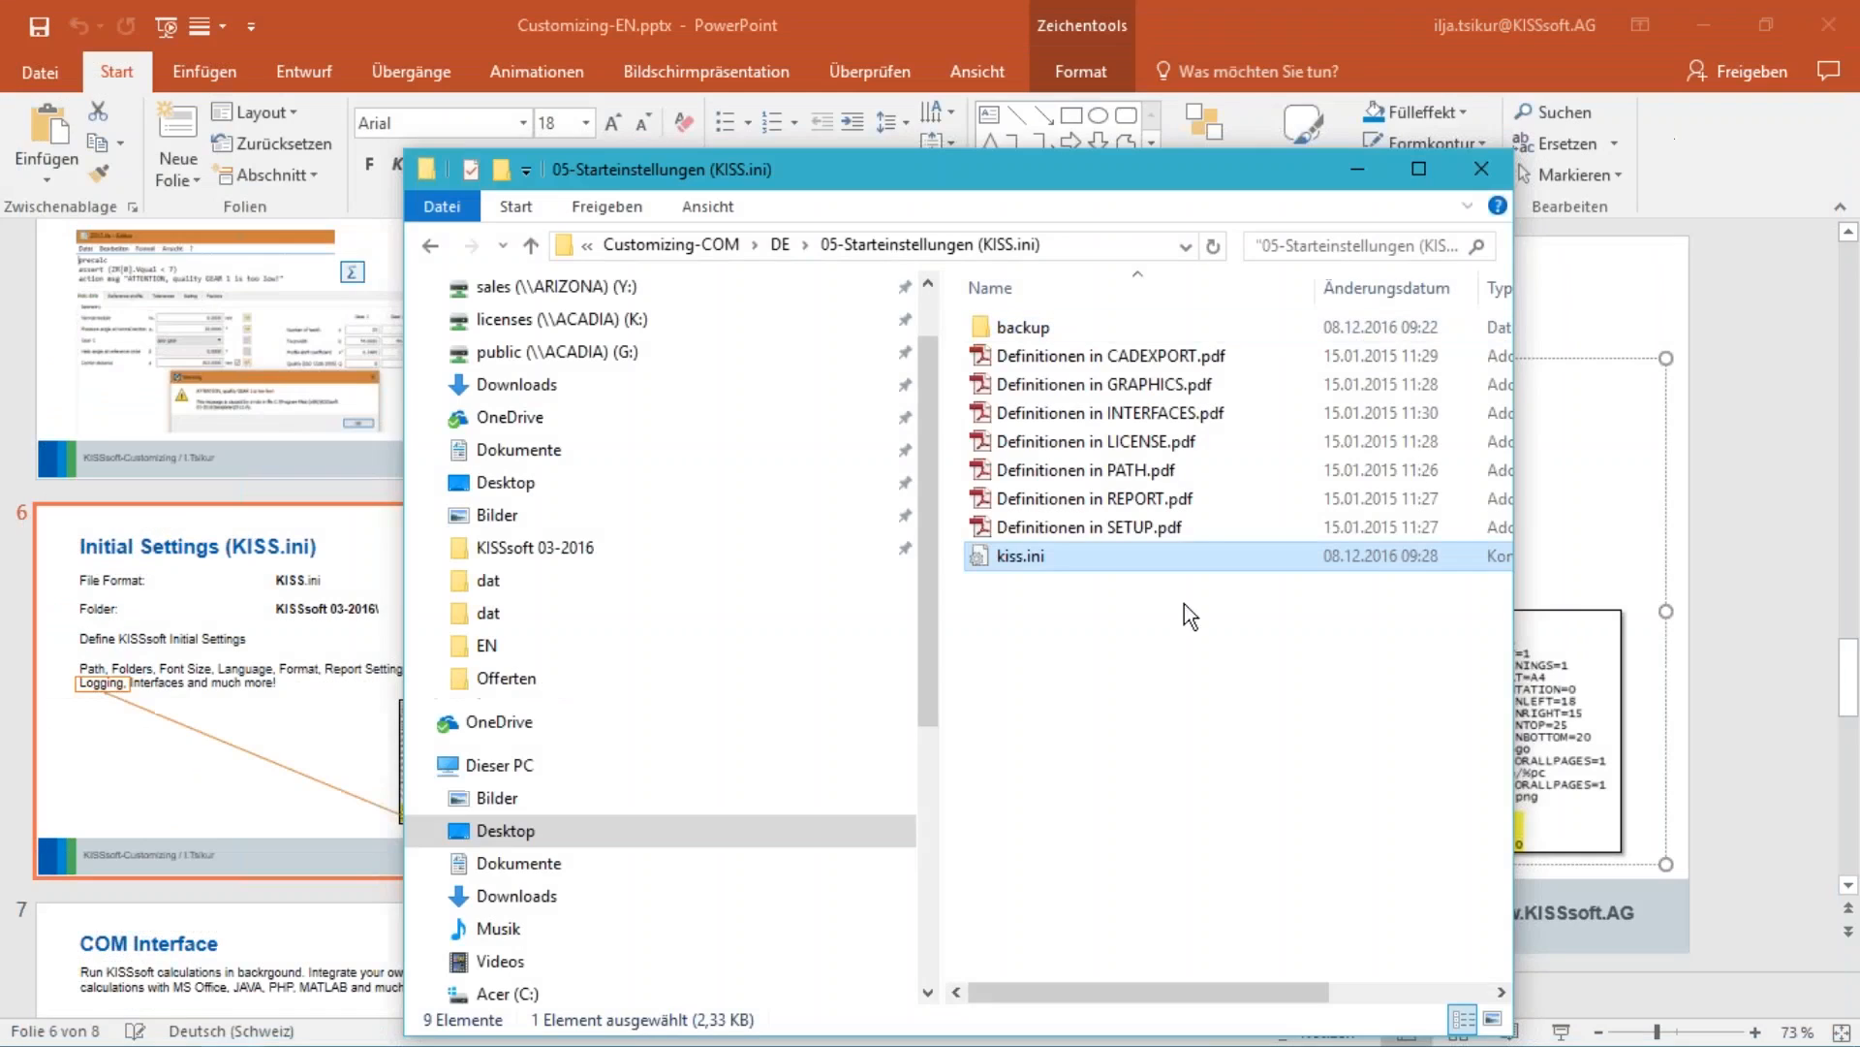
Copy kiss.ini from the 05-Starteinstellungen (KISS.ini) folder into Programme (x86)\KISSsoft 03-2016, replacing the existing file
right_click(1025, 554)
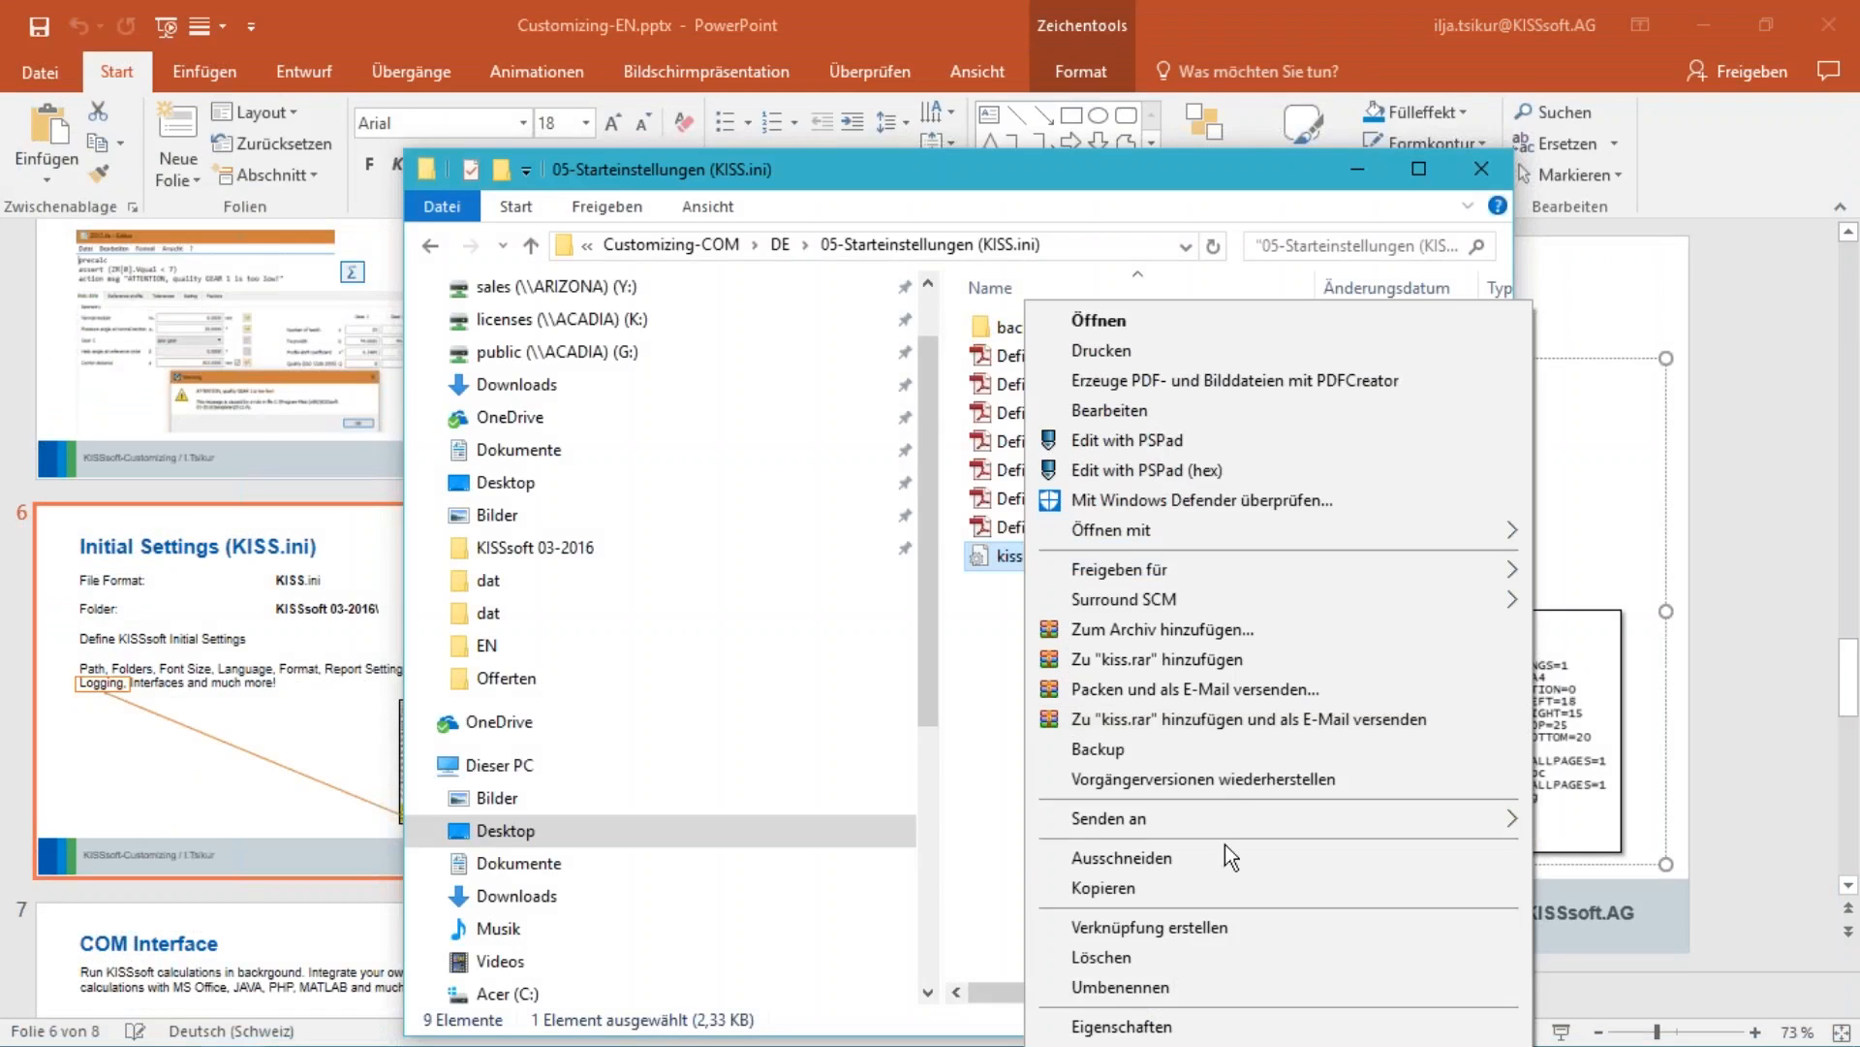
left_click(1176, 884)
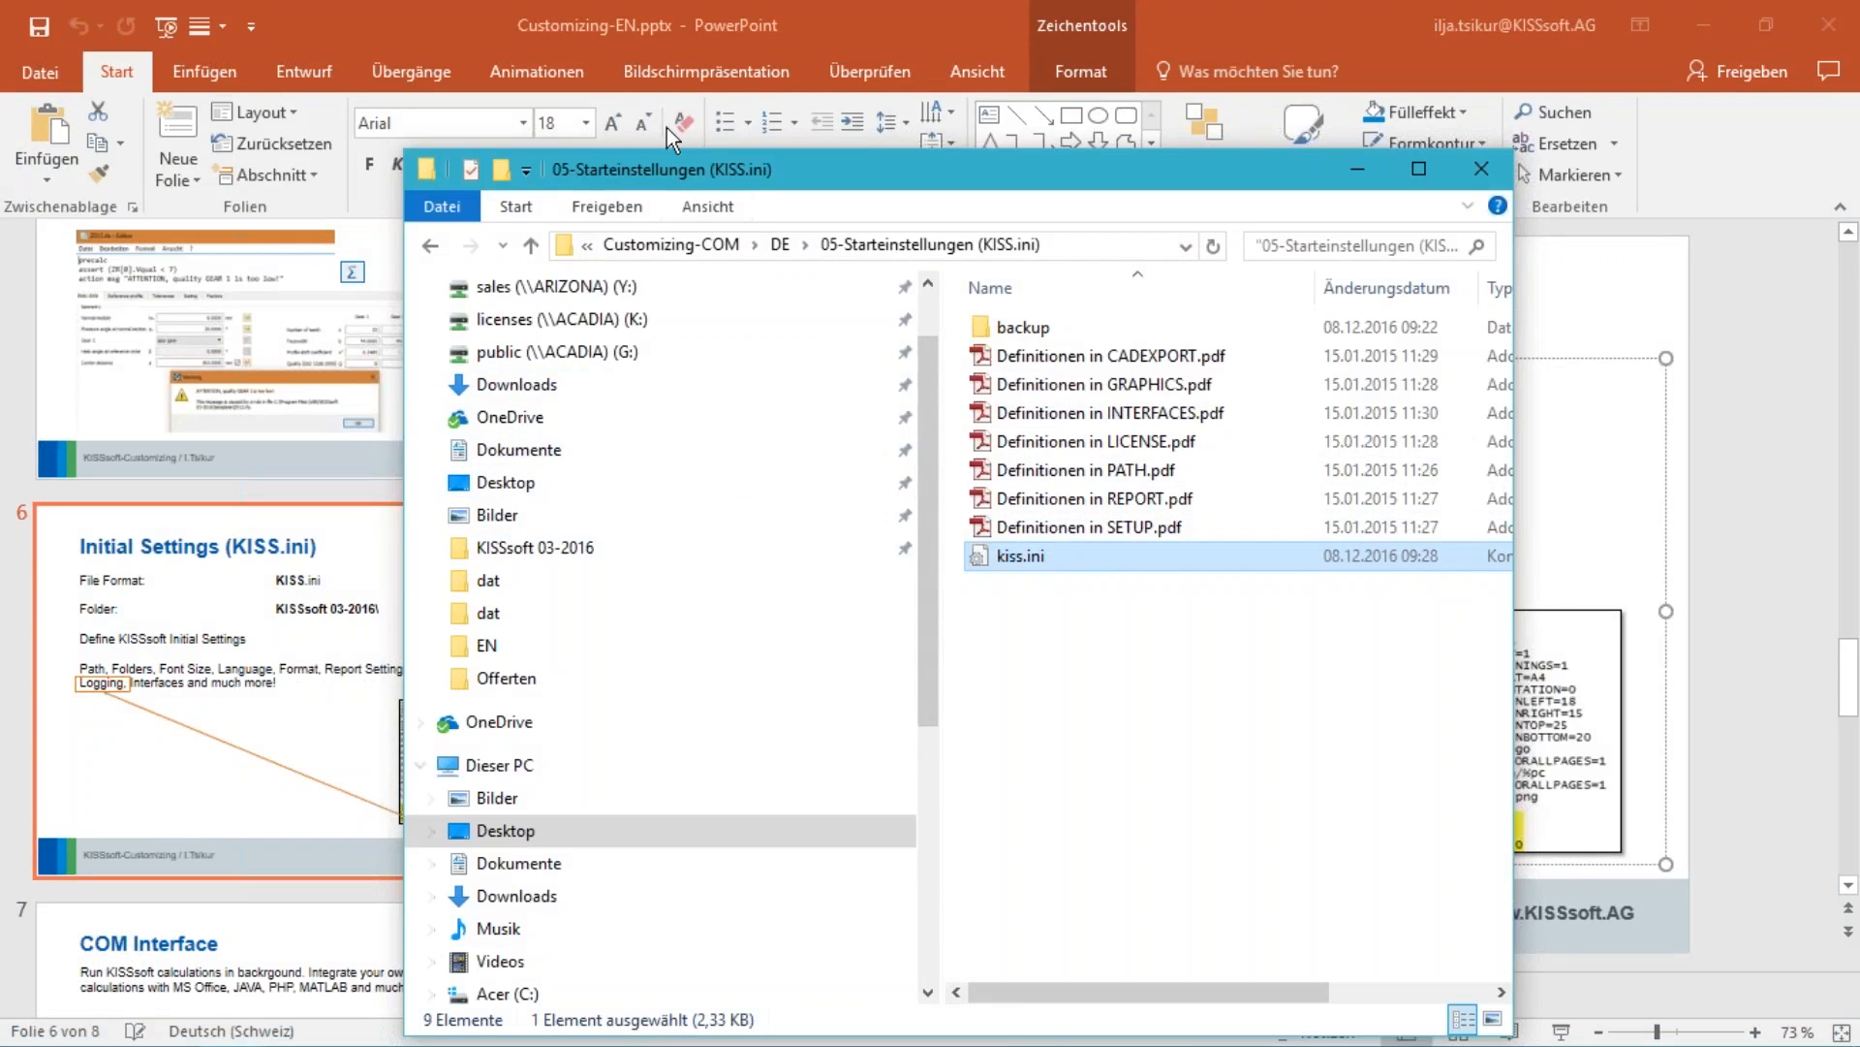
double_click(1045, 327)
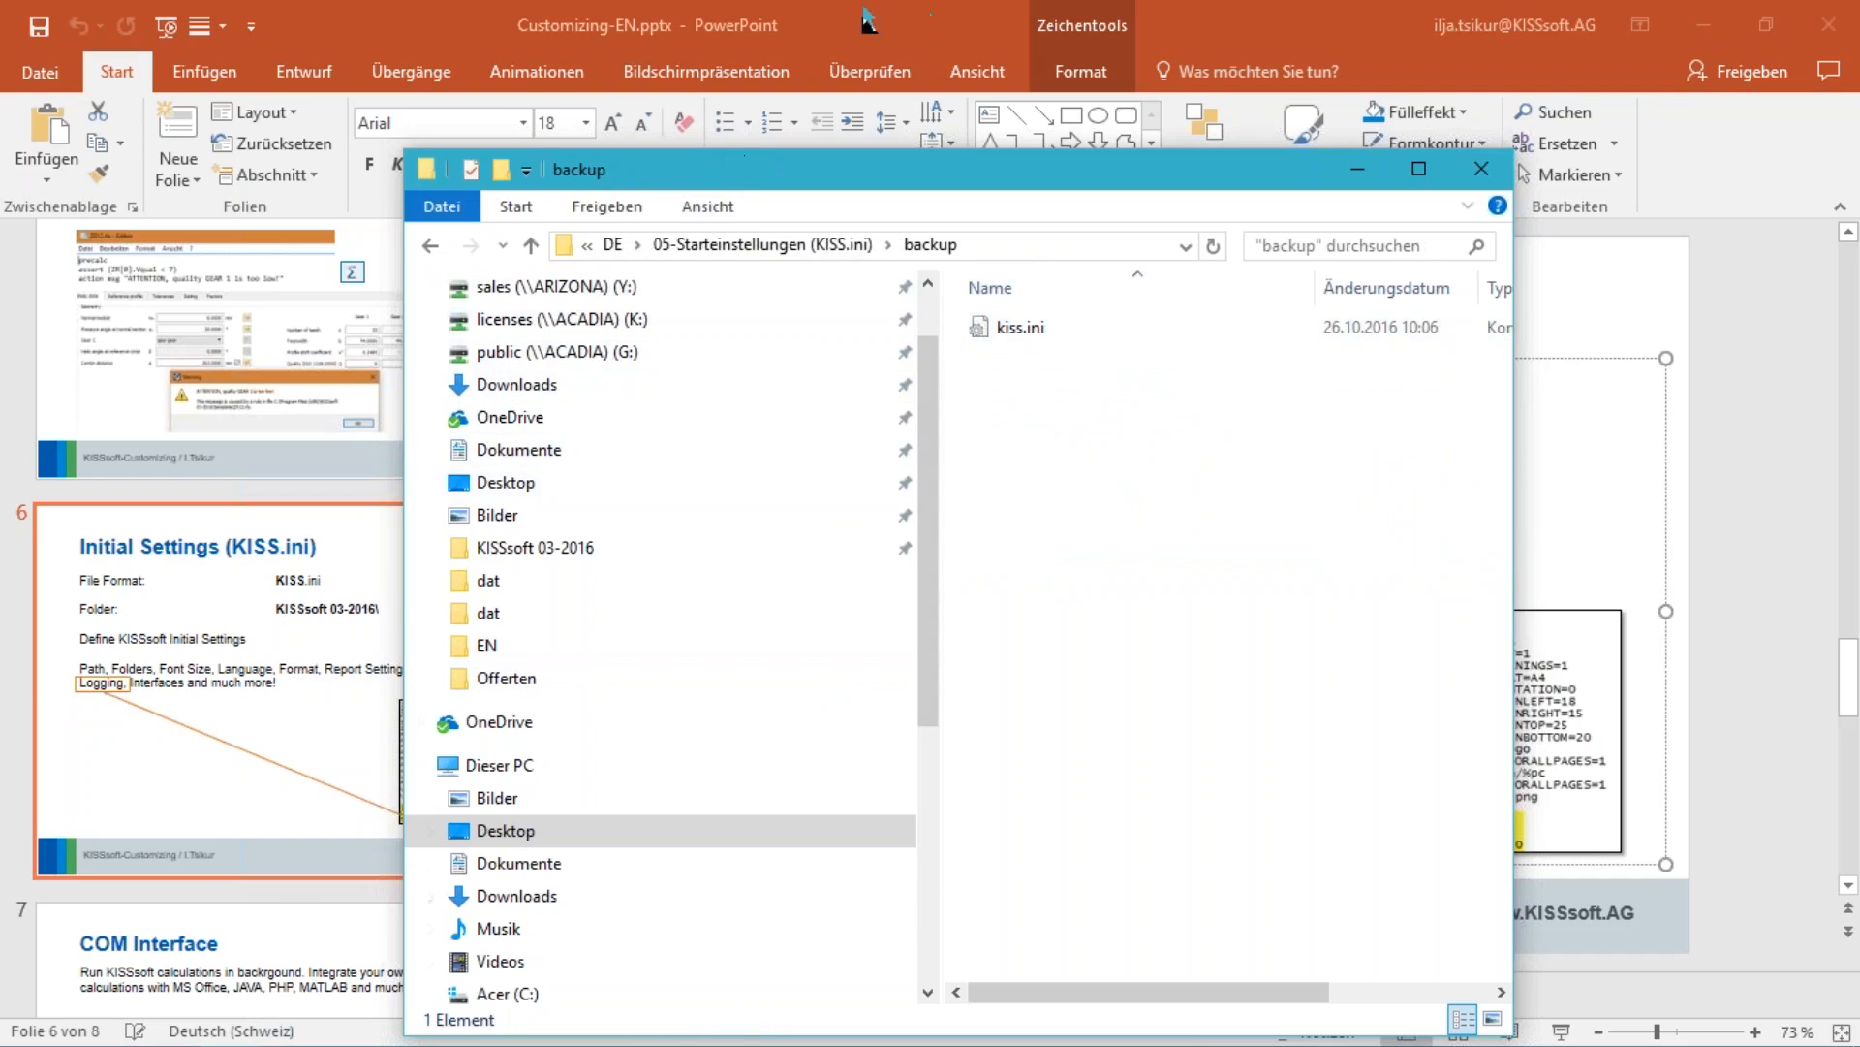
scroll(622, 567, "up", 2)
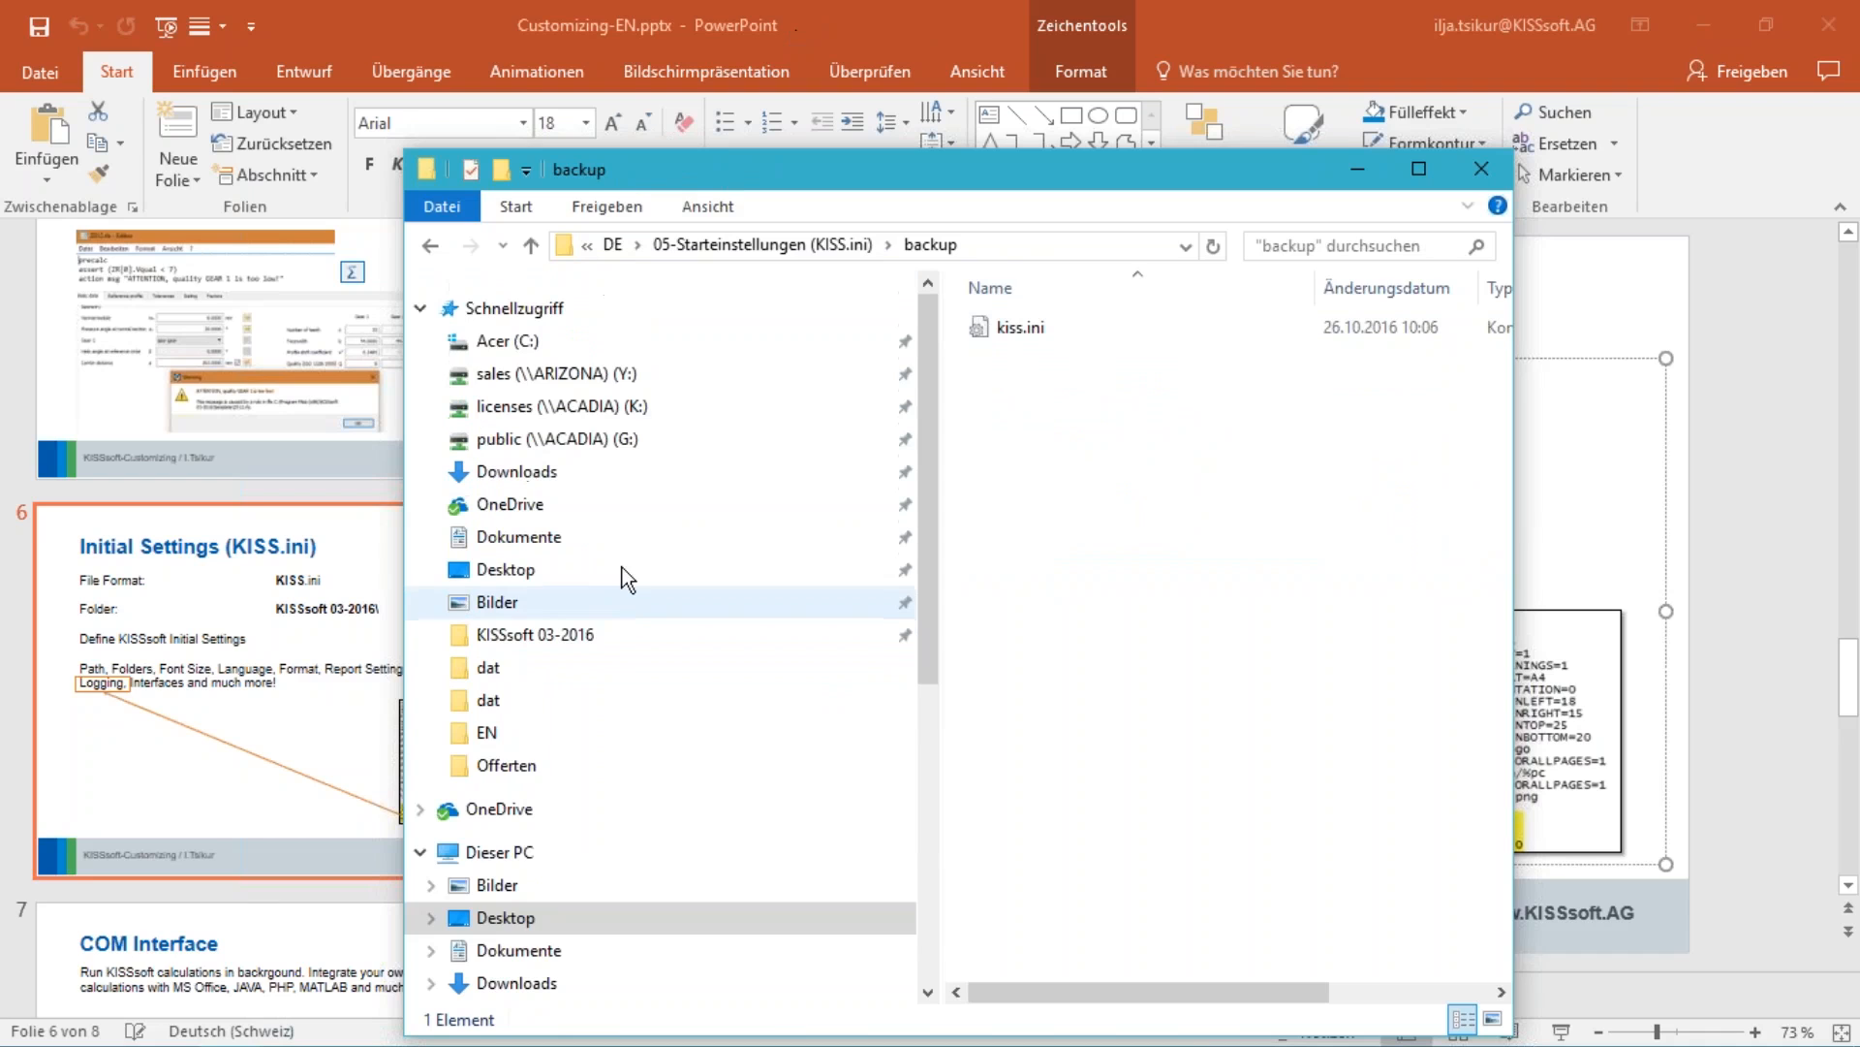
left_click(489, 341)
double_click(1101, 868)
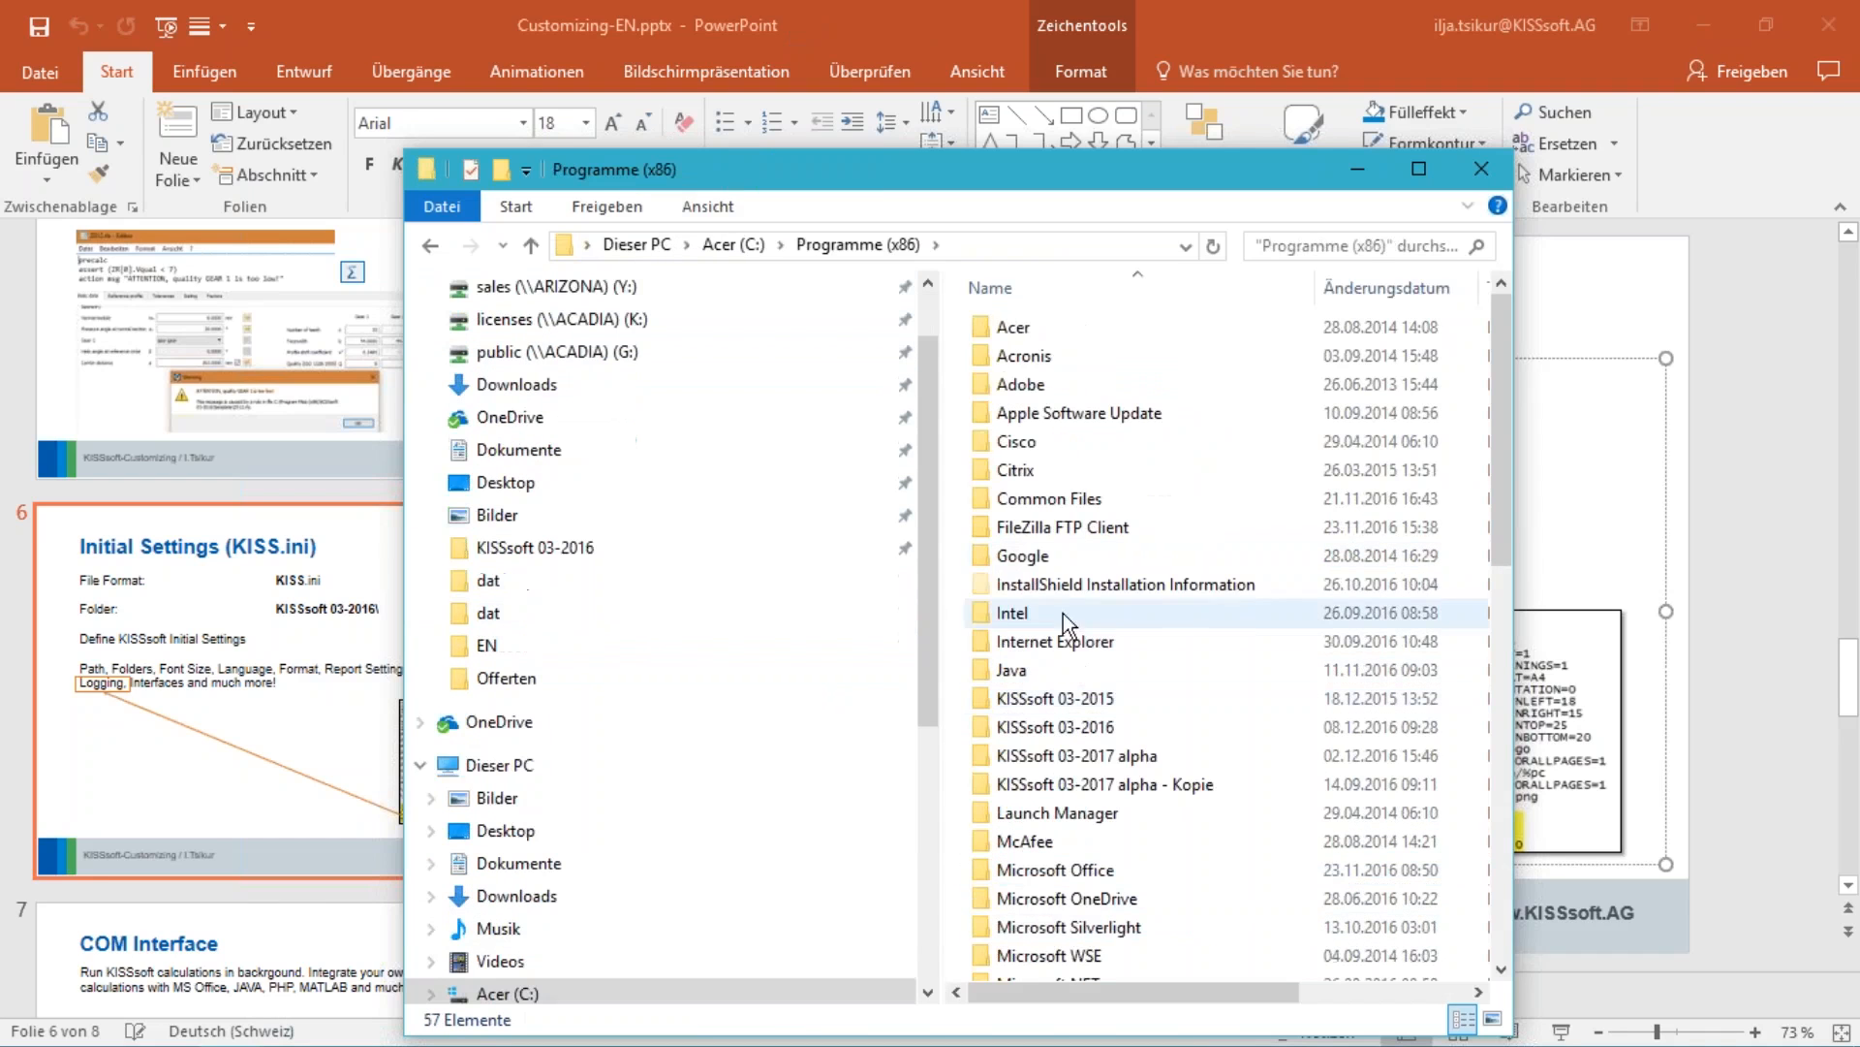
double_click(1103, 725)
right_click(1095, 915)
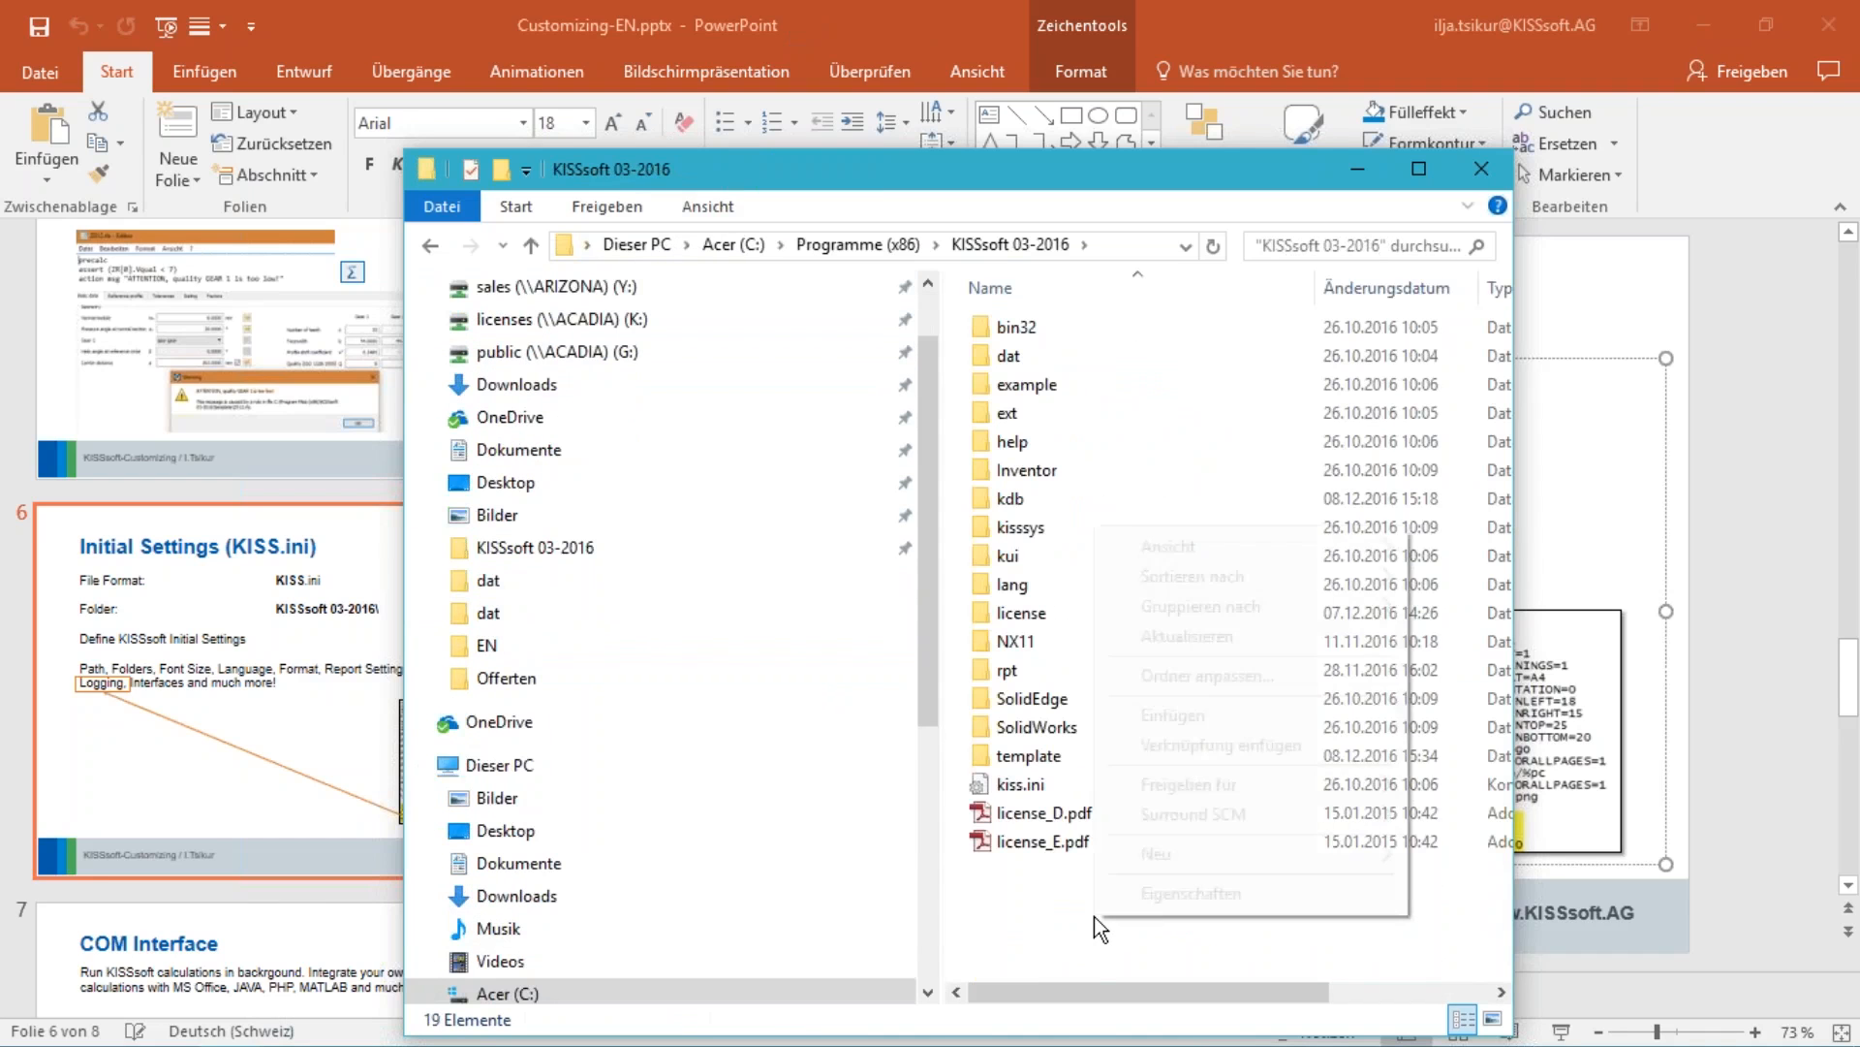
left_click(1175, 717)
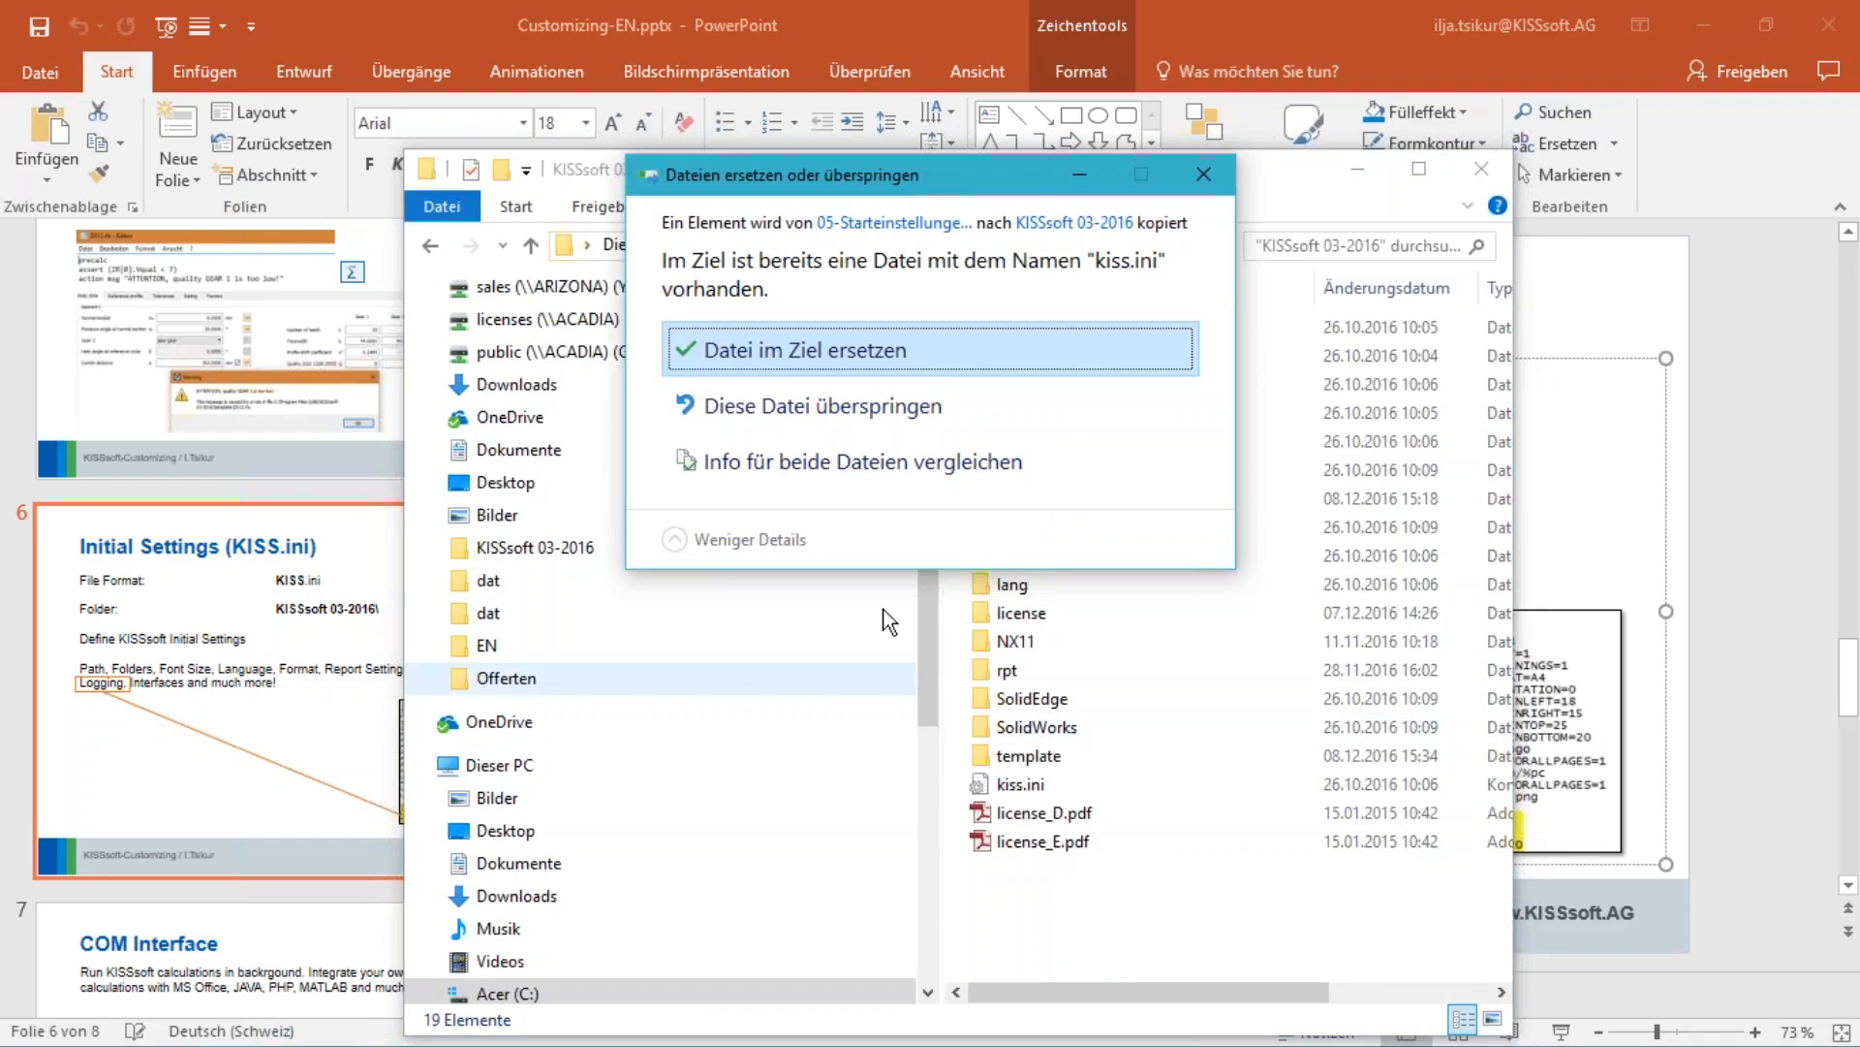
left_click(762, 351)
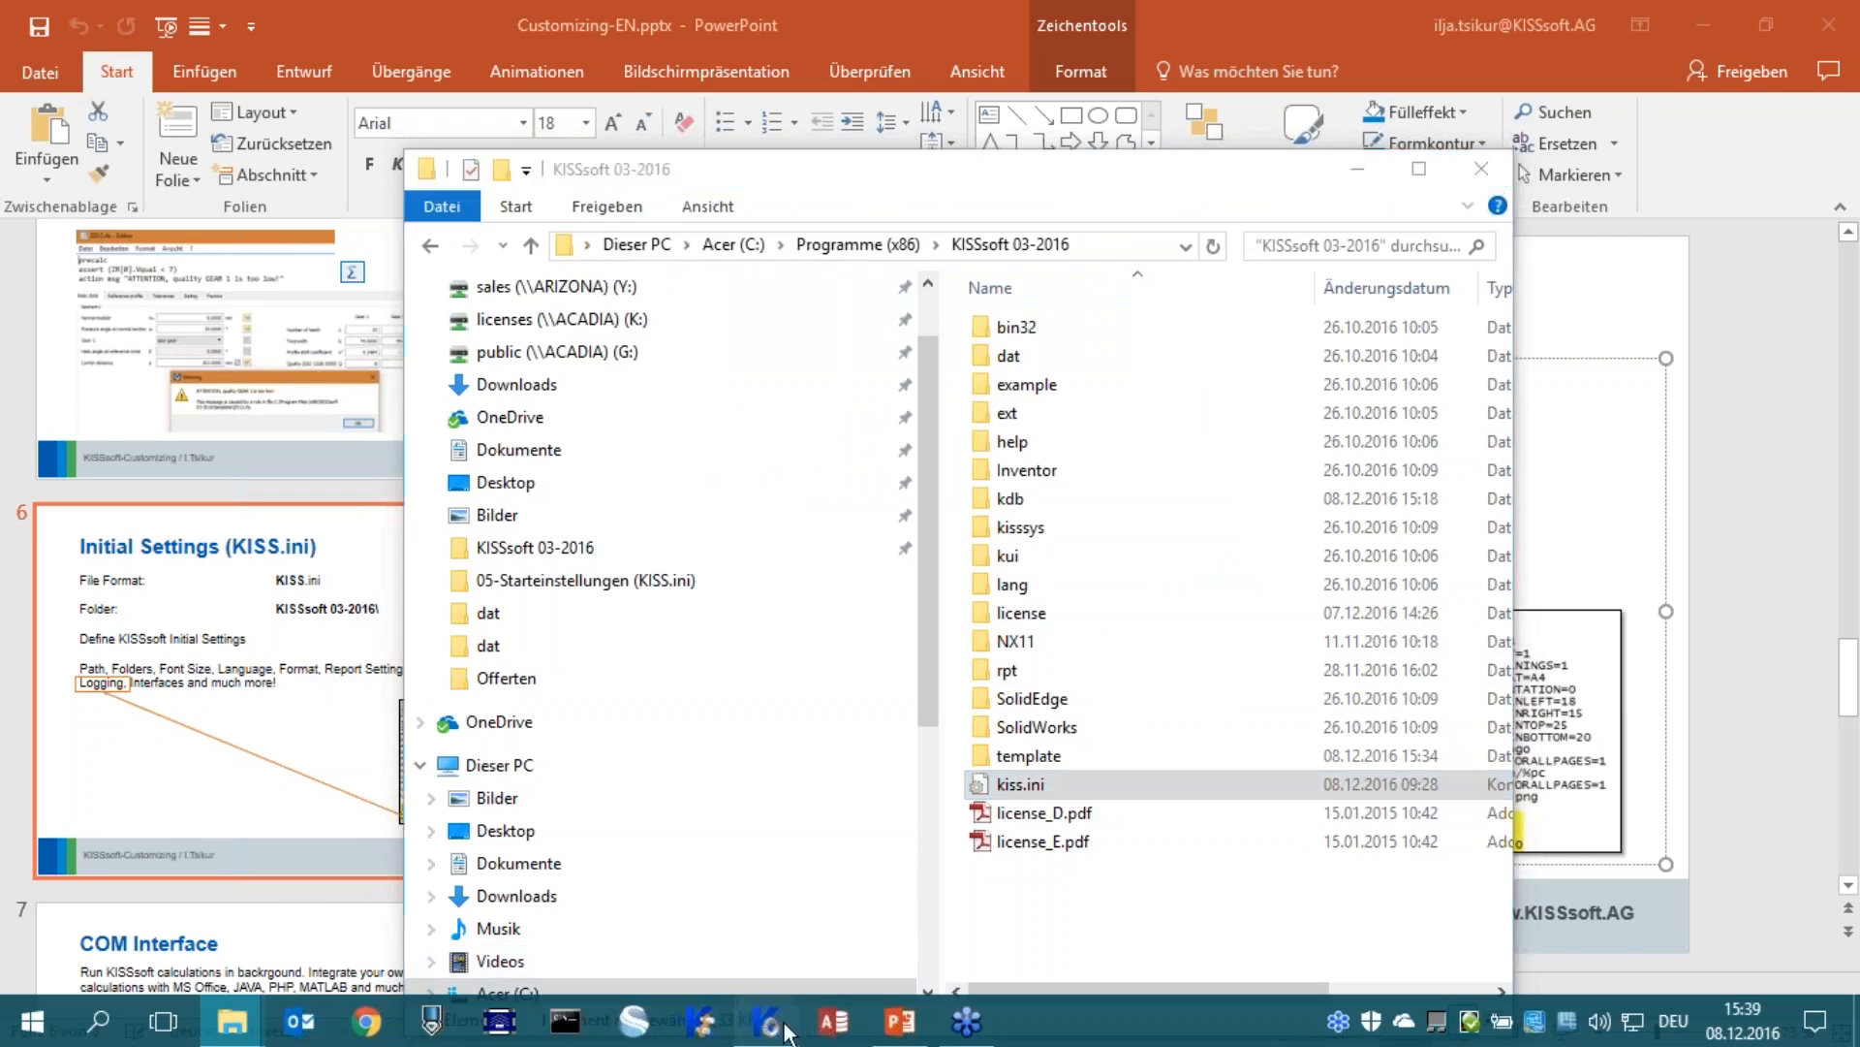
Close the running KISSsoft session, start KISSsoft again and minimize the PowerPoint presentation
left_click(766, 1035)
key("alt+F4")
left_click(1009, 572)
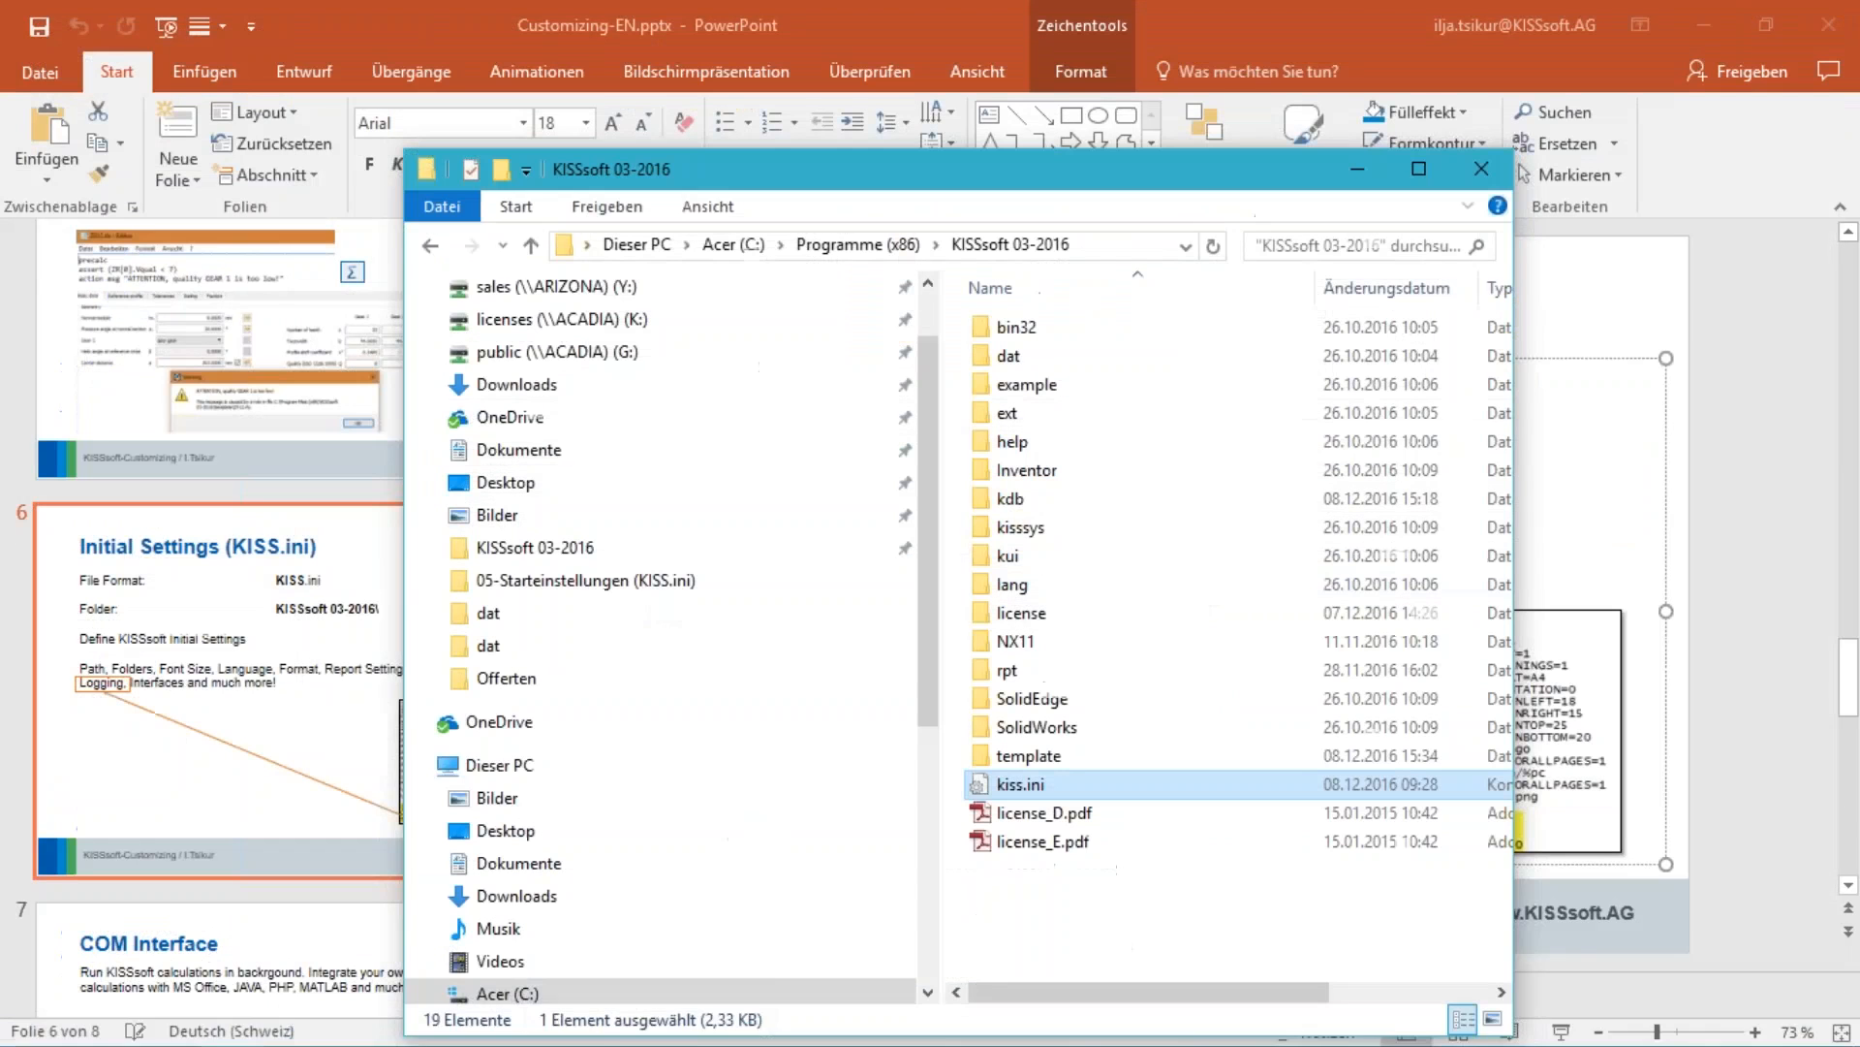
left_click(767, 1020)
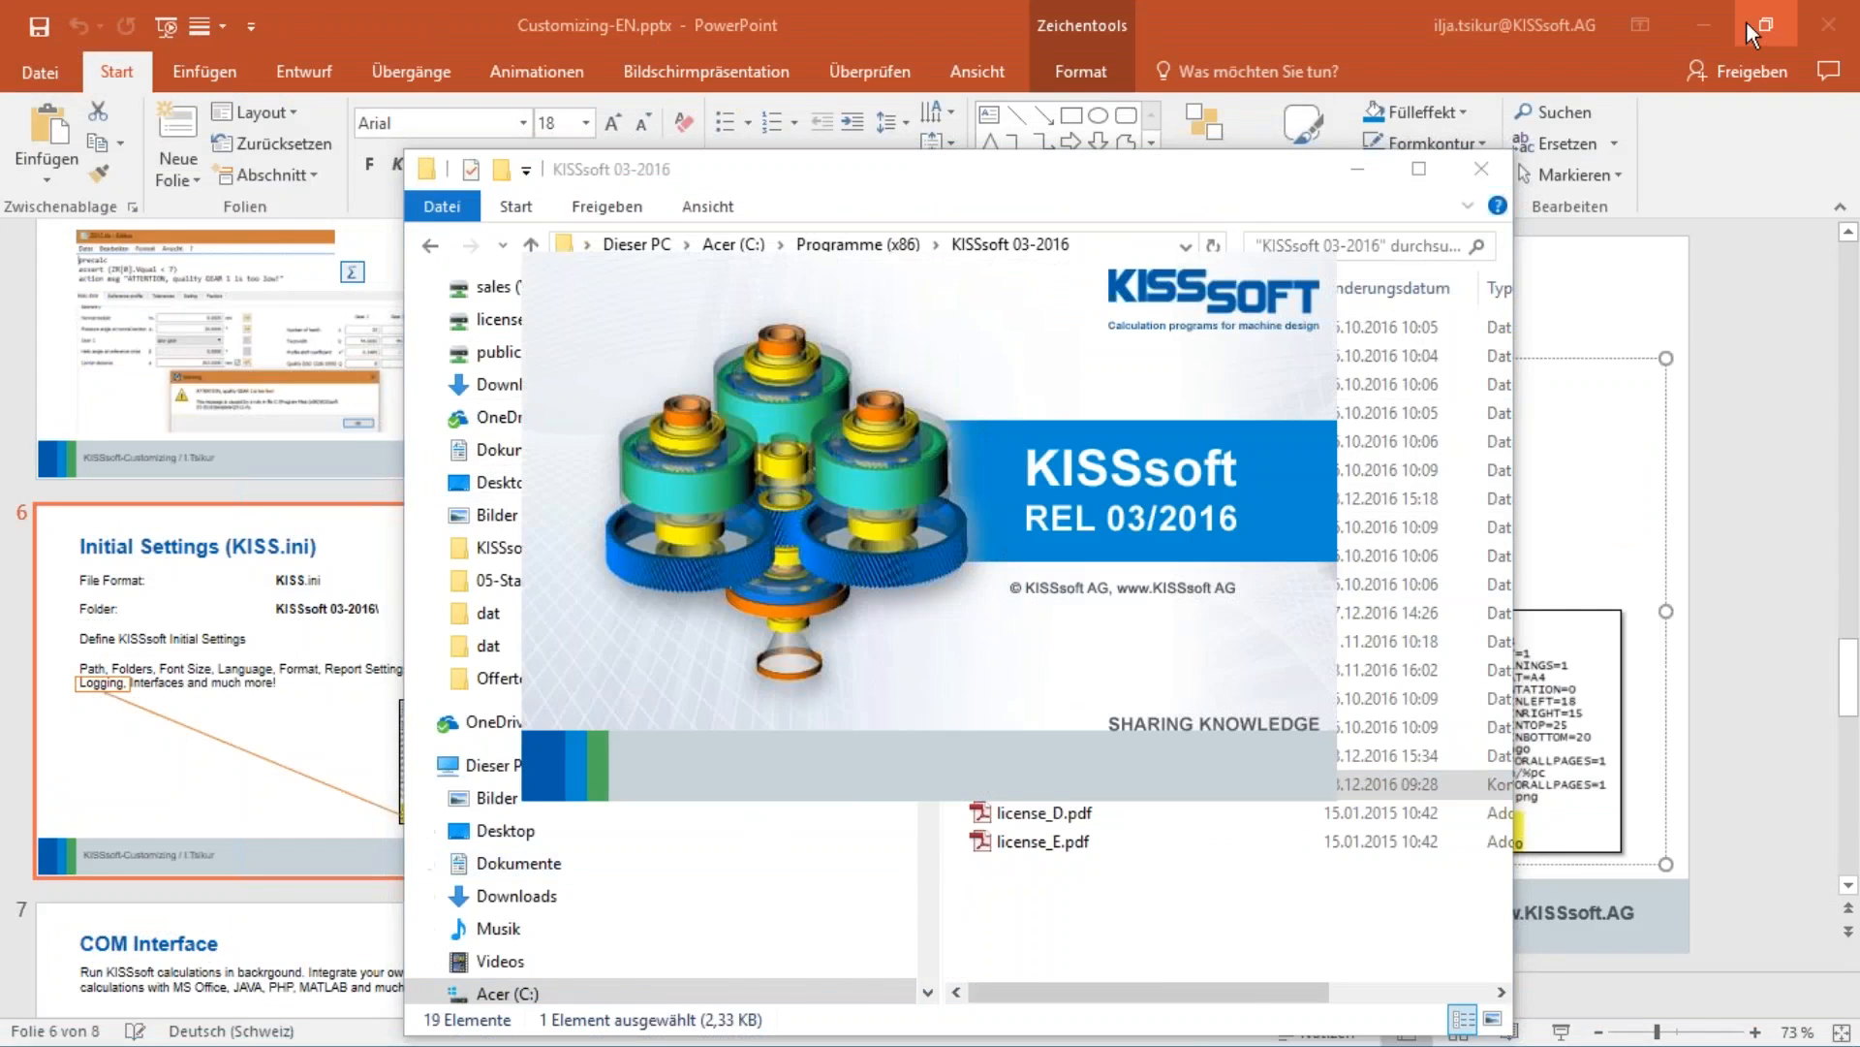
left_click(1709, 23)
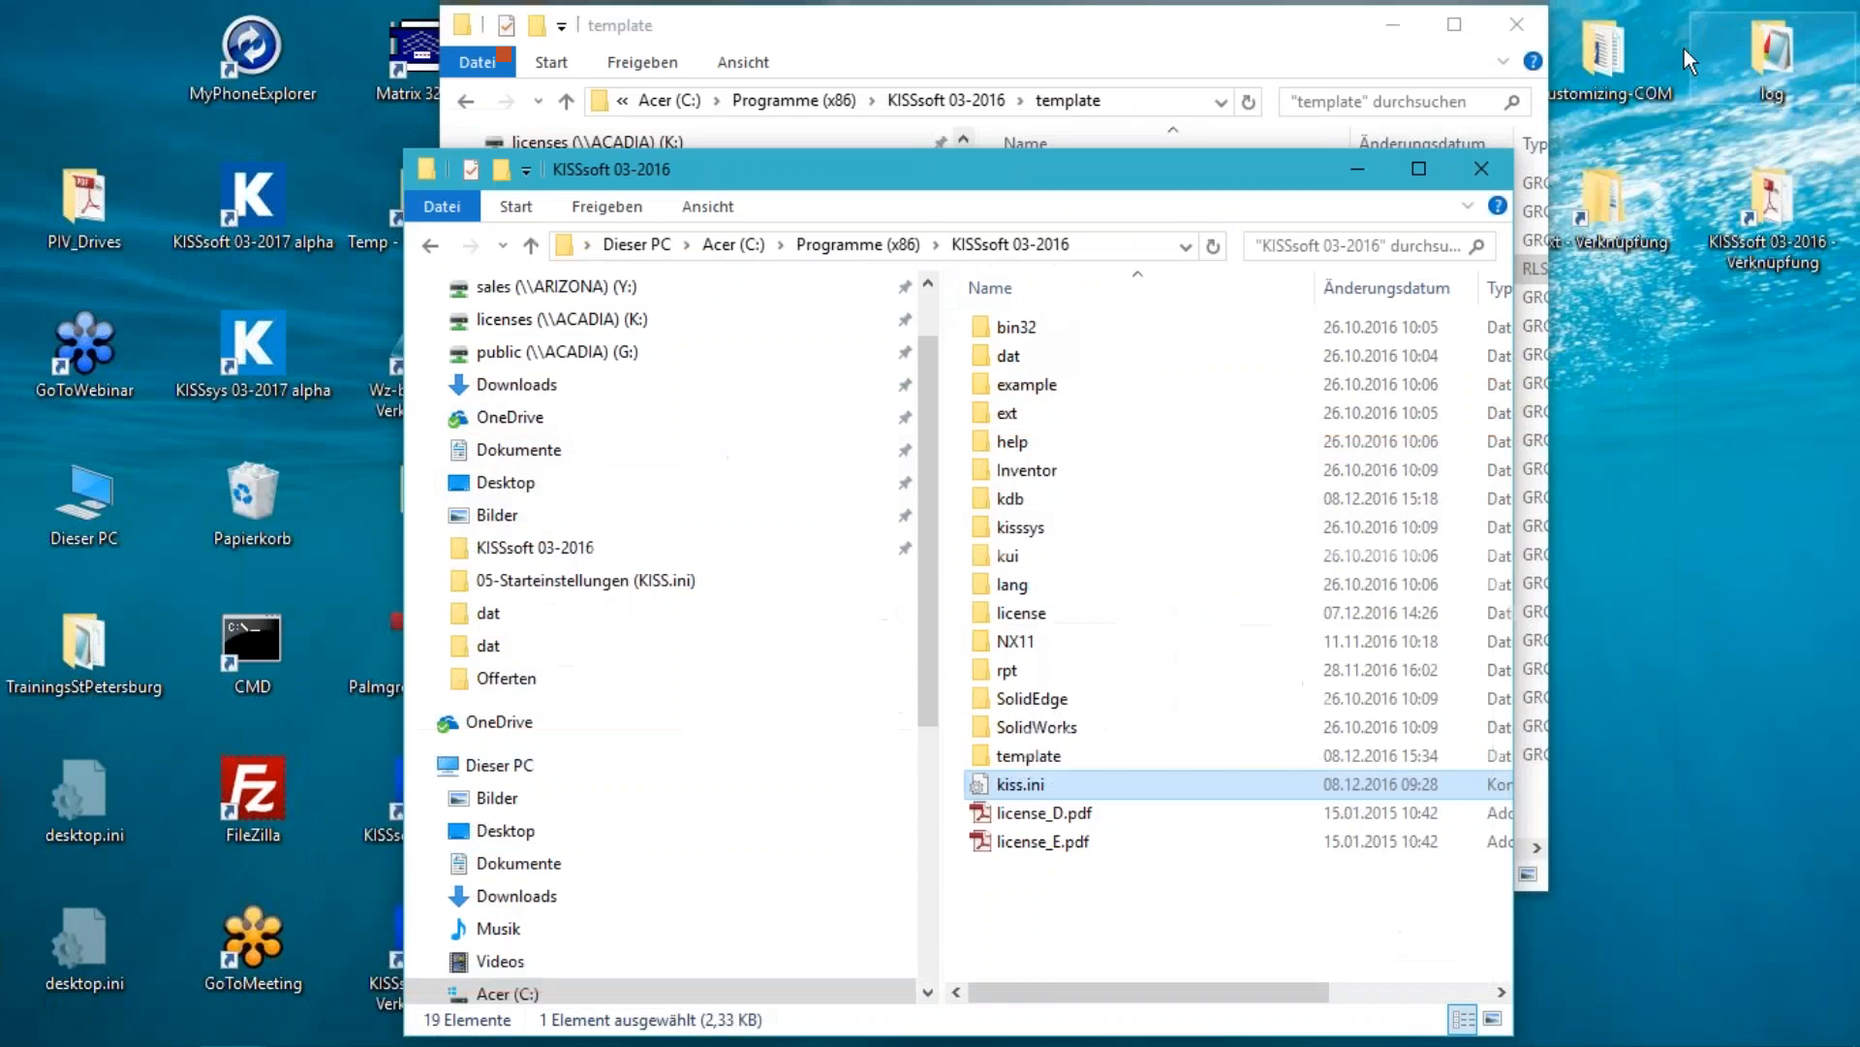
left_click(1452, 19)
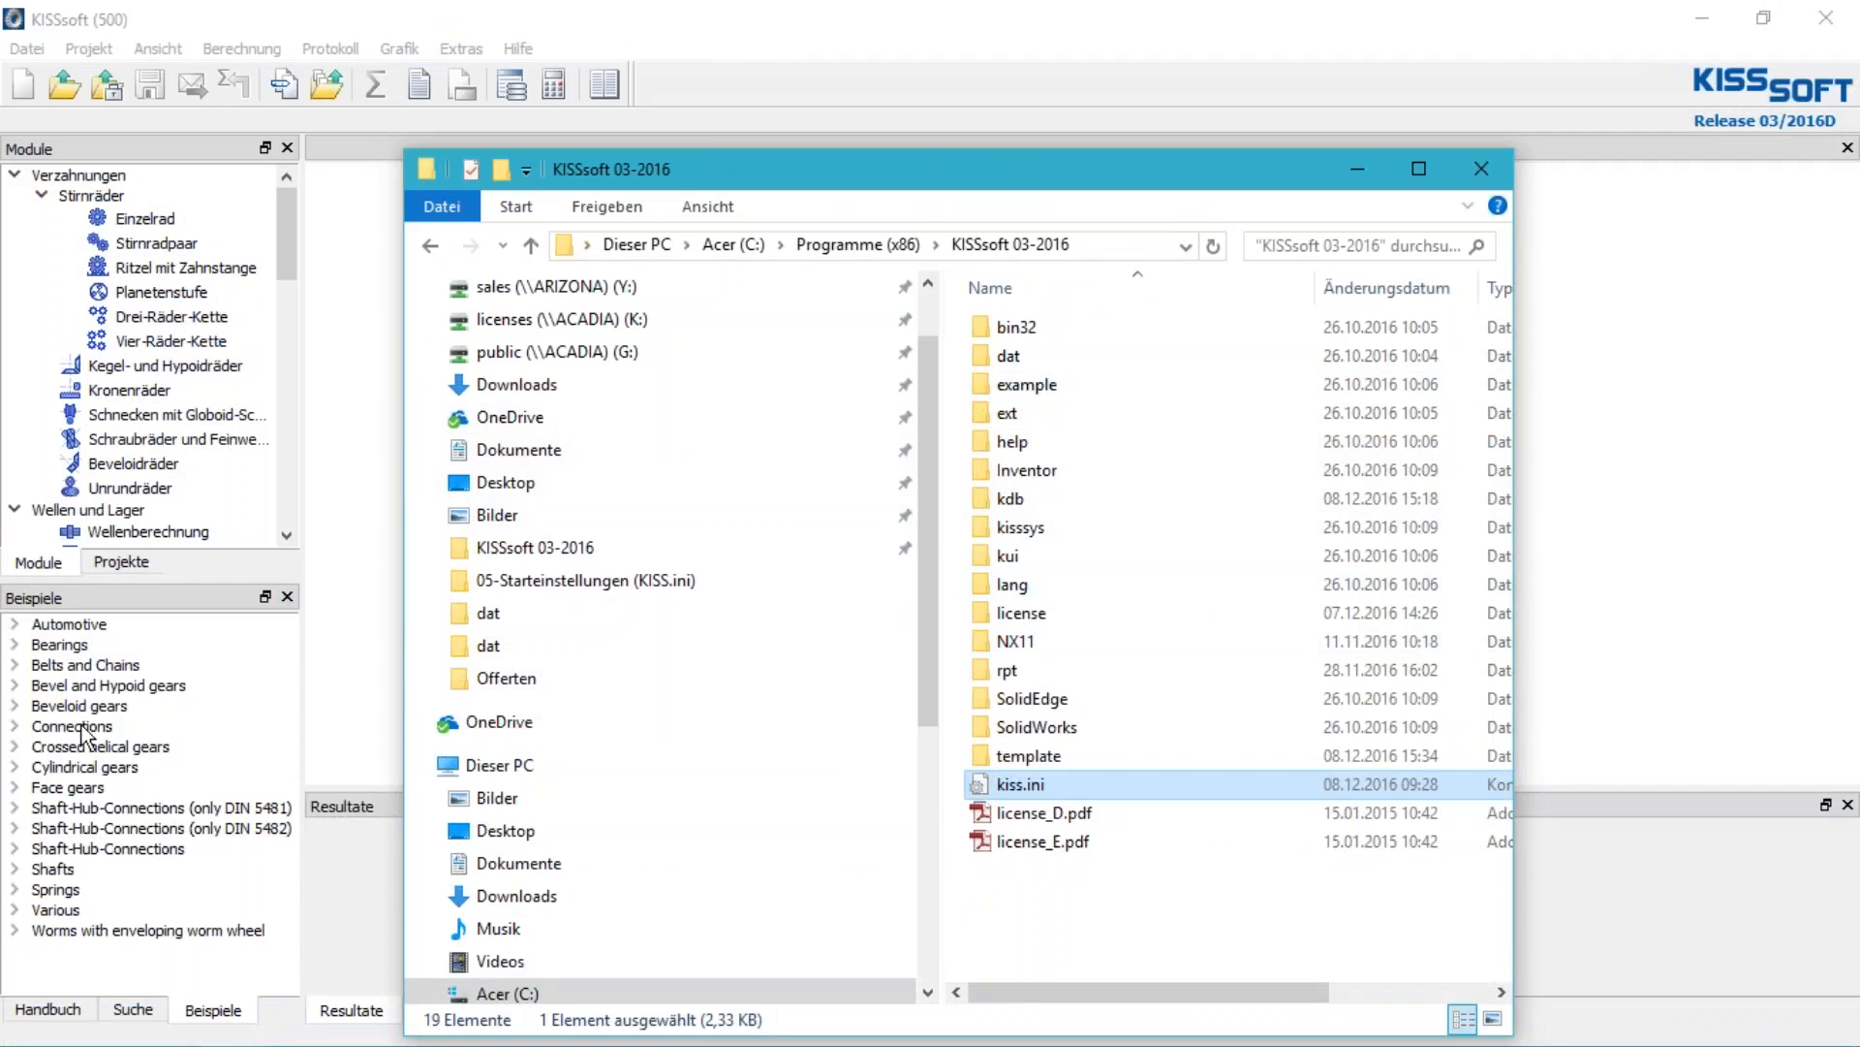
Switch the KISSsoft interface language to English and open the cylindrical gears example CylGearPair 1 (spur gear)
key("Return")
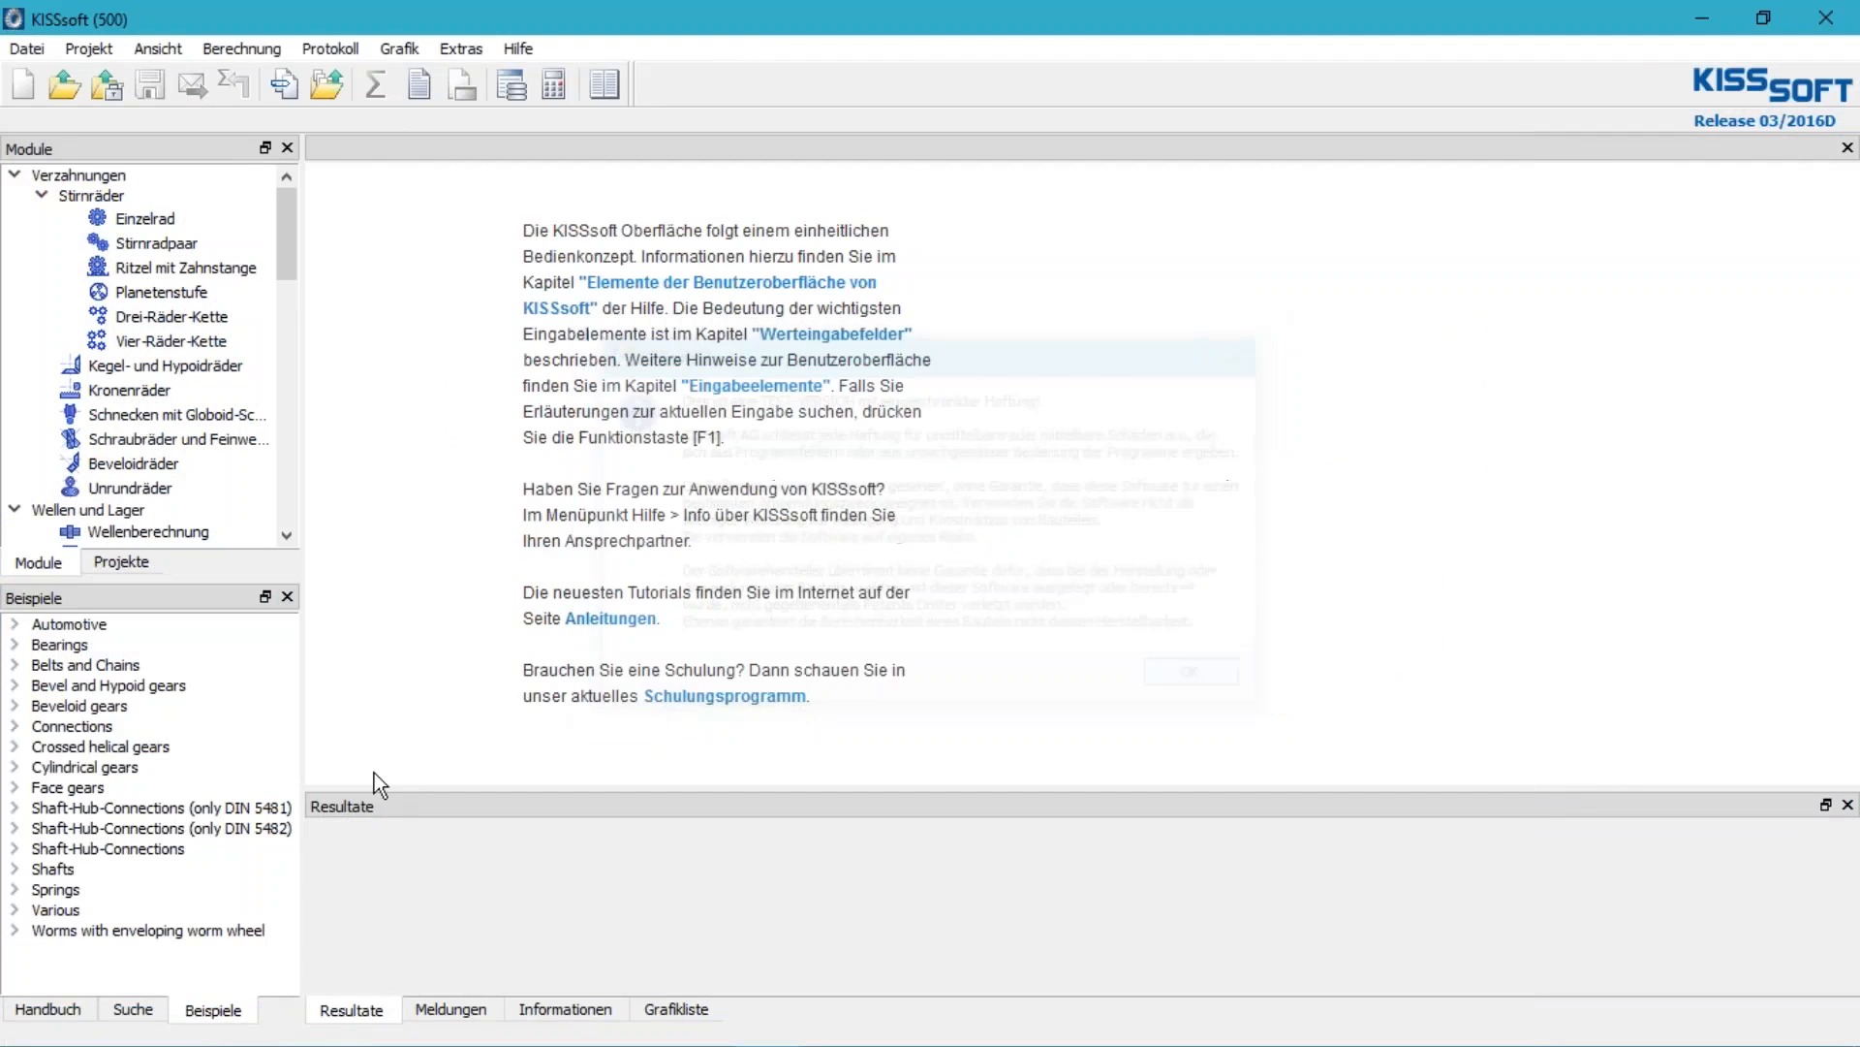
left_click(461, 48)
mouse_move(544, 252)
left_click(739, 288)
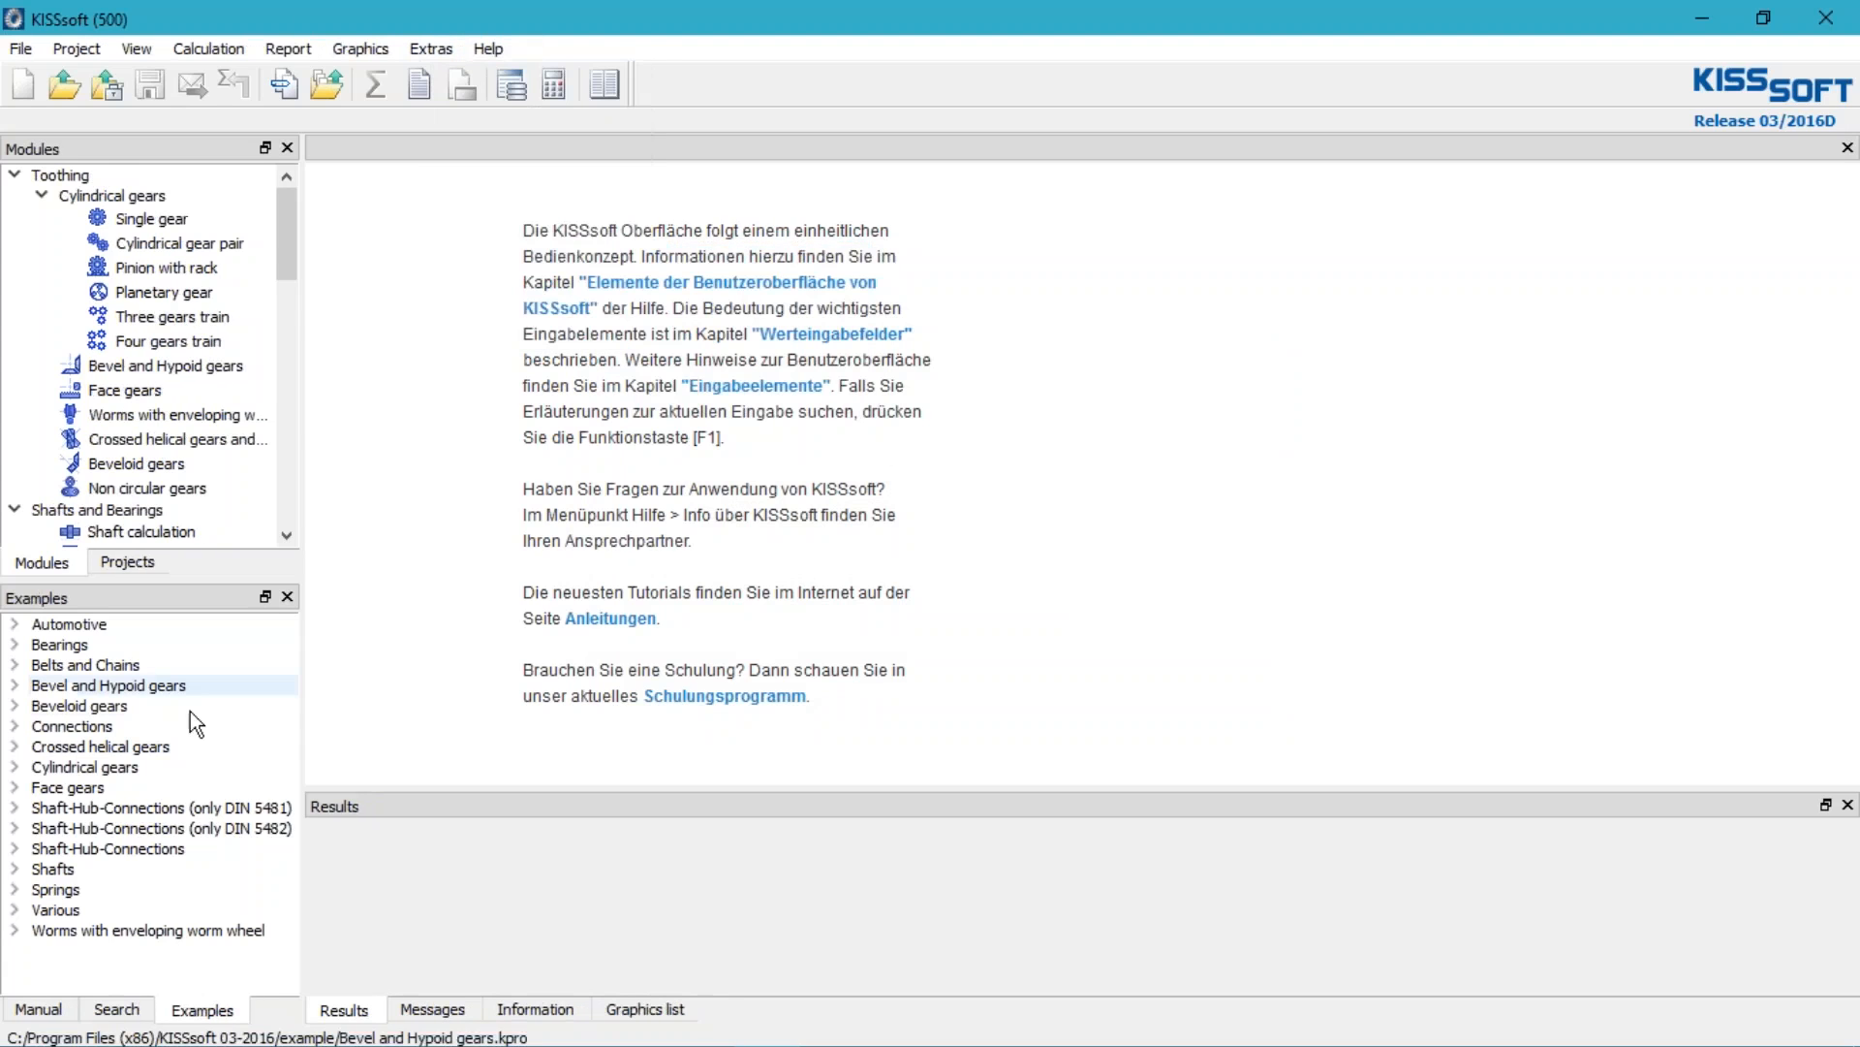
left_click(85, 766)
double_click(152, 791)
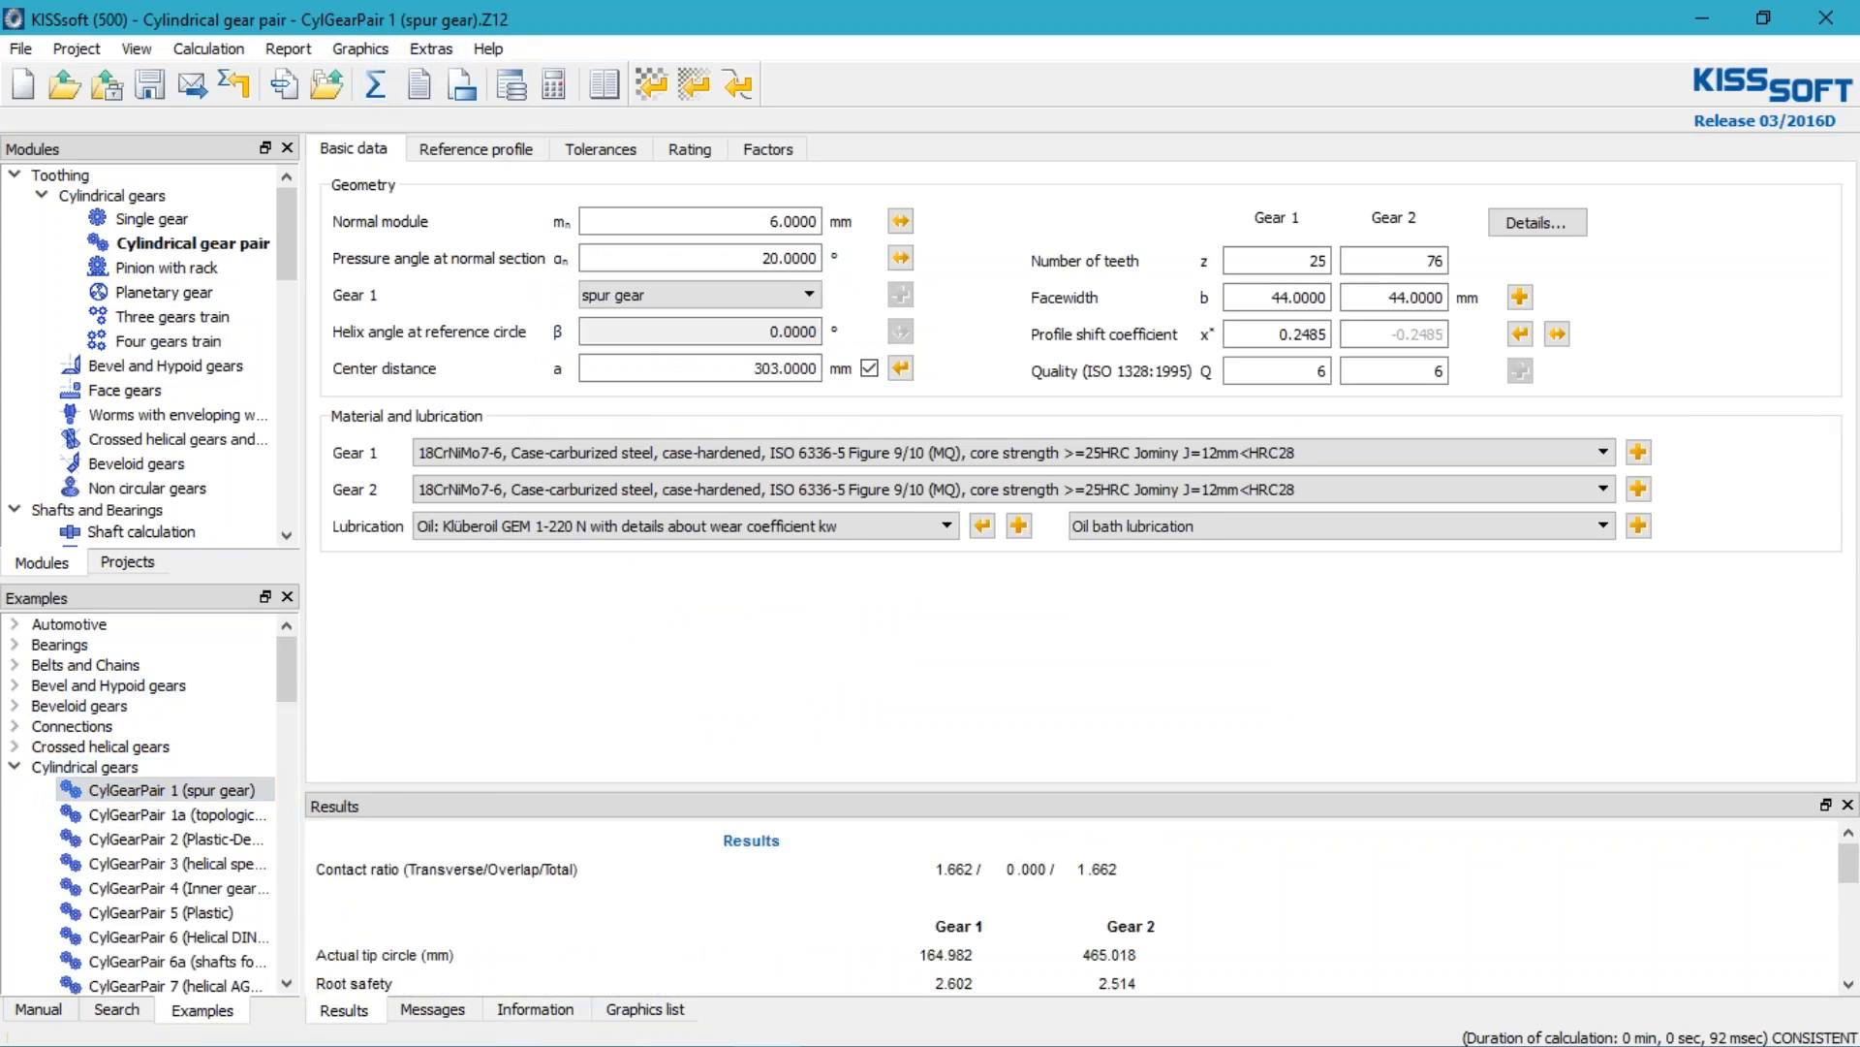
Open log.txt from the log folder on the desktop in a maximized text editor window
left_click(1853, 1029)
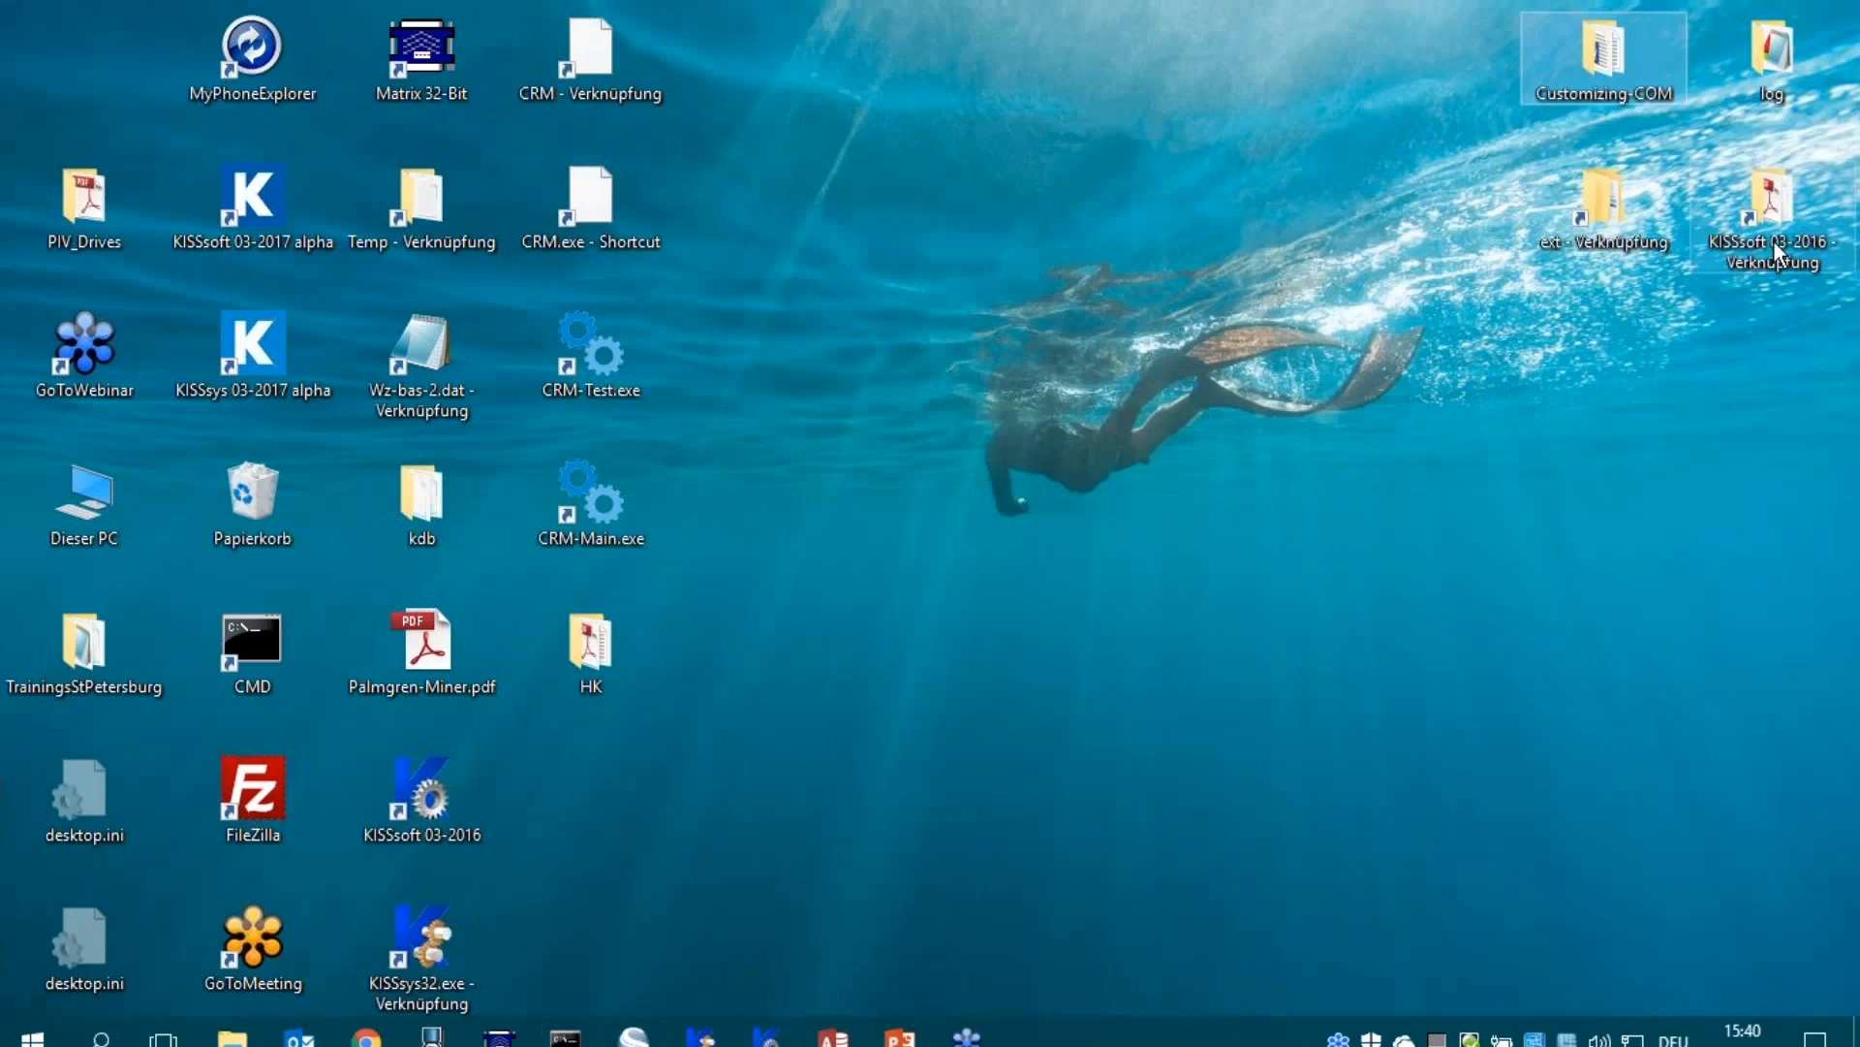
mouse_move(1819, 76)
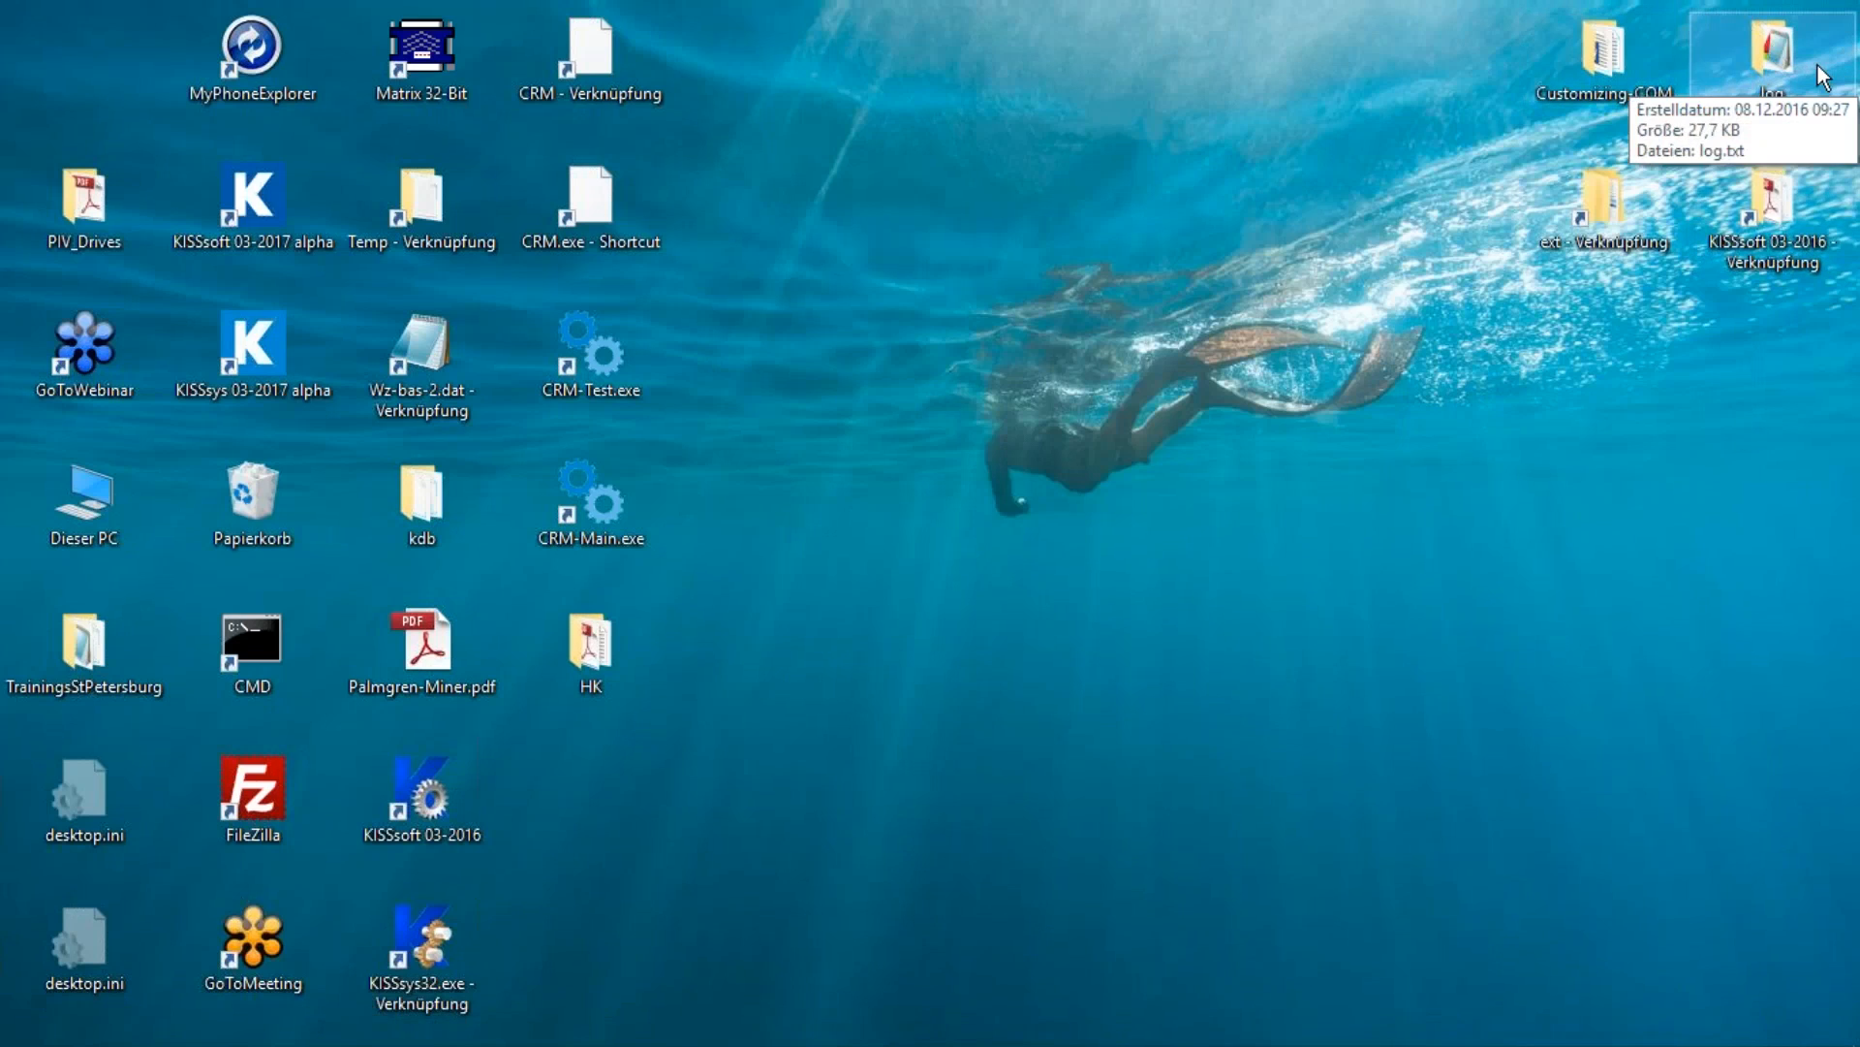
double_click(1788, 33)
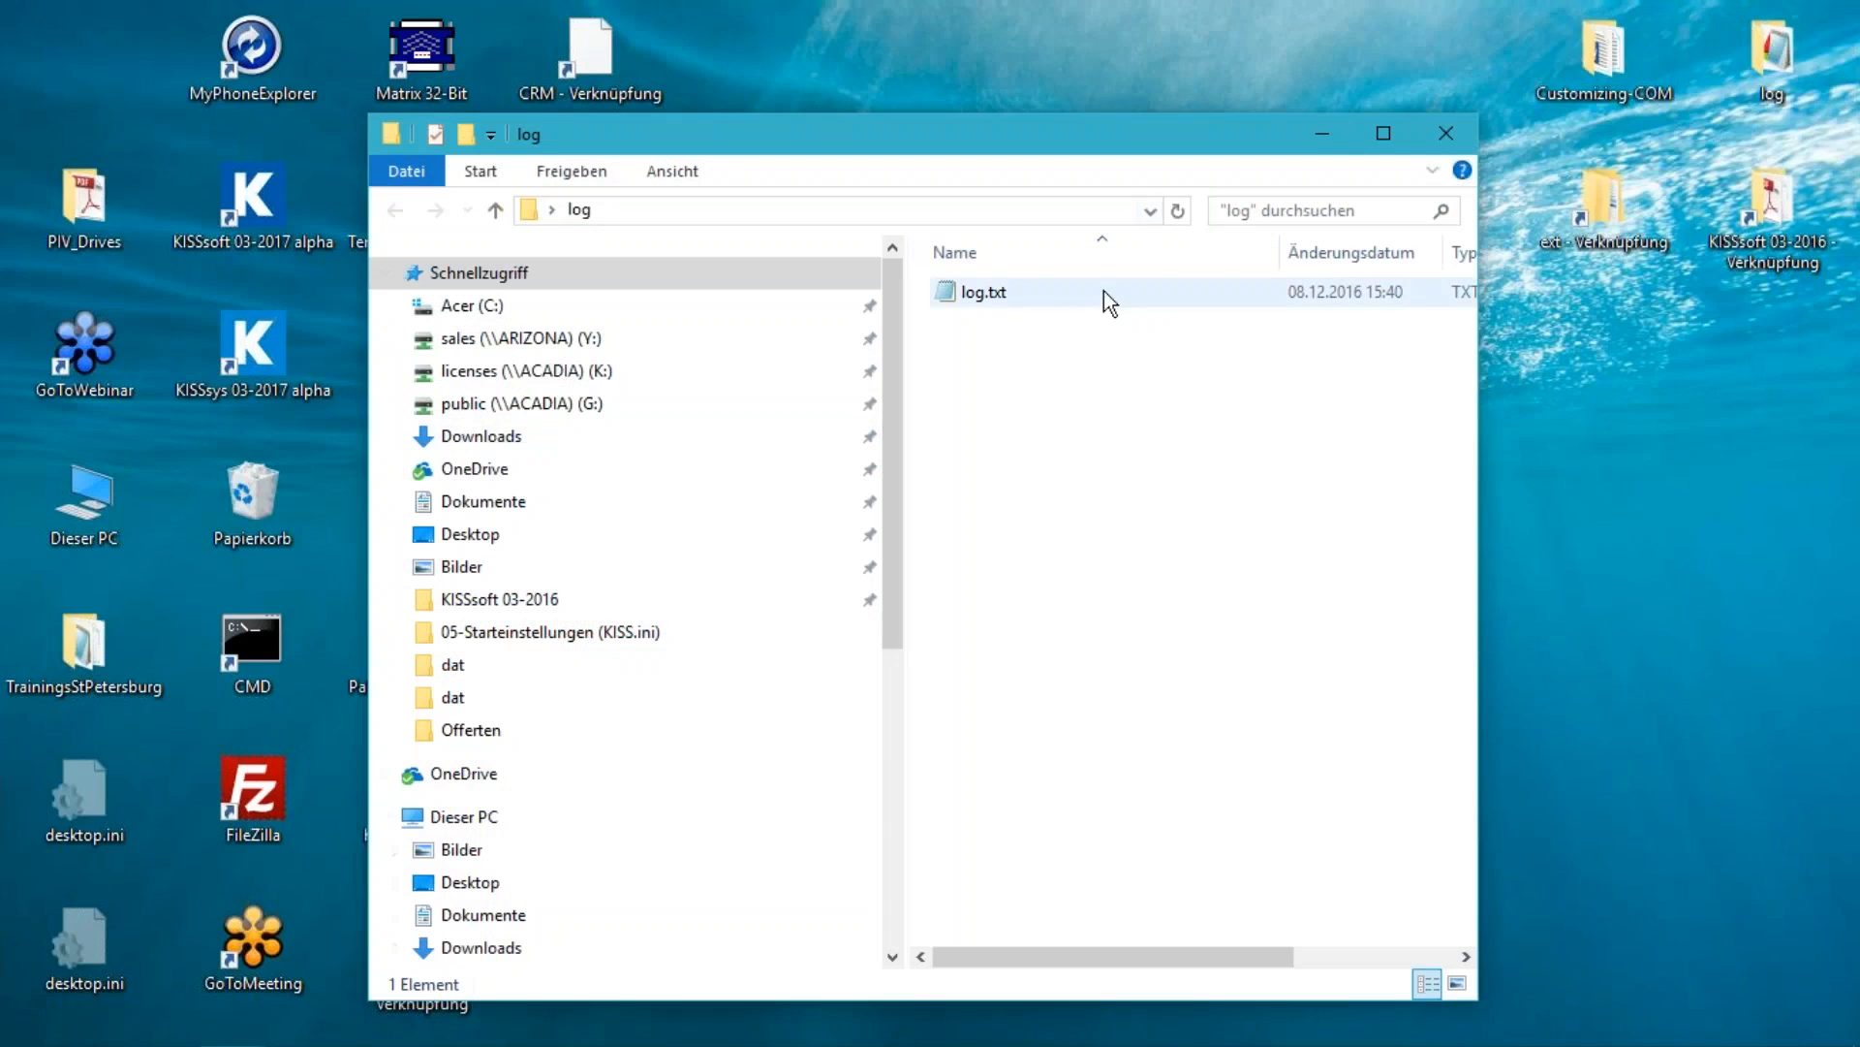
double_click(1000, 299)
left_click_drag(1037, 554, 484, 0)
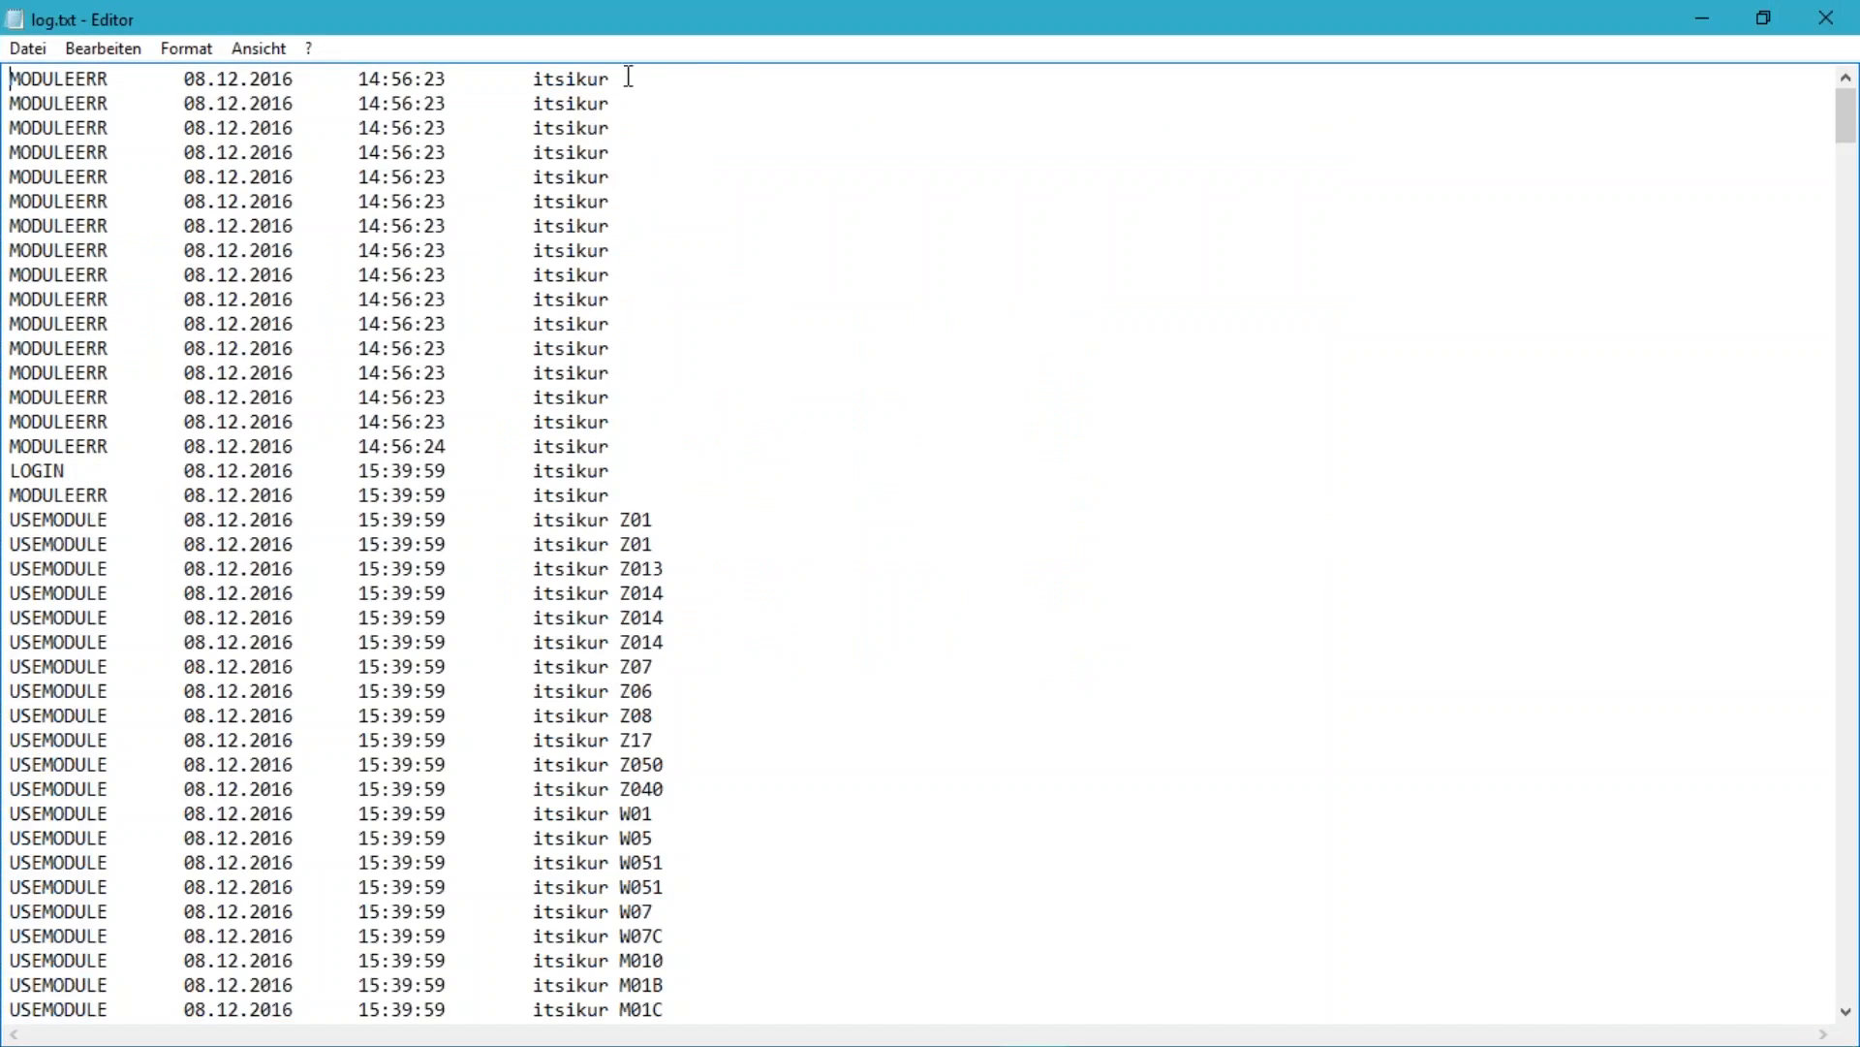
Examine the user names, times and used modules recorded in log.txt down to its last entries, and close the file
left_click_drag(629, 76, 520, 75)
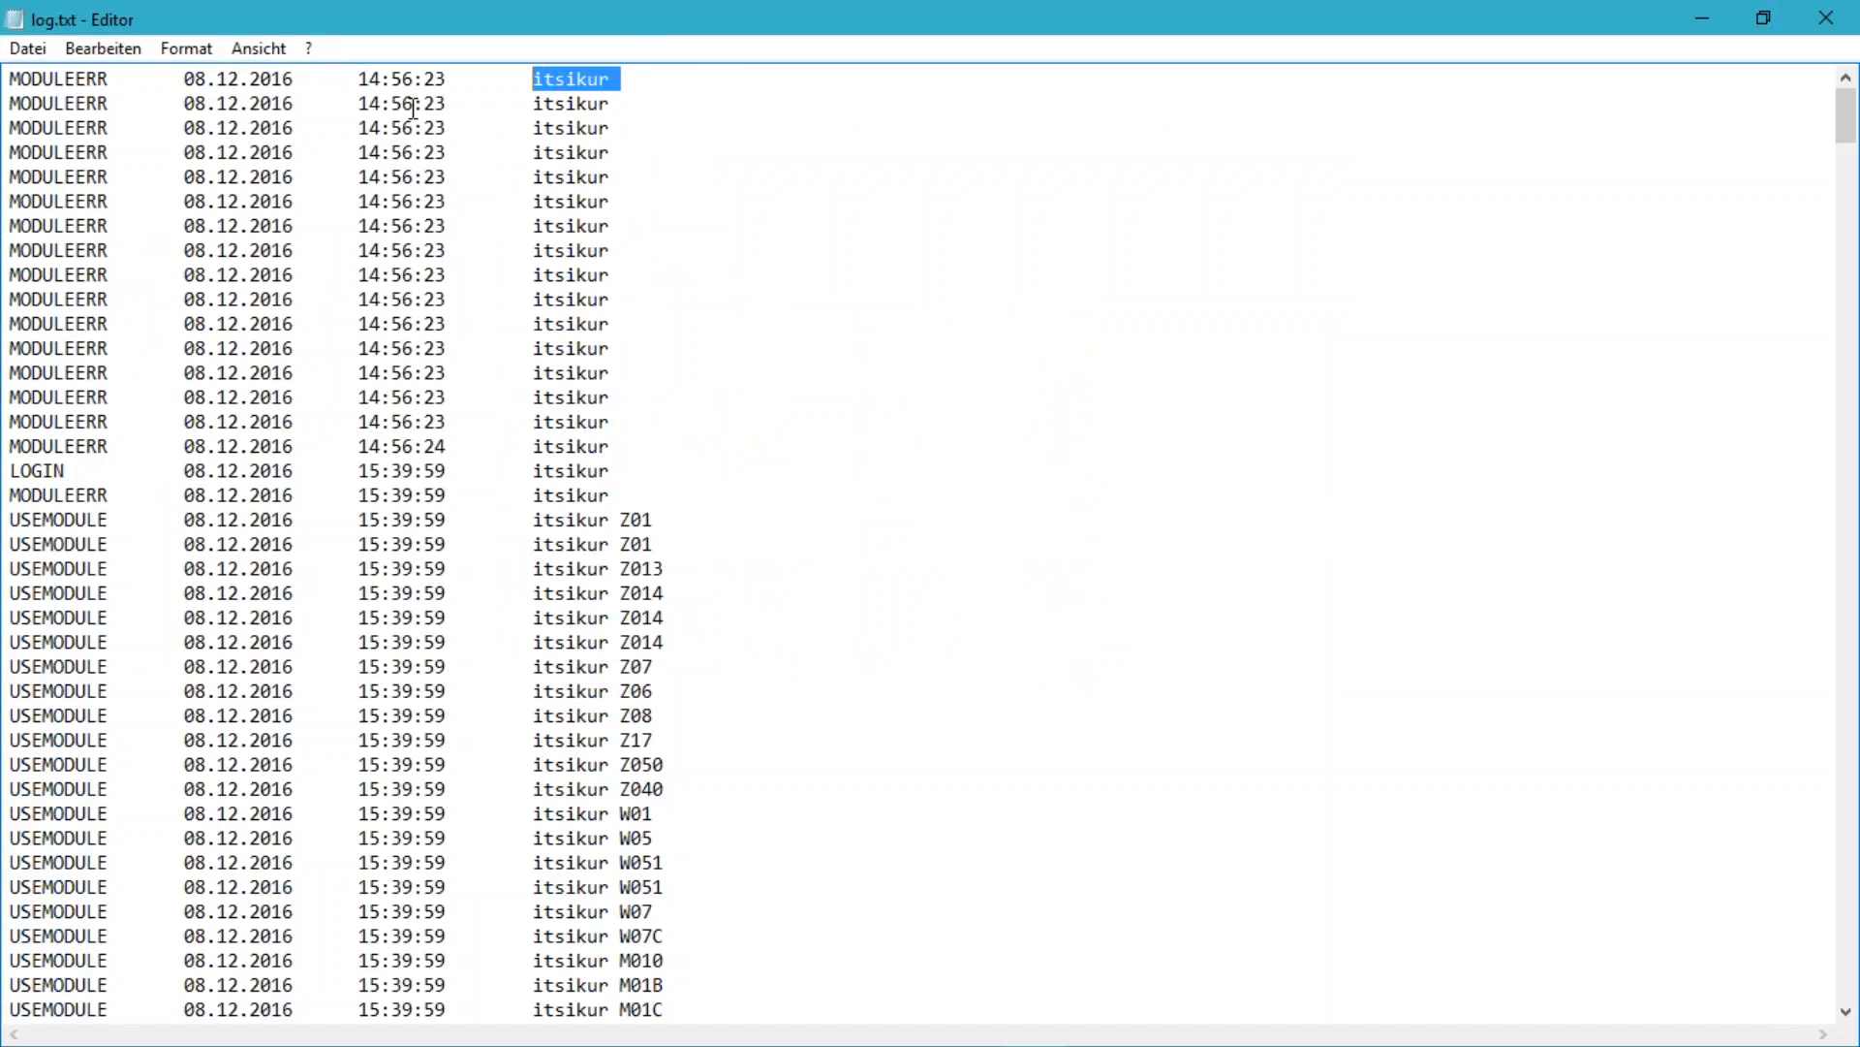
left_click_drag(364, 78, 453, 90)
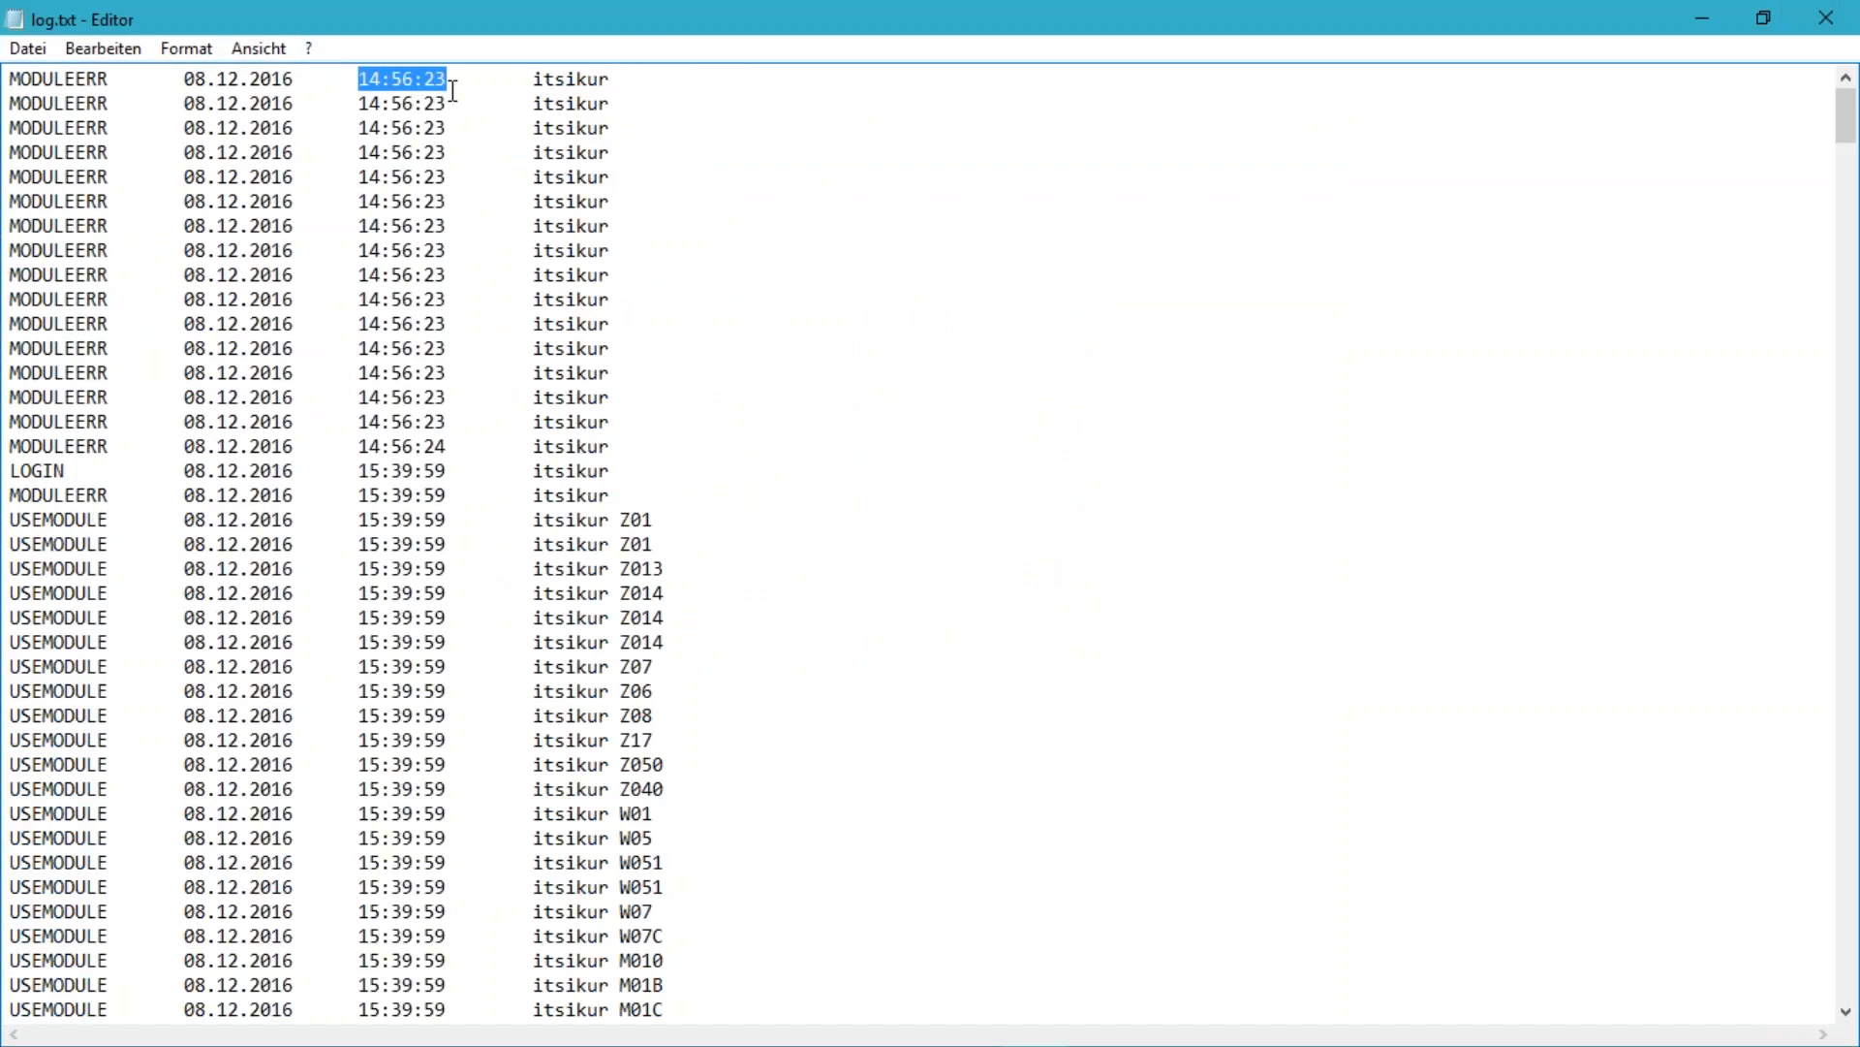
scroll(420, 422, "down", 2)
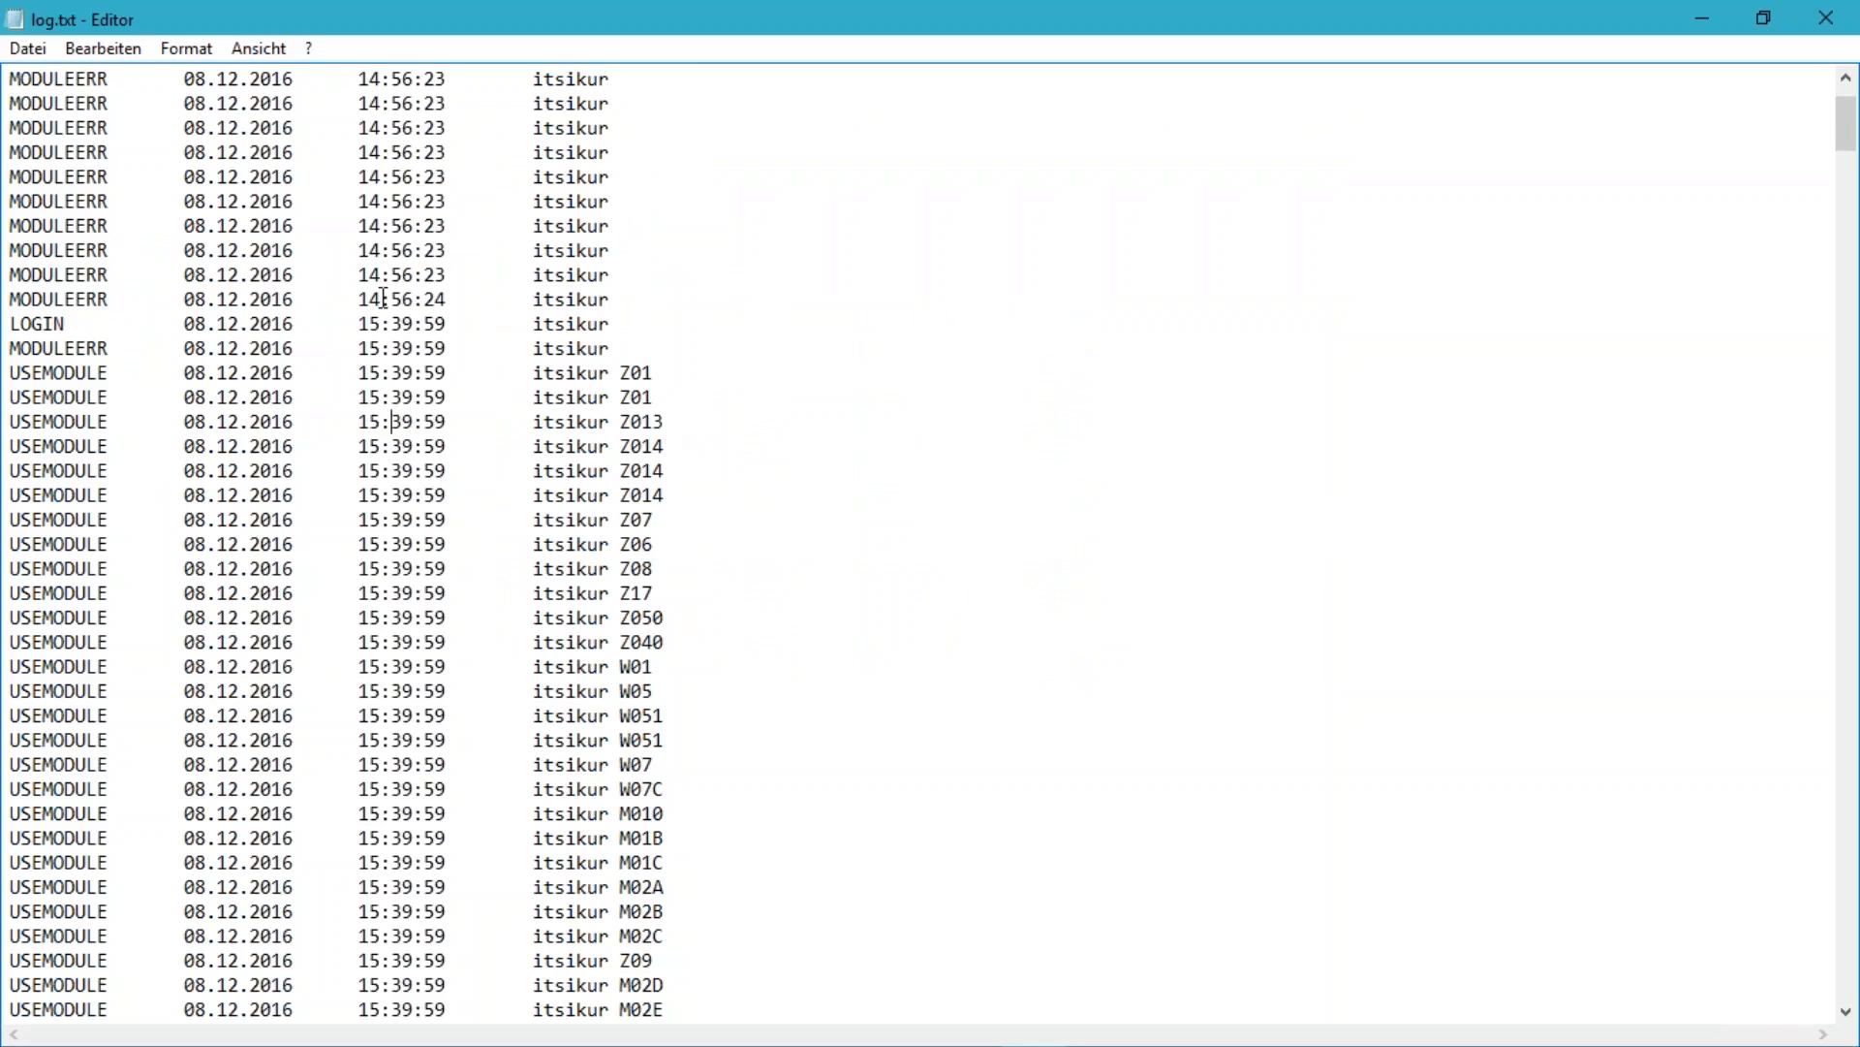
scroll(682, 357, "down", 1)
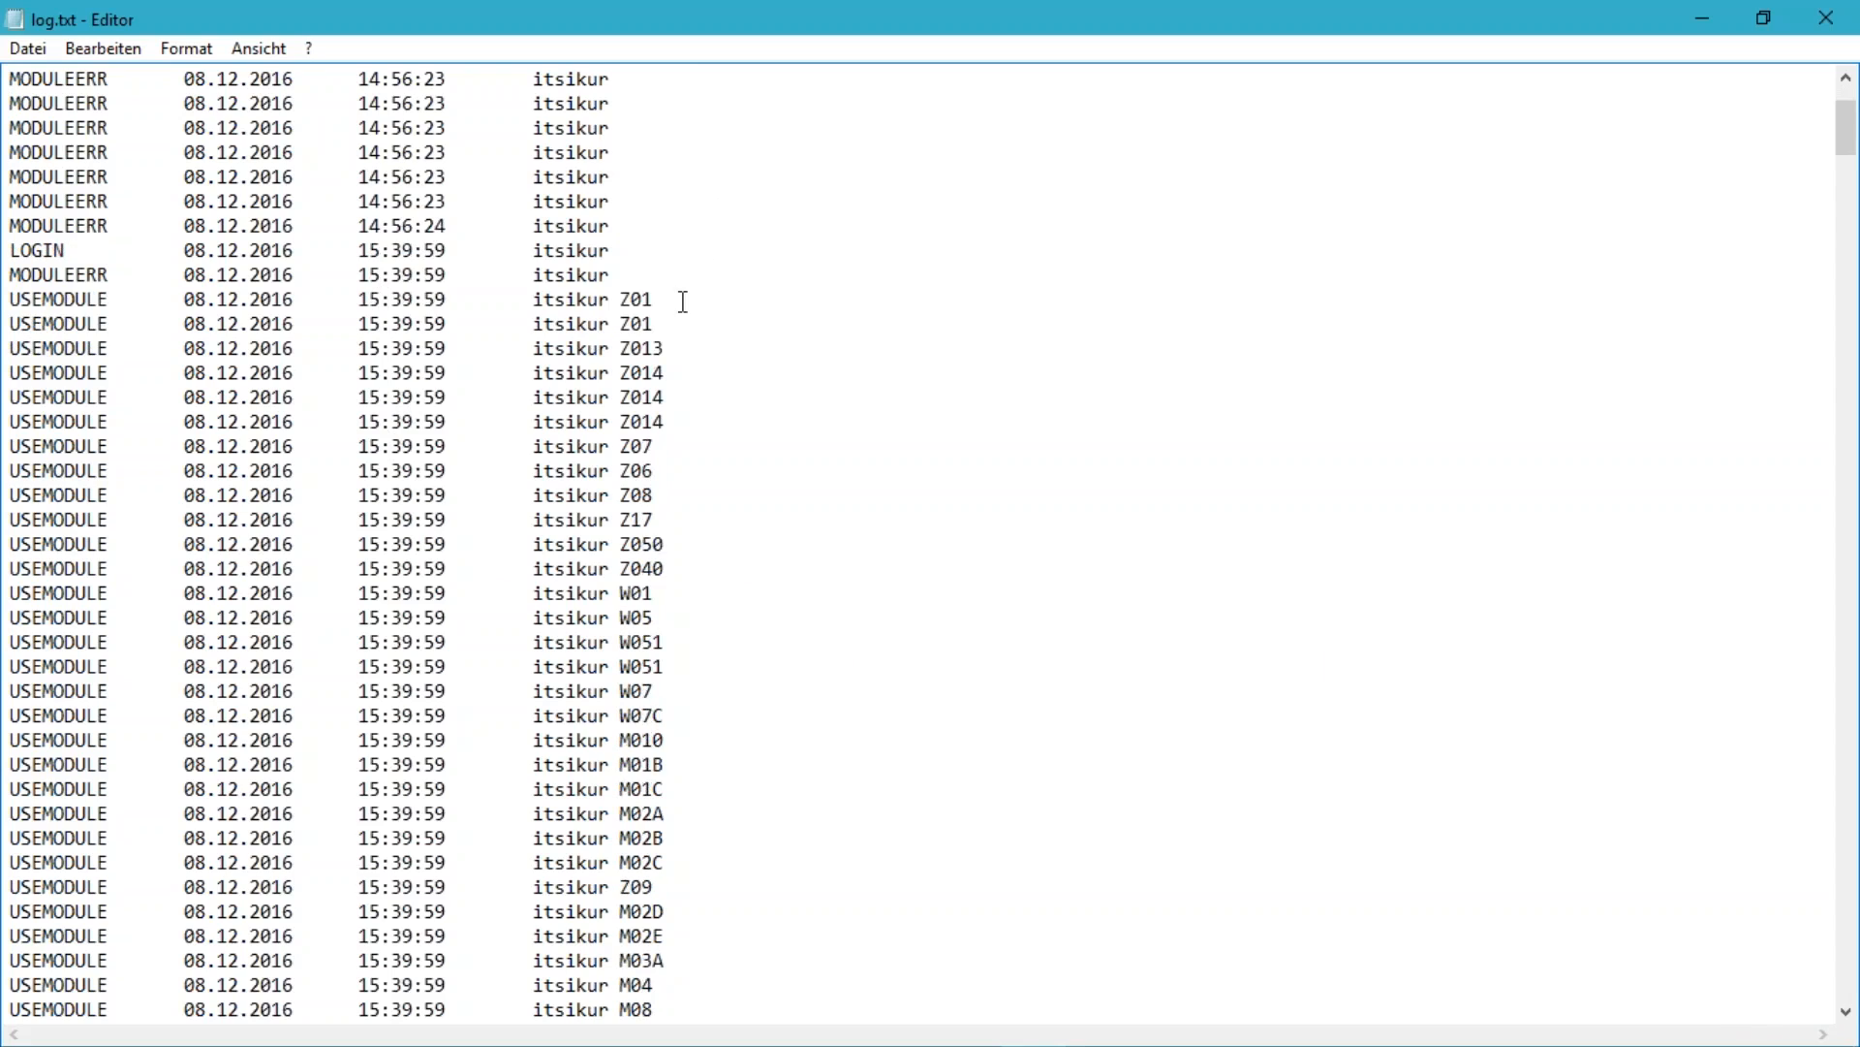
scroll(708, 339, "down", 3)
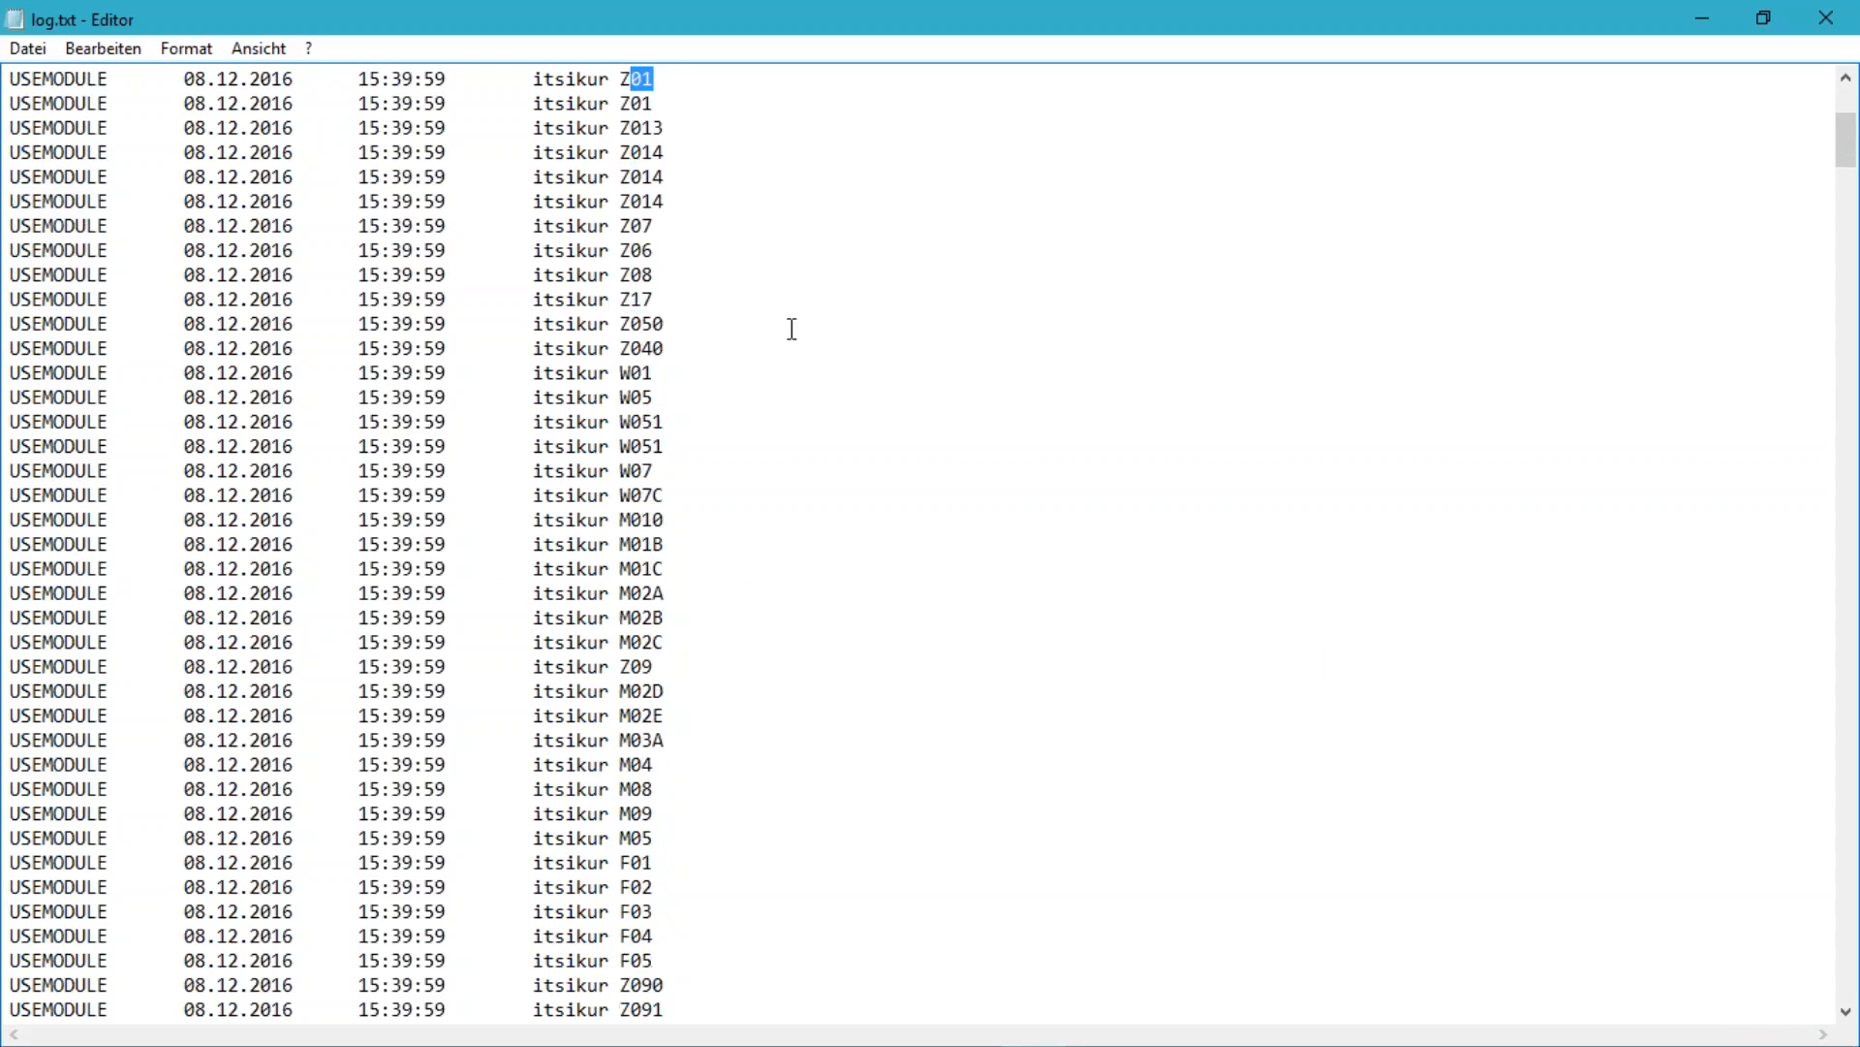
scroll(1235, 235, "down", 20)
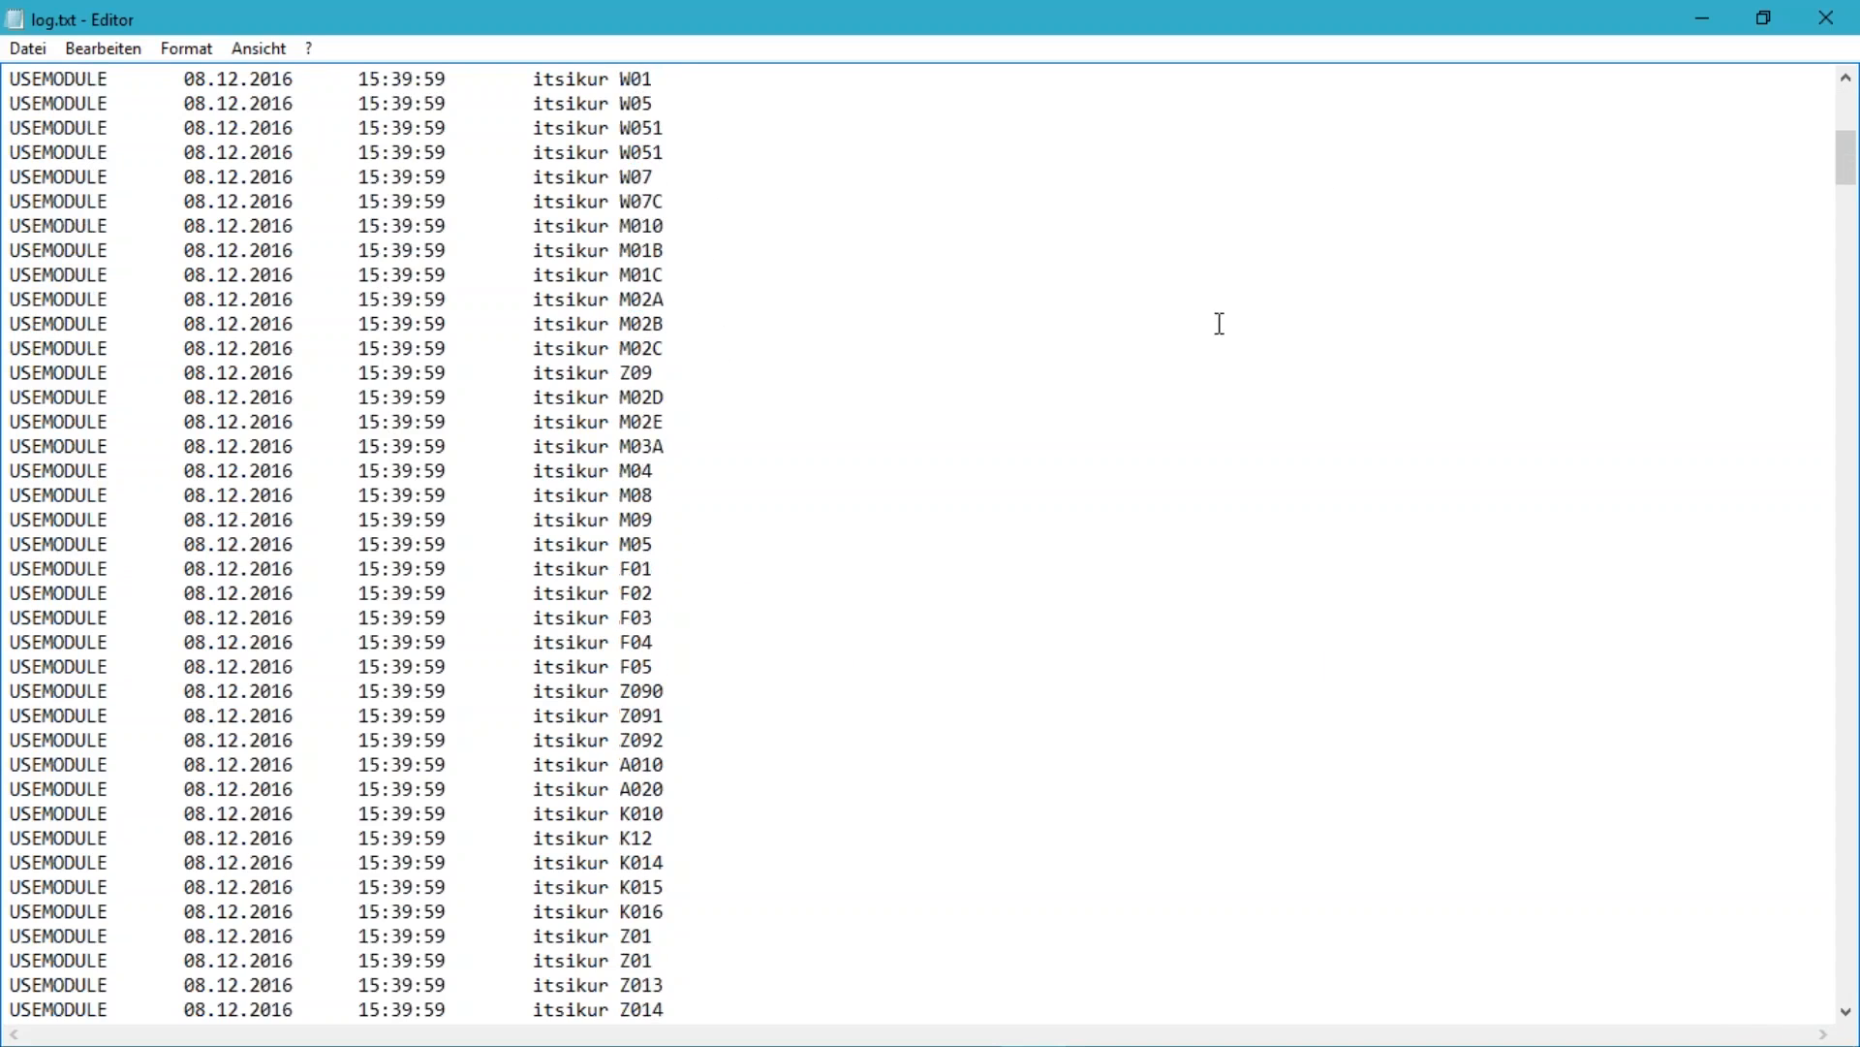
scroll(1062, 335, "down", 19)
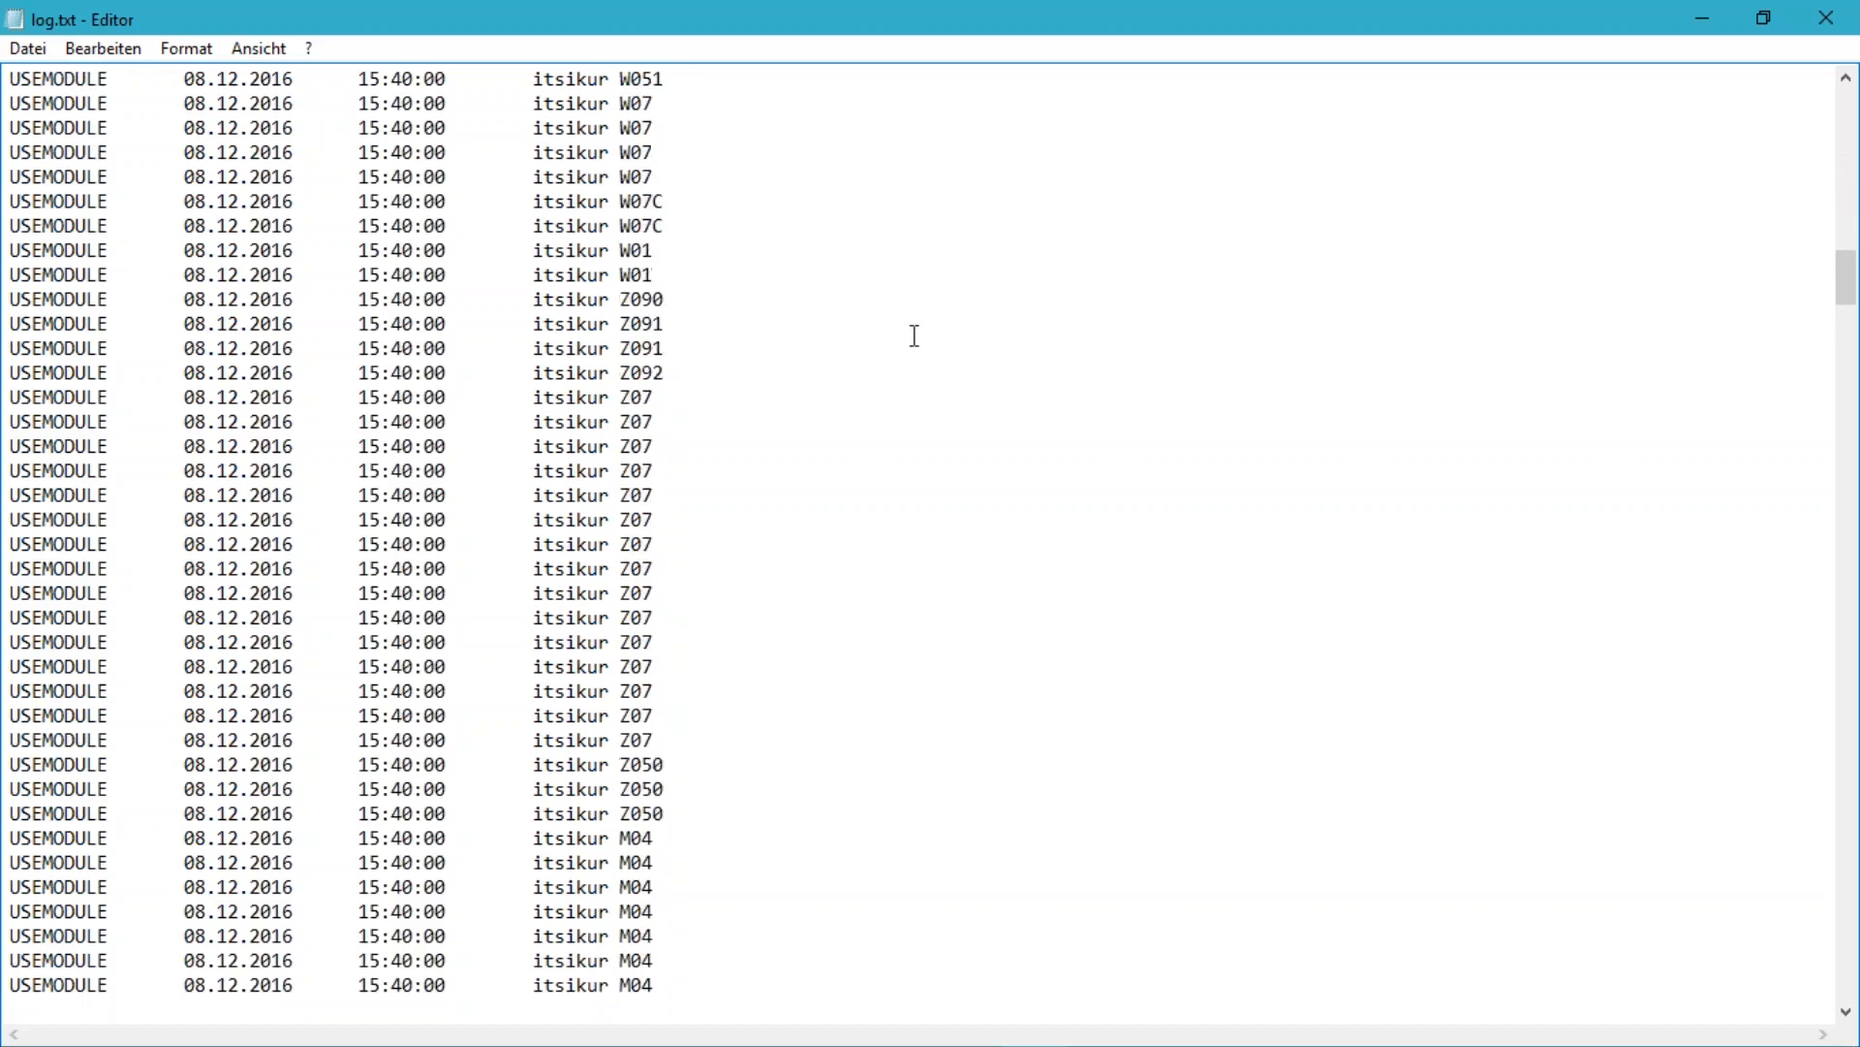
scroll(902, 368, "down", 20)
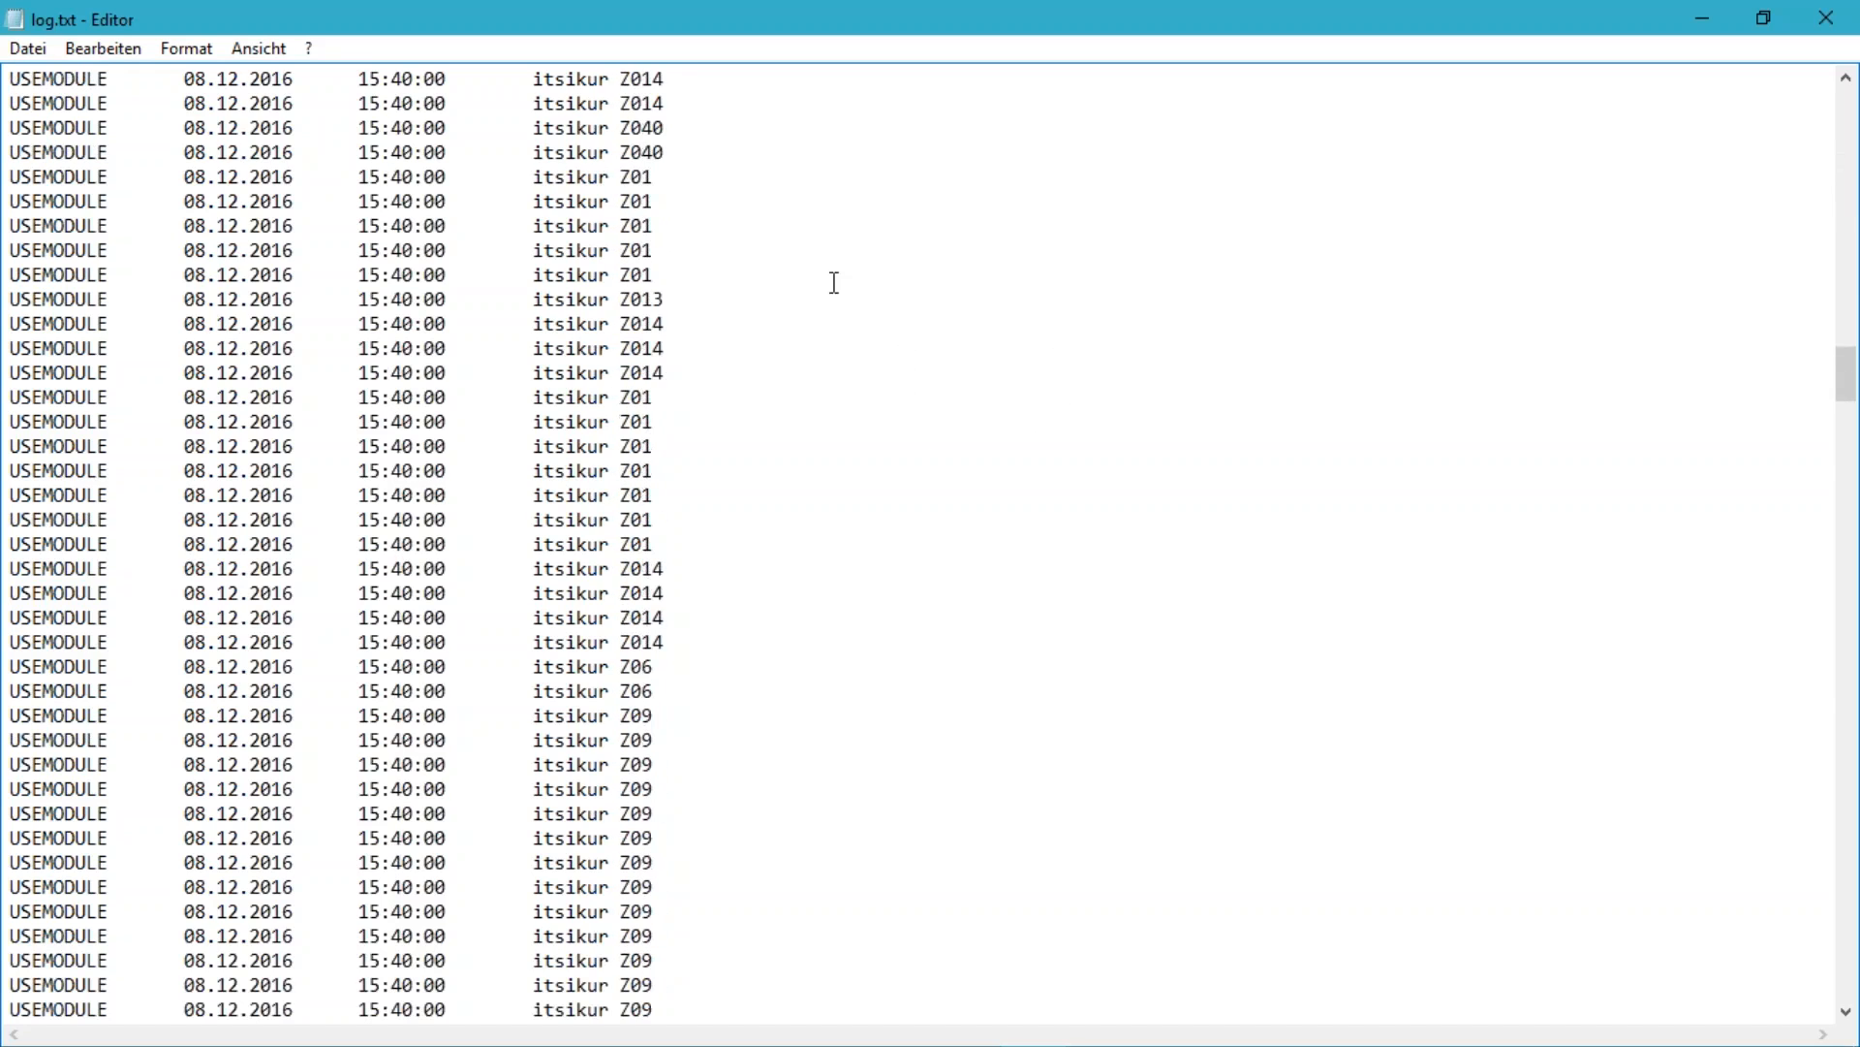
left_click_drag(1846, 428, 1857, 938)
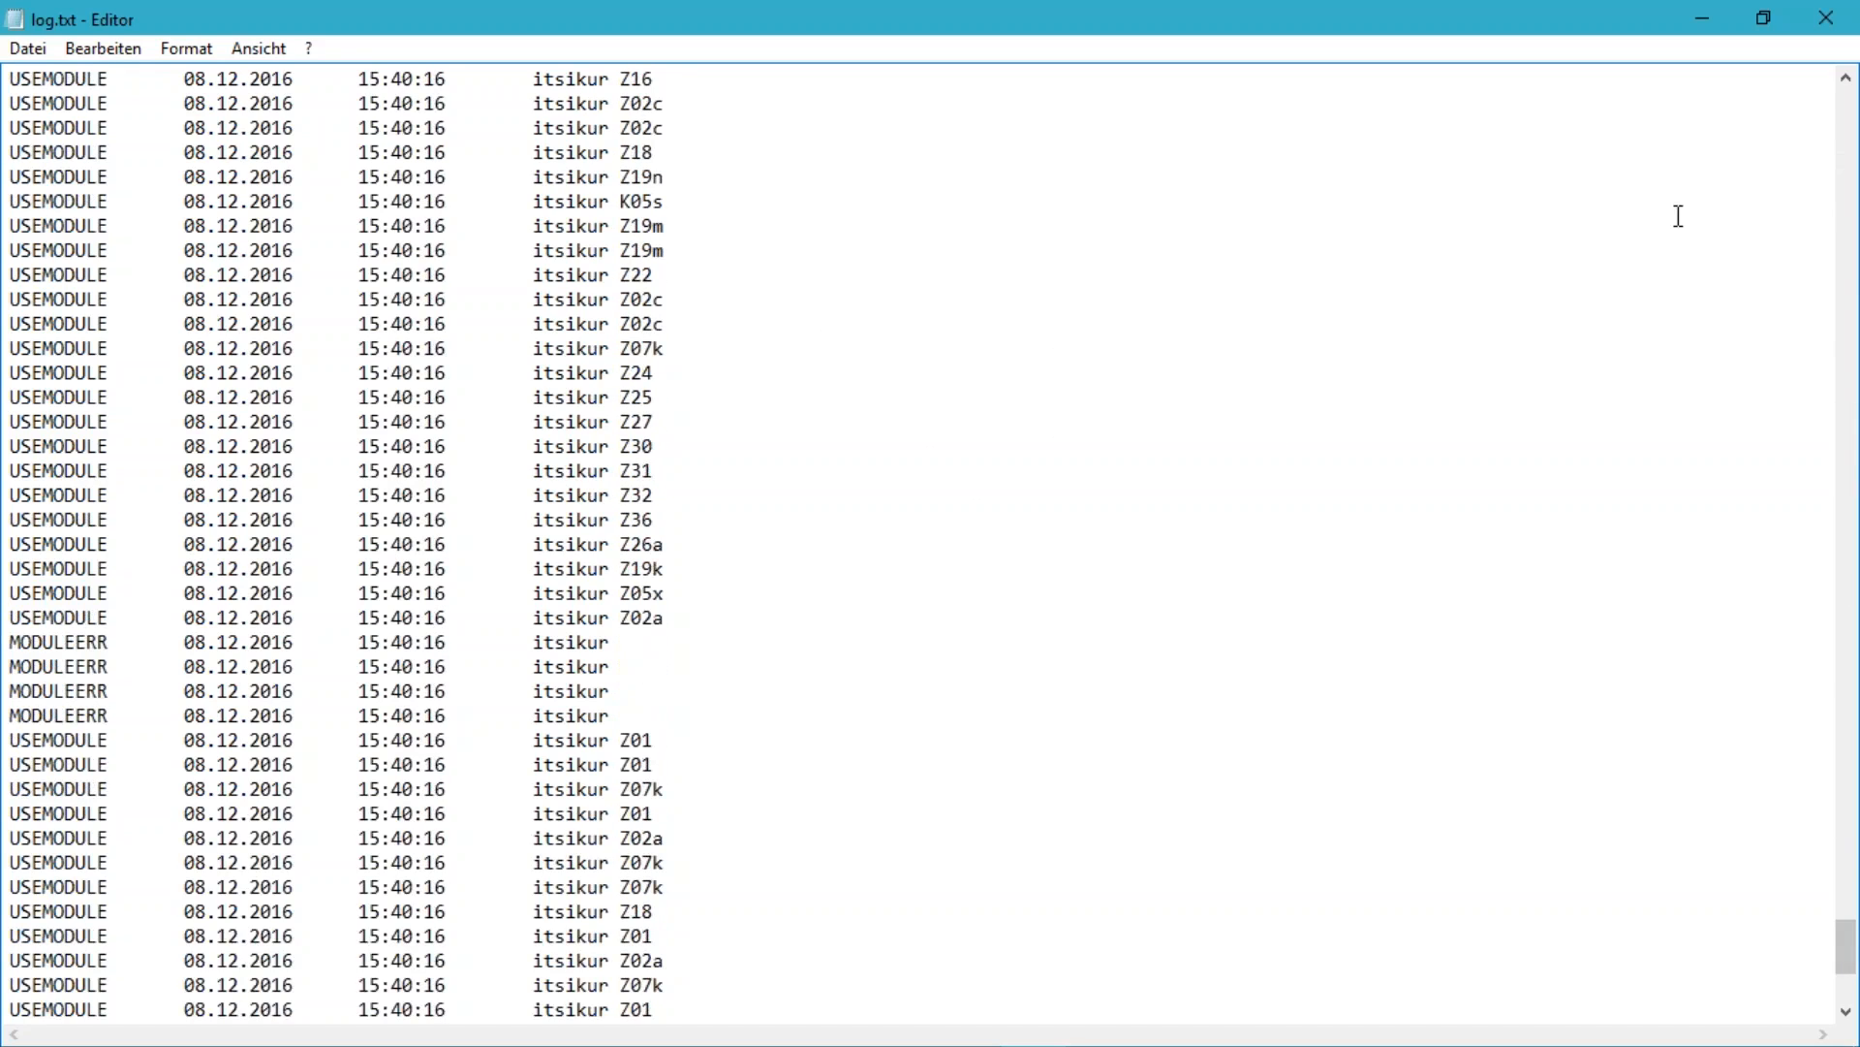
left_click(1827, 17)
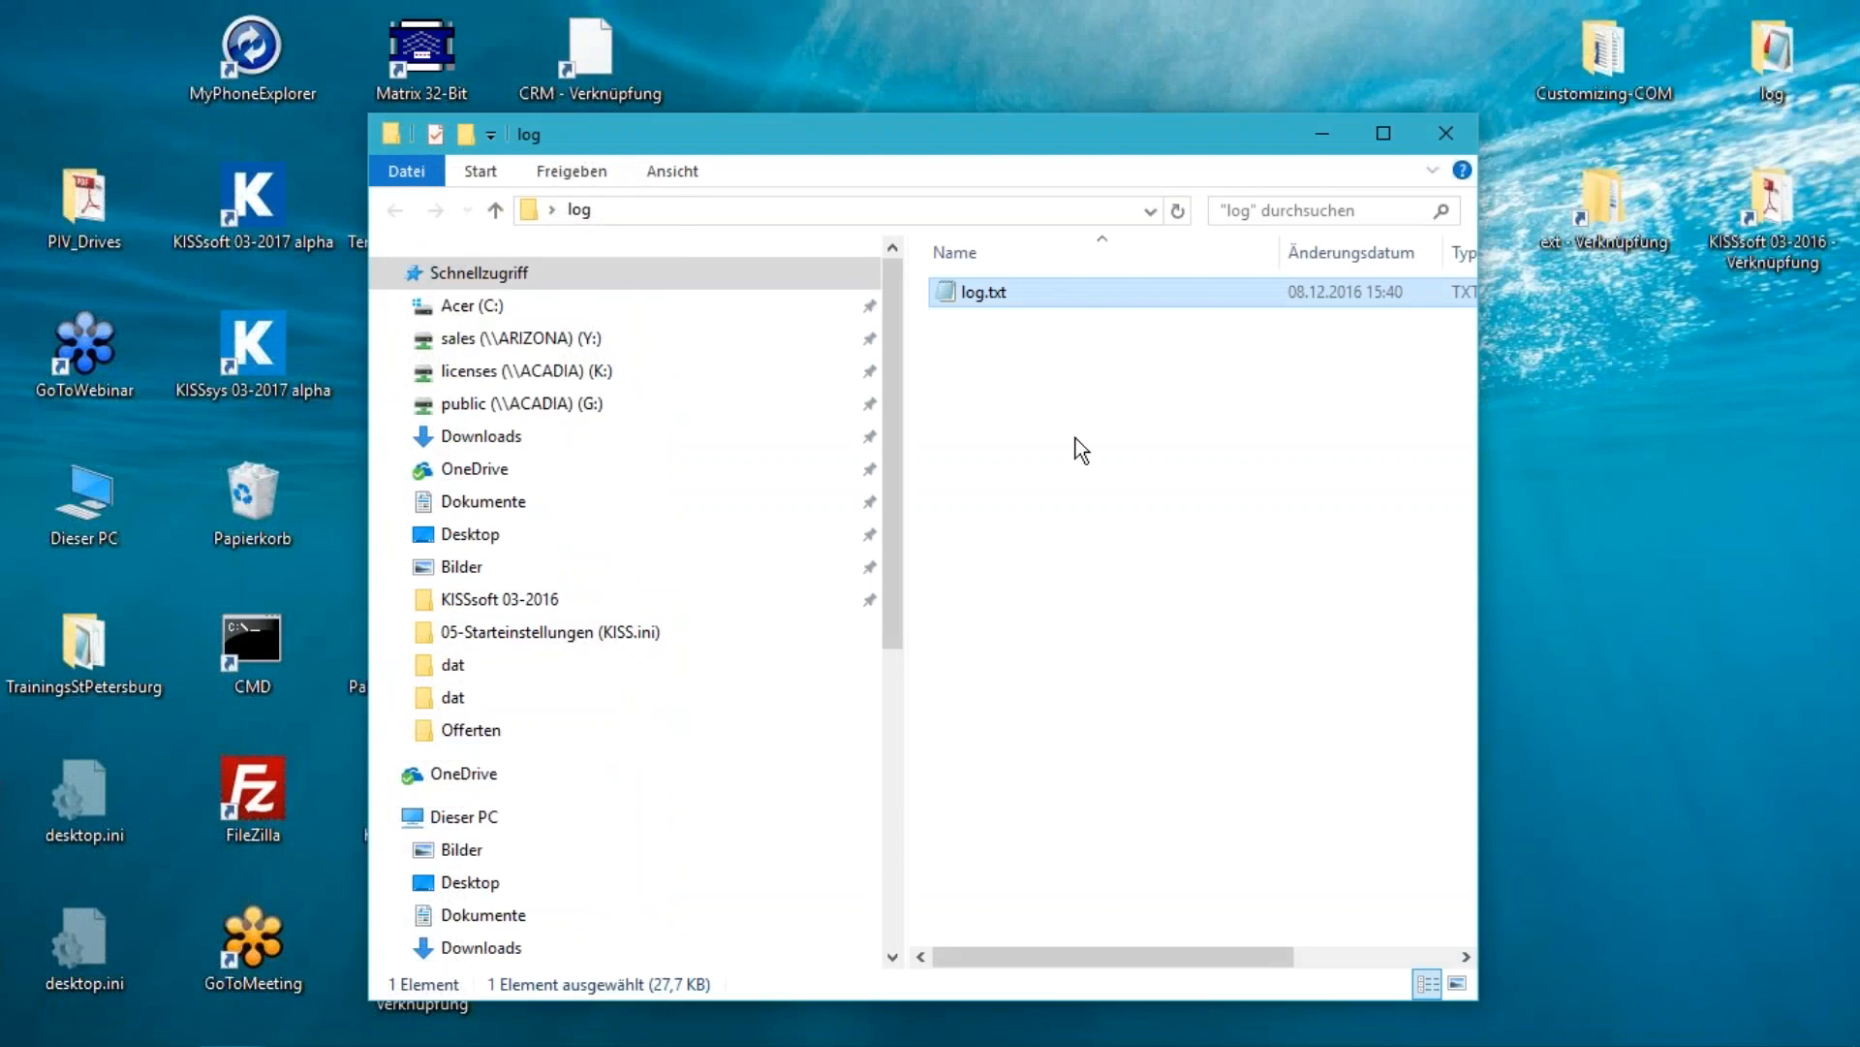
Enable the macros in the Excel workbook Exercise_Done.xlsm, and set the normal module to 6 mm and Gear 1's number of teeth to 19
mouse_move(834, 1044)
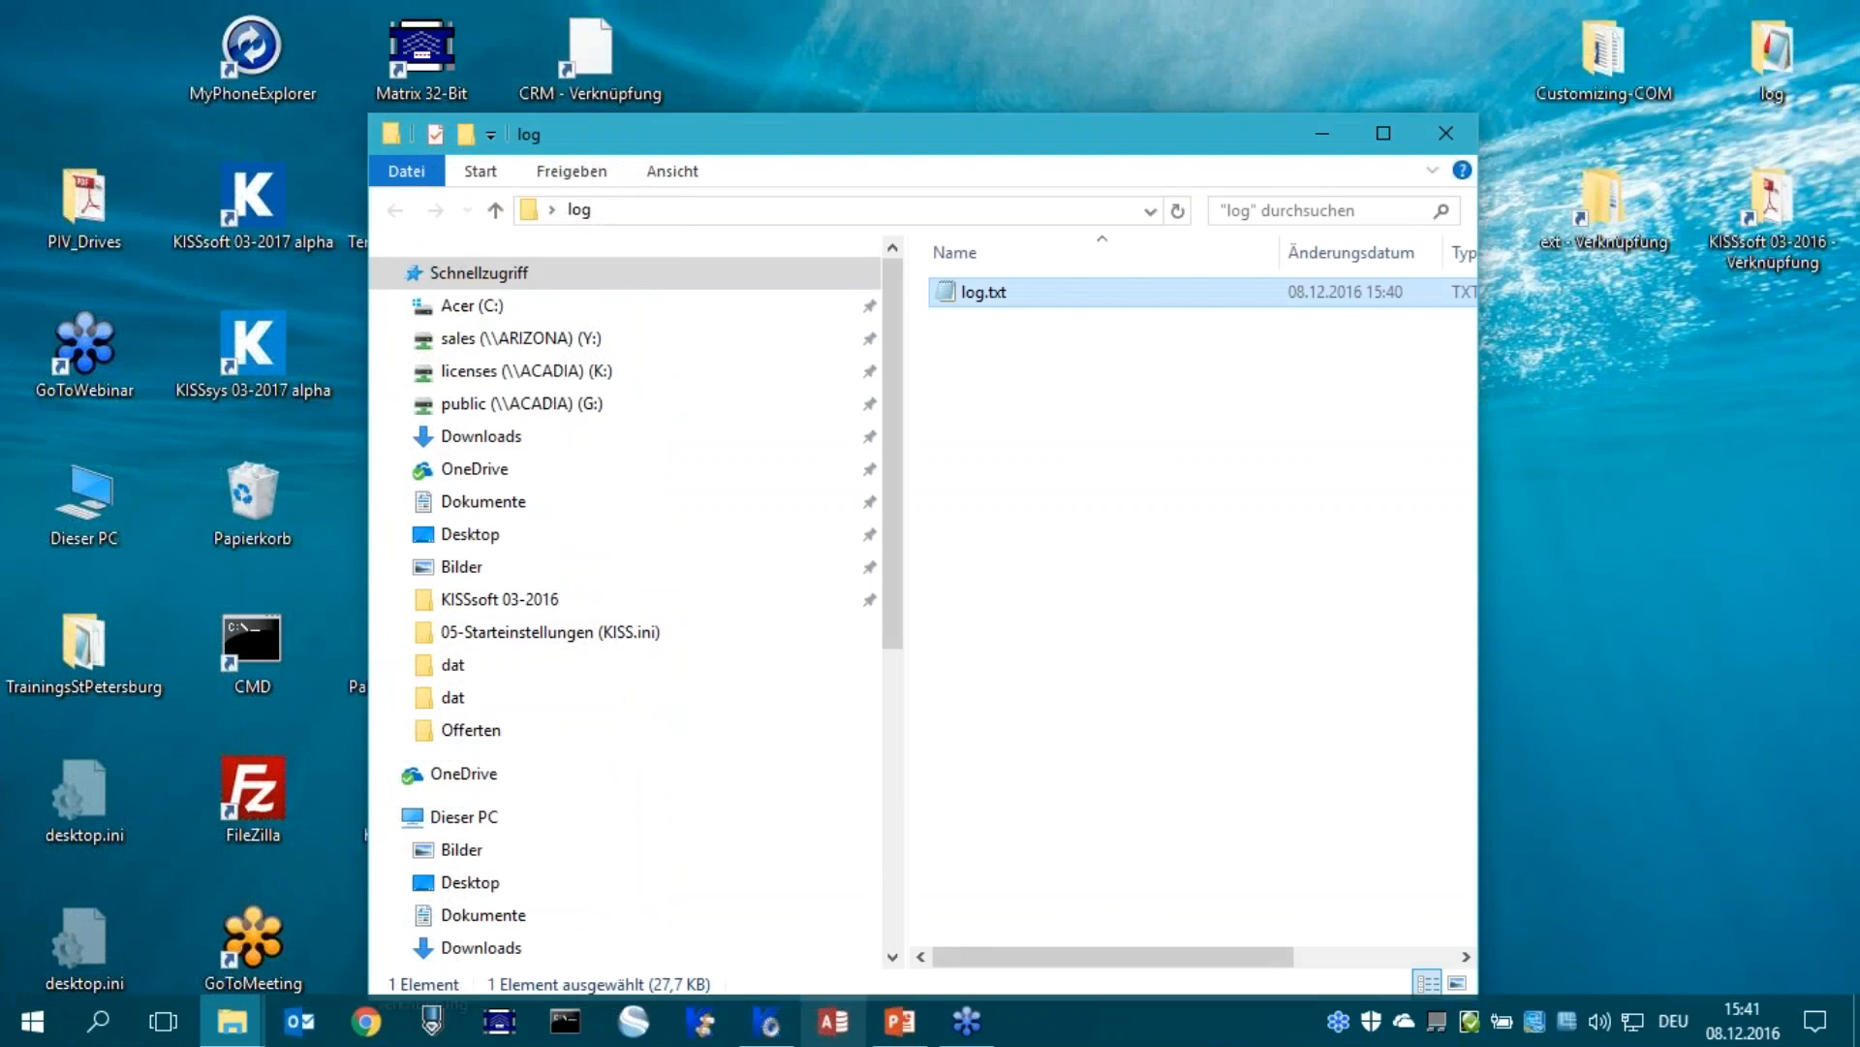
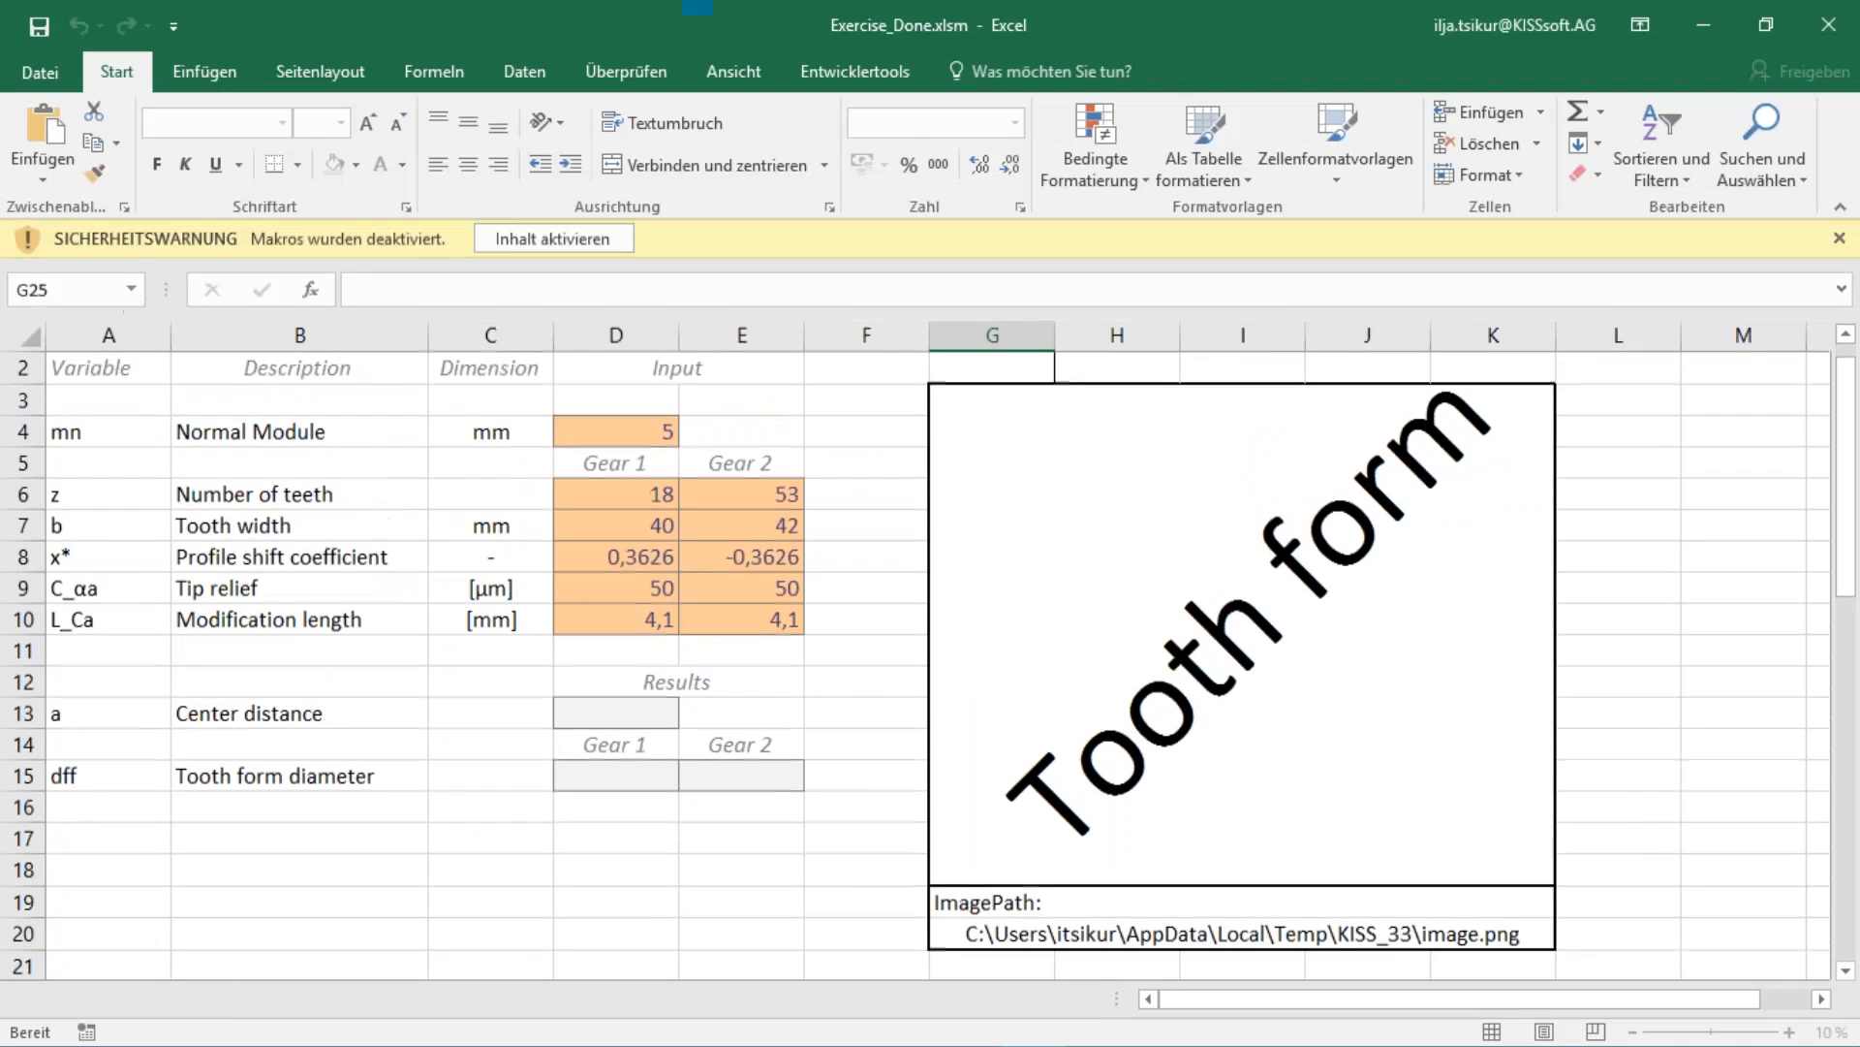
left_click(553, 241)
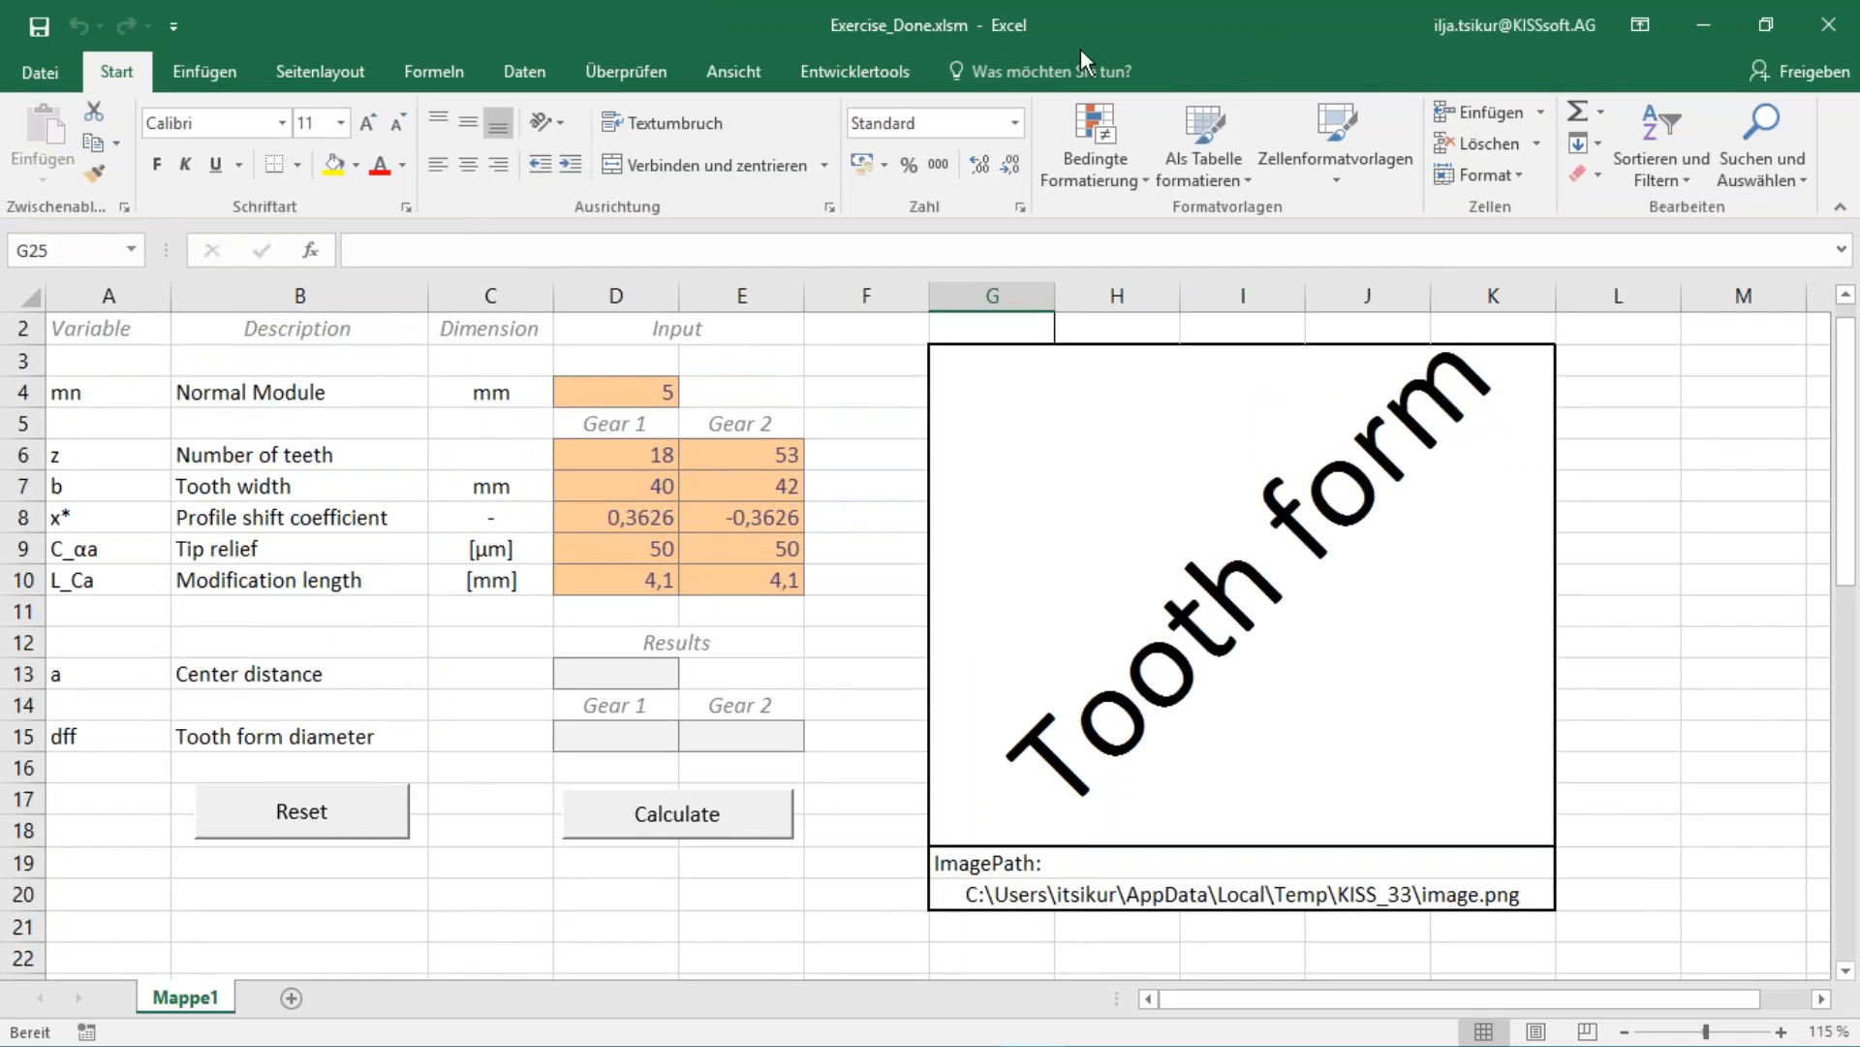
left_click(668, 396)
type("6")
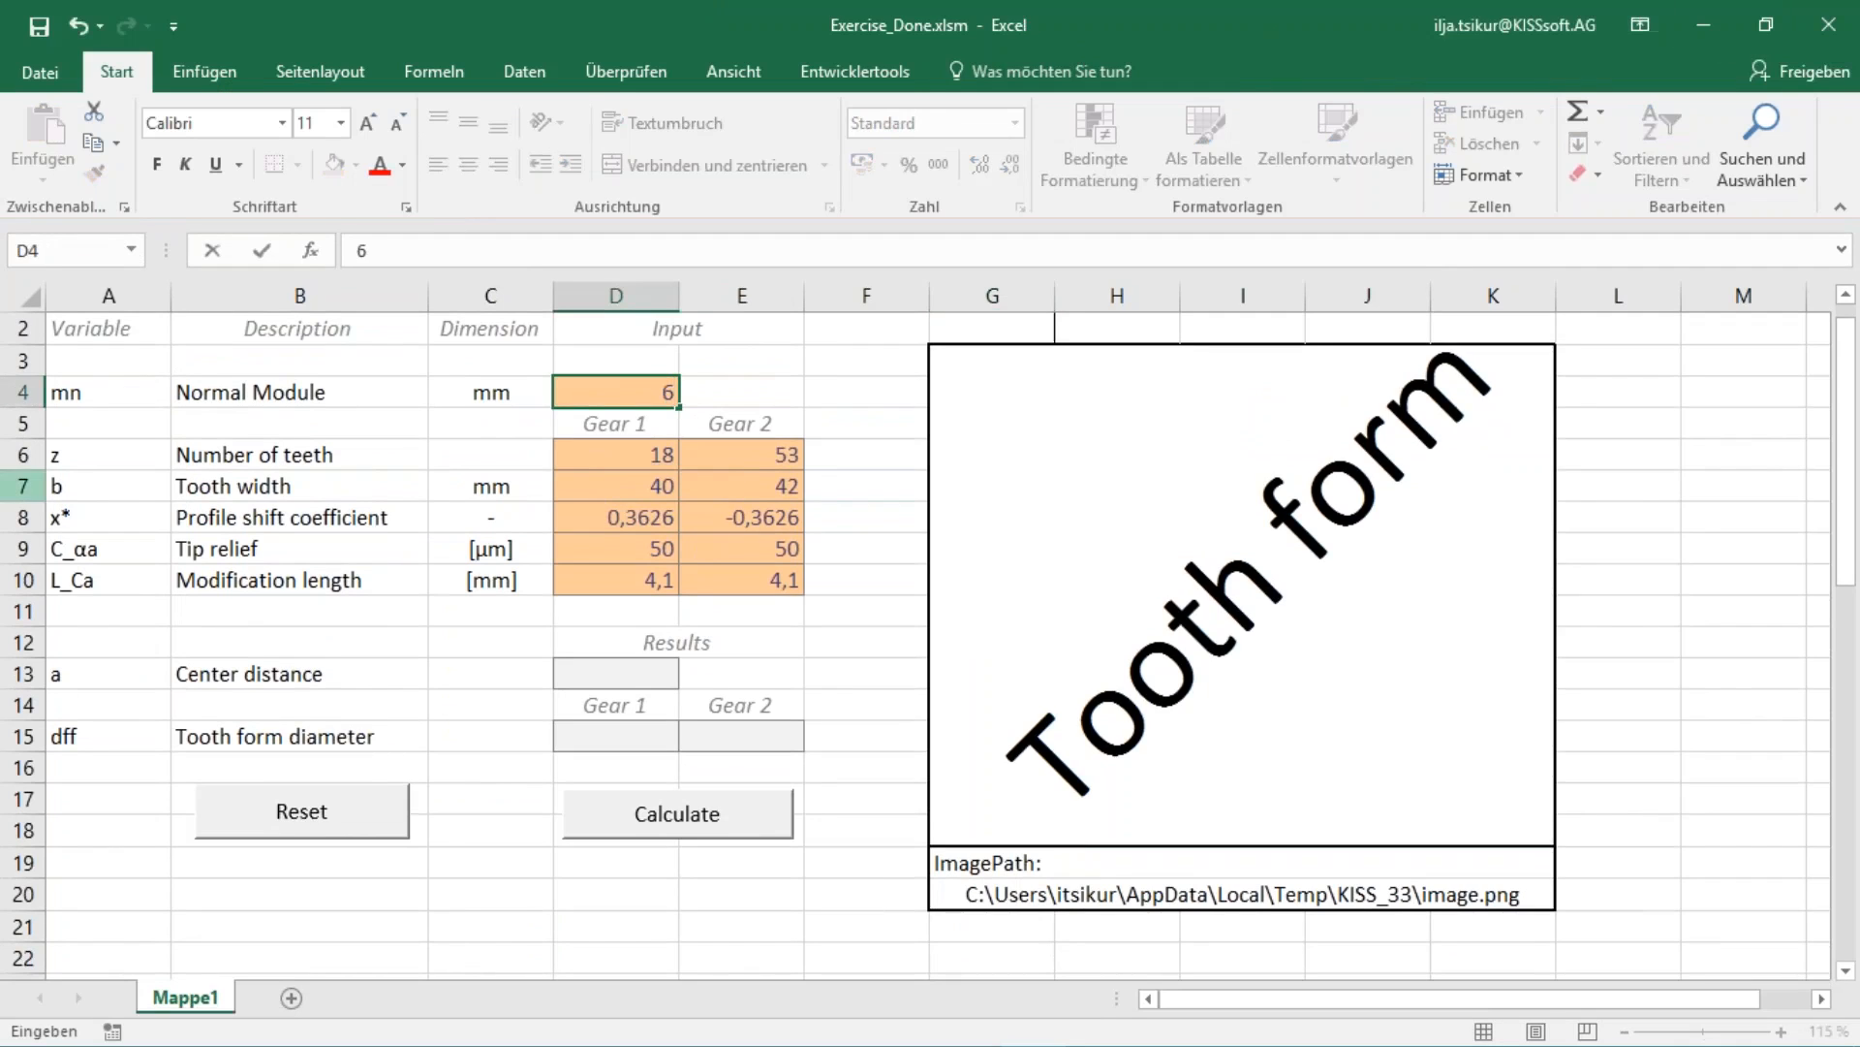
left_click(614, 458)
type("19")
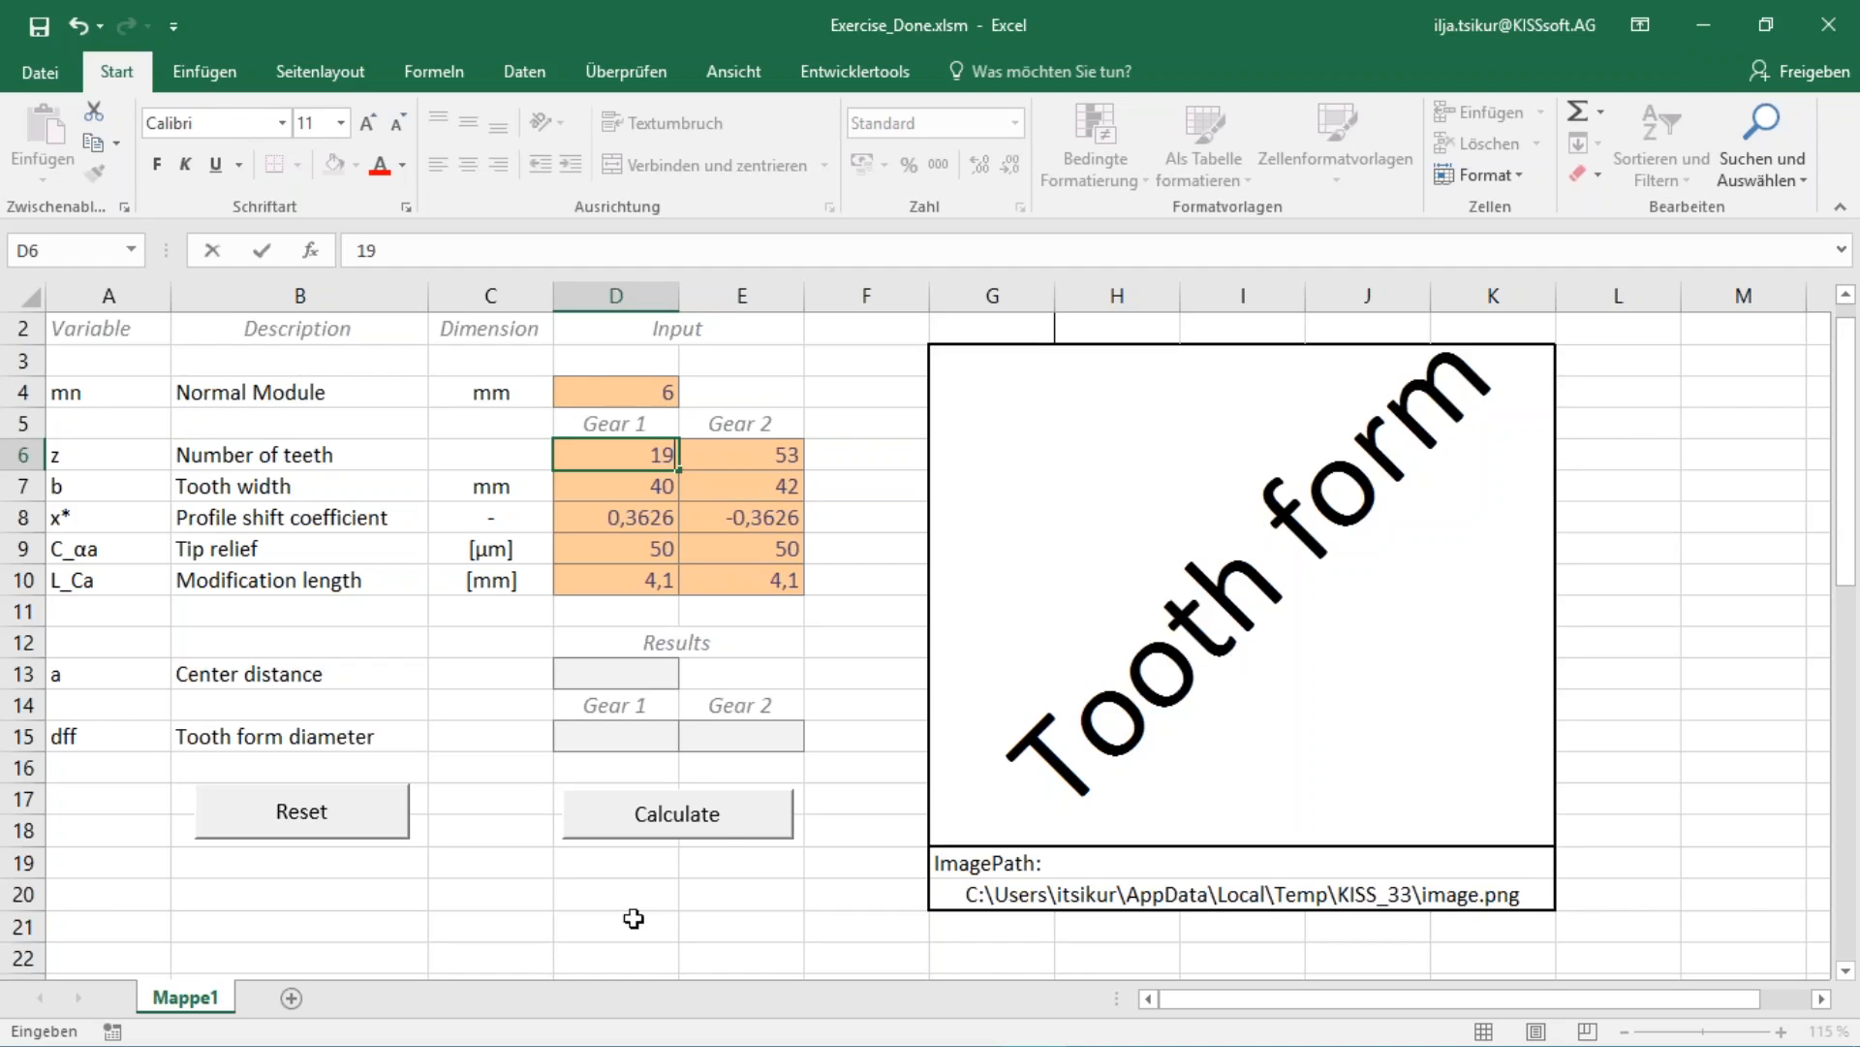
Calculate the gear pair from the worksheet inputs and check the generated tooth form picture
left_click(722, 819)
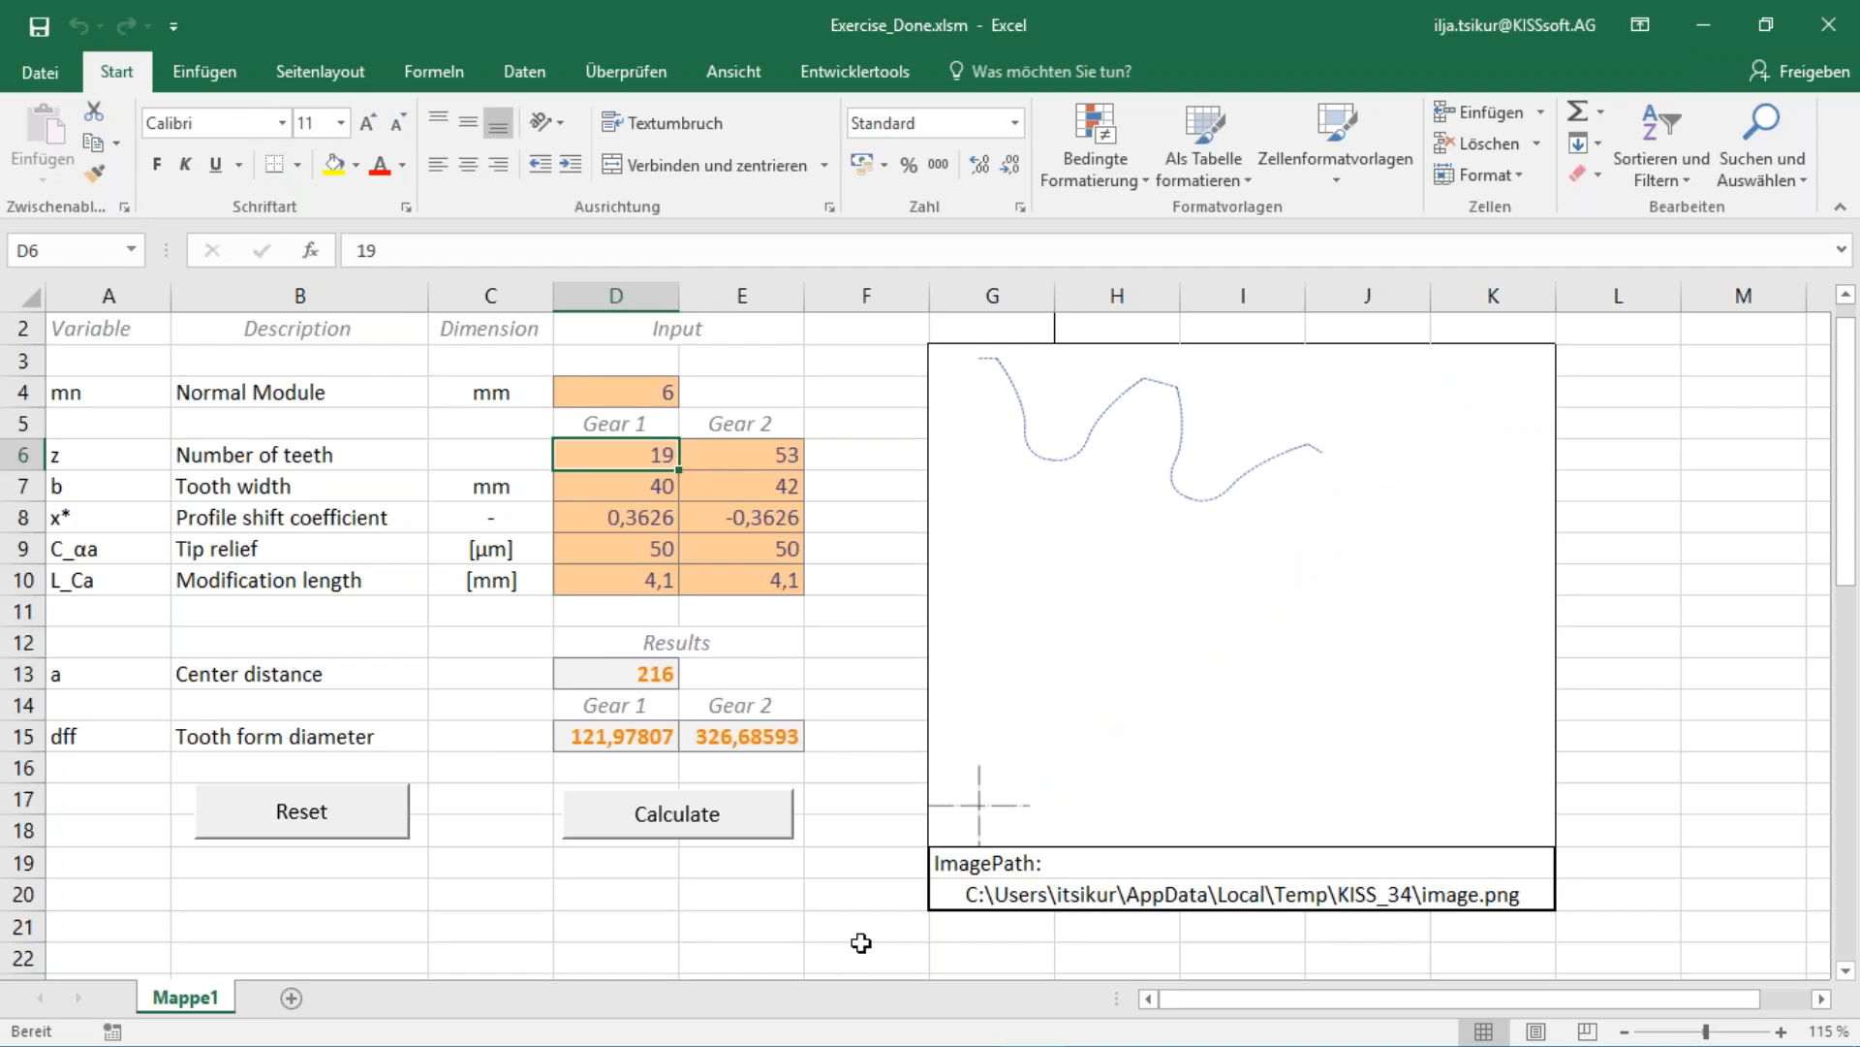
left_click(1183, 574)
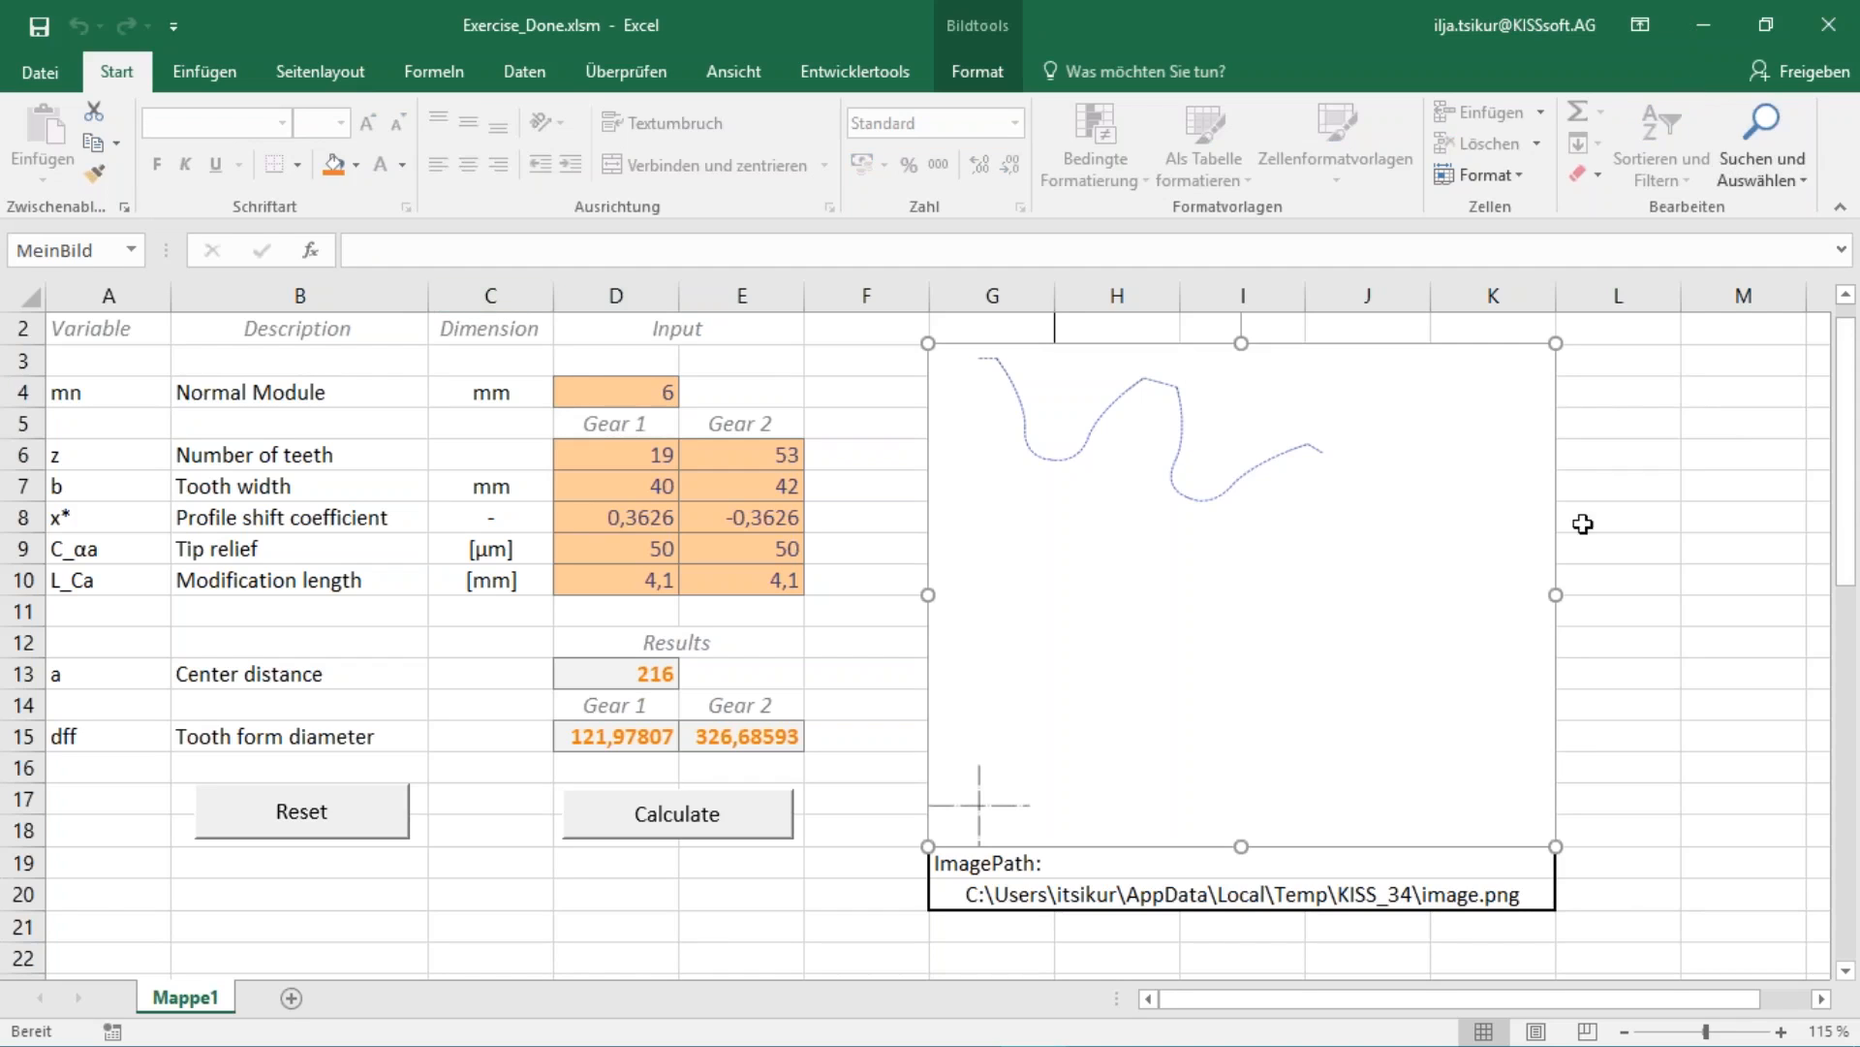
left_click(1768, 821)
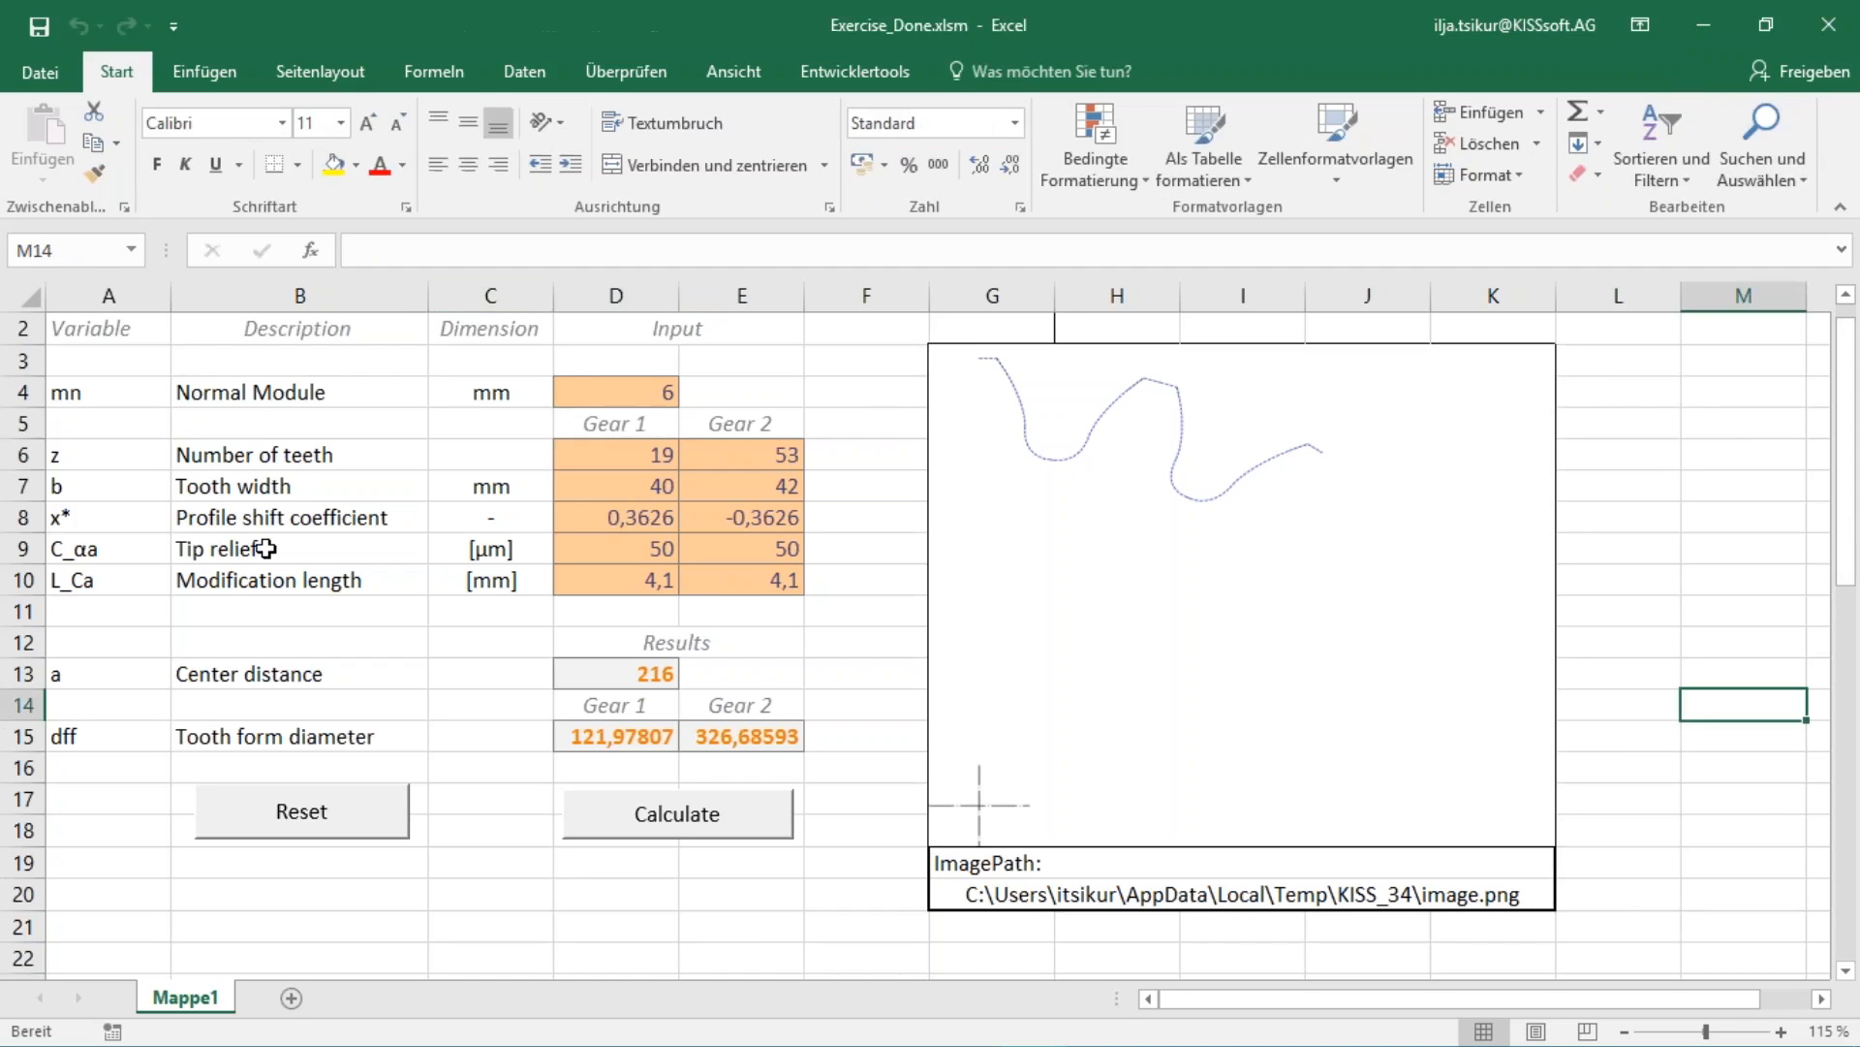
Open the workbook's CalcGeo macro for editing in a maximized Visual Basic editor window
left_click(845, 64)
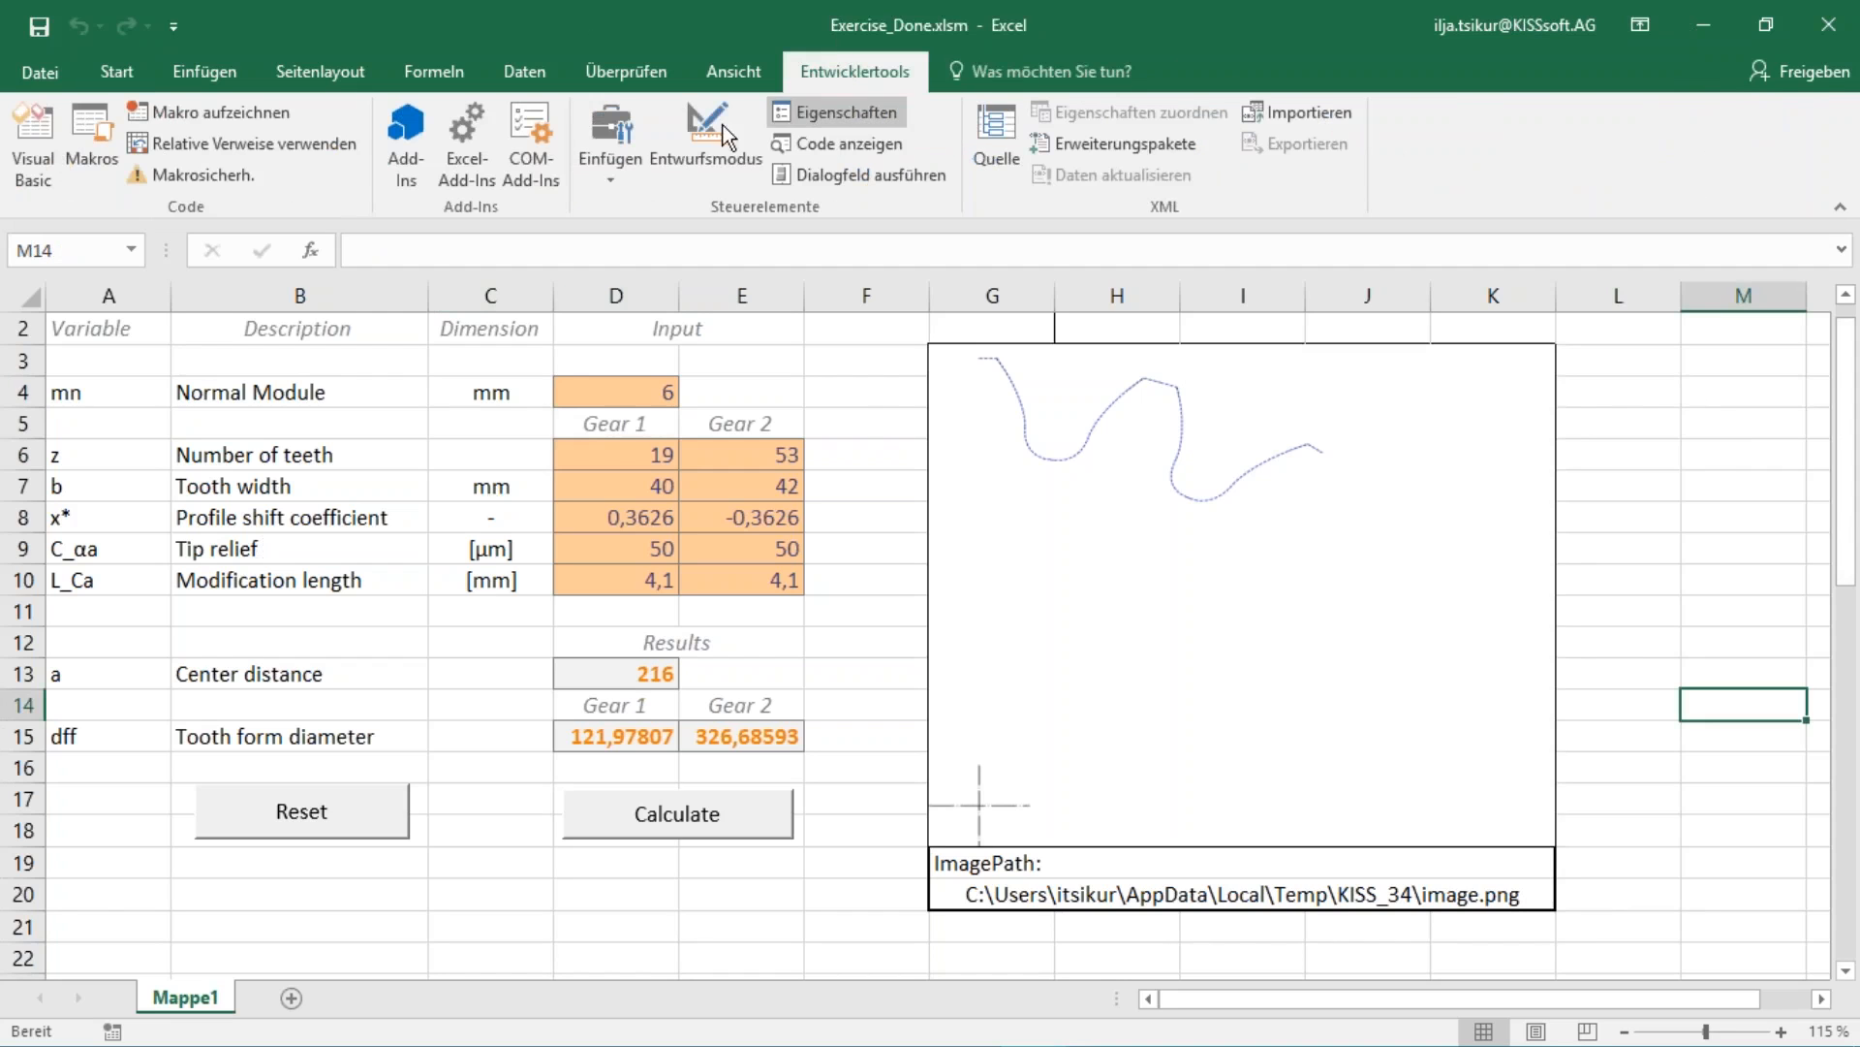
left_click(87, 136)
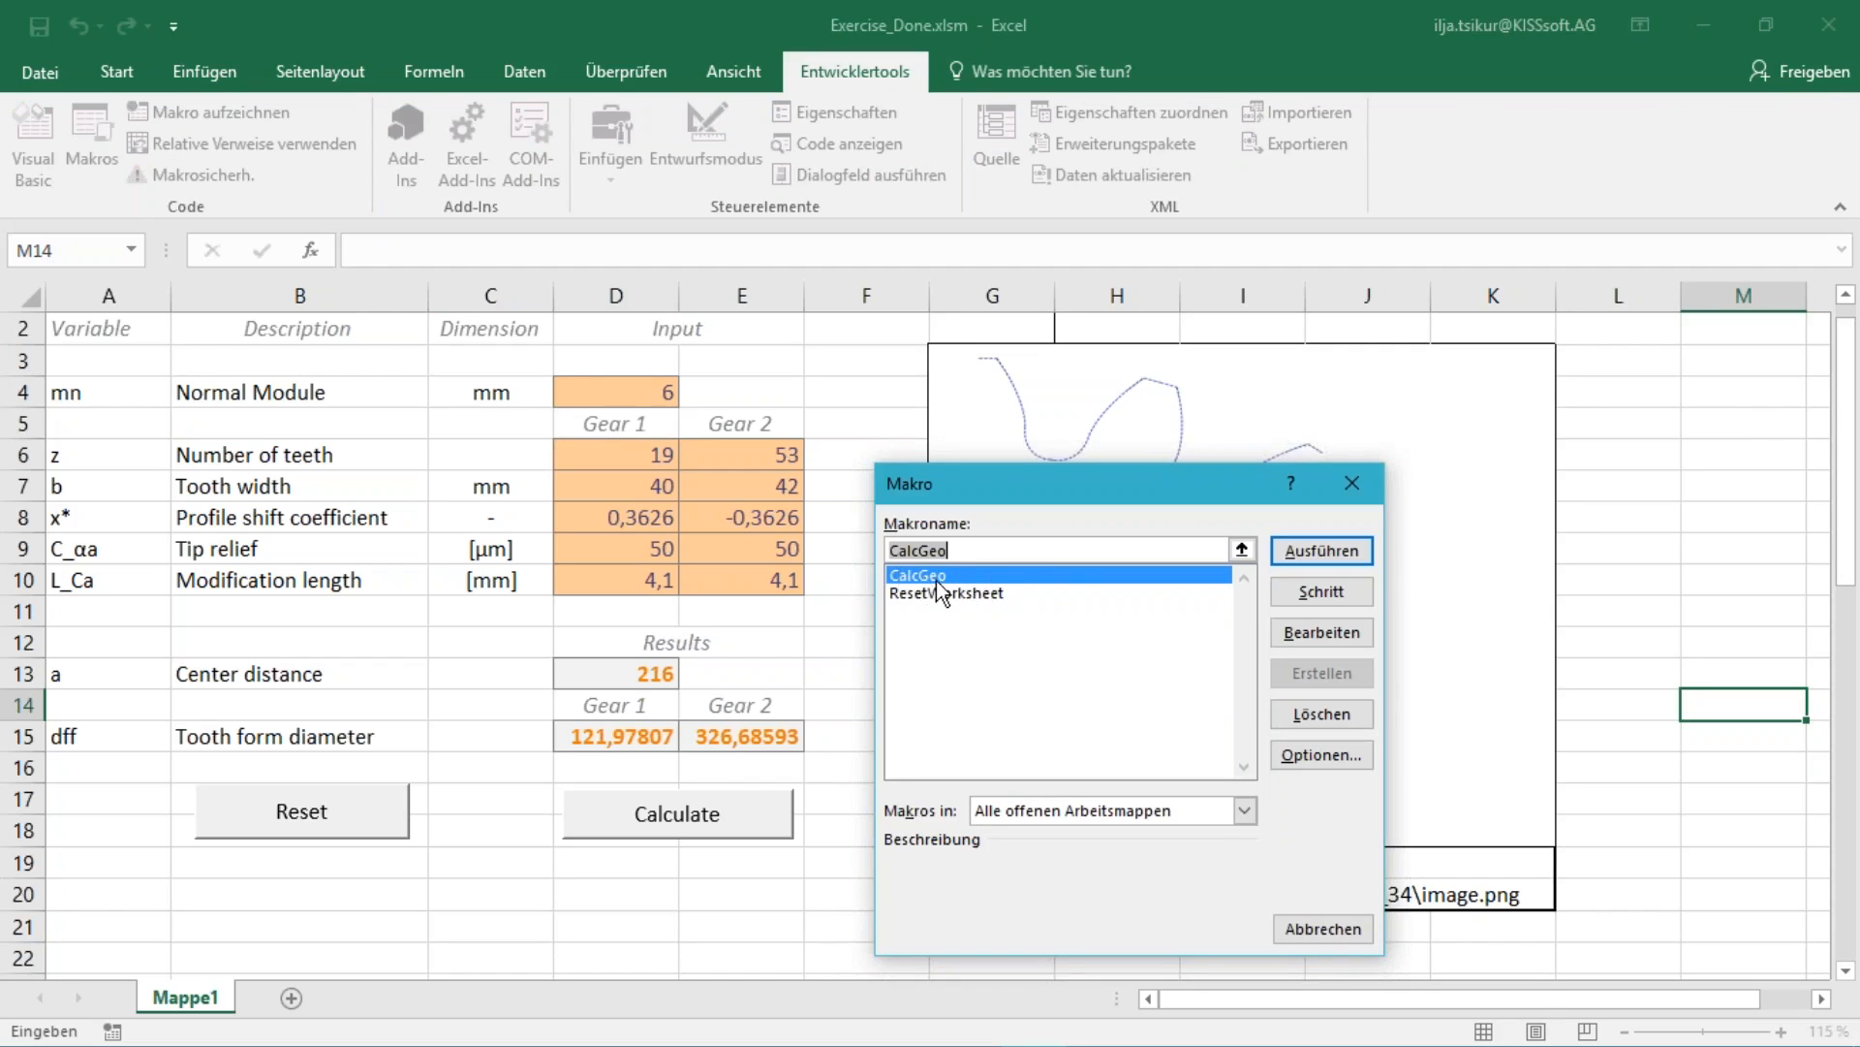
left_click(1358, 635)
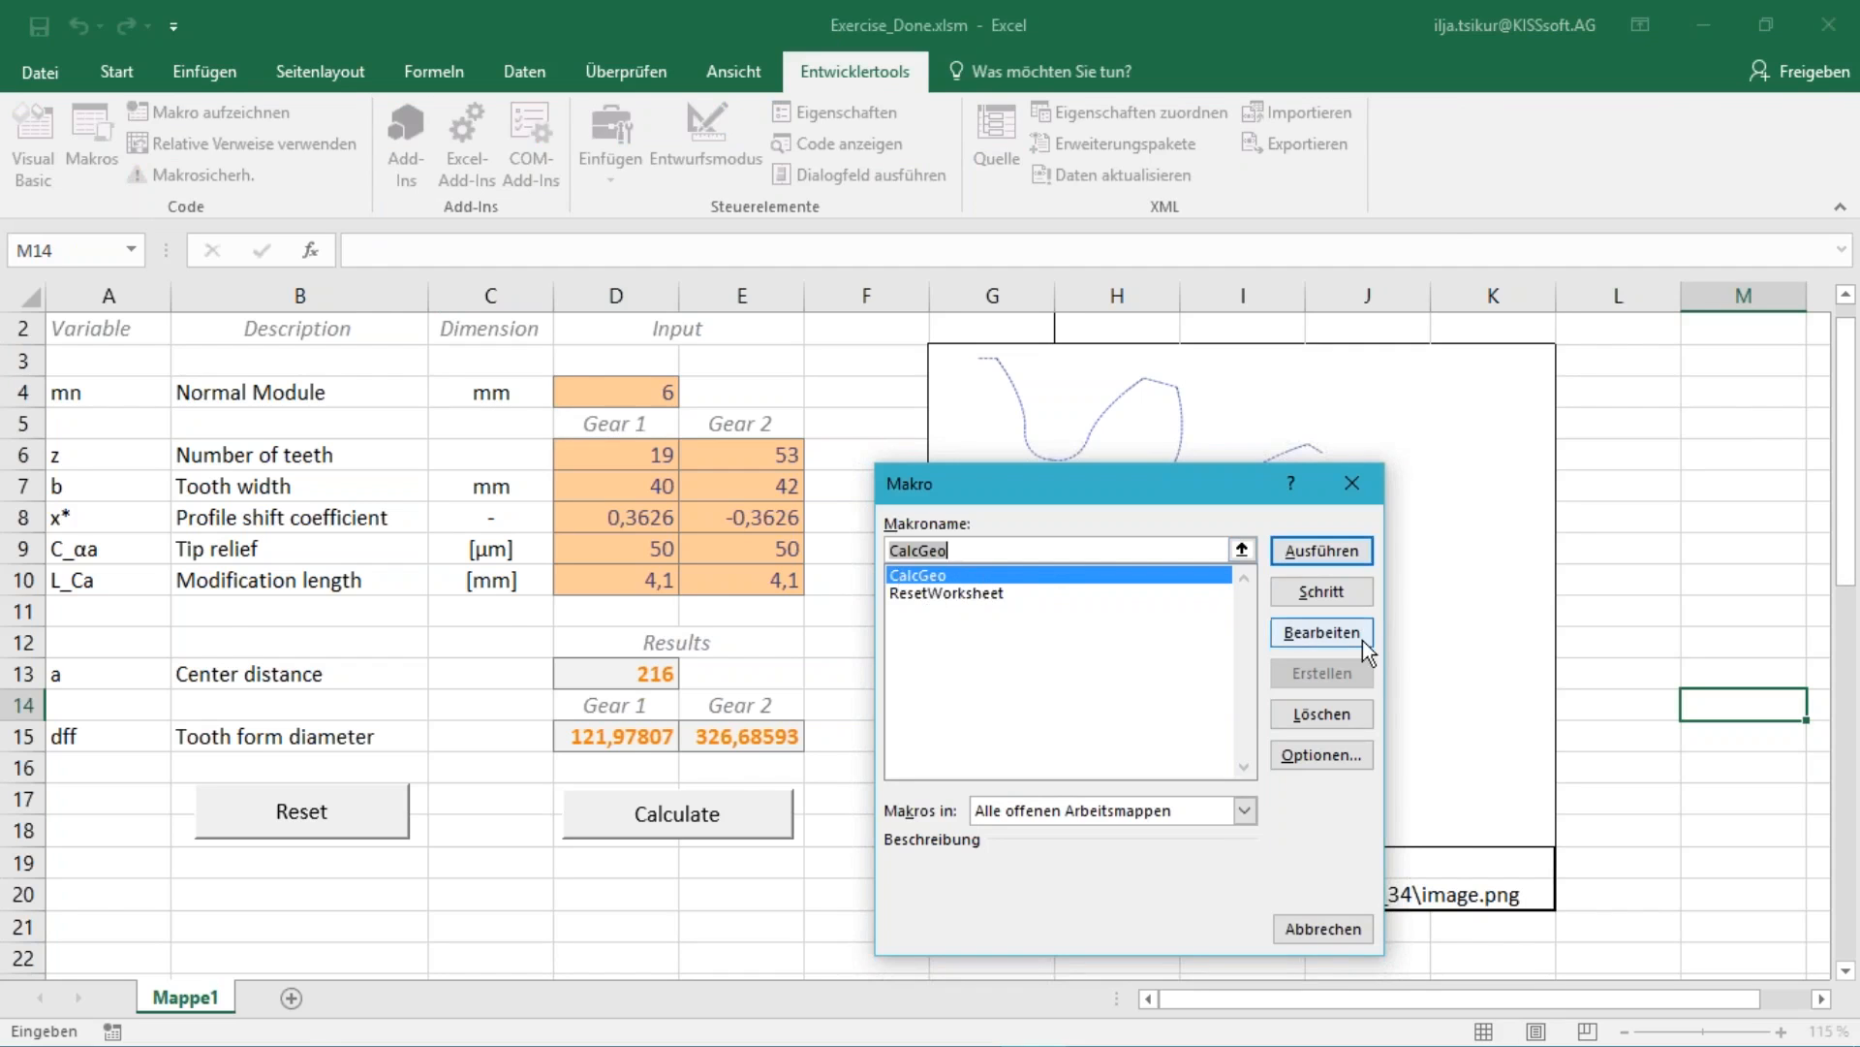
double_click(624, 212)
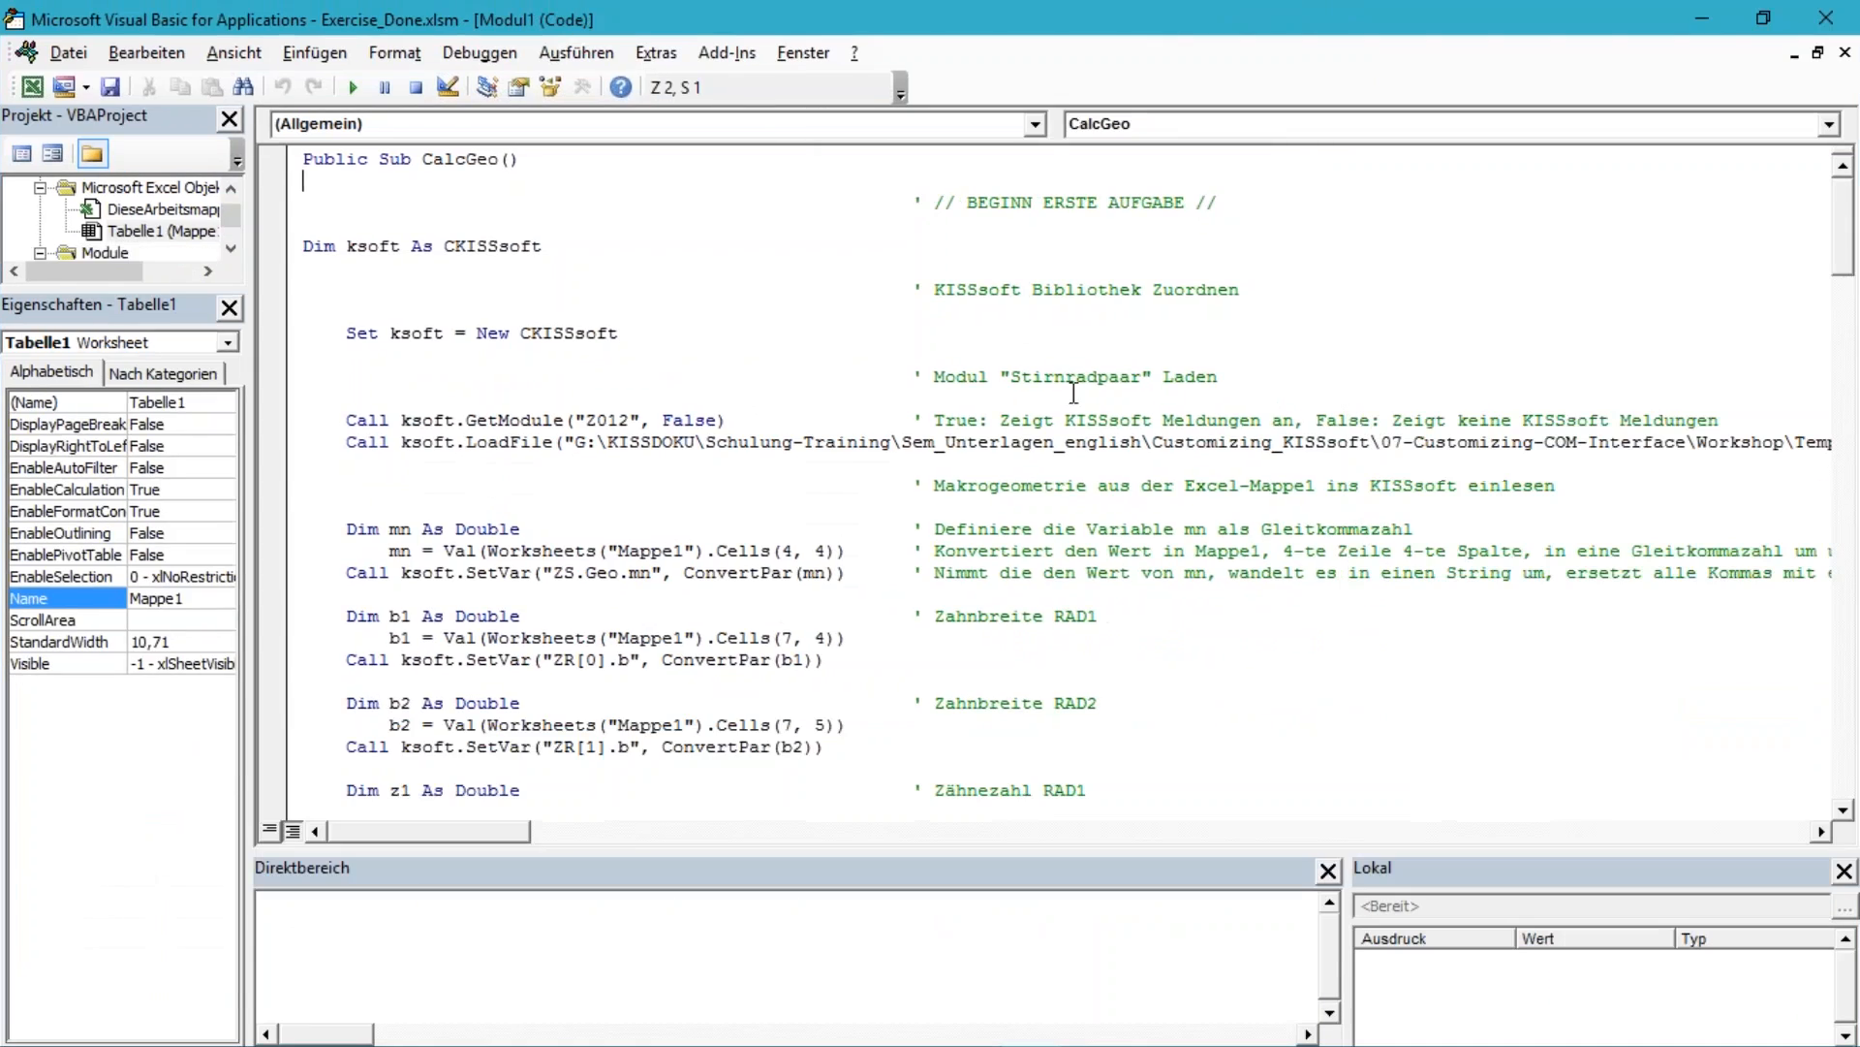
left_click_drag(1269, 19, 1347, 2)
mouse_move(1844, 225)
left_mouse_down()
mouse_move(1832, 756)
mouse_move(1786, 490)
mouse_move(1815, 224)
left_mouse_up()
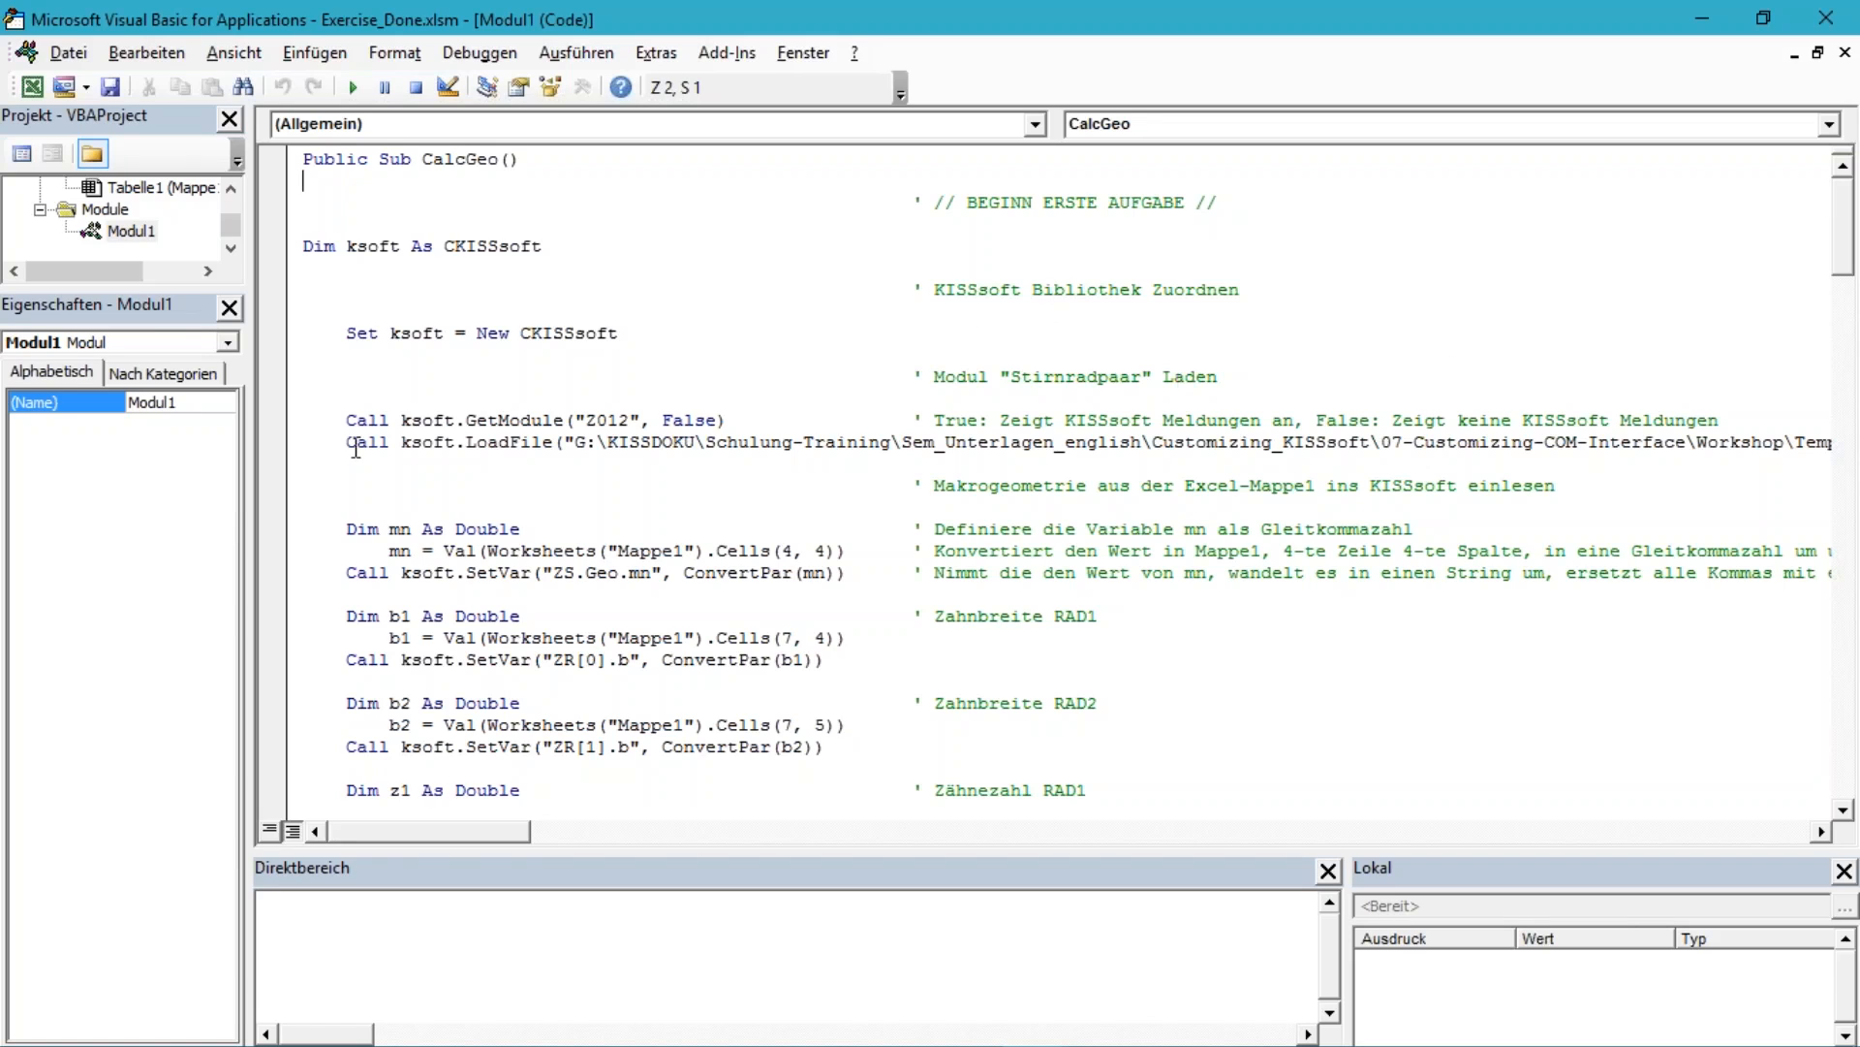
Examine the CalcGeo statements that create the KISSsoft object, get module Z012 without messages and load the template file
left_click(334, 423)
left_click_drag(330, 324, 712, 334)
left_click(305, 423)
left_click(771, 422, "shift")
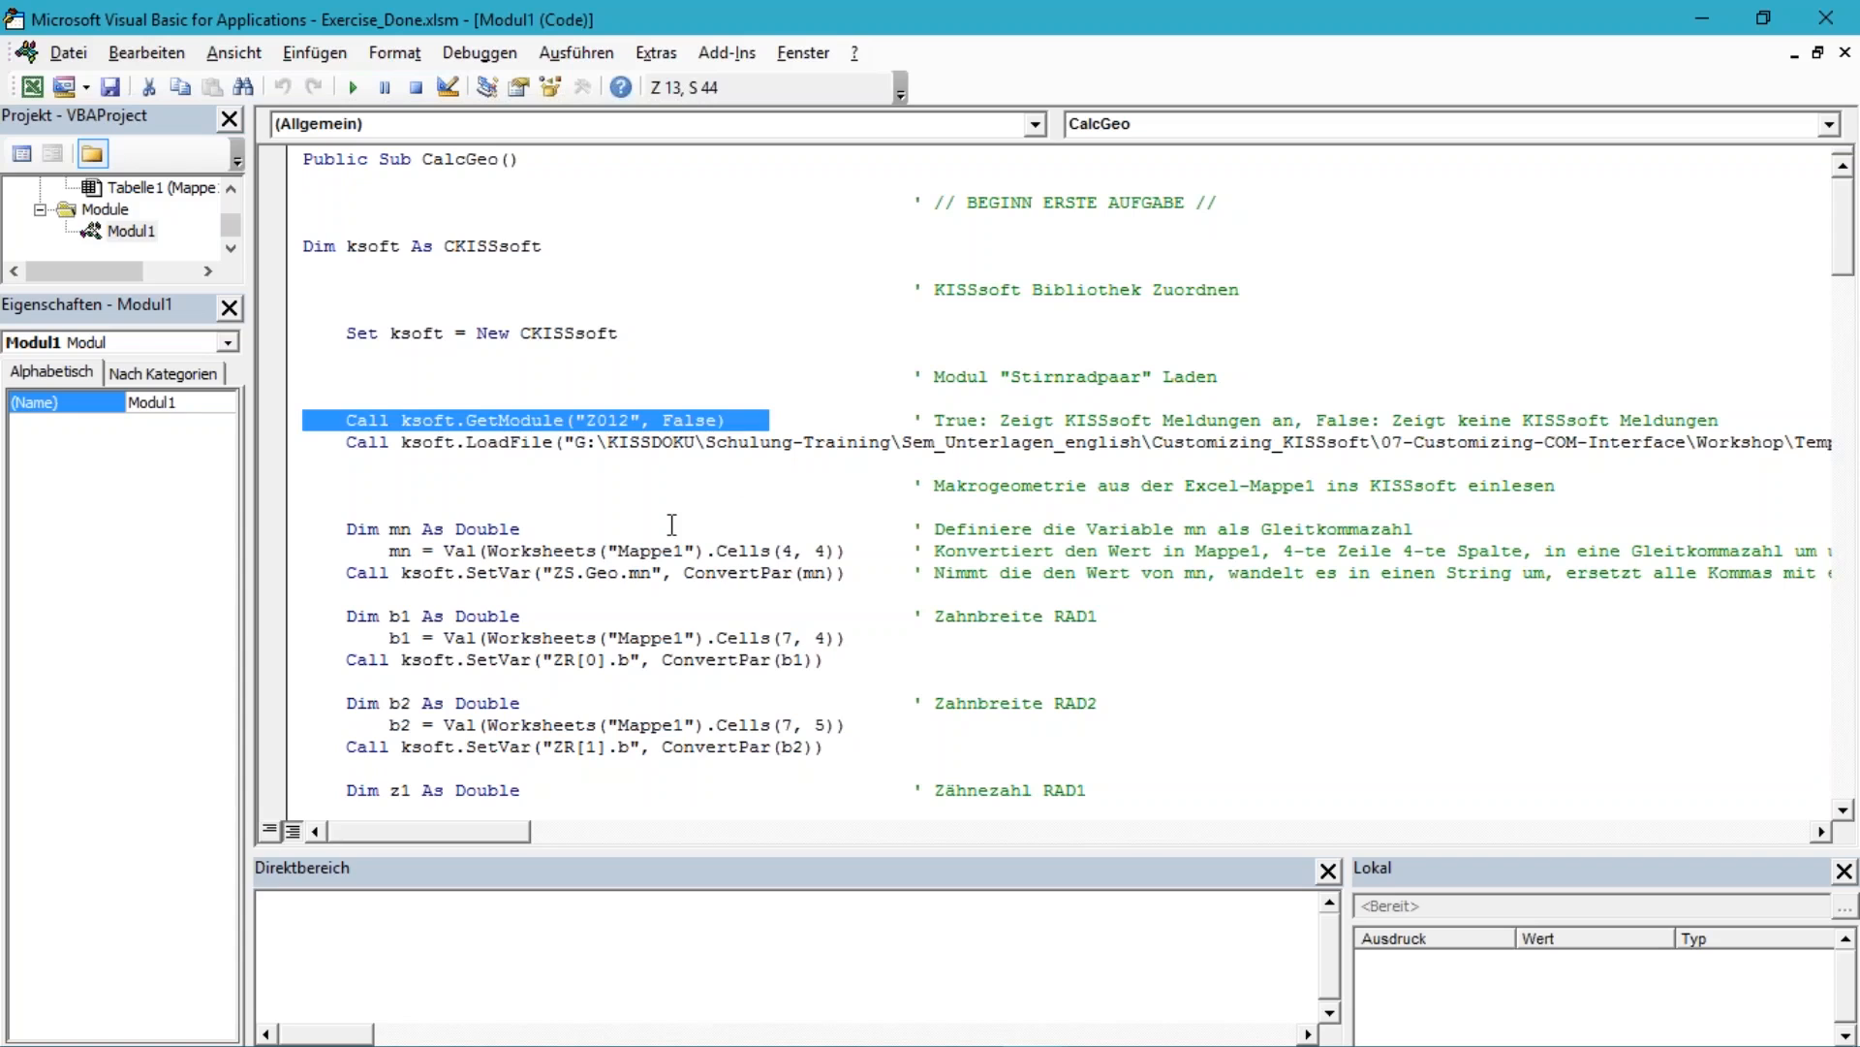
left_click(325, 442)
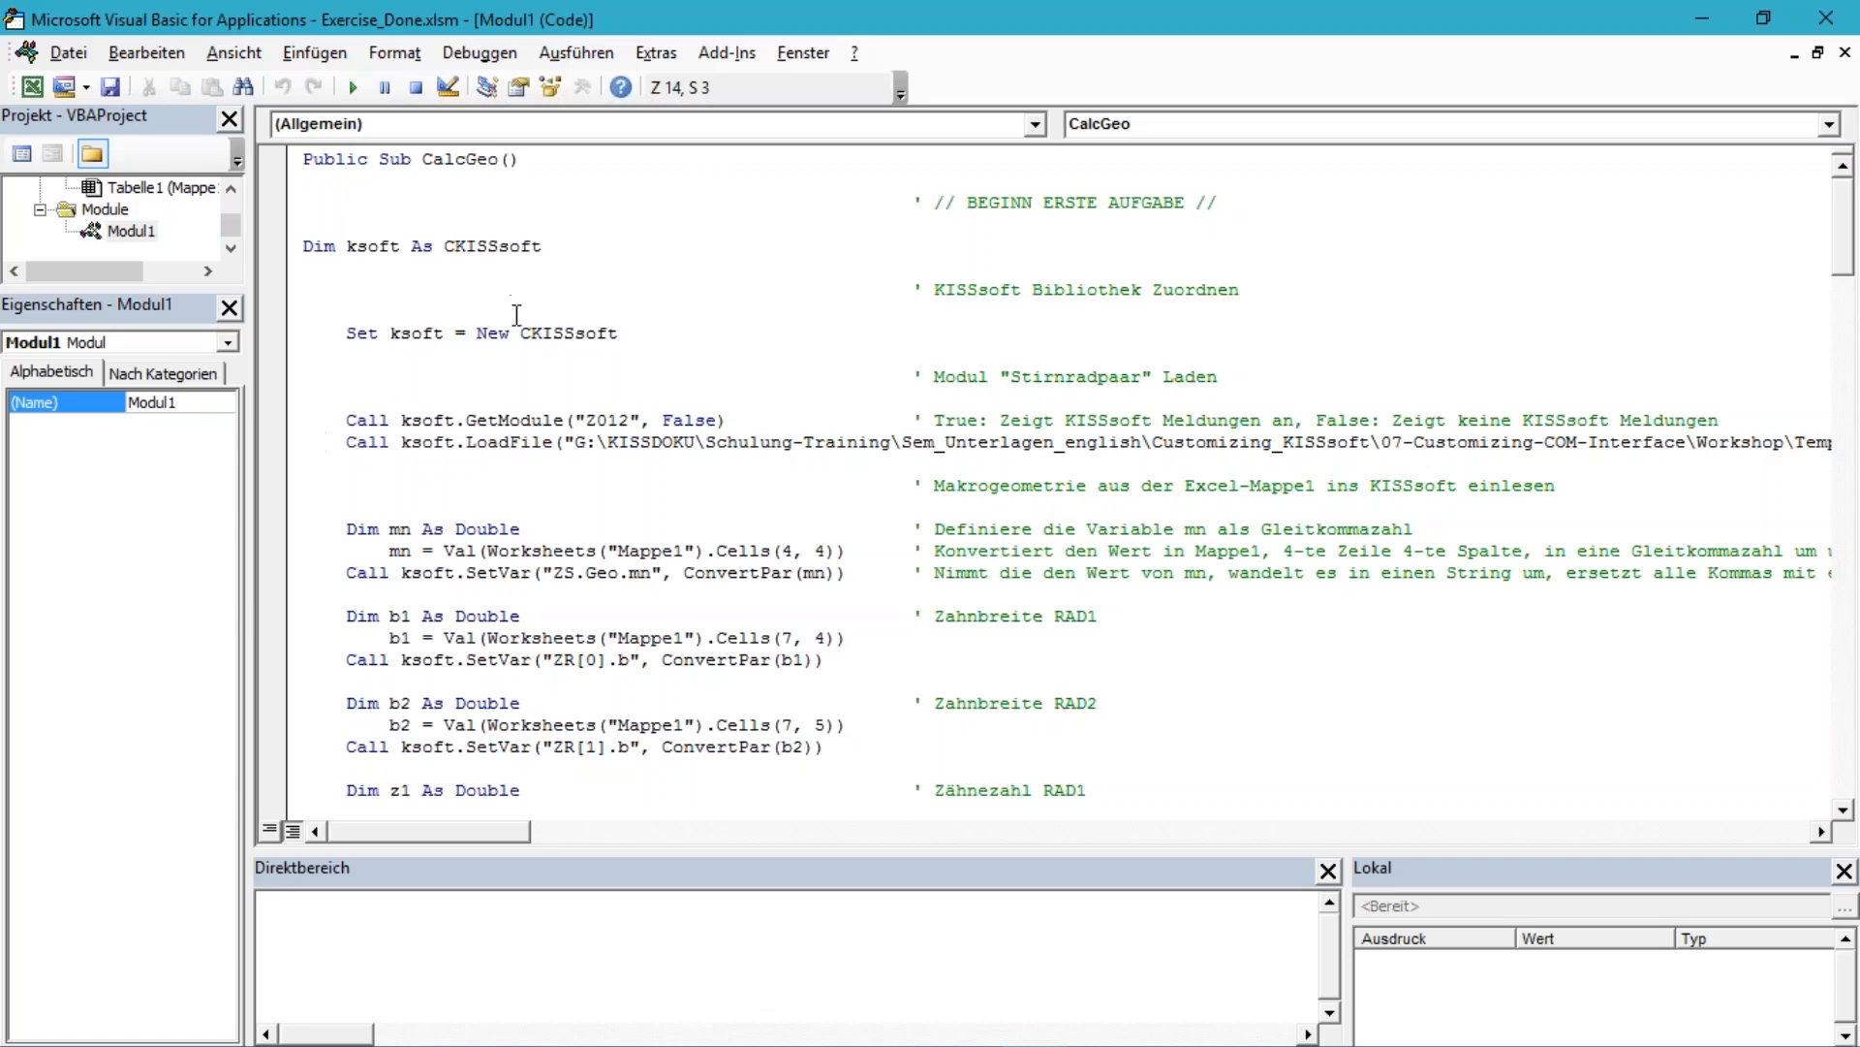
scroll(581, 397, "down", 1)
left_click(390, 405)
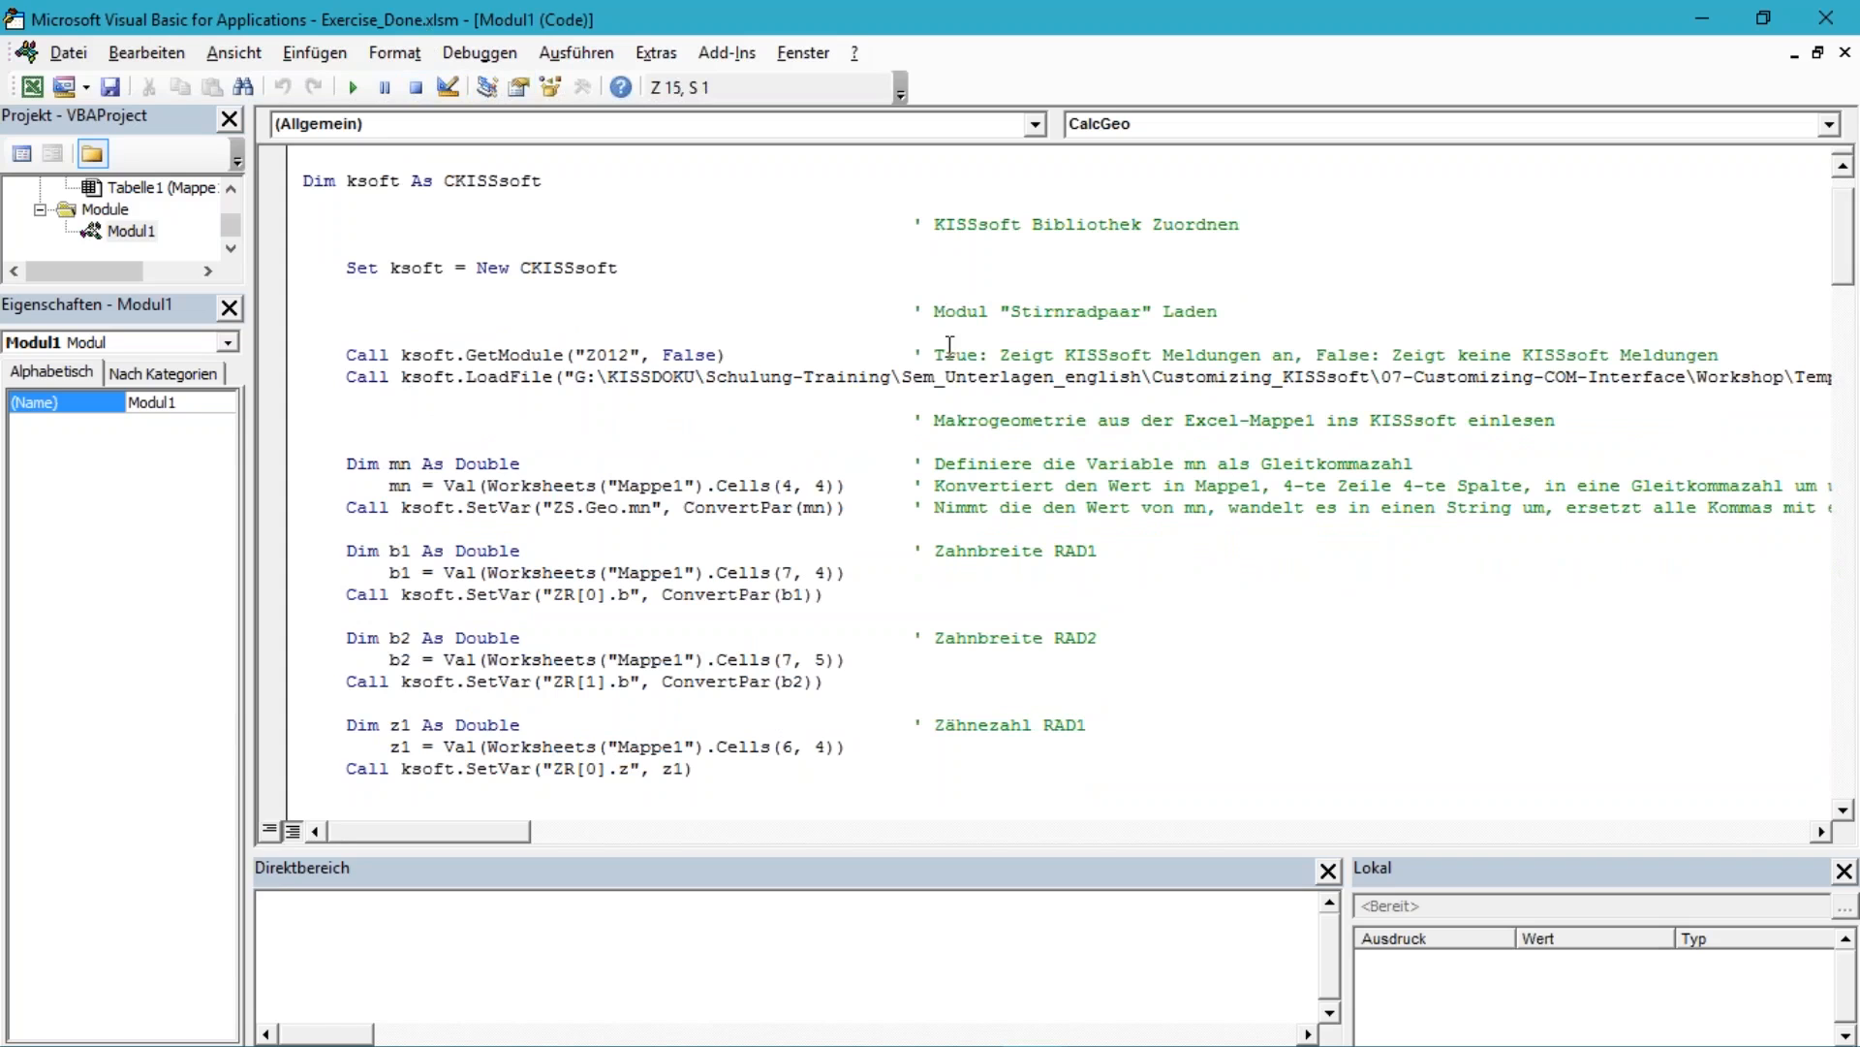
Examine how the macro reads mn from cell (4, 4) of Mappe1 and passes it to ZS.Geo.mn, and close the code editor
scroll(506, 626, "down", 1)
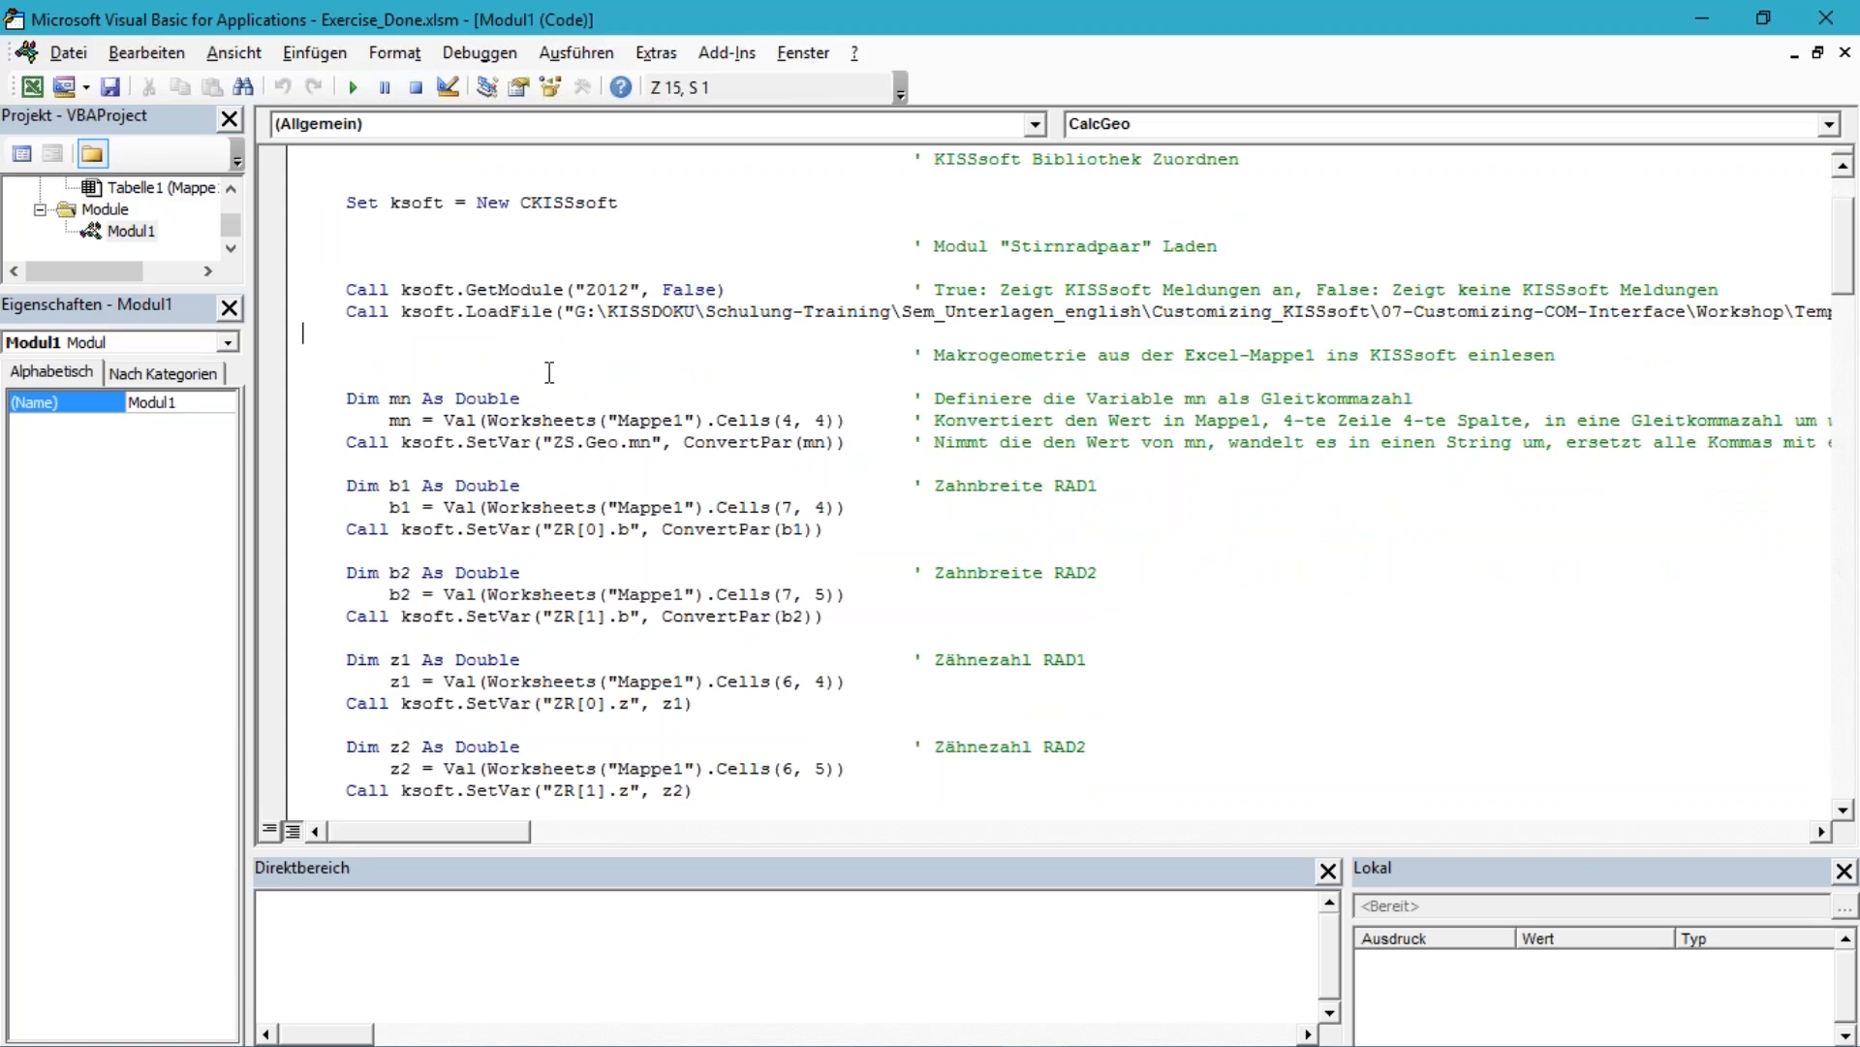
left_click_drag(314, 397, 520, 389)
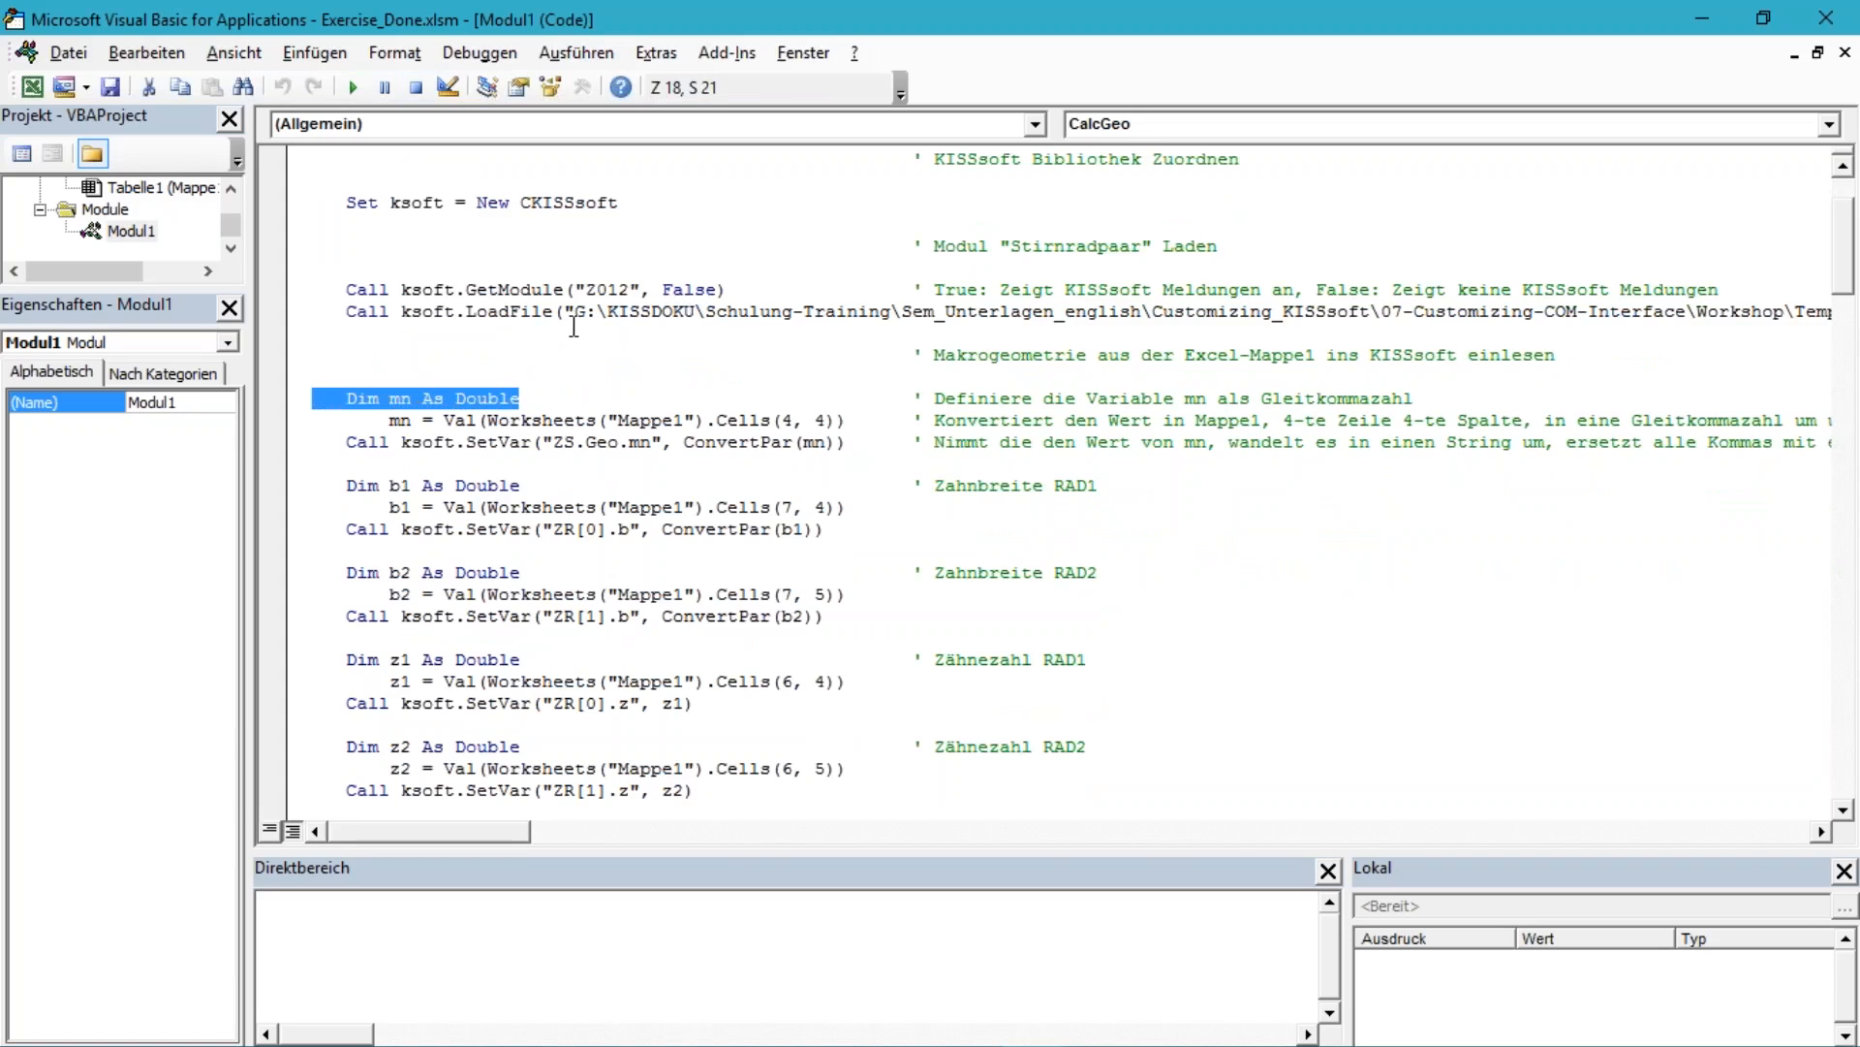
left_click(389, 420)
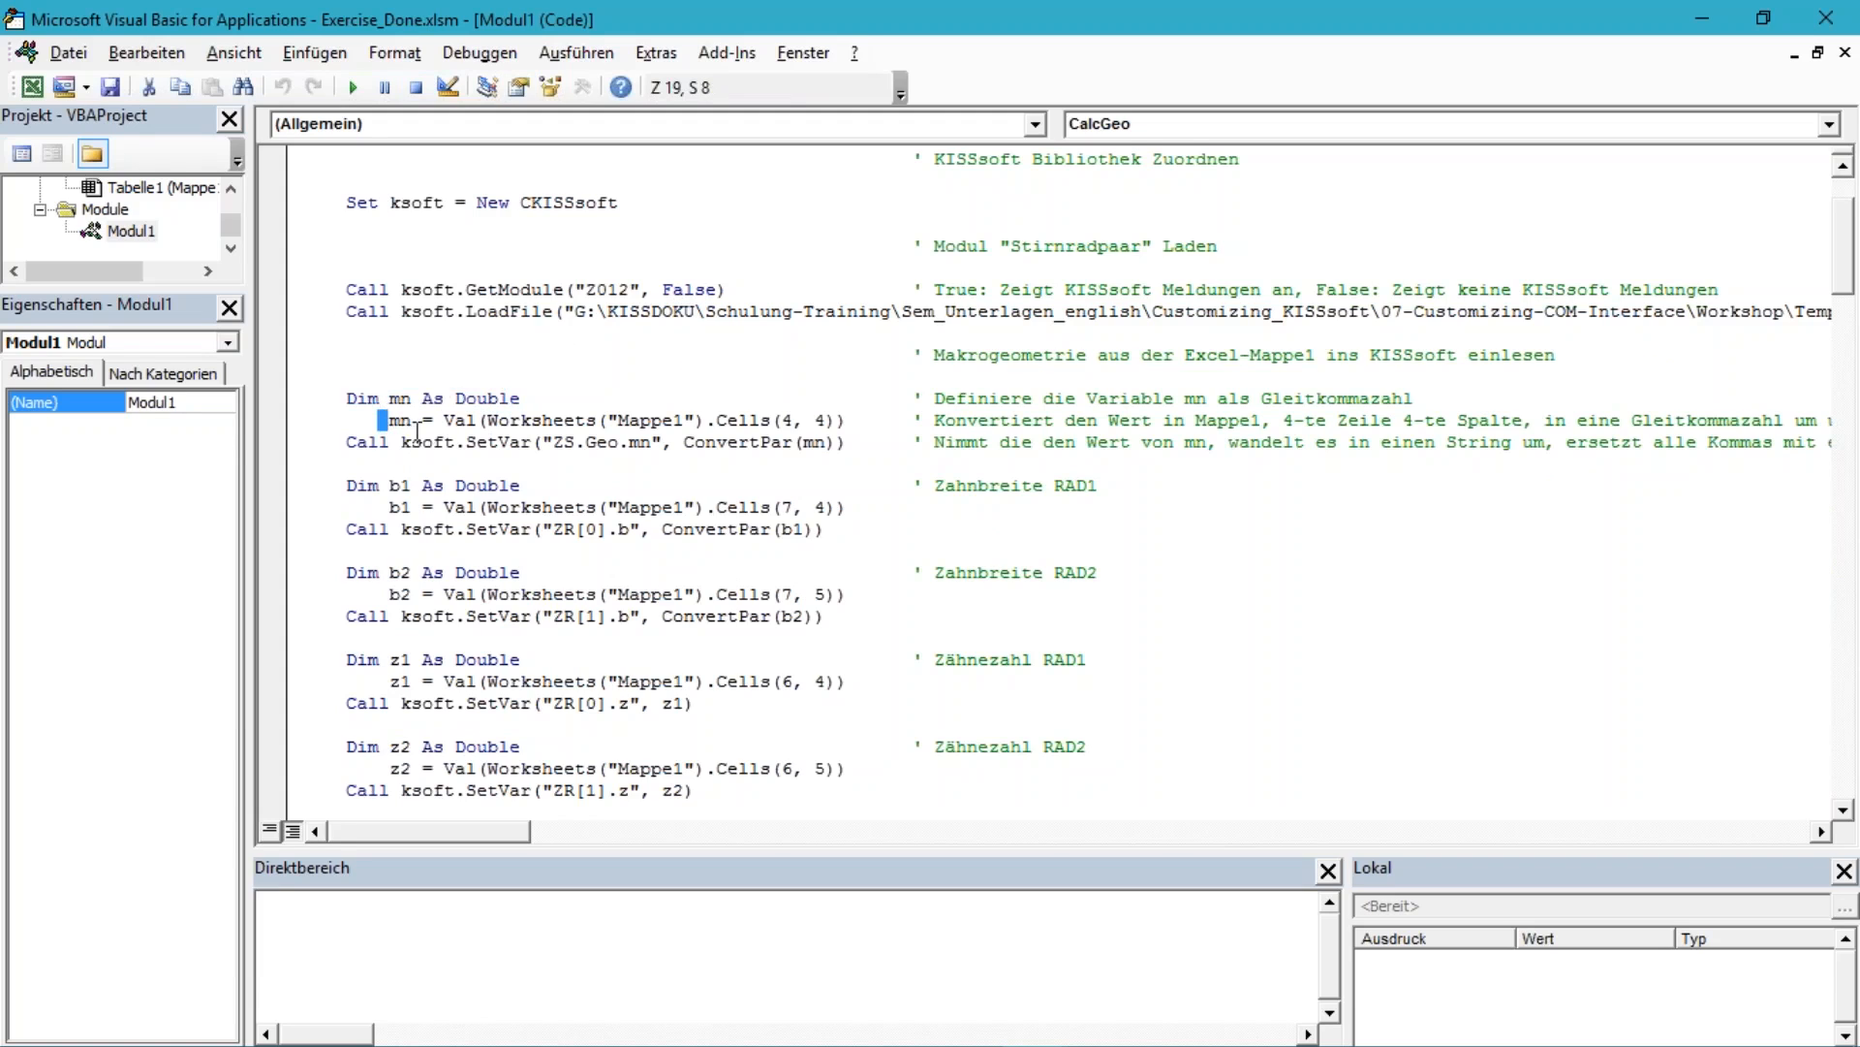
left_click_drag(445, 420, 851, 411)
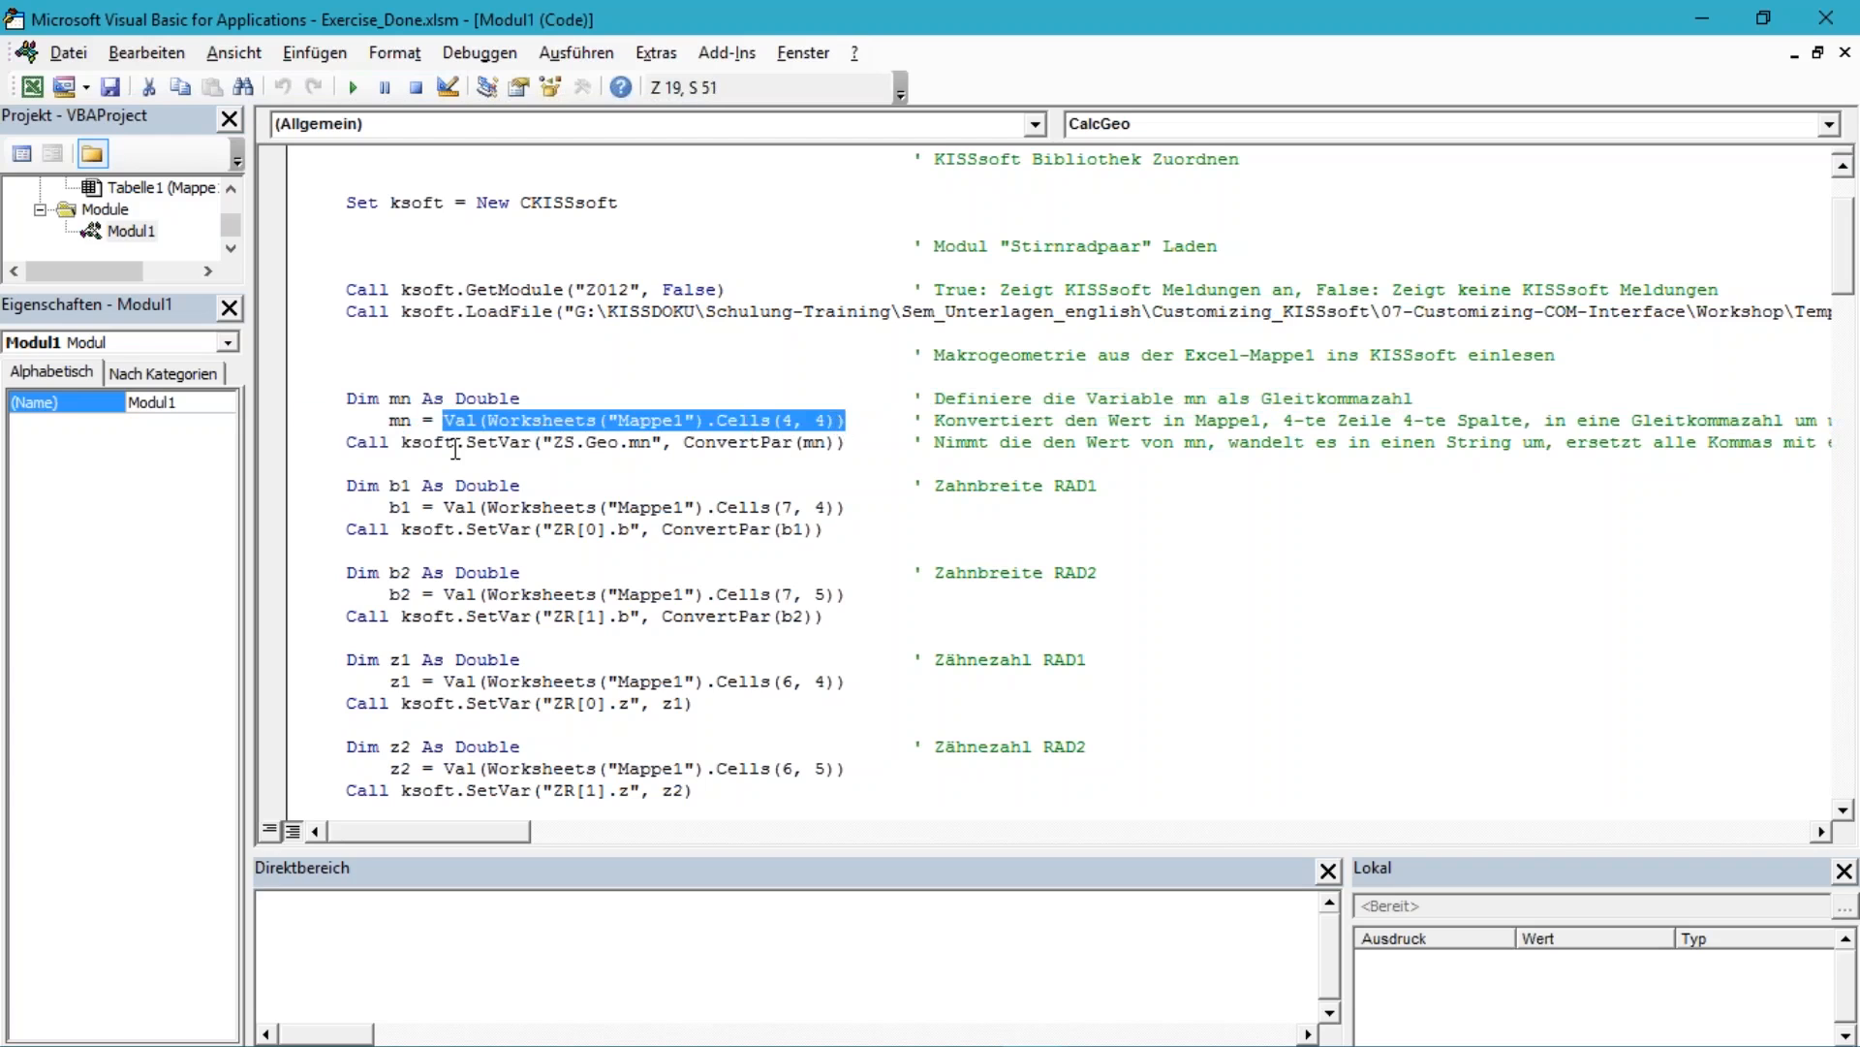
left_click(340, 444)
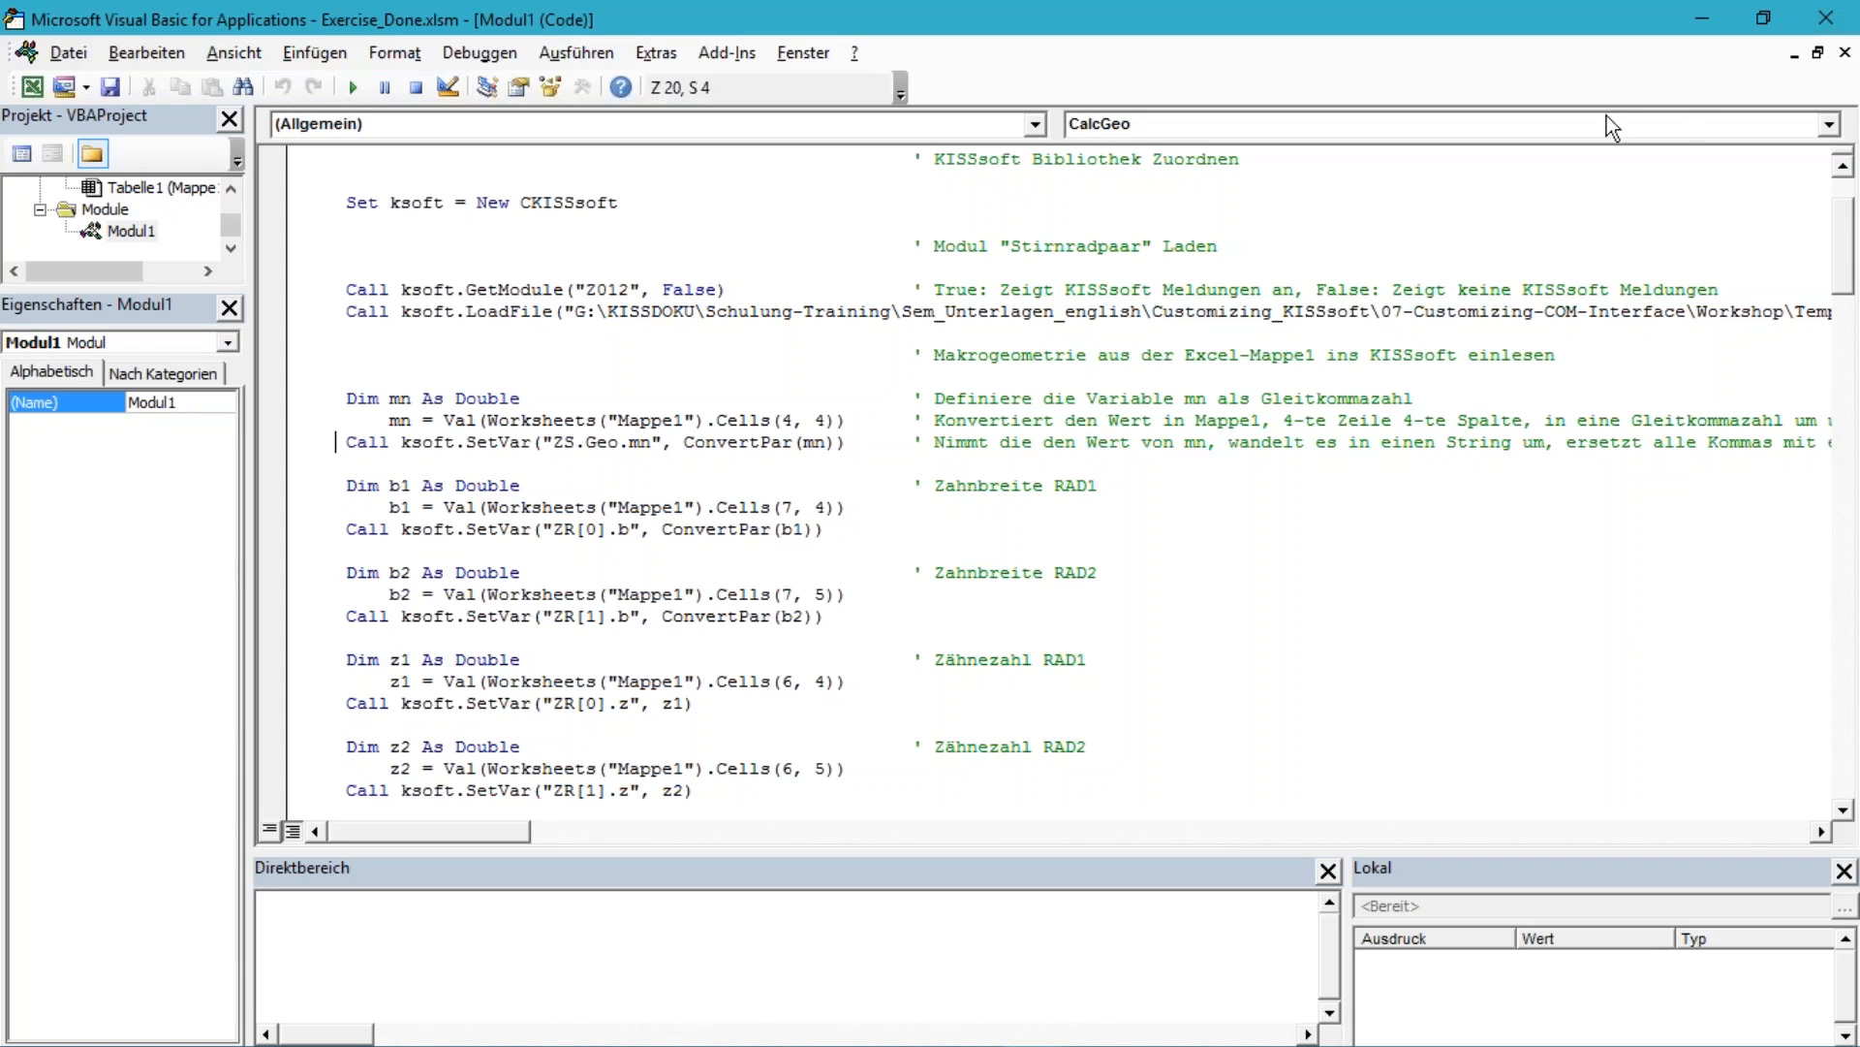
mouse_move(969, 1038)
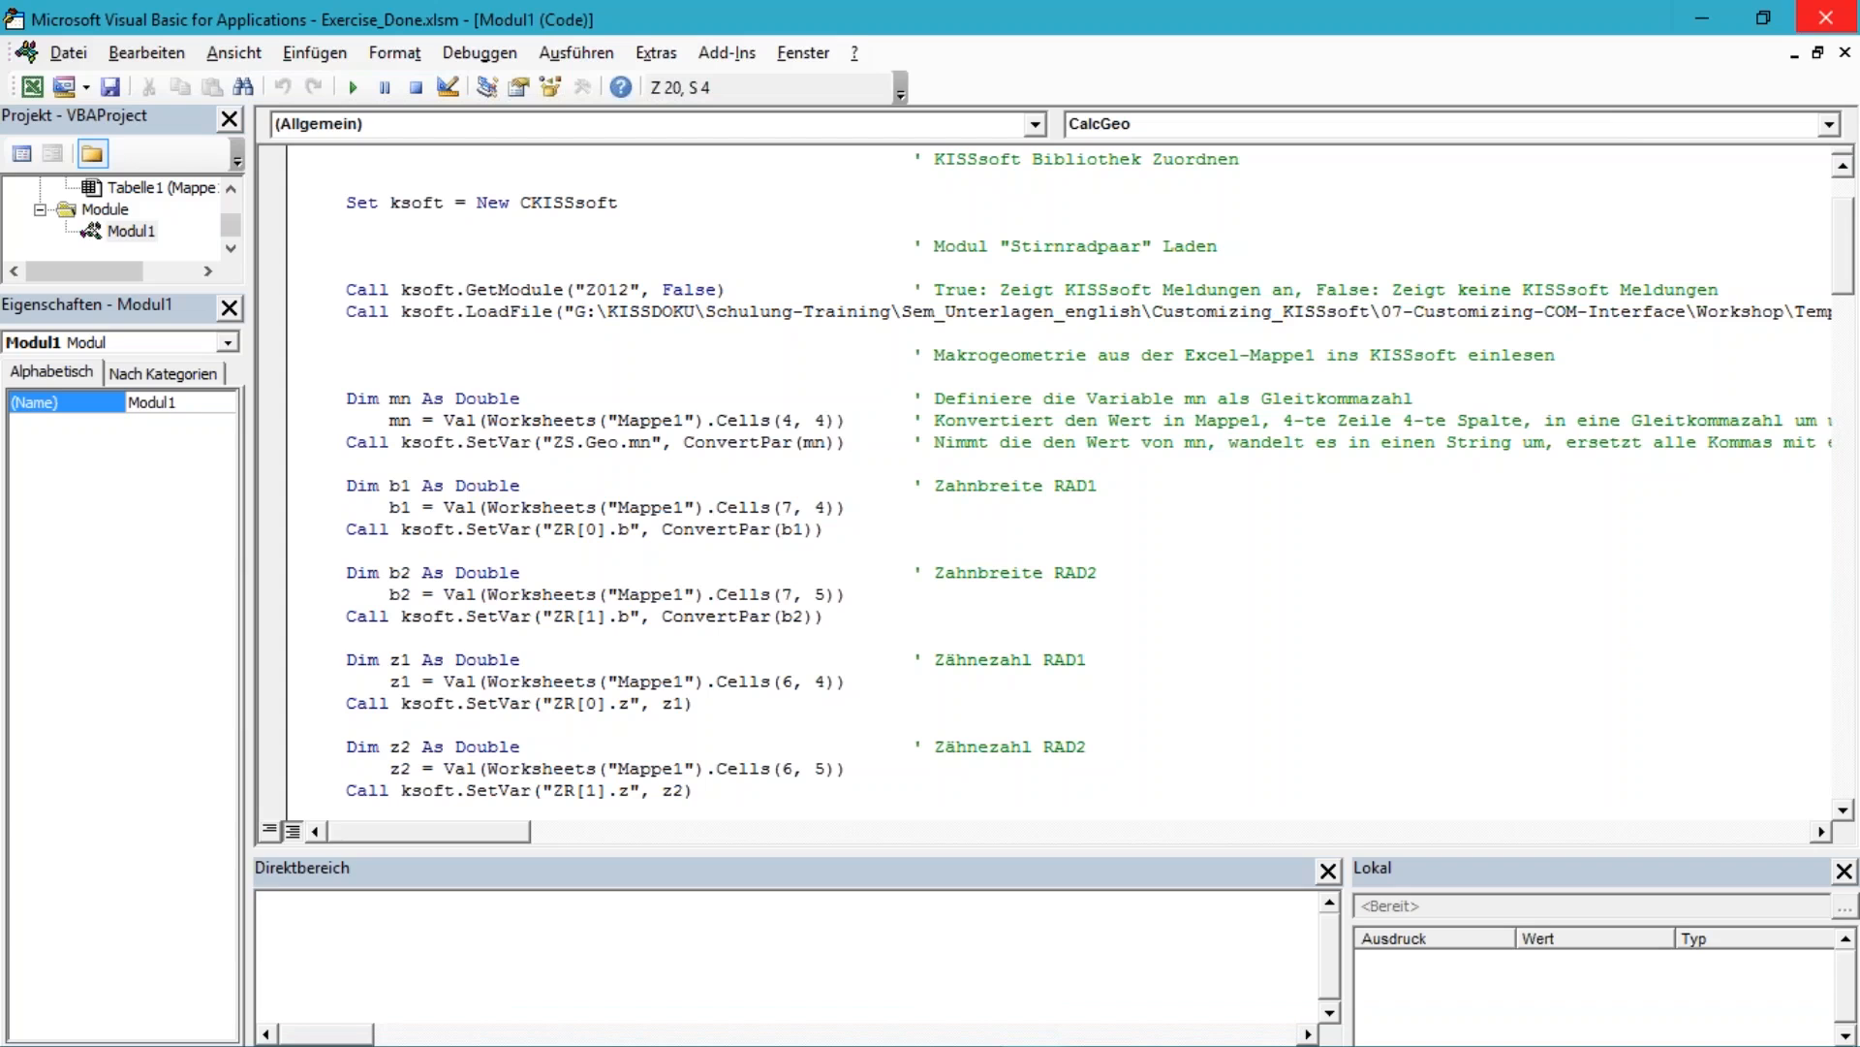
left_click(1824, 19)
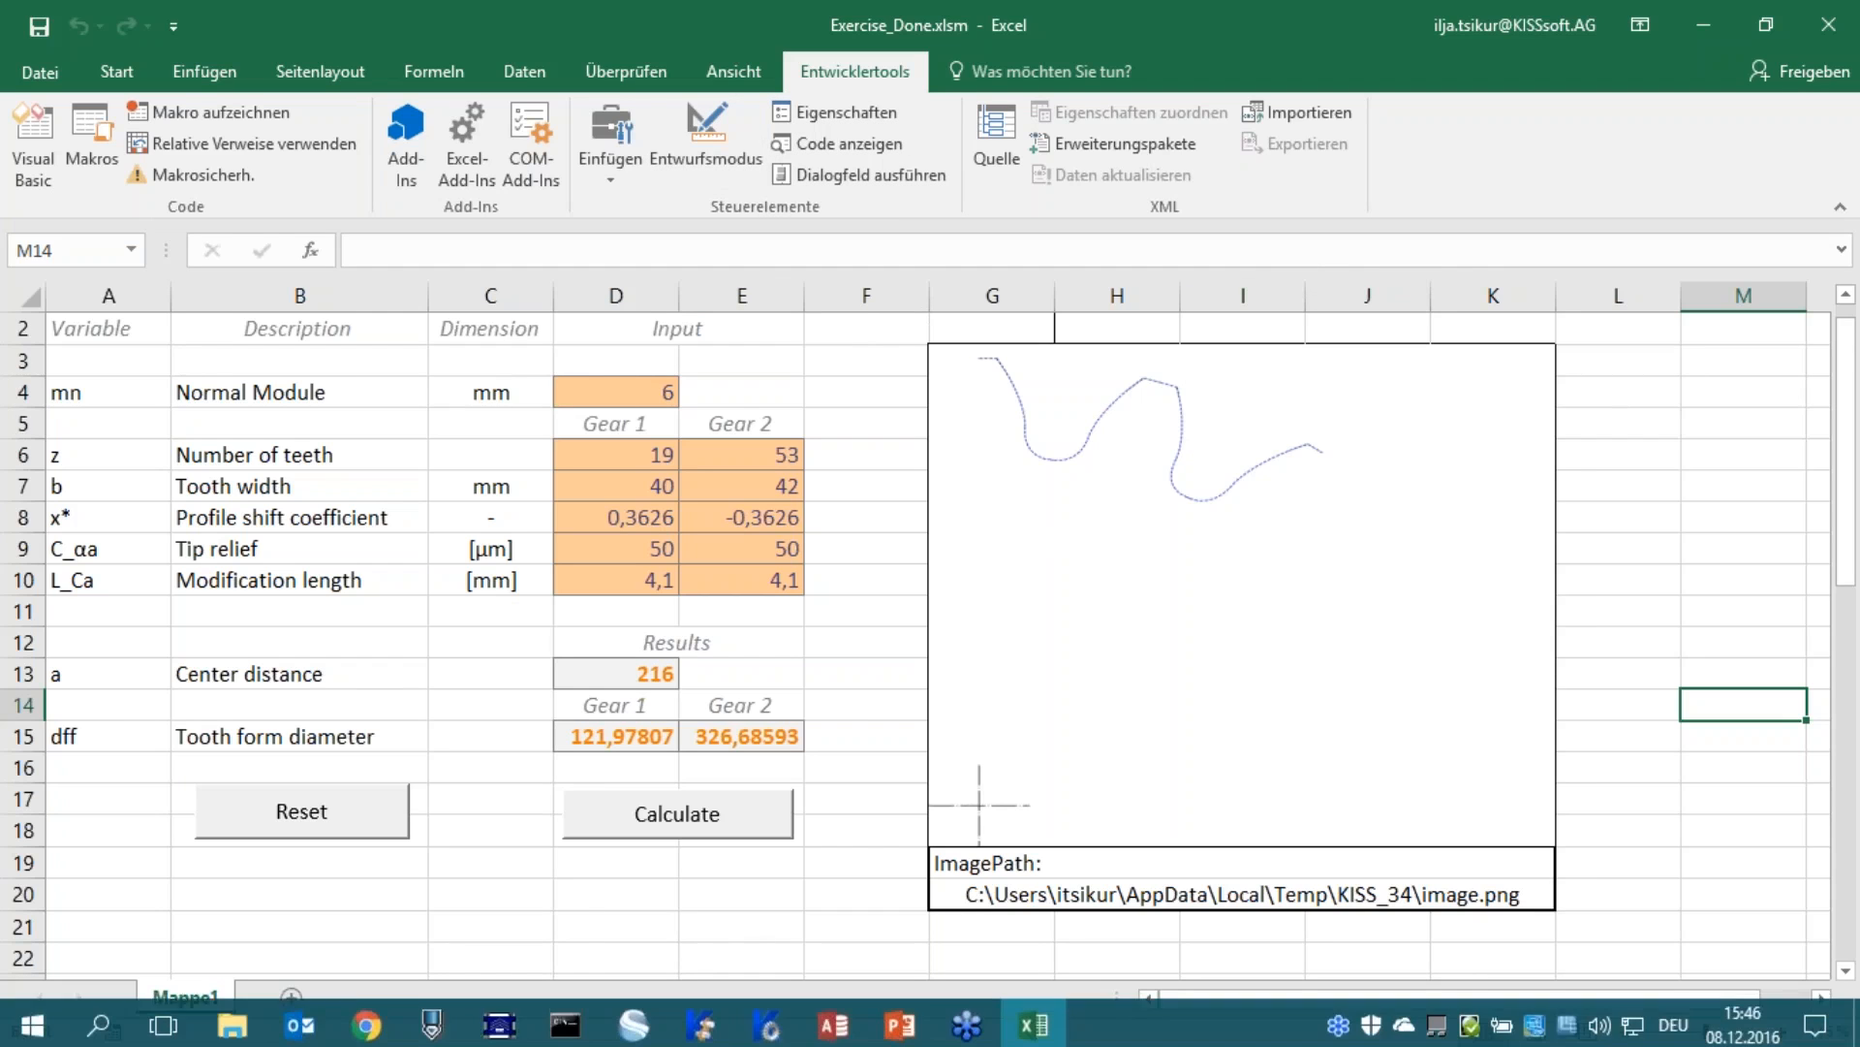
Switch to Customizing-EN.pptx in PowerPoint, examine the file format on the Dynamic User Interface(.kui) slide, and minimize the presentation
left_click(901, 1020)
scroll(290, 756, "down", 3)
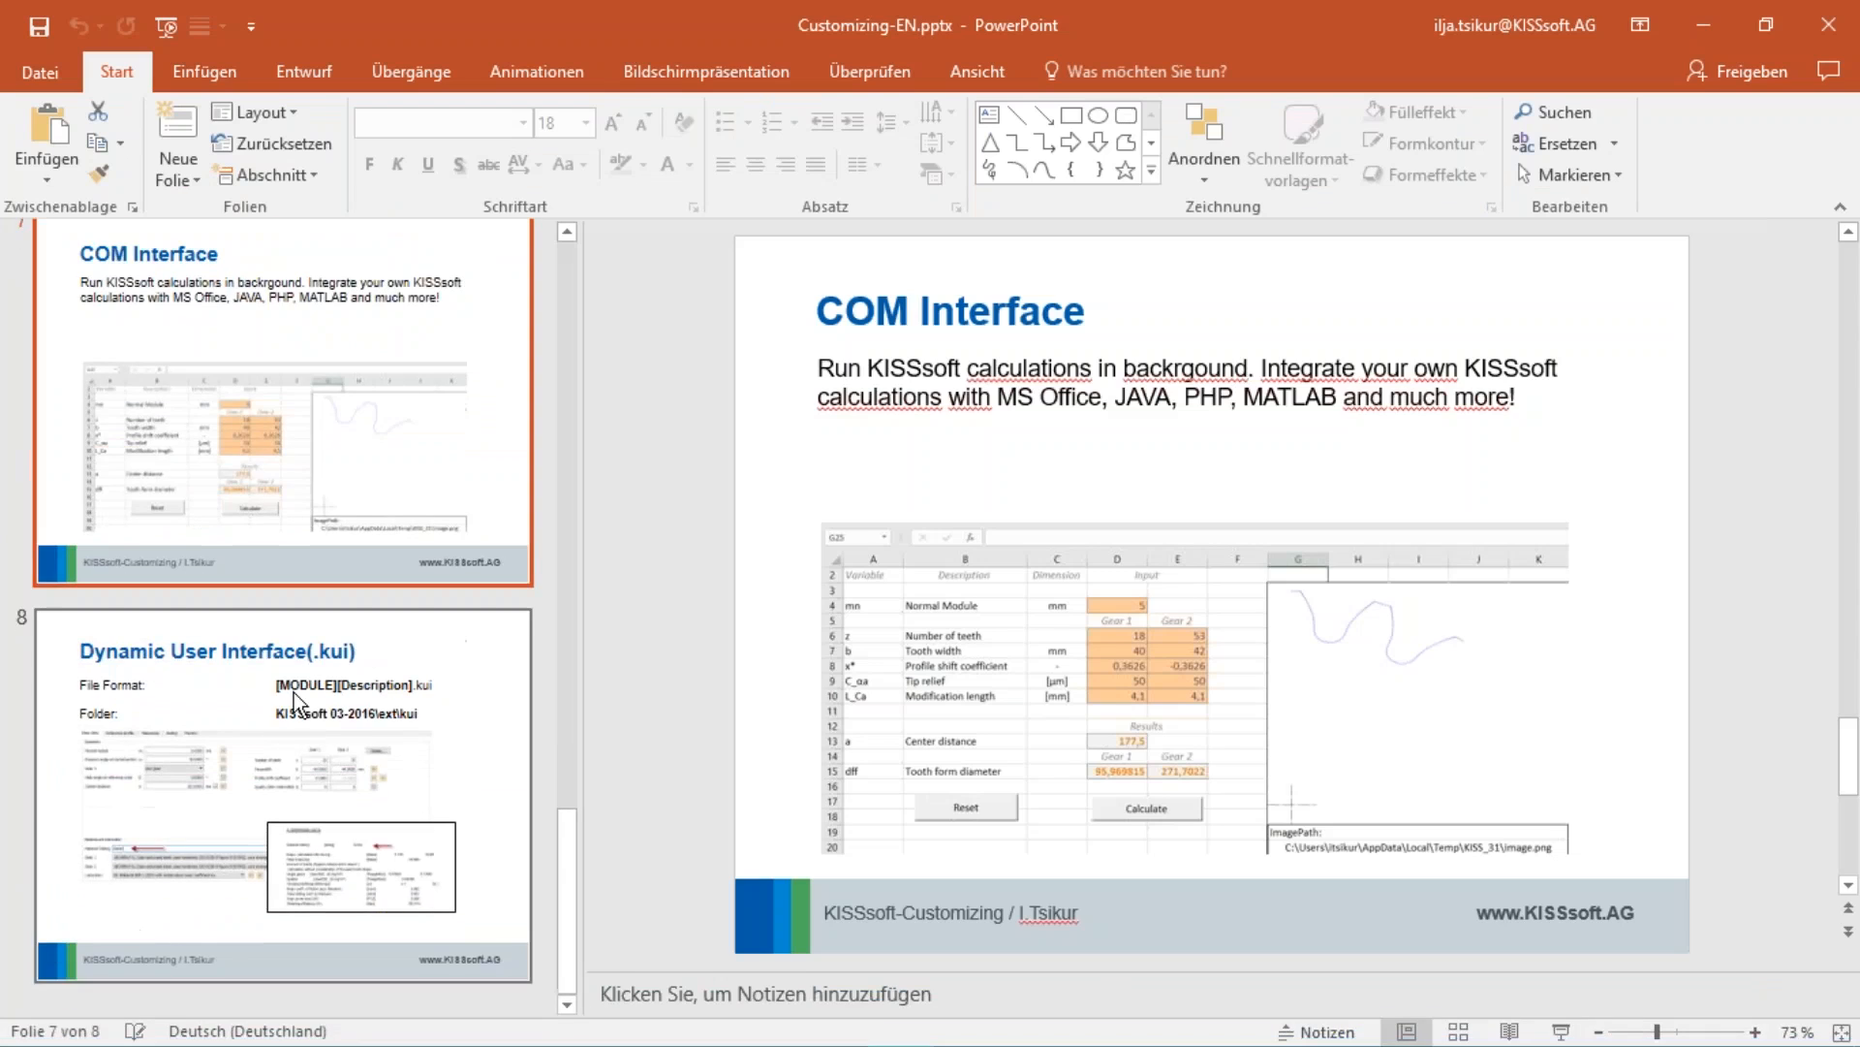
left_click(107, 709)
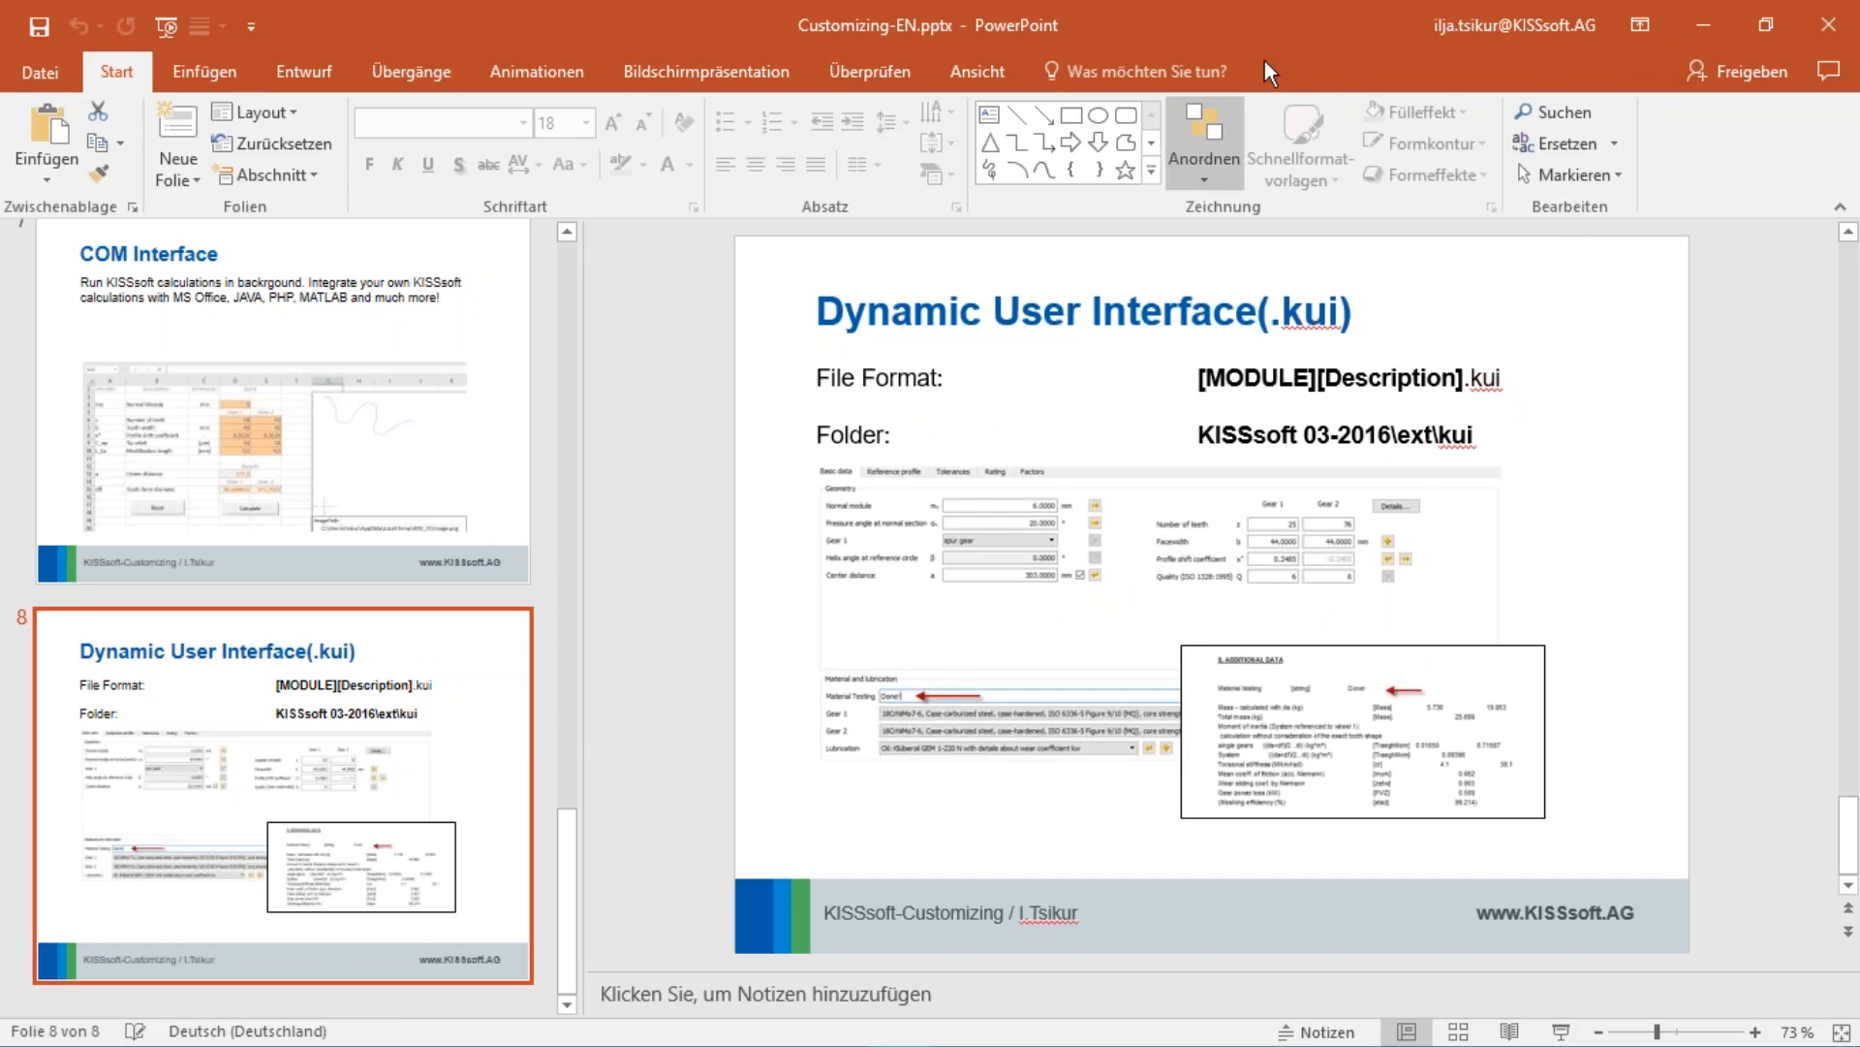
double_click(1498, 385)
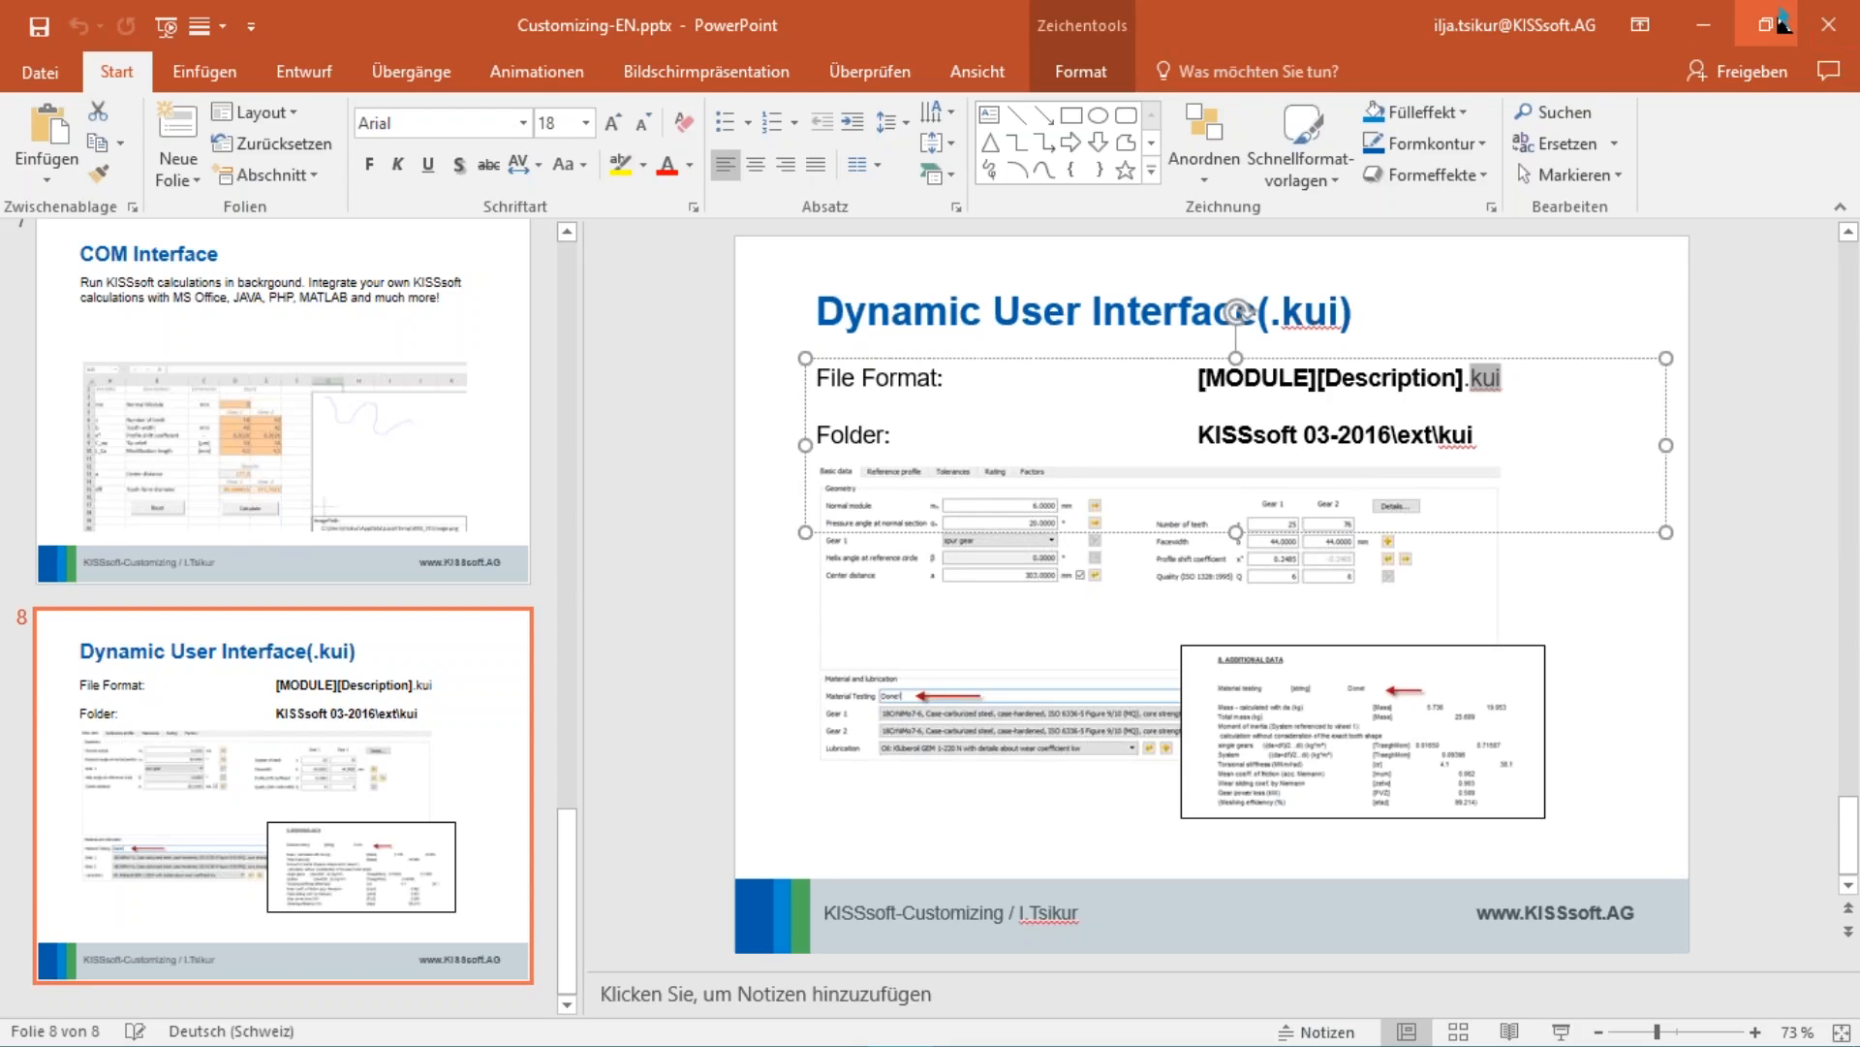
left_click(1705, 25)
Close the Exercise_Done.xlsm workbook without saving, and look over the cylindrical gear pair's basic data in KISSsoft before minimizing it
key("alt+F4")
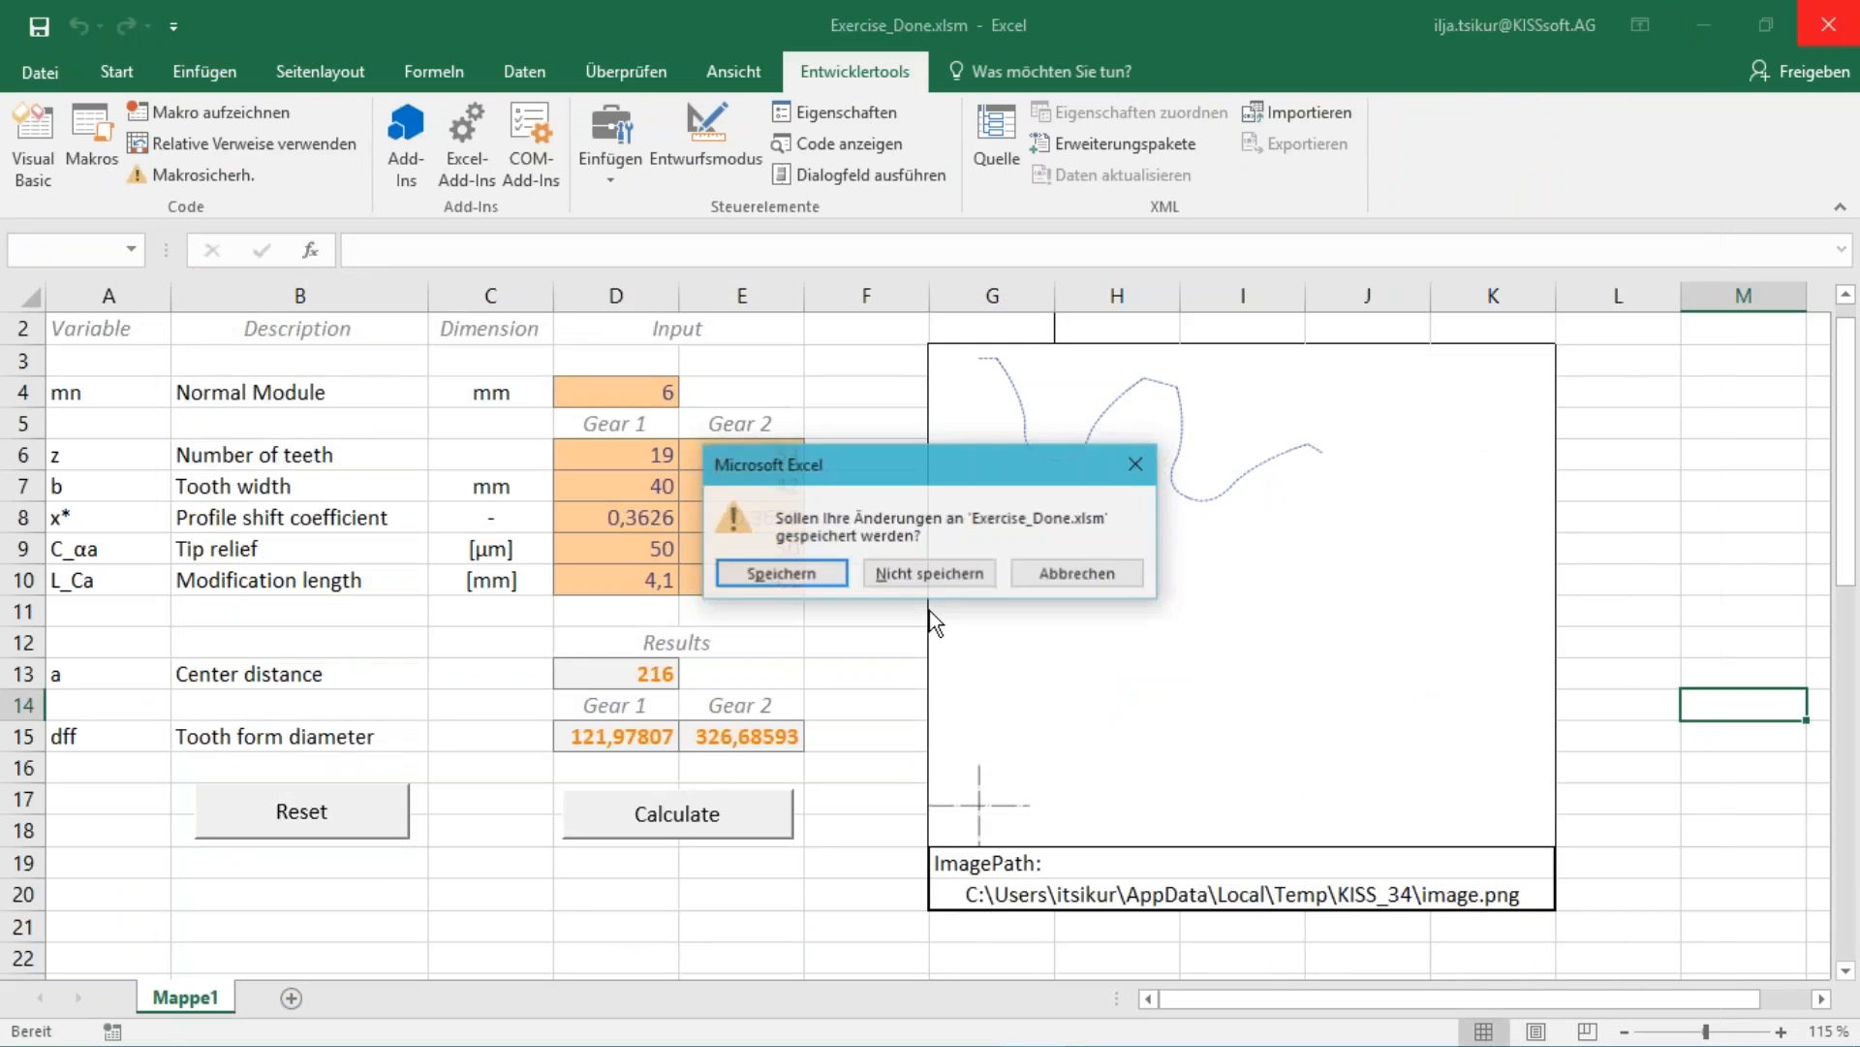
left_click(959, 574)
mouse_move(694, 1000)
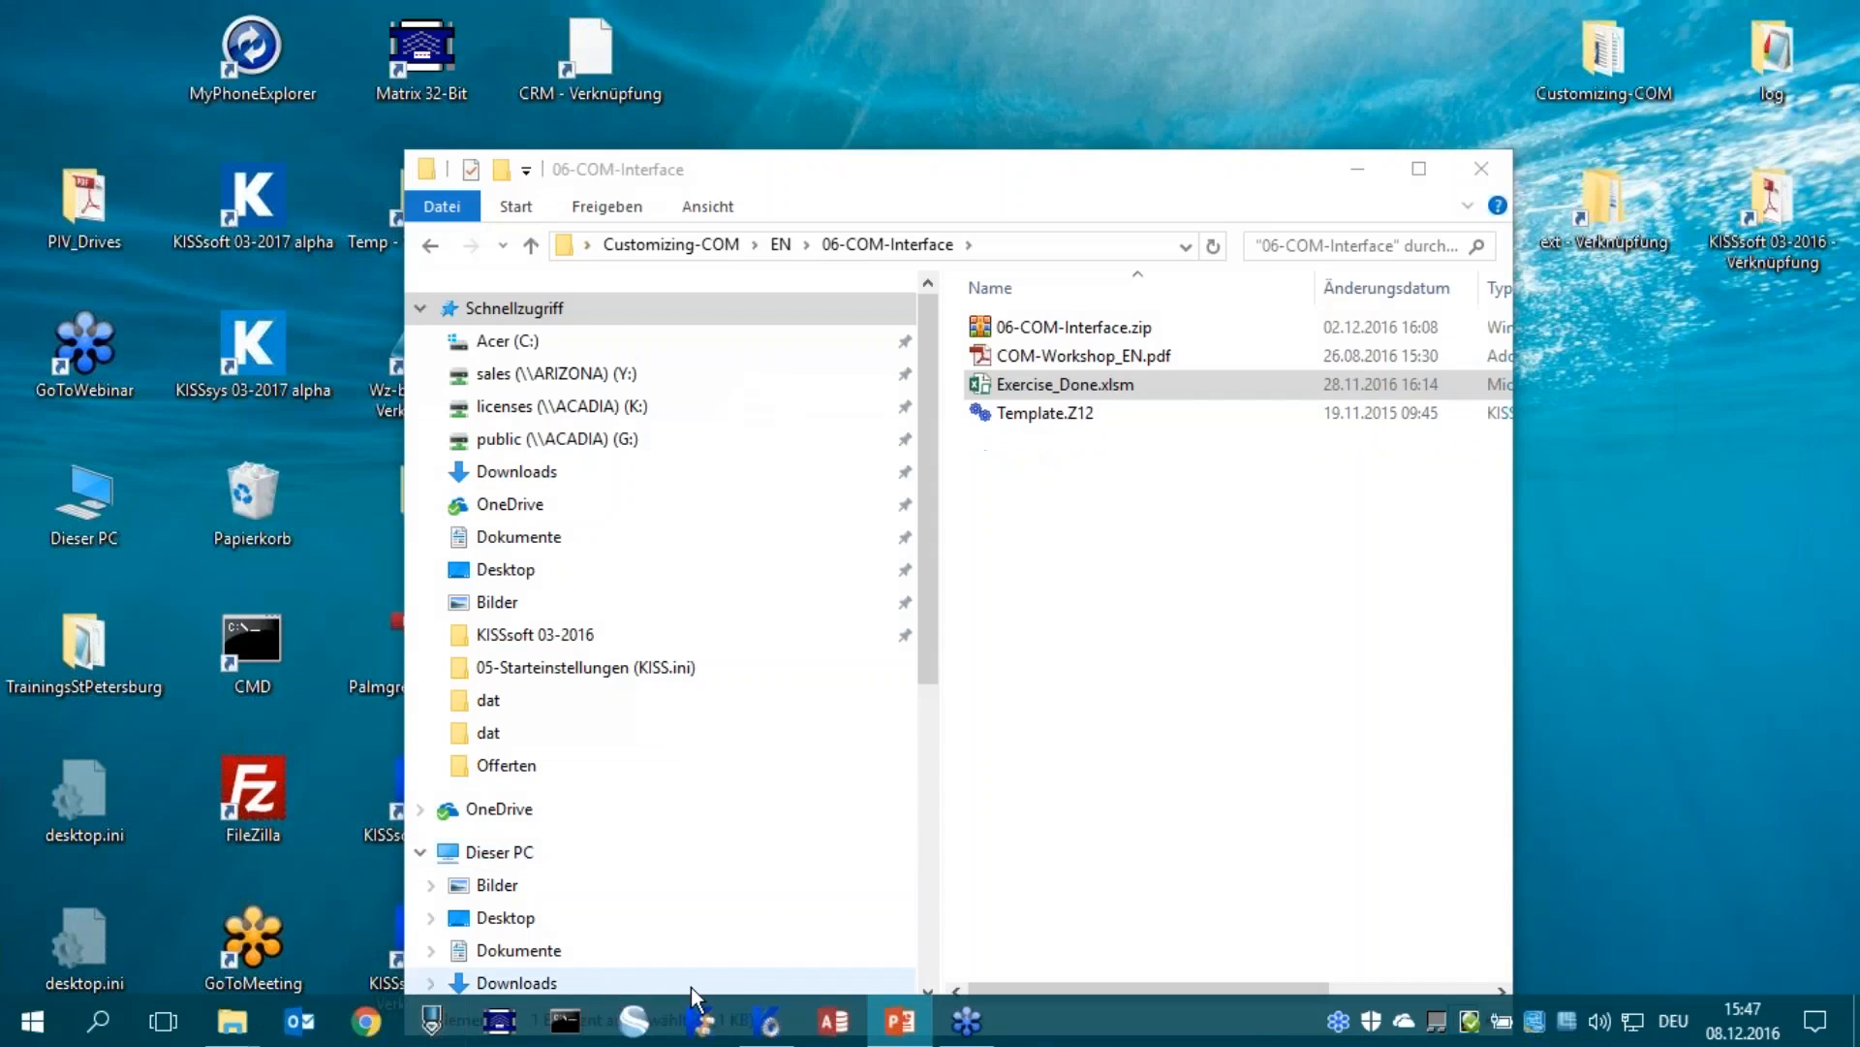
left_click(780, 1039)
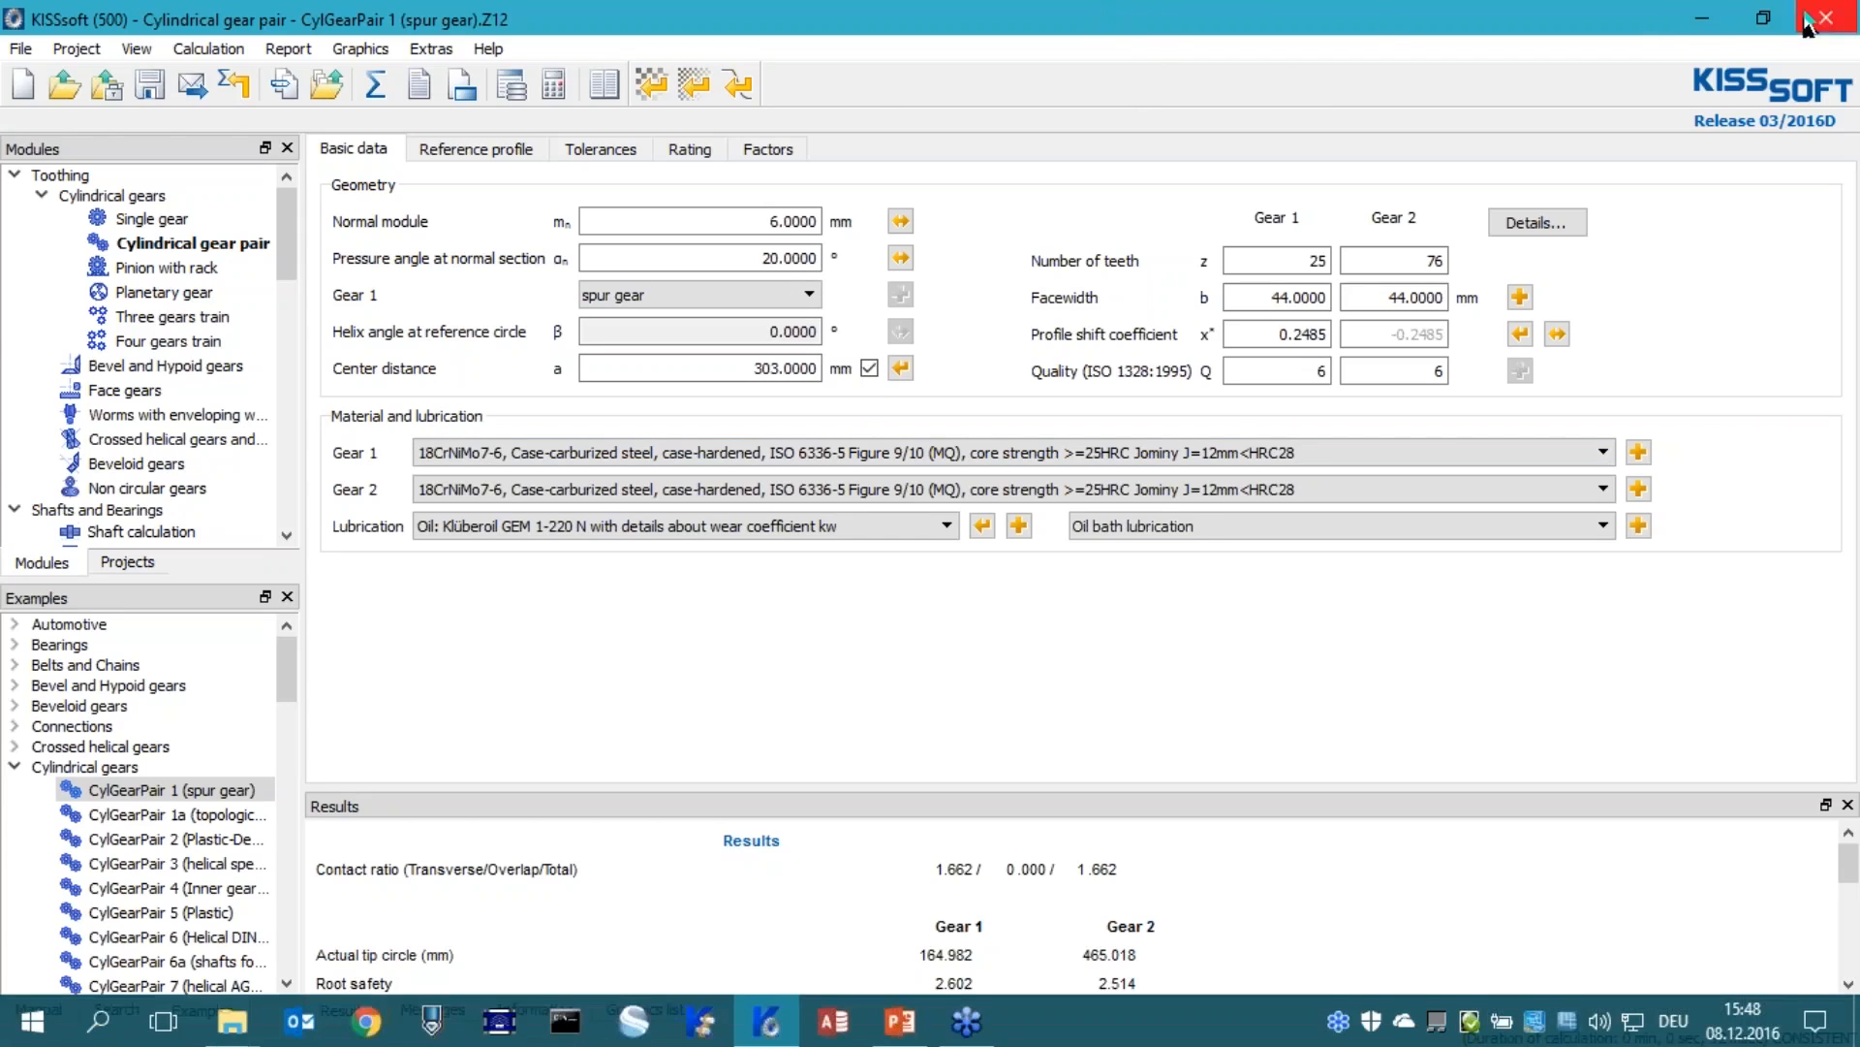
left_click(1692, 20)
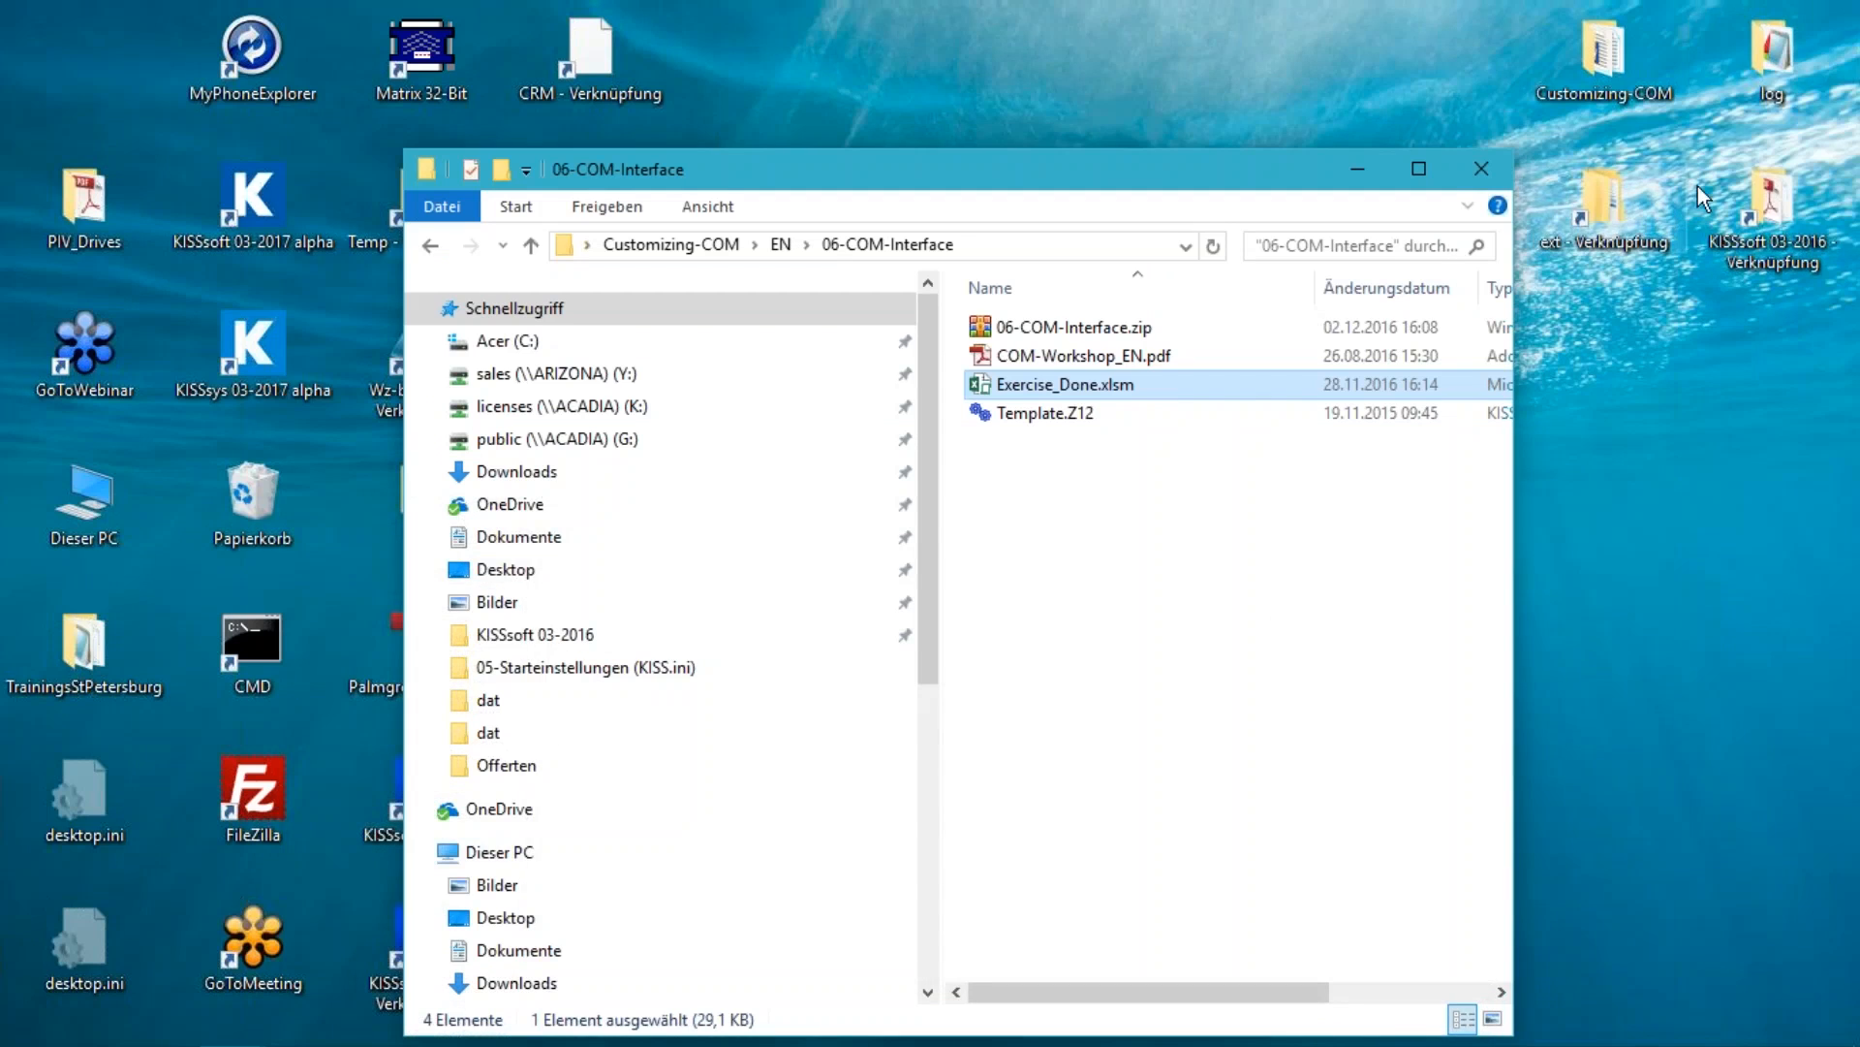
Open Z012_BasicData.kui from the Customizing-COM folder under EN\07-Dynamic-User-Interface (KUI)\ext\kui in the text editor
double_click(1624, 83)
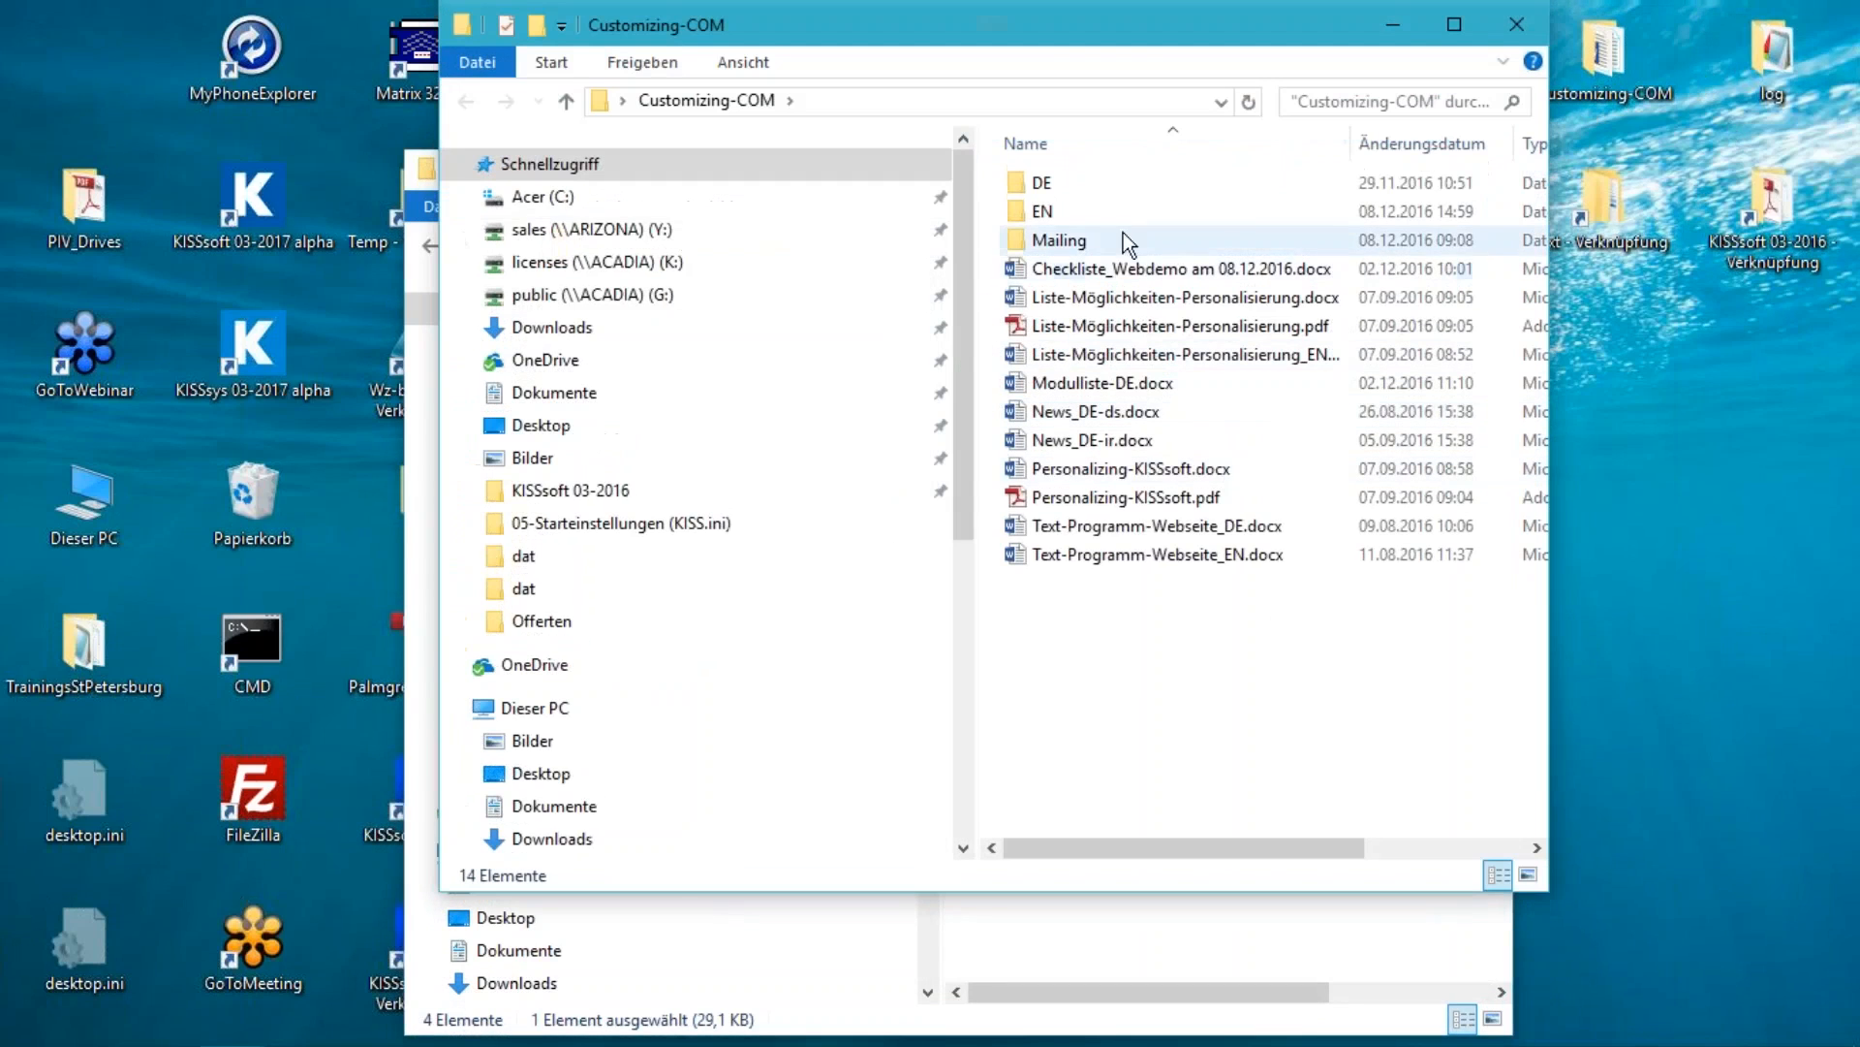
double_click(1083, 221)
left_click(1108, 352)
double_click(1108, 353)
double_click(1044, 186)
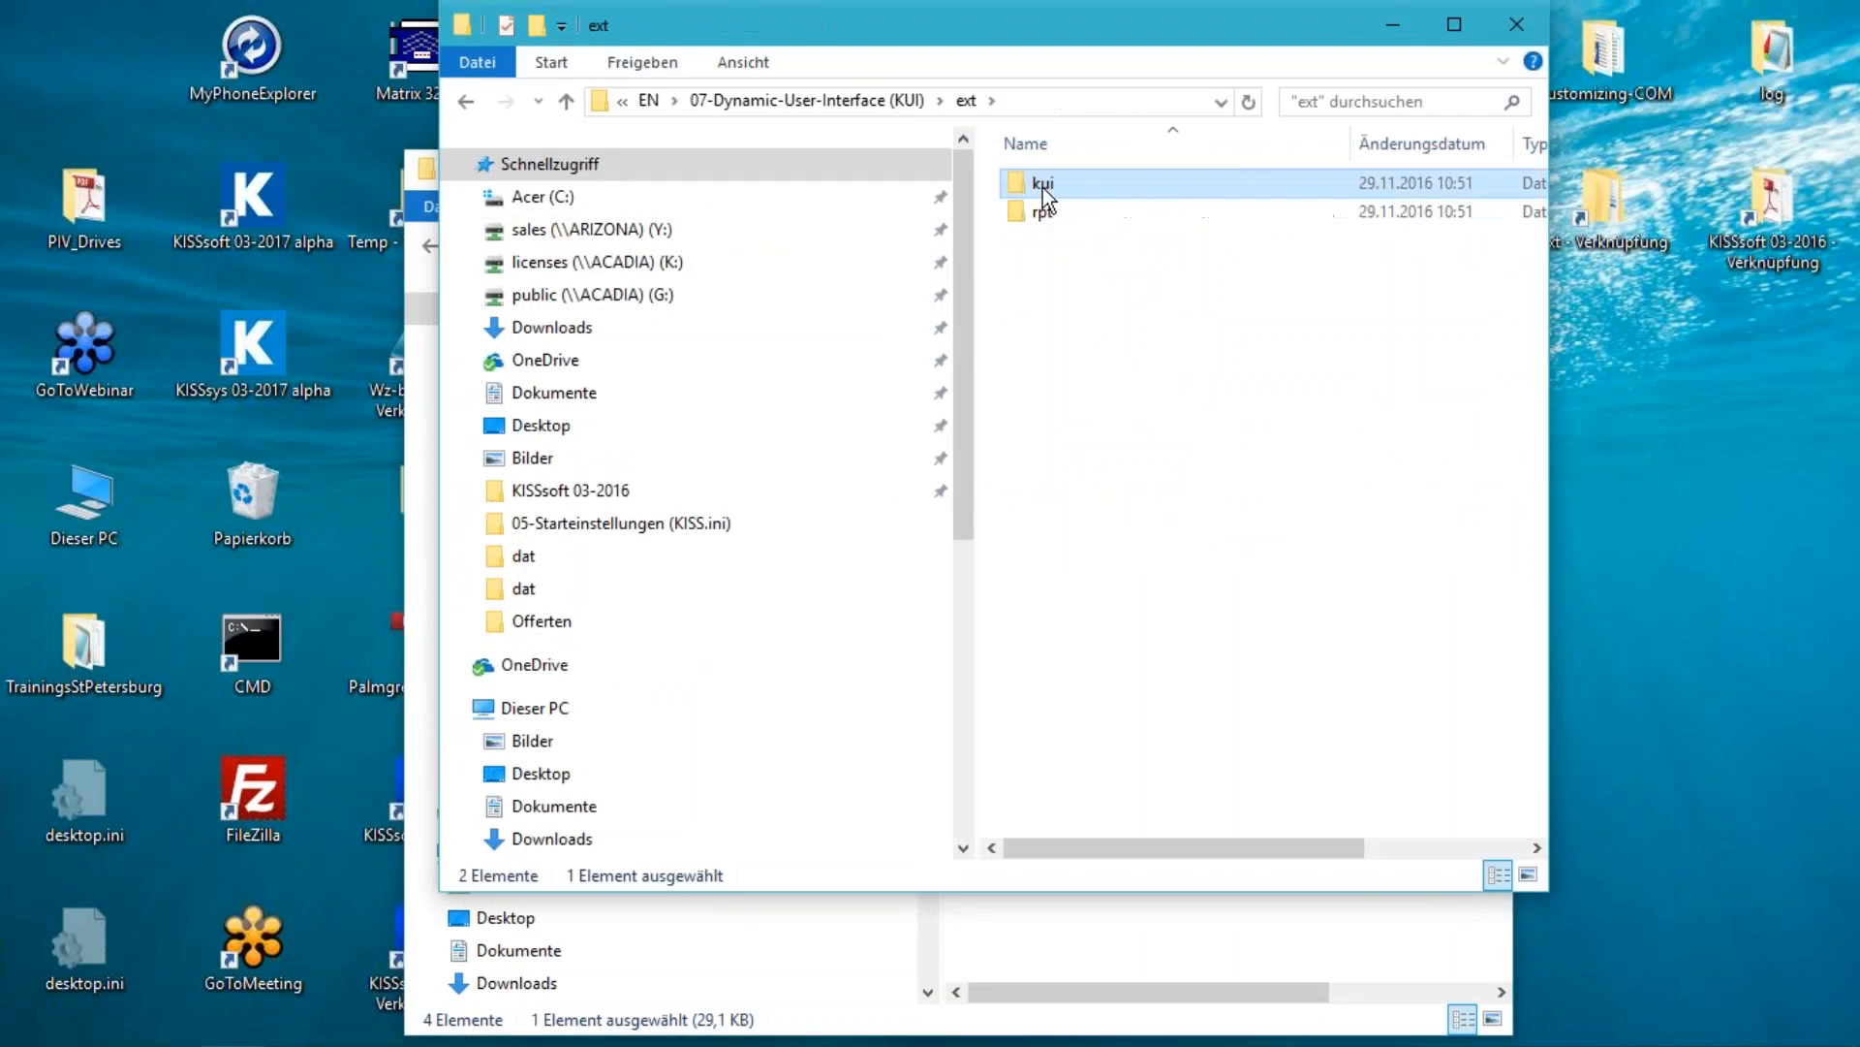
double_click(1047, 188)
double_click(1062, 192)
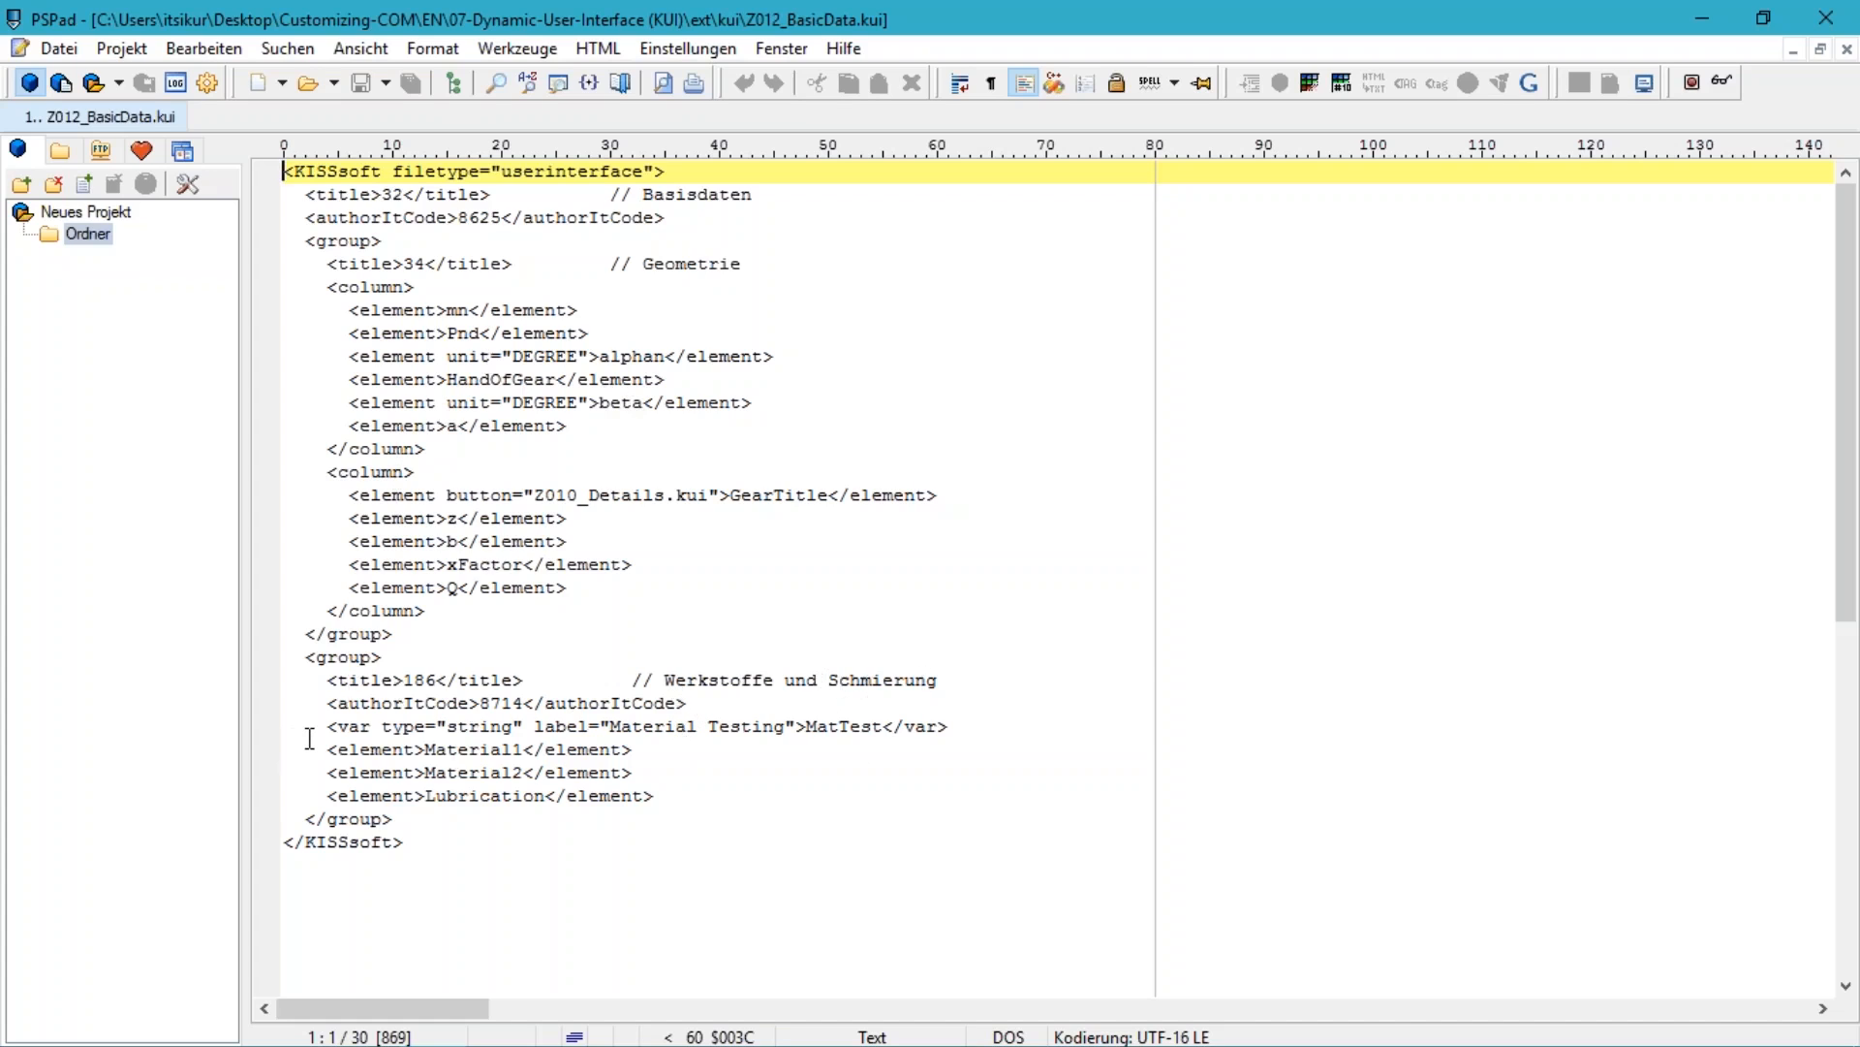
Examine the type, the label "Material Testing" and the variable name MatTest in the user-defined var line of the .kui file
left_click_drag(314, 727, 525, 723)
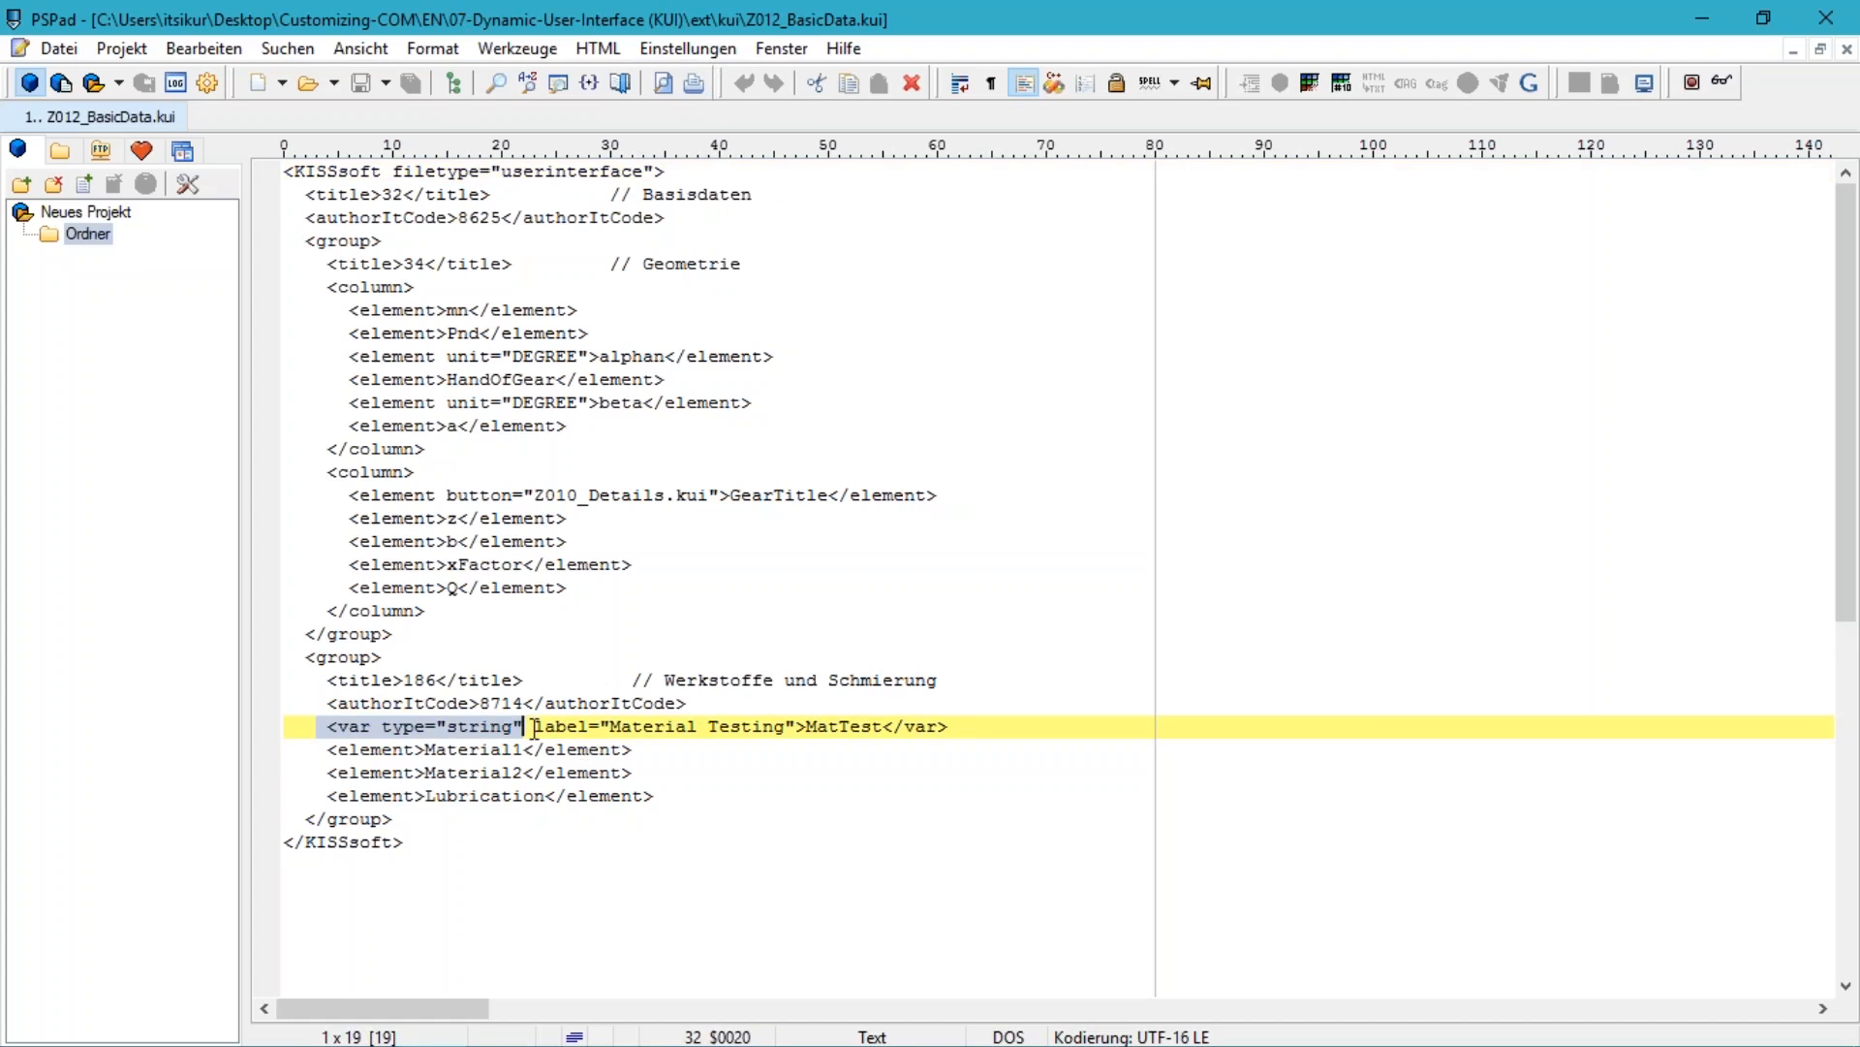
left_click_drag(599, 727, 796, 727)
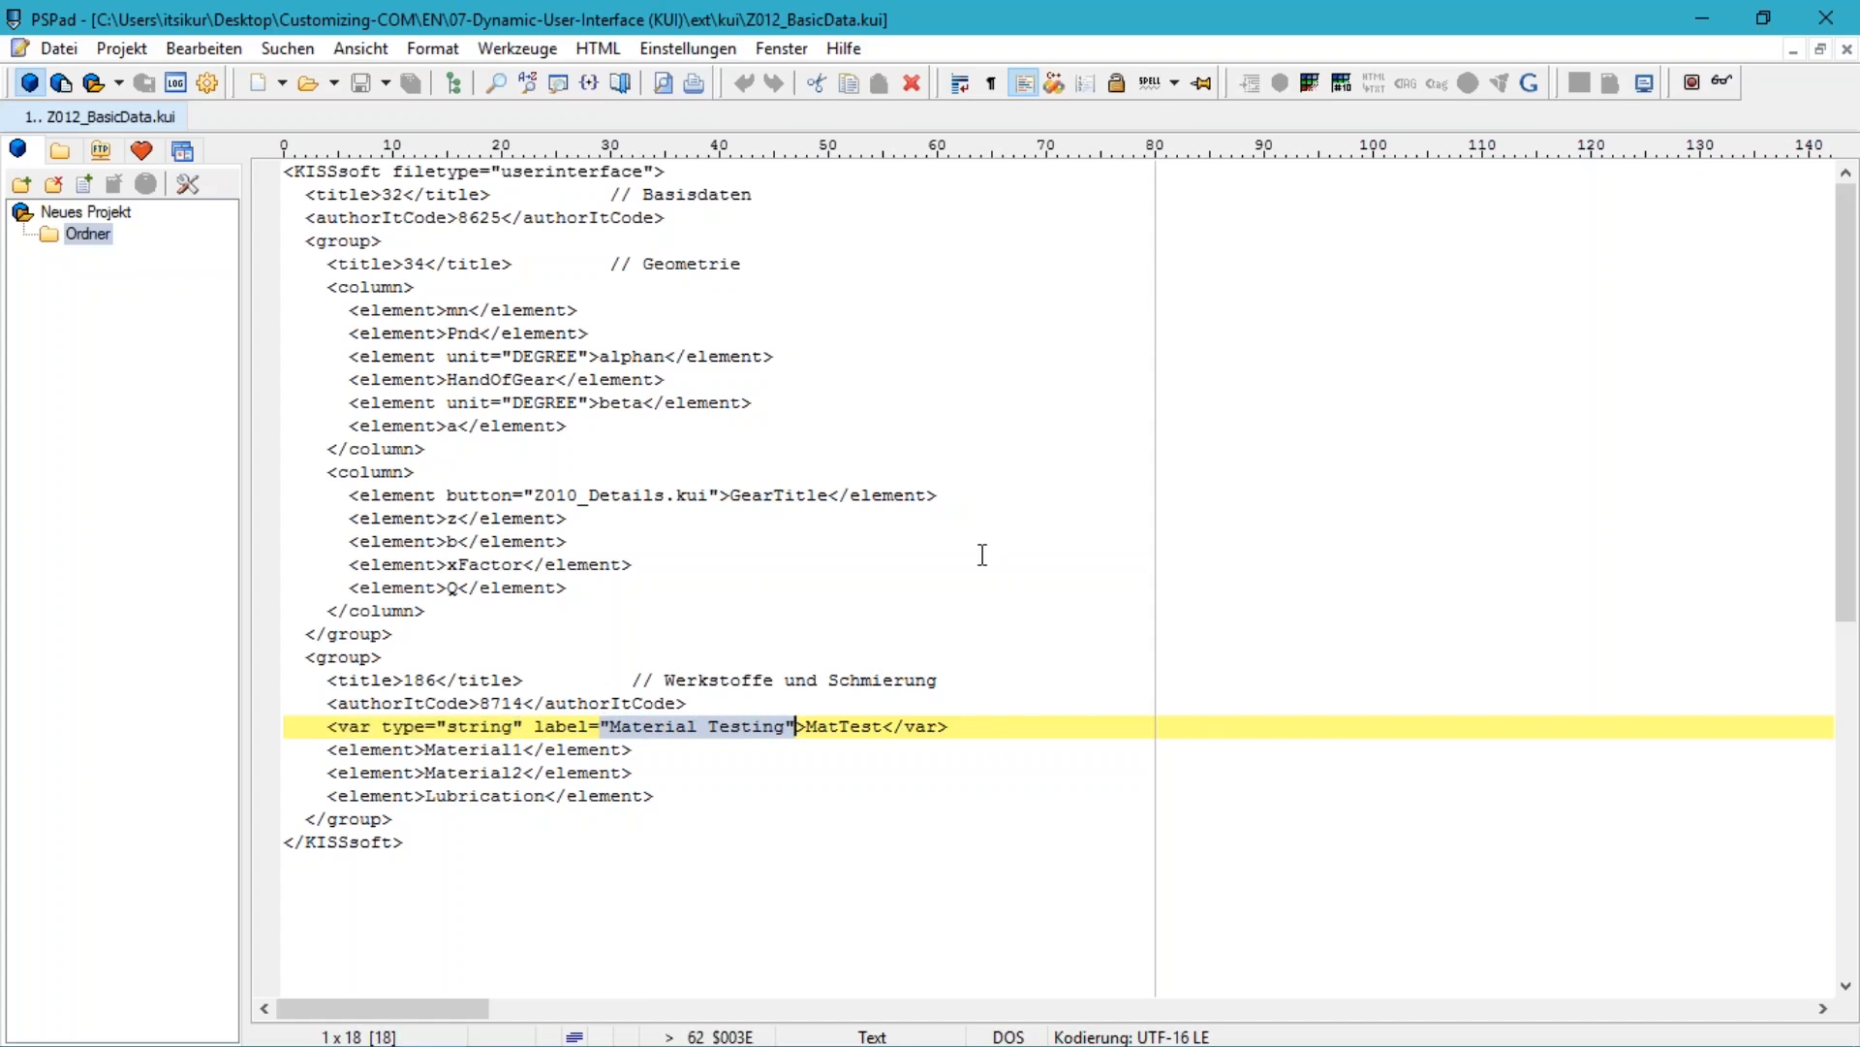
left_click(822, 719)
left_click_drag(805, 725, 884, 725)
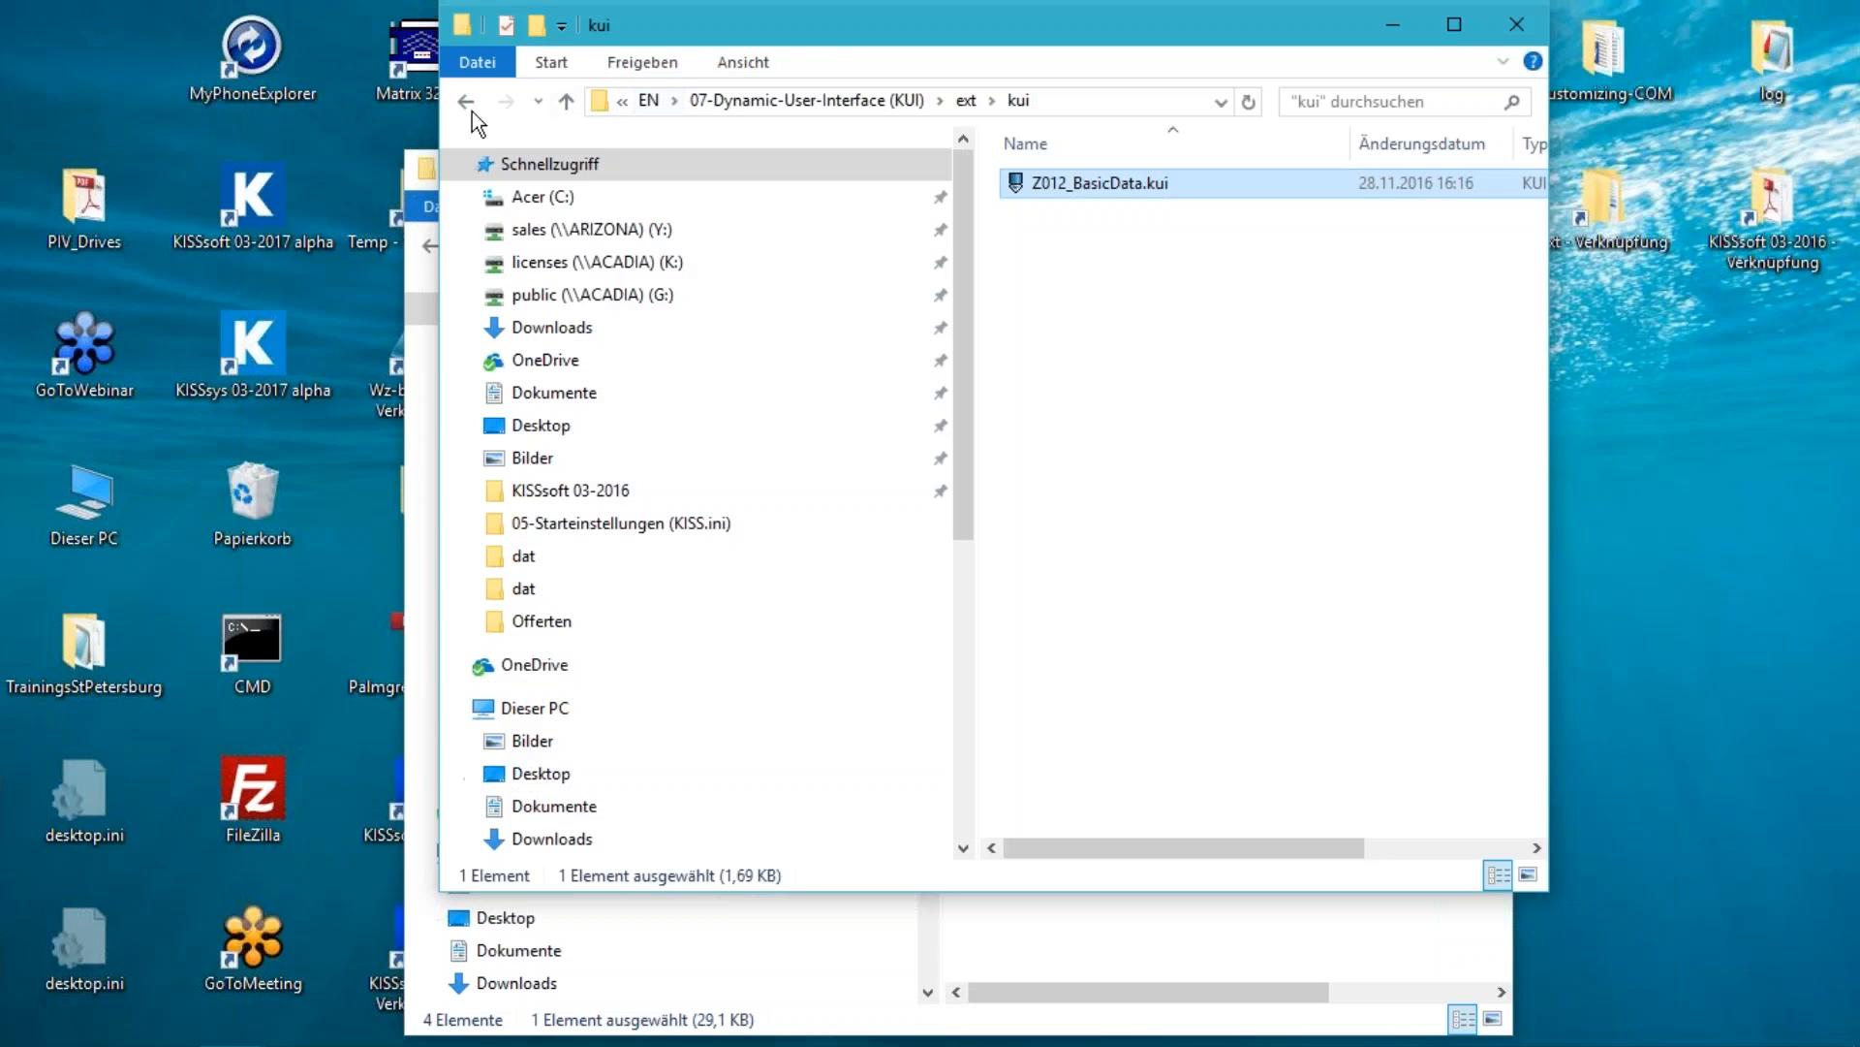
Open the report template Z010AdditionalDatae.rpt from the neighbouring rpt folder
left_click(466, 102)
double_click(1046, 214)
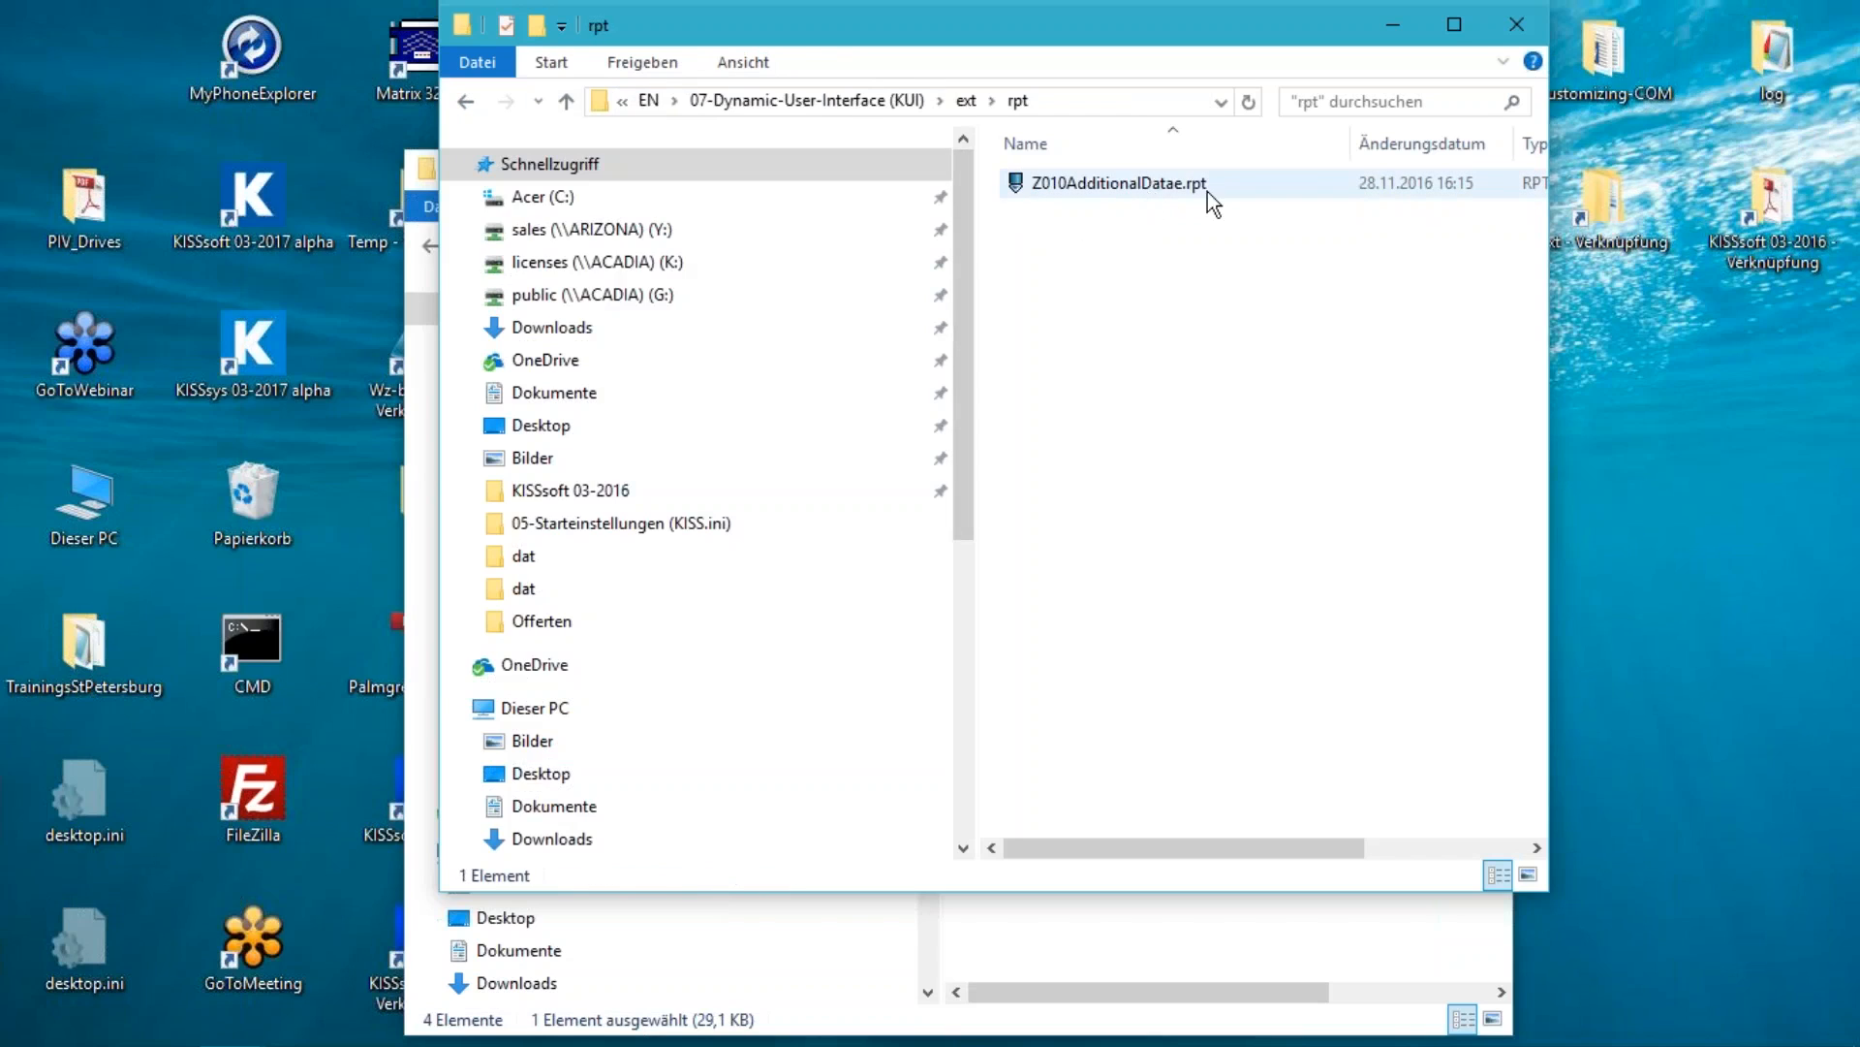
double_click(1269, 184)
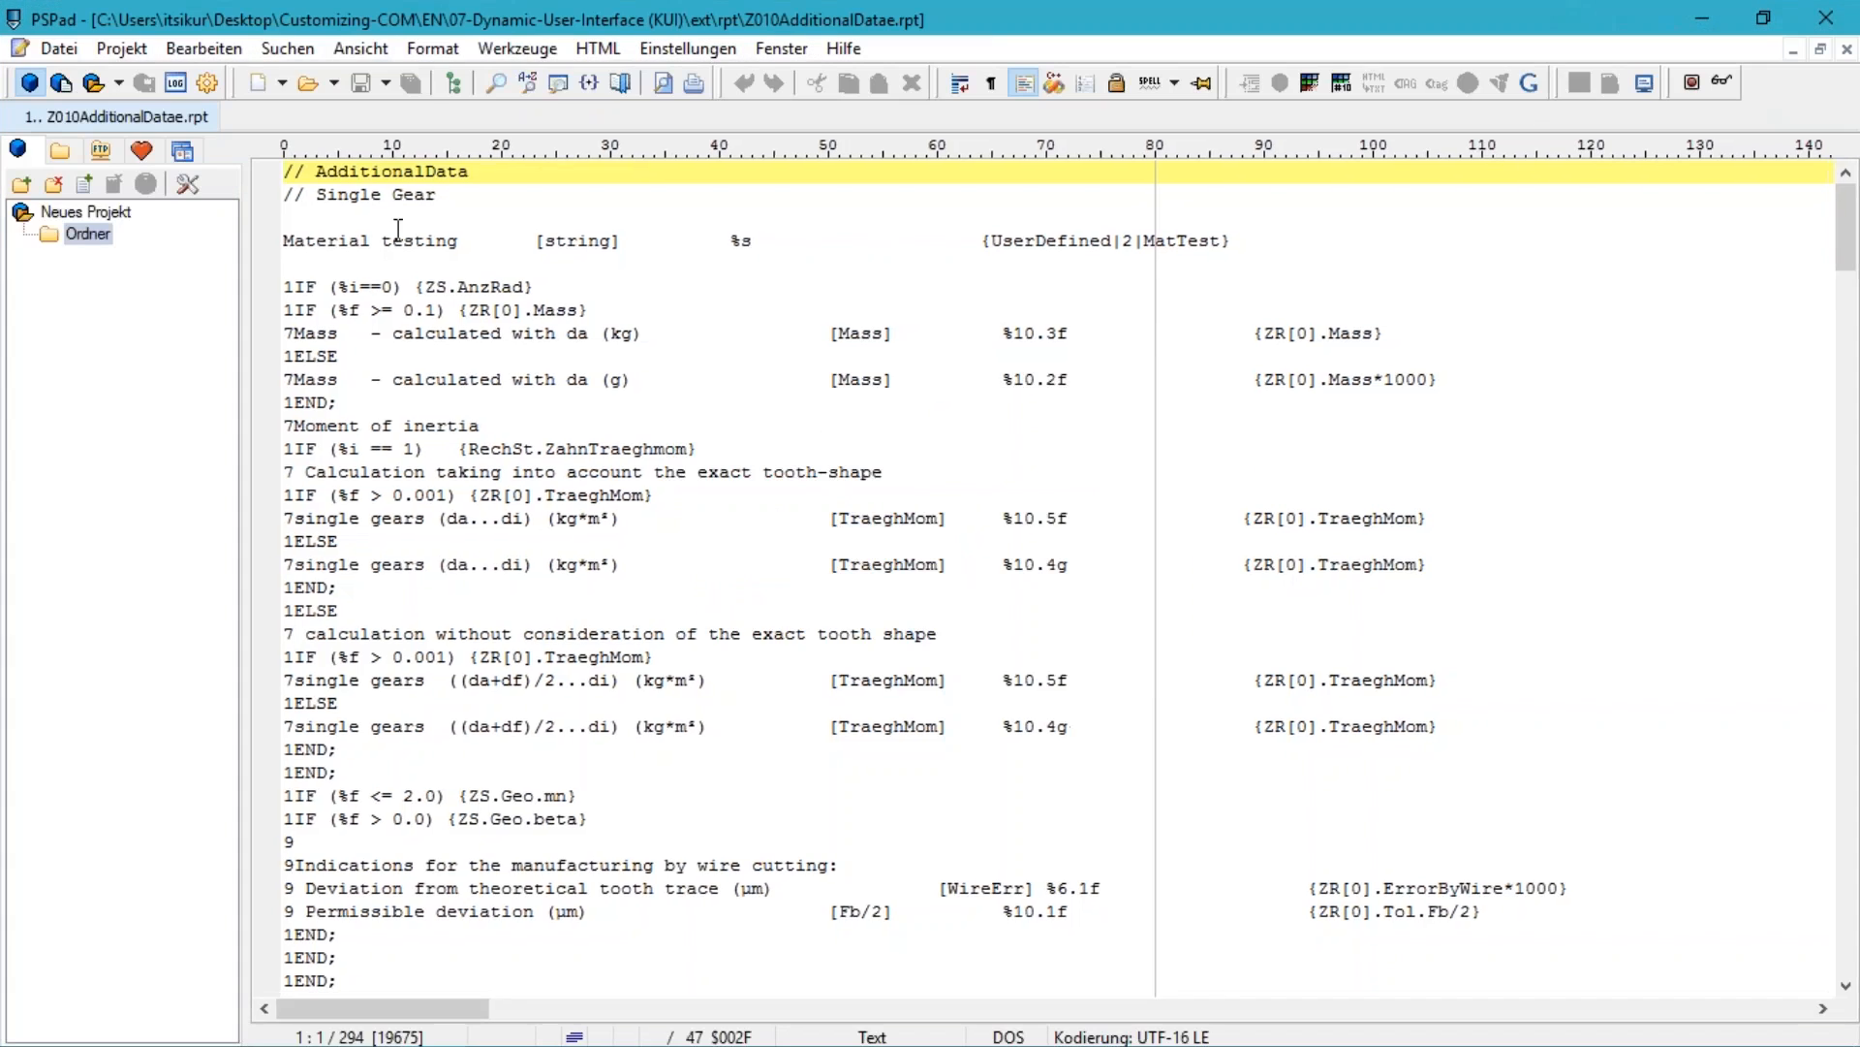
Delete the [string] entry from the Material testing line of the report template
left_click_drag(287, 240, 567, 263)
left_click(587, 244)
left_click(629, 220)
left_click(537, 241)
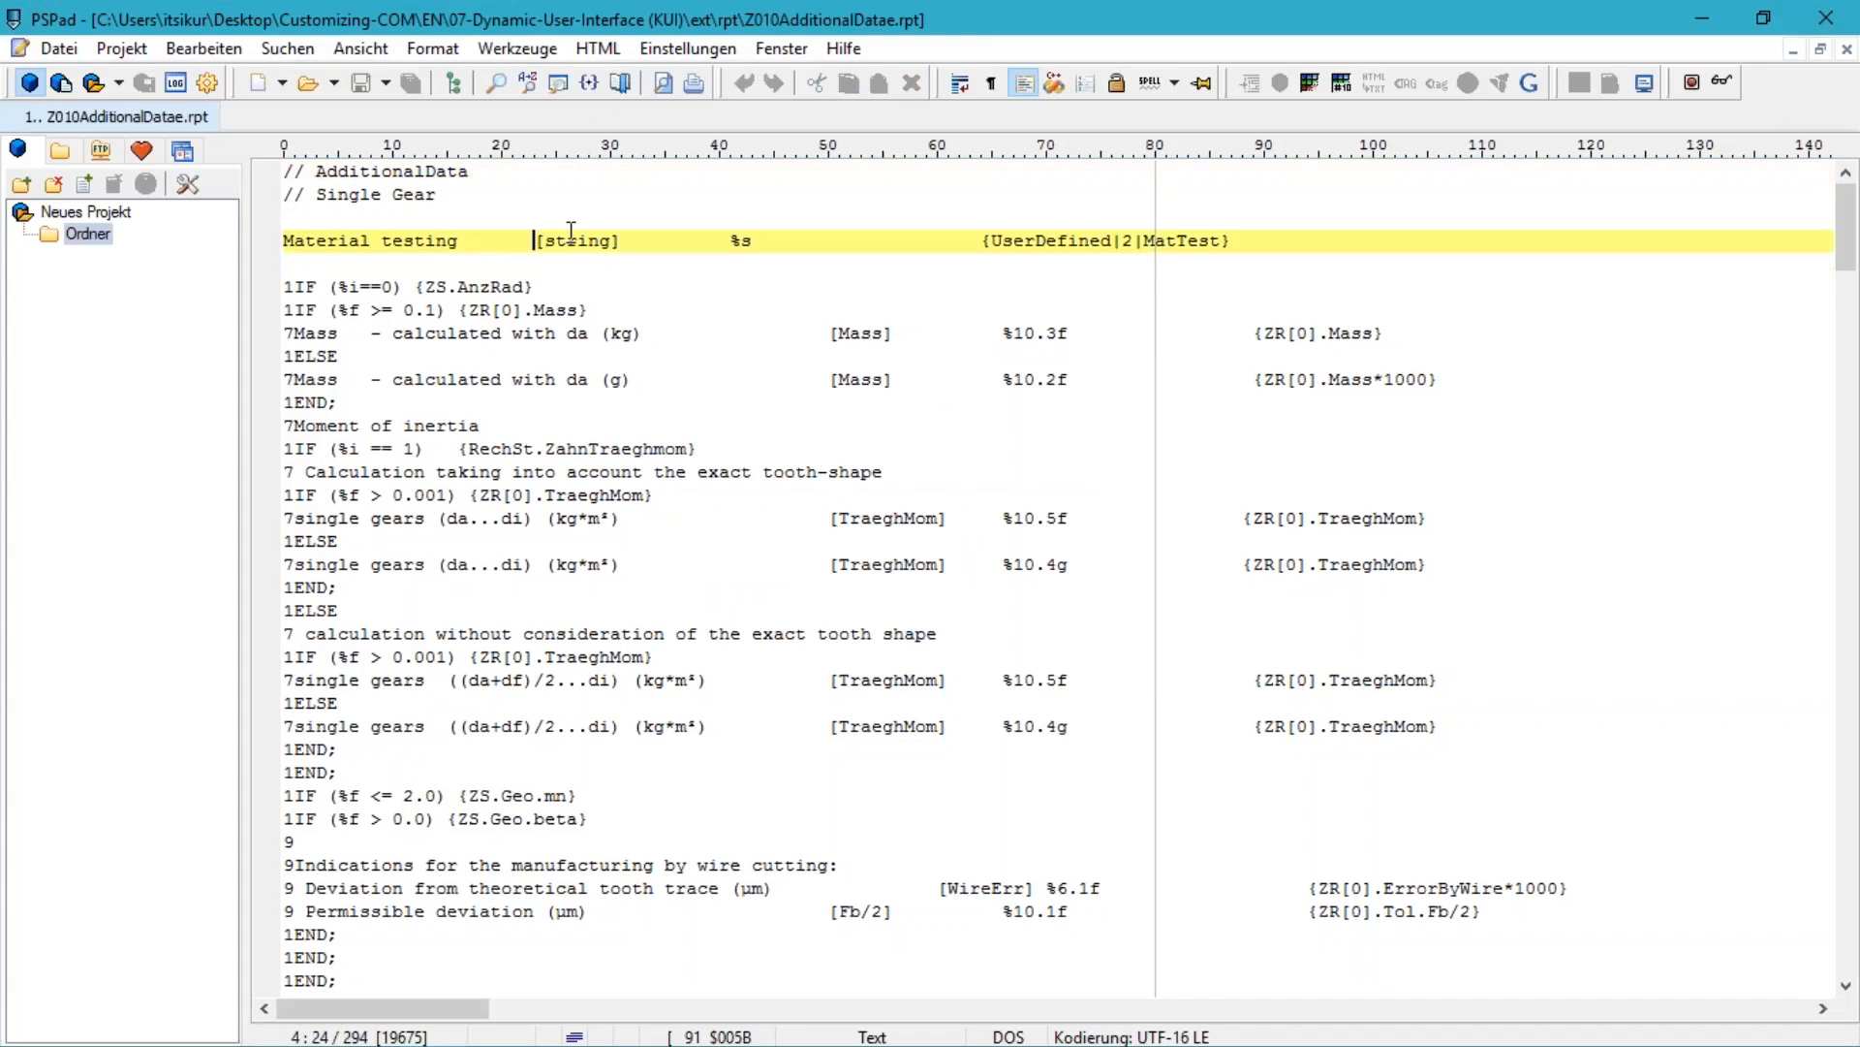
key("Delete")
key("Delete")
key("Delete")
key("Delete")
key("Delete")
key("Delete")
key("Delete")
key("Delete")
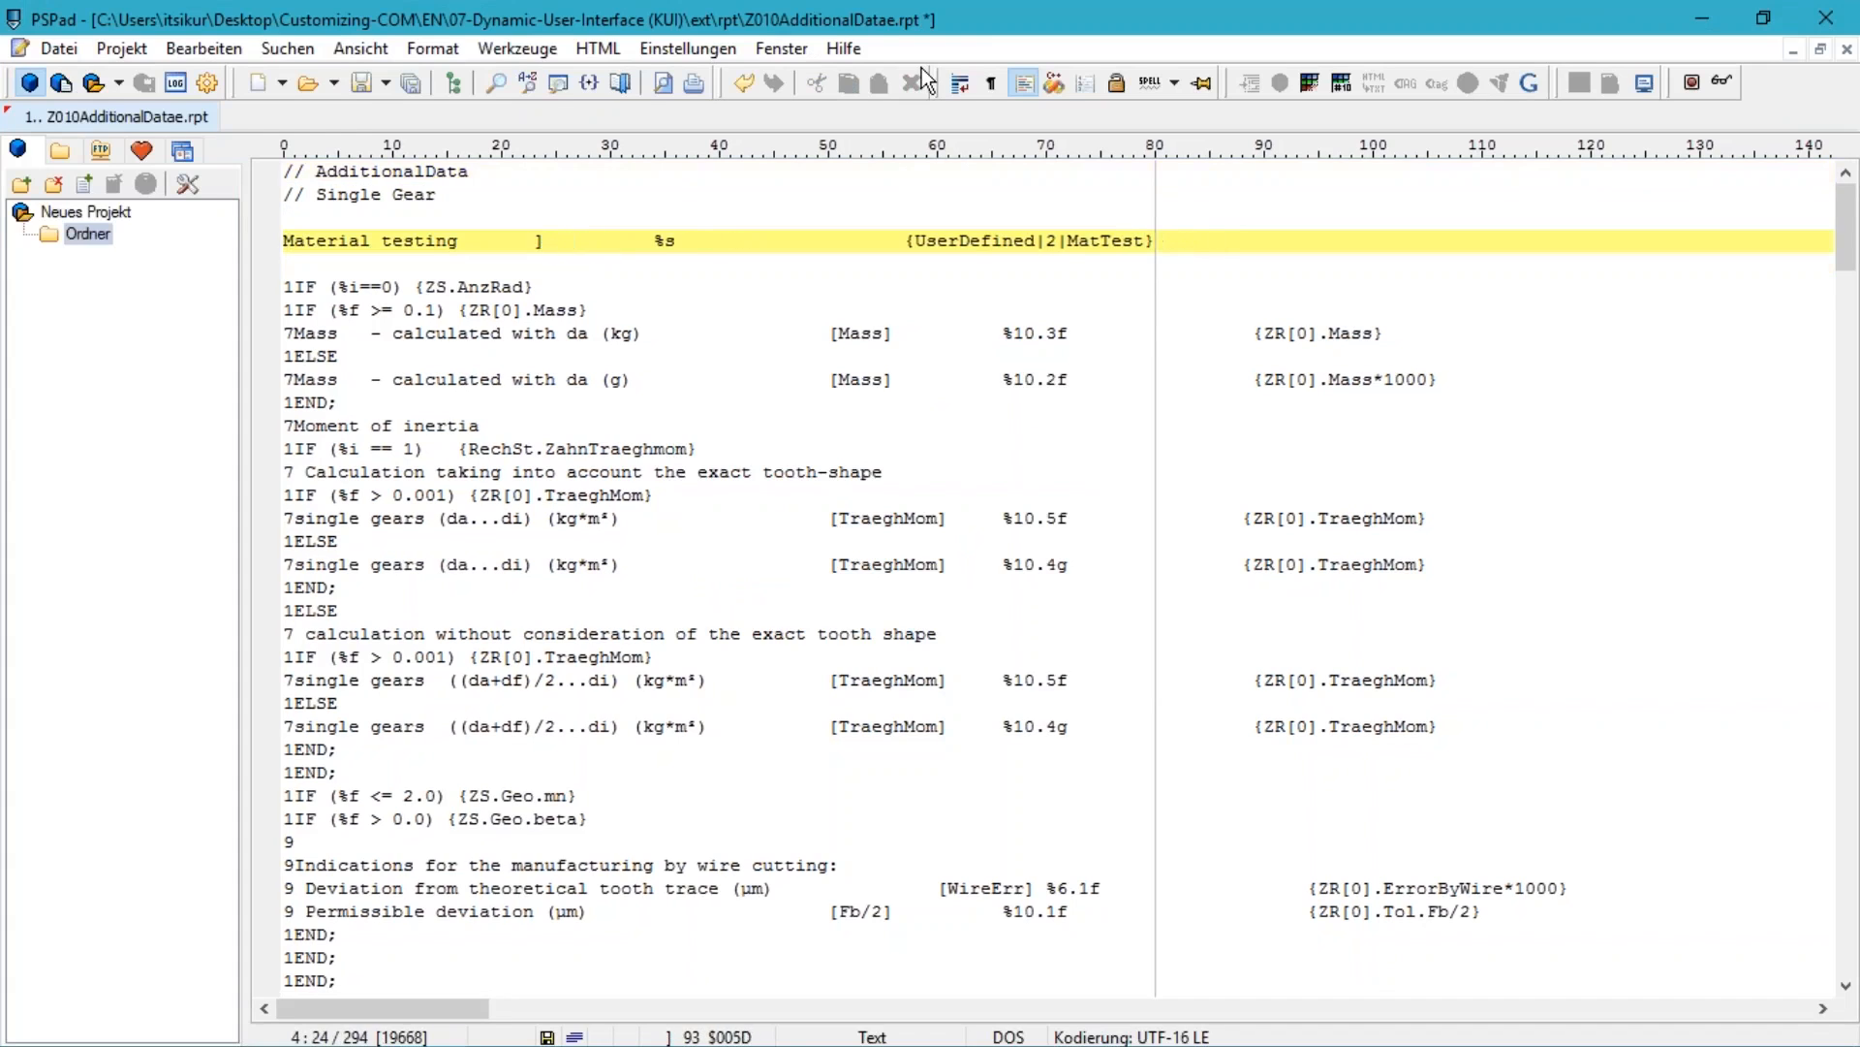
left_click(462, 262)
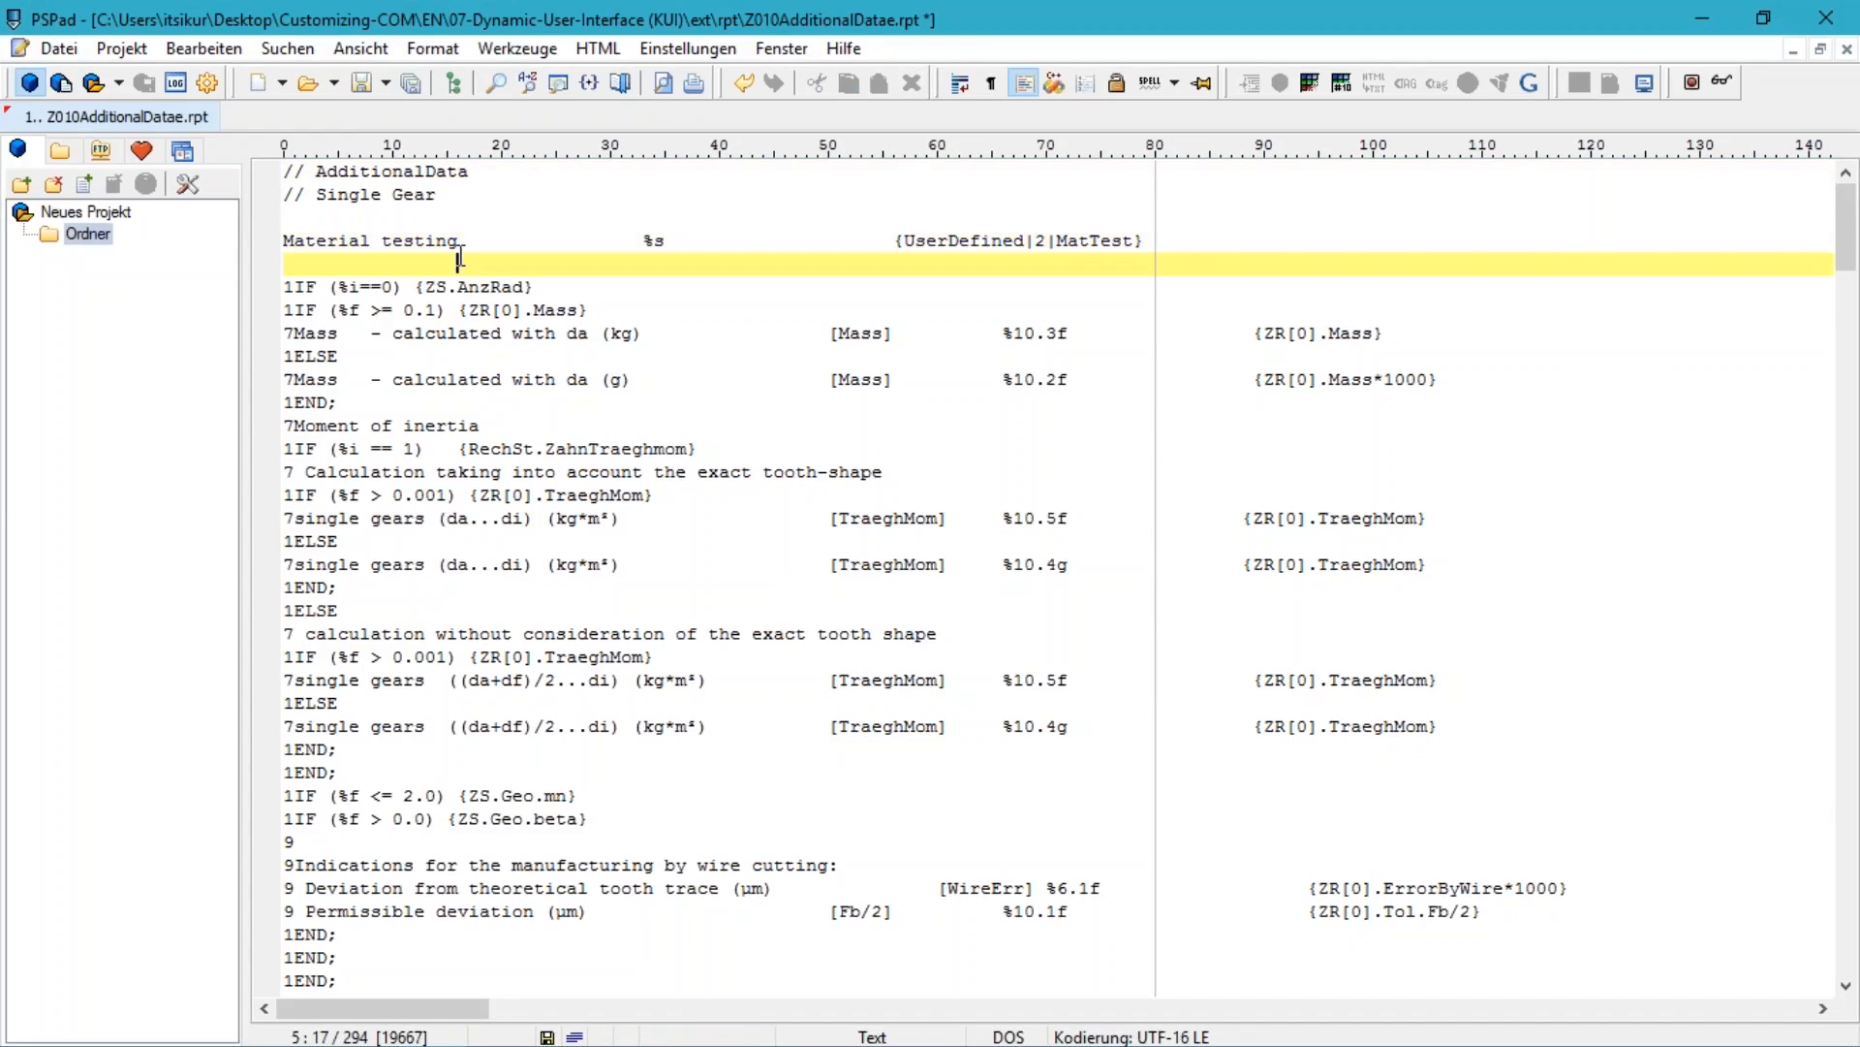
Check the Material testing line's label, %s format and MatTest variable, and save and close the report template
left_click_drag(463, 242, 267, 237)
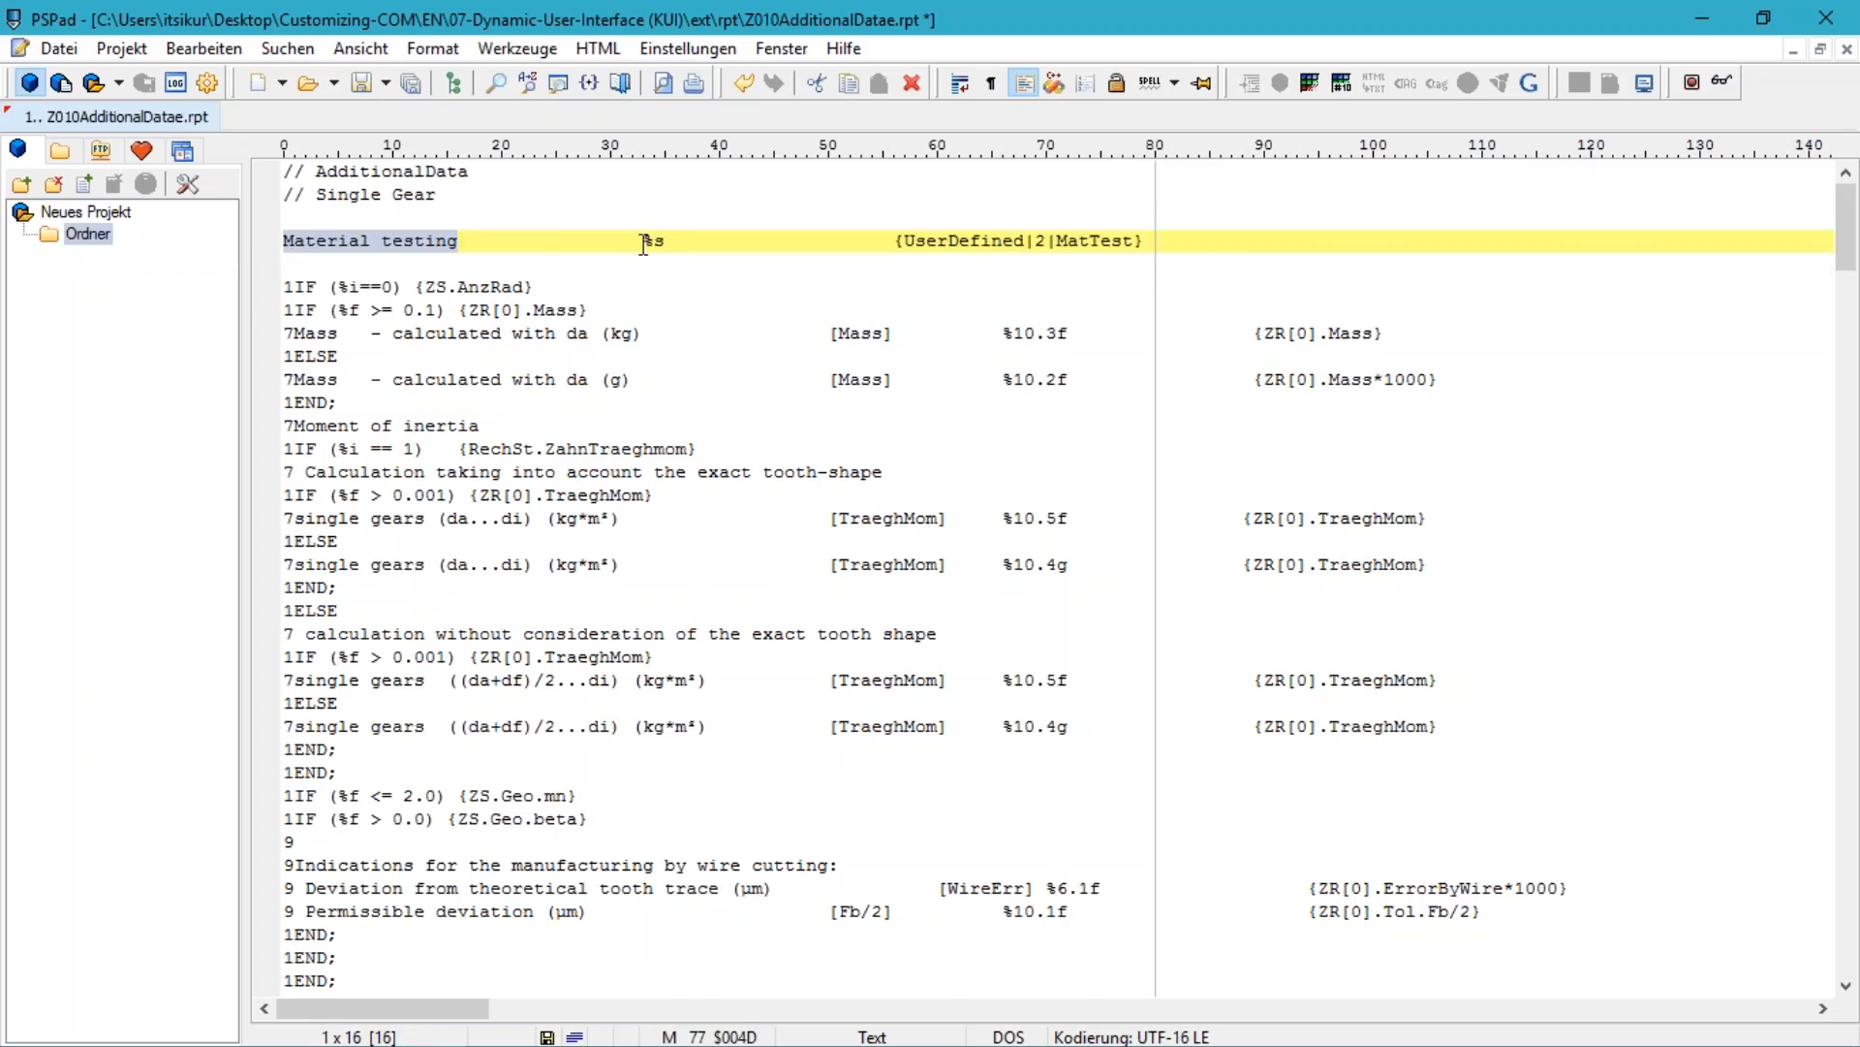
left_click_drag(649, 238, 676, 240)
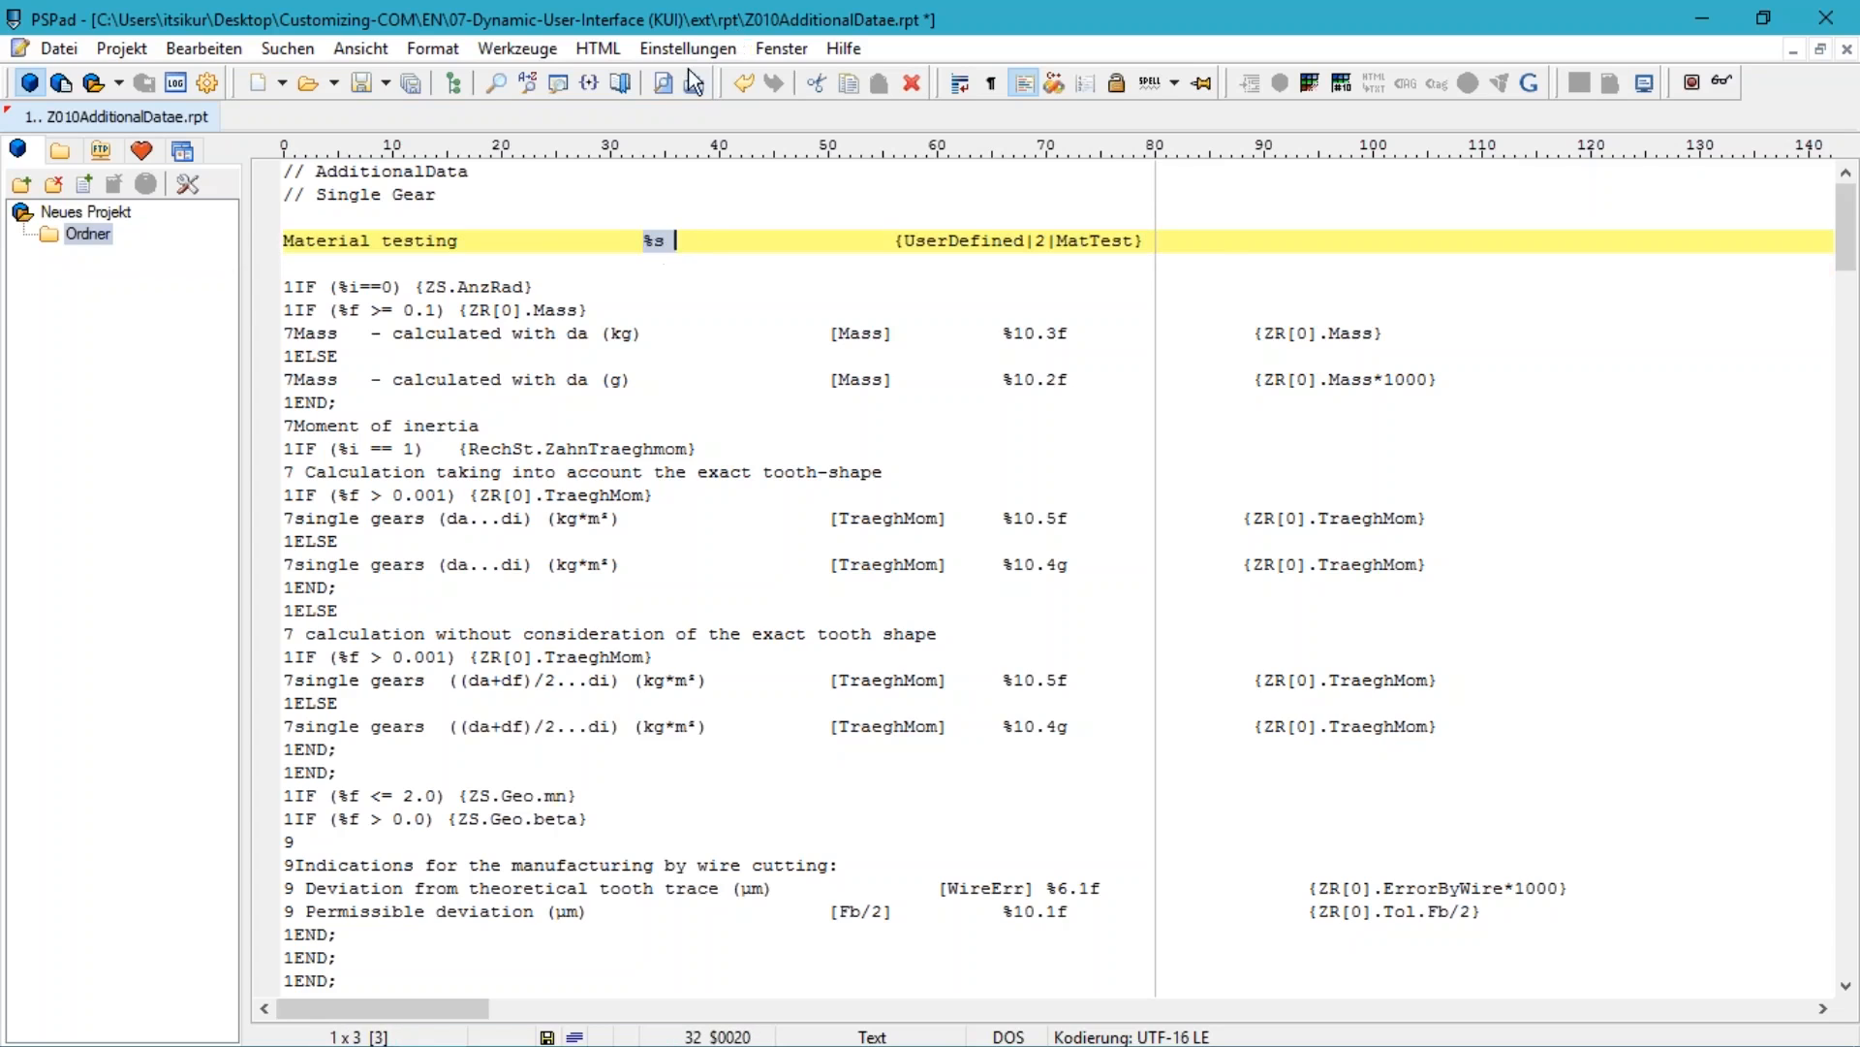
double_click(1098, 240)
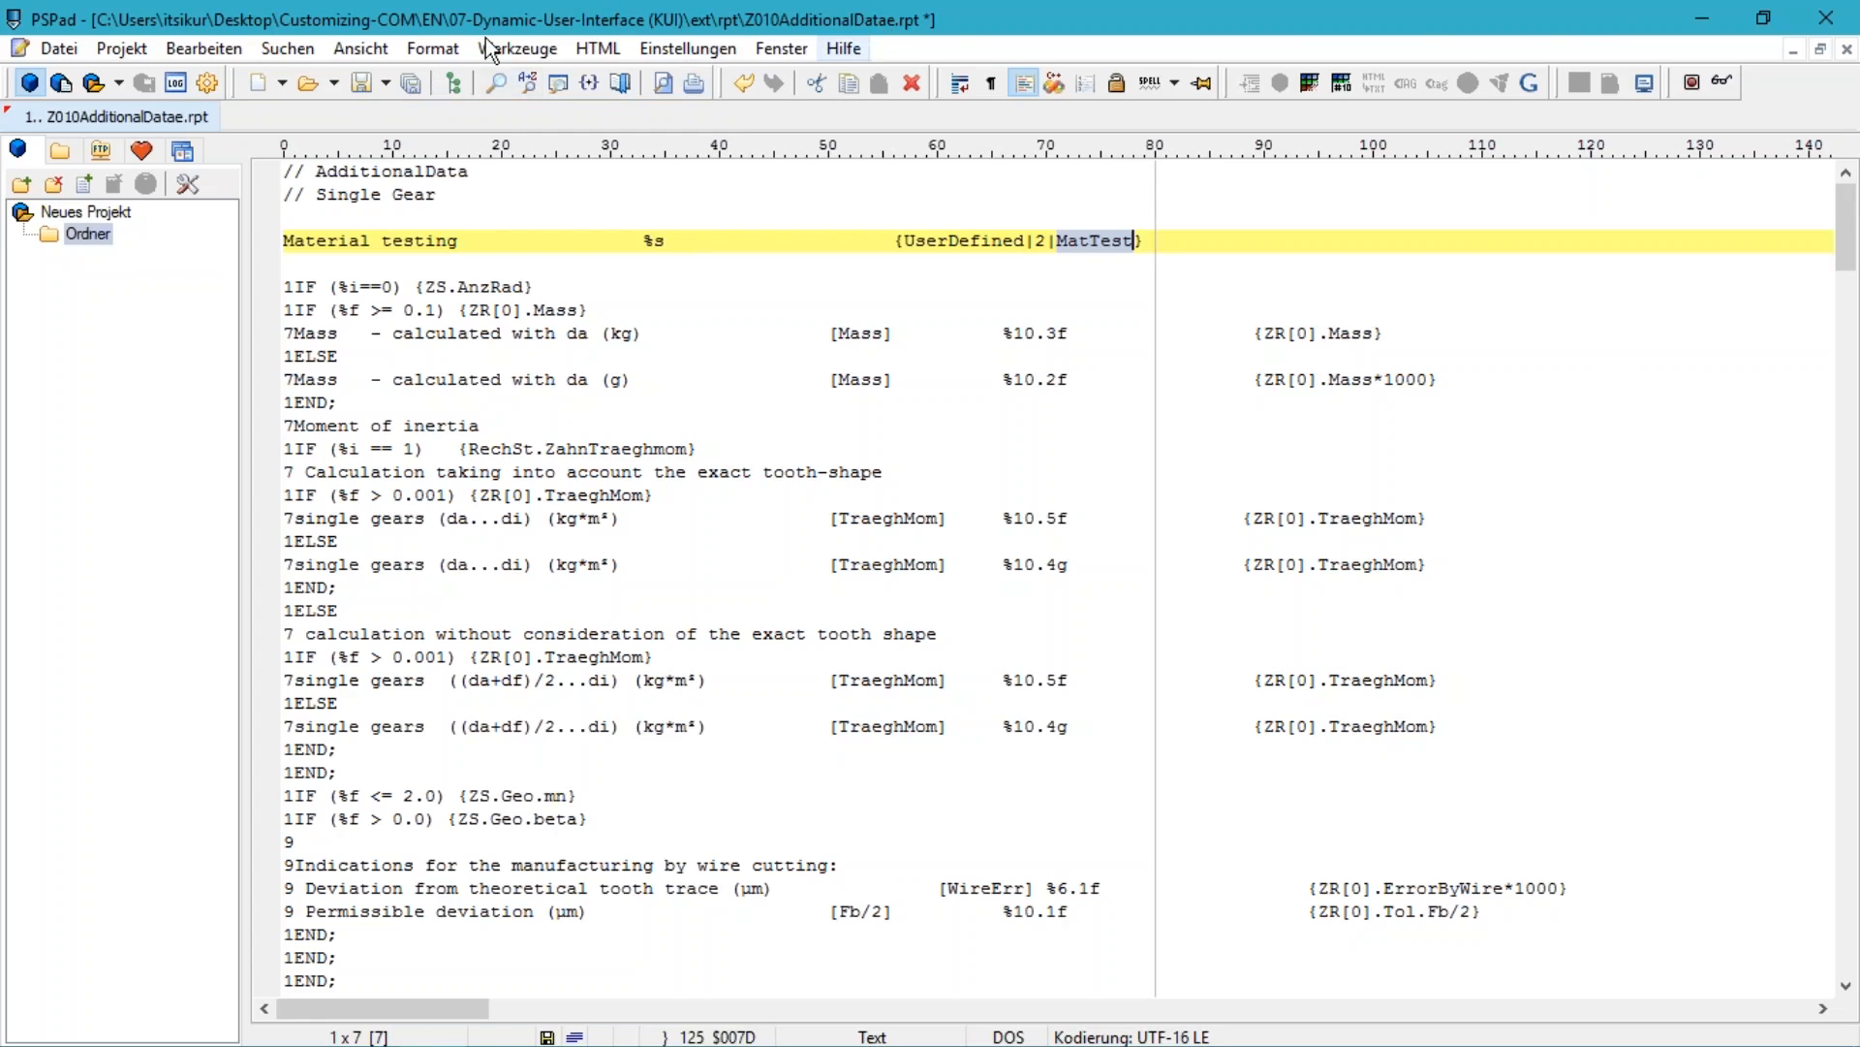
left_click(71, 52)
left_click(137, 332)
left_click(1827, 18)
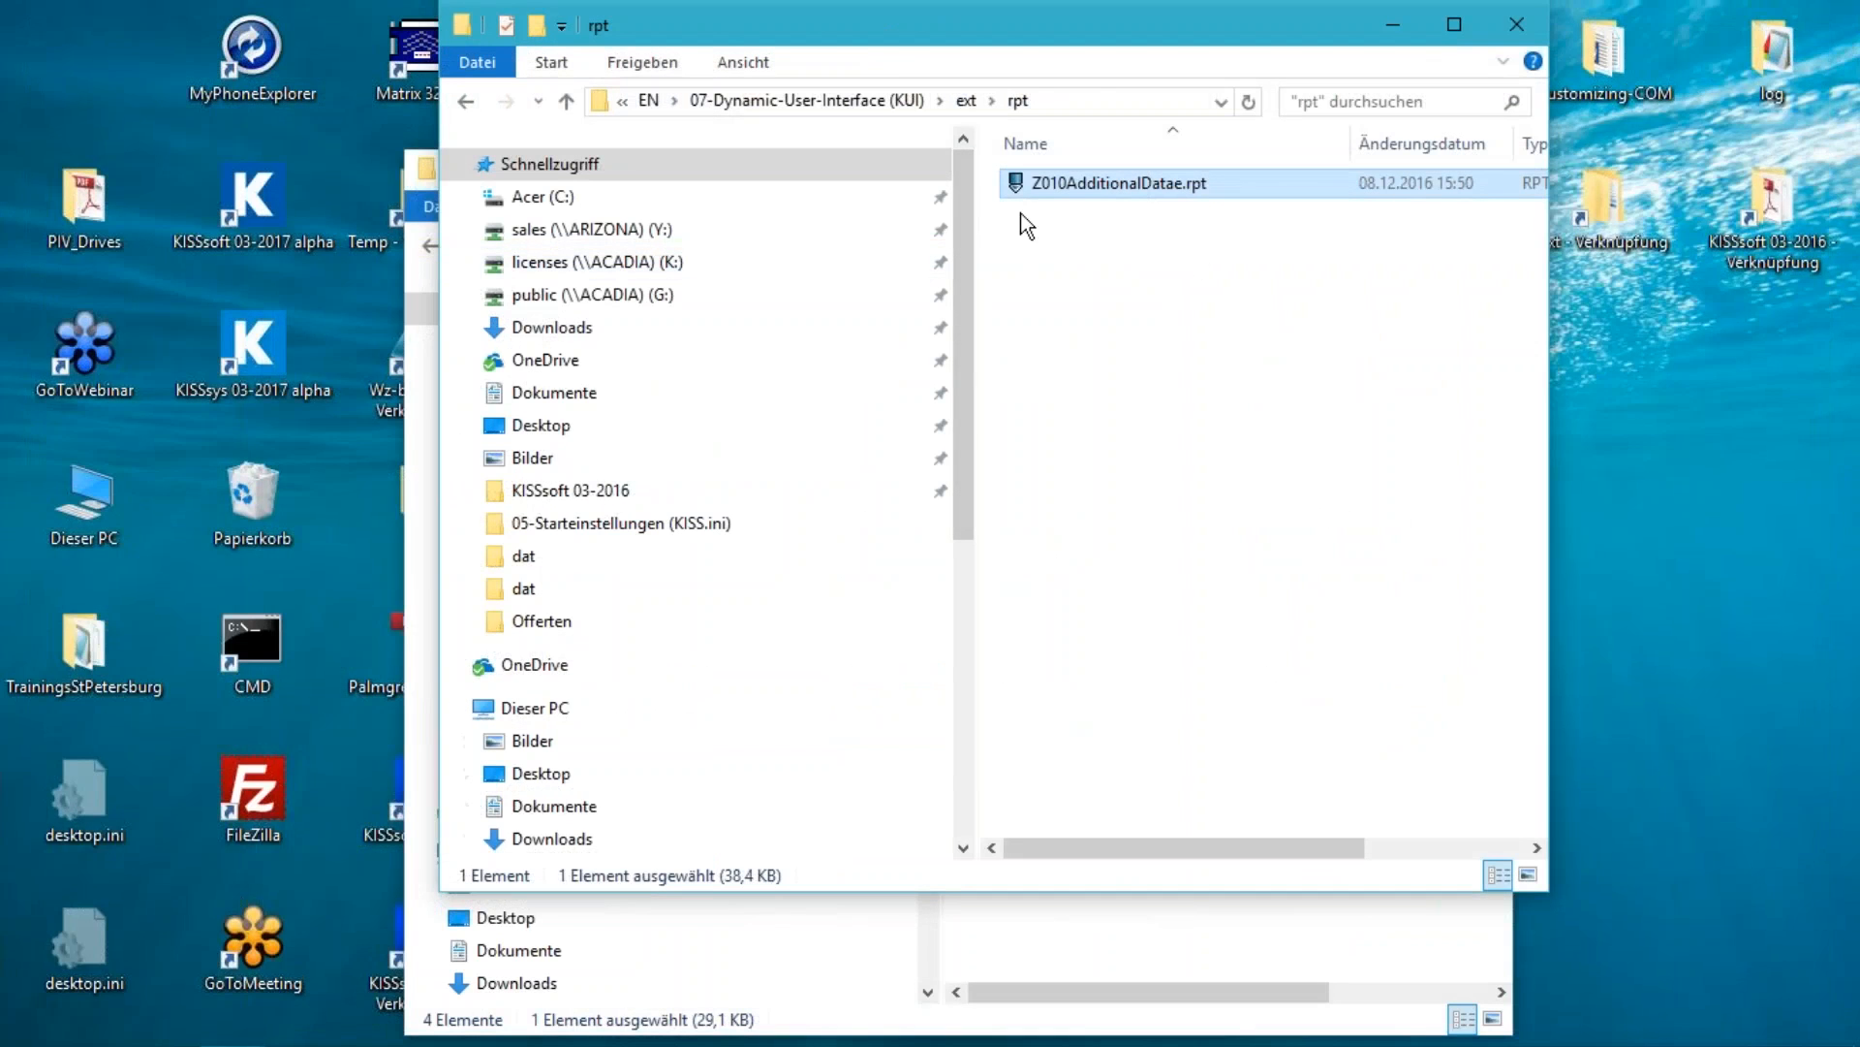
Copy Z010AdditionalDatae.rpt and open drive C: in a second Explorer window beside the rpt folder
right_click(1153, 184)
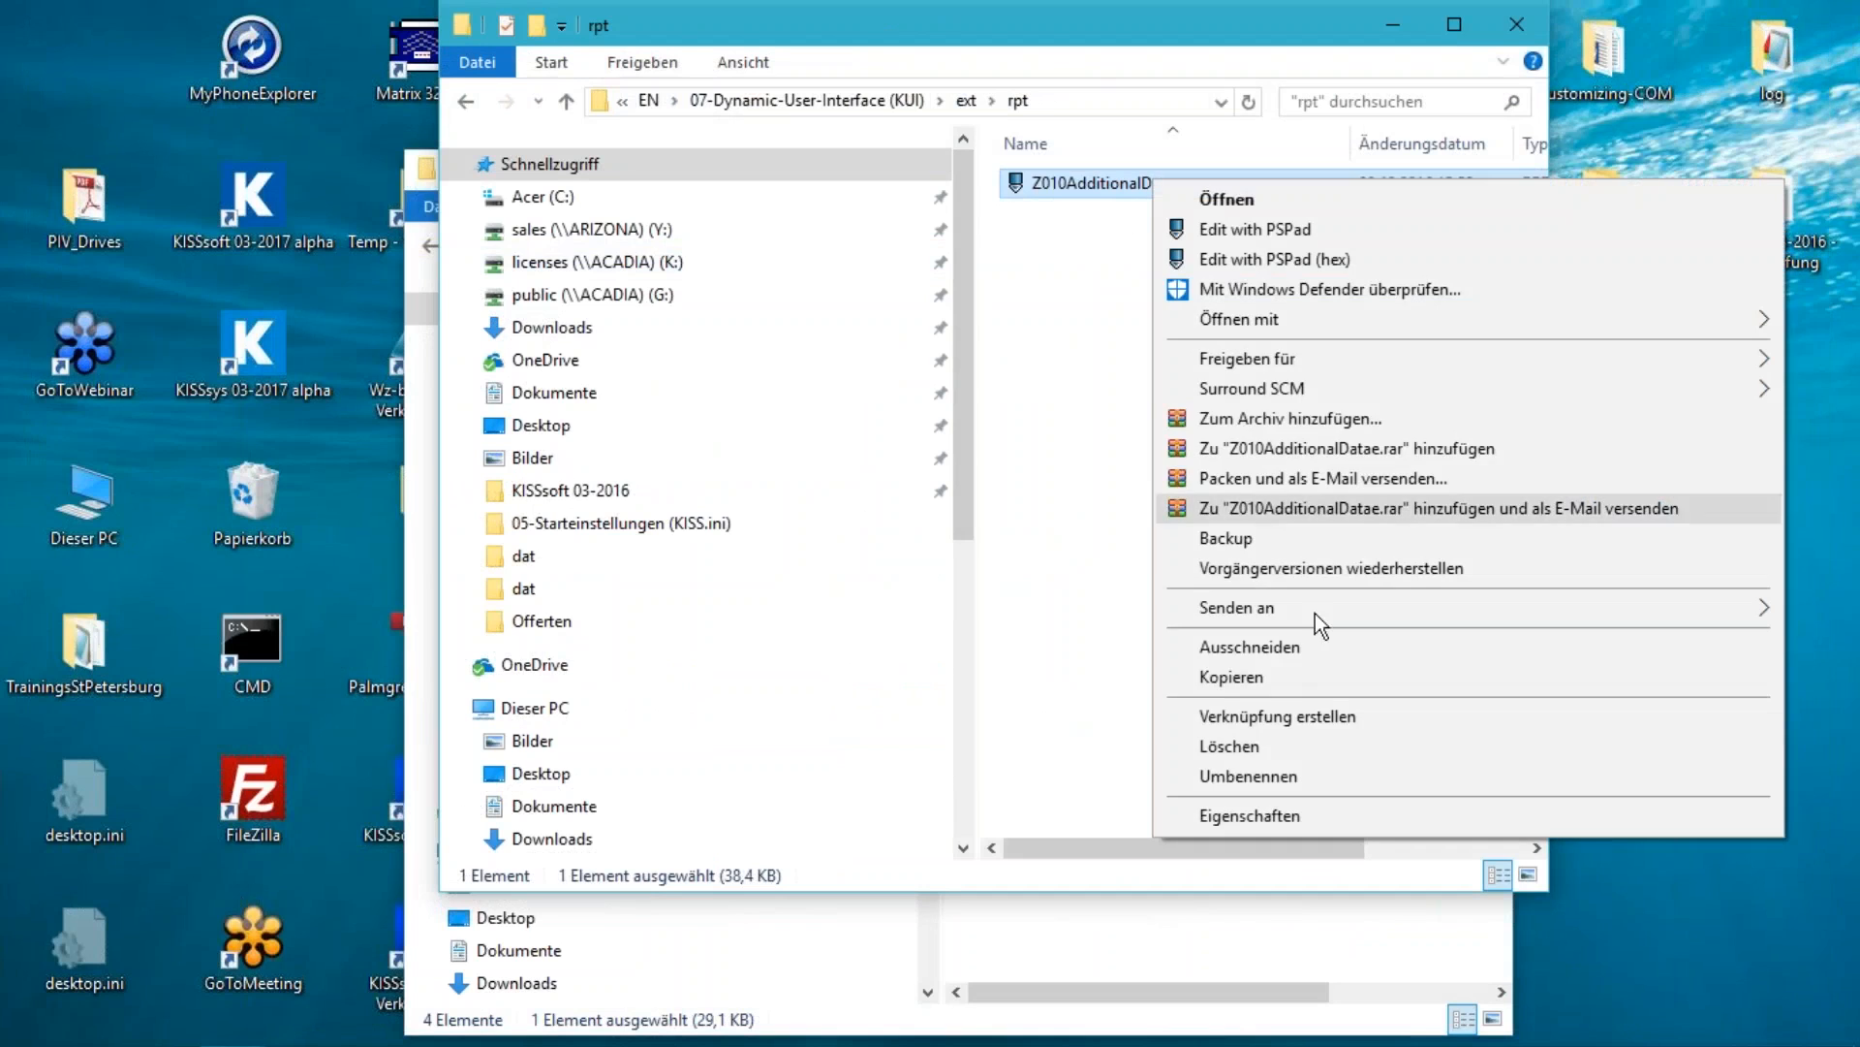
left_click(1234, 681)
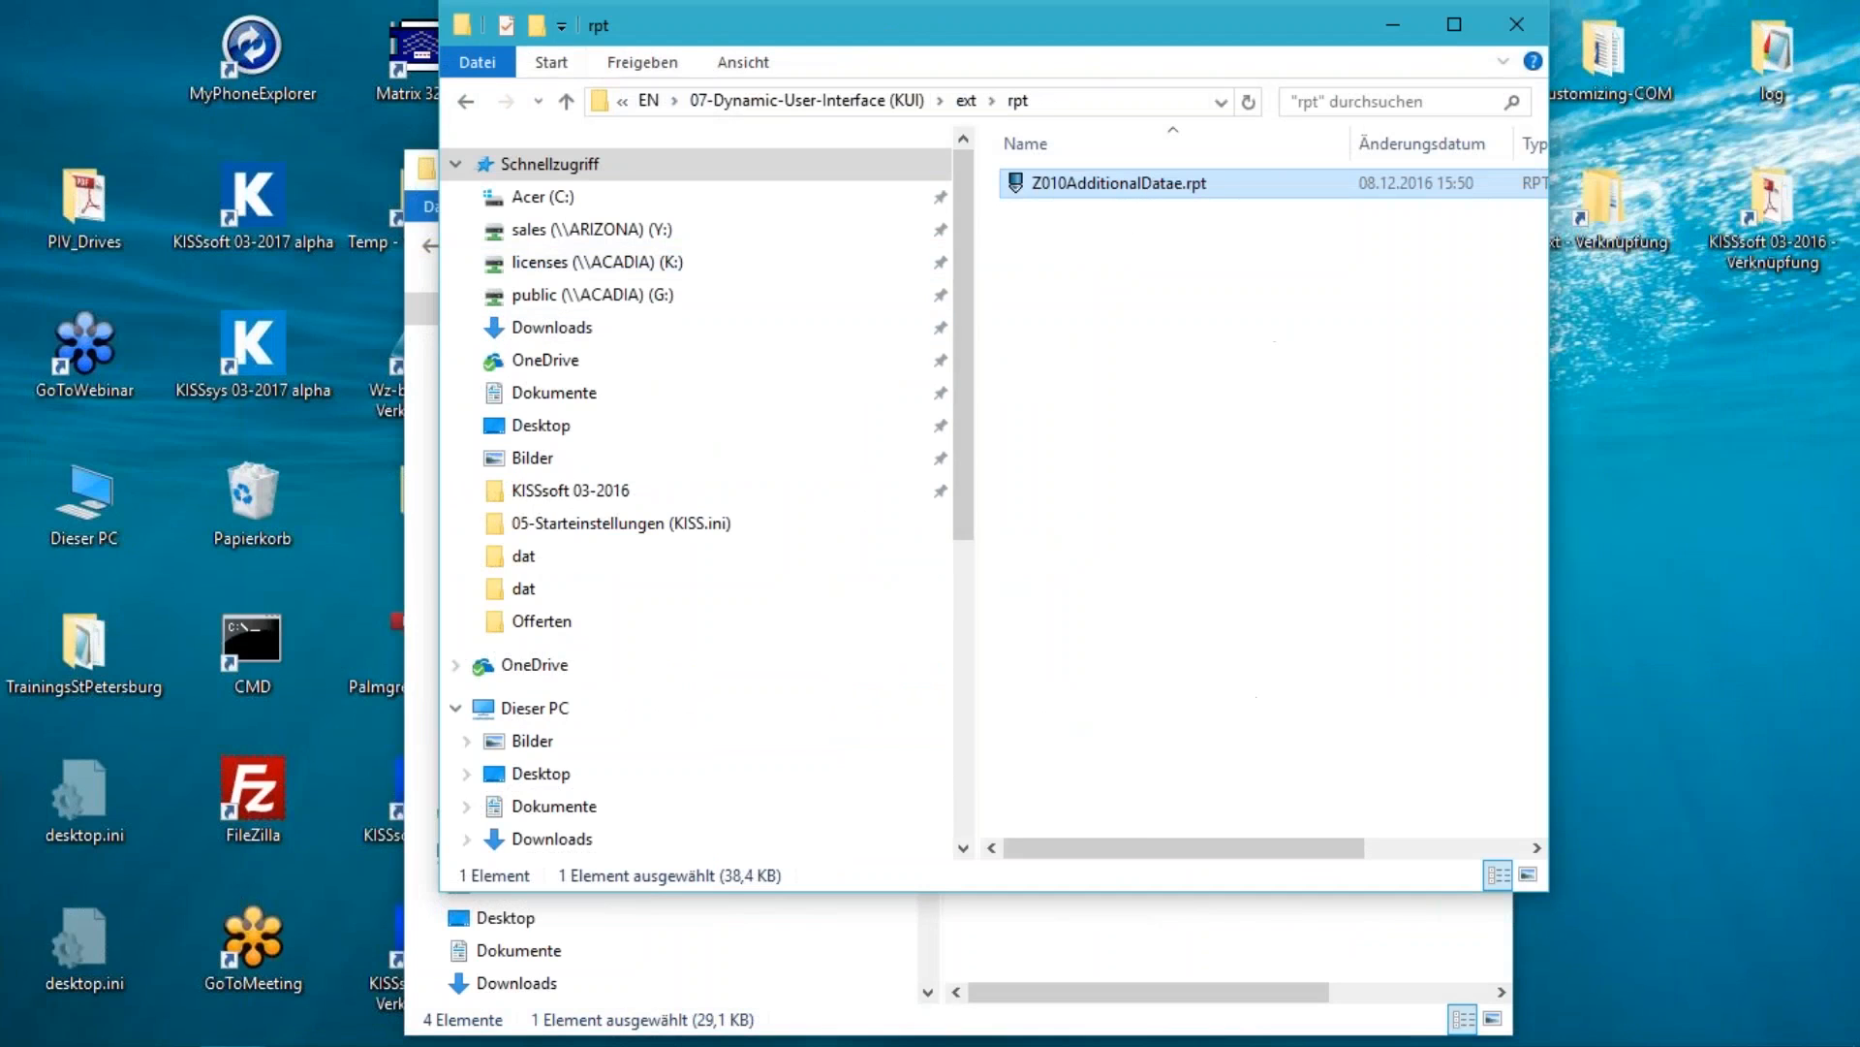
key("super+Right")
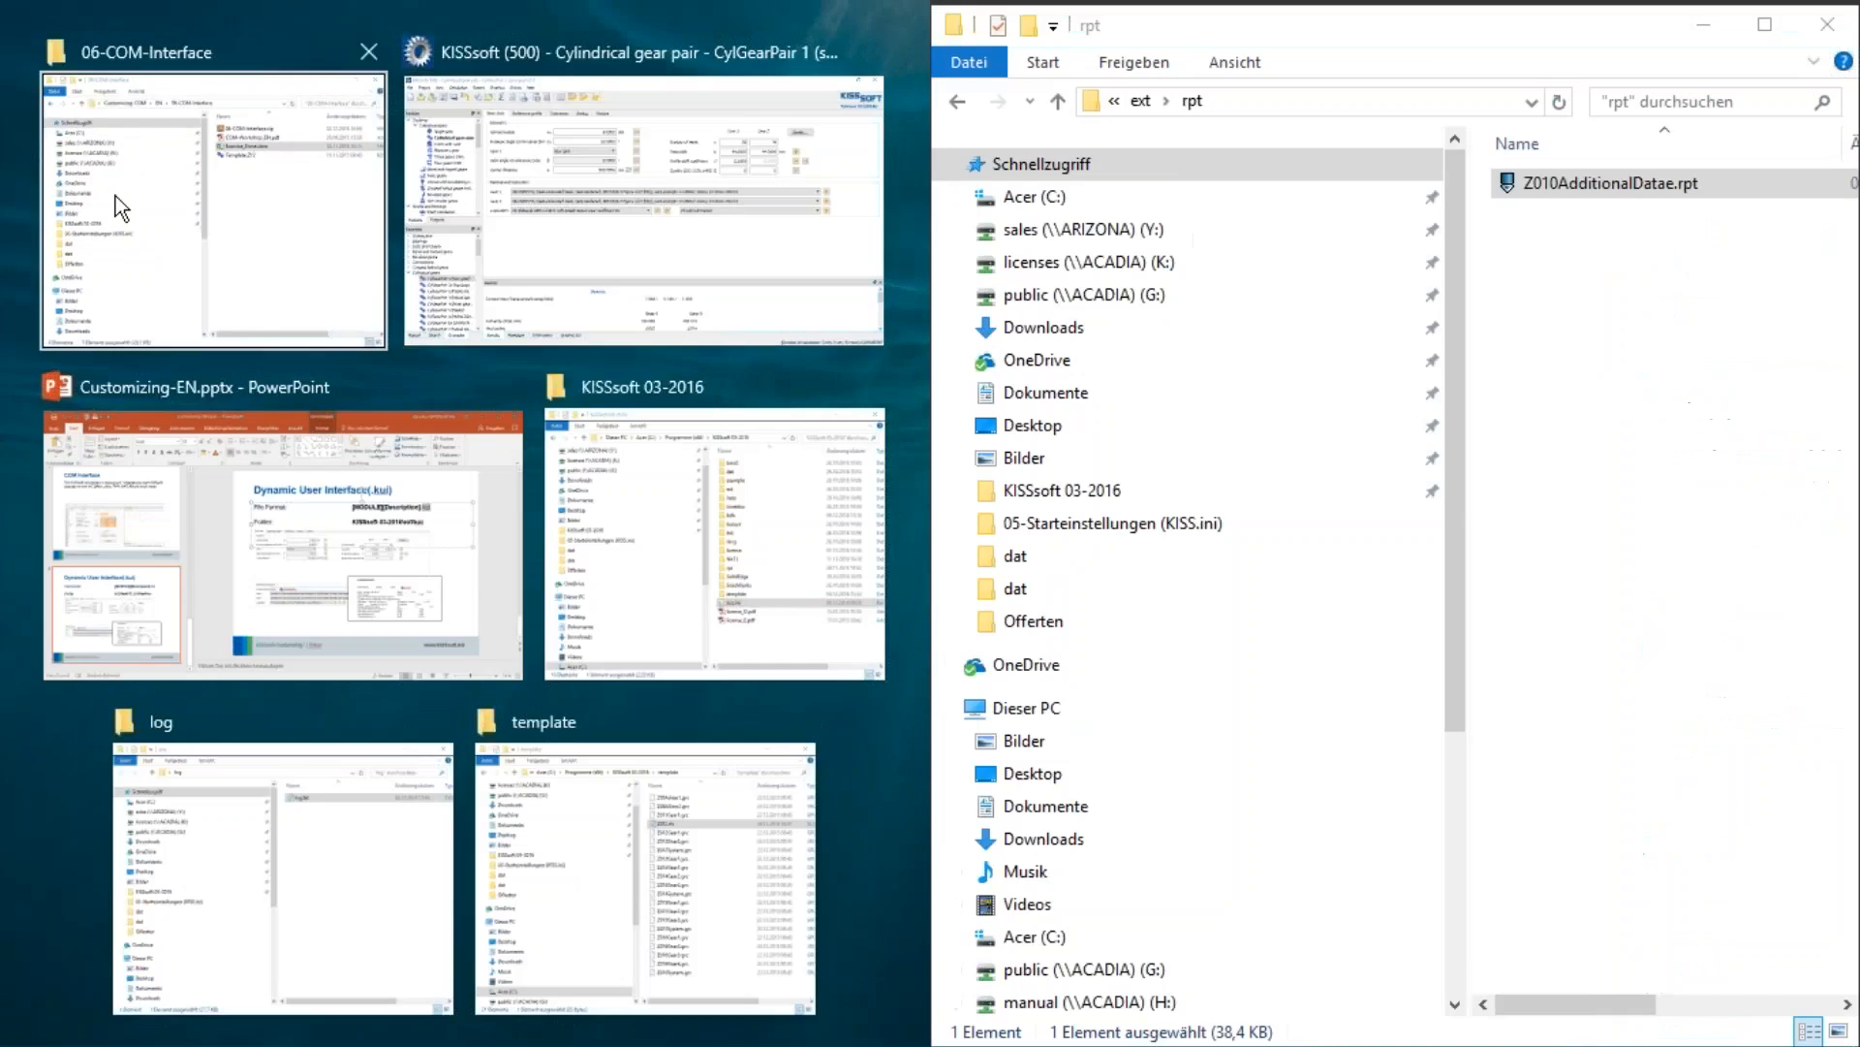
left_click(121, 208)
left_click(124, 197)
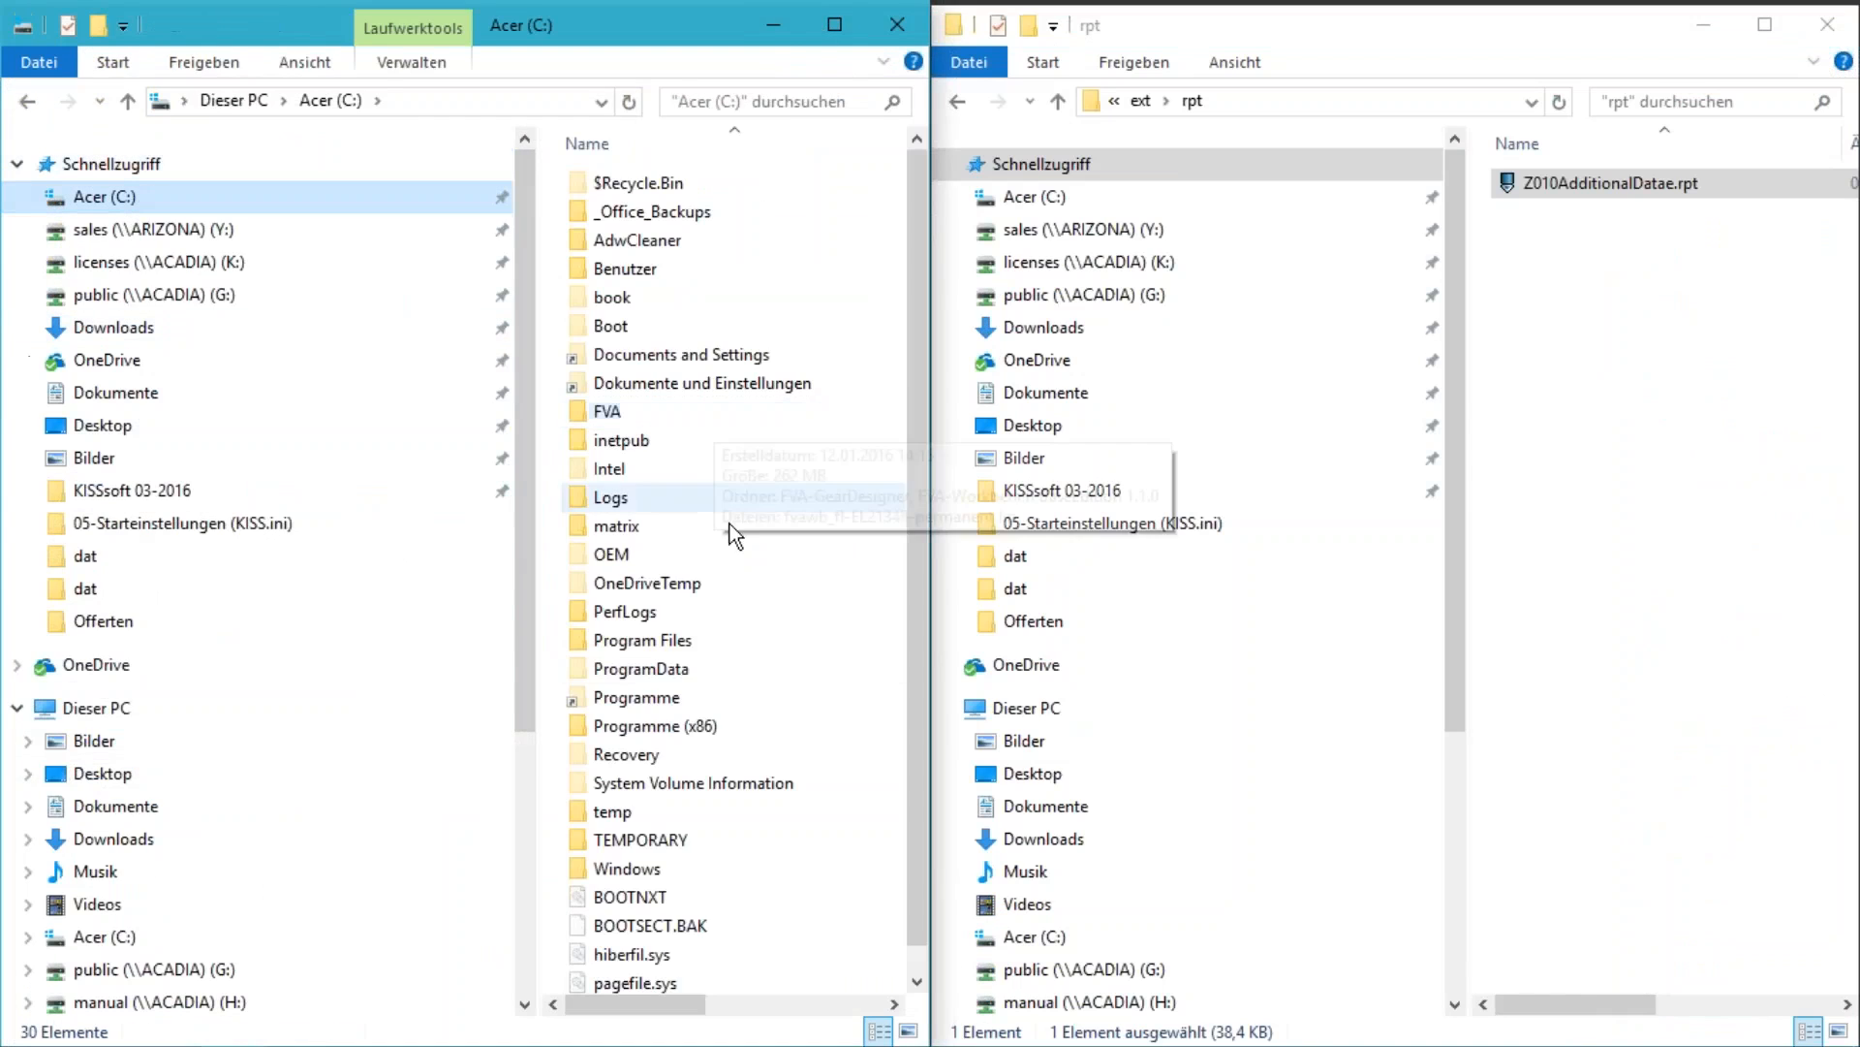
Paste the report template into the ext\rpt folder of the KISSsoft 03-2016 installation under Programme (x86)
double_click(707, 727)
left_click(714, 577)
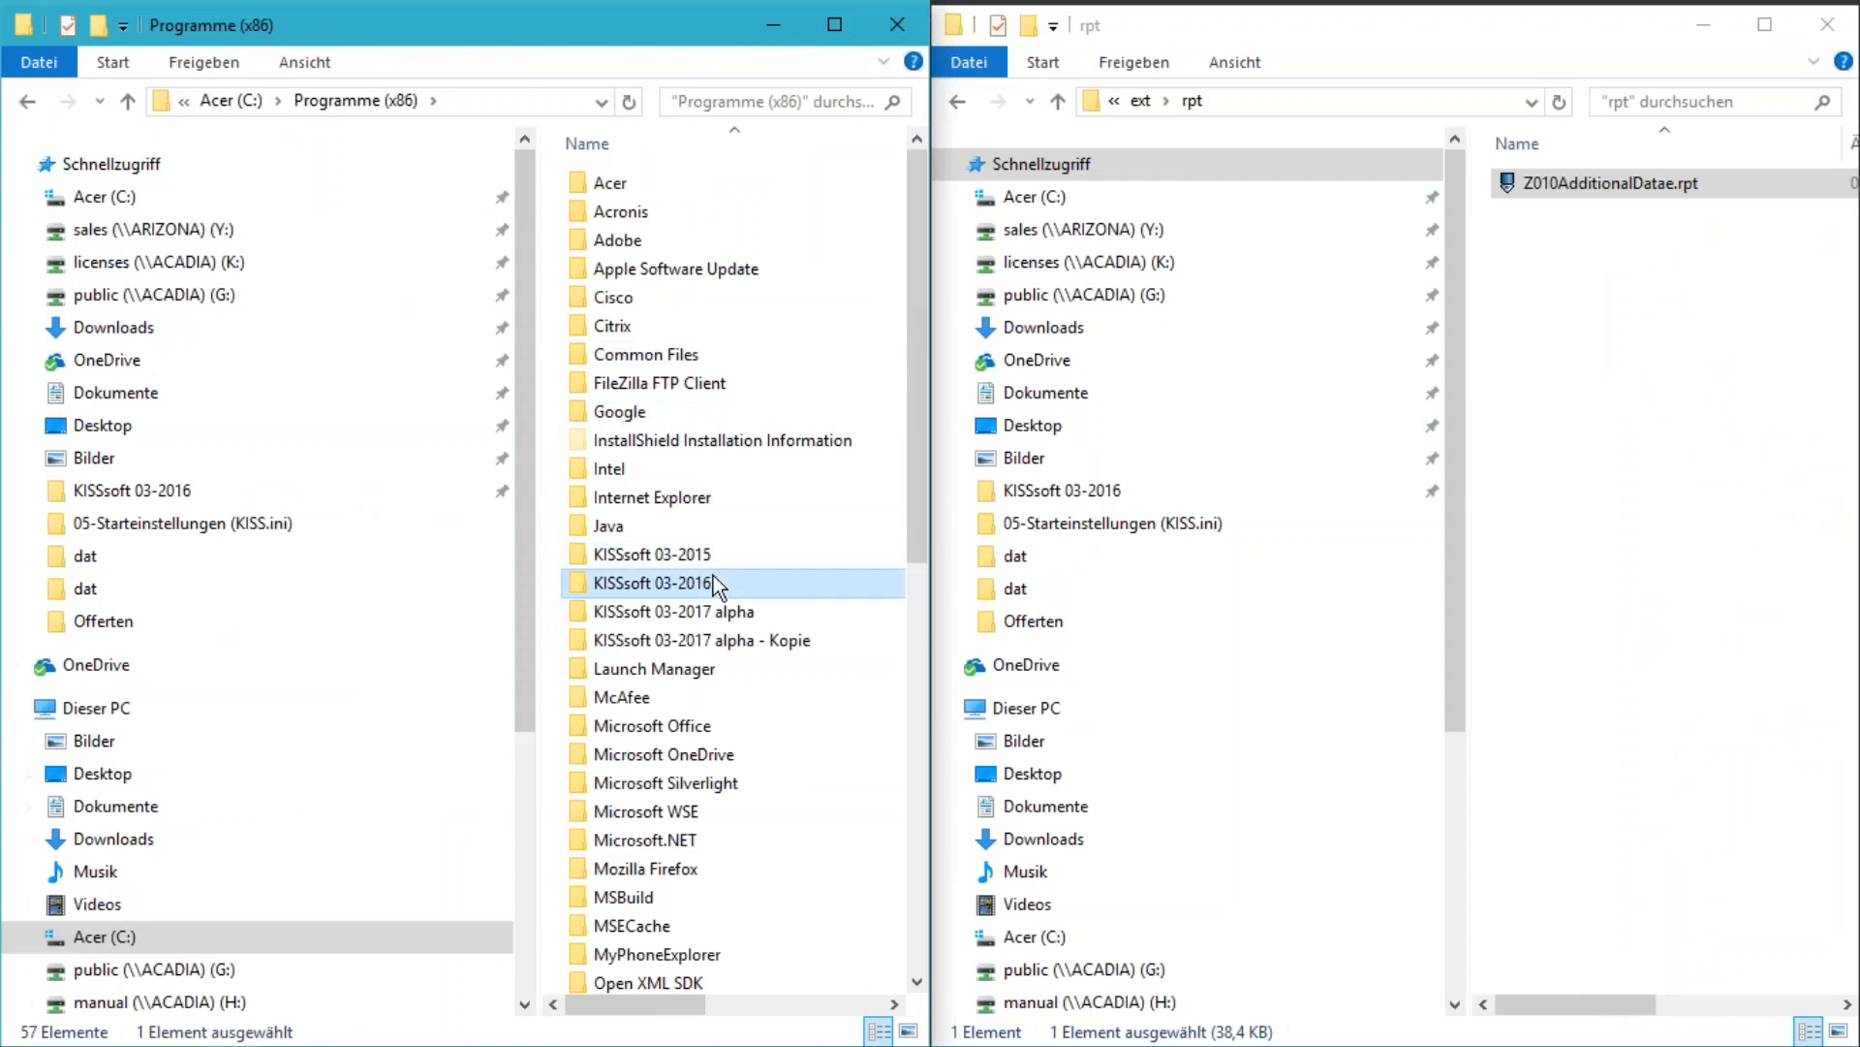
double_click(713, 581)
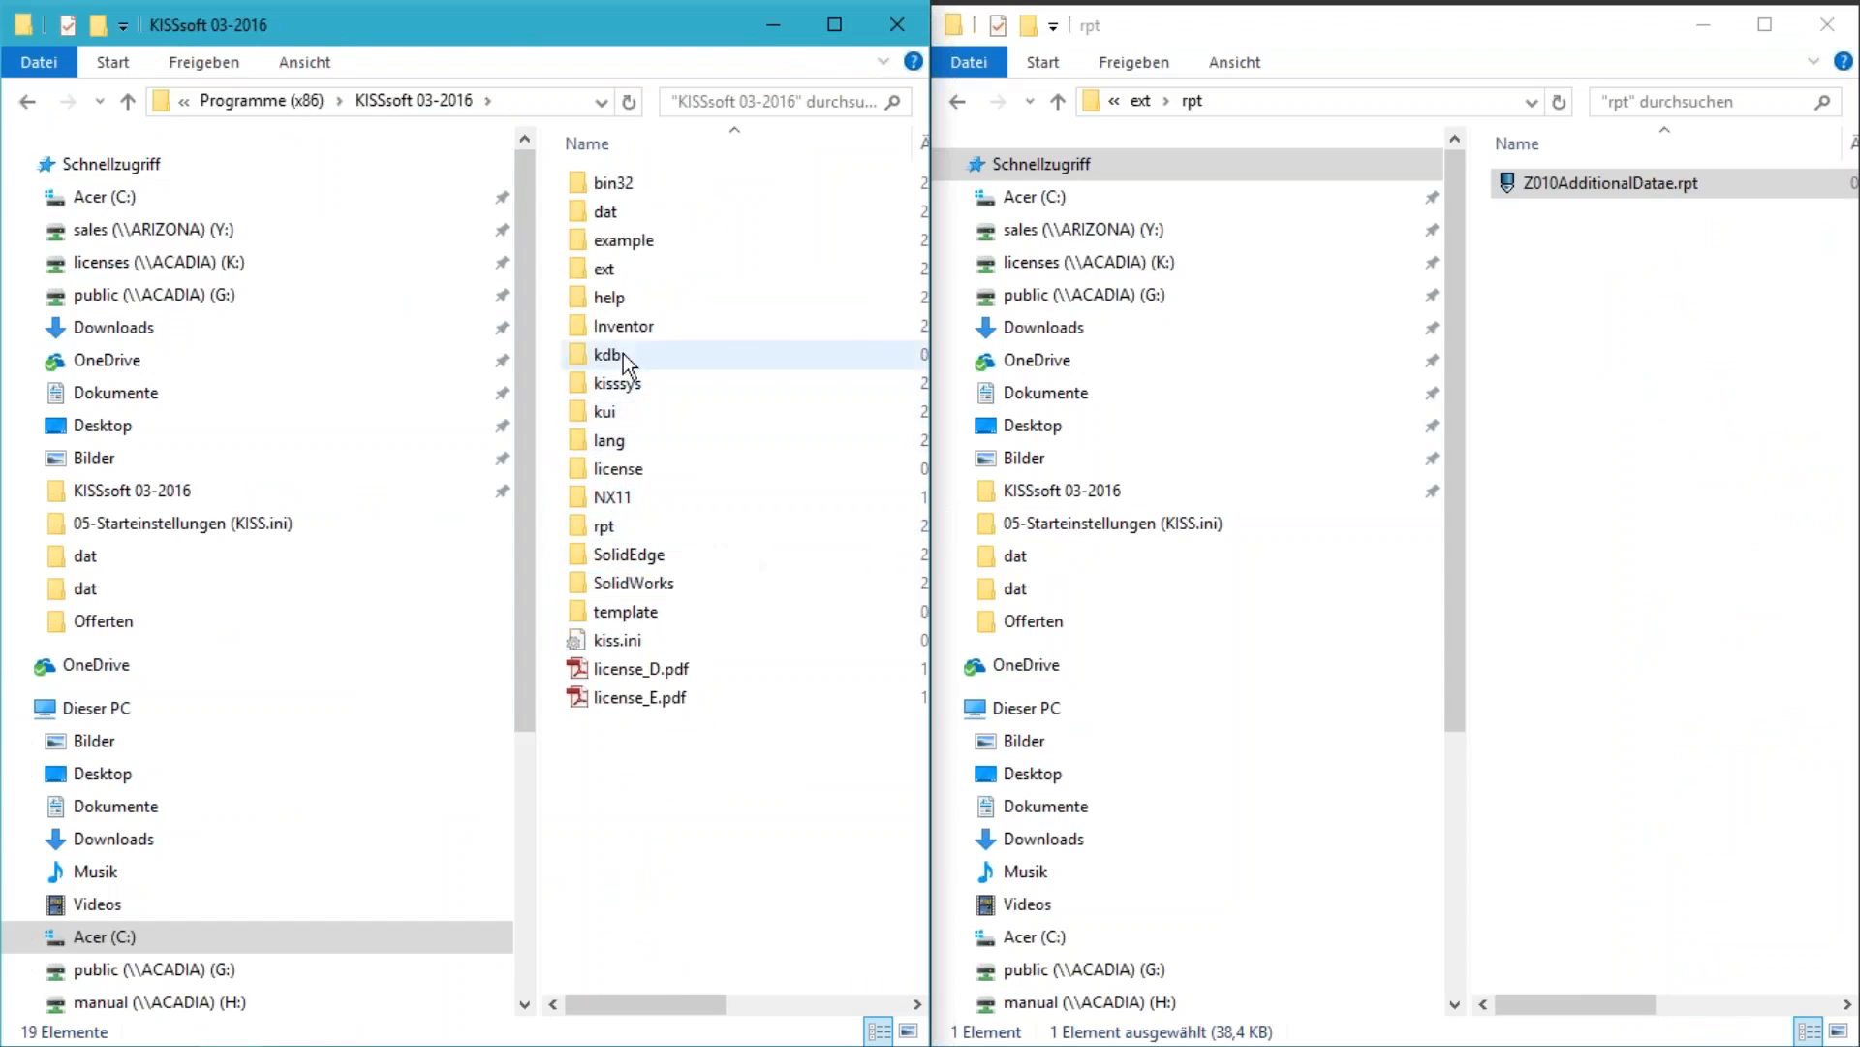
double_click(620, 270)
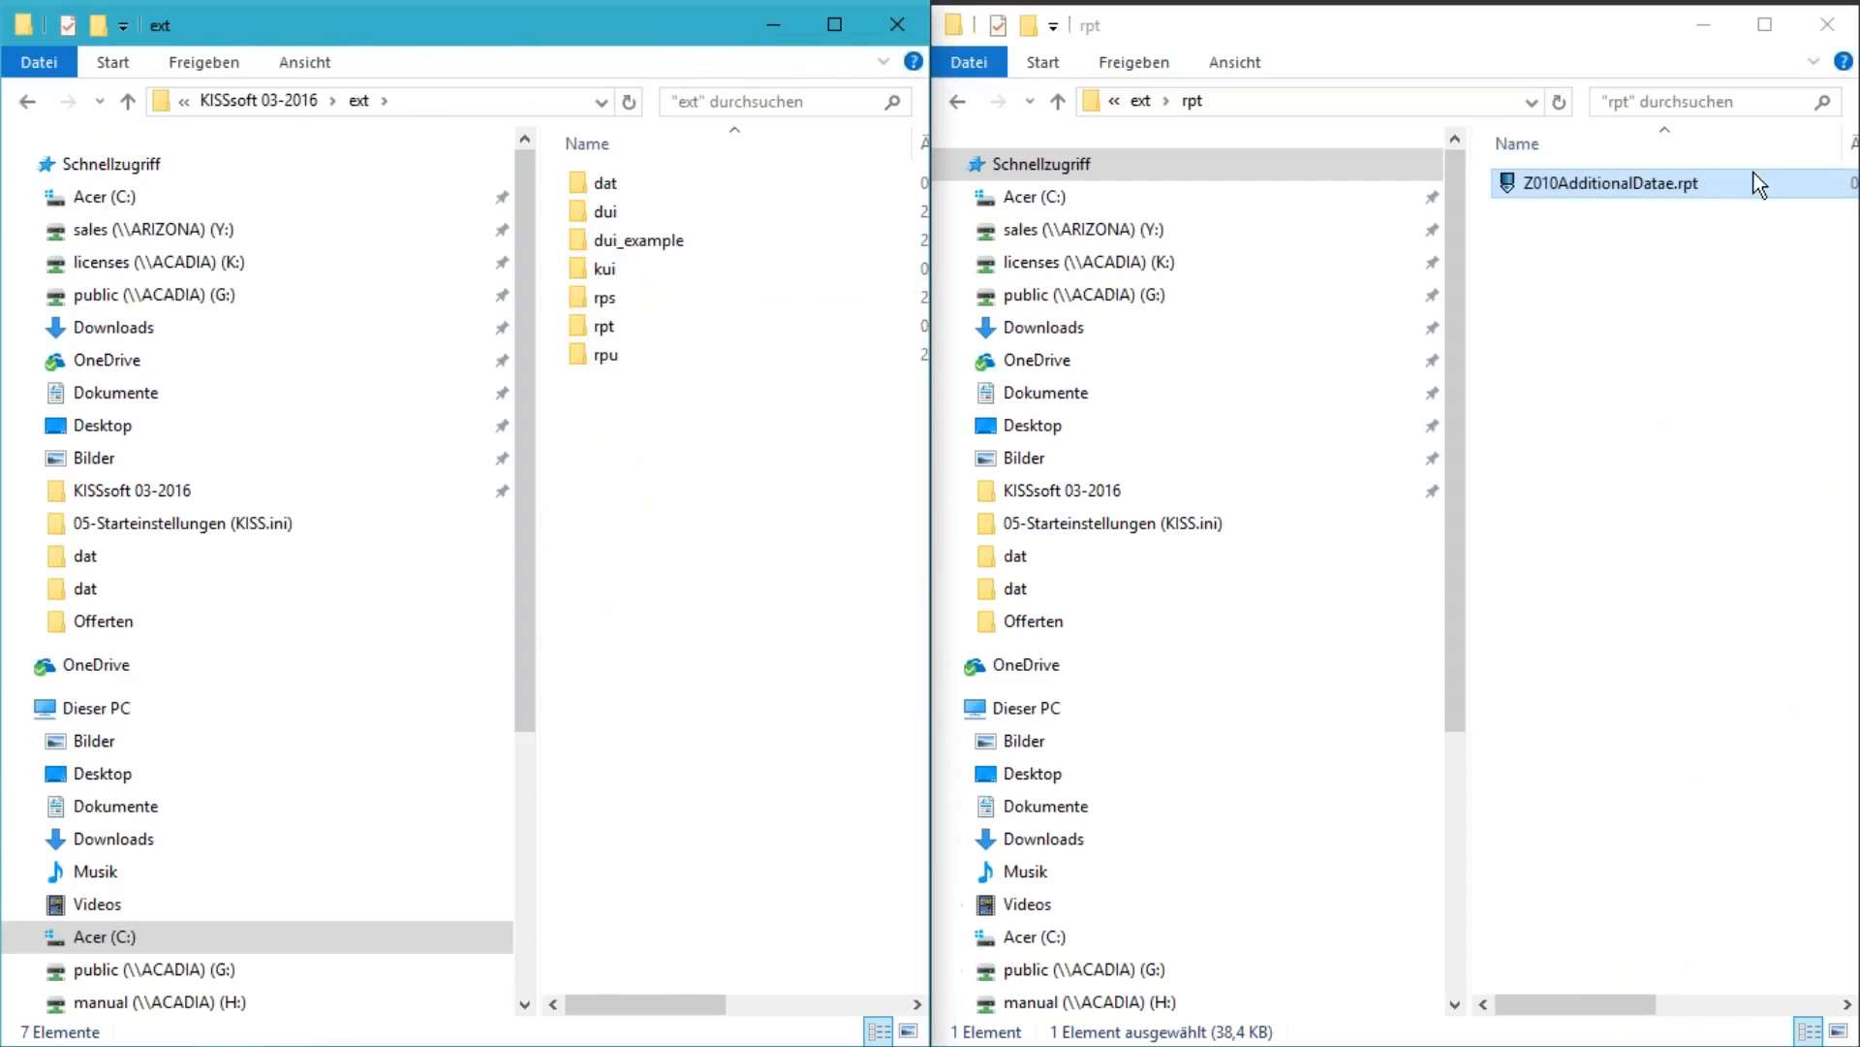
double_click(623, 326)
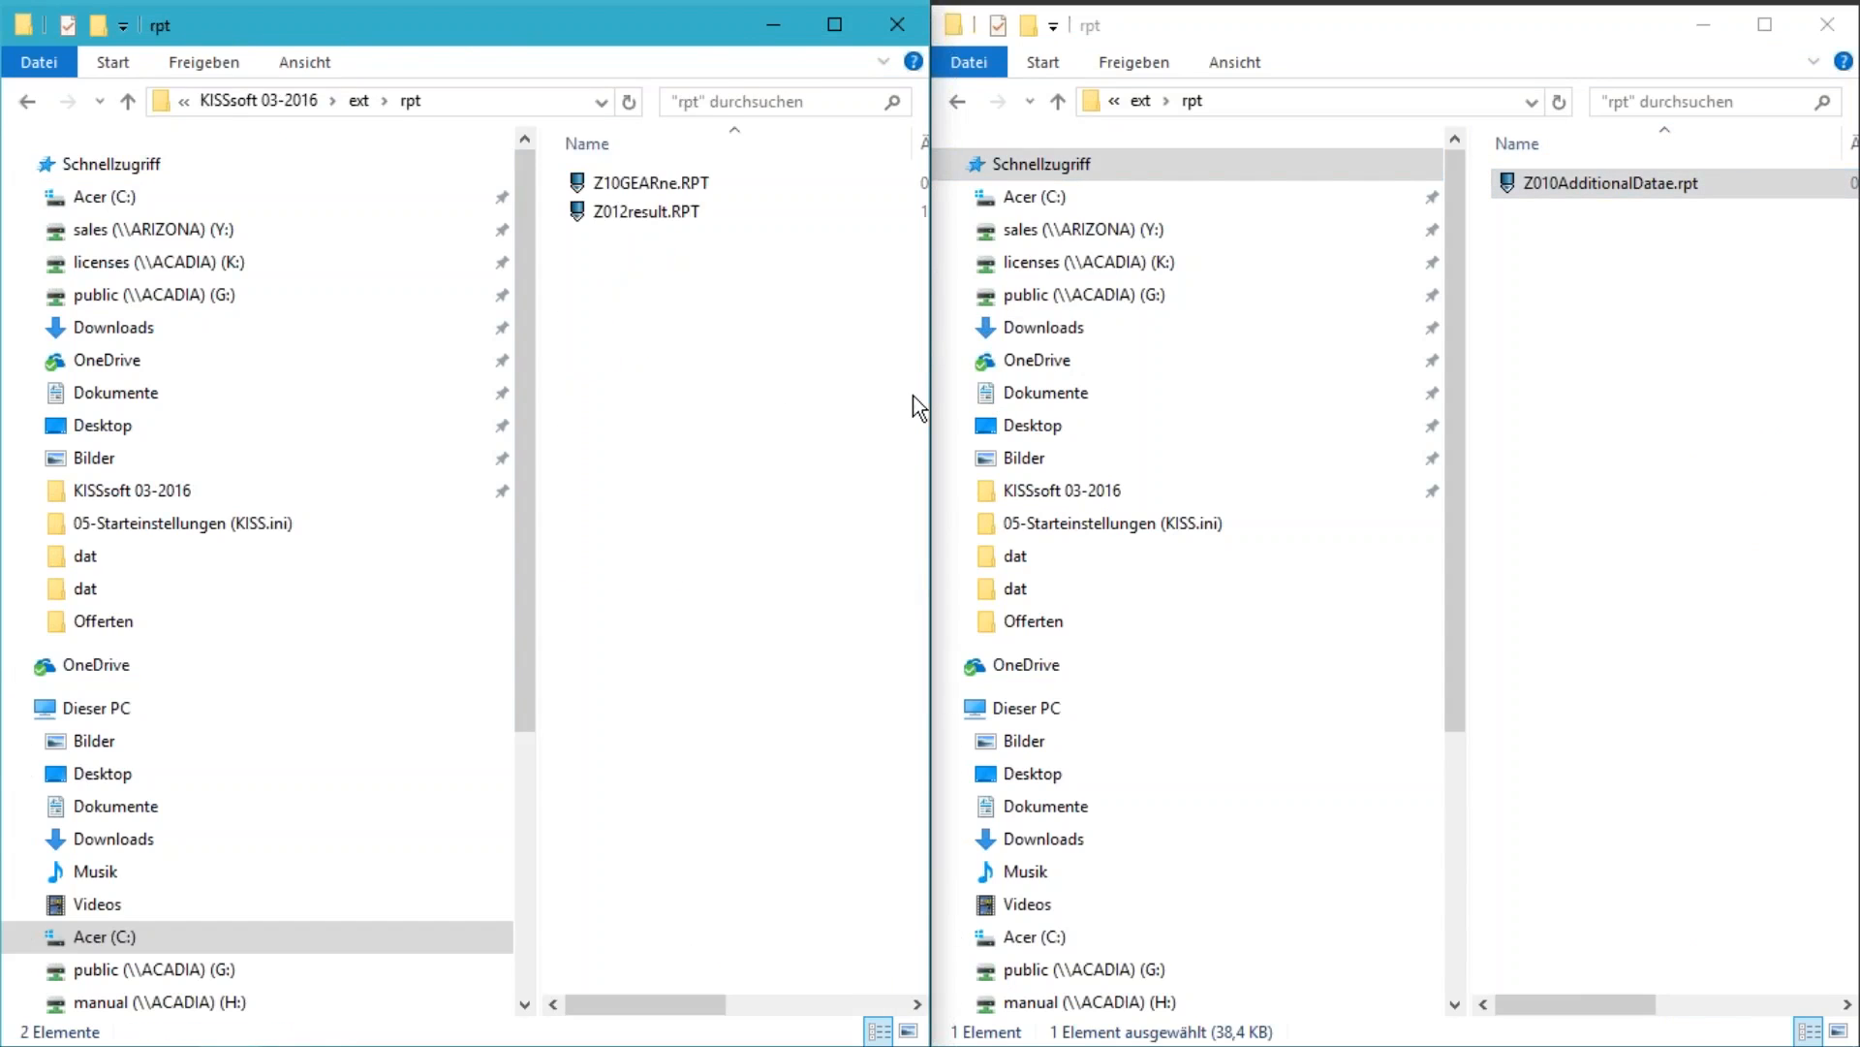
key("ctrl+v")
left_click(857, 378)
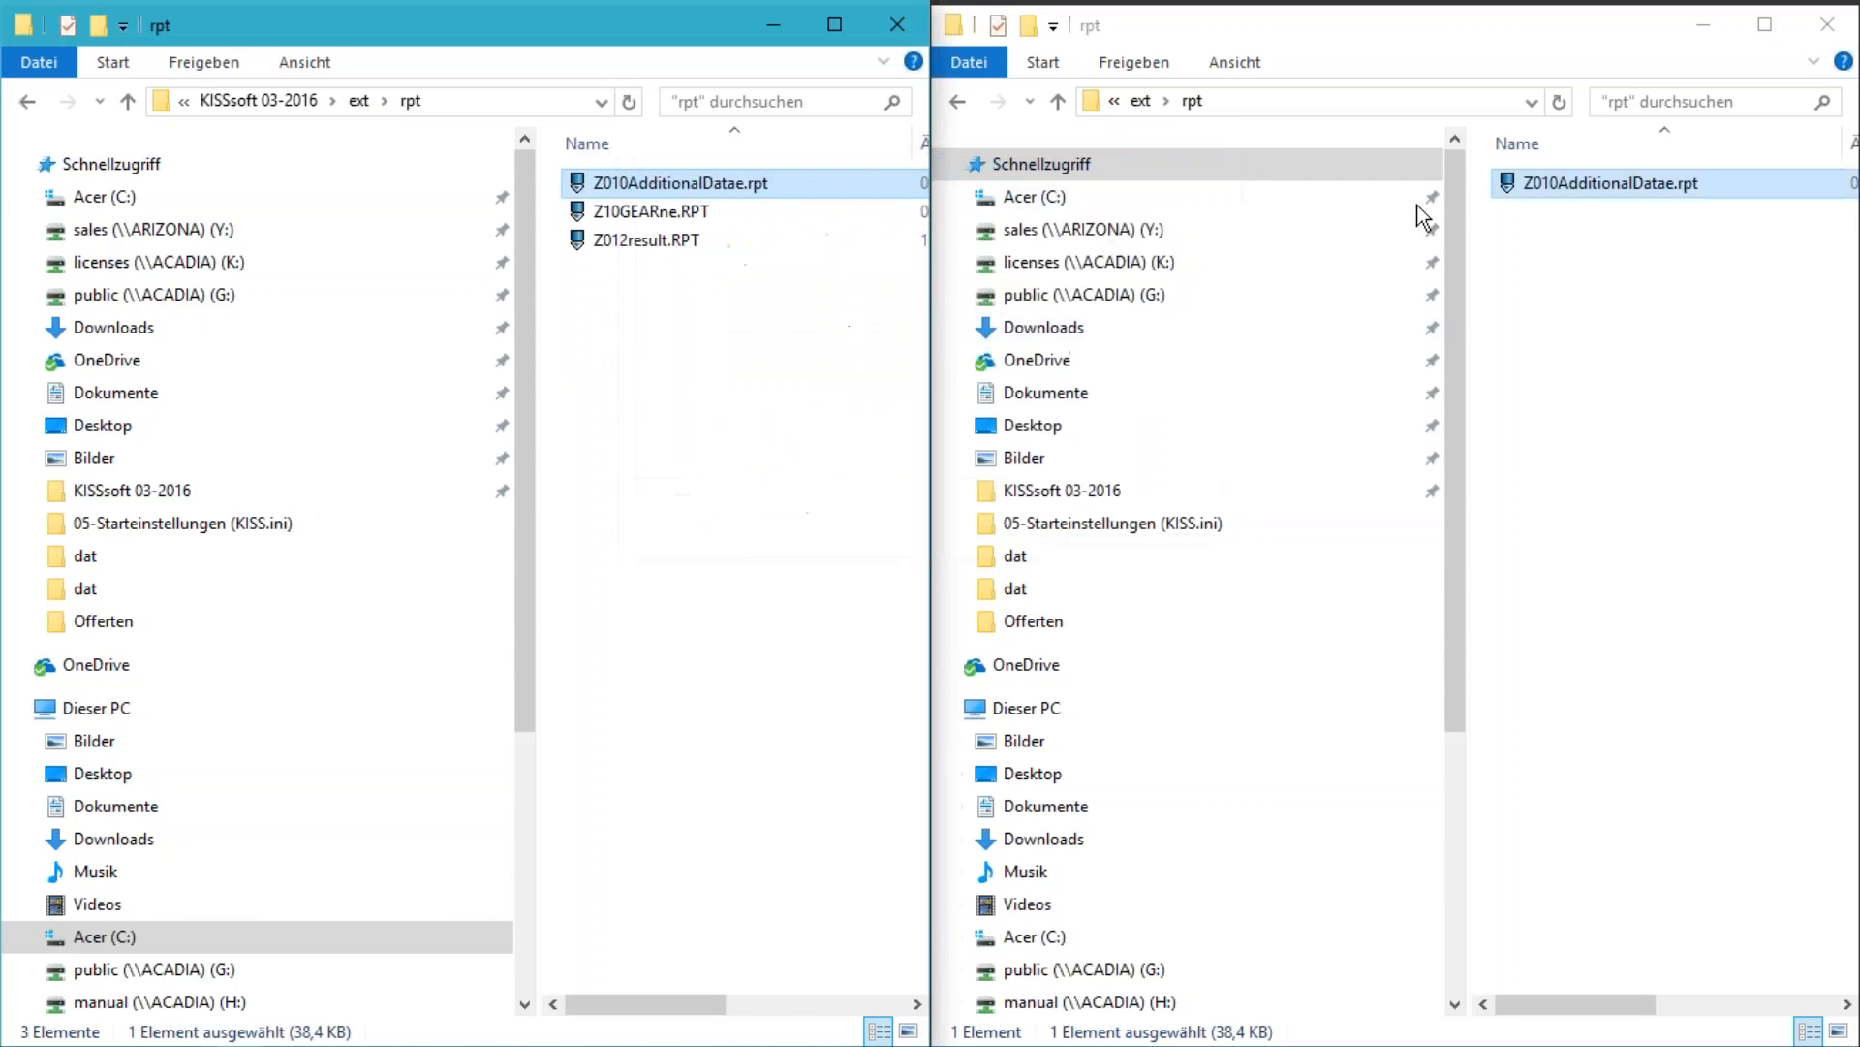
Copy Z012_BasicData.kui from the example's kui folder into the installation's ext\kui folder, granting administrator permission
left_click(955, 103)
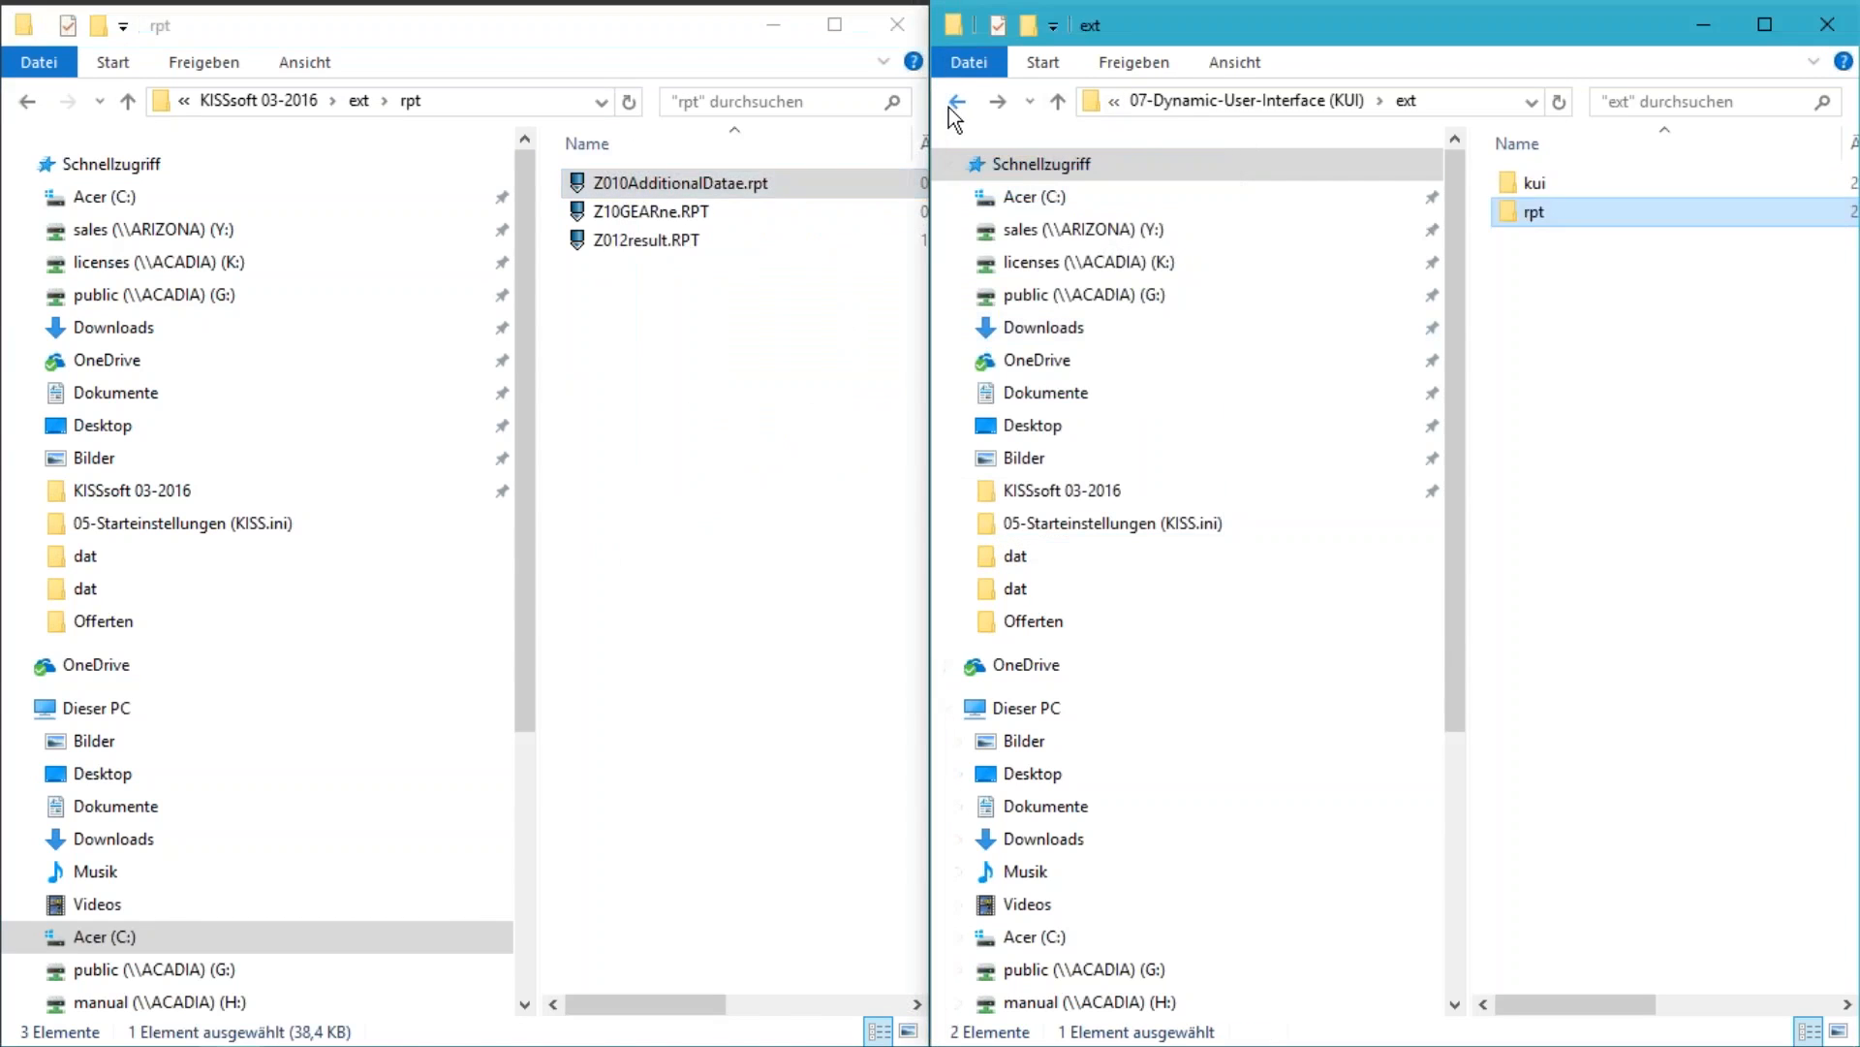
double_click(1541, 182)
left_click(1579, 189)
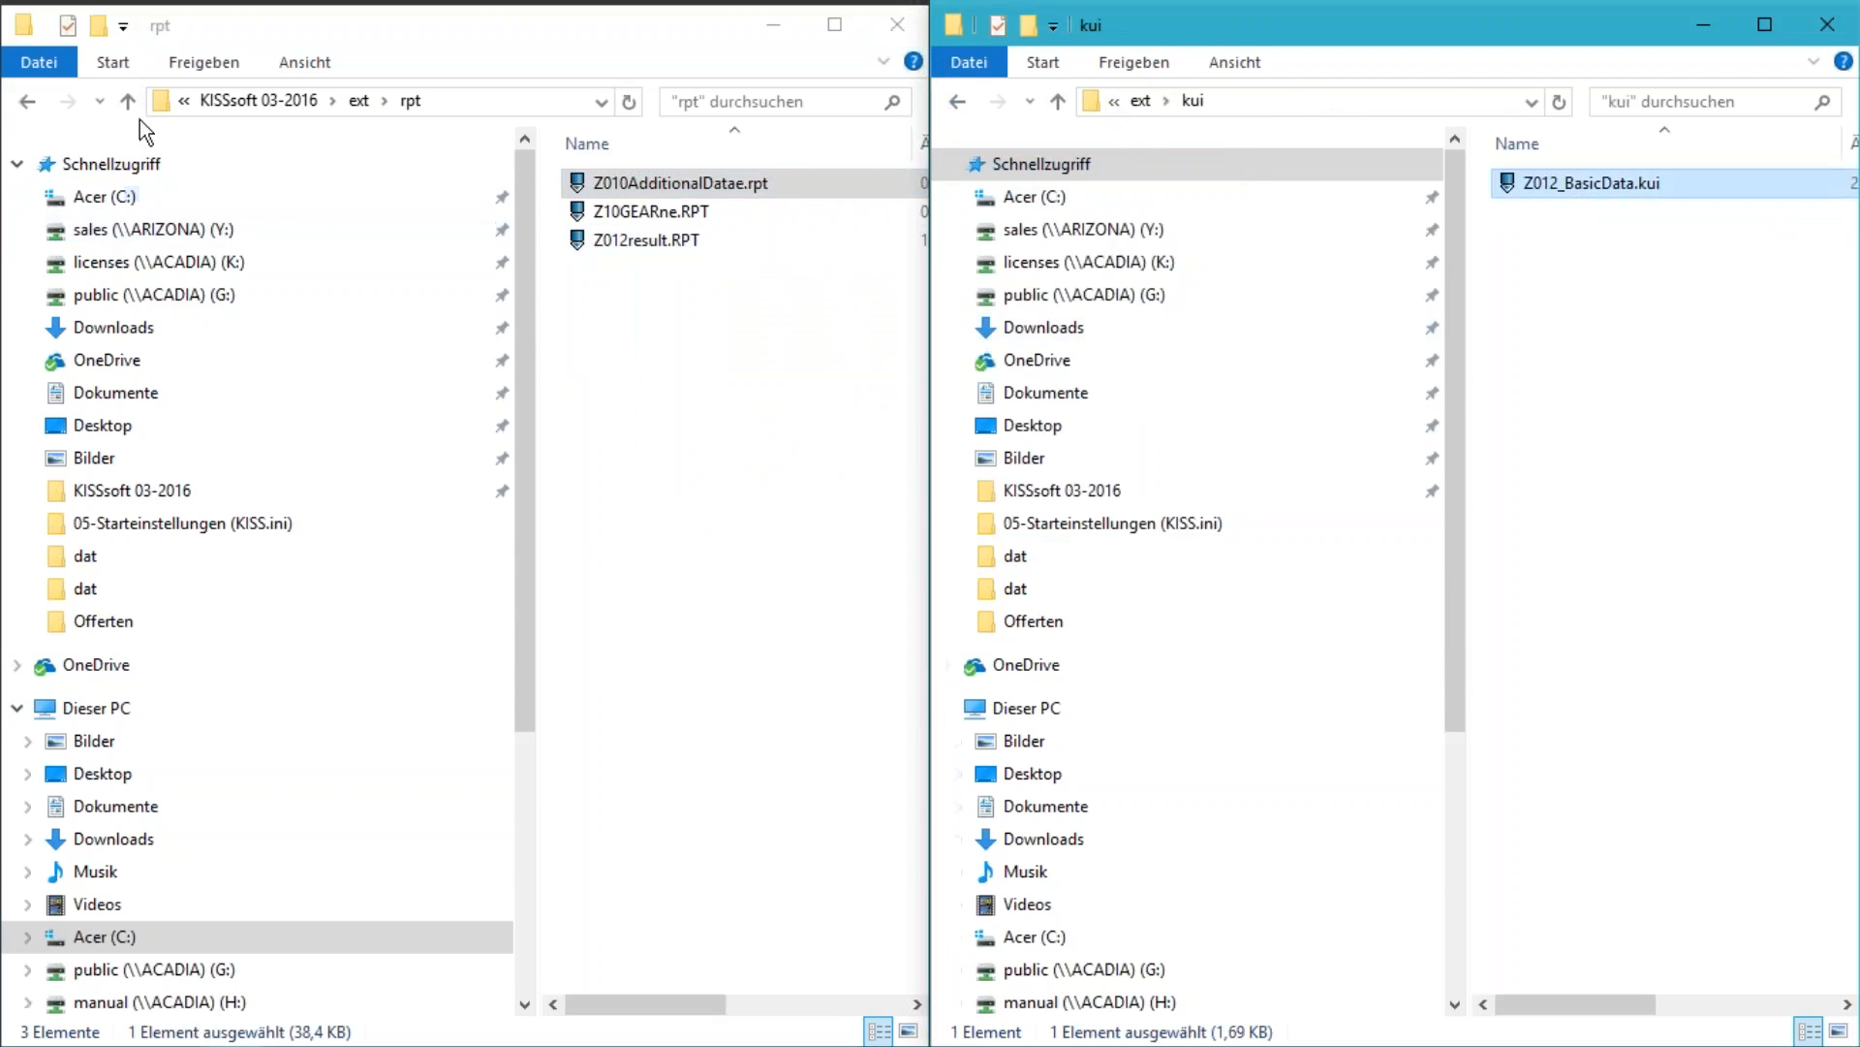
left_click(24, 107)
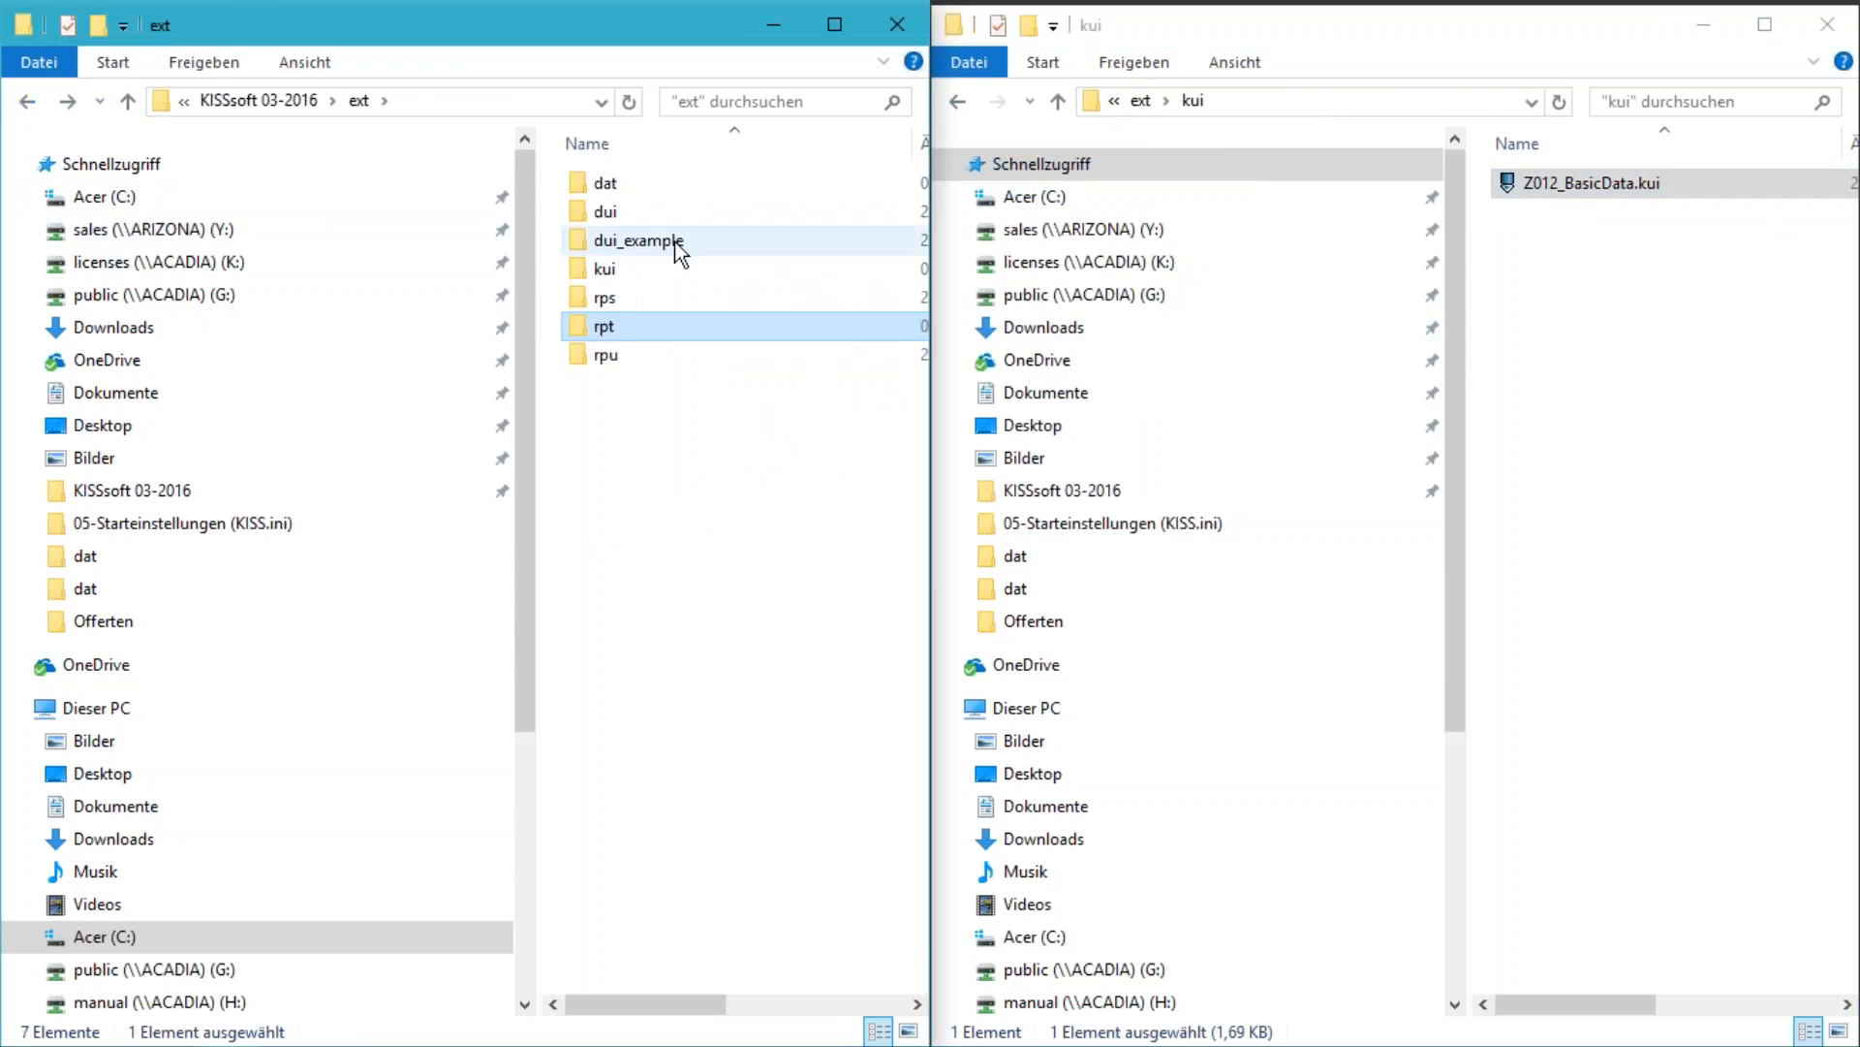
double_click(606, 272)
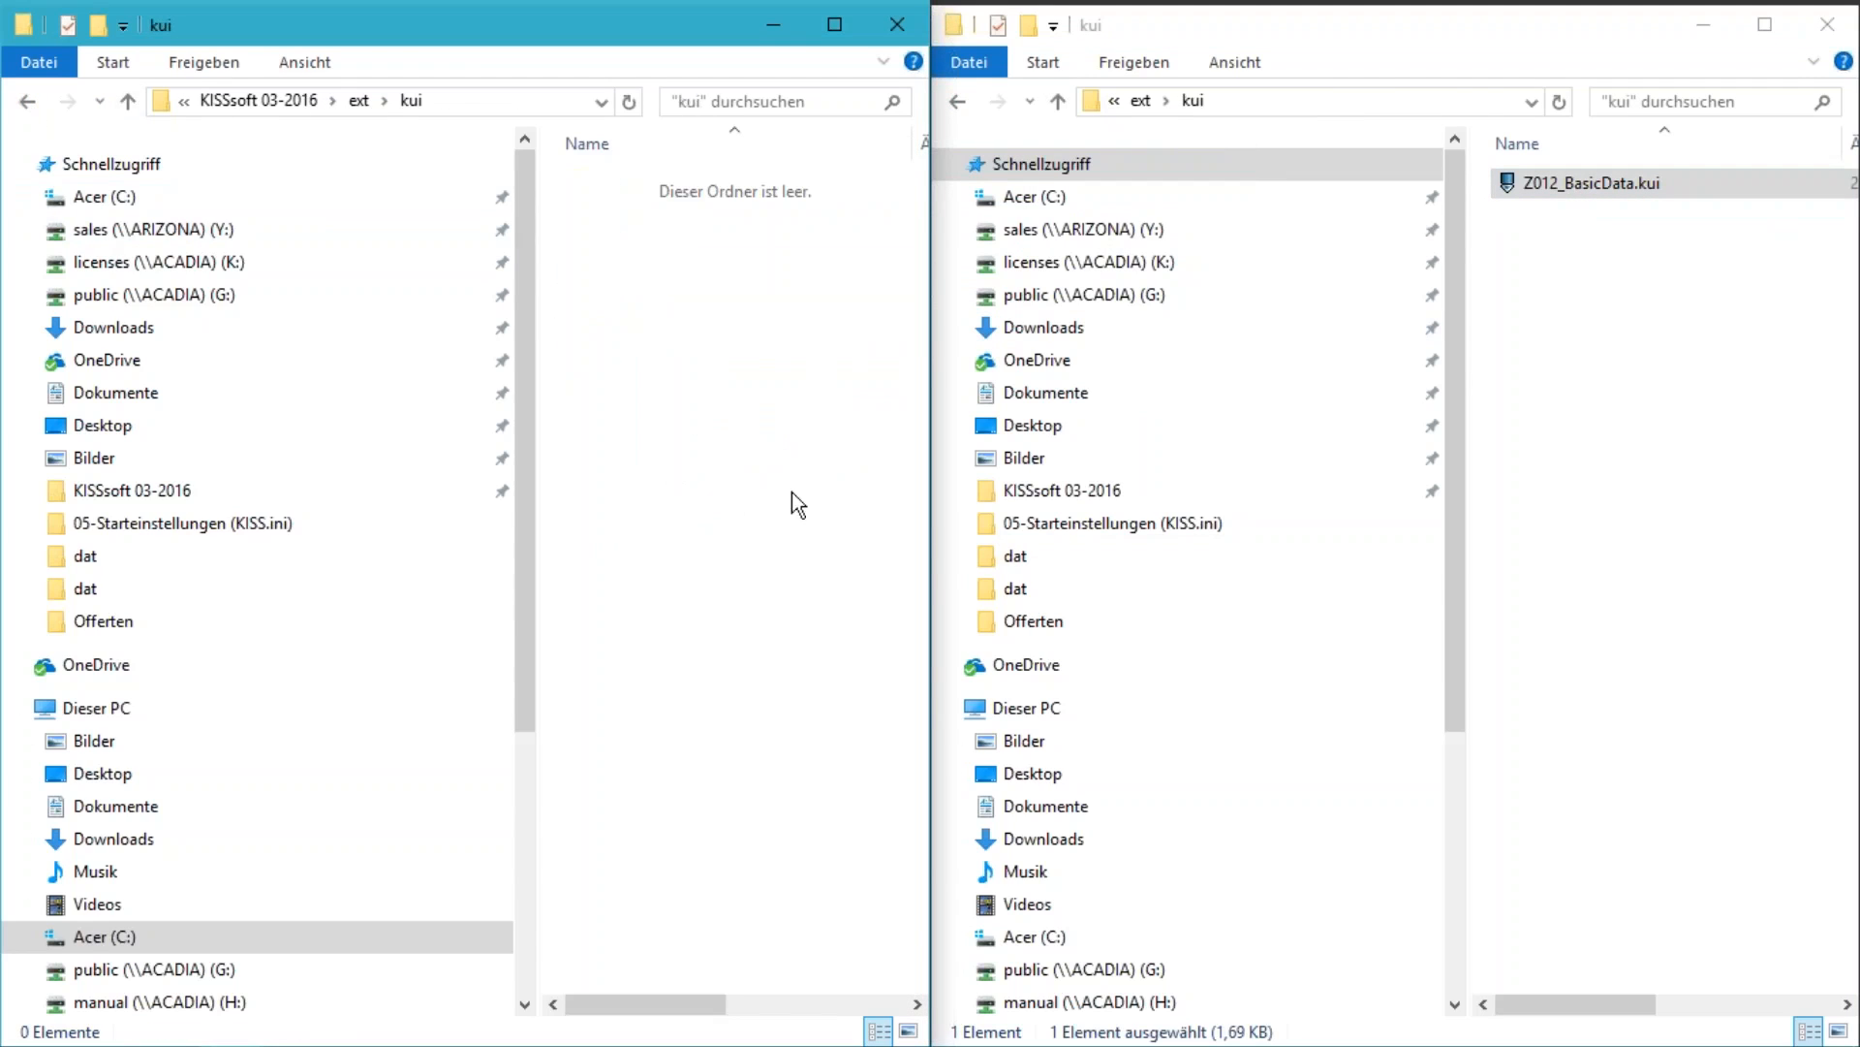
key("ctrl+v")
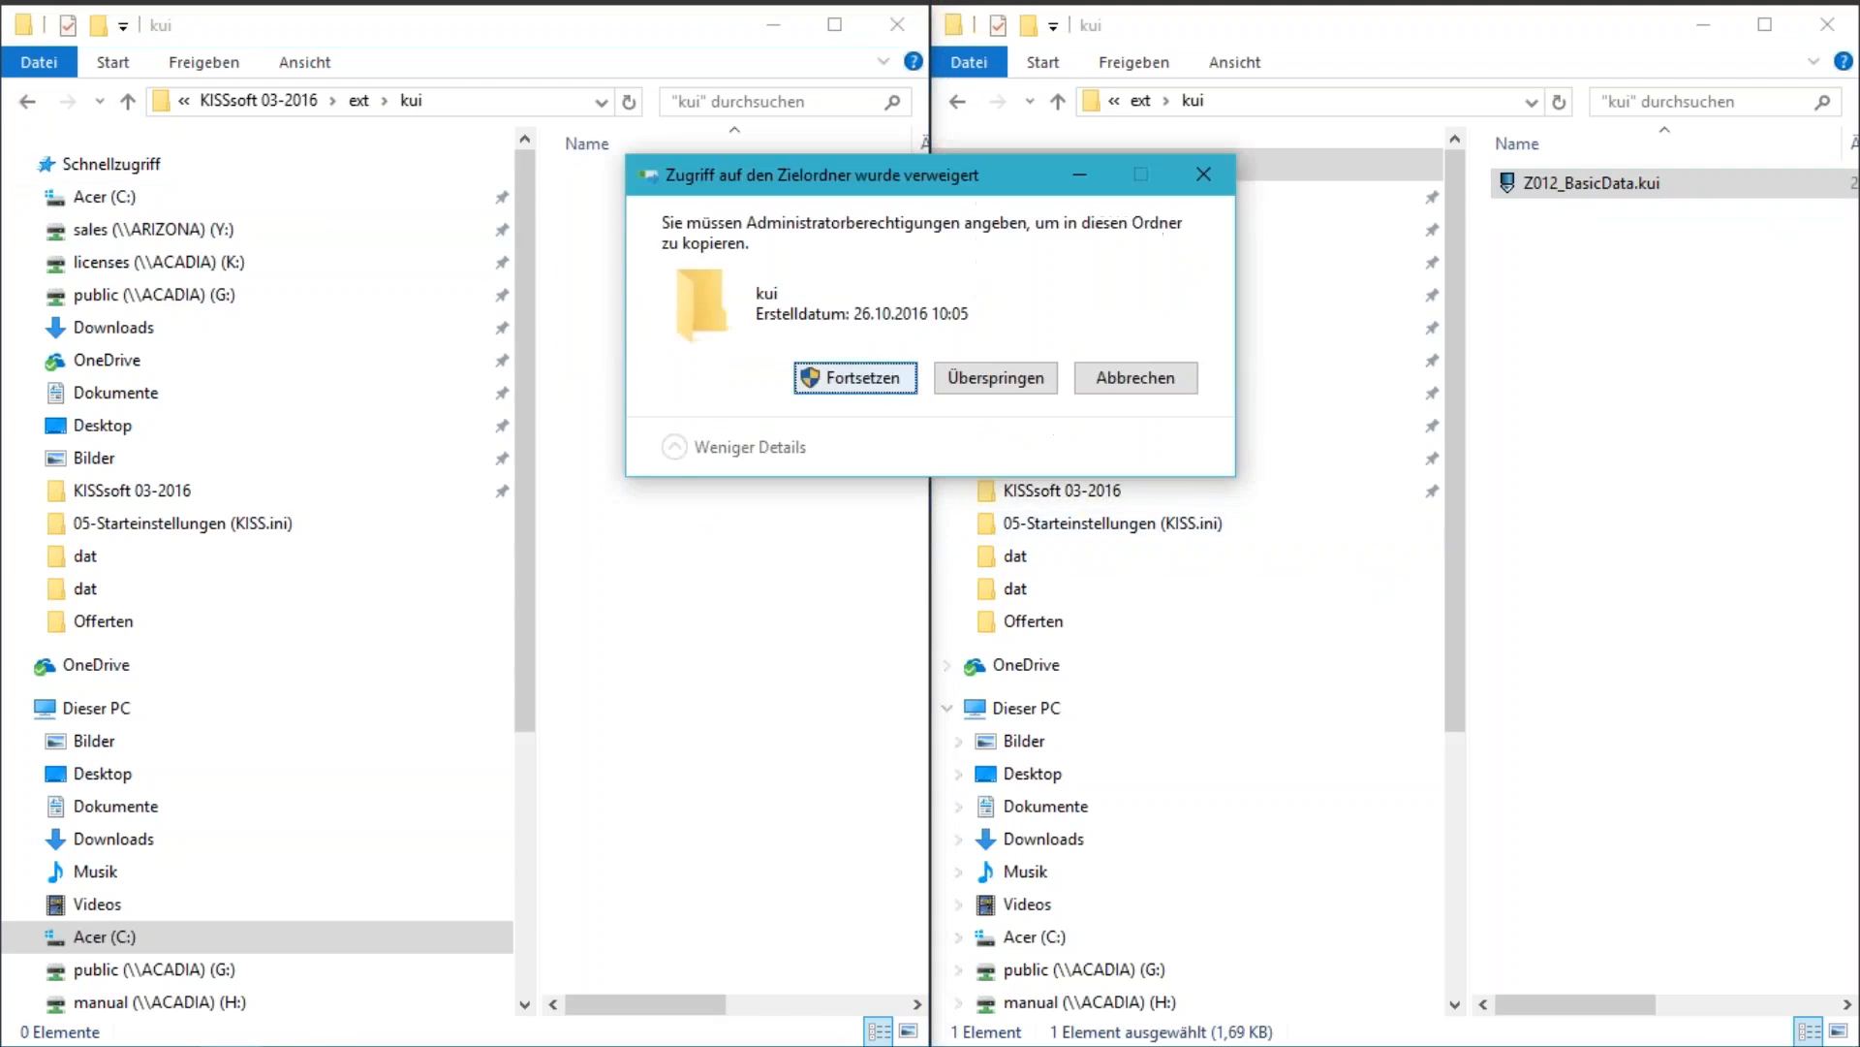
left_click(872, 376)
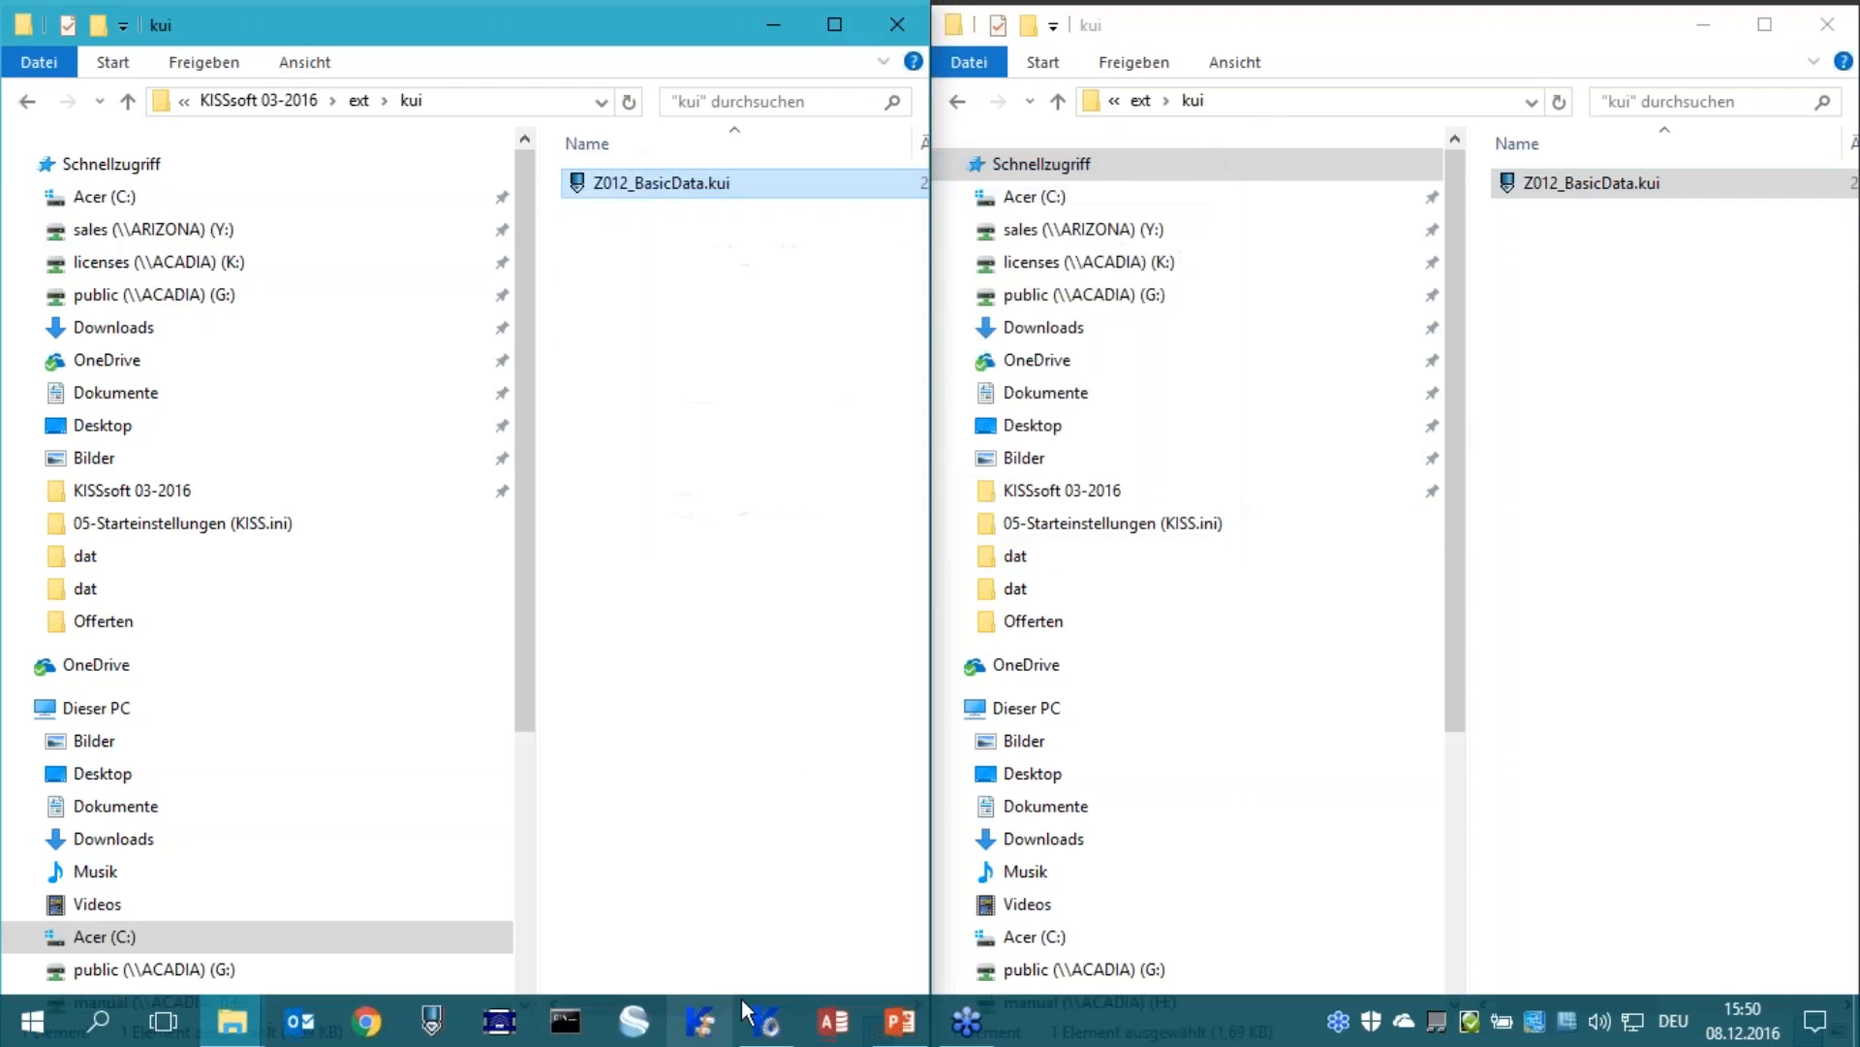
Switch to KISSsoft and try to refresh the interface by loading the CylGearPair 3 example and reloading CylGearPair 1
left_click(765, 1022)
double_click(145, 863)
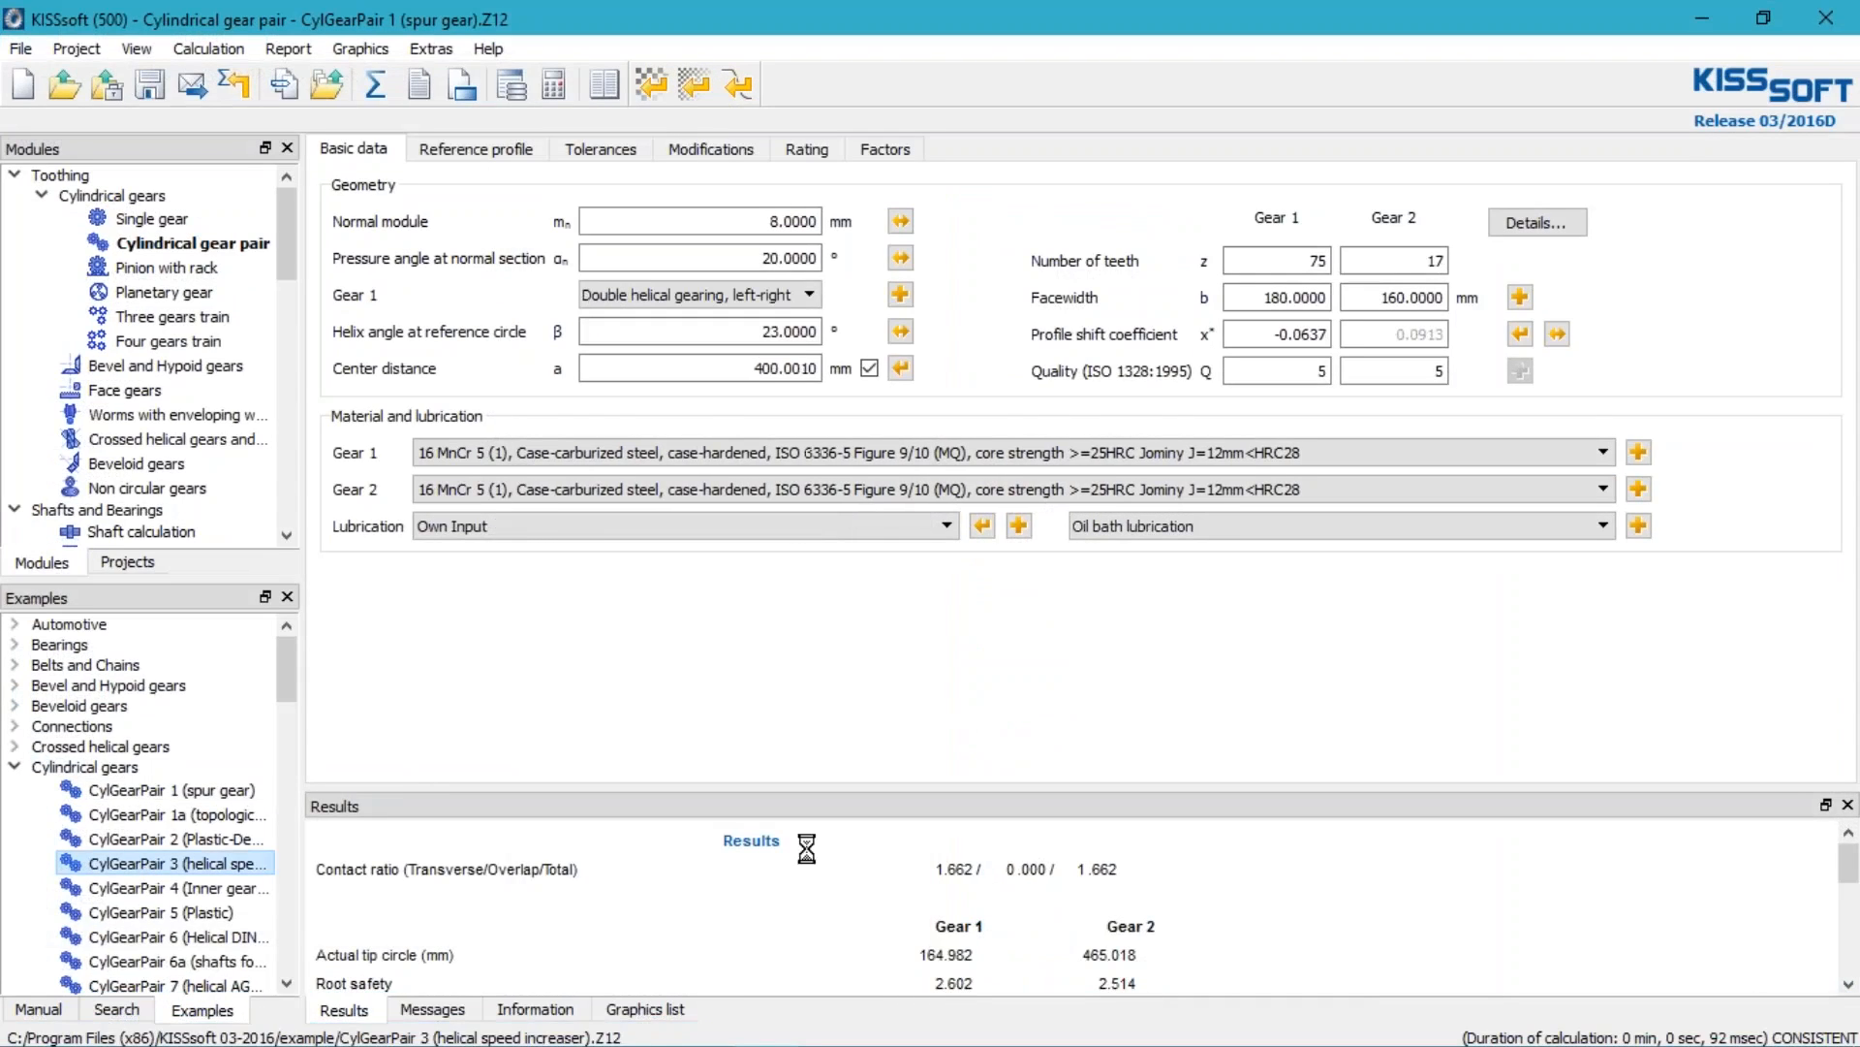
double_click(145, 790)
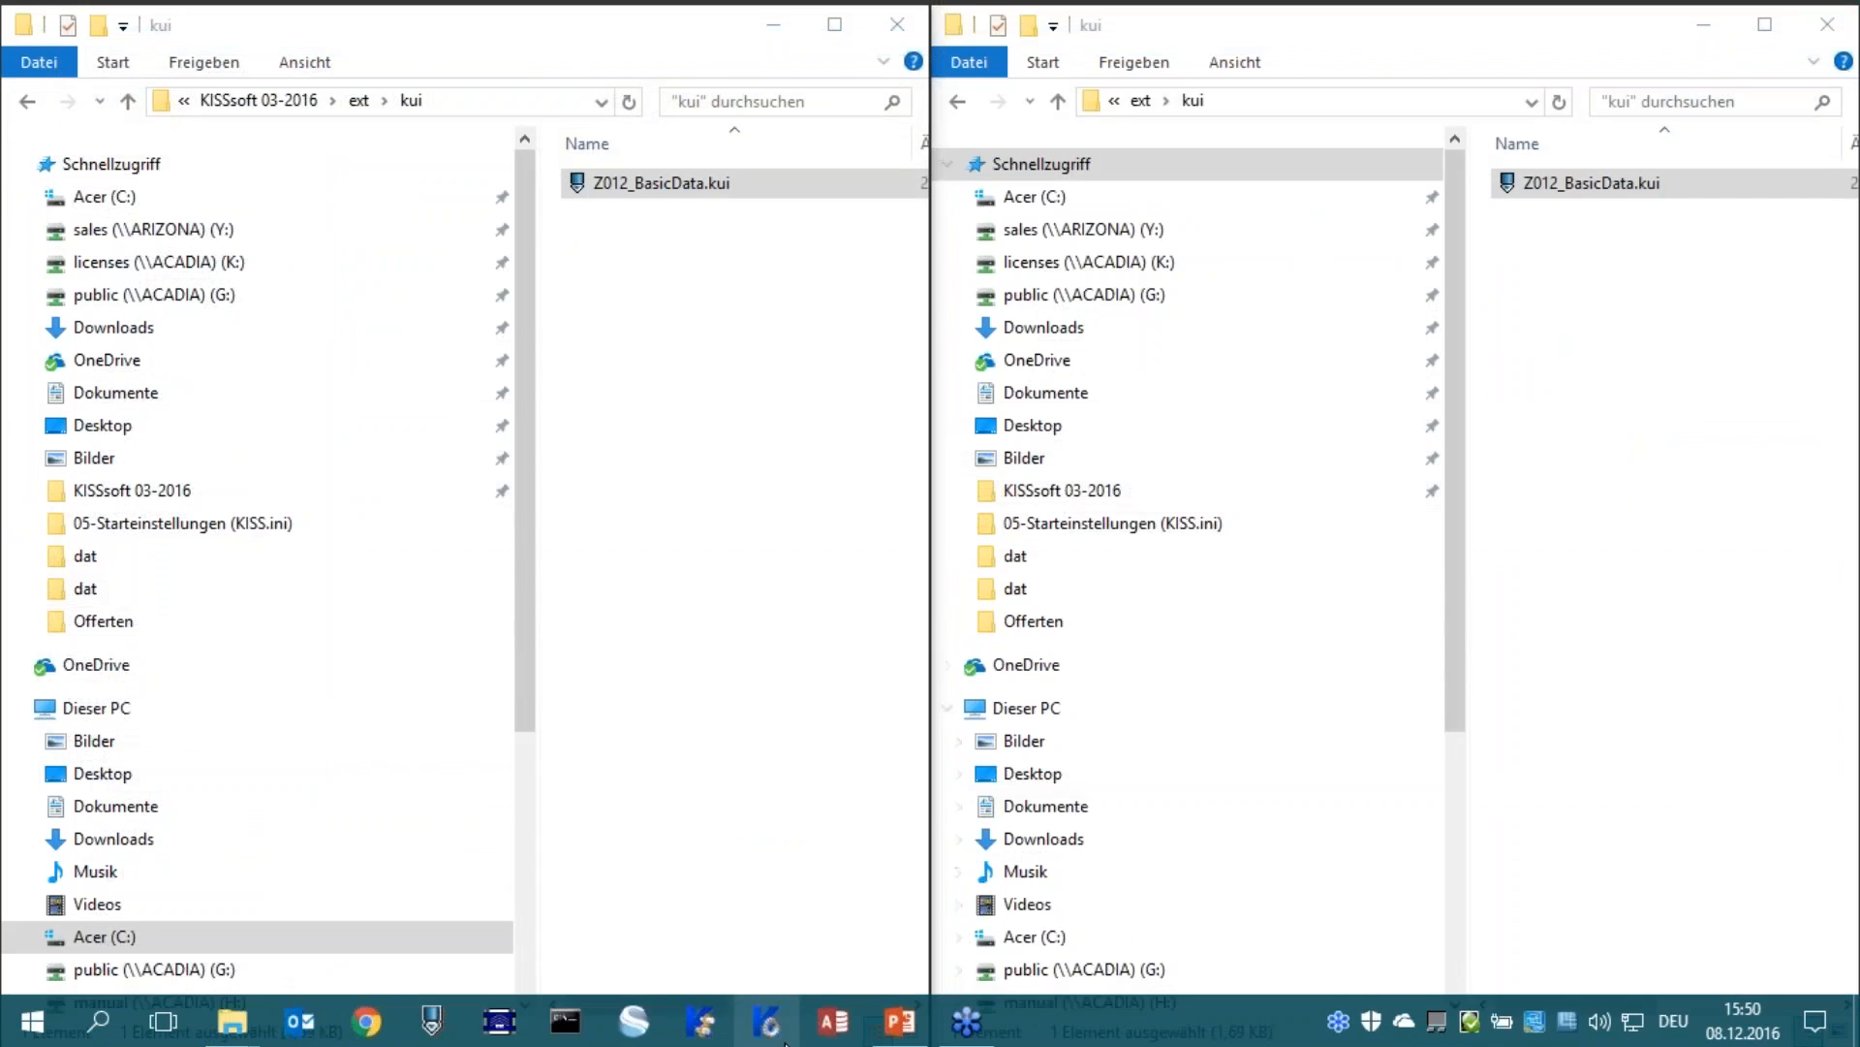
Restart KISSsoft, accept the test-version notice and set the interface language to English
left_click(766, 1022)
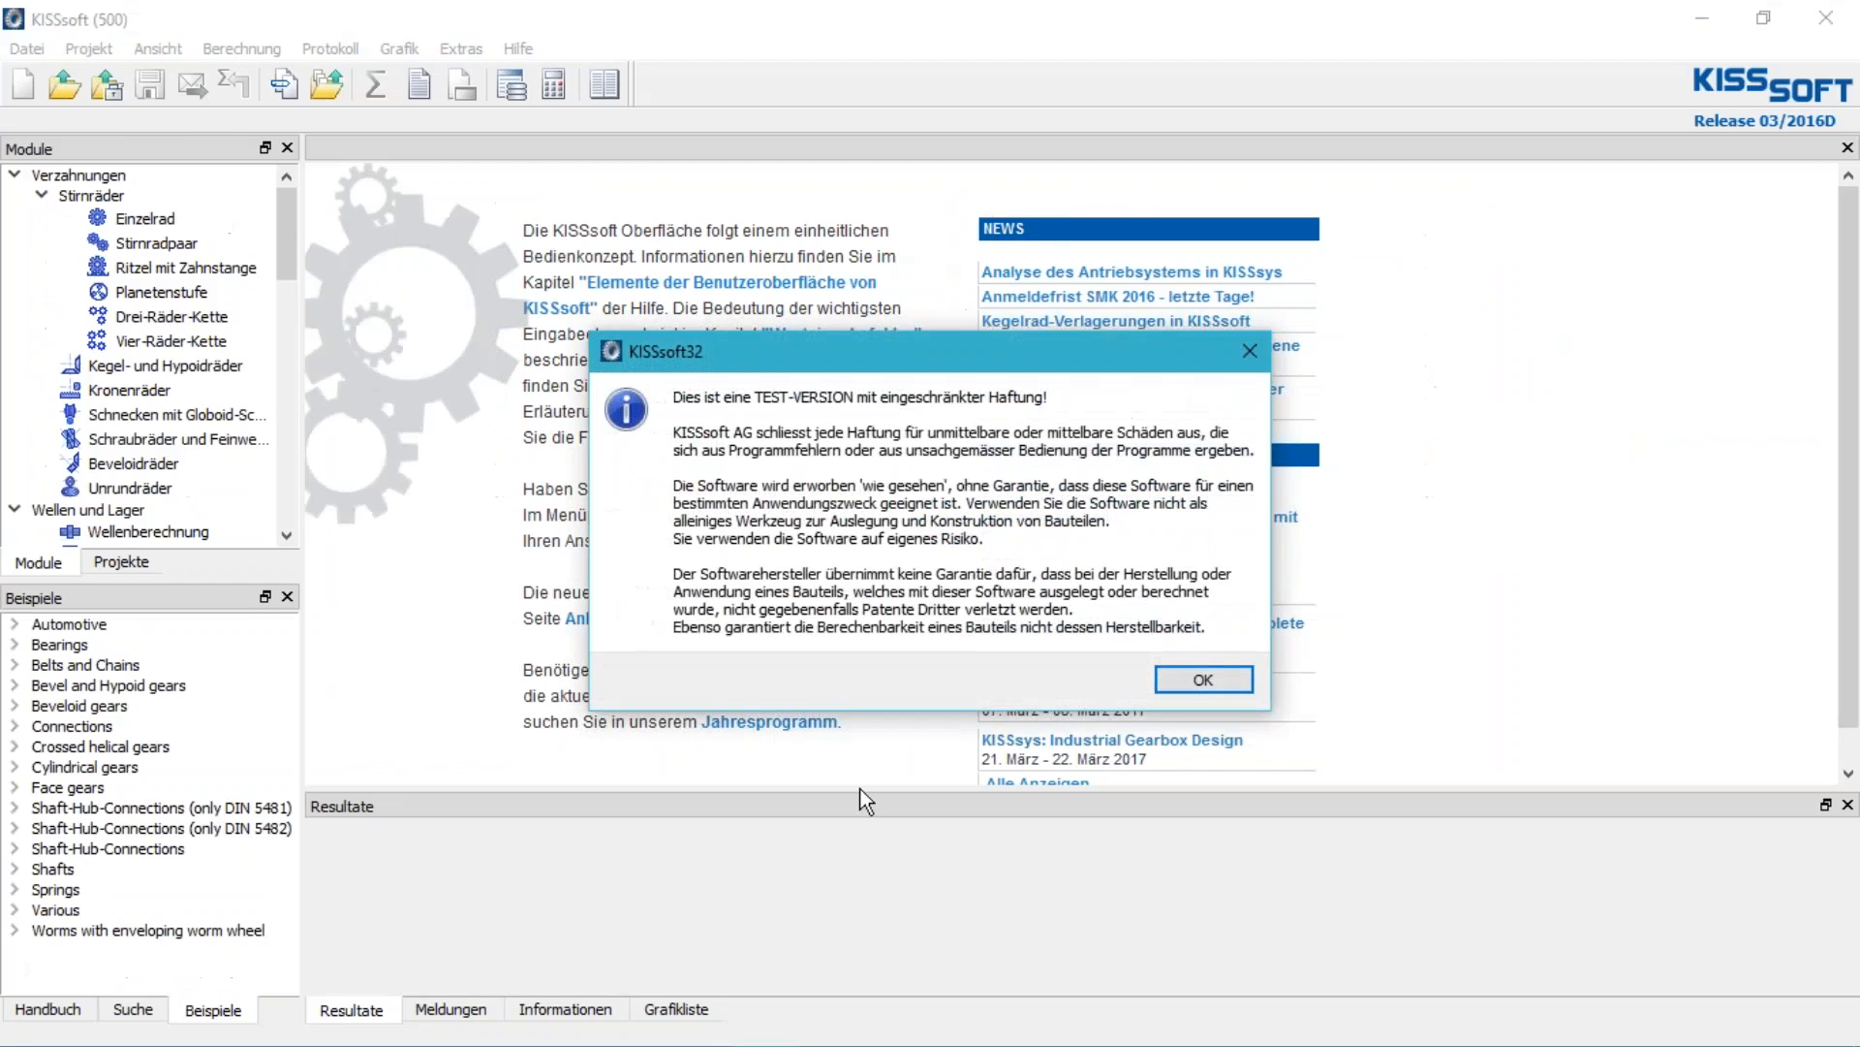
left_click(1203, 677)
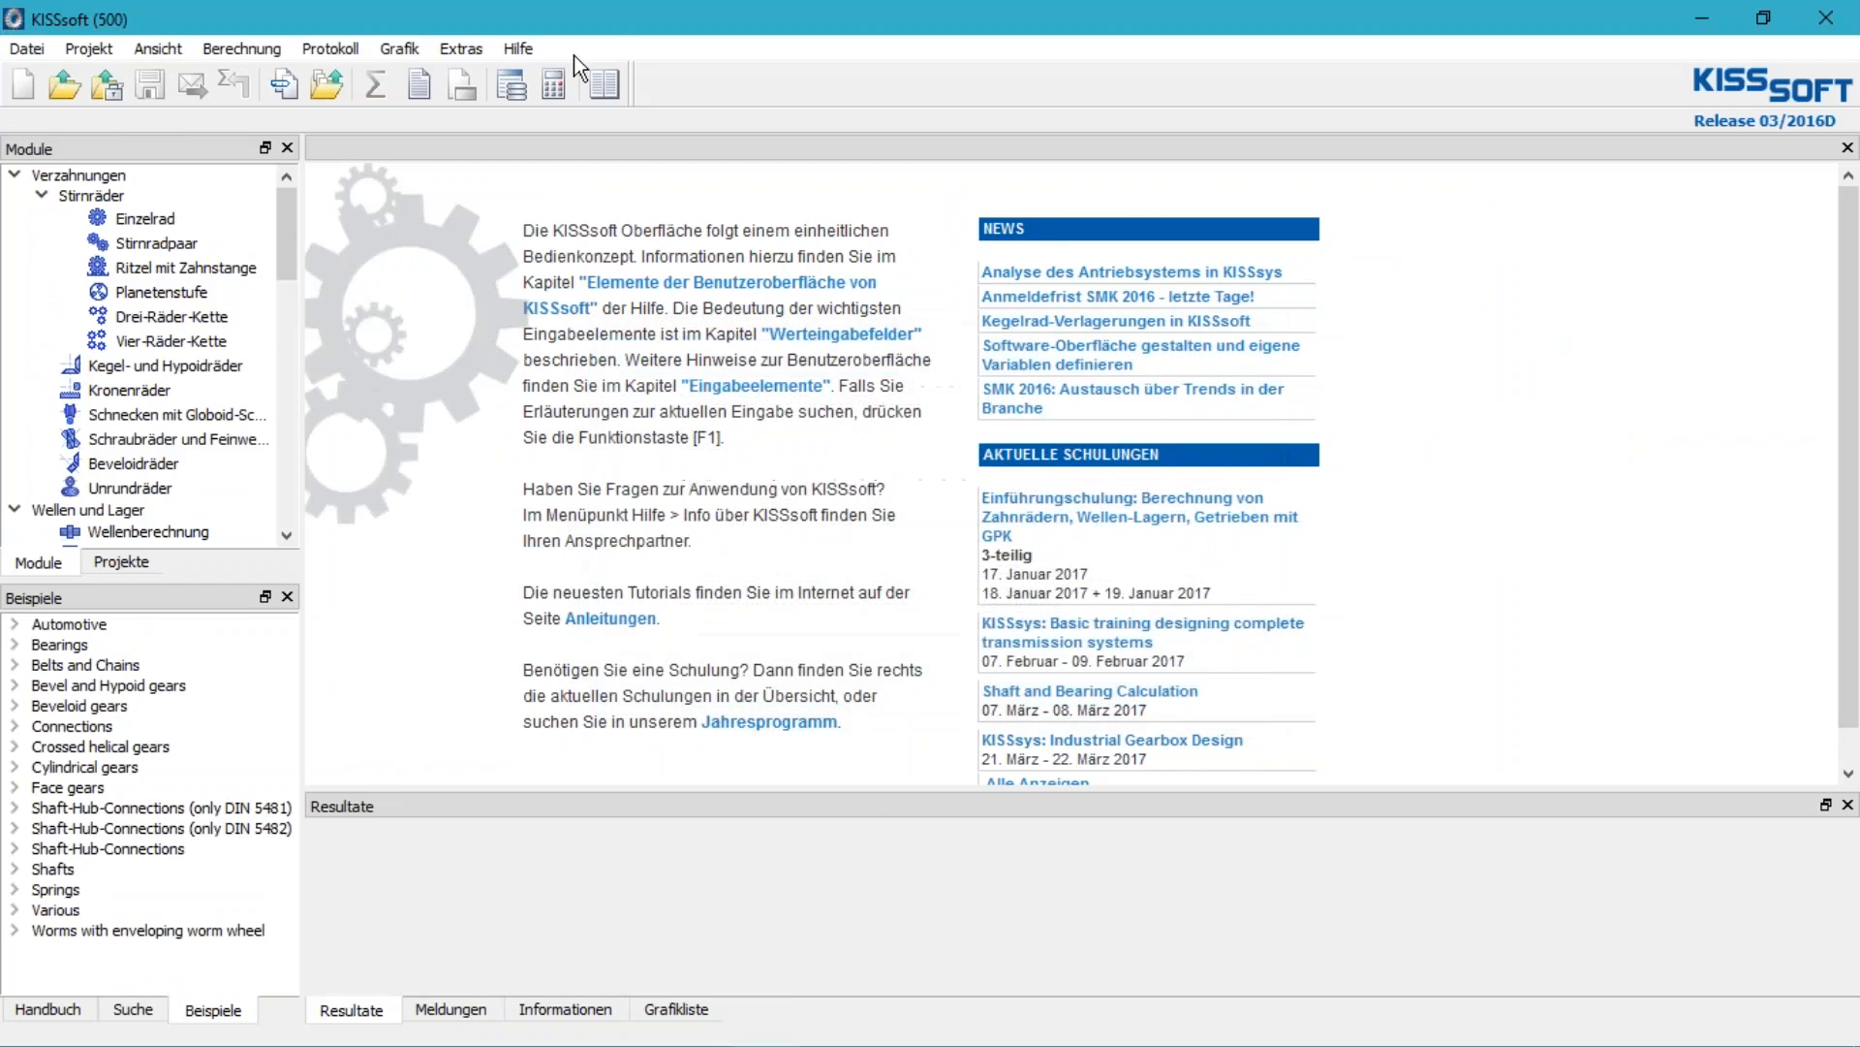
left_click(464, 49)
mouse_move(524, 291)
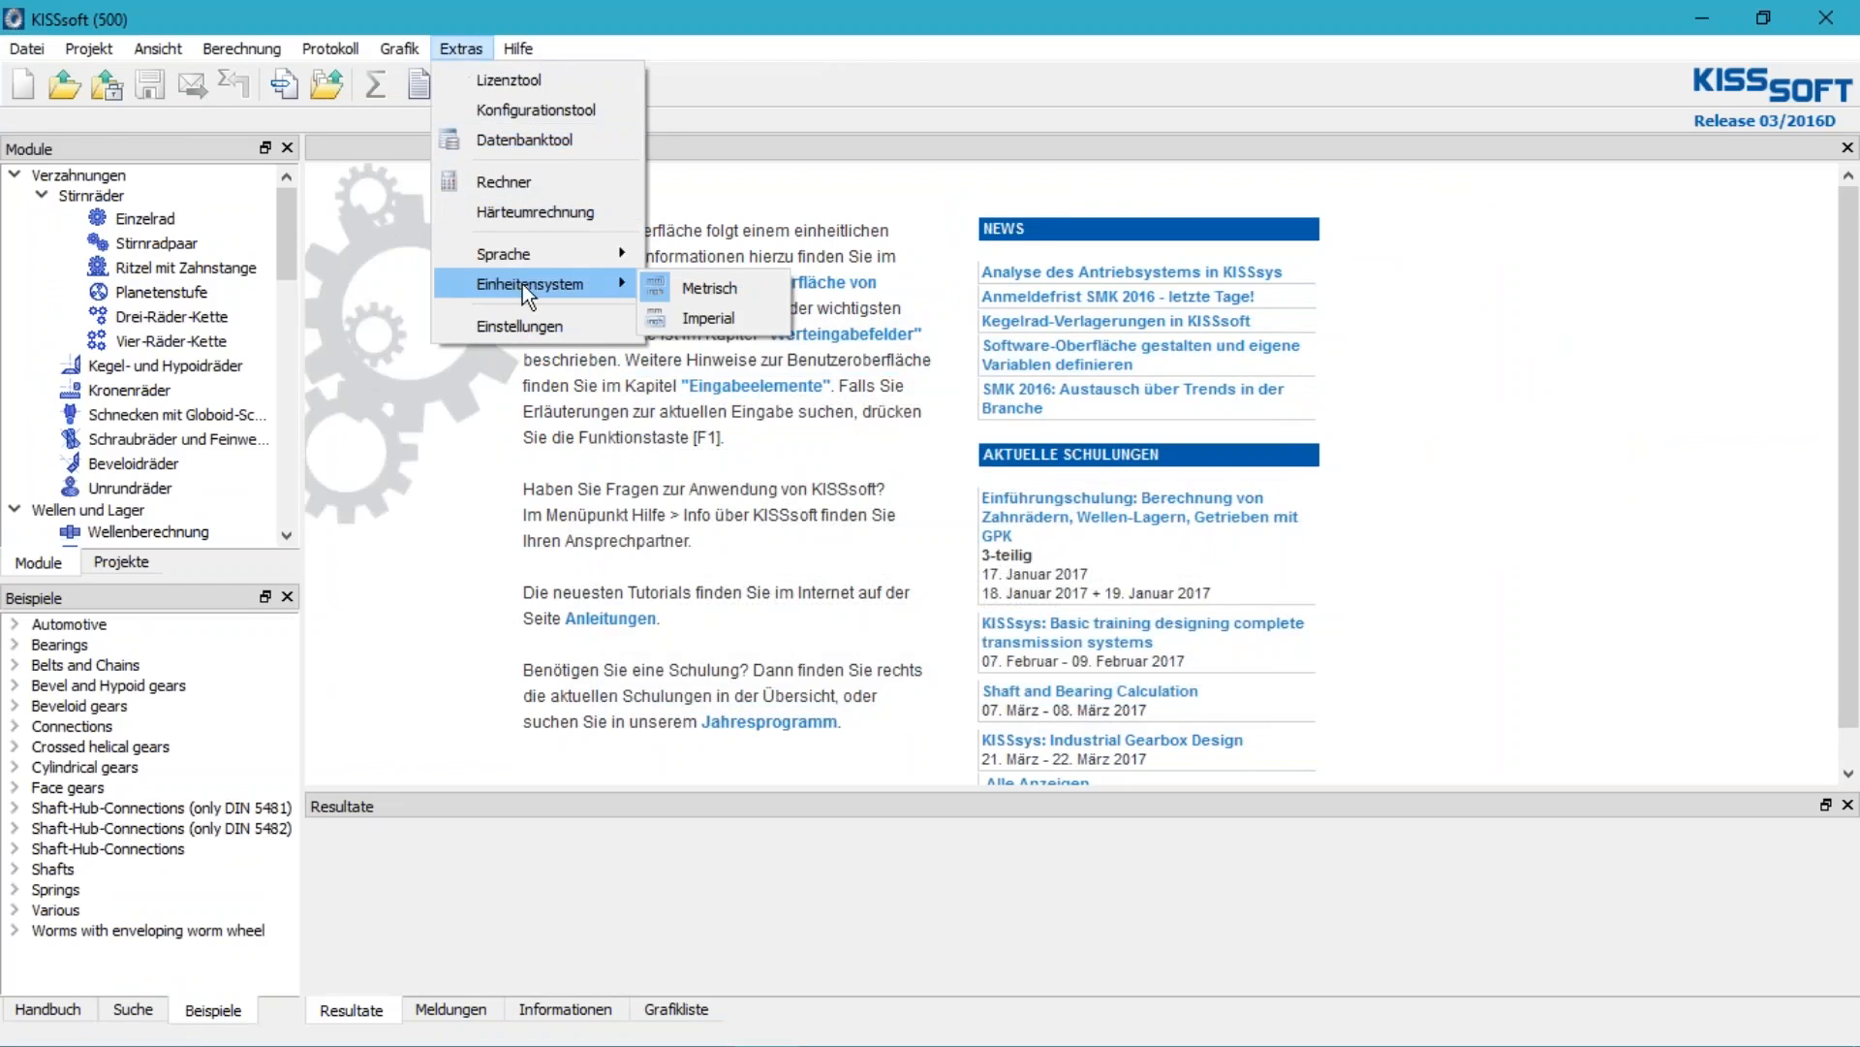
mouse_move(531, 254)
left_click(717, 283)
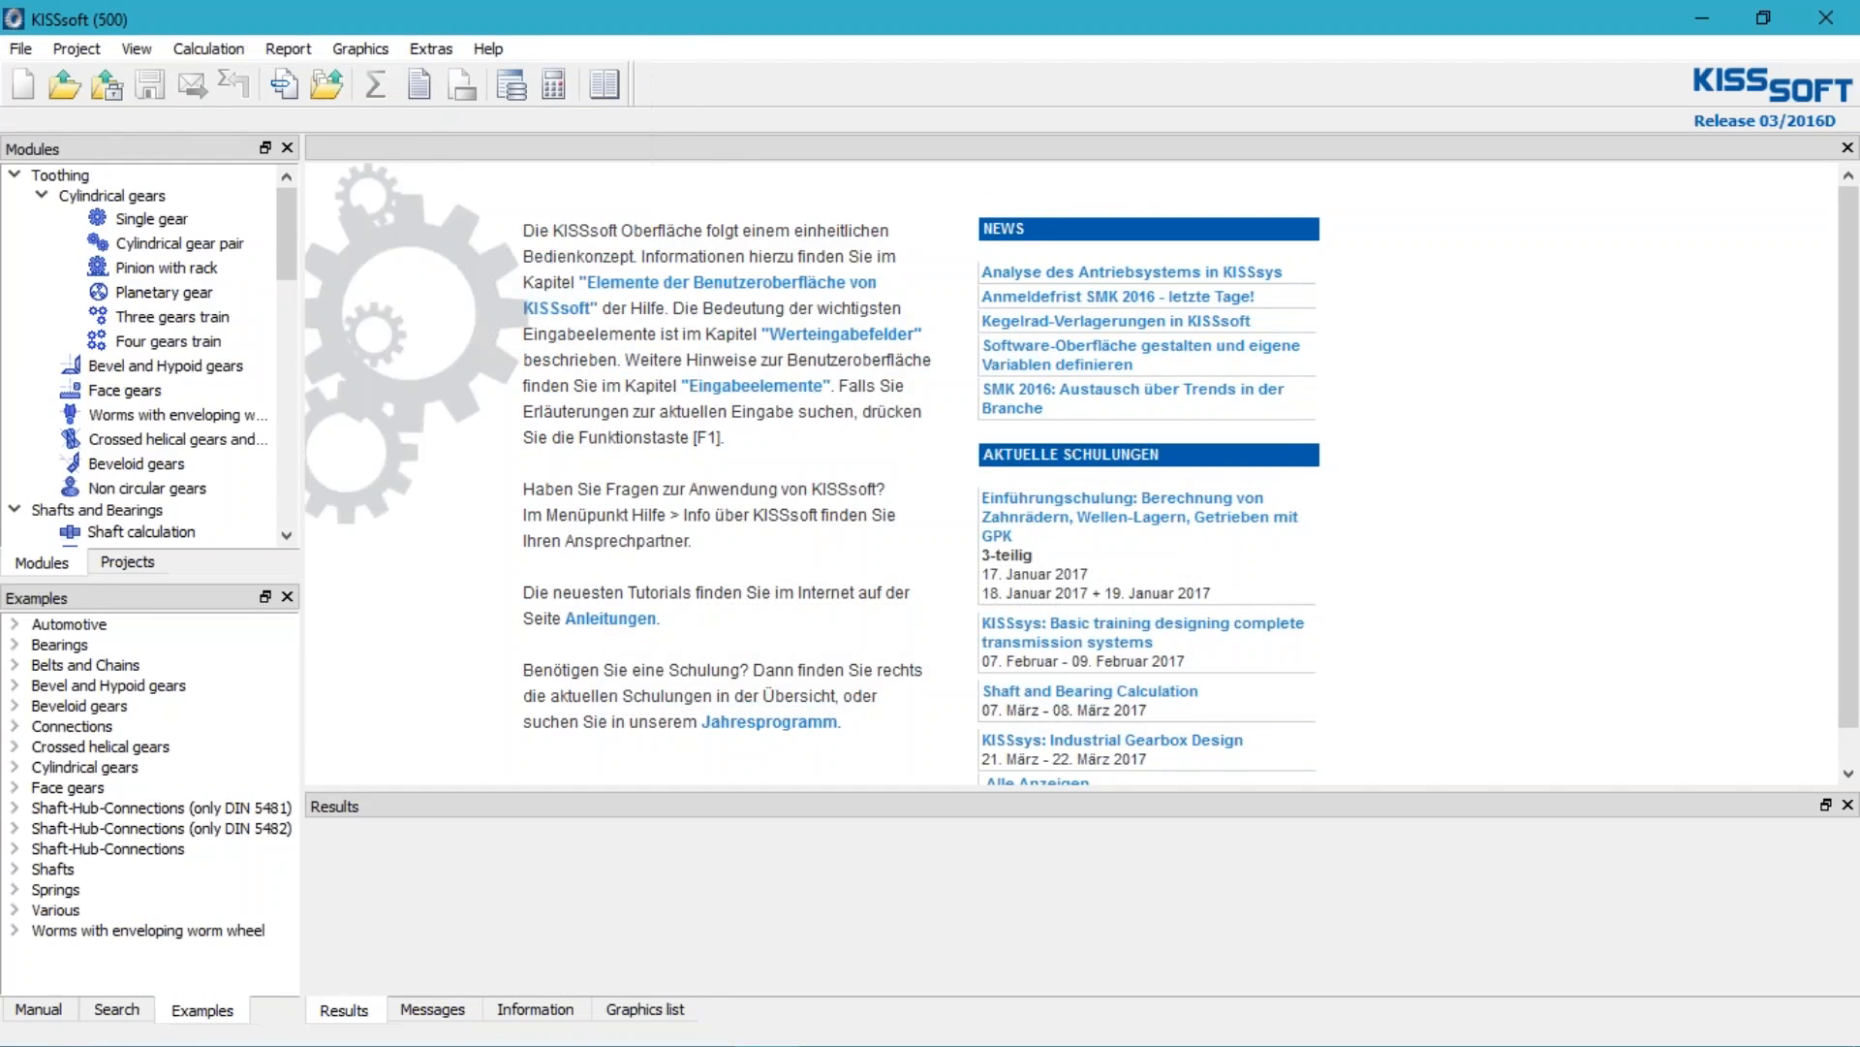
Load the CylGearPair 1 (spur gear) example and enter "Material tested and accepted on 8.12.2016" as its Material Testing text
double_click(76, 769)
double_click(140, 790)
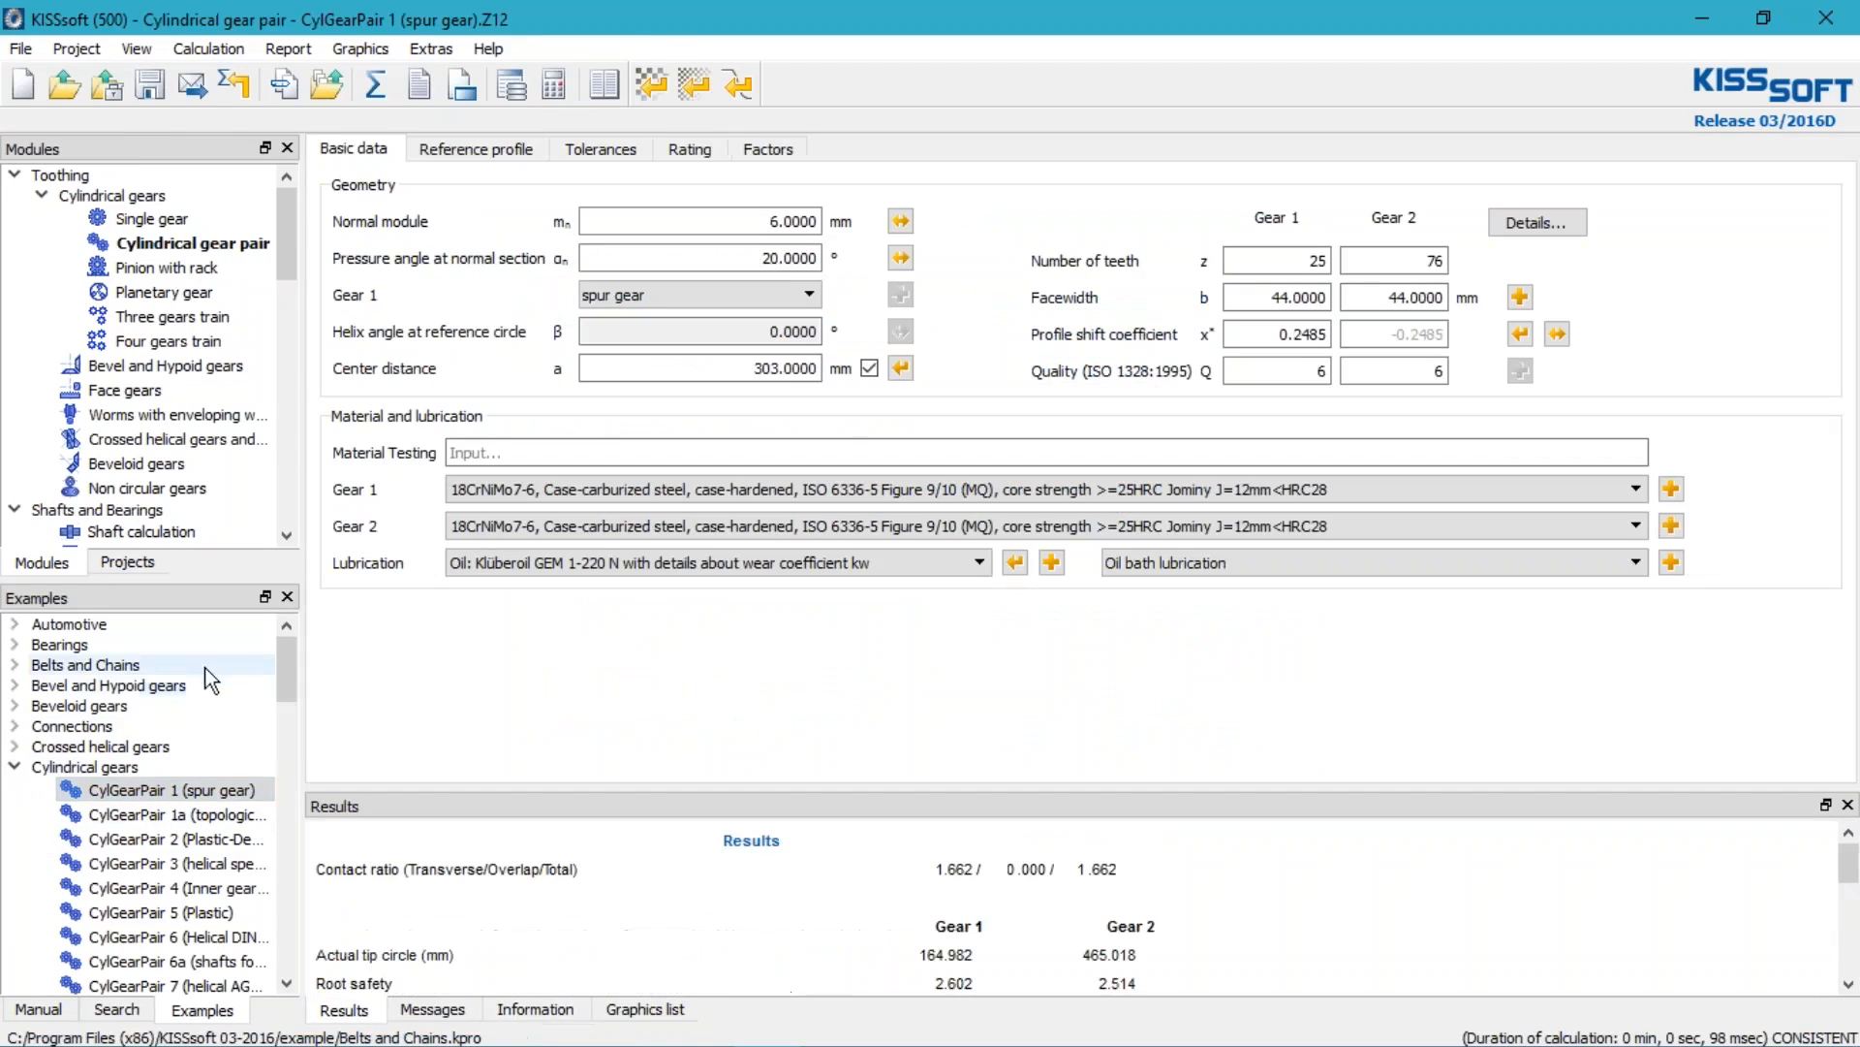
left_click(519, 449)
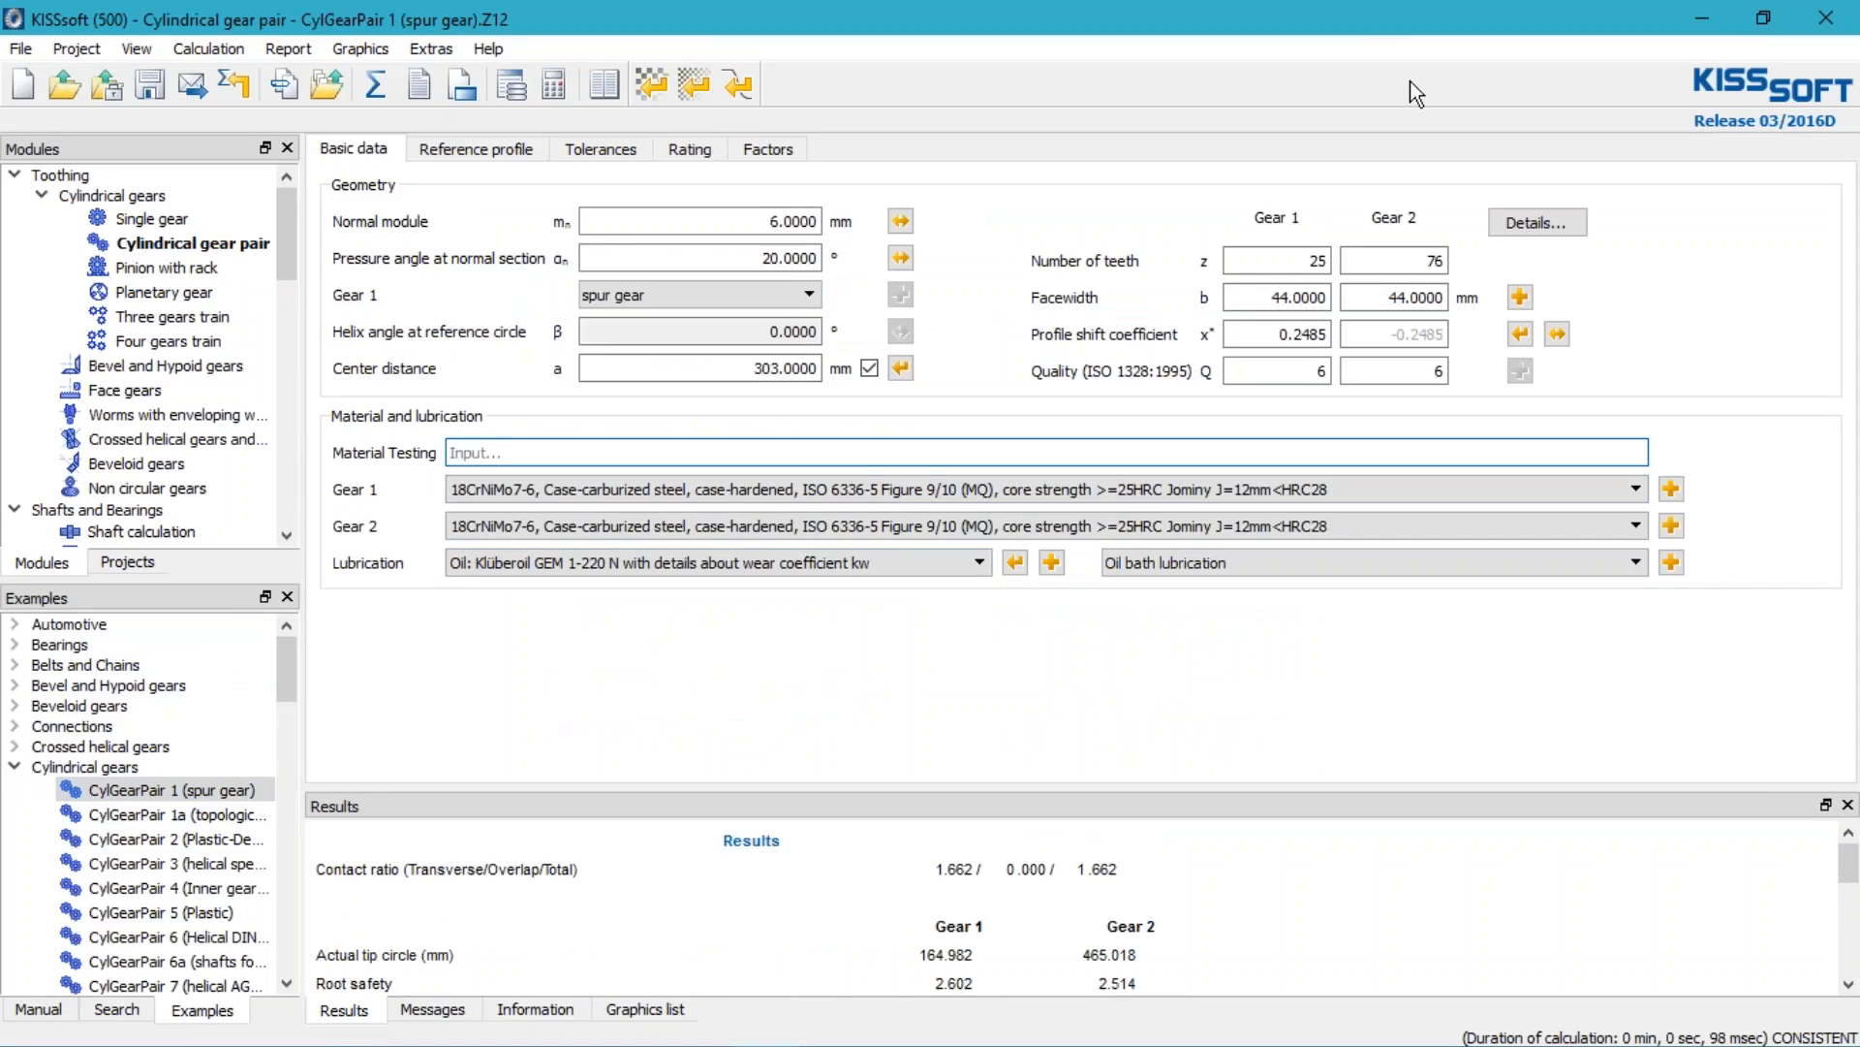
type("Material tested and accepted on")
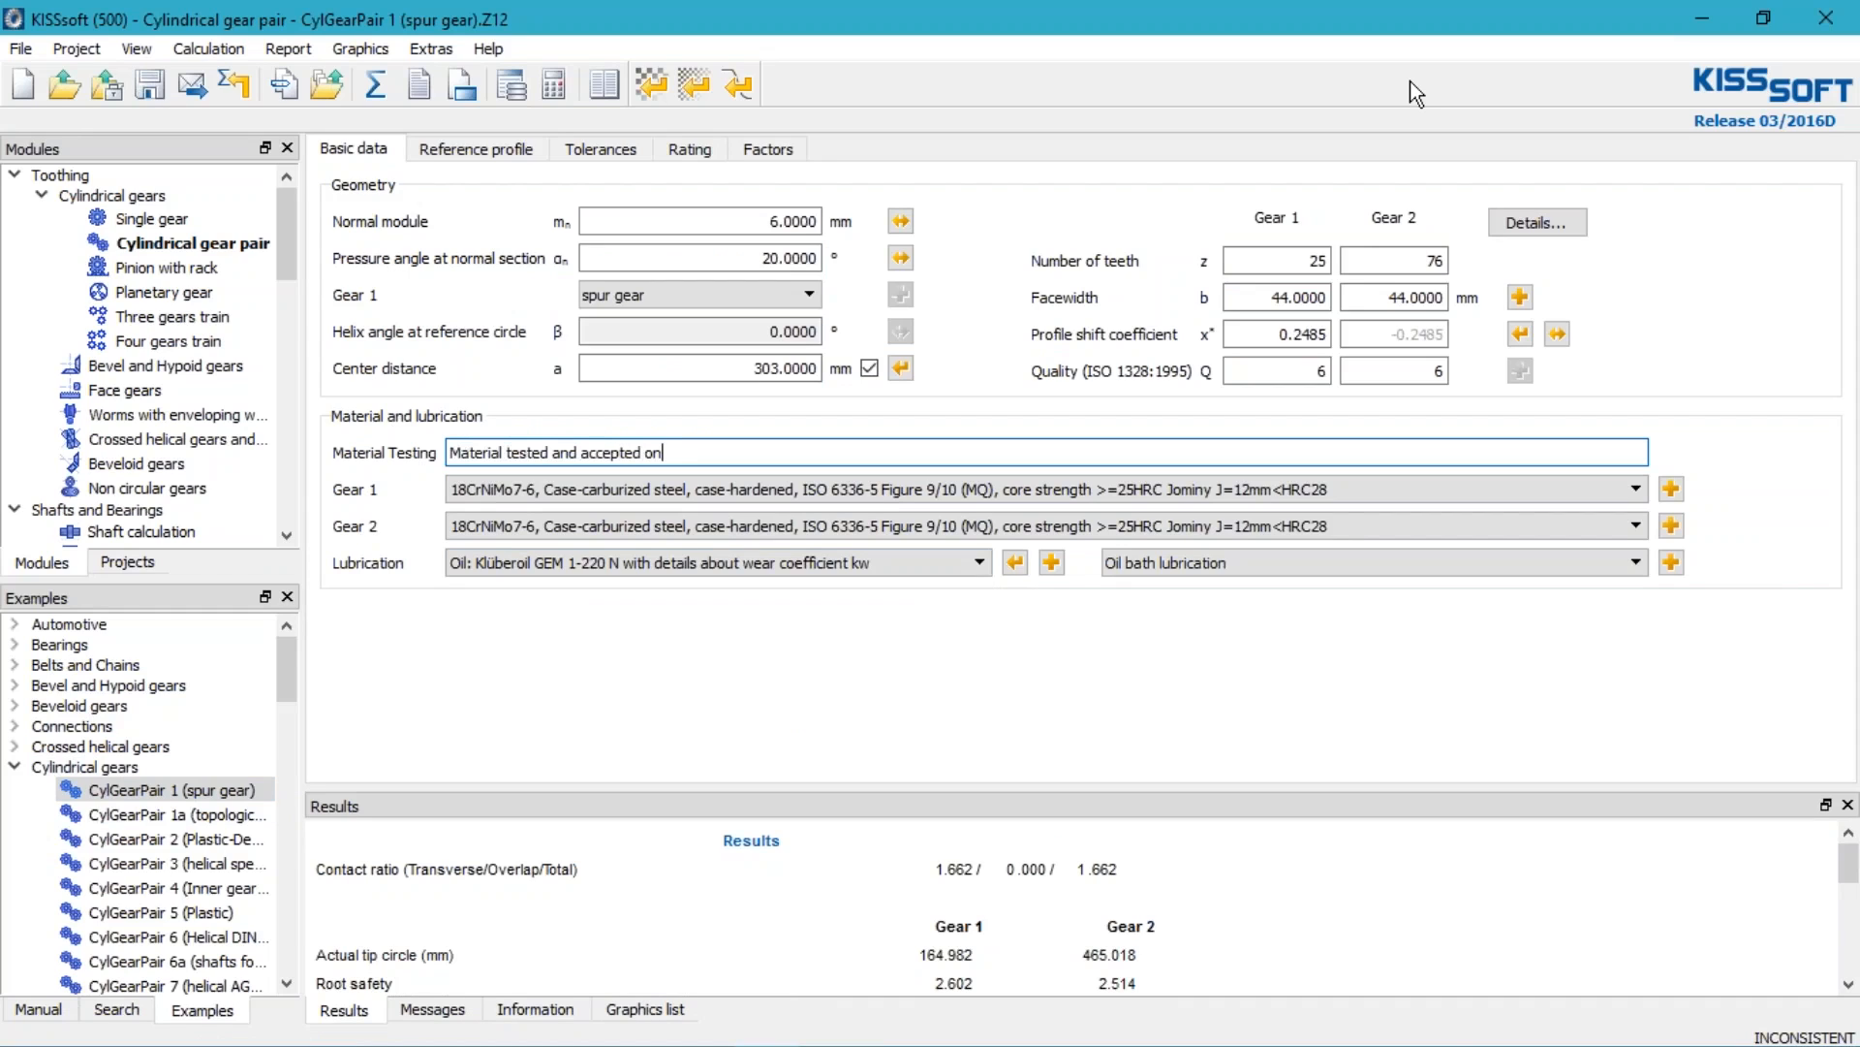
type(" 8.12.2016")
Calculate the gear pair, generate its report, check the Material testing line under Additional Data, and close the report
left_click(376, 101)
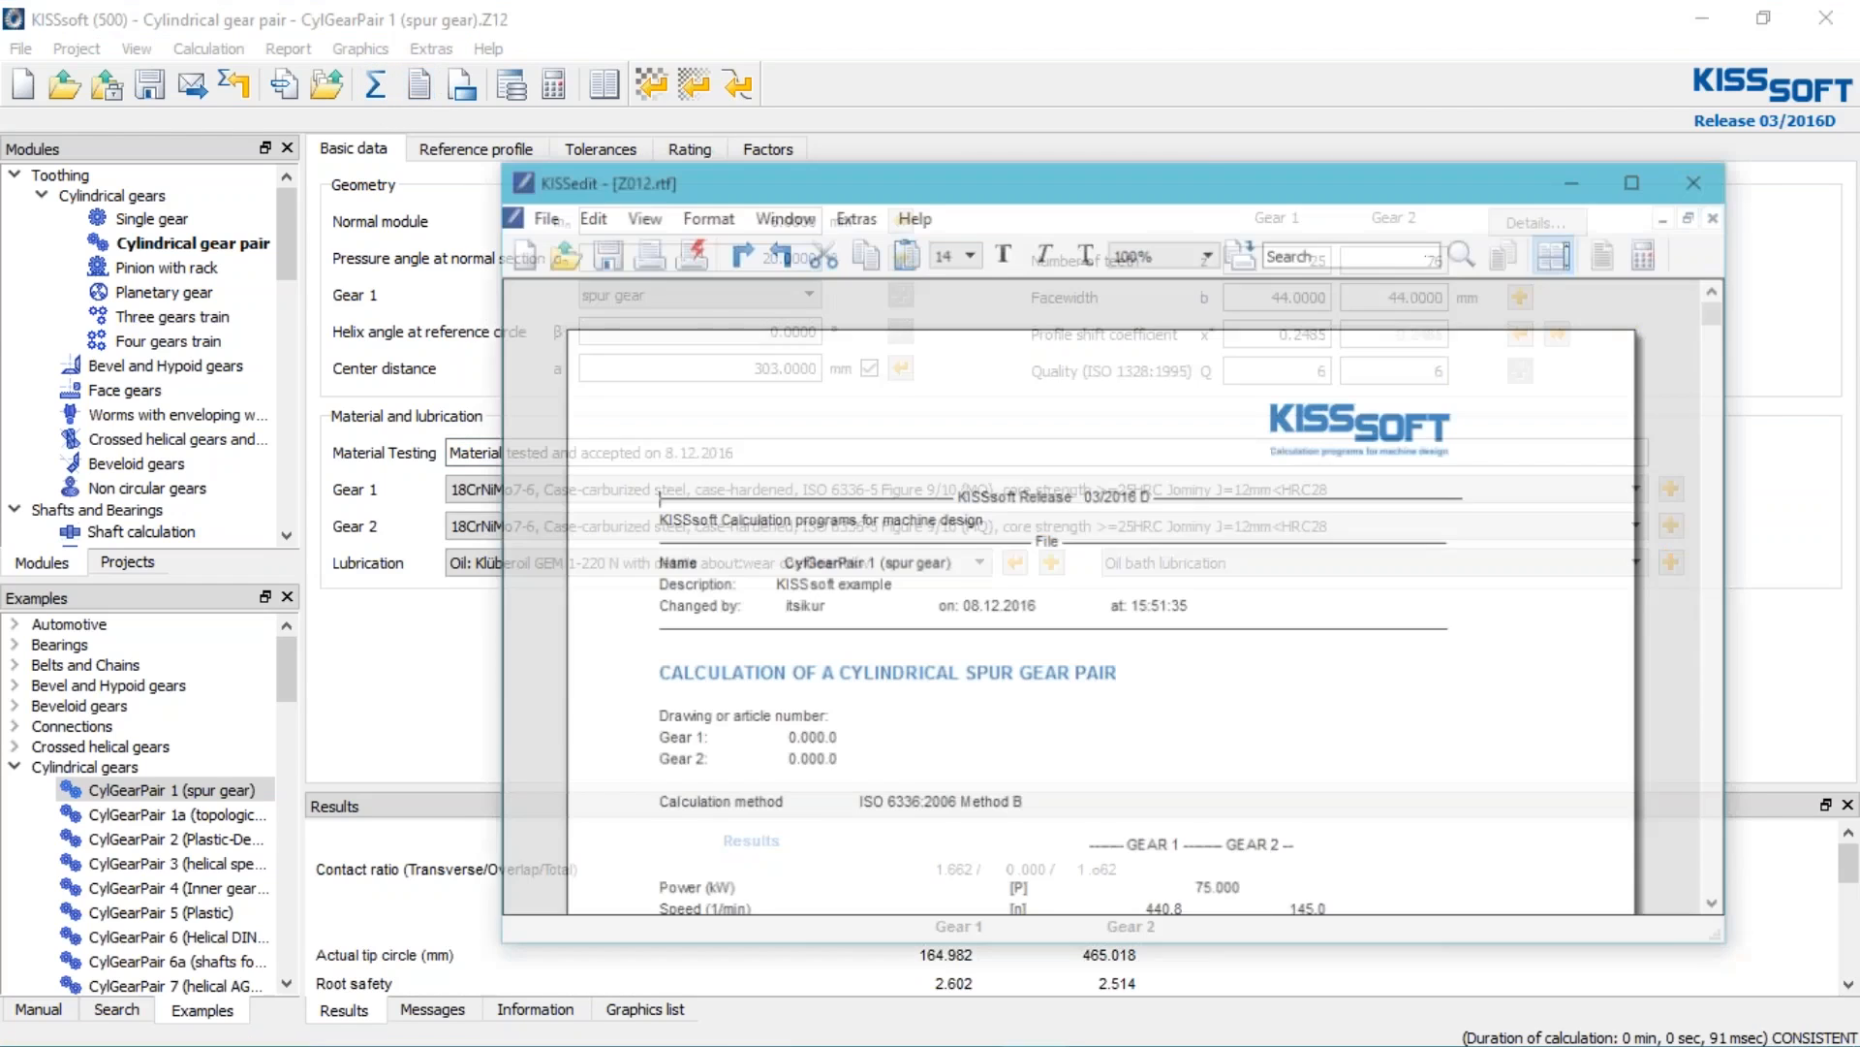
left_click(1637, 176)
scroll(1082, 824, "down", 20)
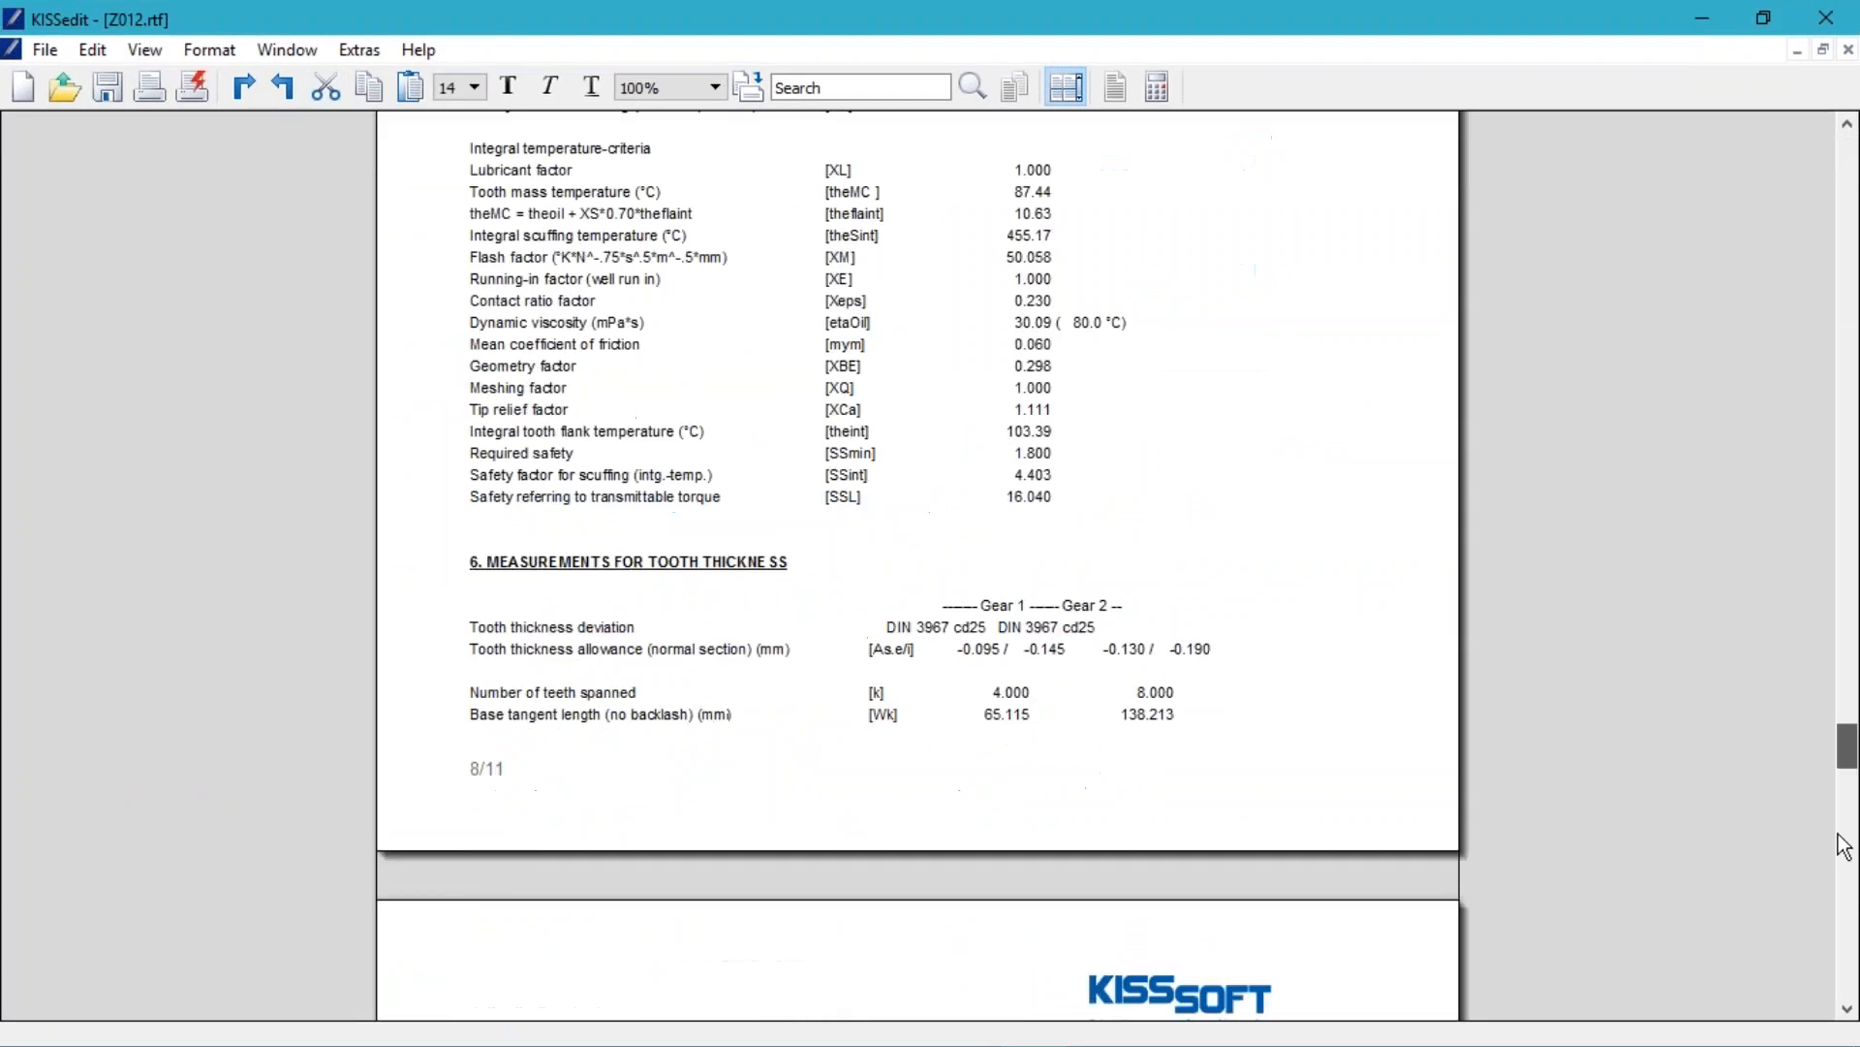
scroll(802, 510, "up", 10)
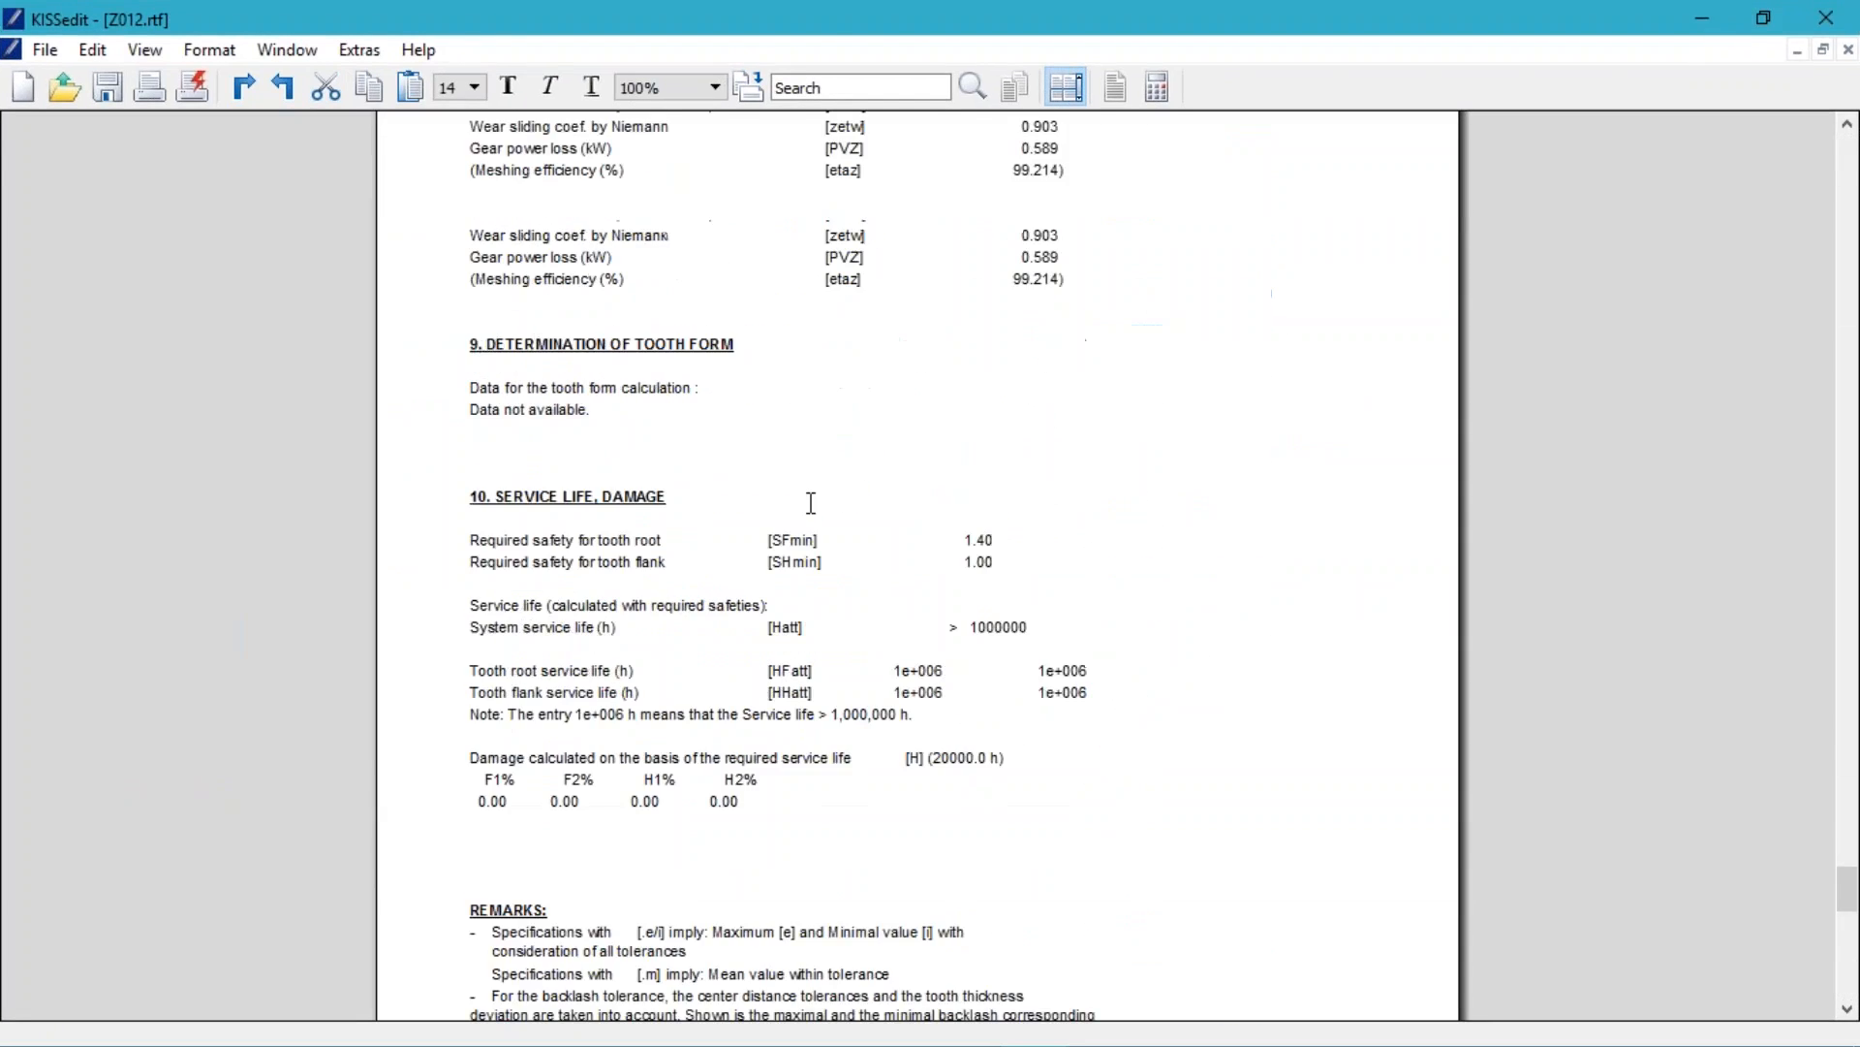
left_click(454, 464)
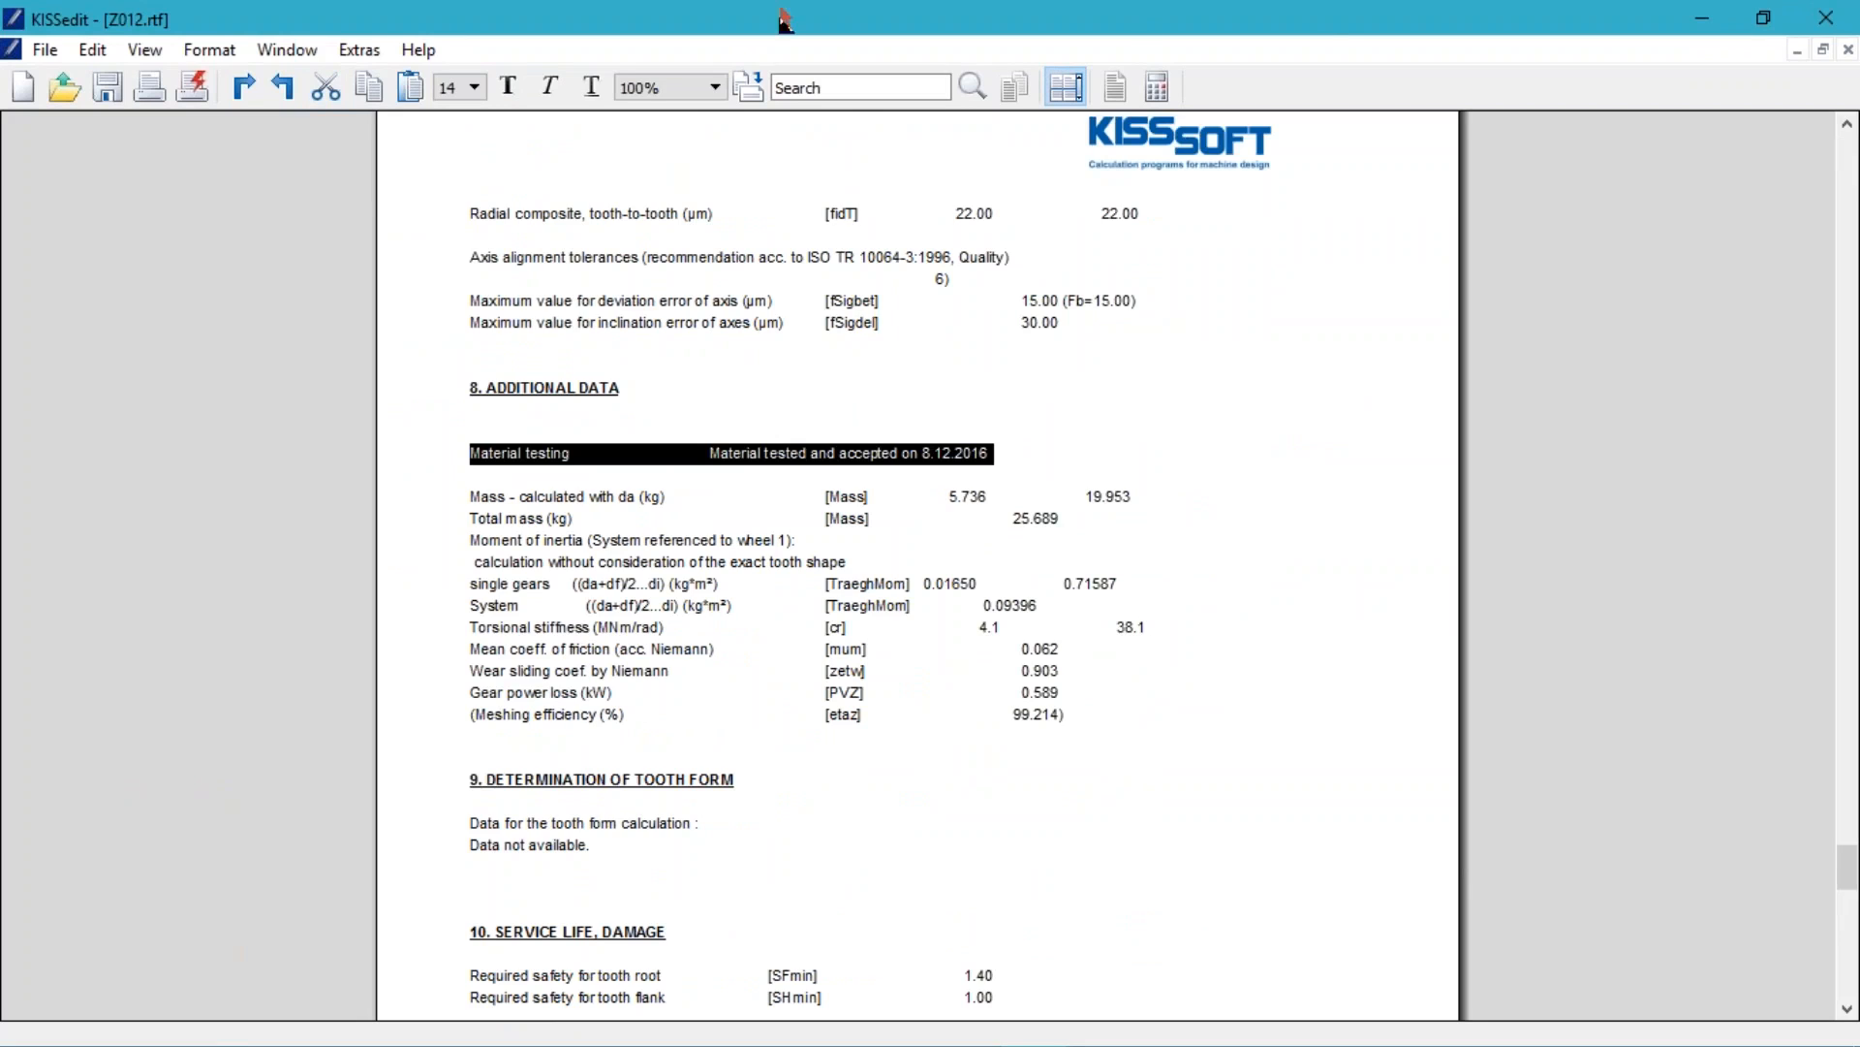
left_click(1851, 20)
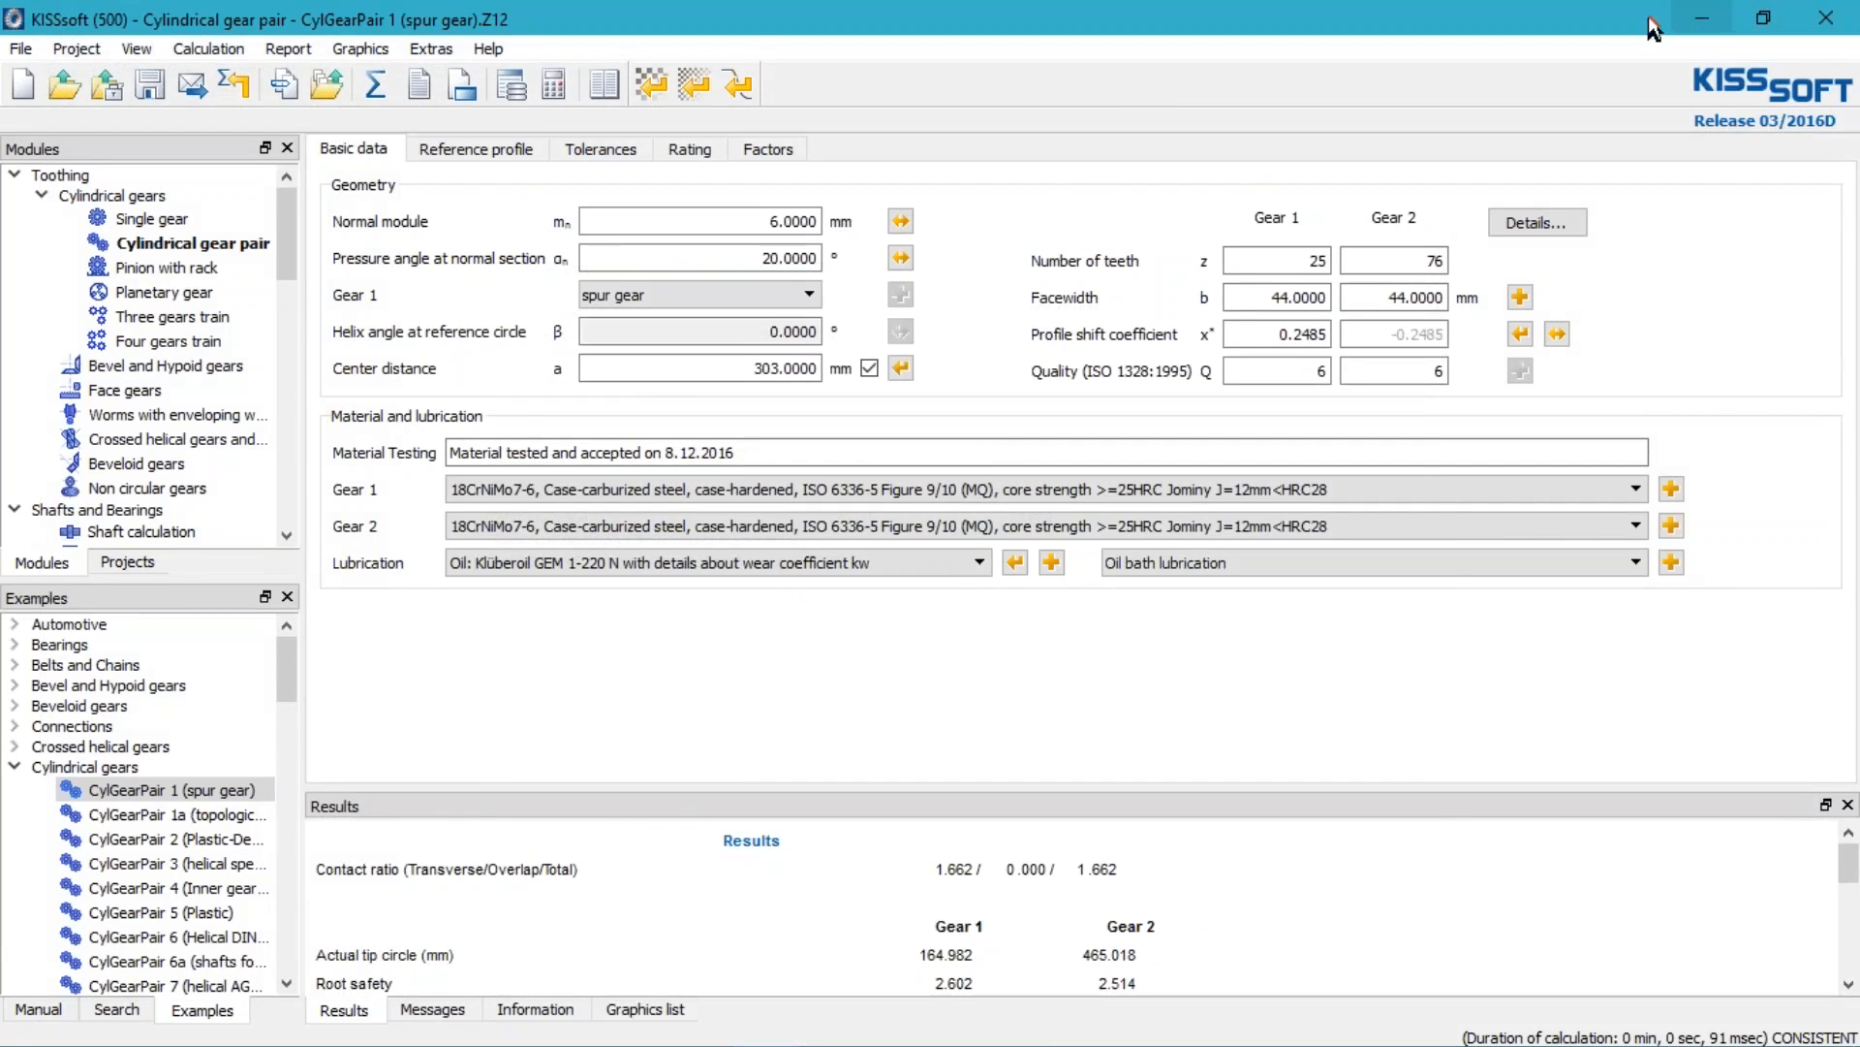